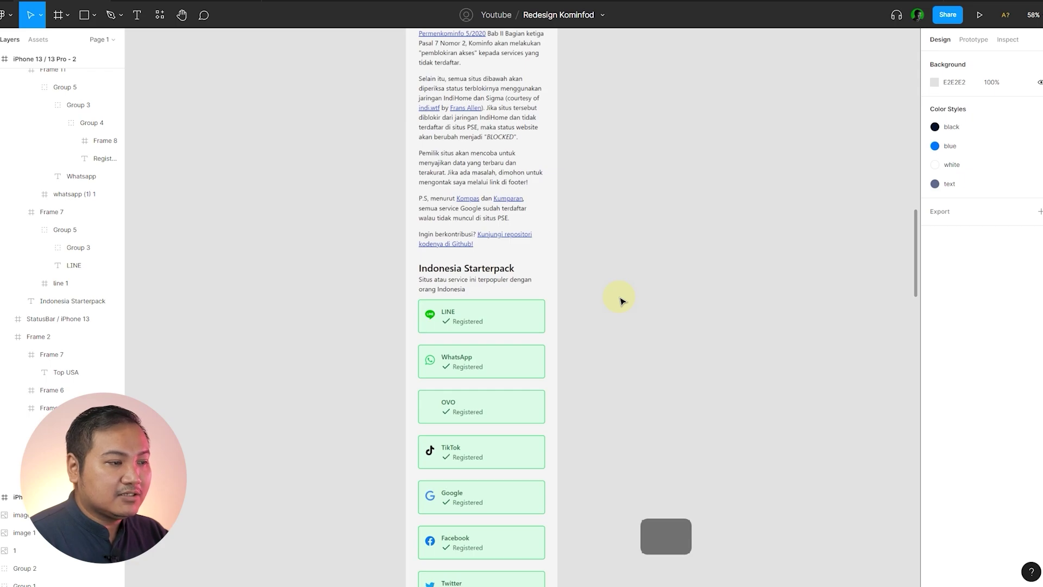
- Examine the original Kominfo'd page's service lists from Indonesia Starterpack through the Cari manual search section and footer
{"action": "scroll", "coordinate": [622, 301], "scroll_direction": "down", "scroll_amount": 3}
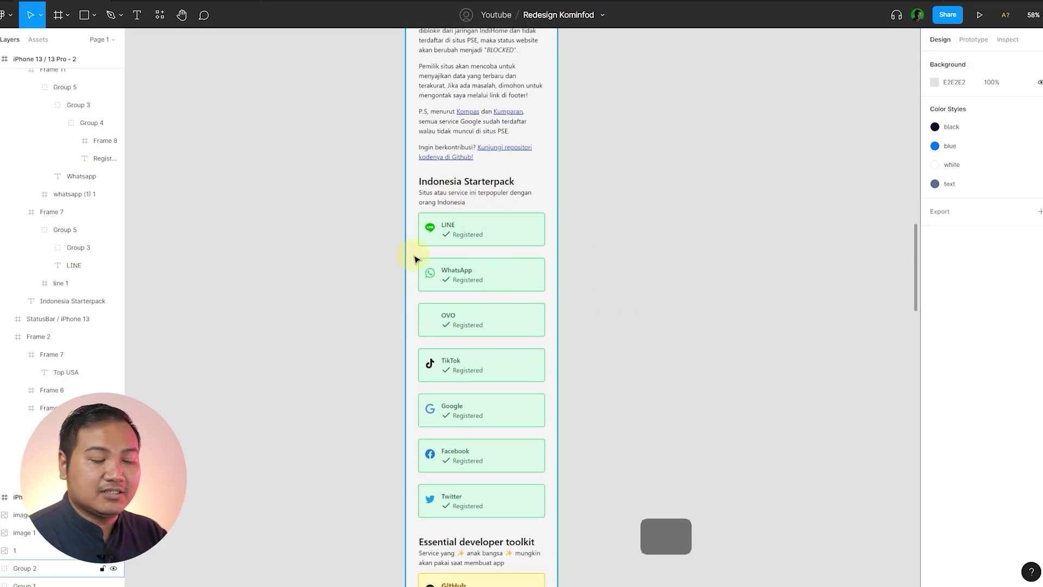
{"action": "scroll", "coordinate": [458, 311], "scroll_direction": "down", "scroll_amount": 10}
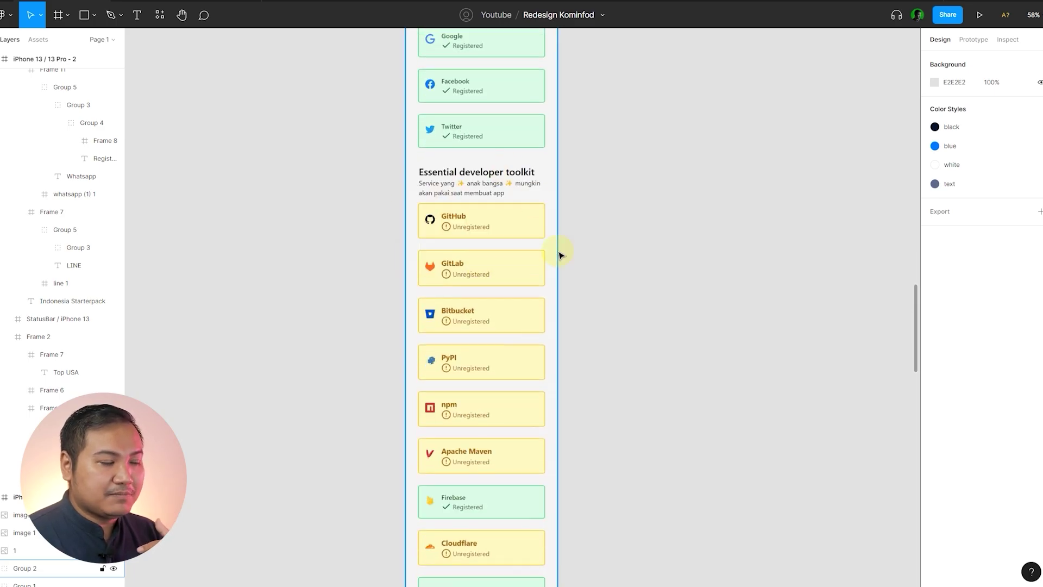
{"action": "scroll", "coordinate": [558, 190], "scroll_direction": "down", "scroll_amount": 10}
{"action": "scroll", "coordinate": [558, 190], "scroll_direction": "down", "scroll_amount": 3}
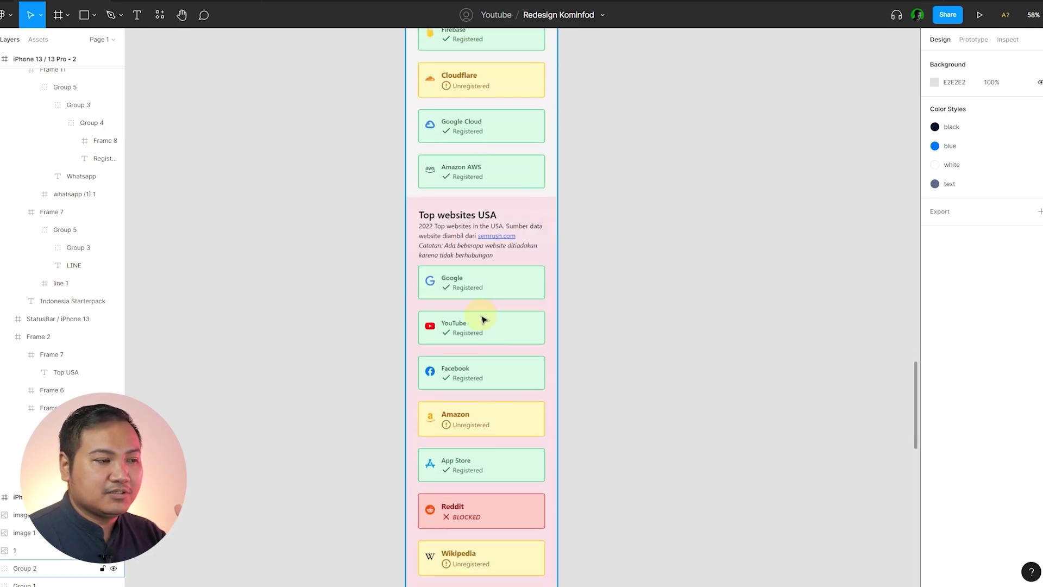
{"action": "scroll", "coordinate": [646, 275], "scroll_direction": "down", "scroll_amount": 11}
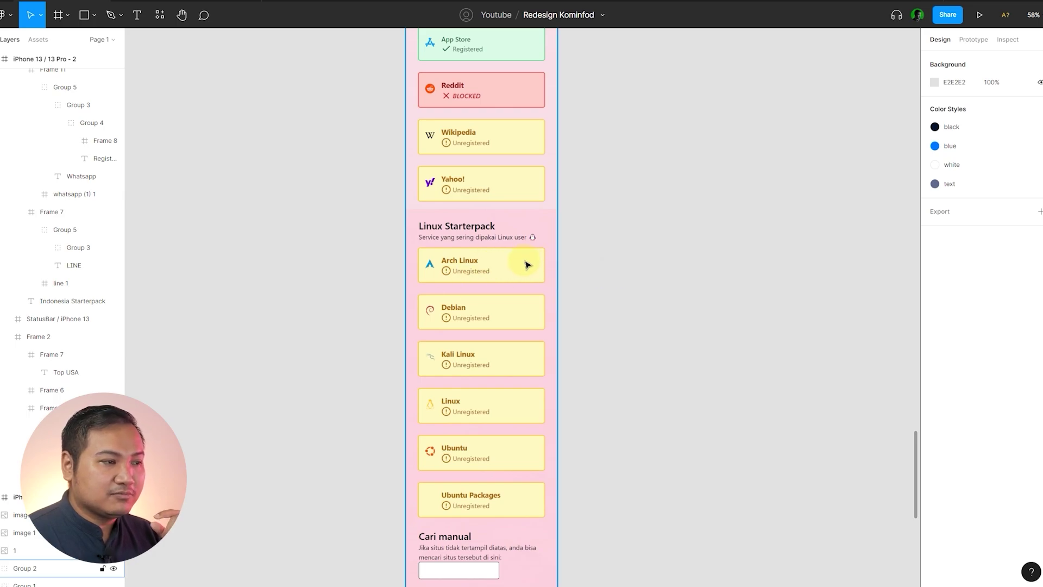
{"action": "scroll", "coordinate": [525, 264], "scroll_direction": "down", "scroll_amount": 3}
{"action": "left_click", "coordinate": [530, 281]}
{"action": "left_click", "coordinate": [625, 269]}
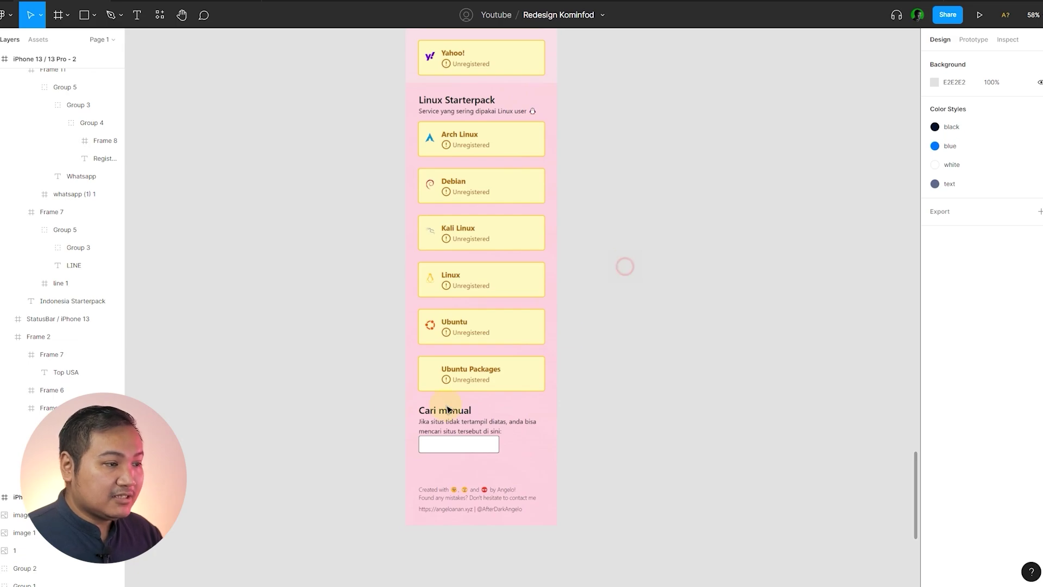
{"action": "scroll", "coordinate": [520, 389], "scroll_direction": "down", "scroll_amount": 2}
- Review the original page from its service lists back up to the introduction beside the redesigned home frame
{"action": "scroll", "coordinate": [499, 390], "scroll_direction": "up", "scroll_amount": 6}
{"action": "scroll", "coordinate": [500, 390], "scroll_direction": "up", "scroll_amount": 14}
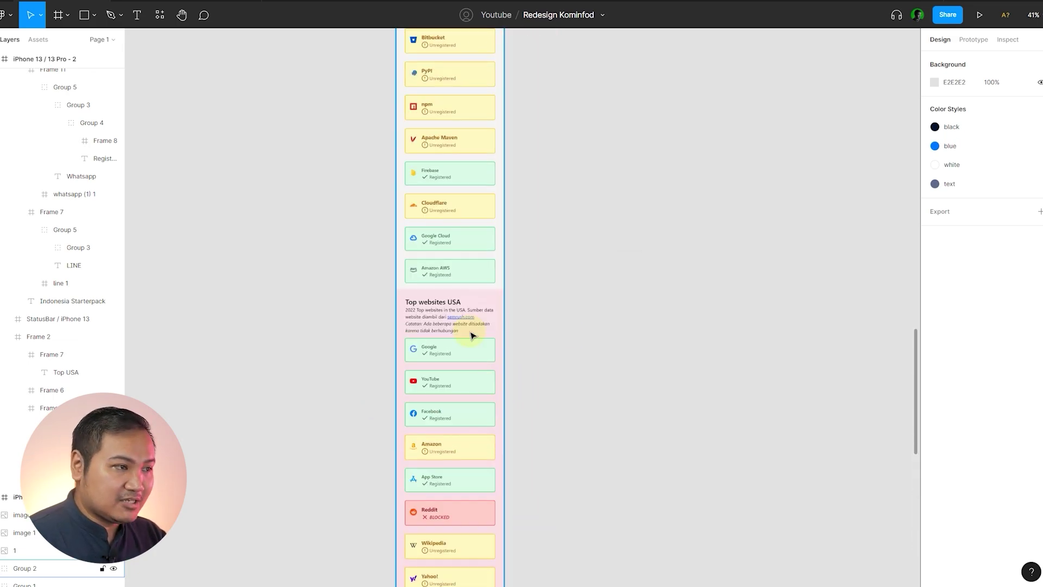
{"action": "left_click", "coordinate": [547, 301]}
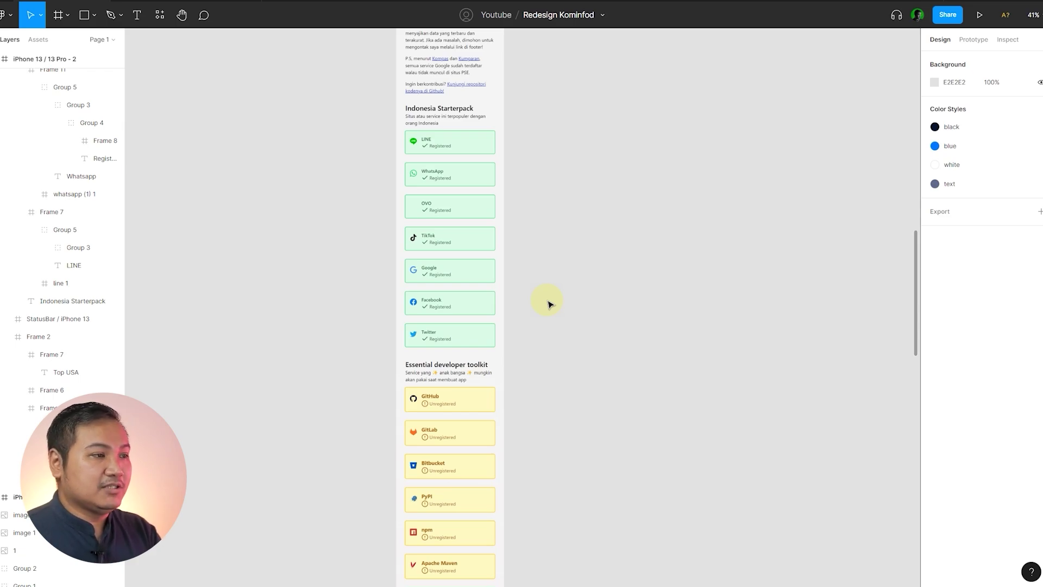
{"action": "scroll", "coordinate": [560, 298], "scroll_direction": "up", "scroll_amount": 5}
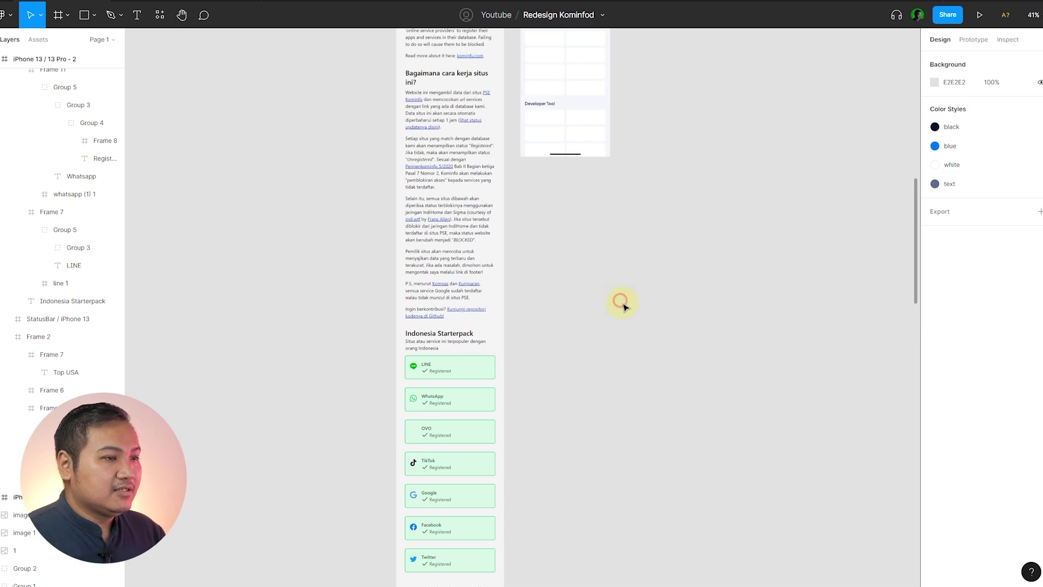
{"action": "scroll", "coordinate": [644, 327], "scroll_direction": "up", "scroll_amount": 1}
{"action": "scroll", "coordinate": [644, 327], "scroll_direction": "up", "scroll_amount": 2}
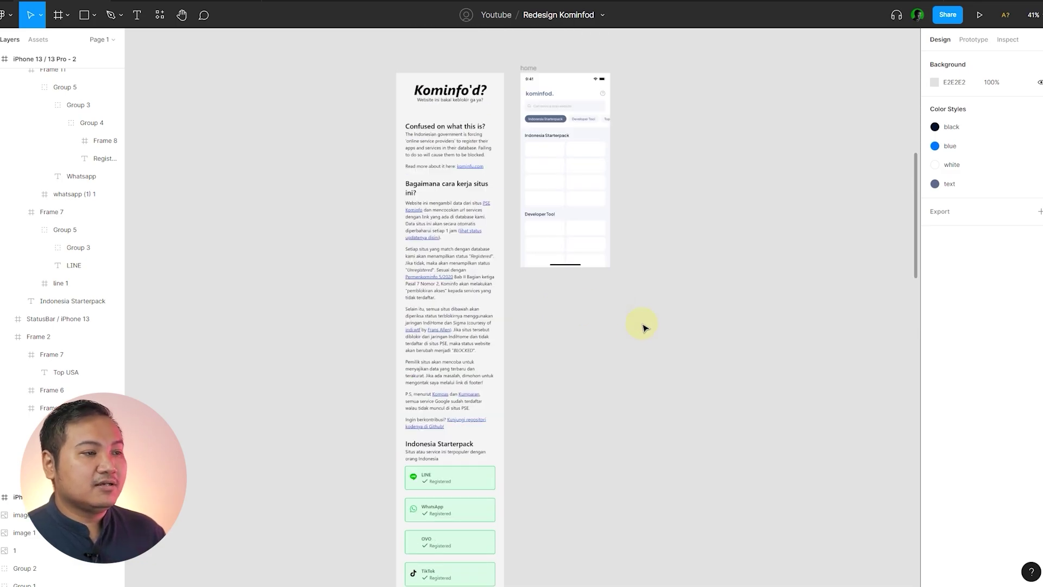
- Inspect the redesigned home frame's layout and properties alongside the original page's header
{"action": "scroll", "coordinate": [644, 327], "scroll_direction": "up", "scroll_amount": 4, "text": "ctrl"}
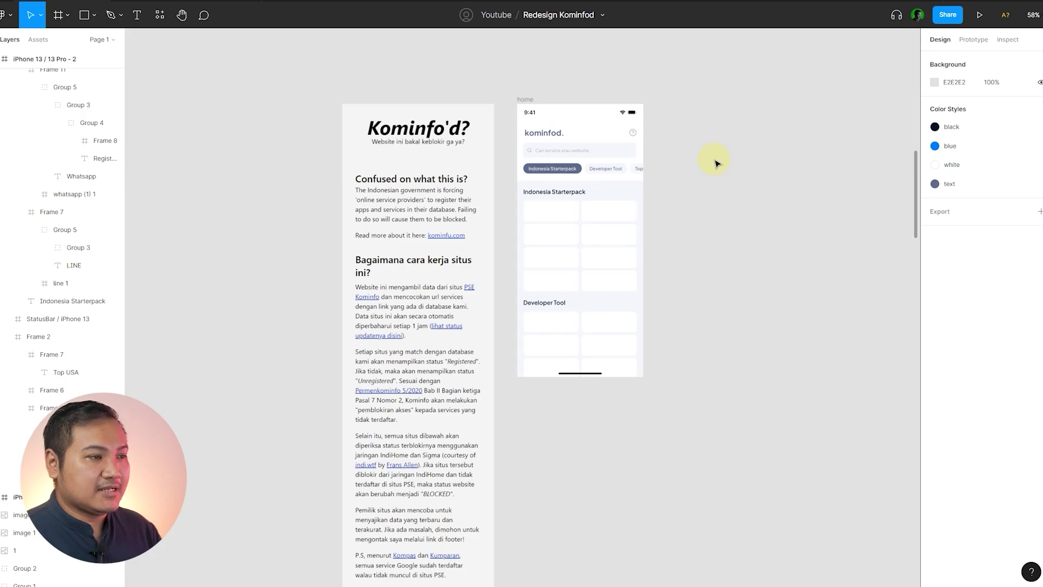
{"action": "scroll", "coordinate": [706, 185], "scroll_direction": "up", "scroll_amount": 5, "text": "ctrl"}
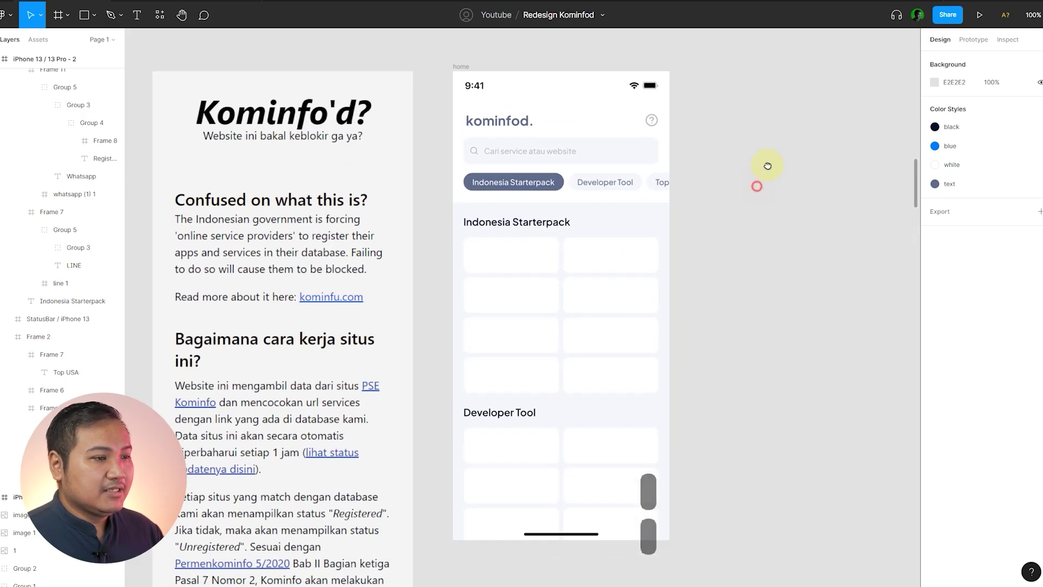
{"action": "scroll", "coordinate": [527, 156], "scroll_direction": "down", "scroll_amount": 2, "text": "ctrl"}
{"action": "left_click", "coordinate": [480, 86]}
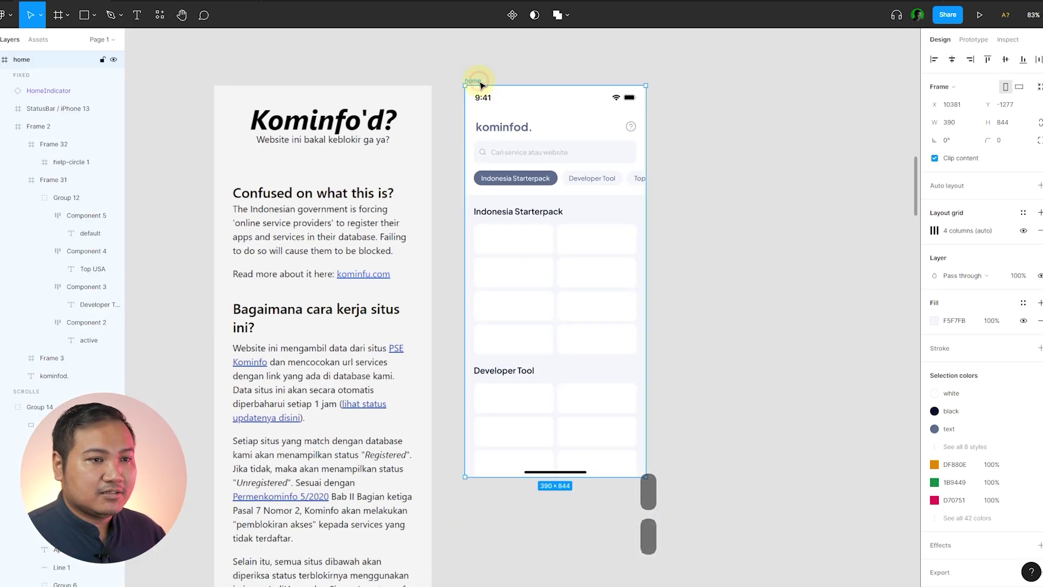
{"action": "left_click", "coordinate": [680, 115]}
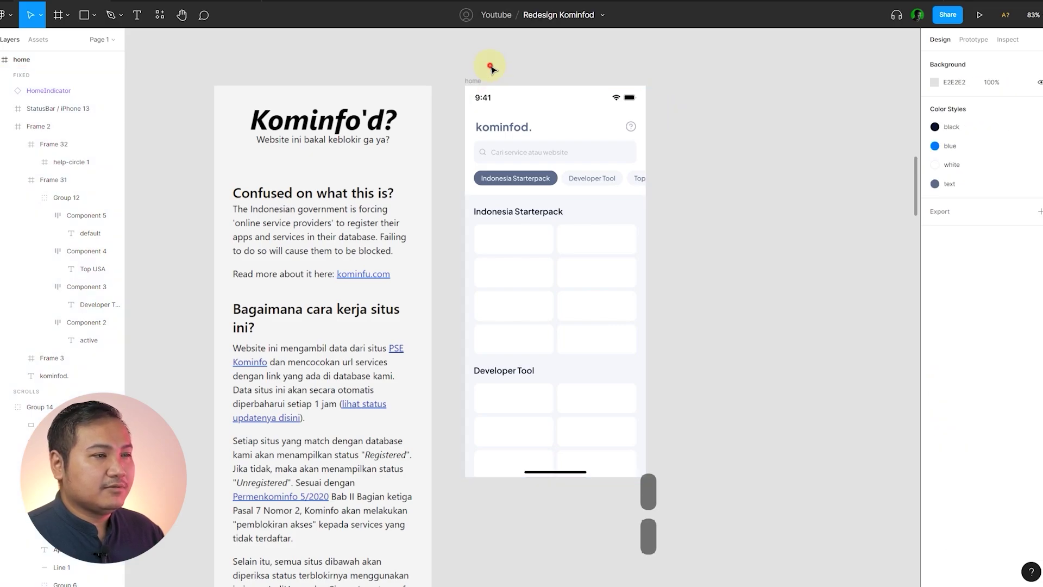
{"action": "key", "text": "f"}
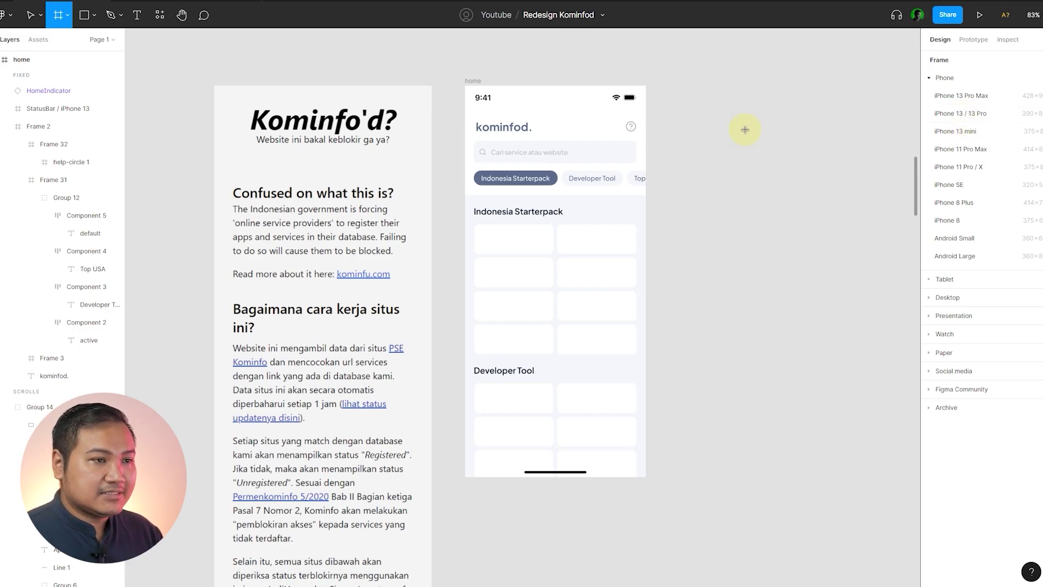
{"action": "key", "text": "Escape"}
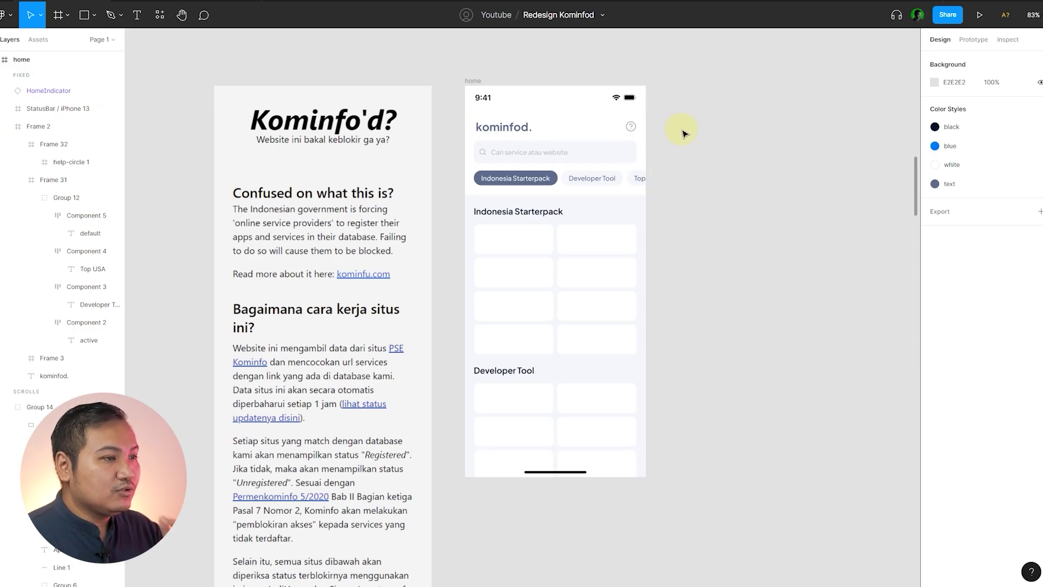
- Show the comments on the home frame and read the one attached to the kominfod. logo
{"action": "left_click", "coordinate": [513, 128]}
{"action": "left_click", "coordinate": [721, 135]}
{"action": "scroll", "coordinate": [356, 129], "scroll_direction": "up", "scroll_amount": 2}
{"action": "left_click", "coordinate": [509, 128]}
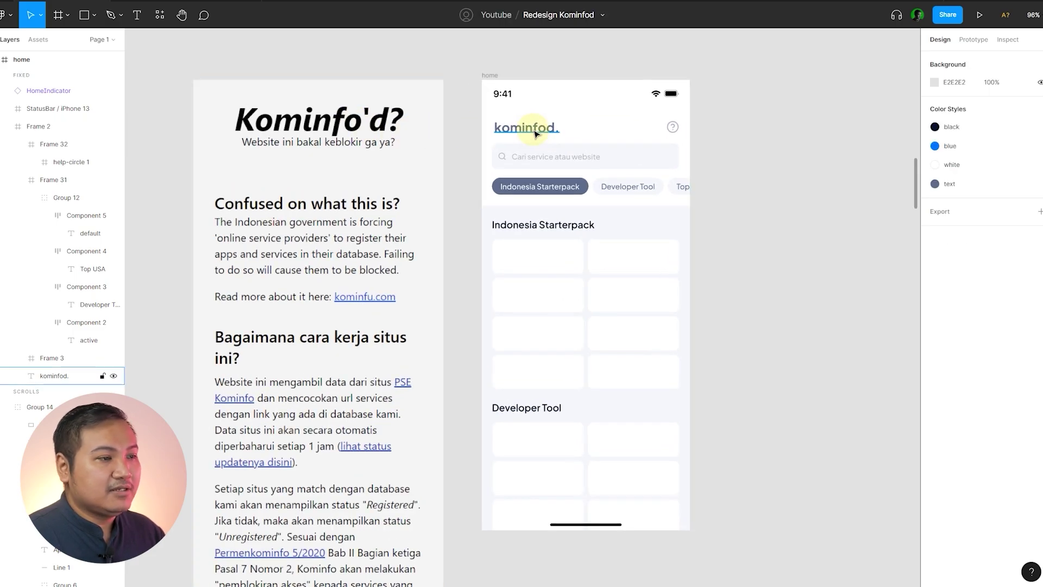
{"action": "left_click", "coordinate": [746, 142]}
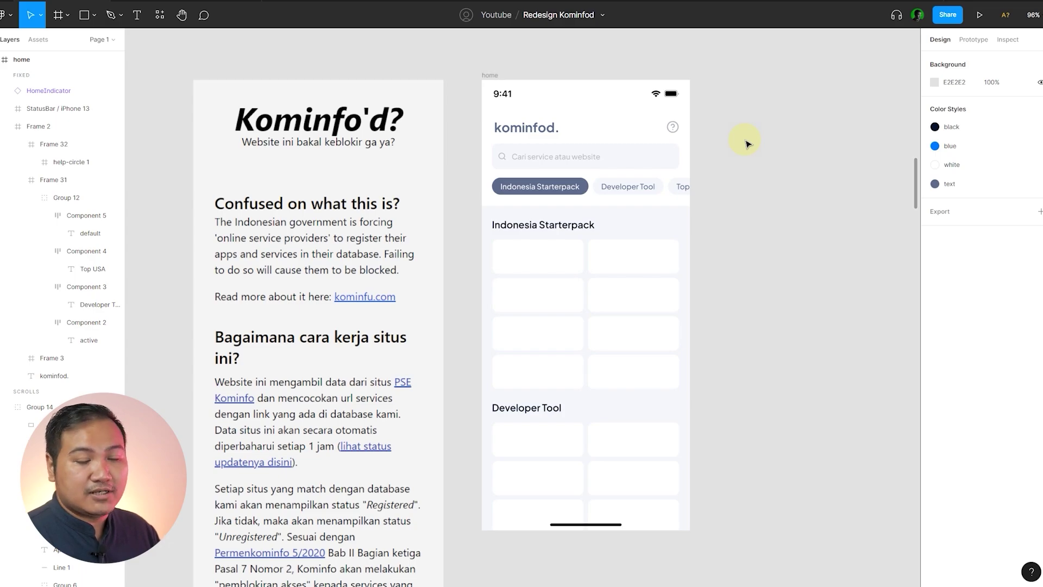
{"action": "key", "text": "c"}
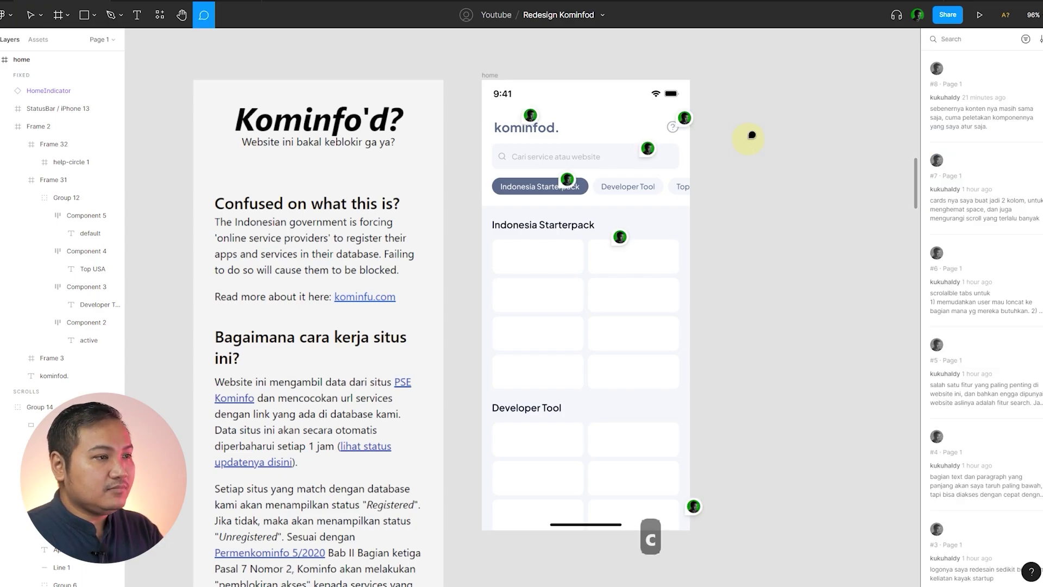
{"action": "left_click", "coordinate": [530, 115]}
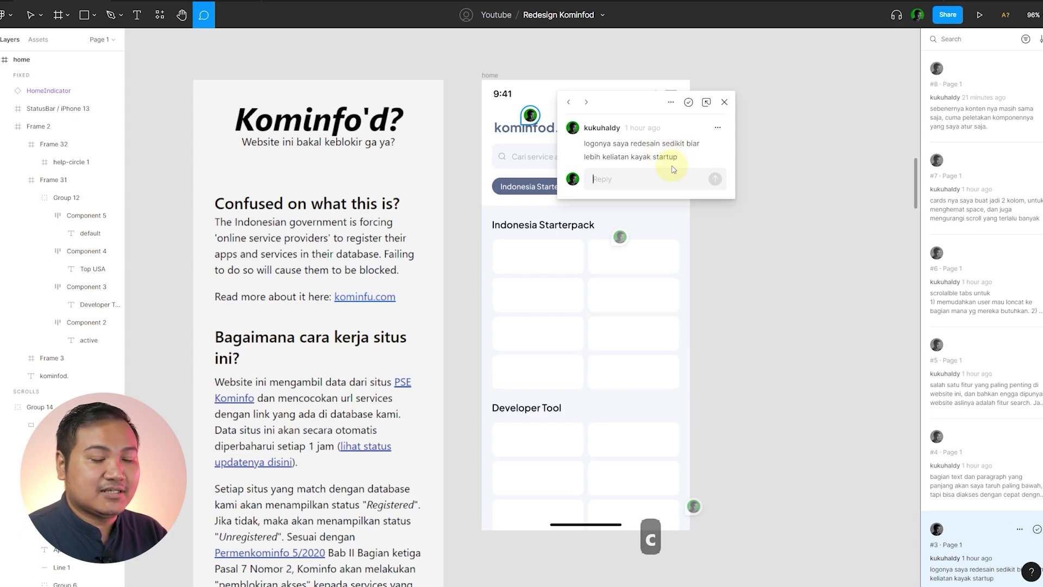
{"action": "left_click", "coordinate": [784, 145]}
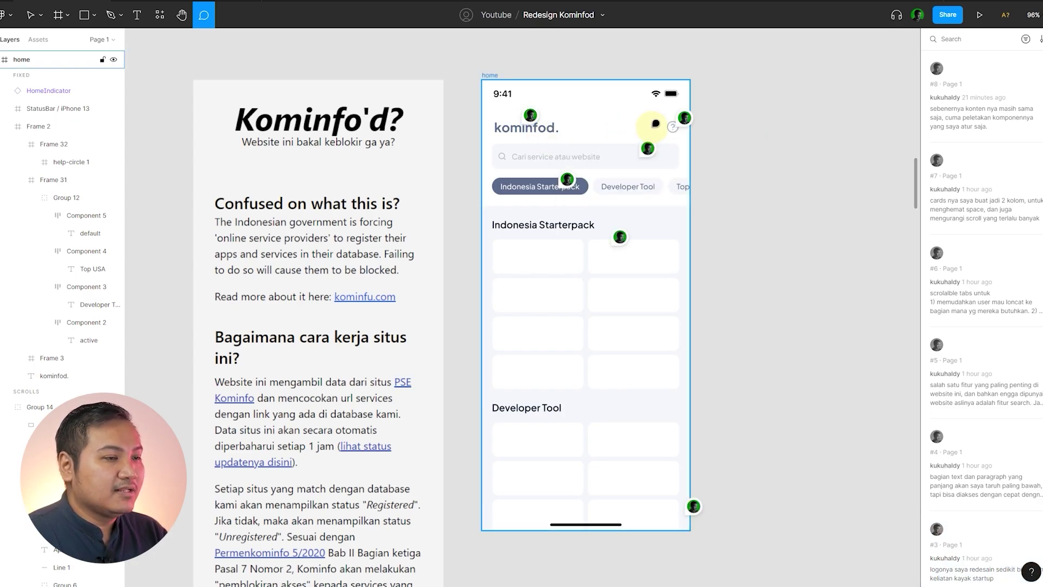
- Read the comment on the home frame's help icon and compare it with the original page's long text sections
{"action": "mouse_move", "coordinate": [686, 124]}
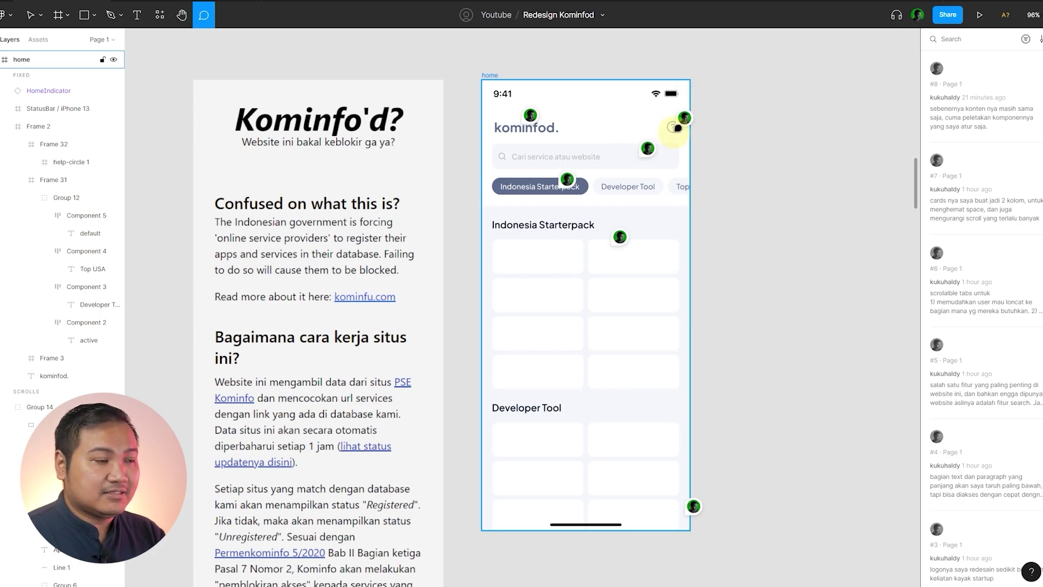
{"action": "scroll", "coordinate": [673, 129], "scroll_direction": "up", "scroll_amount": 5}
{"action": "scroll", "coordinate": [668, 121], "scroll_direction": "up", "scroll_amount": 1}
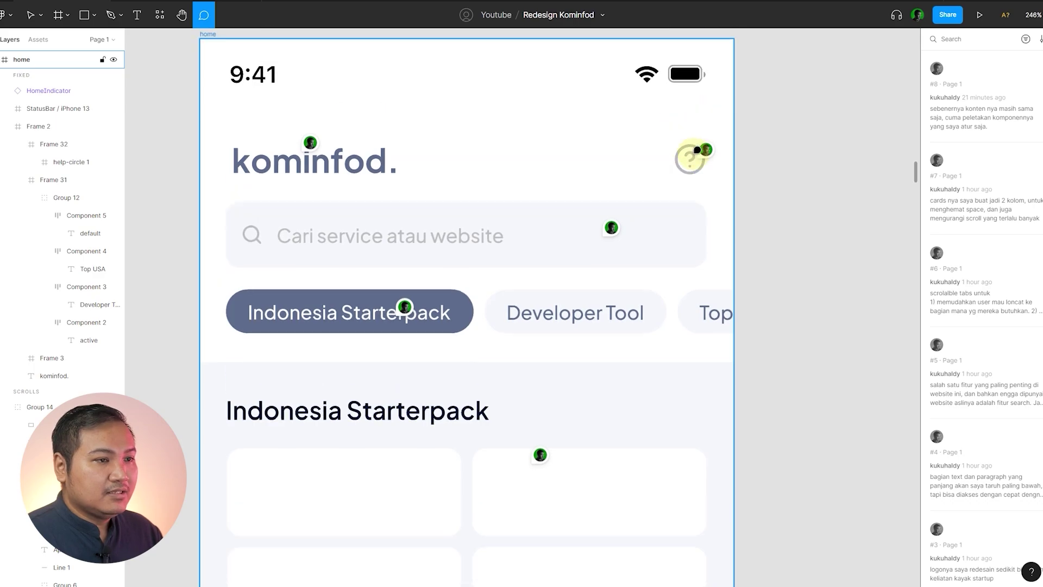
{"action": "left_click", "coordinate": [701, 152]}
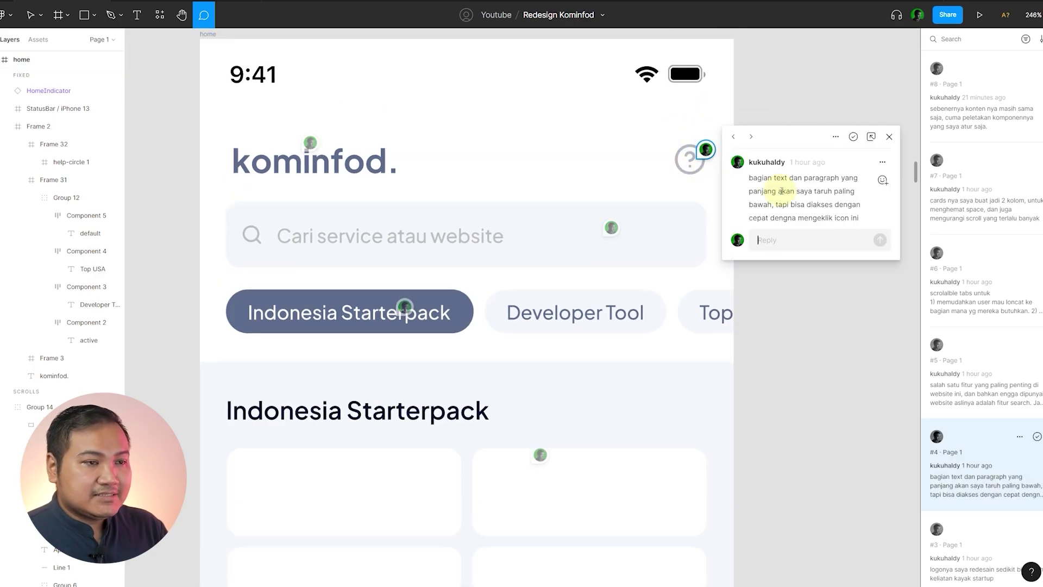
{"action": "scroll", "coordinate": [589, 93], "scroll_direction": "down", "scroll_amount": 8}
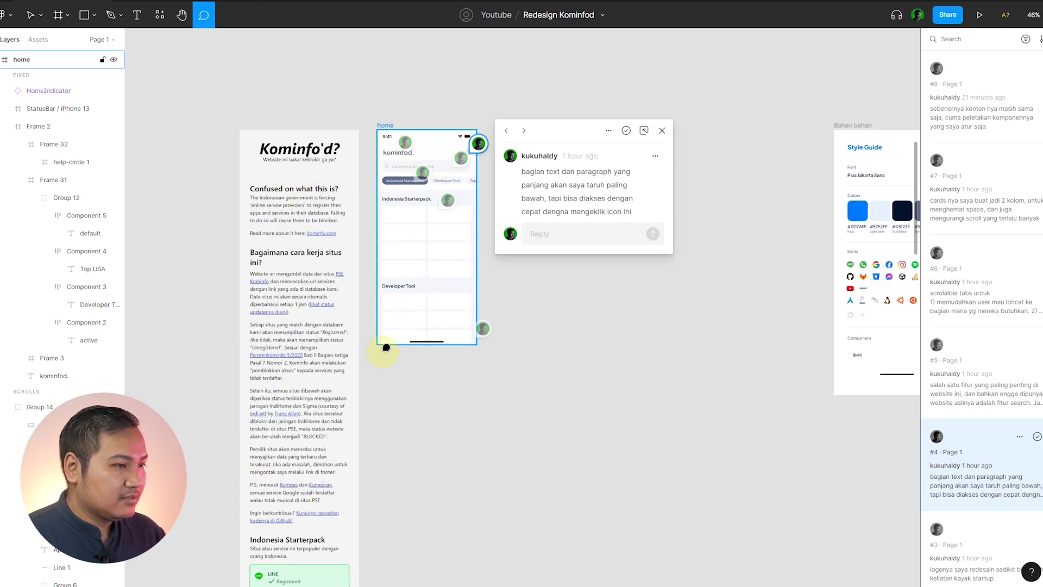
{"action": "scroll", "coordinate": [422, 203], "scroll_direction": "up", "scroll_amount": 4}
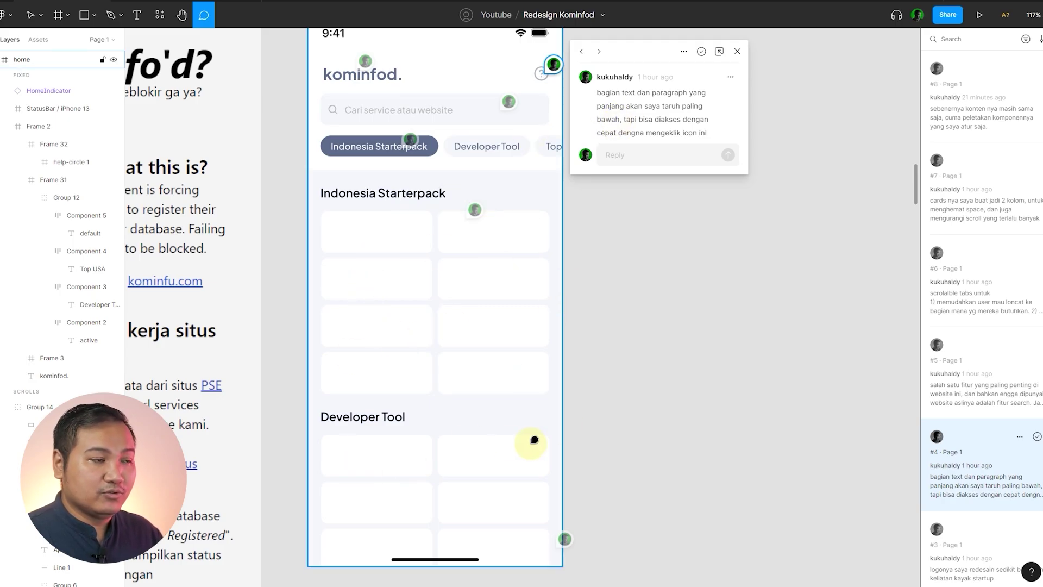
{"action": "scroll", "coordinate": [519, 87], "scroll_direction": "down", "scroll_amount": 5}
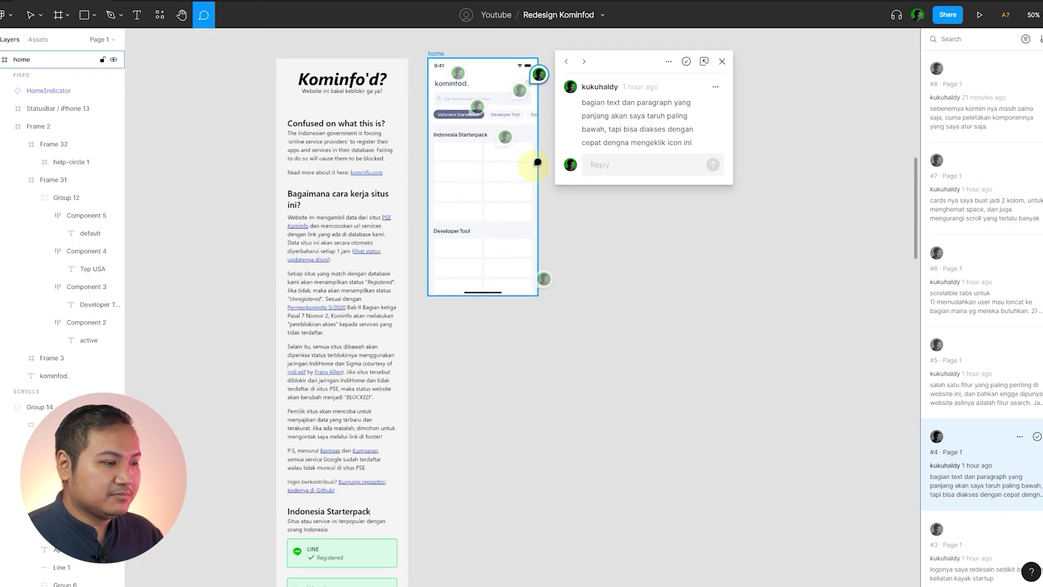
{"action": "scroll", "coordinate": [549, 51], "scroll_direction": "up", "scroll_amount": 3}
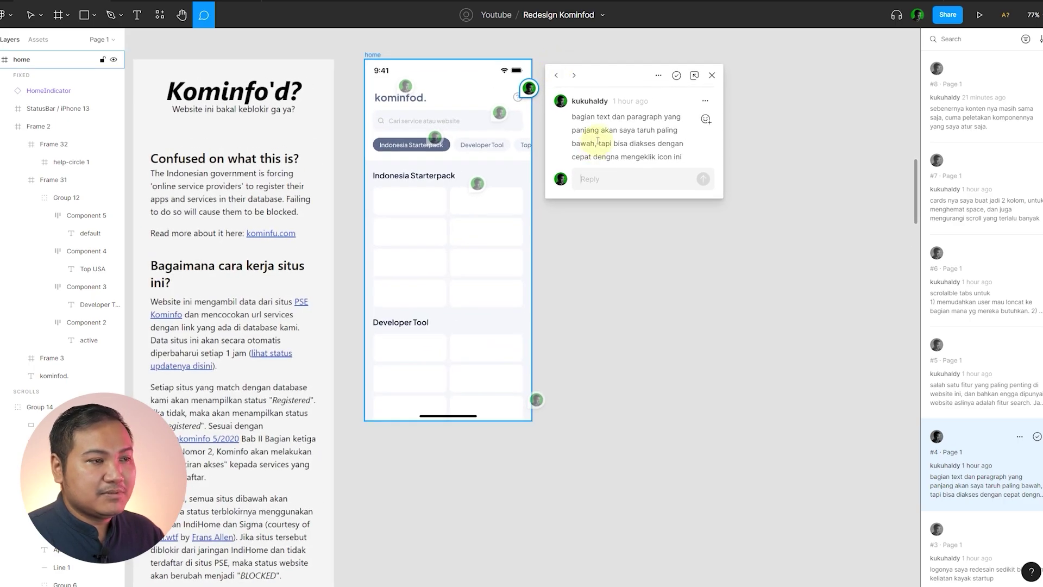
{"action": "left_click_drag", "start_coordinate": [601, 143], "coordinate": [675, 158]}
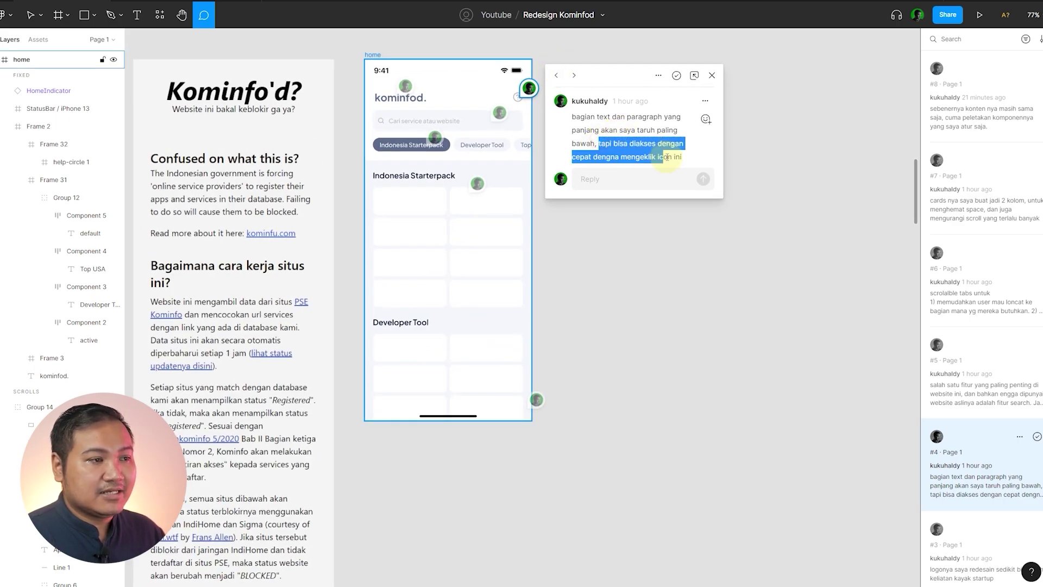
{"action": "left_click", "coordinate": [620, 157]}
{"action": "scroll", "coordinate": [475, 86], "scroll_direction": "up", "scroll_amount": 3}
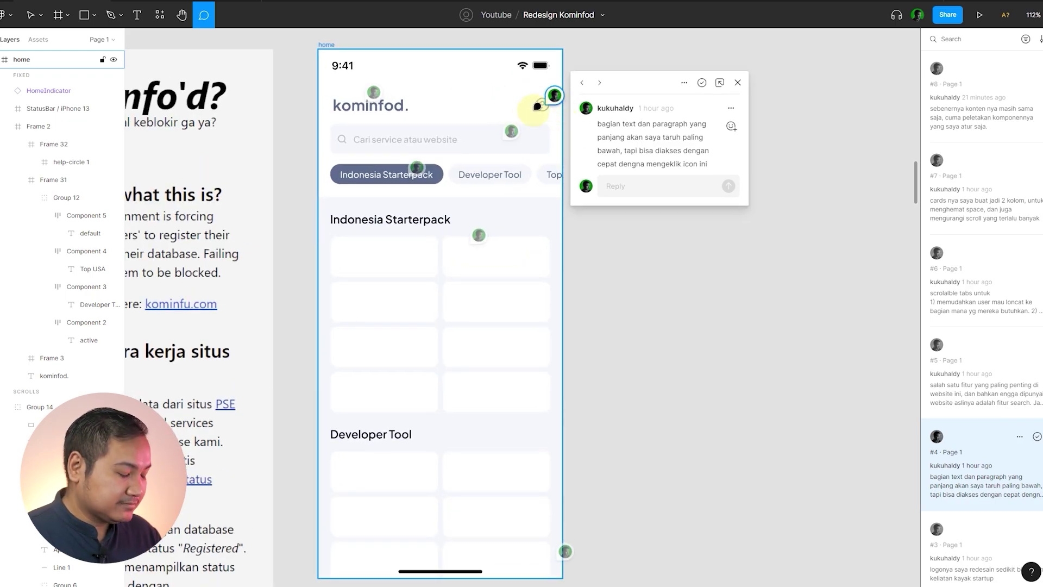
- Read the comment attached to the home frame's search bar and close it
{"action": "left_click", "coordinate": [511, 132]}
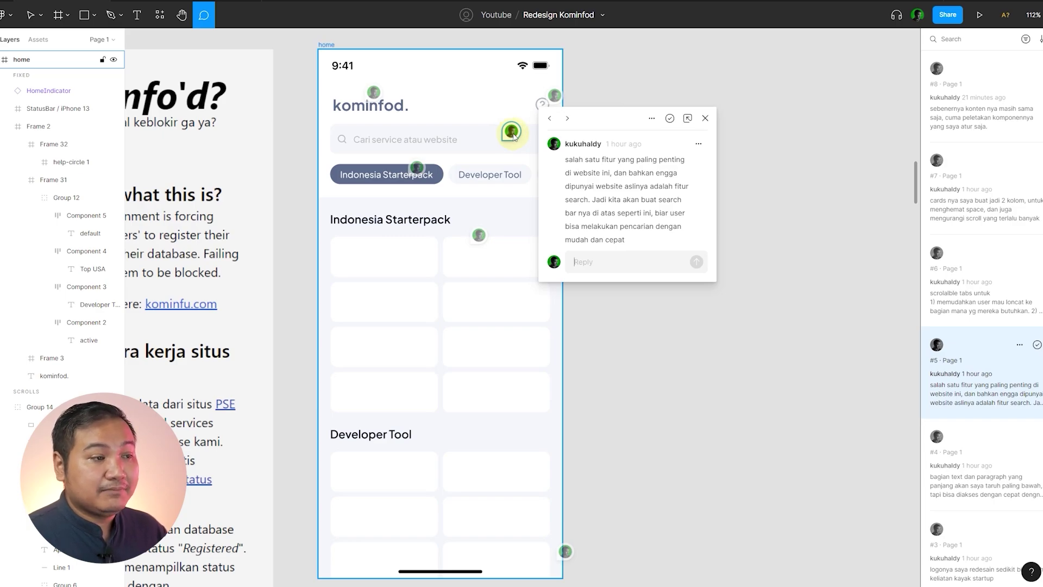
{"action": "left_click", "coordinate": [597, 200]}
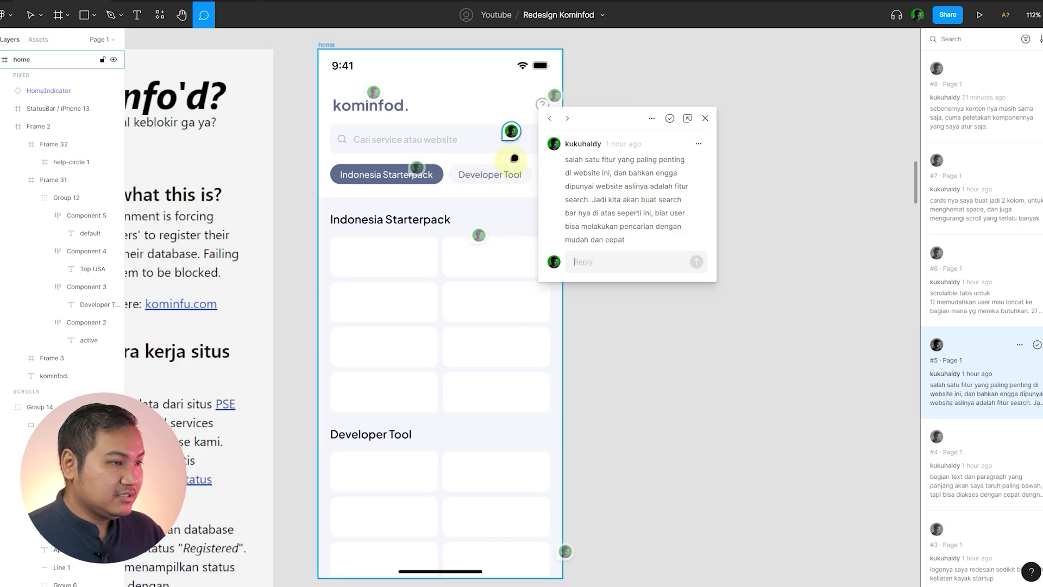
{"action": "left_click", "coordinate": [483, 139]}
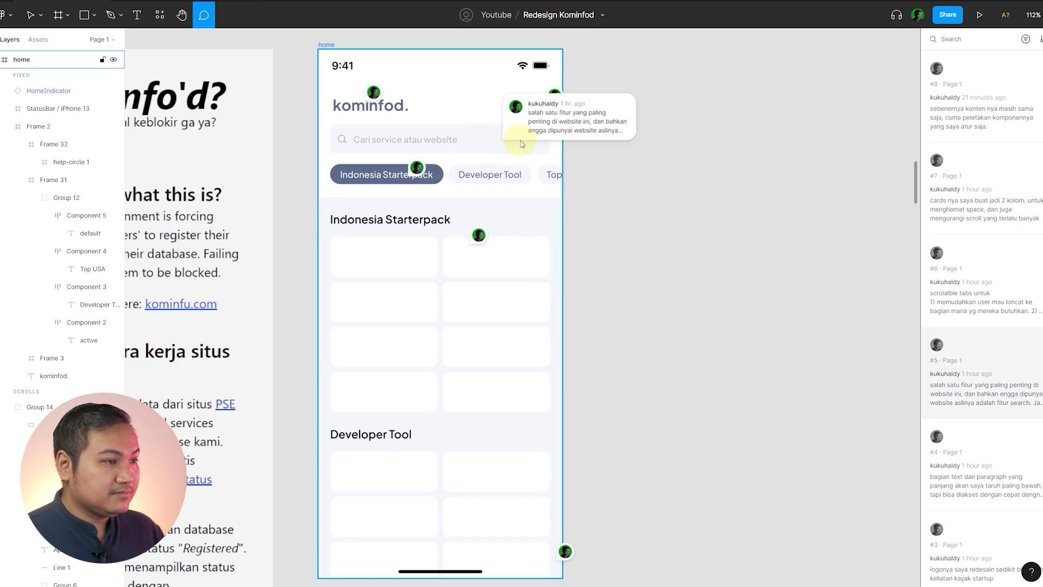
- Hide the comments and examine the Indonesia Starterpack cards on the original page
{"action": "key", "text": "c"}
{"action": "key", "text": "v"}
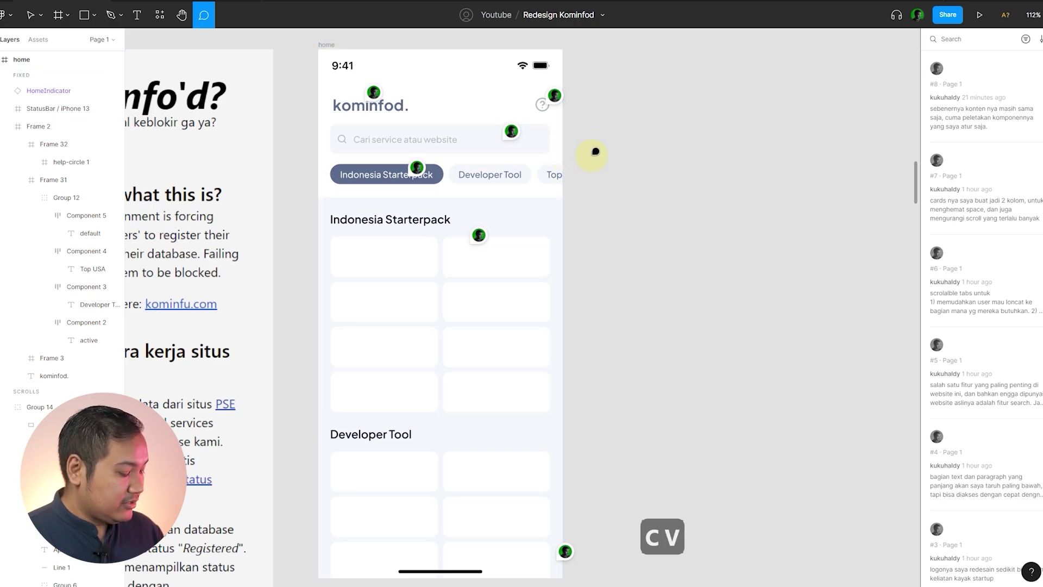
{"action": "key", "text": "c"}
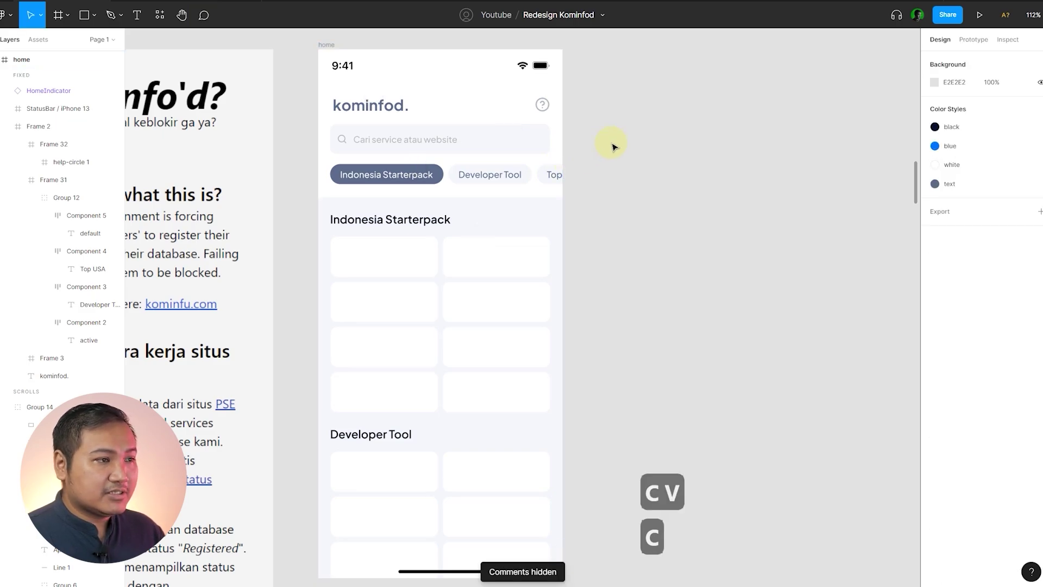
{"action": "scroll", "coordinate": [486, 253], "scroll_direction": "down", "scroll_amount": 5}
{"action": "scroll", "coordinate": [485, 257], "scroll_direction": "down", "scroll_amount": 5}
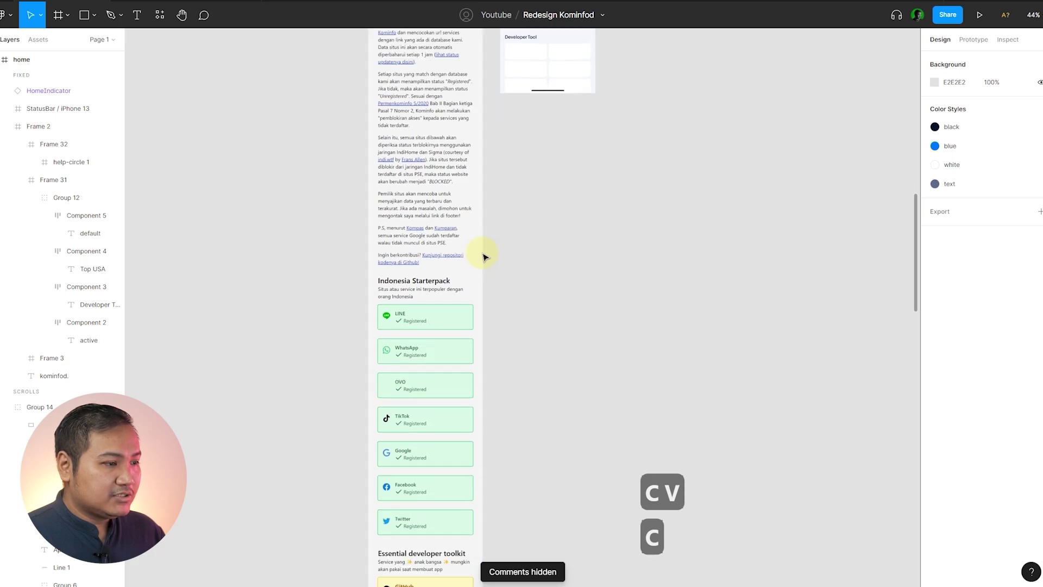
- Examine the original page's remaining card sections down to the Cari manual search field at its end
{"action": "scroll", "coordinate": [485, 256], "scroll_direction": "down", "scroll_amount": 10}
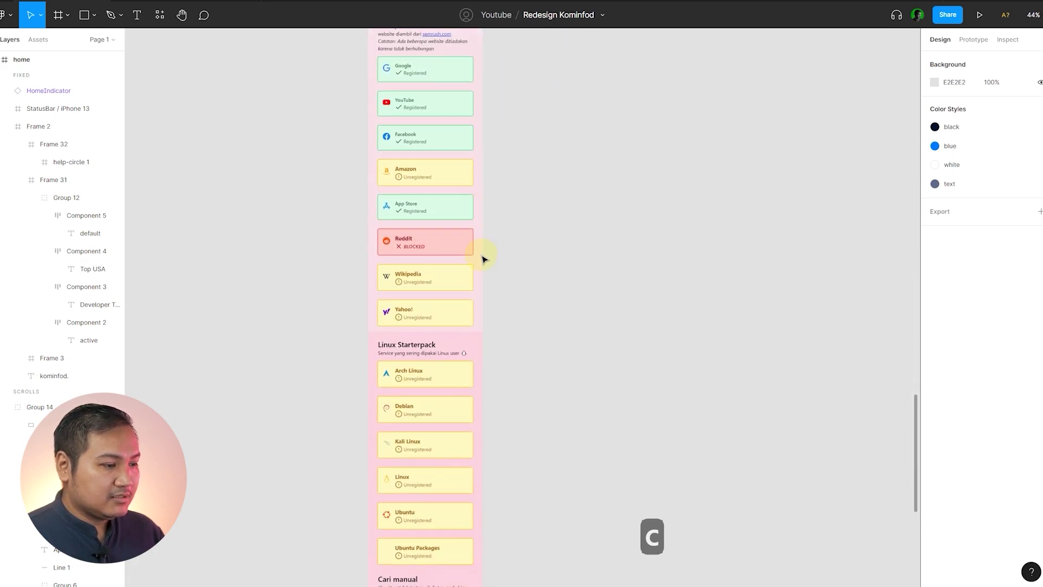
{"action": "scroll", "coordinate": [484, 259], "scroll_direction": "down", "scroll_amount": 4}
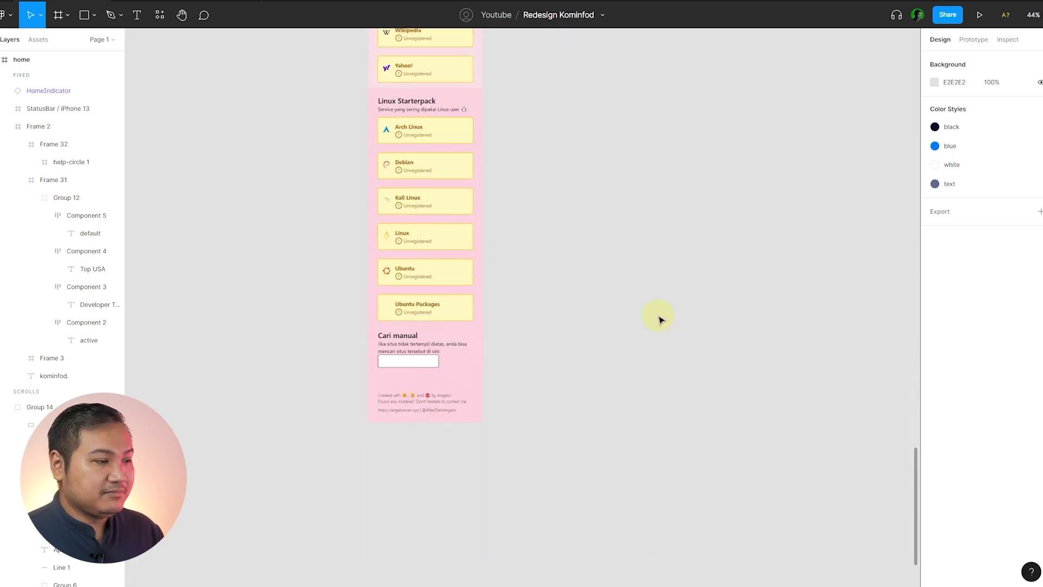
{"action": "scroll", "coordinate": [550, 332], "scroll_direction": "down", "scroll_amount": 3}
{"action": "scroll", "coordinate": [556, 368], "scroll_direction": "up", "scroll_amount": 15}
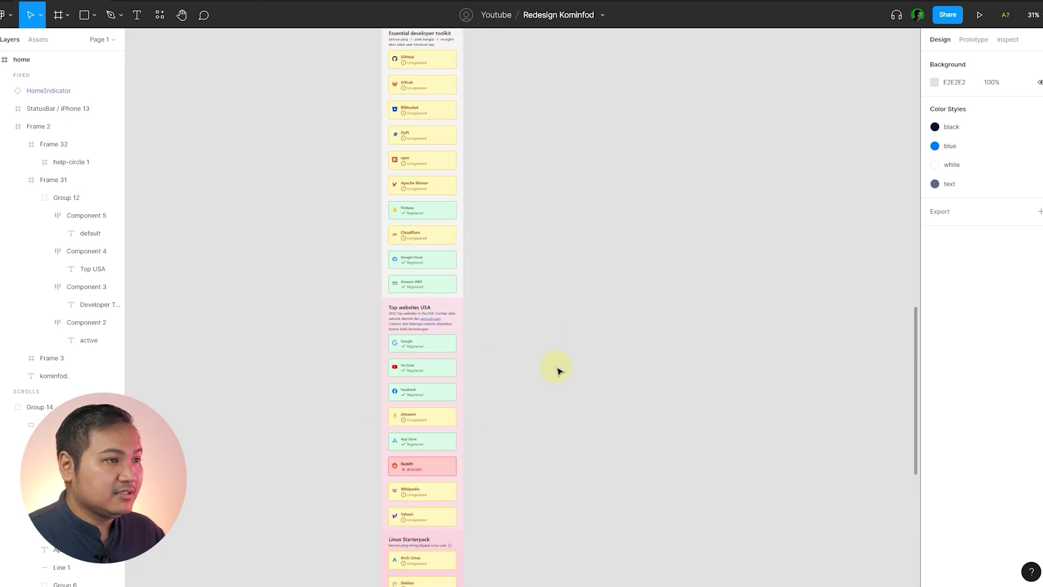
{"action": "scroll", "coordinate": [500, 310], "scroll_direction": "up", "scroll_amount": 5}
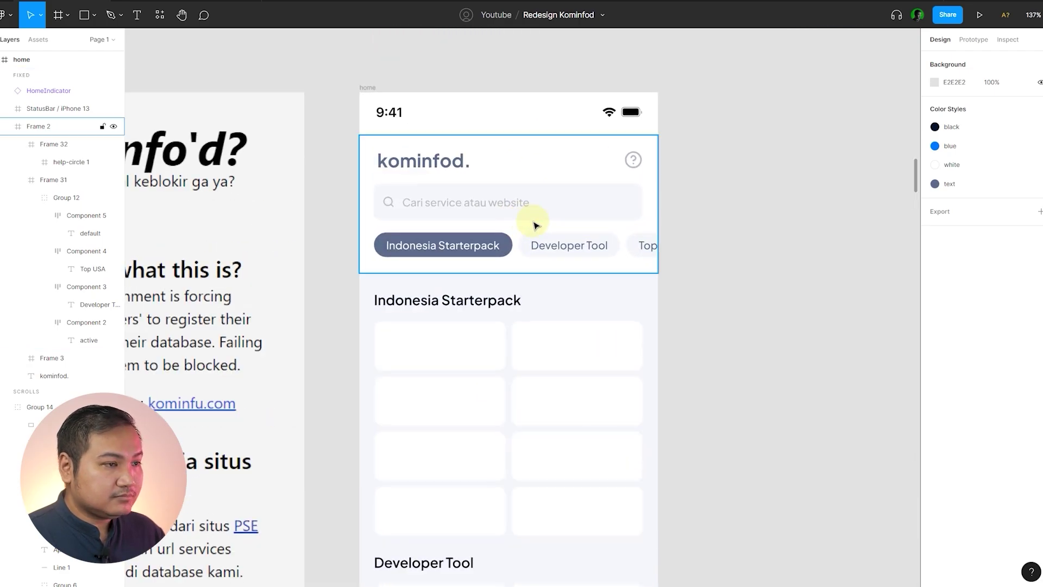
- Show the comments again, reread the one on the home frame's search bar and close it
{"action": "key", "text": "c"}
{"action": "left_click", "coordinate": [593, 194]}
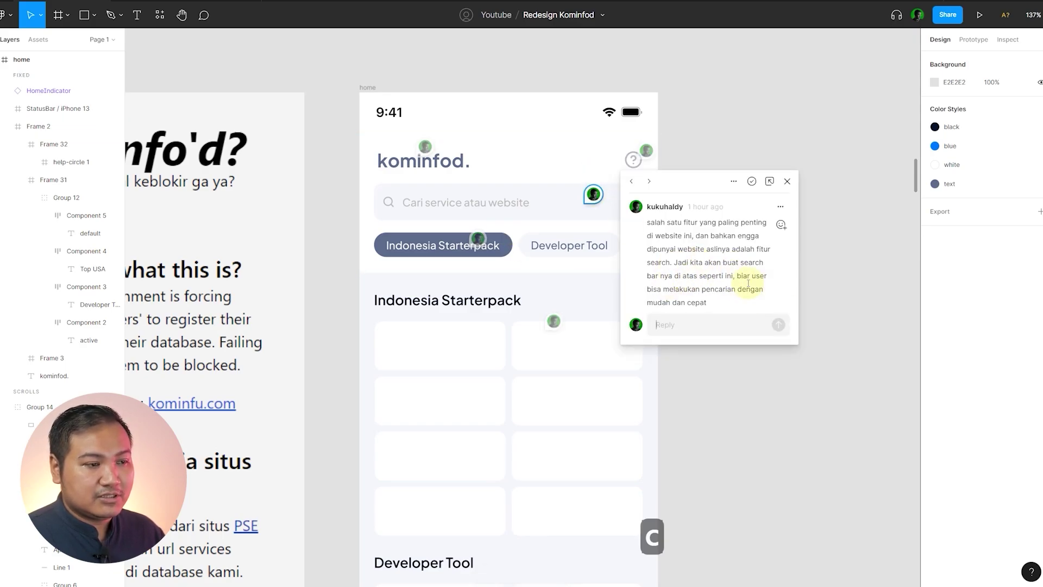
{"action": "left_click_drag", "start_coordinate": [713, 301], "coordinate": [642, 296]}
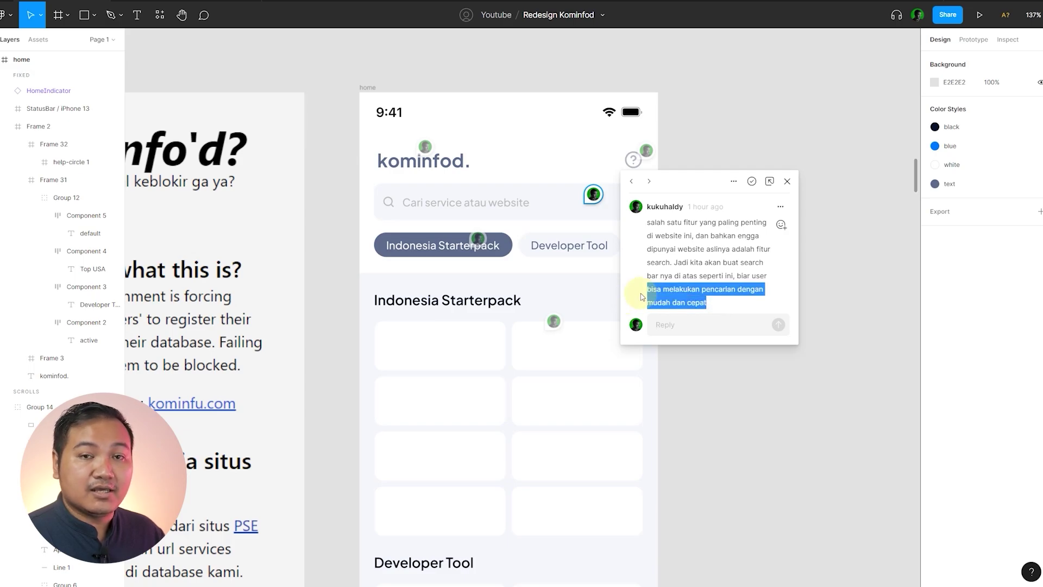
{"action": "left_click", "coordinate": [833, 275]}
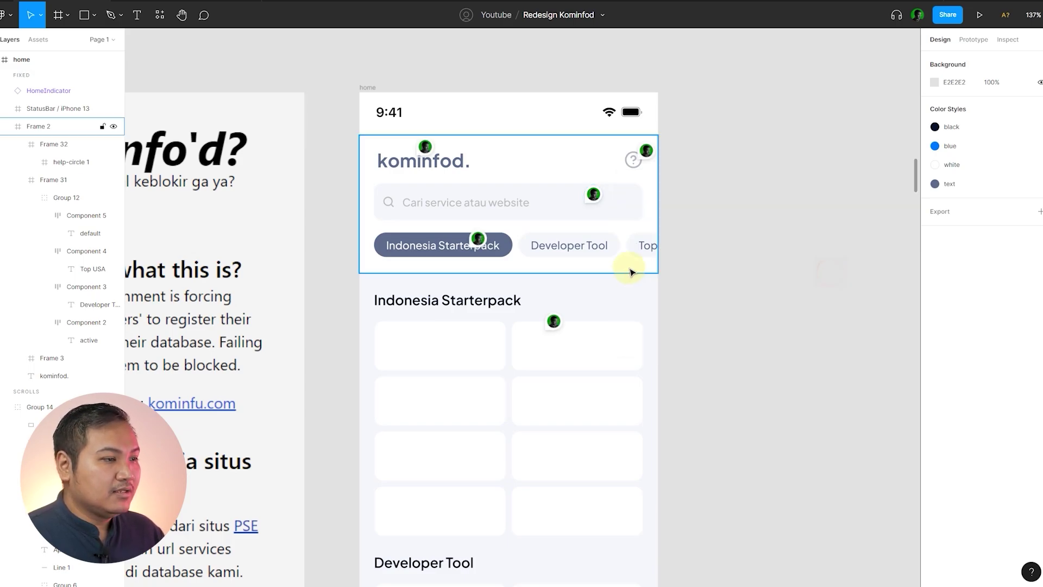
- Preview the comment on the home frame's category tabs and compare the tabs with the original page's stacked card sections
{"action": "mouse_move", "coordinate": [481, 238]}
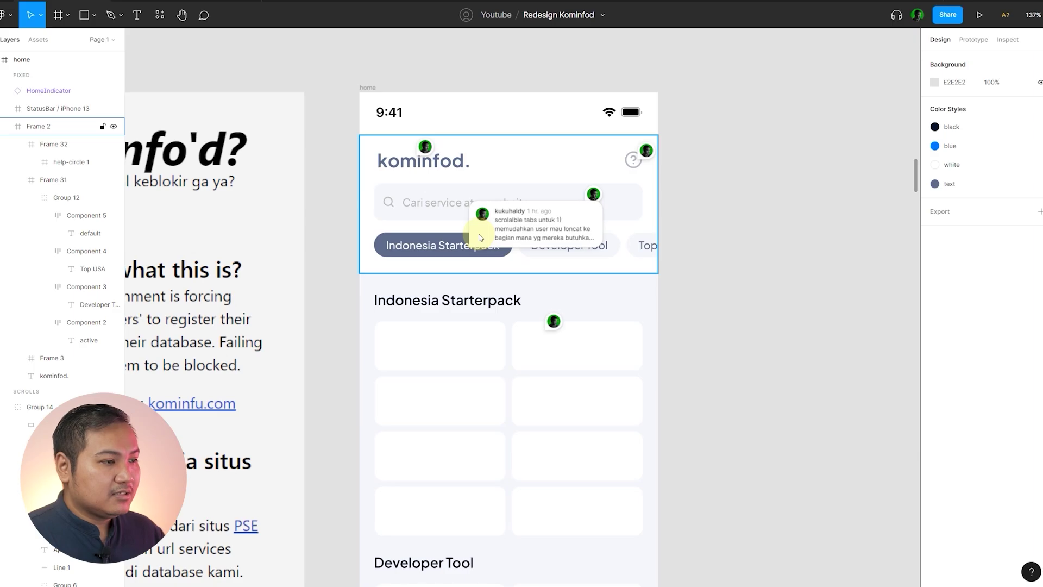
{"action": "key", "text": "c"}
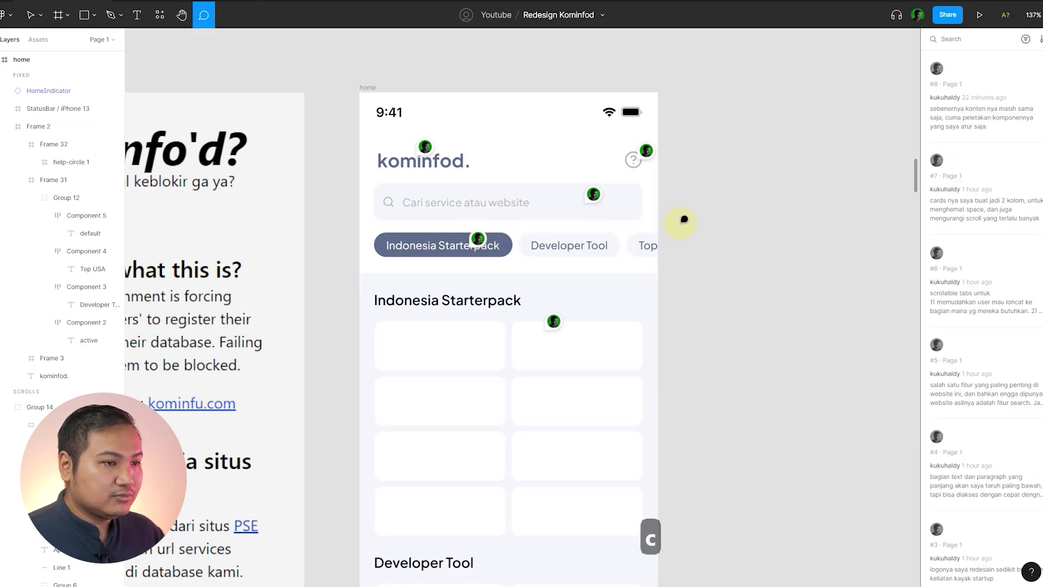
{"action": "left_click", "coordinate": [698, 213]}
{"action": "key", "text": "v"}
{"action": "scroll", "coordinate": [711, 189], "scroll_direction": "down", "scroll_amount": 3}
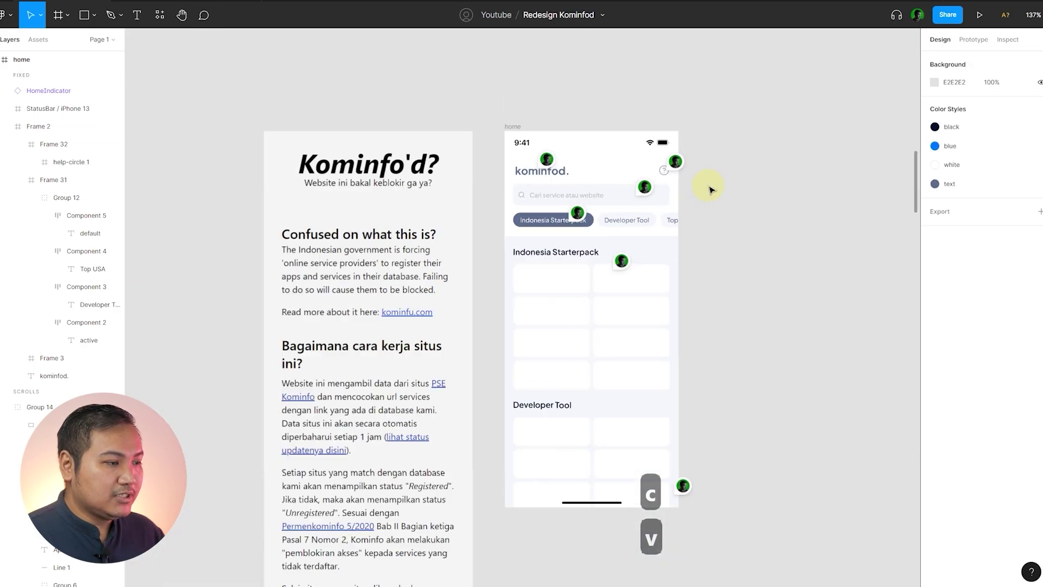
{"action": "scroll", "coordinate": [477, 319], "scroll_direction": "down", "scroll_amount": 10}
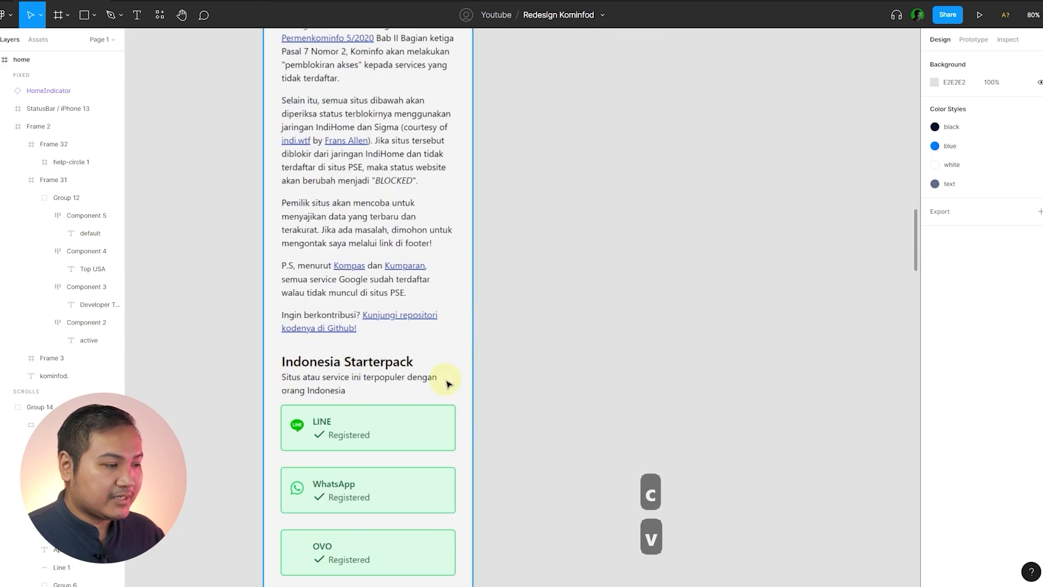
{"action": "scroll", "coordinate": [449, 384], "scroll_direction": "down", "scroll_amount": 3}
{"action": "scroll", "coordinate": [435, 503], "scroll_direction": "down", "scroll_amount": 5}
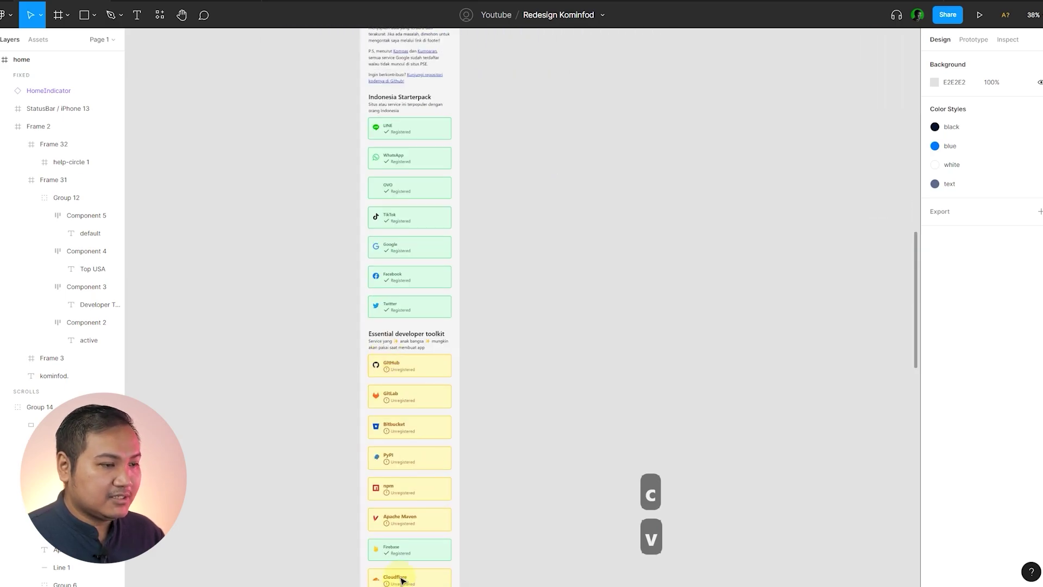
{"action": "scroll", "coordinate": [673, 438], "scroll_direction": "up", "scroll_amount": 10}
{"action": "scroll", "coordinate": [652, 402], "scroll_direction": "up", "scroll_amount": 6}
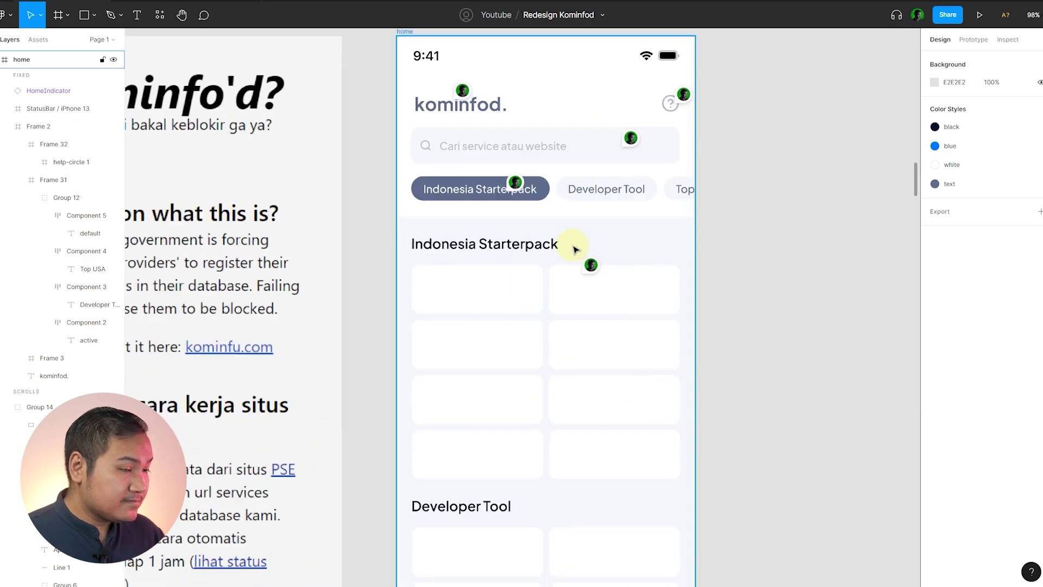
- Read the full comment attached to the Indonesia Starterpack tab on the home frame and close it
{"action": "left_click", "coordinate": [513, 182]}
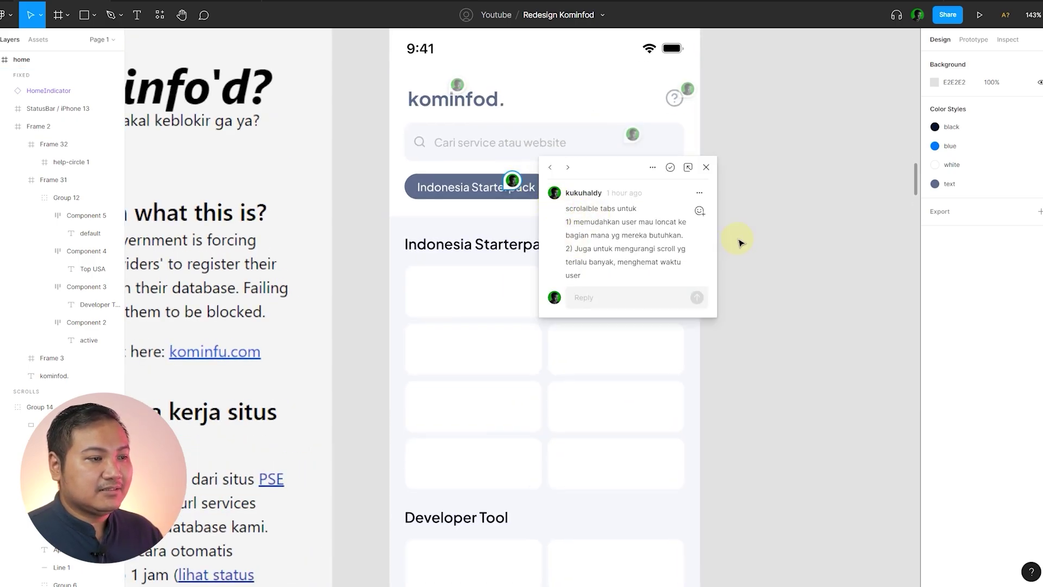
{"action": "left_click", "coordinate": [748, 220]}
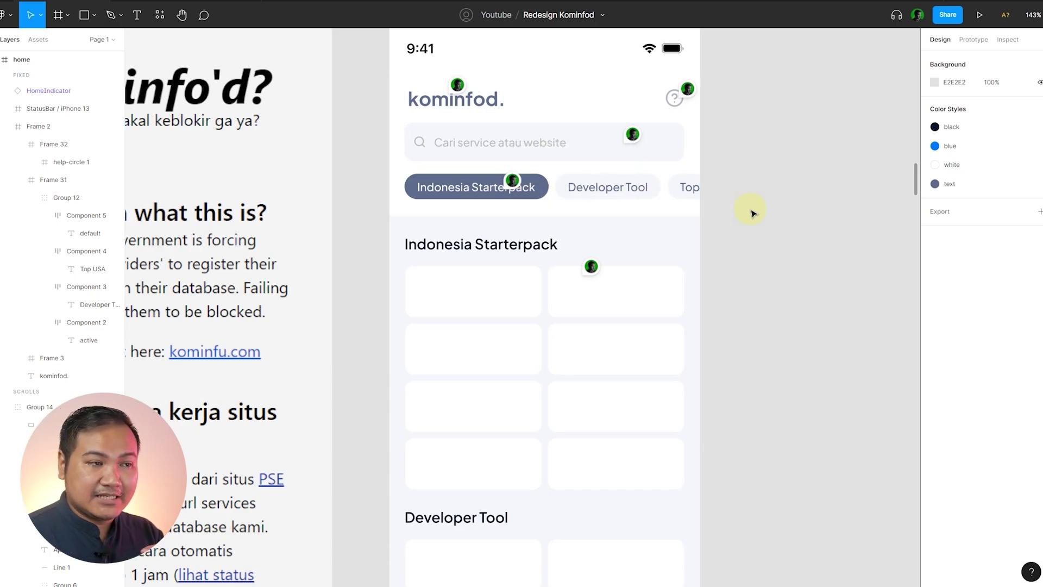
{"action": "left_click", "coordinate": [513, 182]}
{"action": "left_click", "coordinate": [789, 214]}
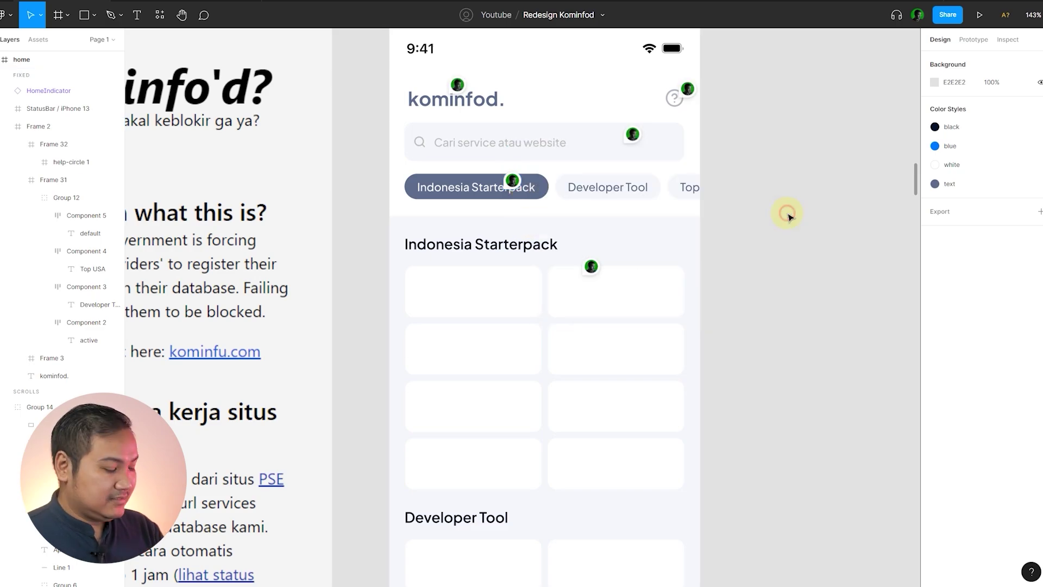
{"action": "left_click", "coordinate": [459, 202]}
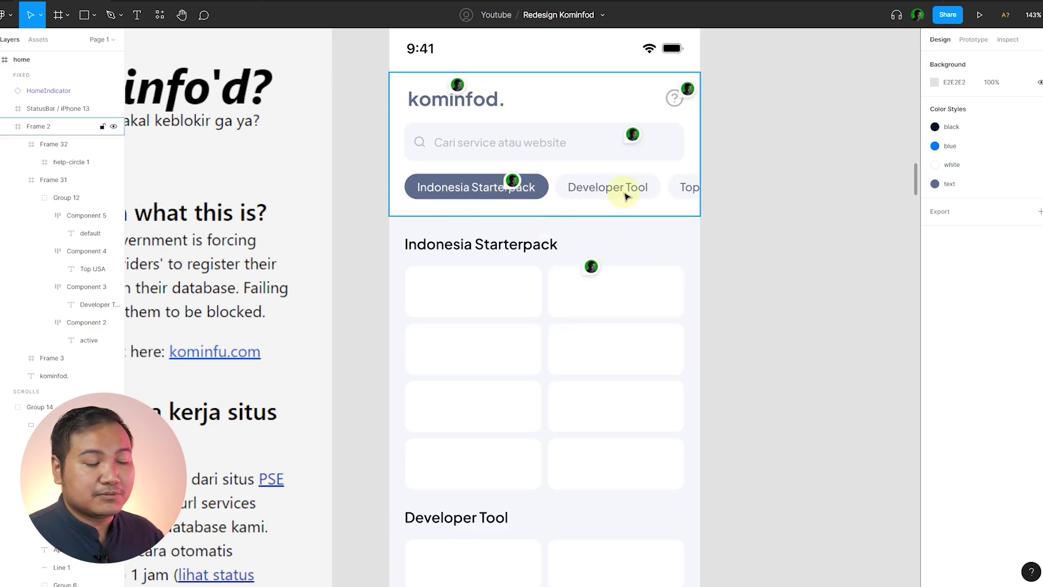
{"action": "key", "text": "Escape"}
- Reread the scrollable tabs comment while reviewing the home frame beside the original page, and close it
{"action": "scroll", "coordinate": [568, 187], "scroll_direction": "down", "scroll_amount": 5}
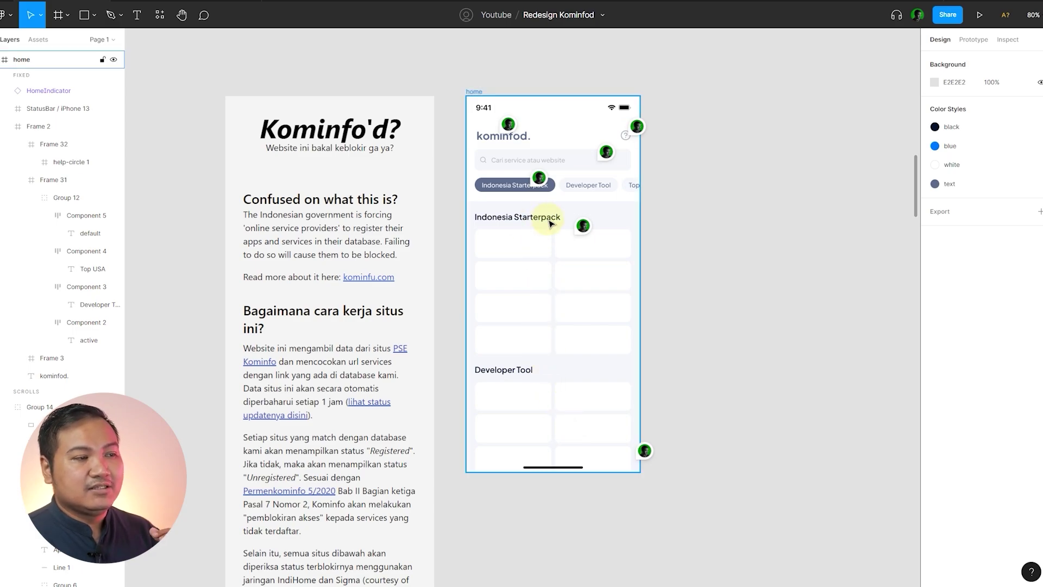
{"action": "left_click", "coordinate": [539, 177]}
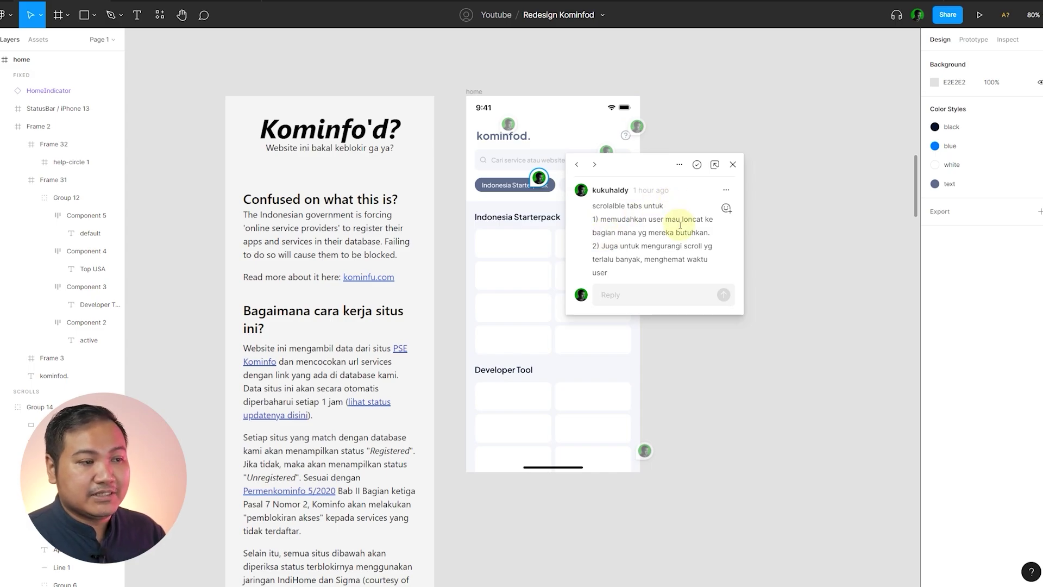
{"action": "left_click", "coordinate": [768, 228]}
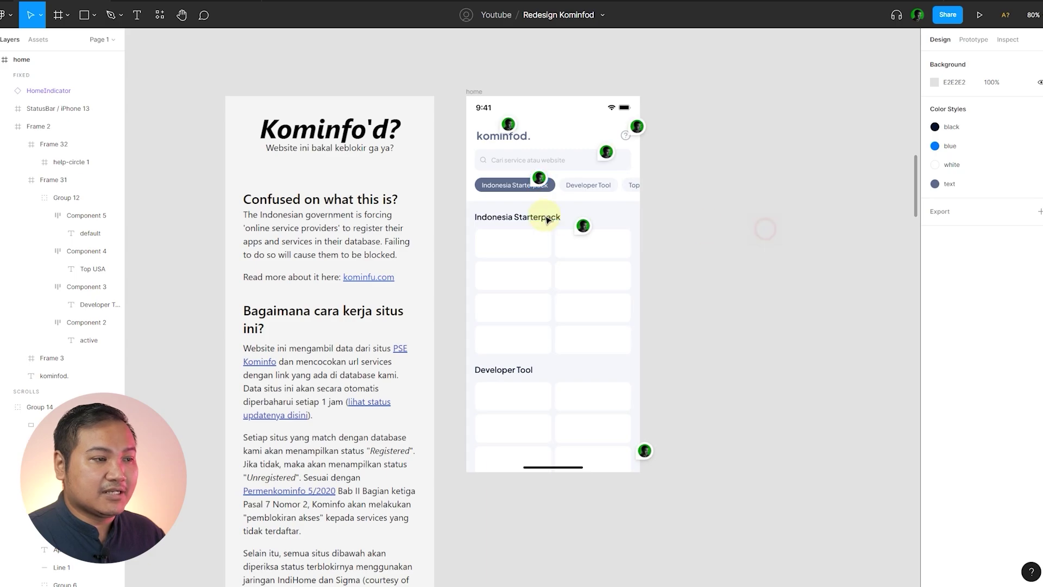
{"action": "scroll", "coordinate": [582, 223], "scroll_direction": "up", "scroll_amount": 5}
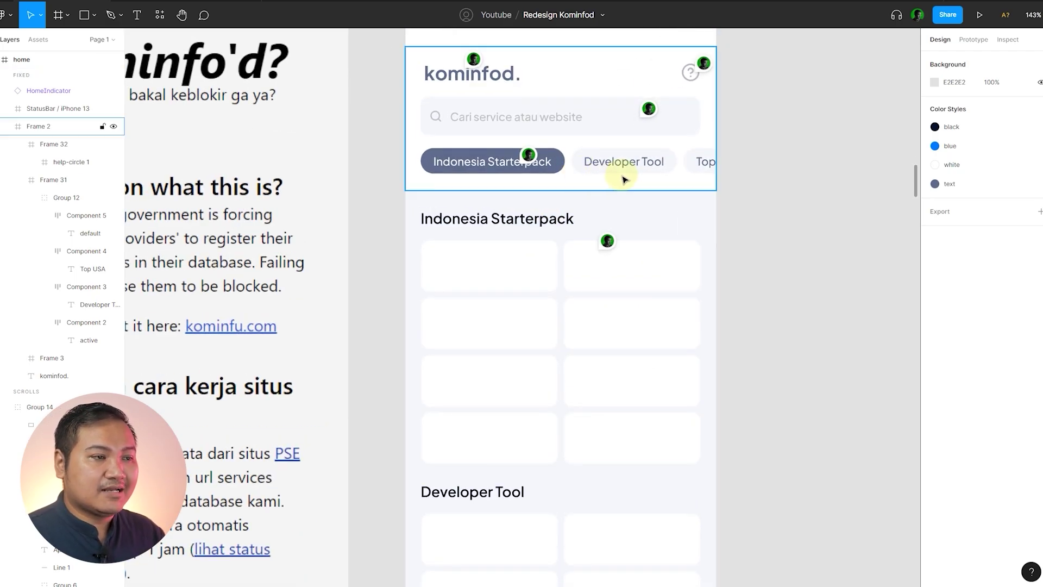
{"action": "scroll", "coordinate": [515, 384], "scroll_direction": "down", "scroll_amount": 3}
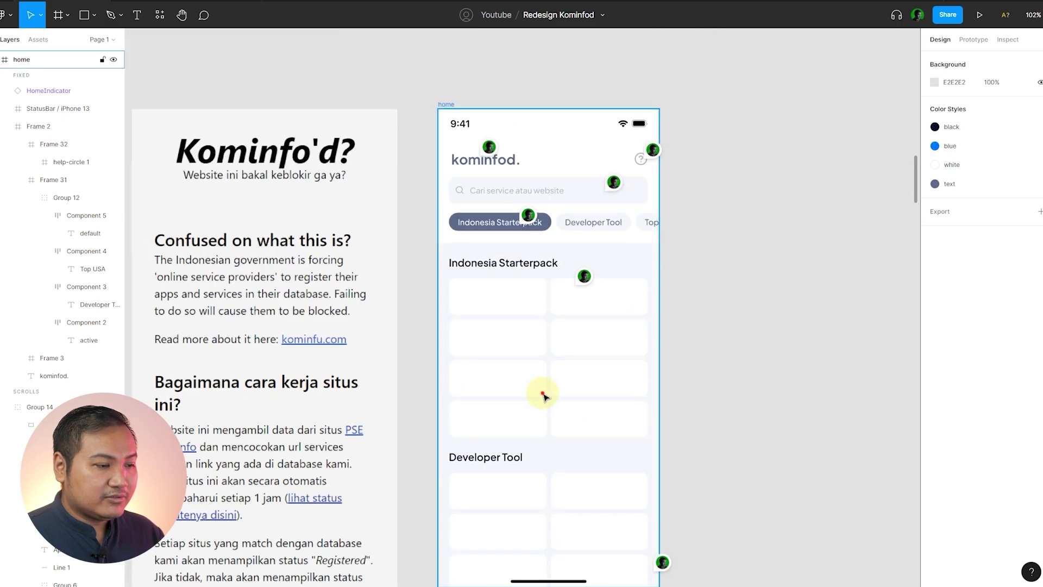
{"action": "left_click", "coordinate": [542, 391]}
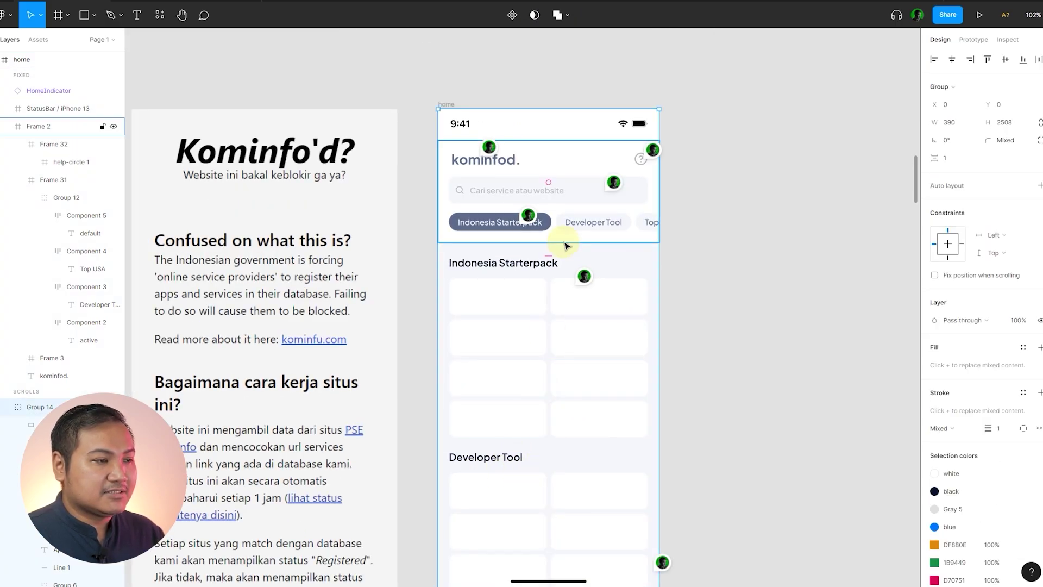
{"action": "left_click", "coordinate": [535, 215]}
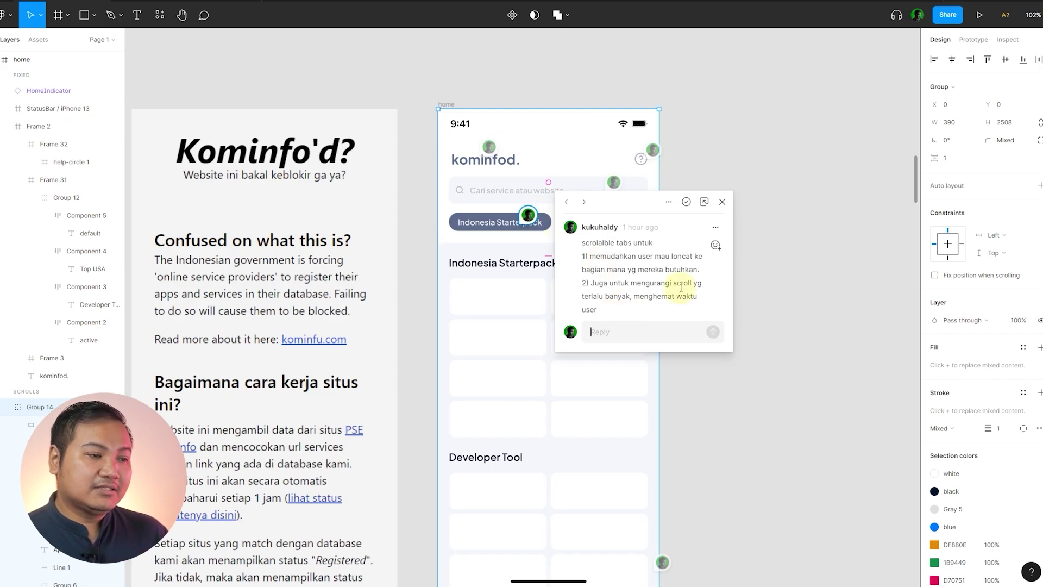
{"action": "left_click", "coordinate": [782, 300]}
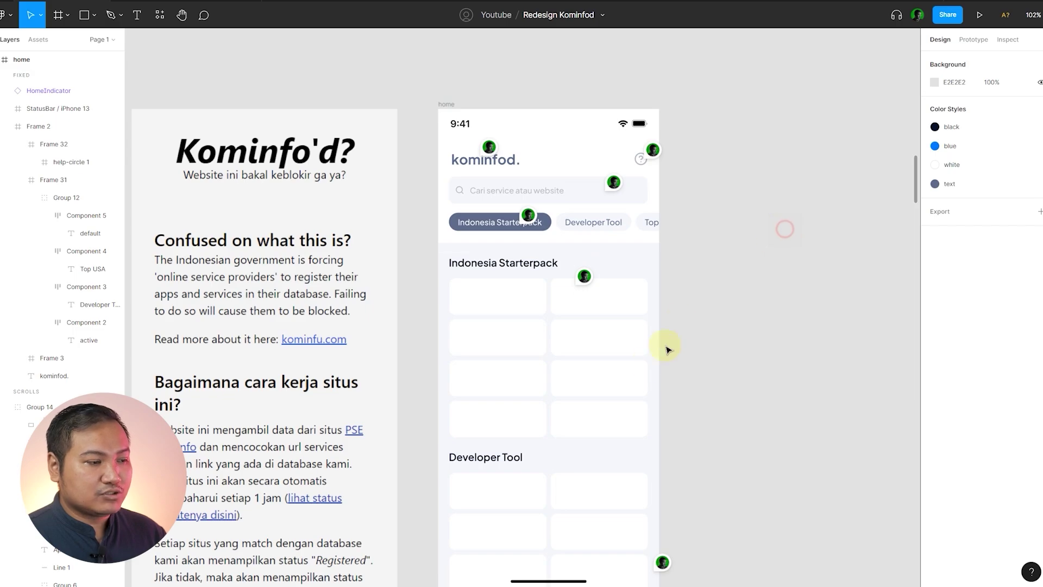
- Examine the single-column Indonesia Starterpack and Essential developer toolkit cards on the original page
{"action": "scroll", "coordinate": [413, 353], "scroll_direction": "down", "scroll_amount": 3}
{"action": "scroll", "coordinate": [413, 353], "scroll_direction": "down", "scroll_amount": 2}
{"action": "scroll", "coordinate": [731, 219], "scroll_direction": "down", "scroll_amount": 3}
{"action": "scroll", "coordinate": [576, 304], "scroll_direction": "down", "scroll_amount": 5}
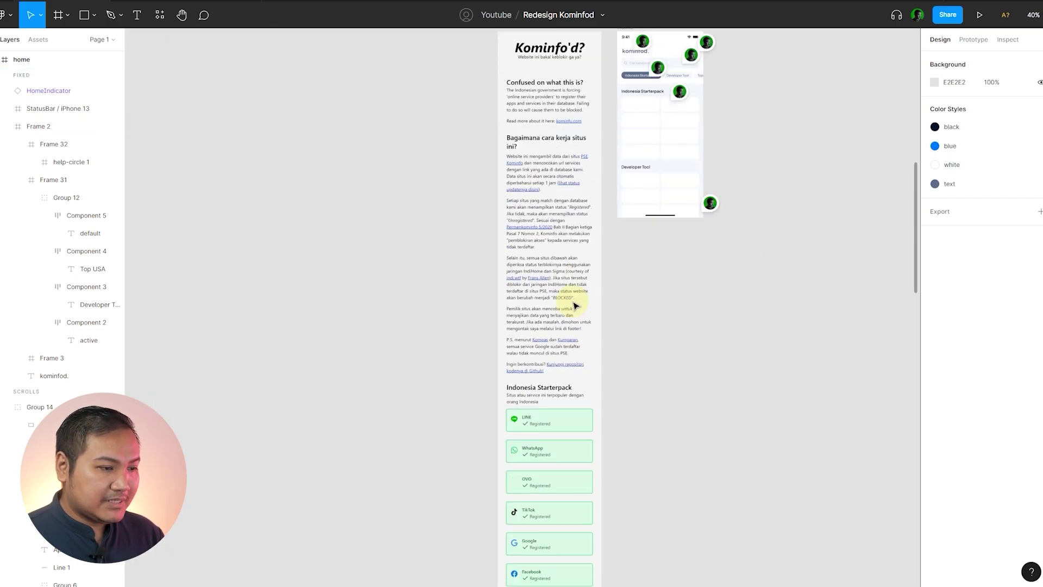
{"action": "scroll", "coordinate": [580, 283], "scroll_direction": "up", "scroll_amount": 1}
{"action": "scroll", "coordinate": [584, 261], "scroll_direction": "up", "scroll_amount": 1}
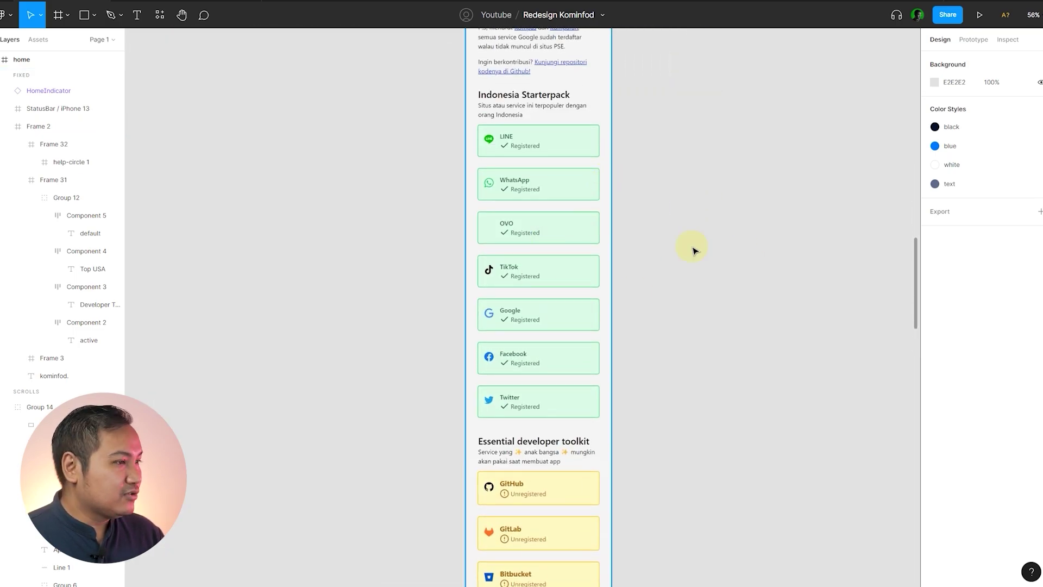
{"action": "scroll", "coordinate": [727, 245], "scroll_direction": "up", "scroll_amount": 1}
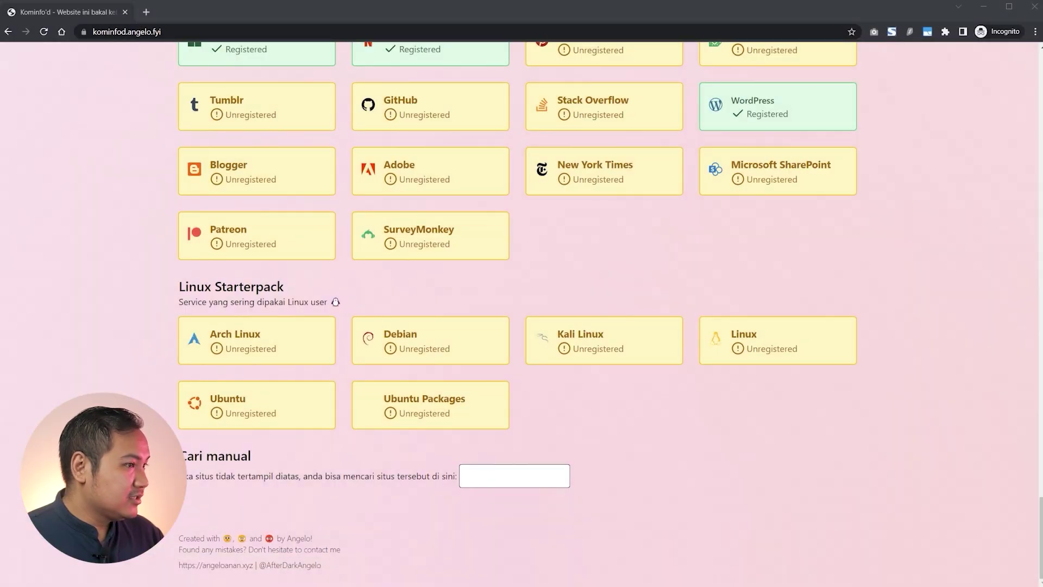
- Switch to the browser and examine the card sections of the live kominfod.angelo.fyi site in its desktop layout
{"action": "scroll", "coordinate": [727, 279], "scroll_direction": "up", "scroll_amount": 15}
{"action": "scroll", "coordinate": [728, 280], "scroll_direction": "up", "scroll_amount": 20}
{"action": "scroll", "coordinate": [728, 279], "scroll_direction": "up", "scroll_amount": 3}
{"action": "scroll", "coordinate": [727, 279], "scroll_direction": "down", "scroll_amount": 7}
{"action": "scroll", "coordinate": [727, 280], "scroll_direction": "down", "scroll_amount": 9}
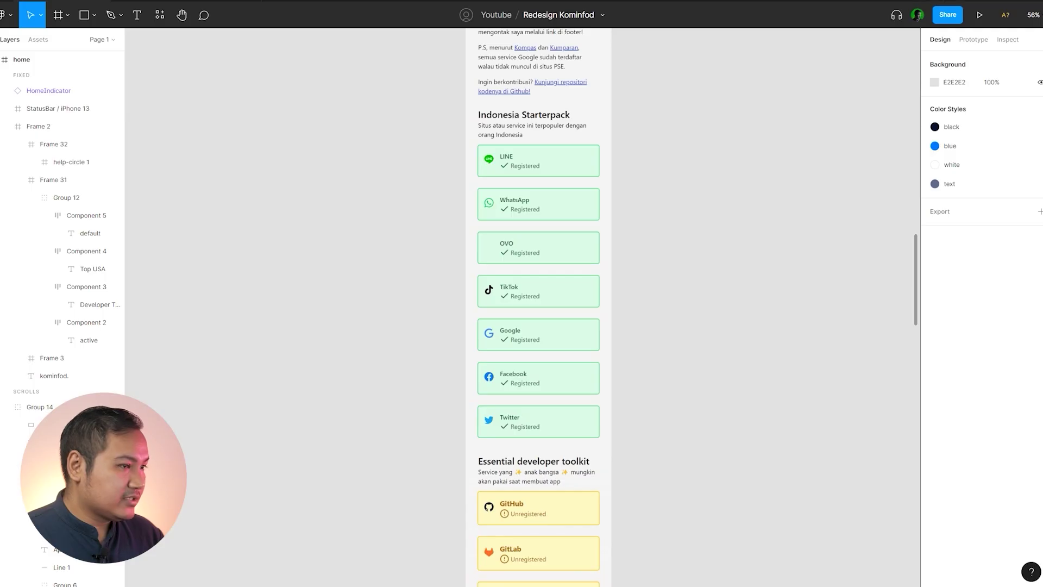
- Return to the Figma design, read the comment on the home frame's Indonesia Starterpack cards and close it
{"action": "scroll", "coordinate": [598, 324], "scroll_direction": "down", "scroll_amount": 3}
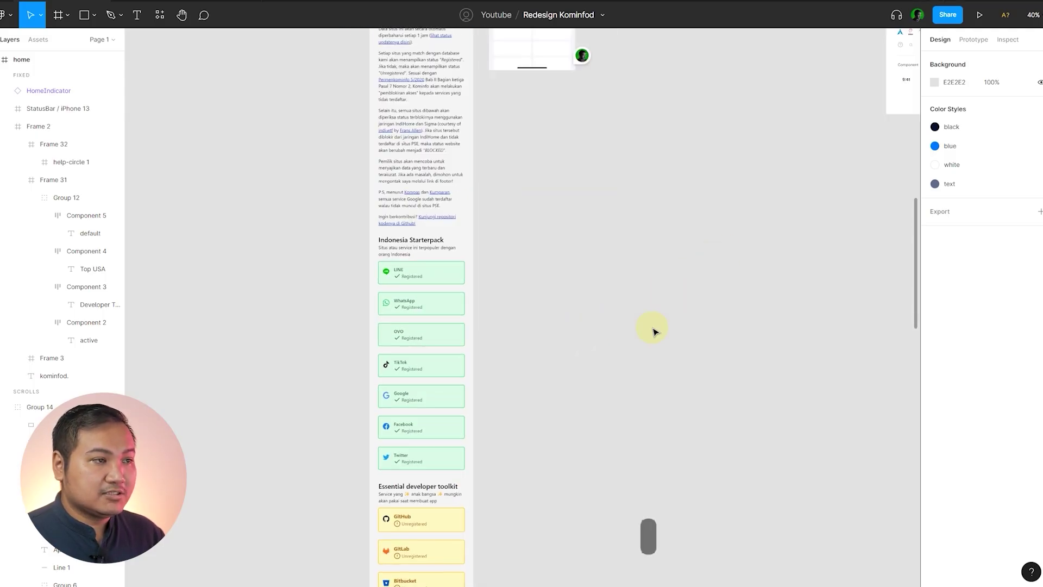
{"action": "scroll", "coordinate": [654, 330], "scroll_direction": "up", "scroll_amount": 5}
{"action": "scroll", "coordinate": [592, 135], "scroll_direction": "up", "scroll_amount": 5}
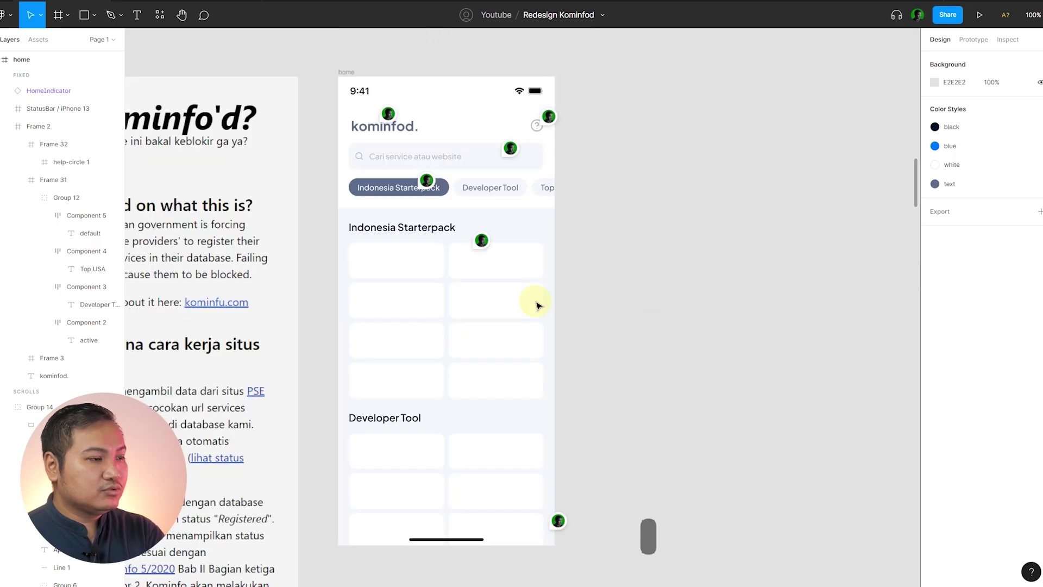
{"action": "mouse_move", "coordinate": [480, 244]}
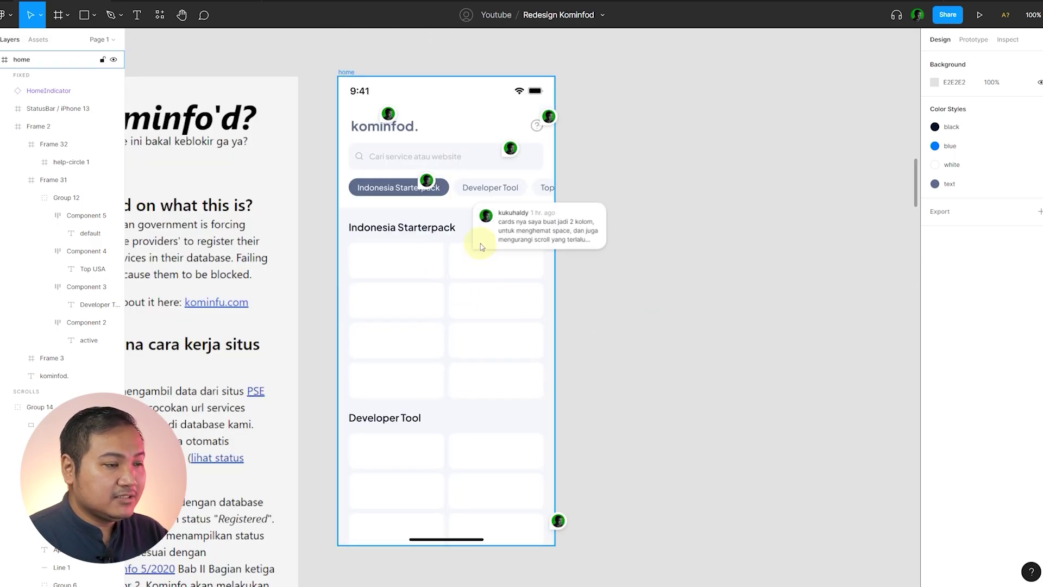
{"action": "left_click", "coordinate": [481, 246]}
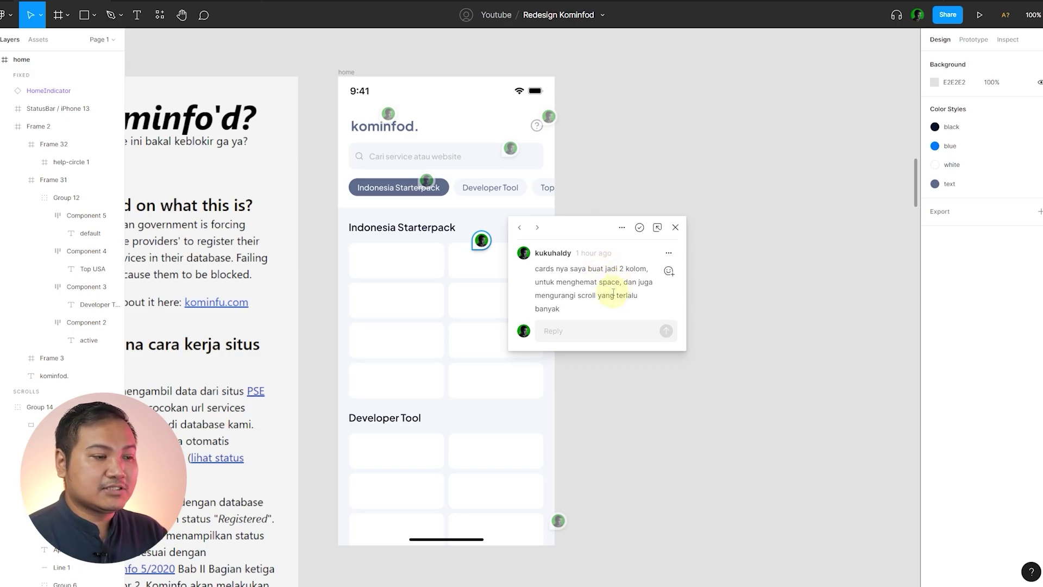
{"action": "left_click", "coordinate": [745, 344]}
- Compare the home frame's two-column cards with the original page's single-column Indonesia Starterpack cards
{"action": "scroll", "coordinate": [739, 321], "scroll_direction": "down", "scroll_amount": 3}
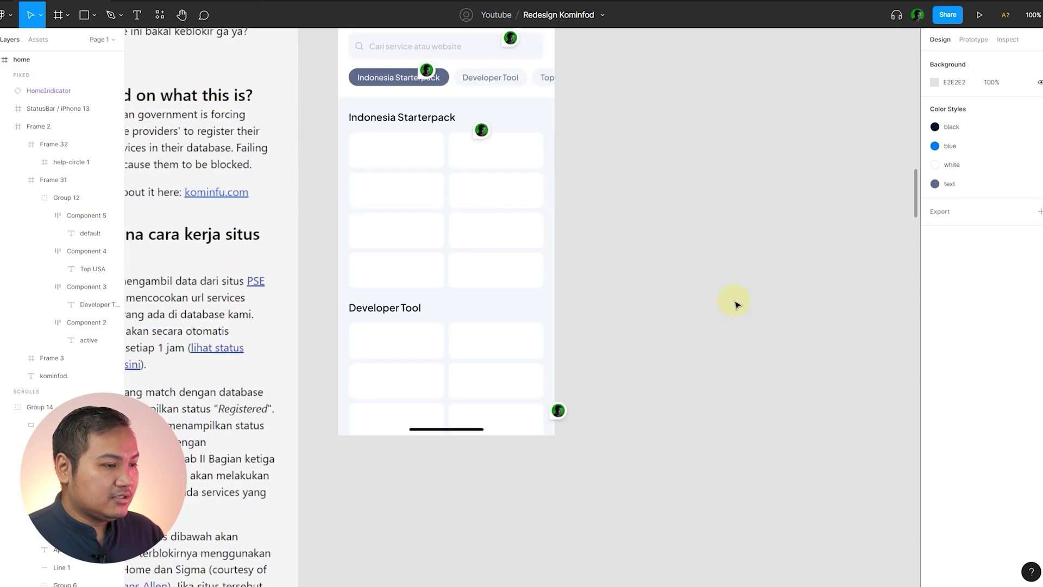
{"action": "scroll", "coordinate": [741, 260], "scroll_direction": "down", "scroll_amount": 5, "text": "ctrl"}
{"action": "scroll", "coordinate": [715, 261], "scroll_direction": "down", "scroll_amount": 7}
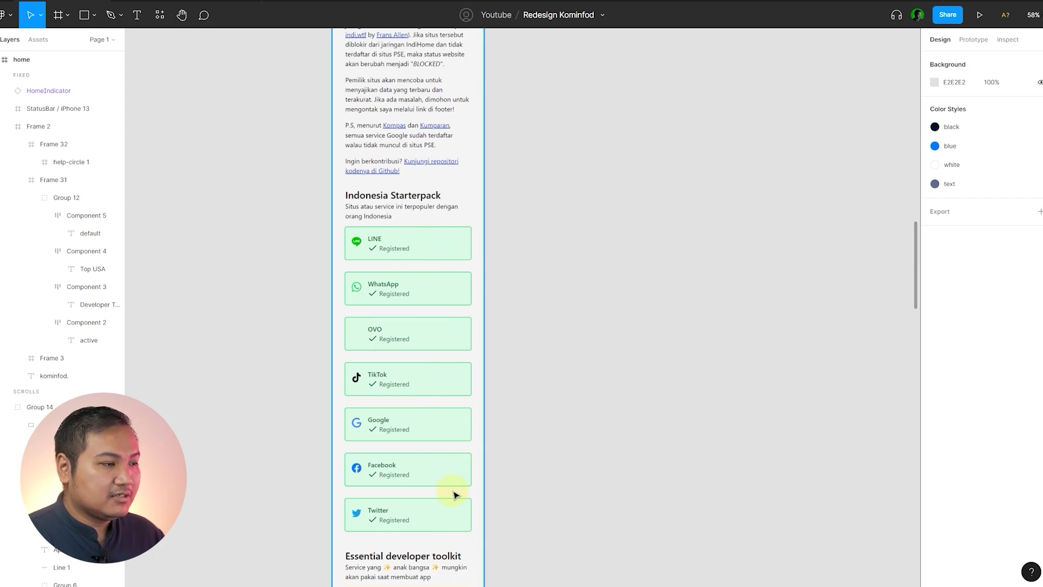
- Examine the intro text and the single-column Indonesia Starterpack cards on the original Kominfo'd page
{"action": "scroll", "coordinate": [440, 314], "scroll_direction": "up", "scroll_amount": 1, "text": "ctrl"}
{"action": "scroll", "coordinate": [432, 305], "scroll_direction": "up", "scroll_amount": 1, "text": "ctrl"}
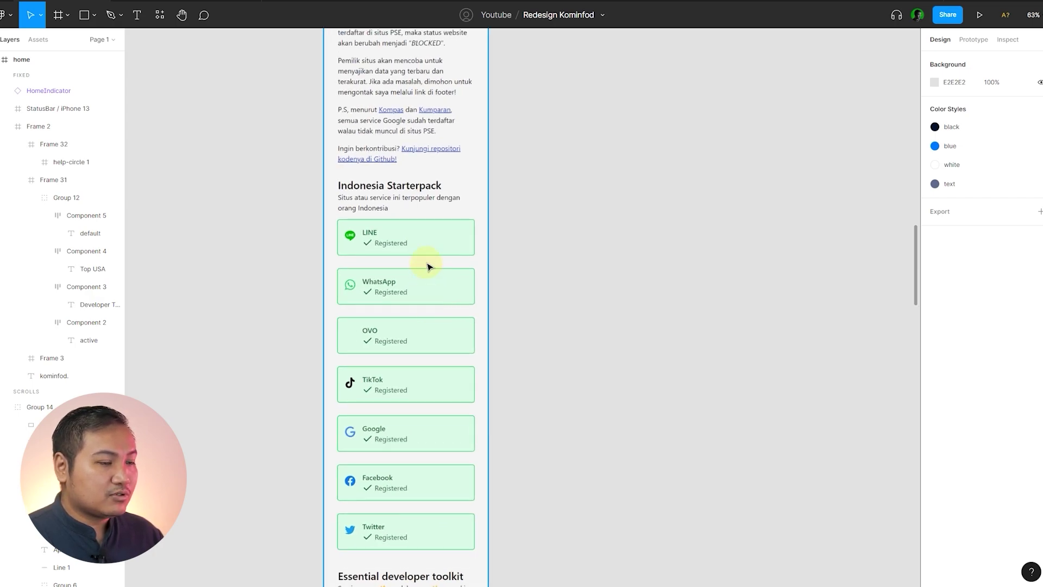
{"action": "scroll", "coordinate": [429, 266], "scroll_direction": "down", "scroll_amount": 2, "text": "ctrl"}
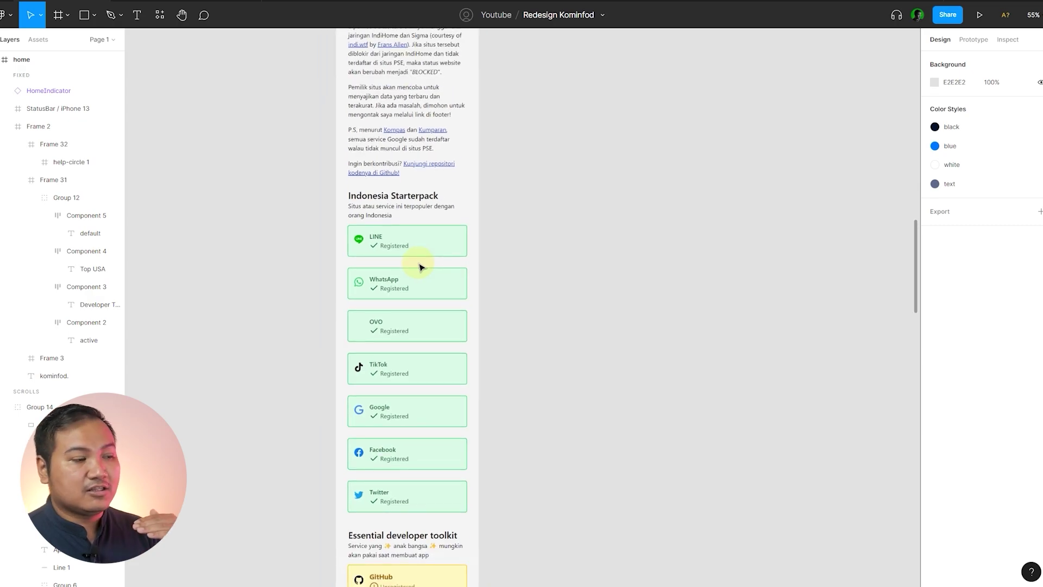
{"action": "scroll", "coordinate": [652, 307], "scroll_direction": "up", "scroll_amount": 5}
{"action": "scroll", "coordinate": [670, 309], "scroll_direction": "down", "scroll_amount": 4}
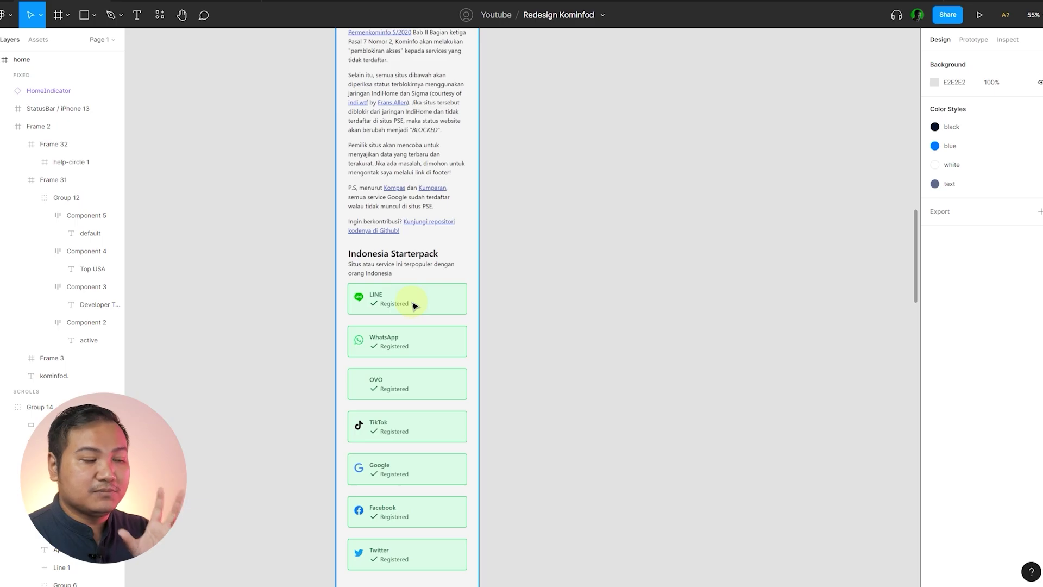
{"action": "scroll", "coordinate": [654, 366], "scroll_direction": "up", "scroll_amount": 3}
{"action": "scroll", "coordinate": [655, 367], "scroll_direction": "down", "scroll_amount": 3}
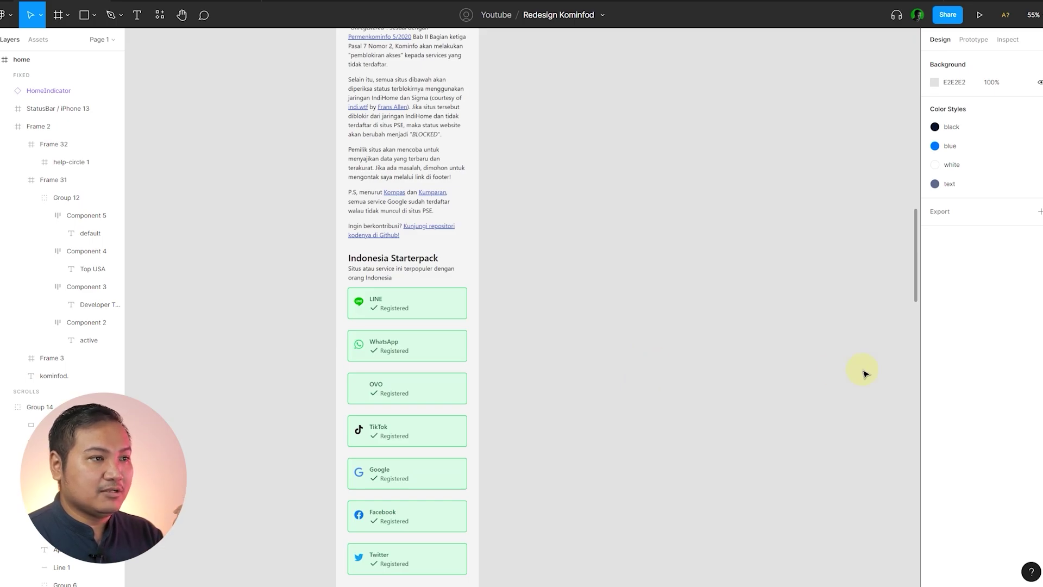
- Read the comment pinned near the lower edge of the home frame and close it
{"action": "scroll", "coordinate": [808, 373], "scroll_direction": "up", "scroll_amount": 10}
{"action": "scroll", "coordinate": [614, 288], "scroll_direction": "up", "scroll_amount": 5}
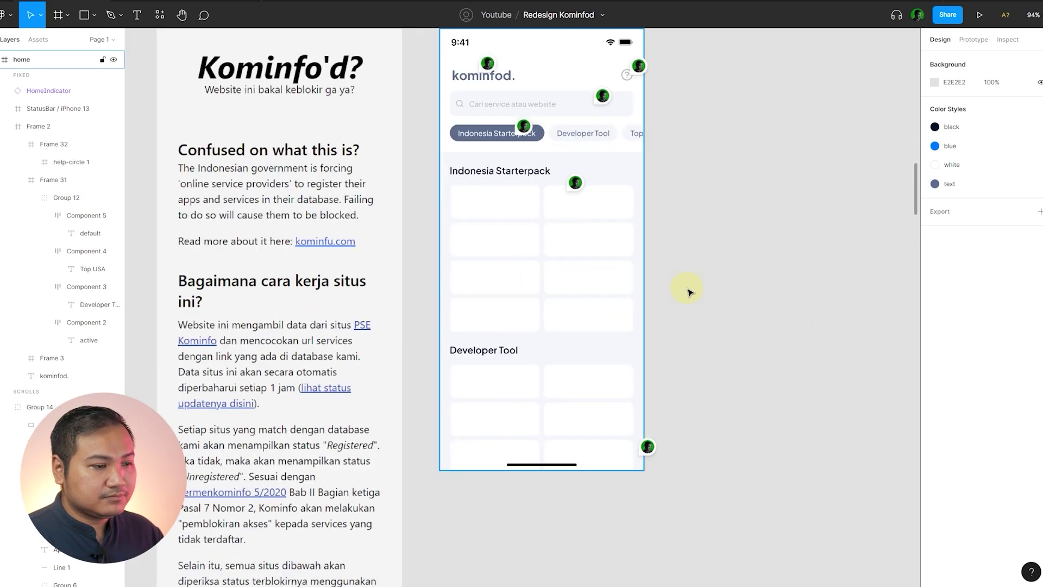
{"action": "scroll", "coordinate": [738, 308], "scroll_direction": "up", "scroll_amount": 1}
{"action": "left_click", "coordinate": [647, 461]}
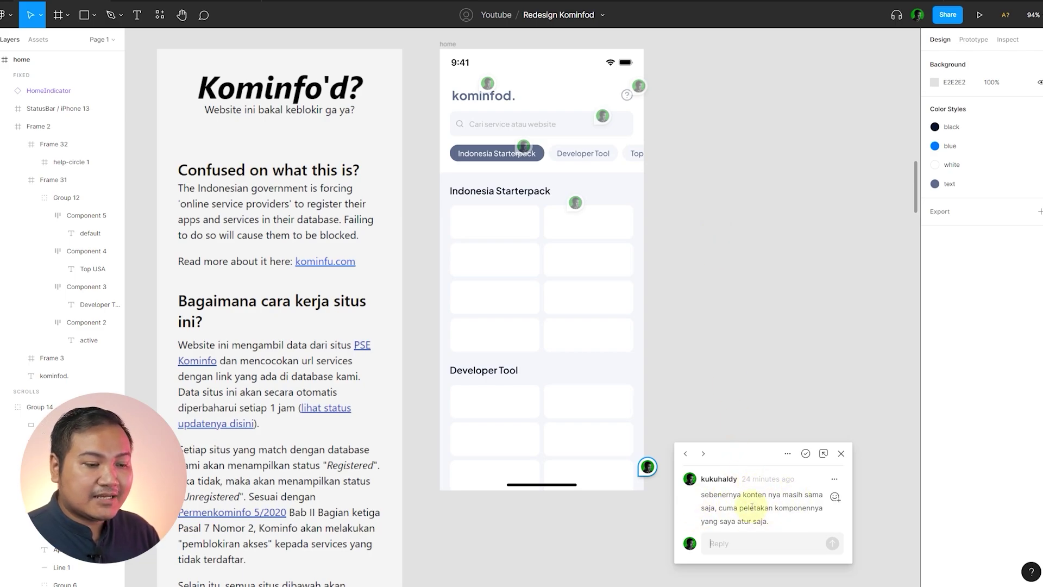
{"action": "left_click", "coordinate": [722, 361]}
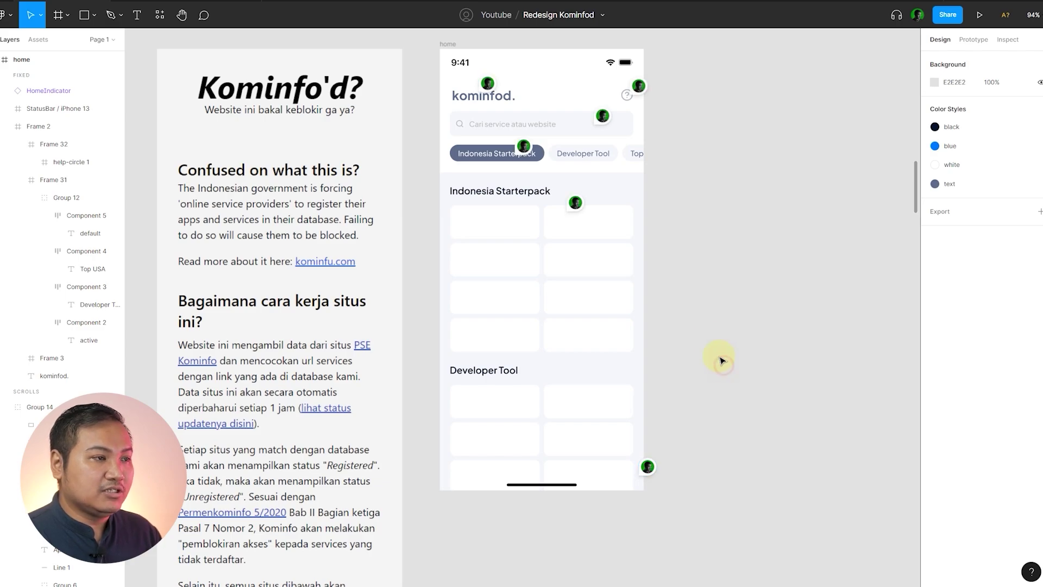
- Hide the comment pins on the canvas and go to the Bahan bahan frame
{"action": "scroll", "coordinate": [699, 248], "scroll_direction": "down", "scroll_amount": 4}
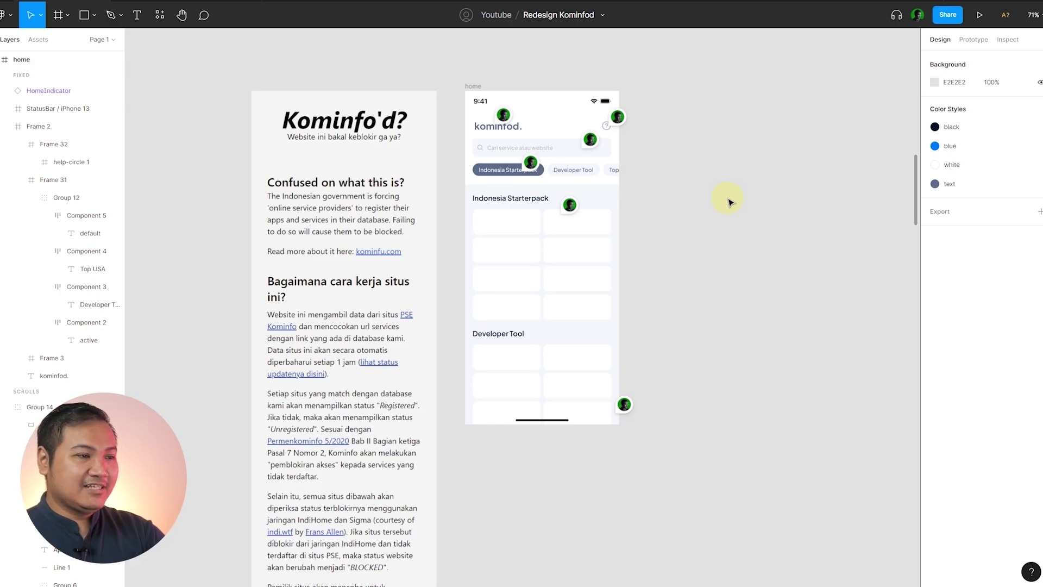
{"action": "key", "text": "shift+c"}
{"action": "scroll", "coordinate": [678, 239], "scroll_direction": "down", "scroll_amount": 1}
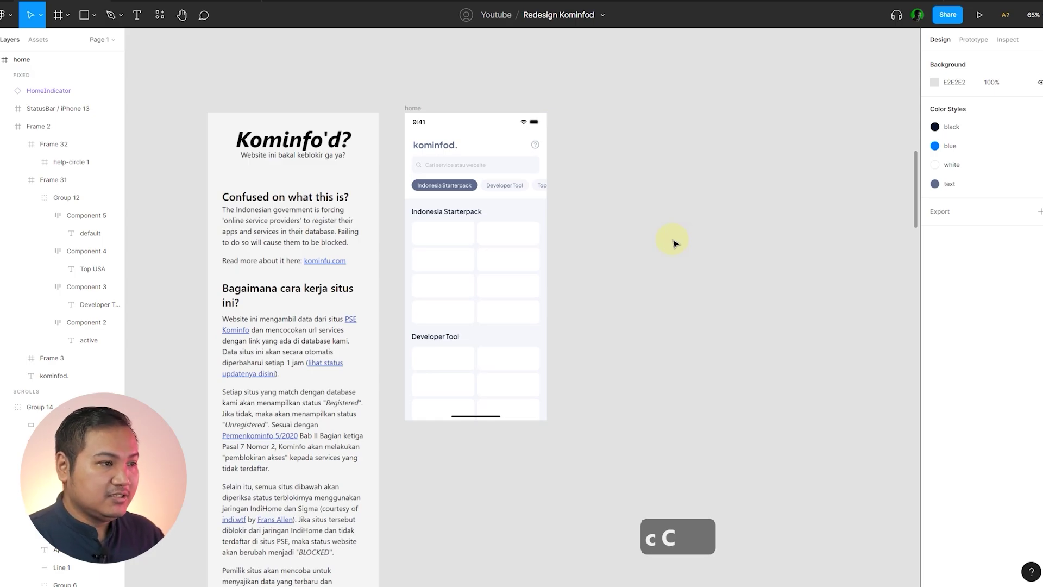
{"action": "scroll", "coordinate": [332, 263], "scroll_direction": "down", "scroll_amount": 2}
{"action": "left_click_drag", "start_coordinate": [602, 275], "coordinate": [426, 286]}
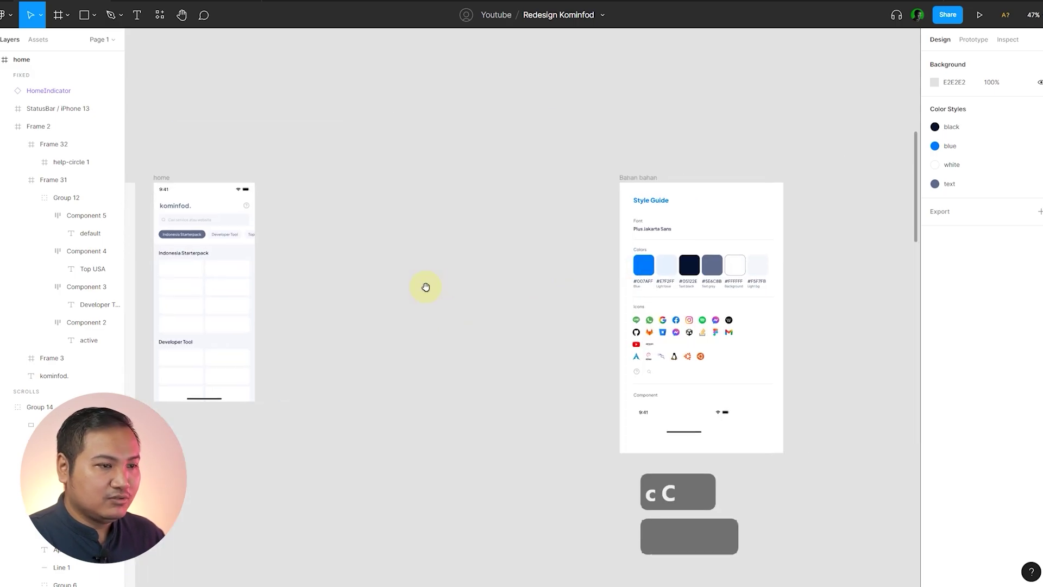
- Examine the overall layout of the Bahan bahan style guide frame, covering its font, colors, icons and component sections
{"action": "scroll", "coordinate": [803, 302], "scroll_direction": "up", "scroll_amount": 2}
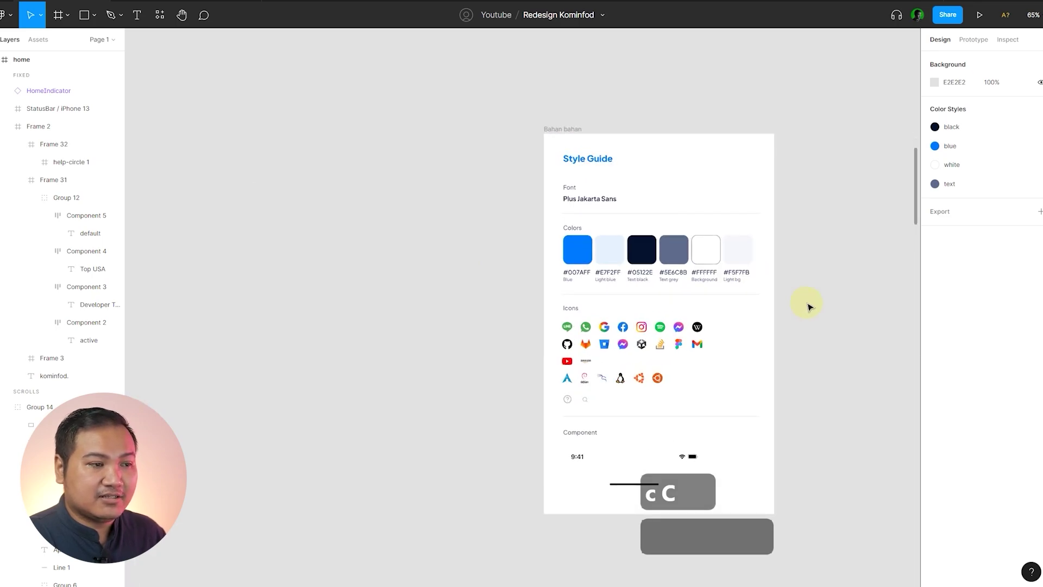
{"action": "scroll", "coordinate": [812, 356], "scroll_direction": "up", "scroll_amount": 1}
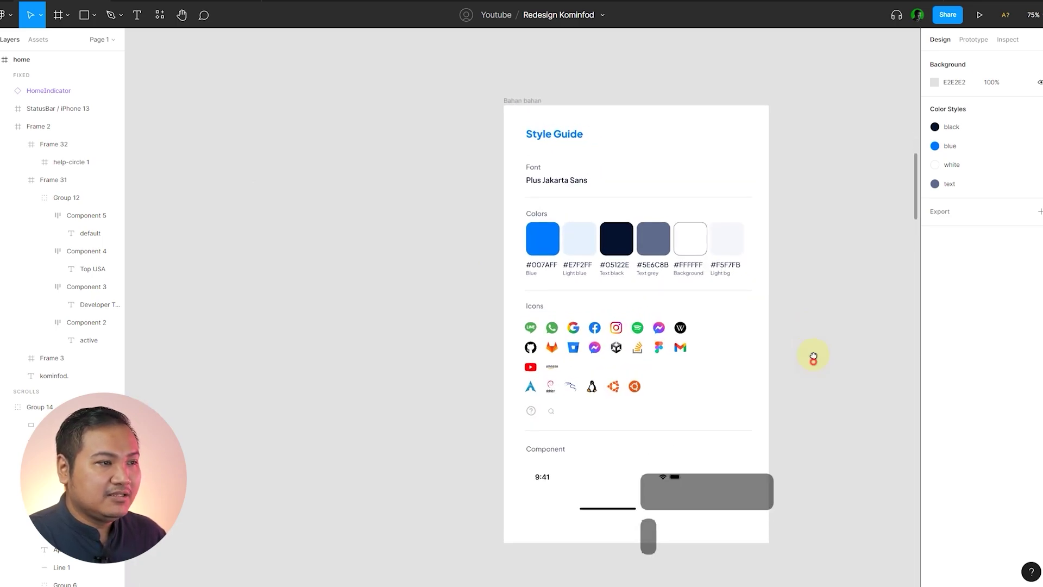
{"action": "scroll", "coordinate": [815, 353], "scroll_direction": "down", "scroll_amount": 1}
{"action": "left_click", "coordinate": [531, 83]}
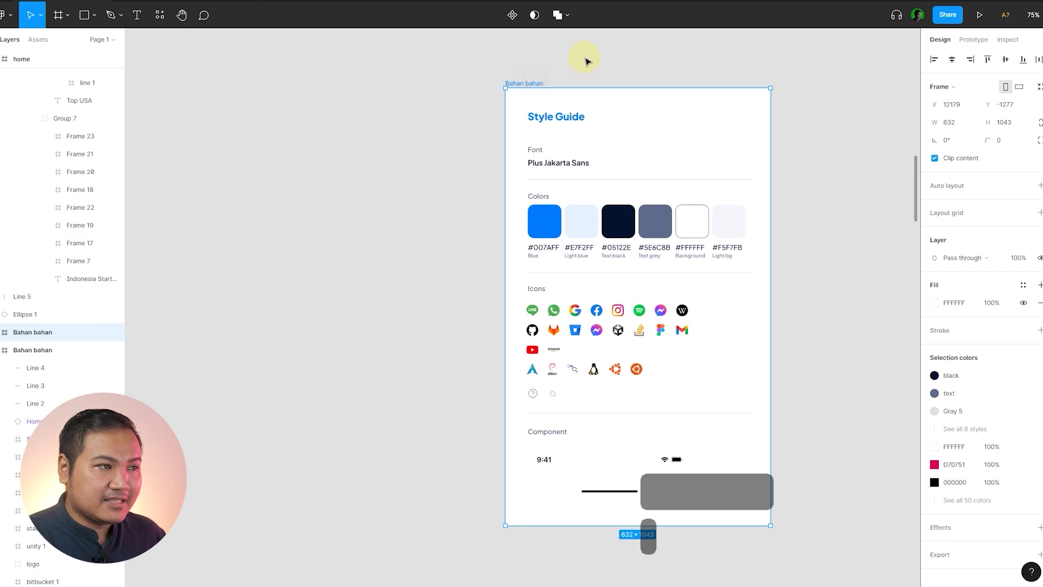
{"action": "left_click", "coordinate": [575, 66]}
{"action": "left_click", "coordinate": [531, 81]}
{"action": "left_click", "coordinate": [587, 64]}
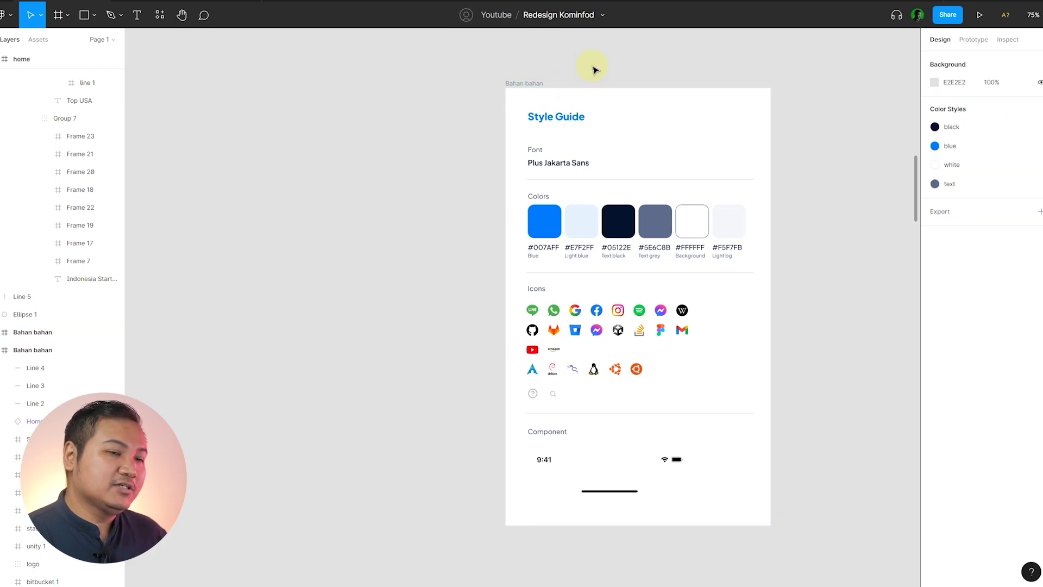
{"action": "scroll", "coordinate": [819, 257], "scroll_direction": "up", "scroll_amount": 2}
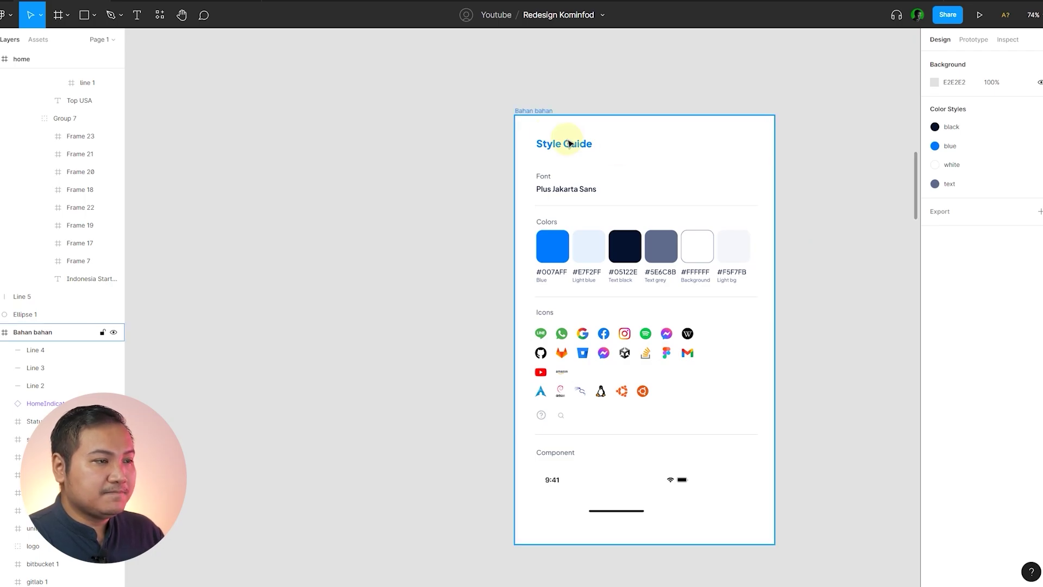
- Inspect the text properties of the Font heading and the Plus Jakarta Sans sample in the style guide
{"action": "scroll", "coordinate": [558, 139], "scroll_direction": "up", "scroll_amount": 5}
{"action": "left_click", "coordinate": [550, 212]}
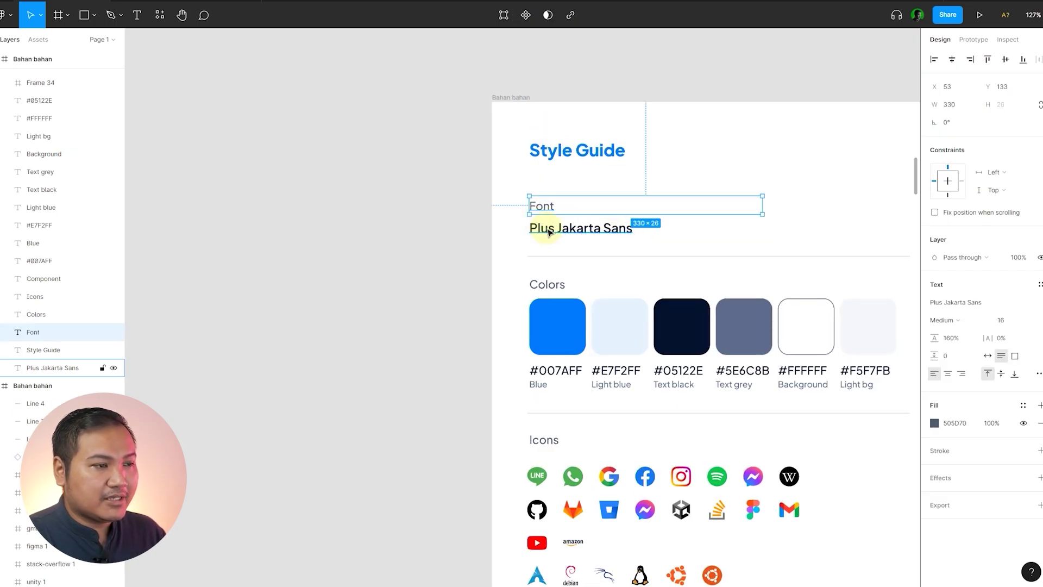
{"action": "left_click", "coordinate": [543, 230]}
{"action": "scroll", "coordinate": [757, 197], "scroll_direction": "down", "scroll_amount": 10}
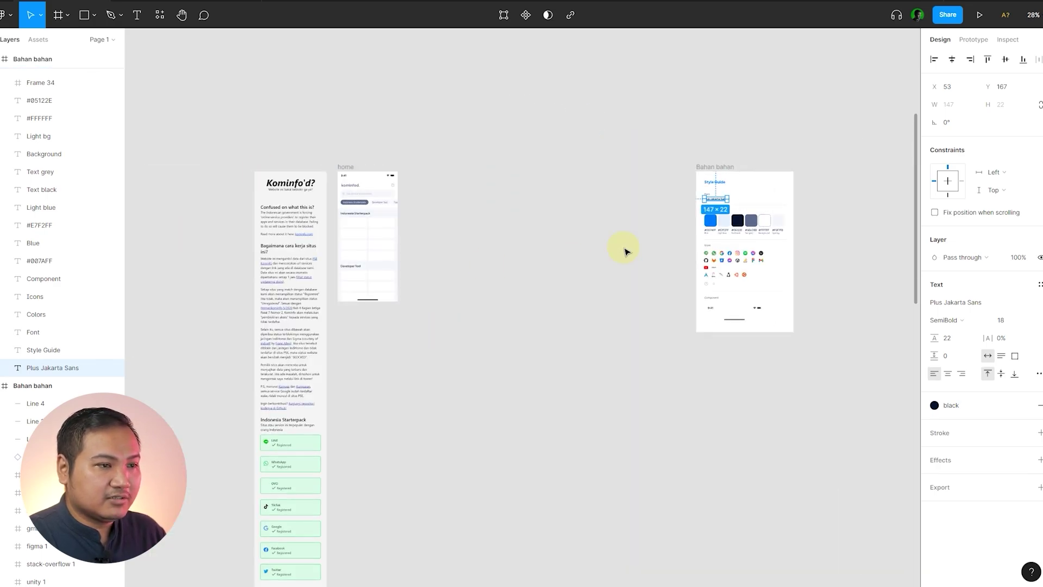
{"action": "left_click", "coordinate": [796, 205]}
{"action": "scroll", "coordinate": [796, 204], "scroll_direction": "up", "scroll_amount": 4}
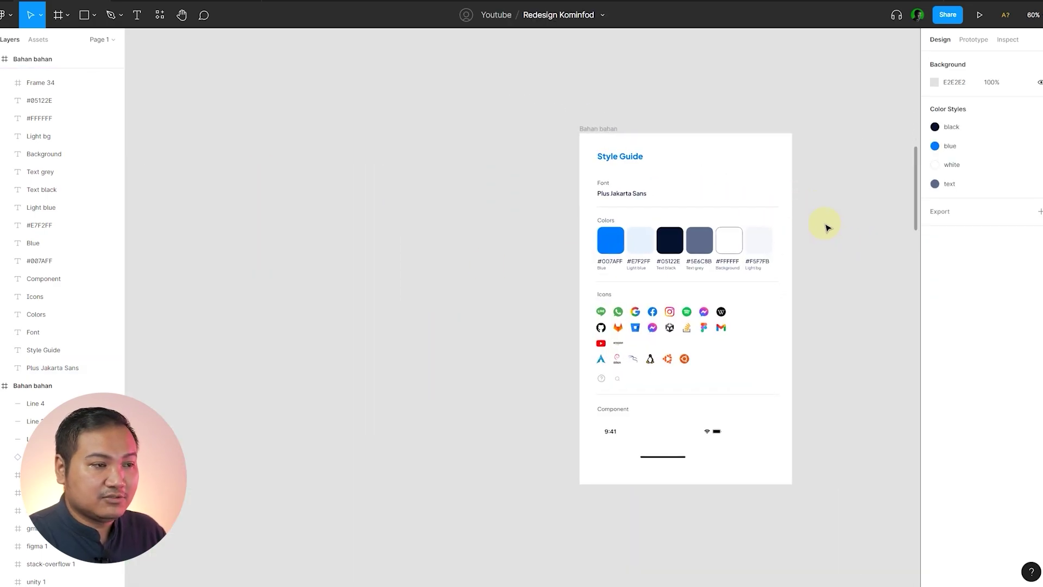
{"action": "scroll", "coordinate": [839, 226], "scroll_direction": "up", "scroll_amount": 4}
{"action": "left_click", "coordinate": [541, 219]}
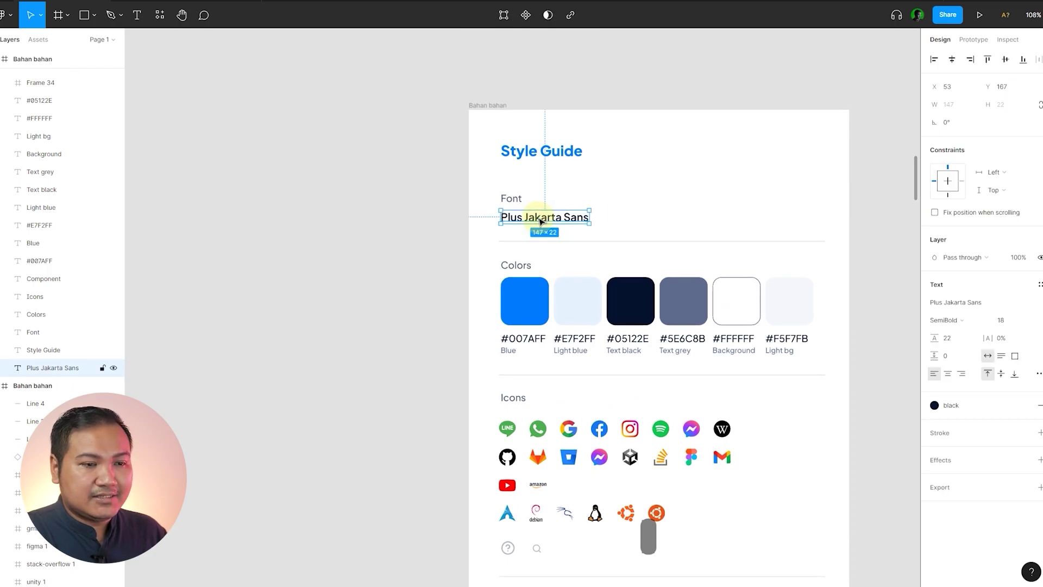
{"action": "left_click", "coordinate": [373, 228]}
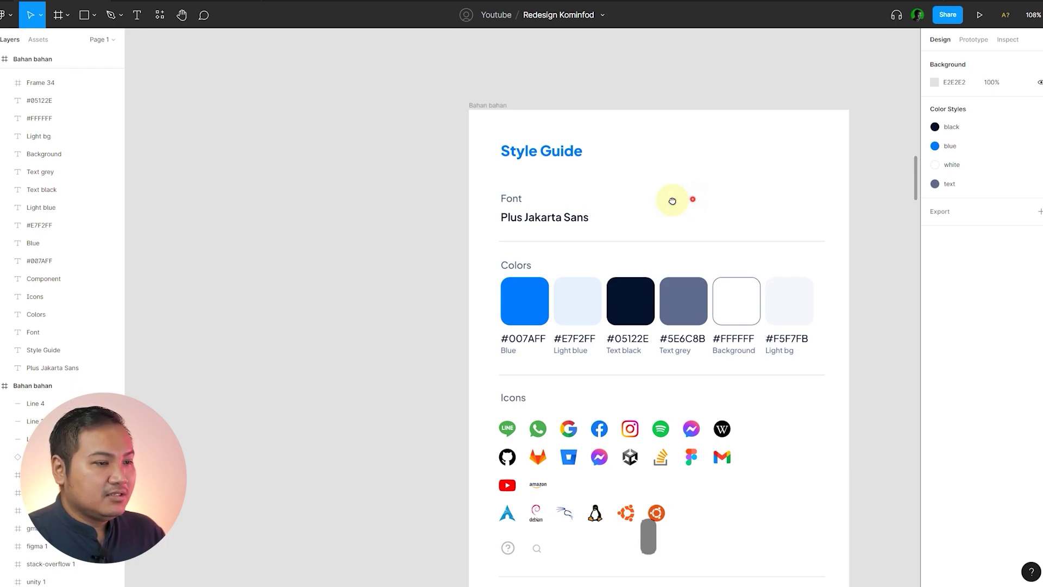
{"action": "scroll", "coordinate": [673, 201], "scroll_direction": "right", "scroll_amount": 2}
{"action": "left_click", "coordinate": [549, 219]}
{"action": "left_click", "coordinate": [641, 206]}
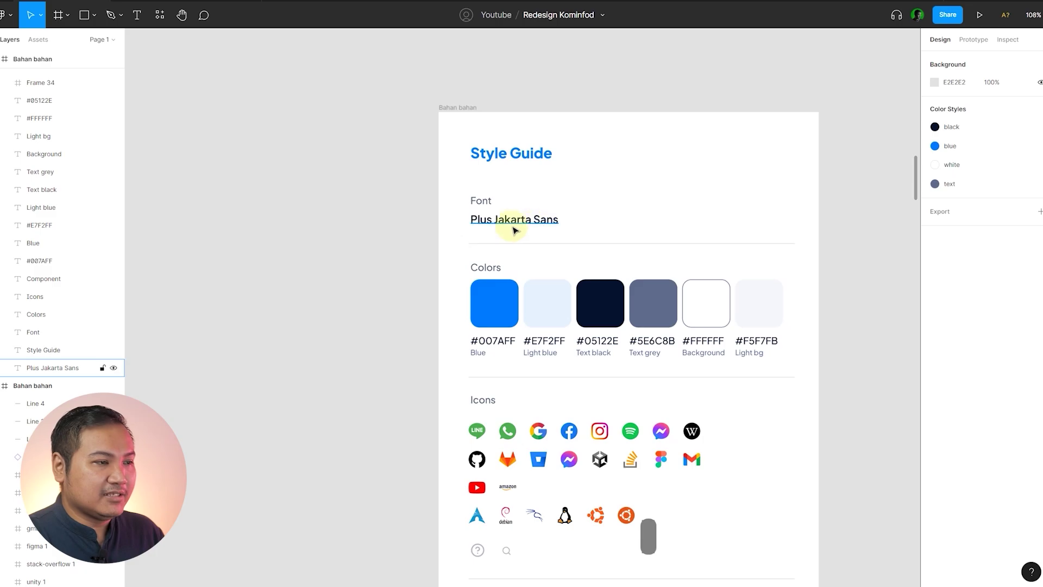
{"action": "left_click", "coordinate": [537, 219]}
{"action": "left_click", "coordinate": [706, 206]}
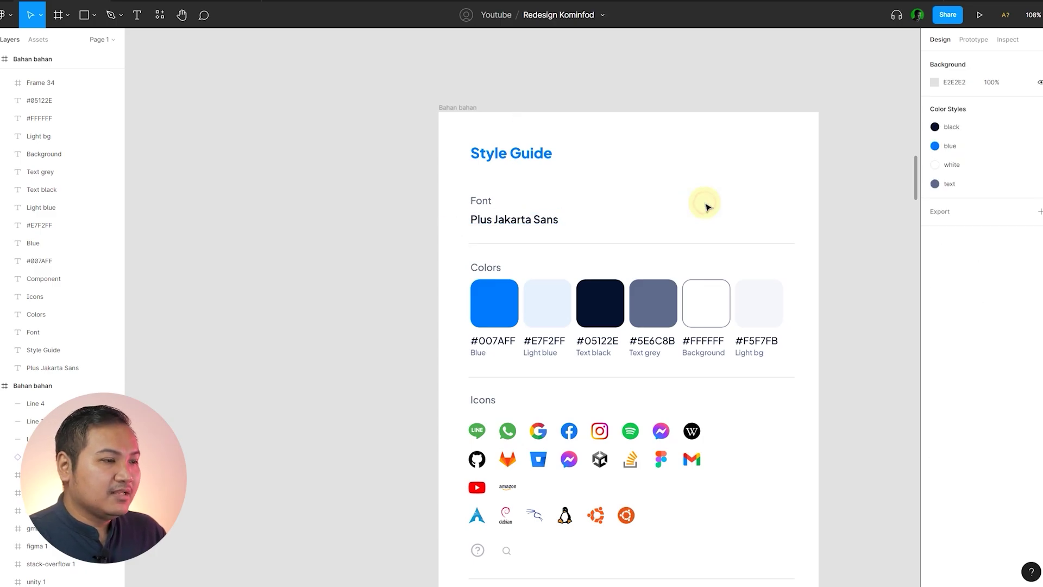
- Check the style guide's blue and light blue swatches against the file's saved color styles
{"action": "scroll", "coordinate": [635, 326], "scroll_direction": "up", "scroll_amount": 5}
{"action": "left_click", "coordinate": [496, 274]}
{"action": "left_click", "coordinate": [573, 275]}
{"action": "left_click", "coordinate": [191, 284]}
{"action": "scroll", "coordinate": [563, 244], "scroll_direction": "down", "scroll_amount": 5}
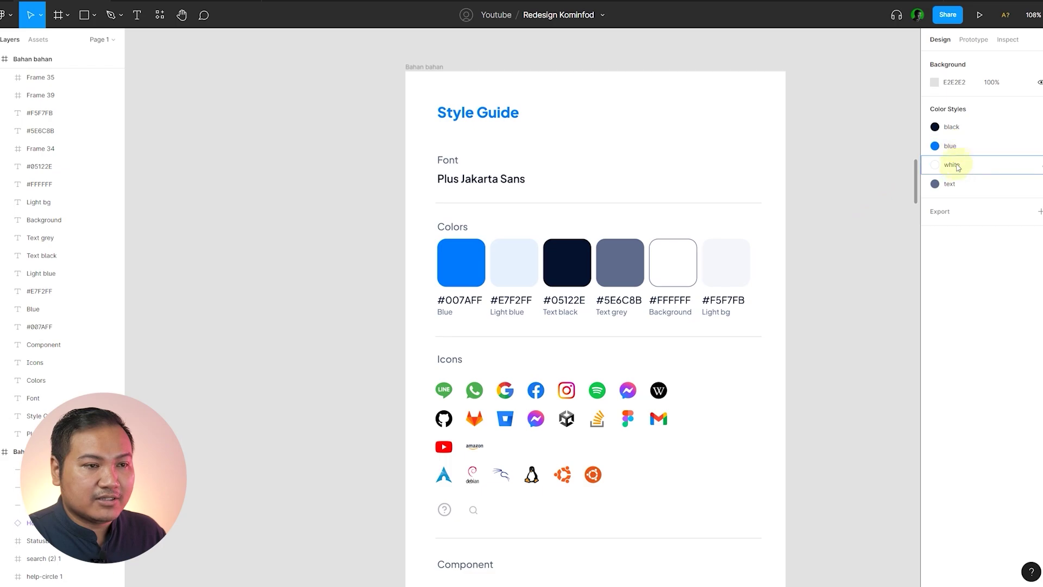
- Create a color style named "light blue" from the fill of the #E7F2FF swatch
{"action": "left_click", "coordinate": [531, 271]}
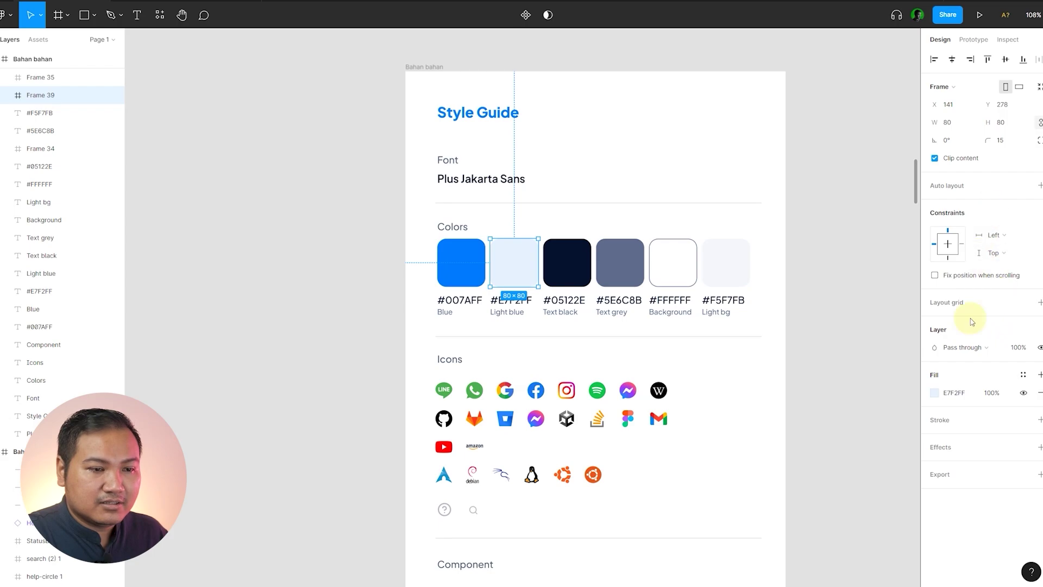
{"action": "left_click", "coordinate": [1023, 375]}
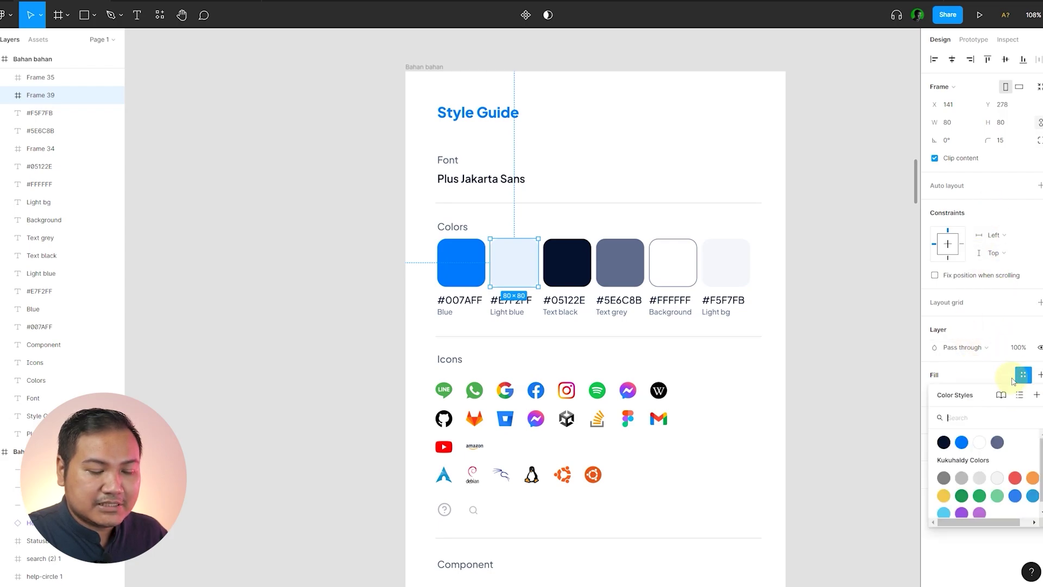
{"action": "left_click", "coordinate": [1036, 397]}
{"action": "type", "text": "light blue"}
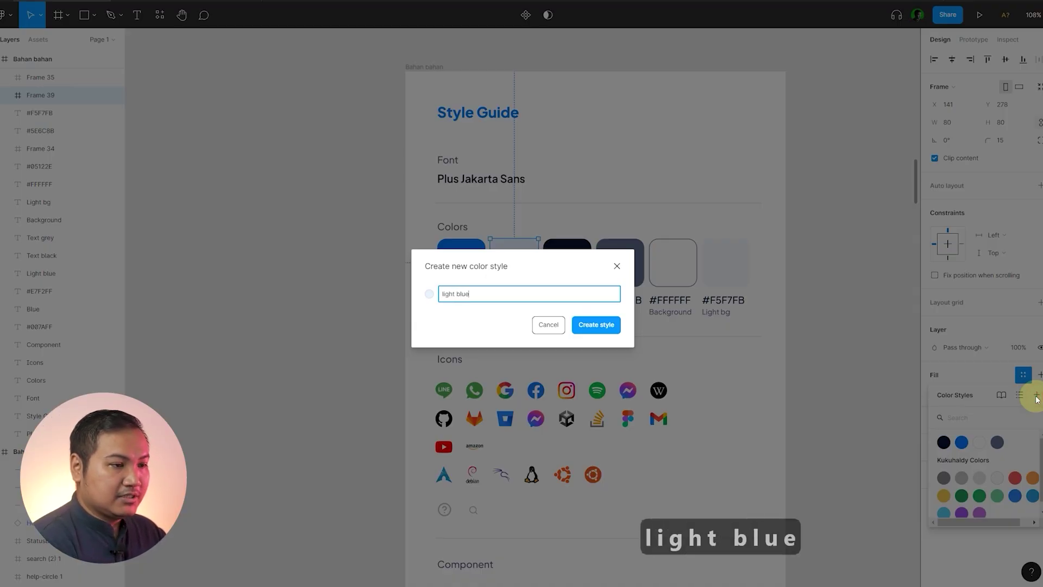
{"action": "key", "text": "Return"}
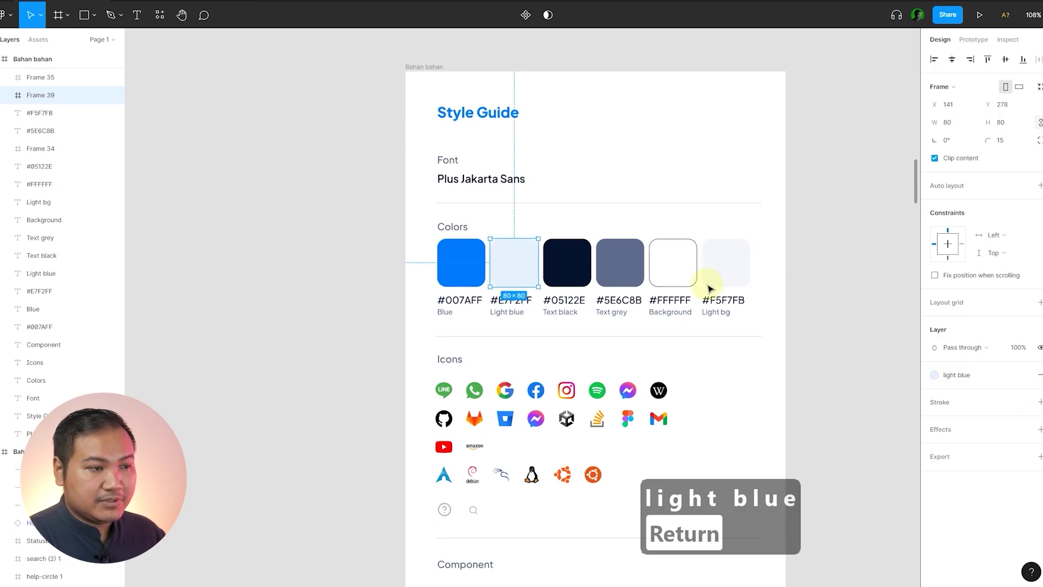
{"action": "left_click", "coordinate": [874, 280]}
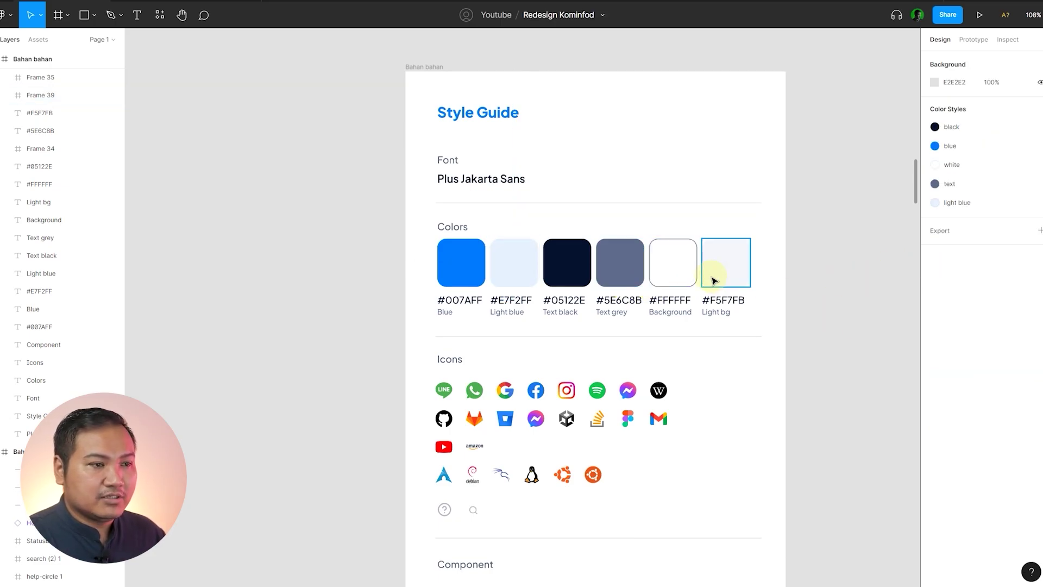
- Create a color style named "light bg" from the fill of the #F5F7FB swatch
{"action": "left_click", "coordinate": [736, 260]}
{"action": "left_click", "coordinate": [1023, 375]}
{"action": "left_click", "coordinate": [1034, 396]}
{"action": "type", "text": "light bg"}
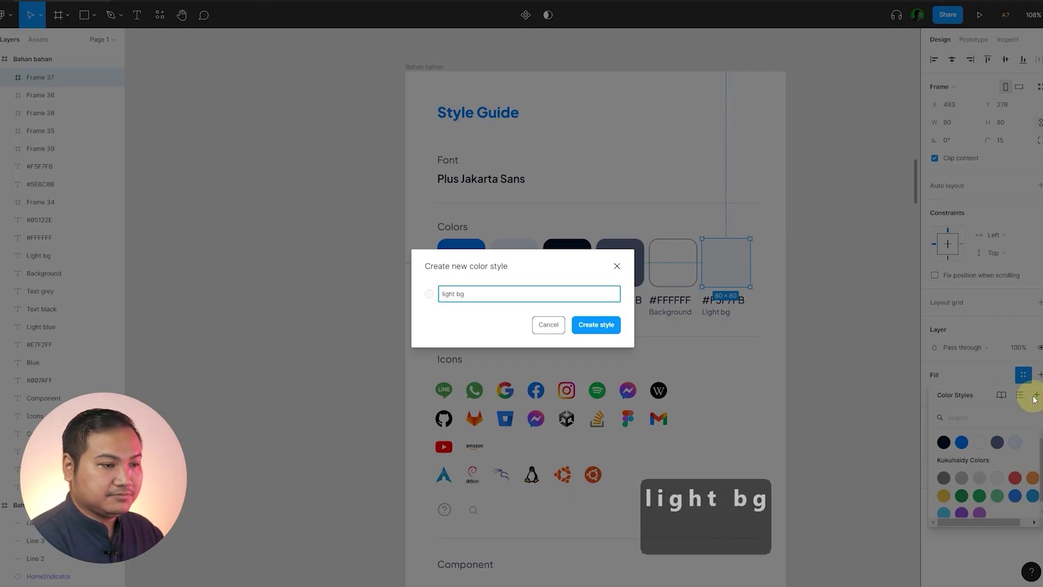
{"action": "key", "text": "Return"}
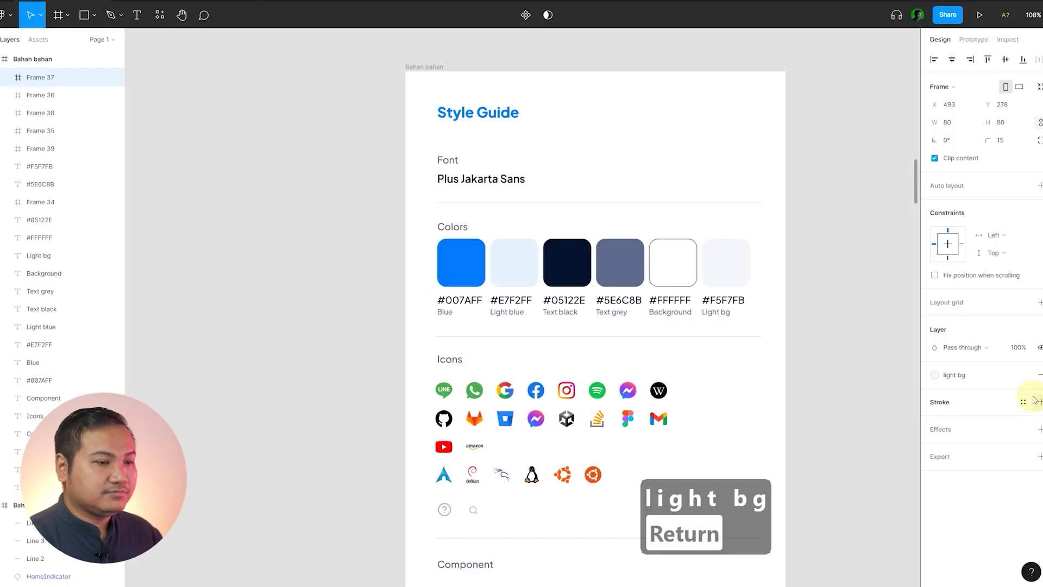
{"action": "left_click", "coordinate": [835, 292]}
- Examine the brand logos in the Icons section and the status bar and home indicator in the Component section
{"action": "scroll", "coordinate": [840, 284], "scroll_direction": "down", "scroll_amount": 3}
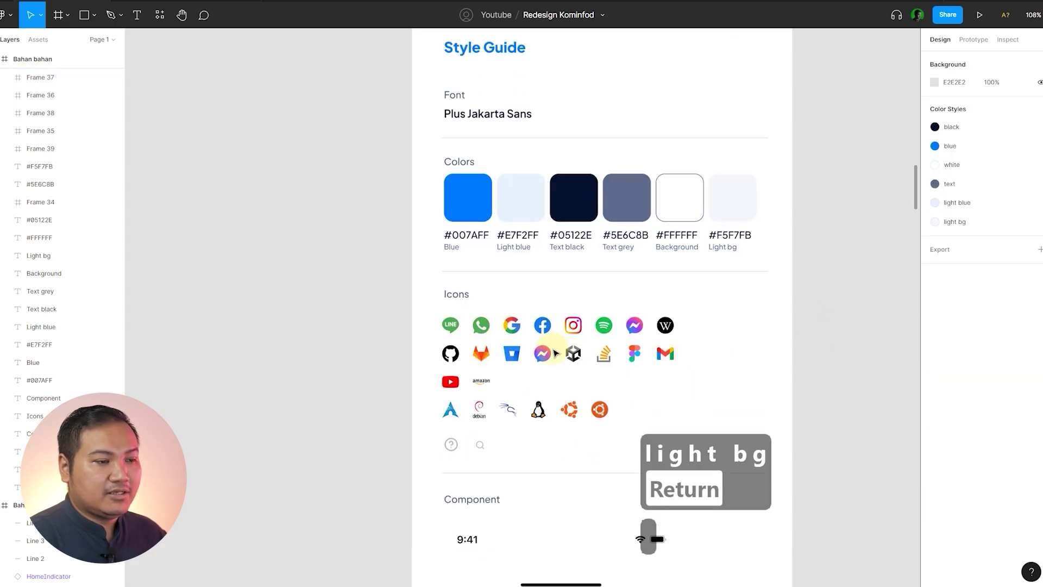
{"action": "scroll", "coordinate": [760, 334], "scroll_direction": "down", "scroll_amount": 2}
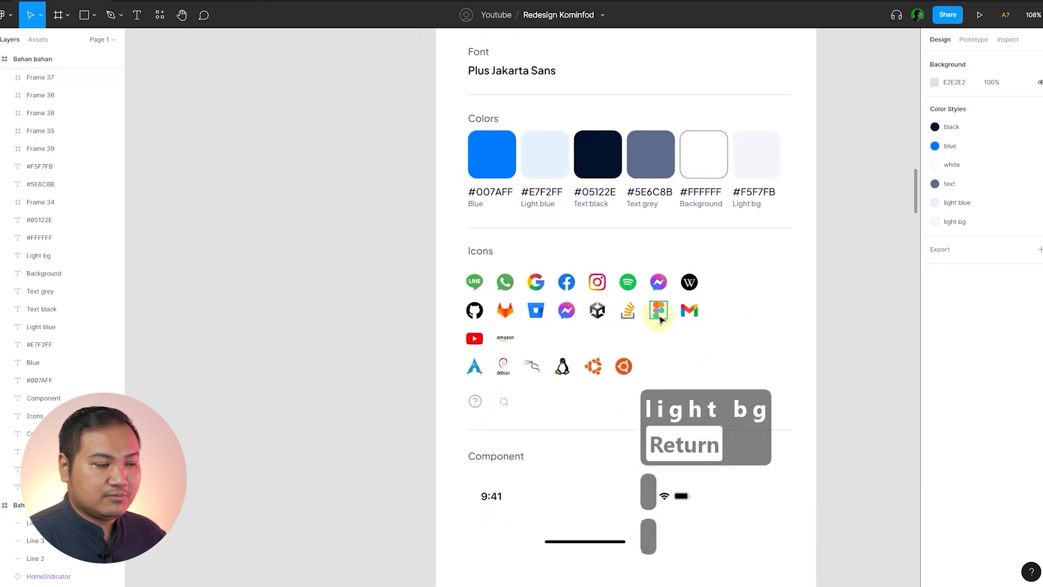
{"action": "left_click_drag", "start_coordinate": [438, 278], "coordinate": [743, 386]}
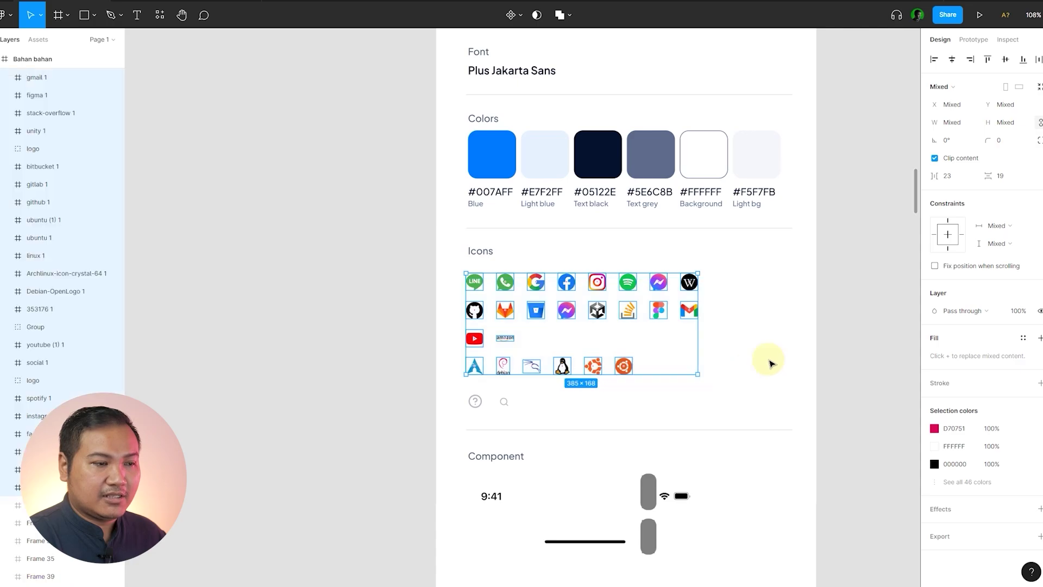
{"action": "left_click", "coordinate": [851, 326]}
{"action": "scroll", "coordinate": [829, 338], "scroll_direction": "down", "scroll_amount": 1}
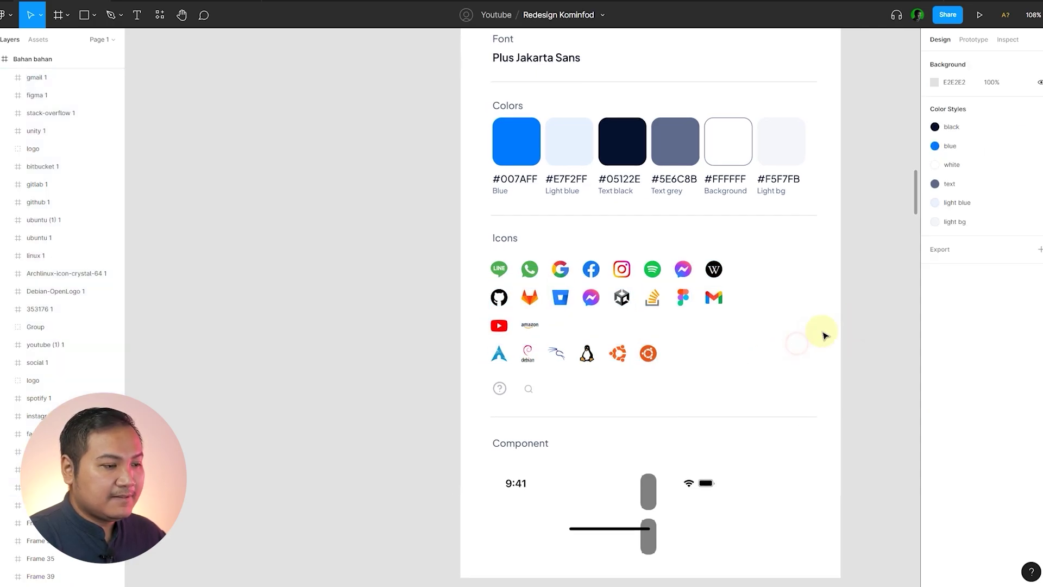
{"action": "scroll", "coordinate": [706, 361], "scroll_direction": "down", "scroll_amount": 4}
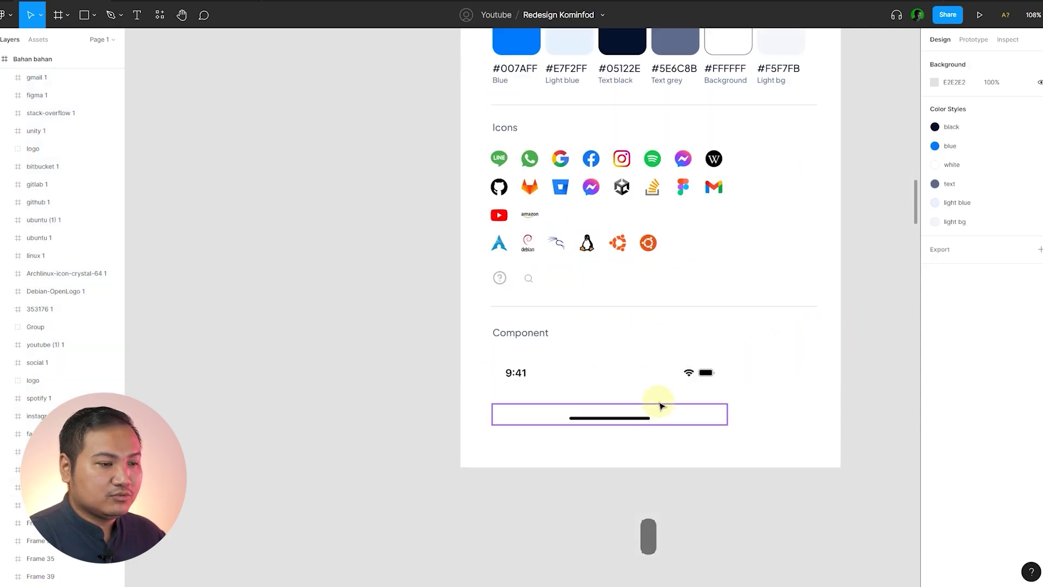
- Examine the home screen design alongside the Bahan bahan style guide
{"action": "scroll", "coordinate": [754, 439], "scroll_direction": "down", "scroll_amount": 1}
{"action": "scroll", "coordinate": [754, 439], "scroll_direction": "down", "scroll_amount": 2}
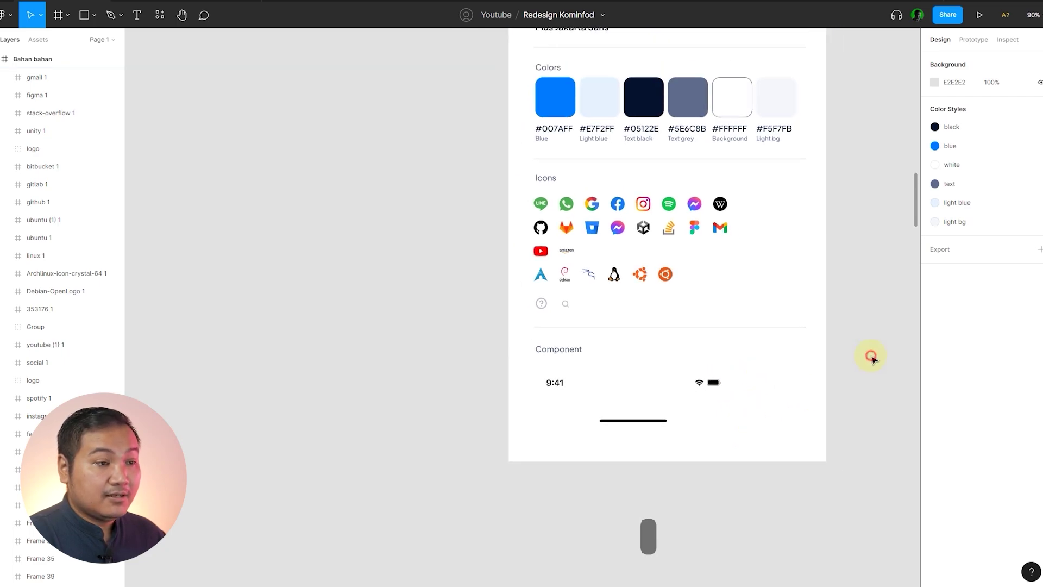
{"action": "left_click_drag", "start_coordinate": [332, 300], "coordinate": [407, 349]}
{"action": "scroll", "coordinate": [454, 340], "scroll_direction": "down", "scroll_amount": 4}
{"action": "left_click_drag", "start_coordinate": [365, 272], "coordinate": [541, 344]}
{"action": "scroll", "coordinate": [573, 284], "scroll_direction": "down", "scroll_amount": 3}
{"action": "left_click_drag", "start_coordinate": [691, 197], "coordinate": [514, 247]}
{"action": "left_click", "coordinate": [320, 252]}
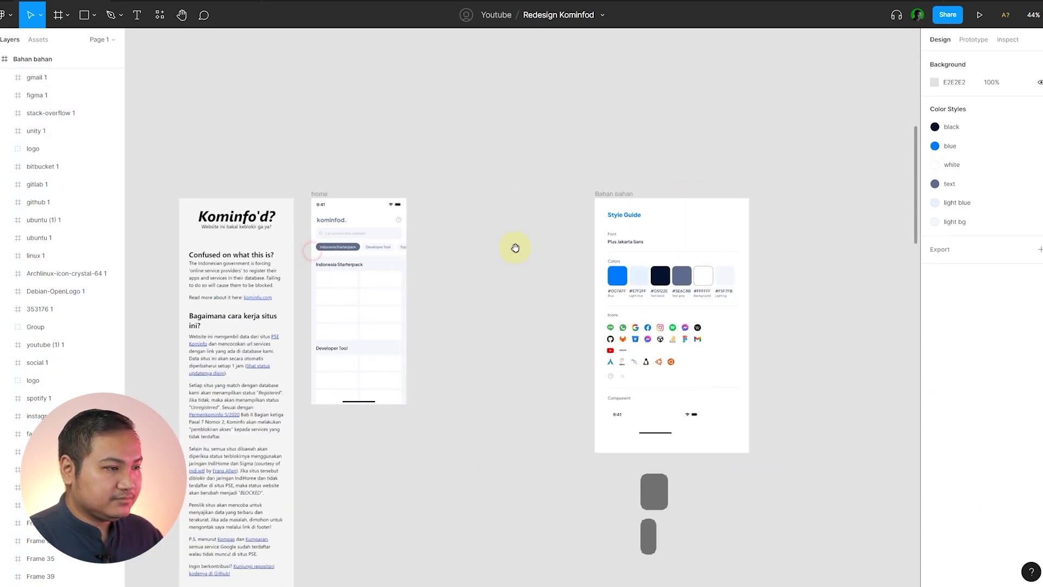
{"action": "scroll", "coordinate": [488, 246], "scroll_direction": "up", "scroll_amount": 2}
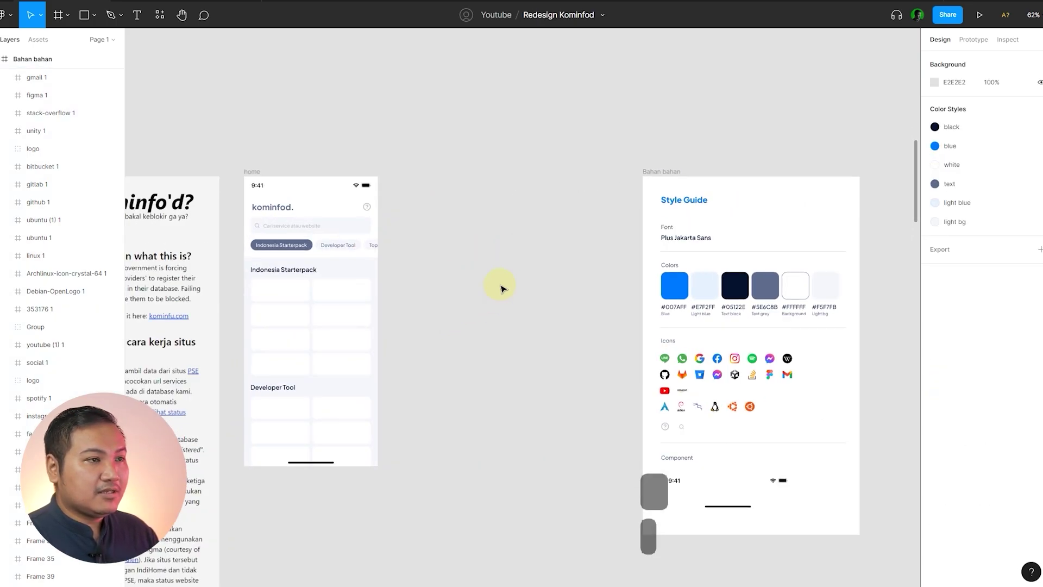
{"action": "scroll", "coordinate": [501, 287], "scroll_direction": "down", "scroll_amount": 2}
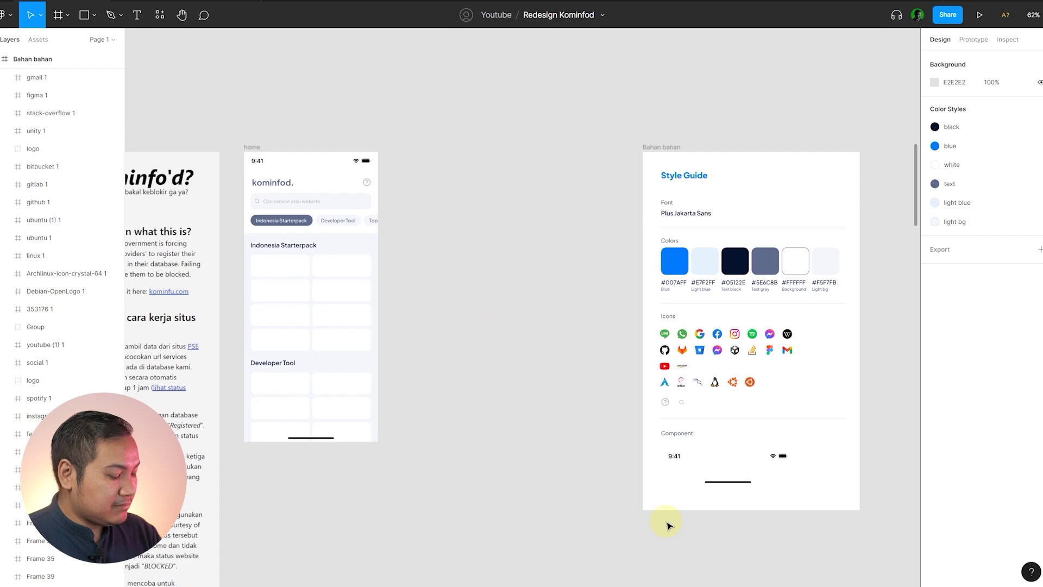
{"action": "key", "text": "f"}
{"action": "key", "text": "g"}
{"action": "key", "text": "h"}
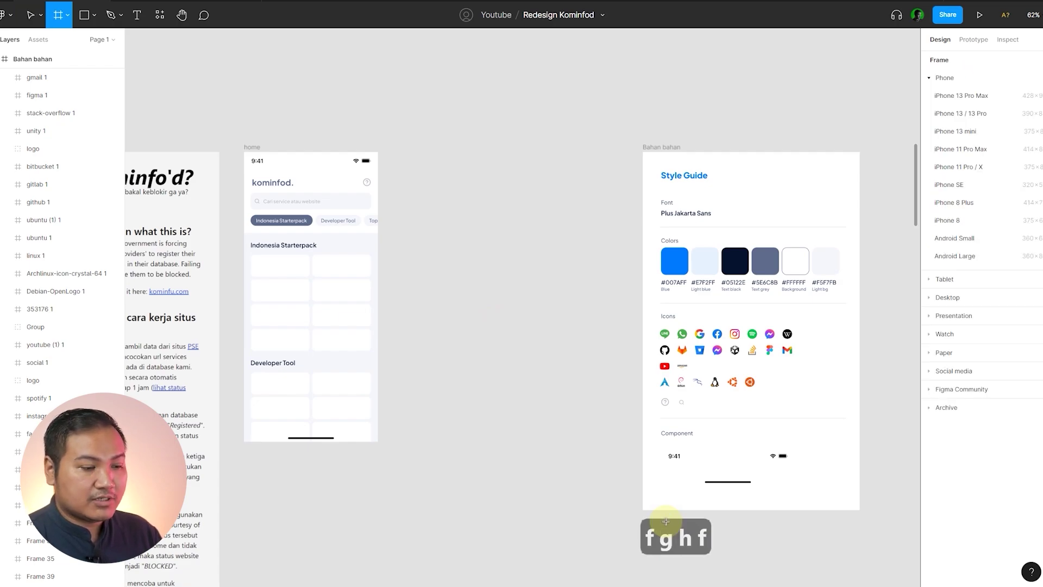
{"action": "key", "text": "f"}
{"action": "key", "text": "g"}
{"action": "key", "text": "h"}
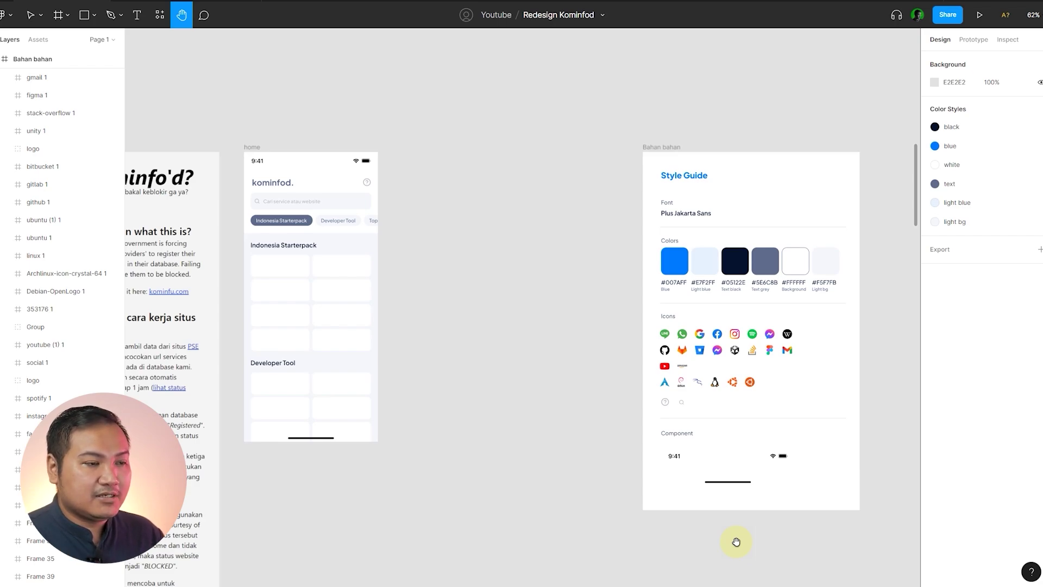
{"action": "key", "text": "f"}
{"action": "key", "text": "g"}
{"action": "key", "text": "h"}
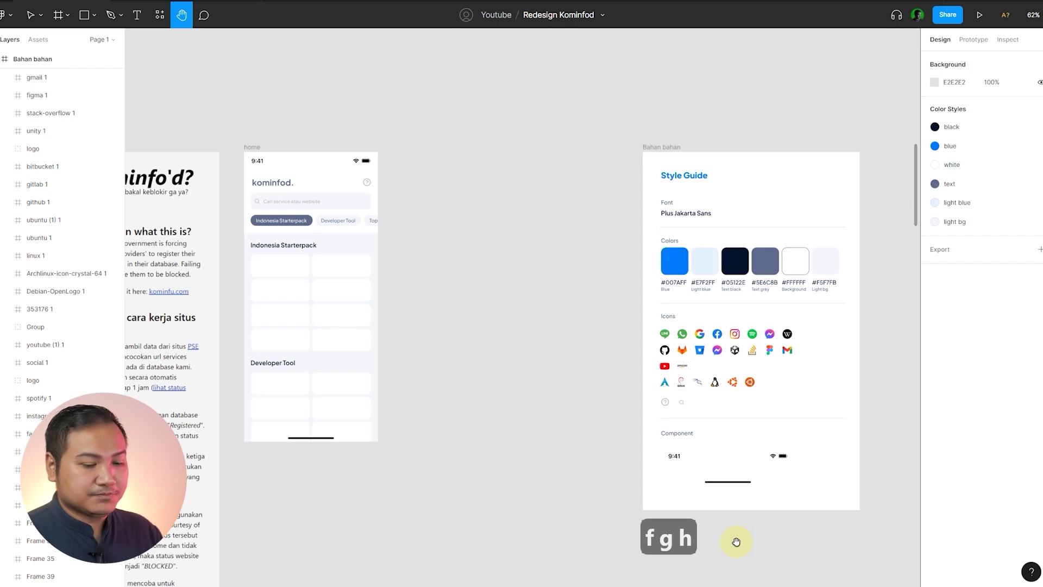
{"action": "key", "text": "Escape"}
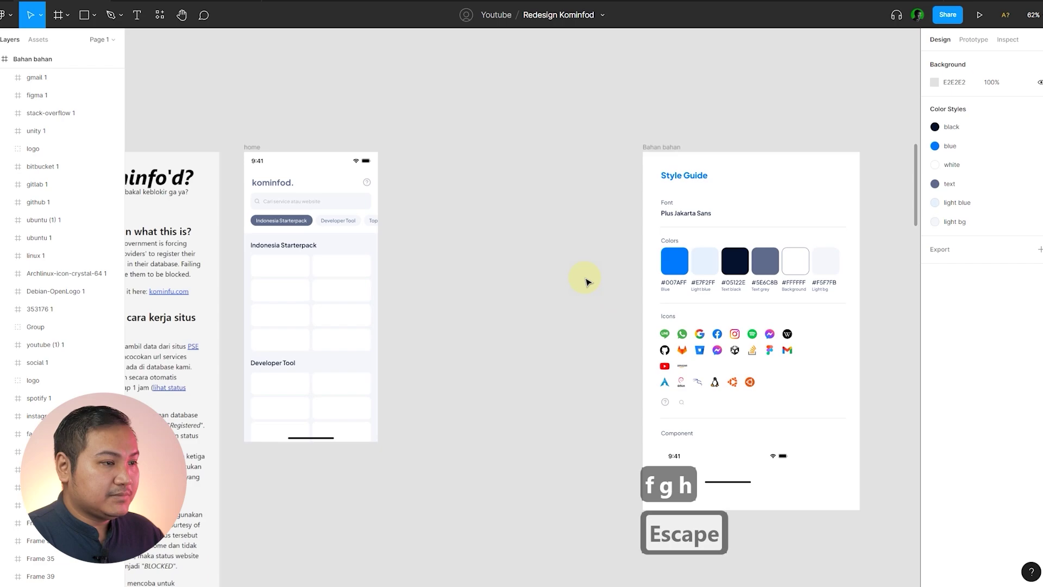
- Add an iPhone 13 / 13 Pro frame between the home screen and the style guide, top-aligned with the home frame
{"action": "key", "text": "f"}
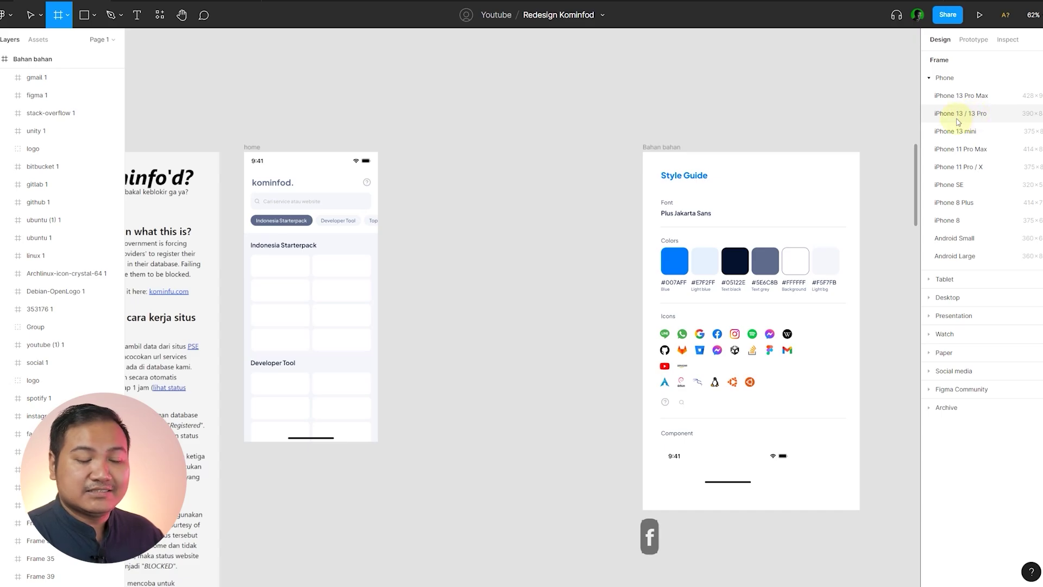
{"action": "left_click", "coordinate": [978, 123]}
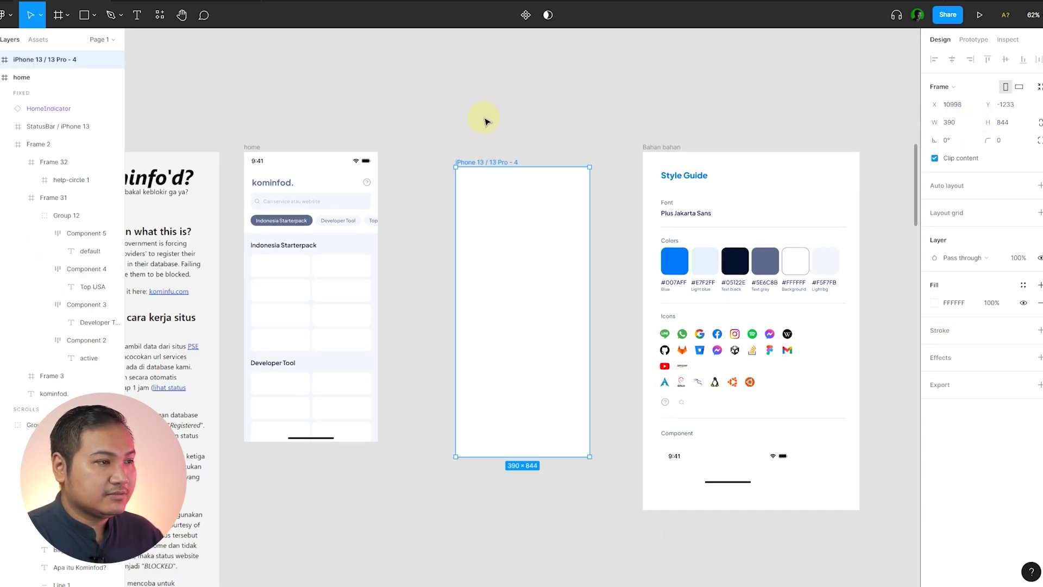
{"action": "left_click_drag", "start_coordinate": [477, 158], "coordinate": [432, 146]}
{"action": "left_click", "coordinate": [491, 116]}
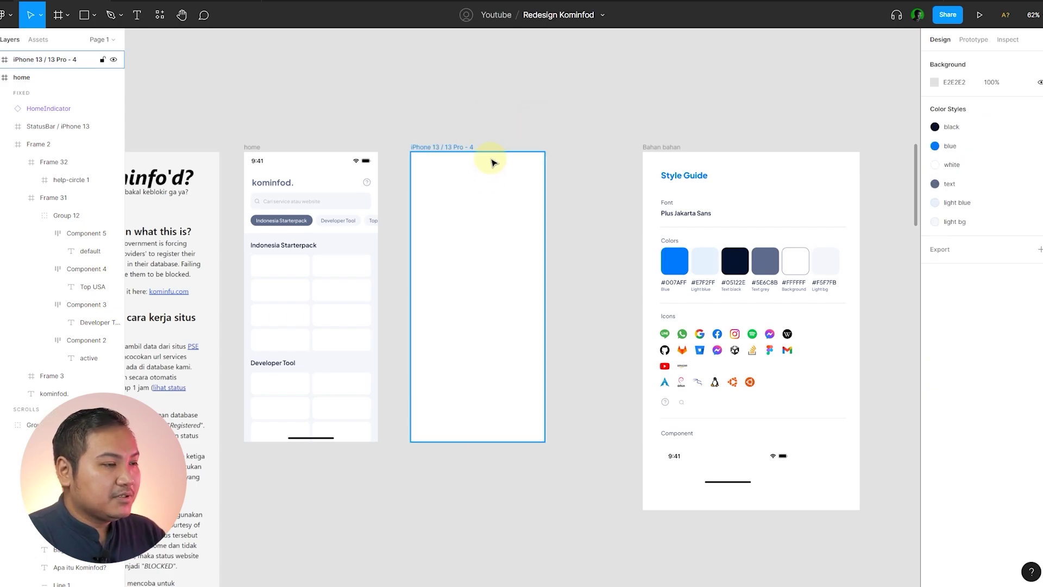
- Apply the "light bg" color style to the new iPhone frame's fill
{"action": "left_click", "coordinate": [498, 186]}
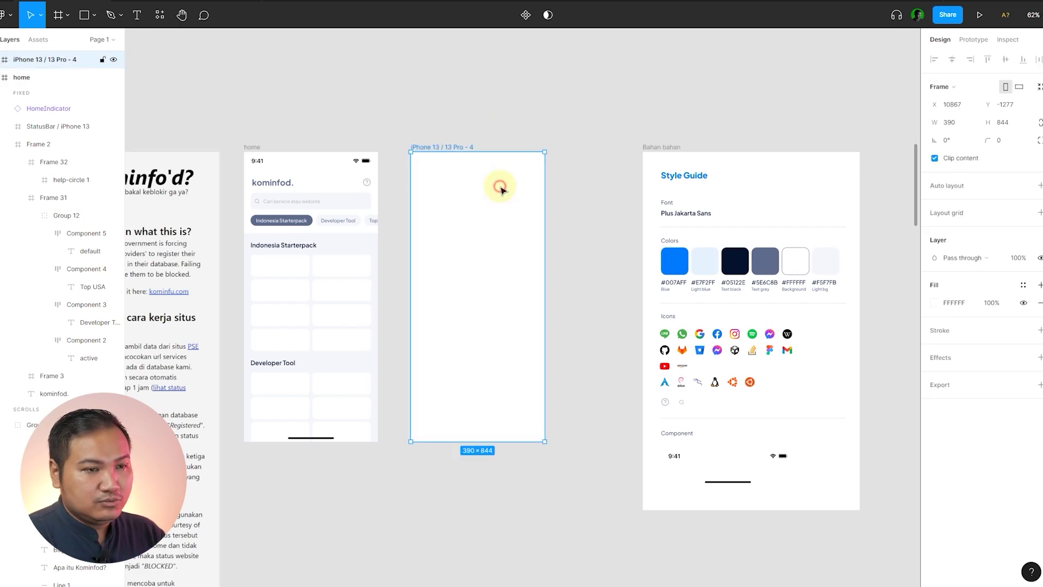
{"action": "left_click", "coordinate": [1023, 285]}
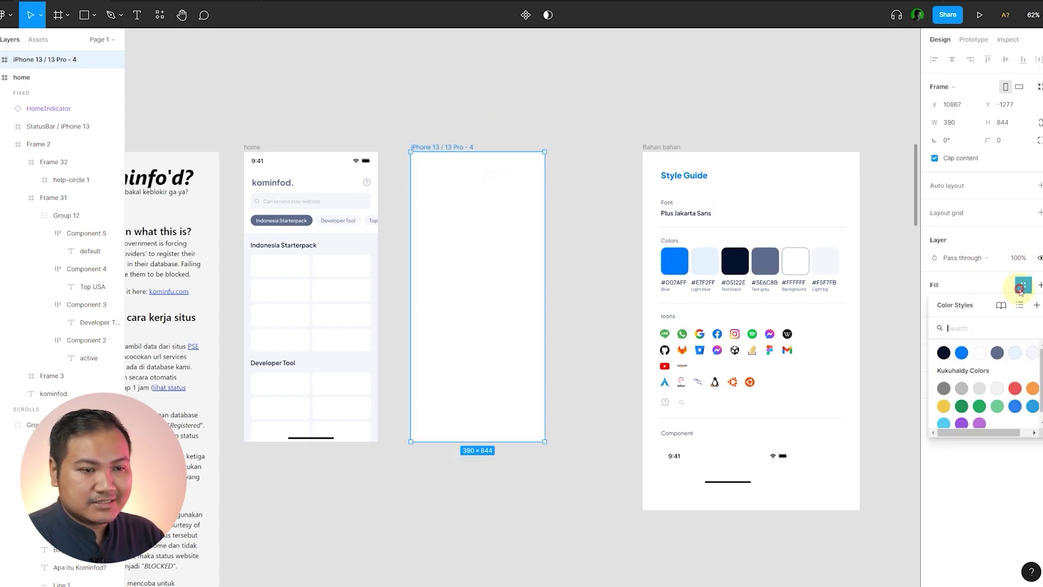
{"action": "left_click", "coordinate": [1032, 354]}
{"action": "left_click", "coordinate": [561, 96]}
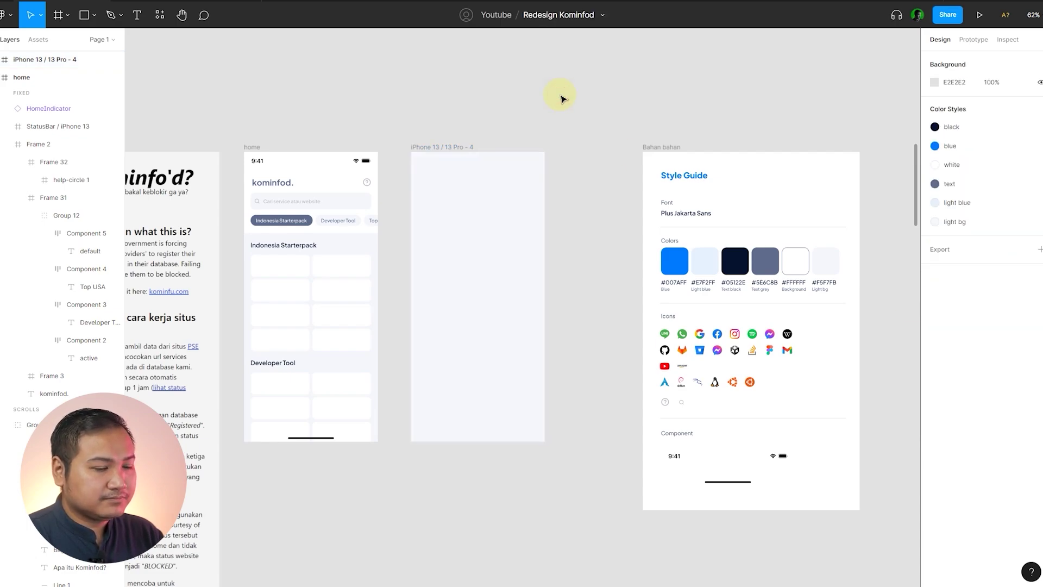
- Copy the style guide's status bar into the new iPhone frame, aligned to the frame's top and left edges
{"action": "left_click", "coordinate": [695, 455]}
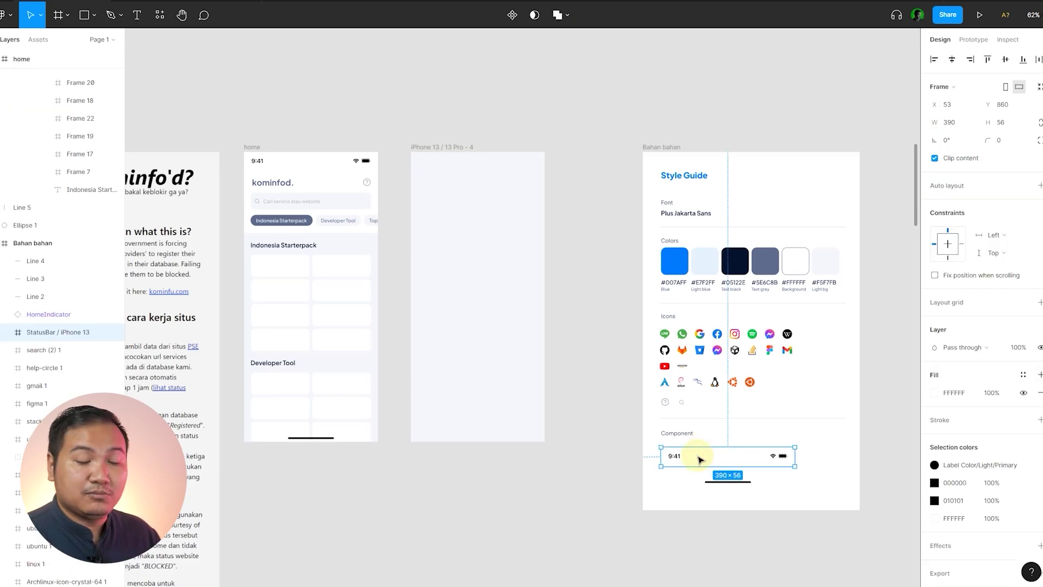
{"action": "left_click_drag", "start_coordinate": [699, 460], "coordinate": [435, 221]}
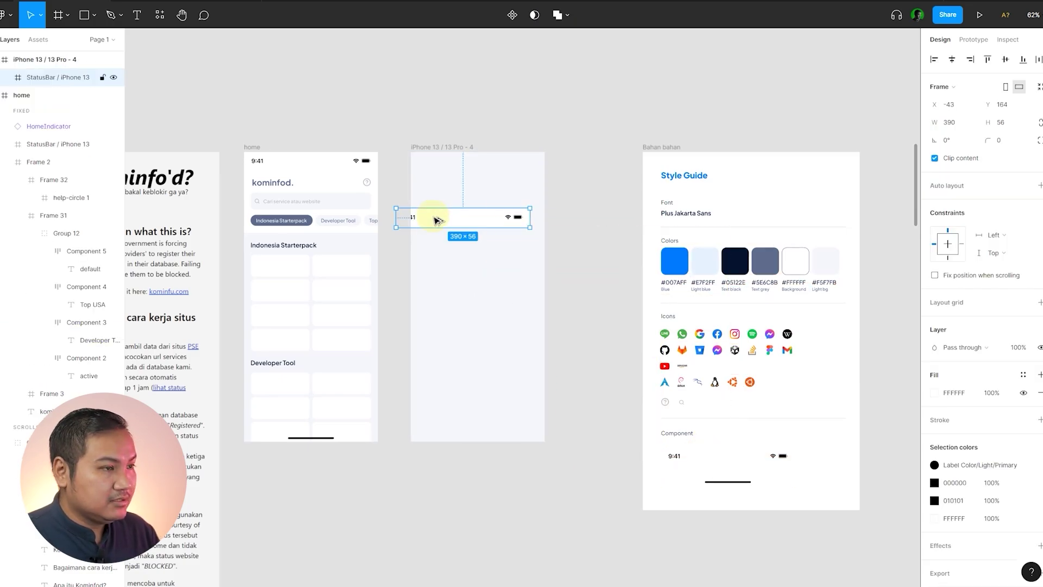
{"action": "key", "text": "alt+a"}
{"action": "key", "text": "alt+w"}
{"action": "left_click", "coordinate": [573, 223]}
- Copy the style guide's home indicator into the new iPhone frame, aligned to the frame's bottom and left edges
{"action": "left_click", "coordinate": [760, 480]}
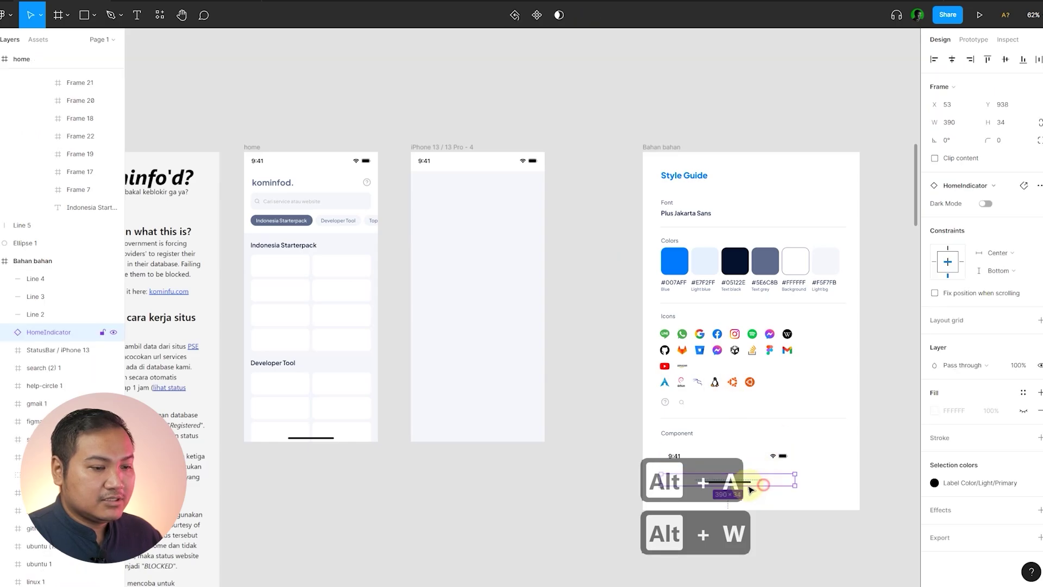
{"action": "left_click_drag", "start_coordinate": [761, 481], "coordinate": [514, 387]}
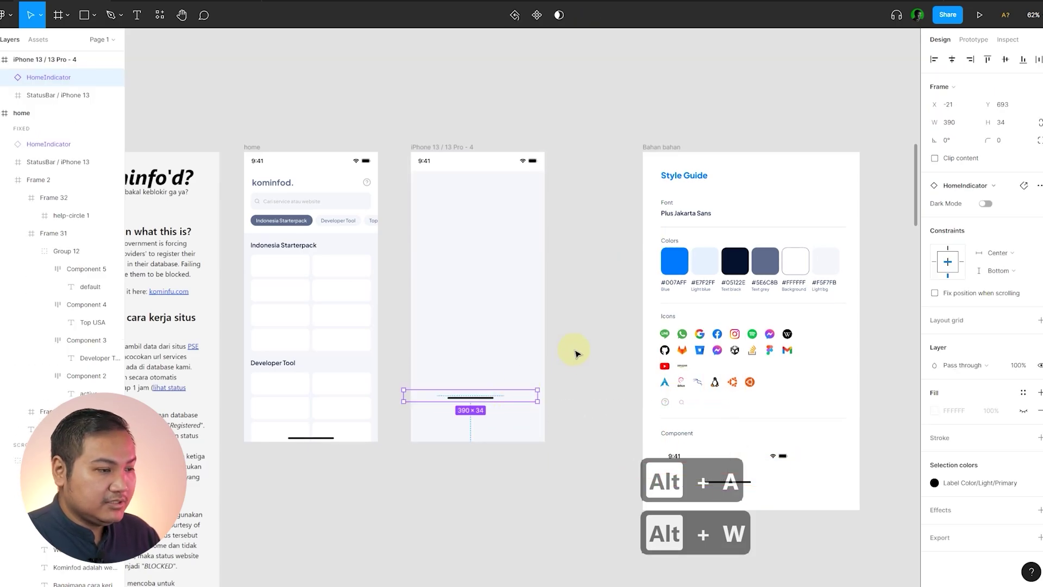
{"action": "key", "text": "alt+a"}
{"action": "key", "text": "alt+s"}
{"action": "left_click", "coordinate": [592, 328]}
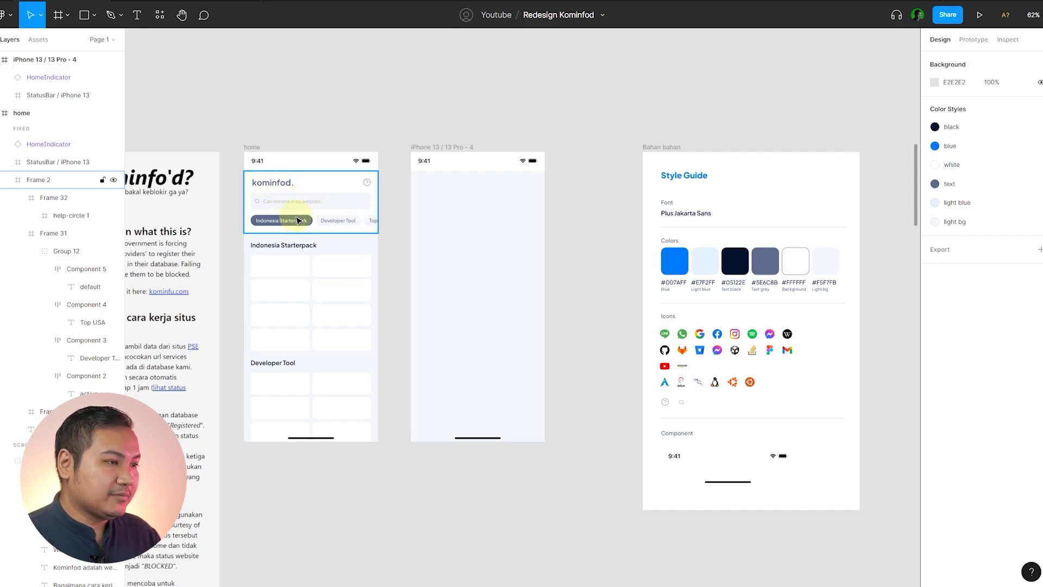
- Draw a header frame of about 202 × 134 below the new screen's status bar and align it to the left edge
{"action": "left_click", "coordinate": [353, 204]}
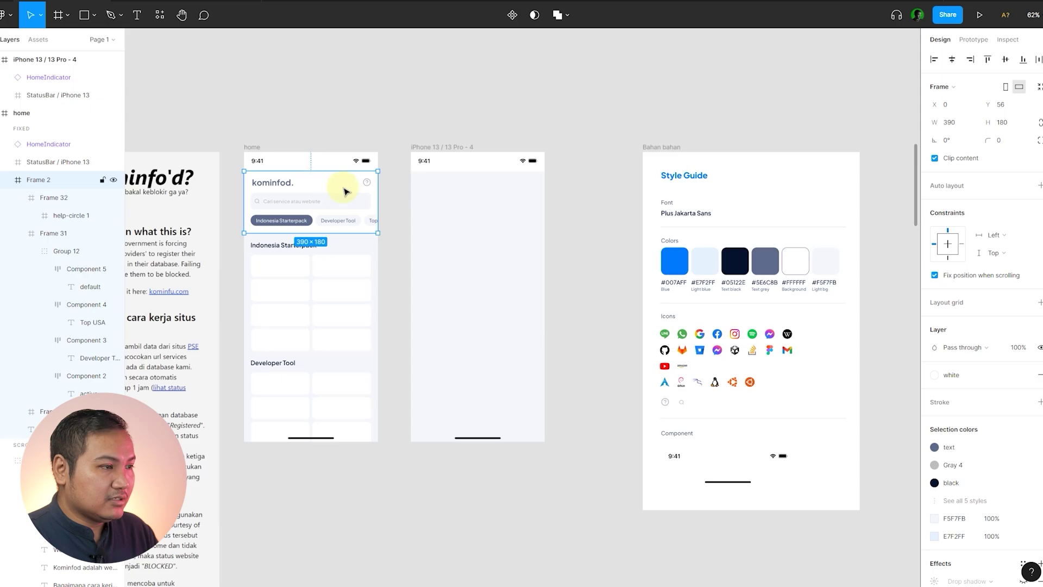
{"action": "left_click", "coordinate": [399, 118]}
{"action": "key", "text": "f"}
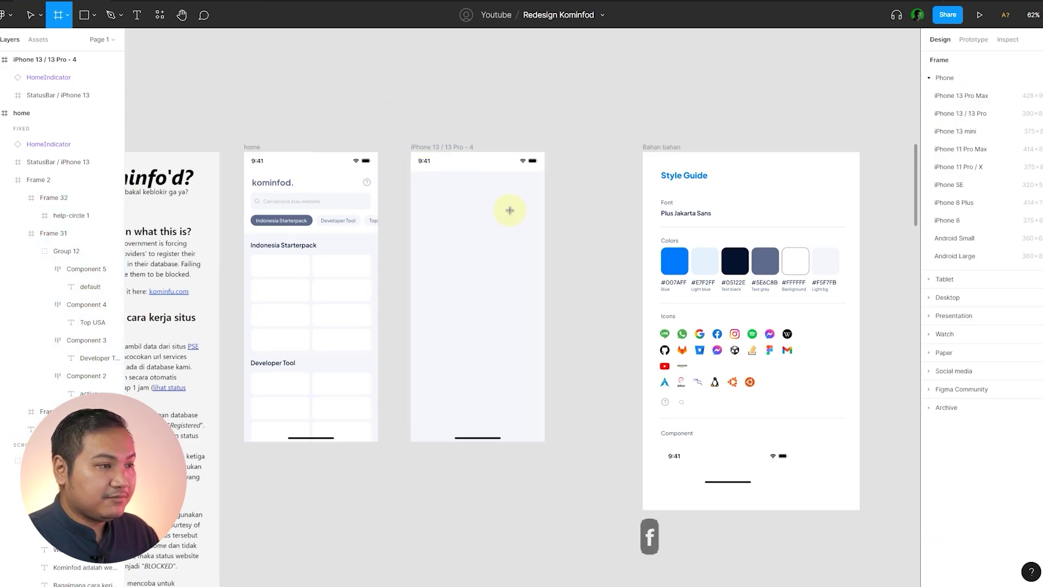
{"action": "scroll", "coordinate": [434, 196], "scroll_direction": "up", "scroll_amount": 4}
{"action": "left_click_drag", "start_coordinate": [400, 178], "coordinate": [526, 262]}
{"action": "key", "text": "alt+a"}
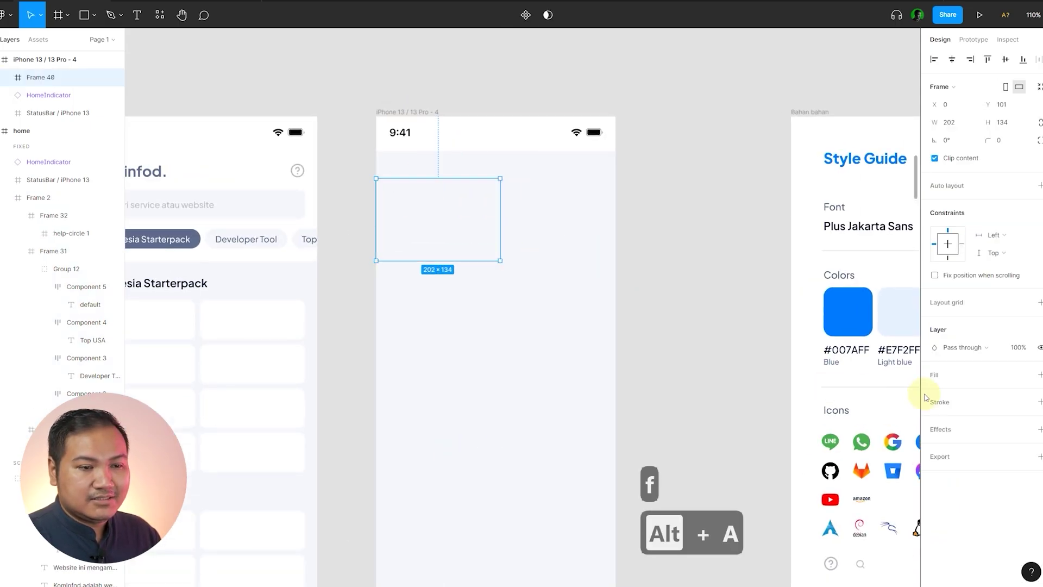
- Apply the "white" color style to the header frame and move it directly under the status bar, at Y 56
{"action": "left_click", "coordinate": [1023, 375]}
{"action": "left_click", "coordinate": [980, 442]}
{"action": "left_click", "coordinate": [435, 204]}
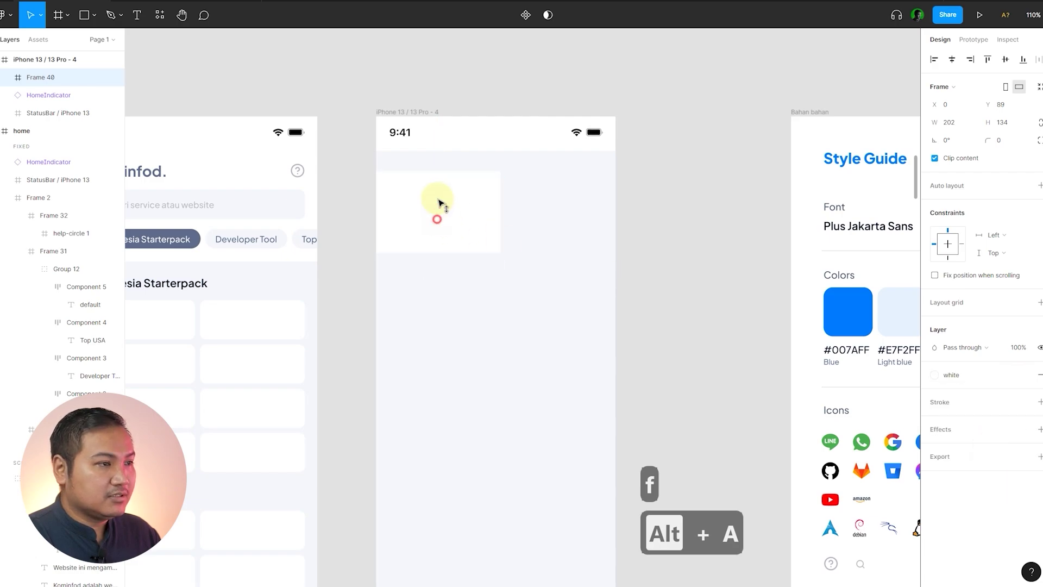
{"action": "left_click", "coordinate": [675, 193]}
{"action": "left_click", "coordinate": [391, 200]}
- Match the header frame to the home screen's header by setting its height to 180 and widening it to 390
{"action": "left_click", "coordinate": [303, 221]}
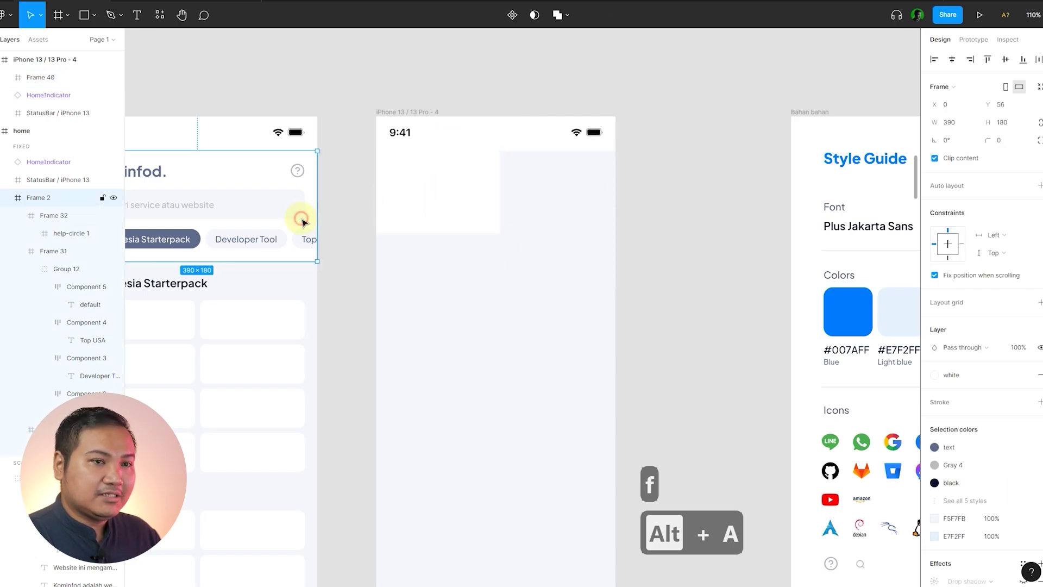
{"action": "left_click", "coordinate": [466, 212]}
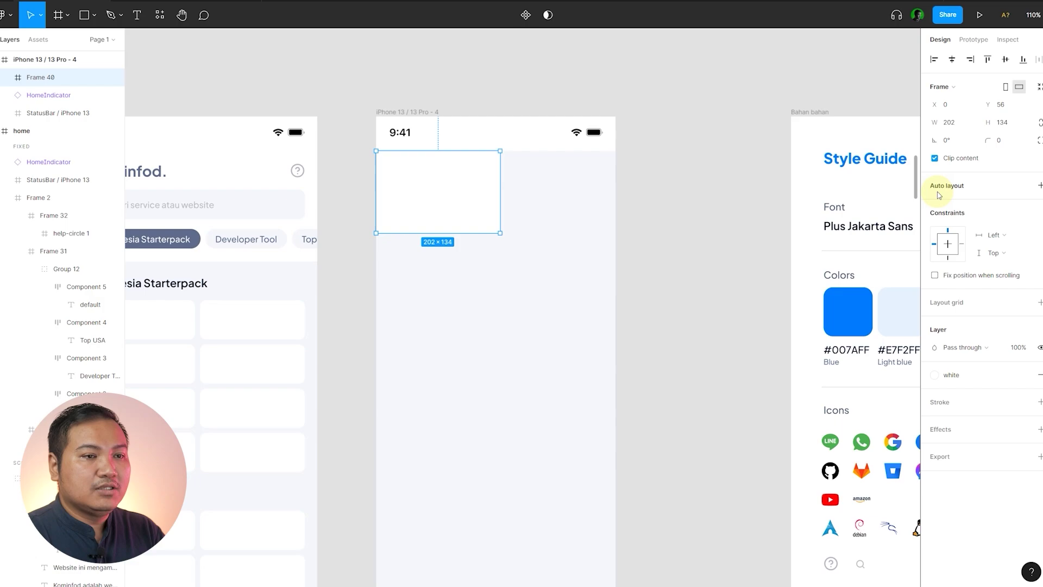
{"action": "left_click", "coordinate": [1022, 129]}
{"action": "type", "text": "180"}
{"action": "key", "text": "Return"}
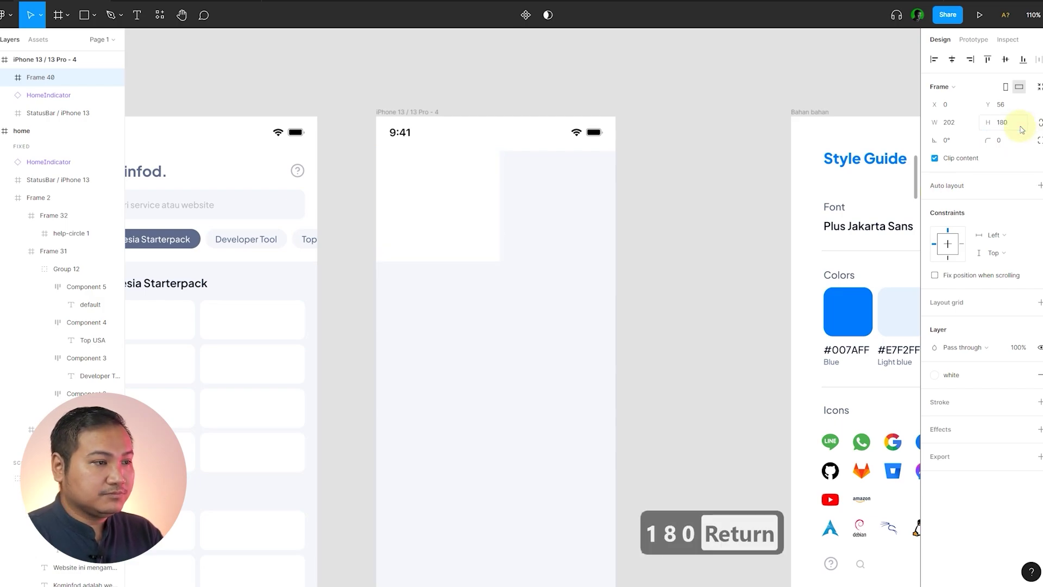
{"action": "left_click", "coordinate": [647, 215]}
{"action": "left_click", "coordinate": [461, 210]}
{"action": "left_click_drag", "start_coordinate": [499, 169], "coordinate": [616, 171]}
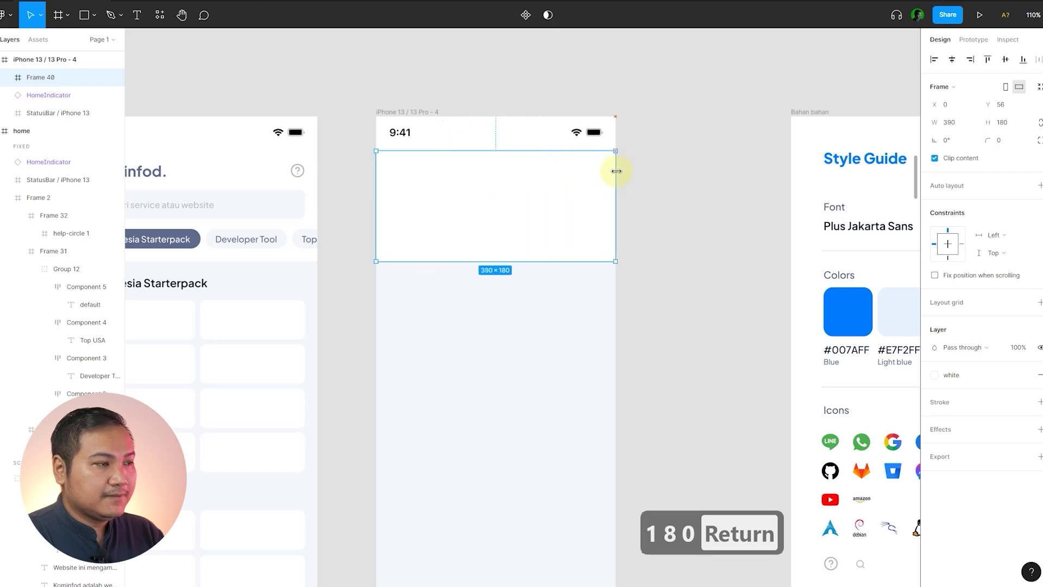
{"action": "left_click", "coordinate": [651, 175]}
- Turn on layout grid visibility and add a default 8px layout grid to the new iPhone frame
{"action": "scroll", "coordinate": [630, 217], "scroll_direction": "down", "scroll_amount": 3}
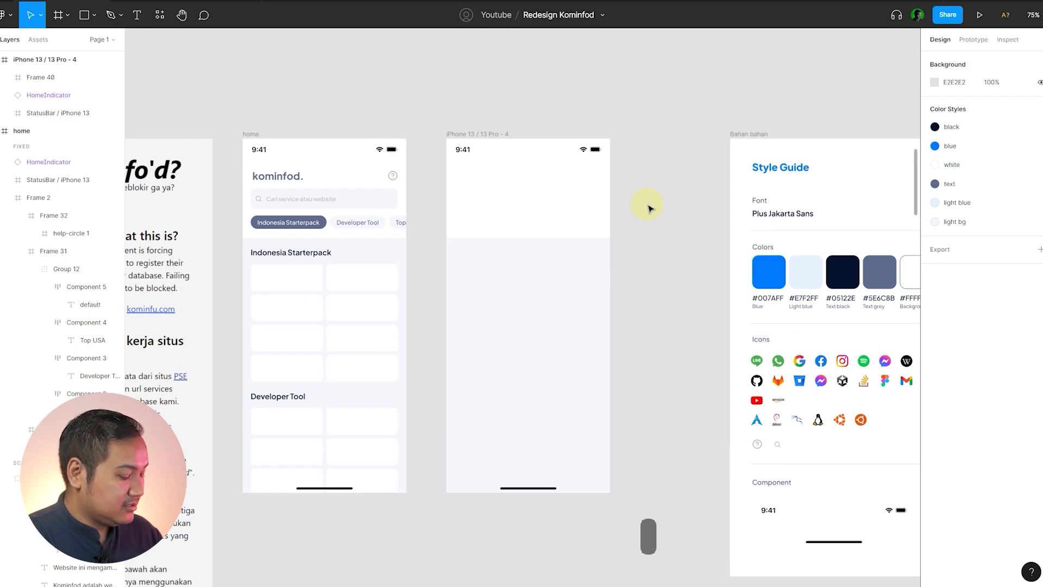
{"action": "key", "text": "ctrl+shift+4"}
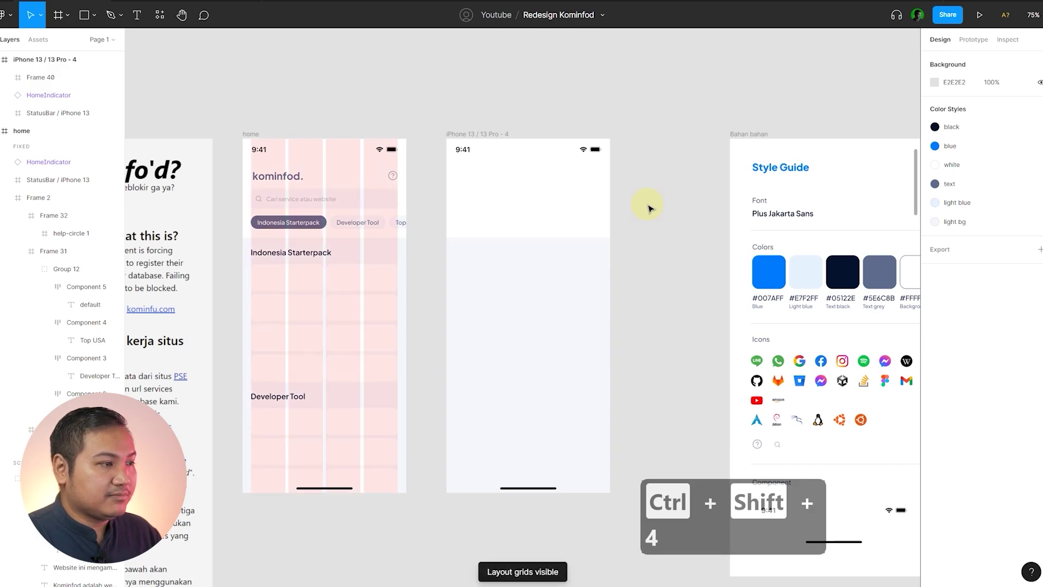
{"action": "left_click", "coordinate": [577, 99]}
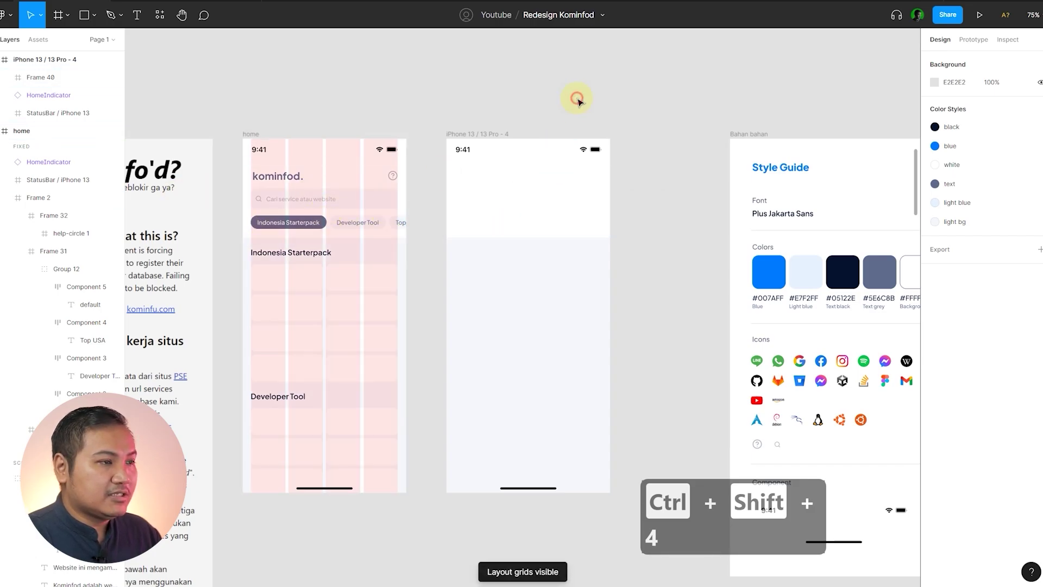
{"action": "left_click", "coordinate": [494, 135]}
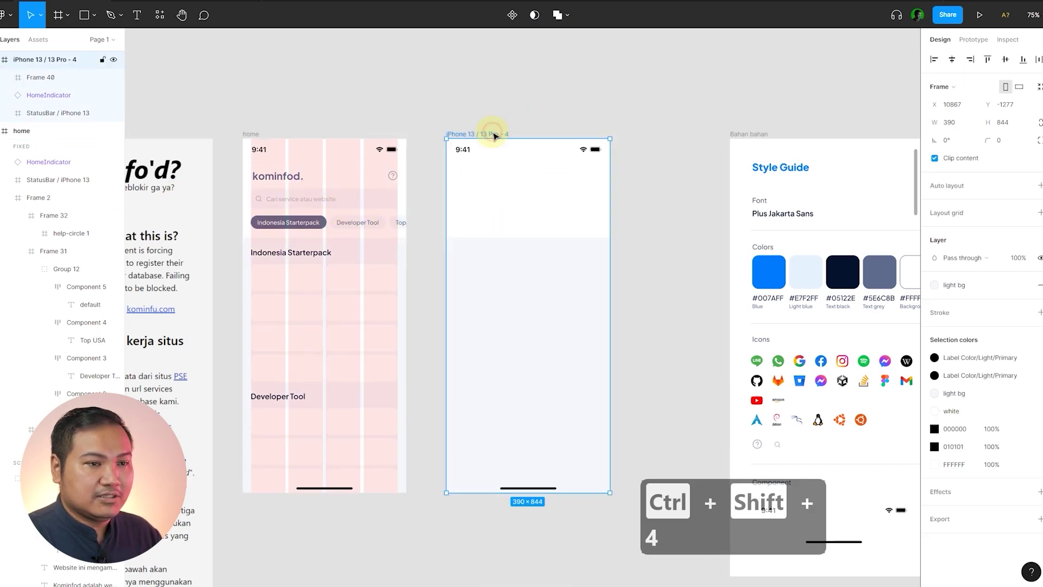
{"action": "left_click", "coordinate": [579, 109]}
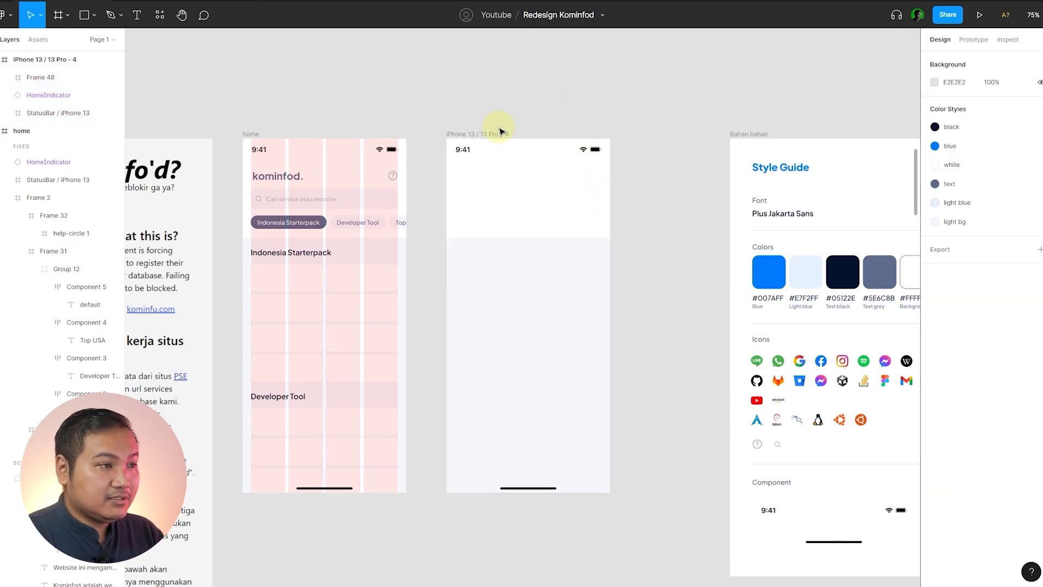
{"action": "left_click", "coordinate": [498, 133]}
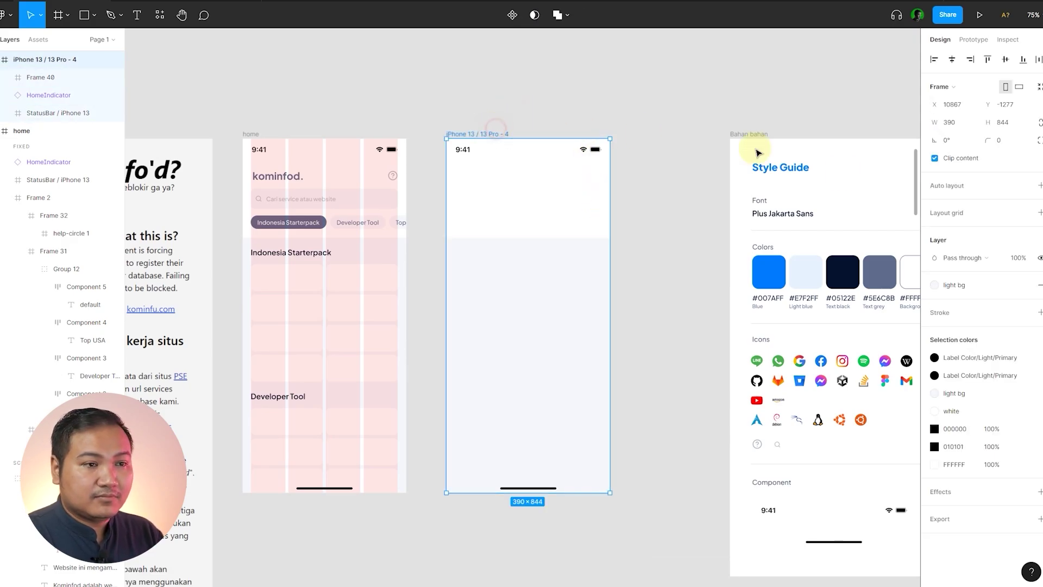
{"action": "left_click", "coordinate": [1039, 213]}
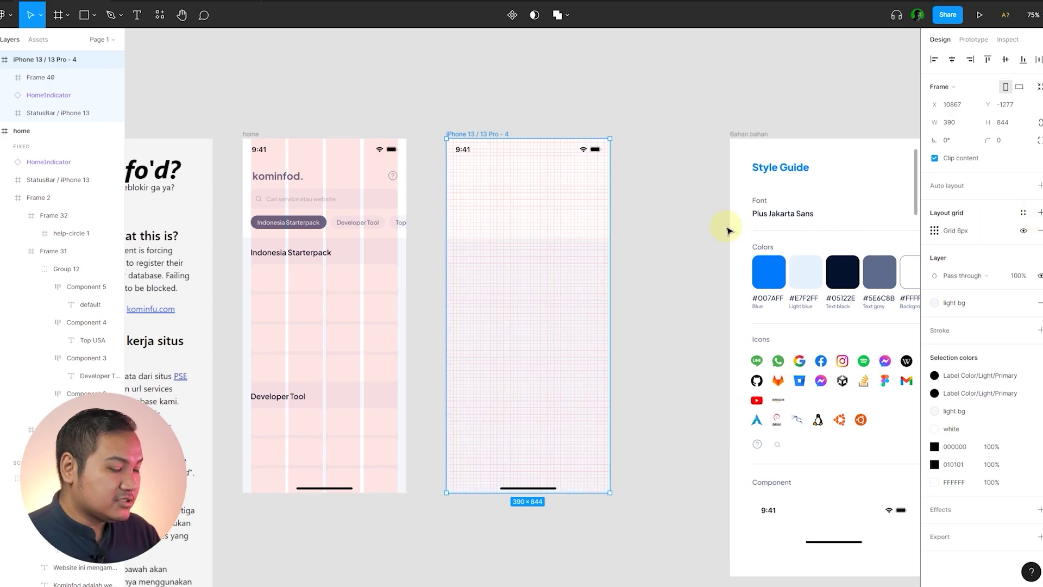
- Toggle the layout grids' visibility off and back on
{"action": "key", "text": "ctrl+shift+4"}
{"action": "key", "text": "ctrl+shift+4"}
{"action": "key", "text": "ctrl+shift+4"}
{"action": "key", "text": "ctrl+shift+4"}
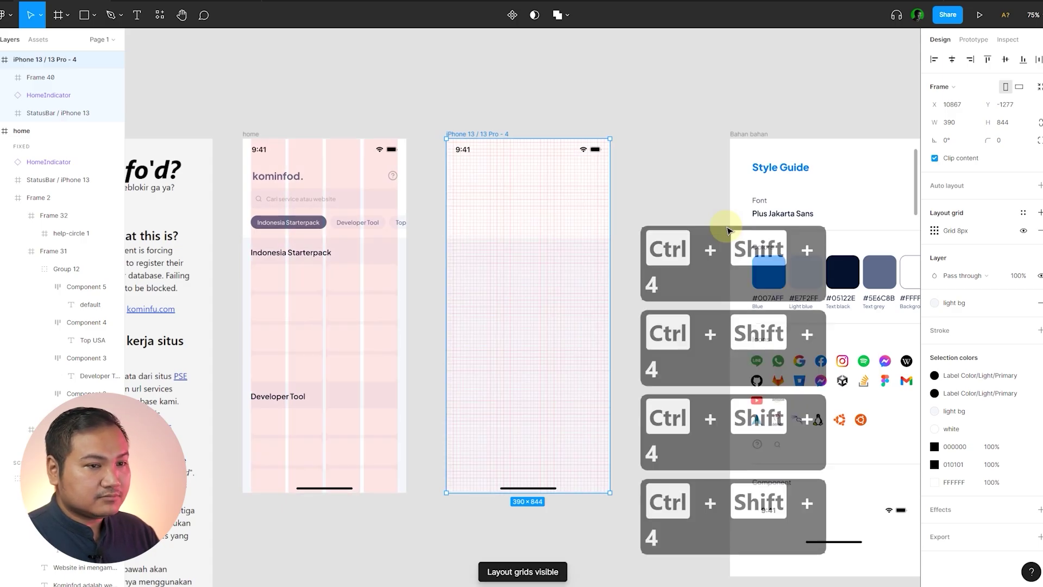
- Change the new iPhone frame's layout grid from a uniform grid to columns with a count of 4
{"action": "left_click", "coordinate": [934, 230]}
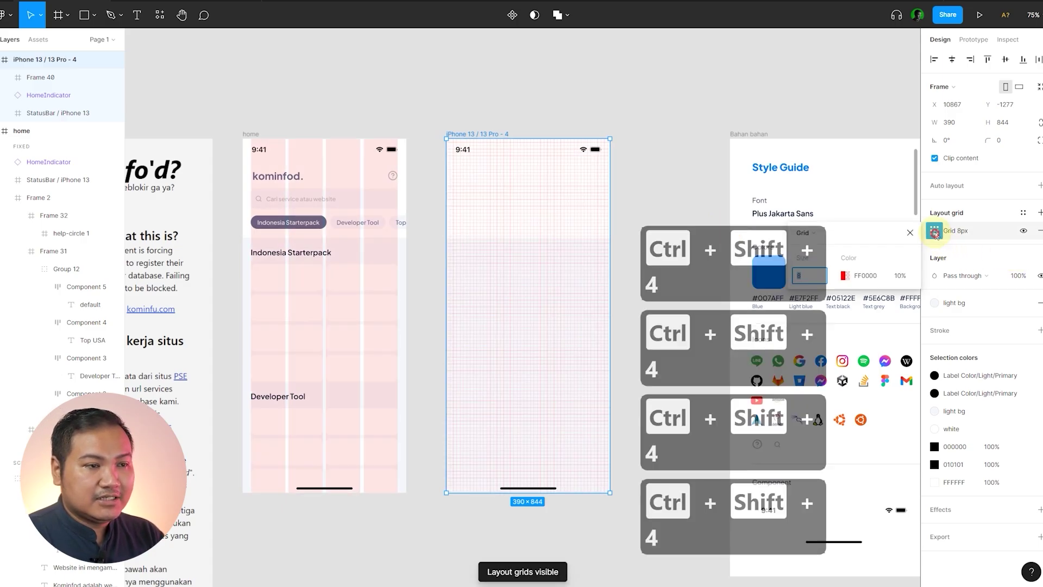
{"action": "left_click", "coordinate": [805, 233]}
{"action": "left_click", "coordinate": [809, 233]}
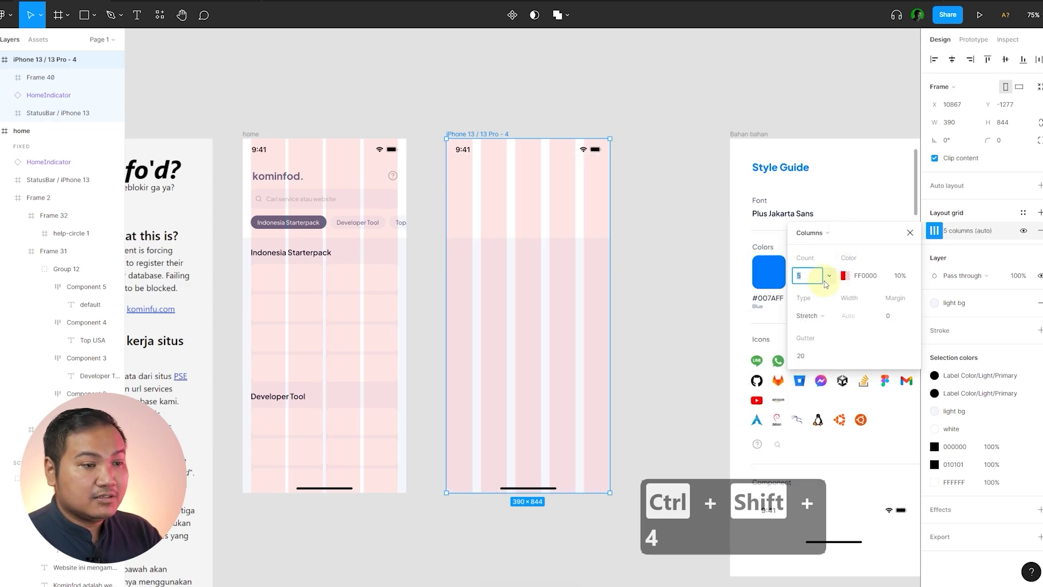
{"action": "type", "text": "4"}
{"action": "key", "text": "Return"}
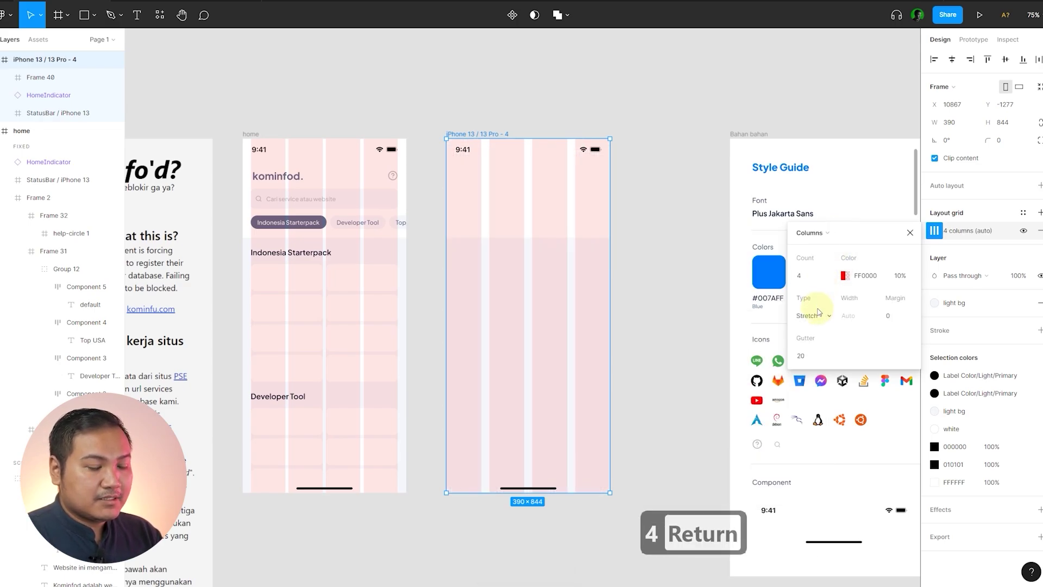
- Set the column grid's margin to 20 and its gutter to 8
{"action": "left_click", "coordinate": [817, 315]}
{"action": "left_click", "coordinate": [818, 315]}
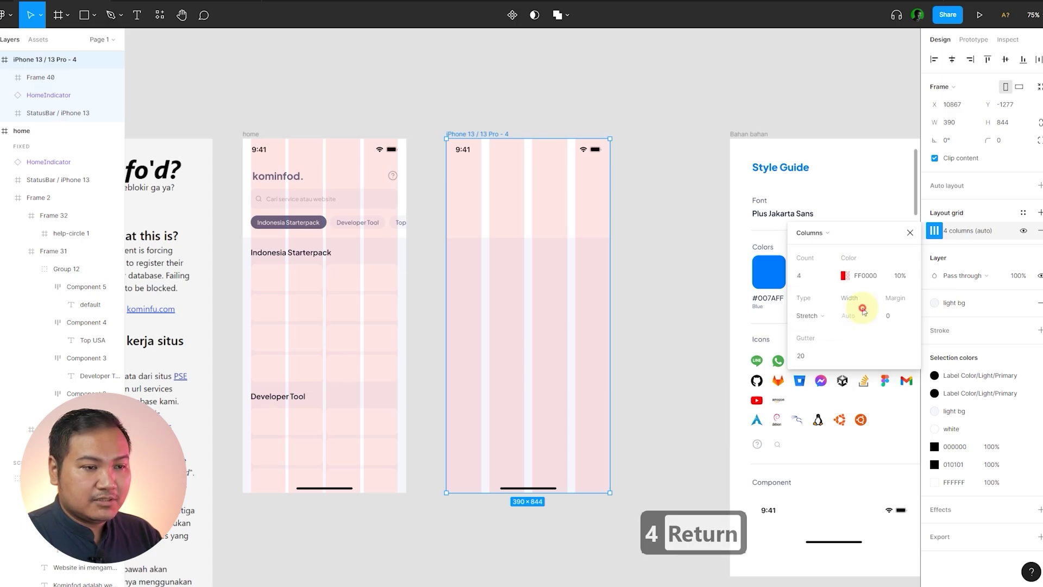
{"action": "type", "text": "20"}
{"action": "key", "text": "Return"}
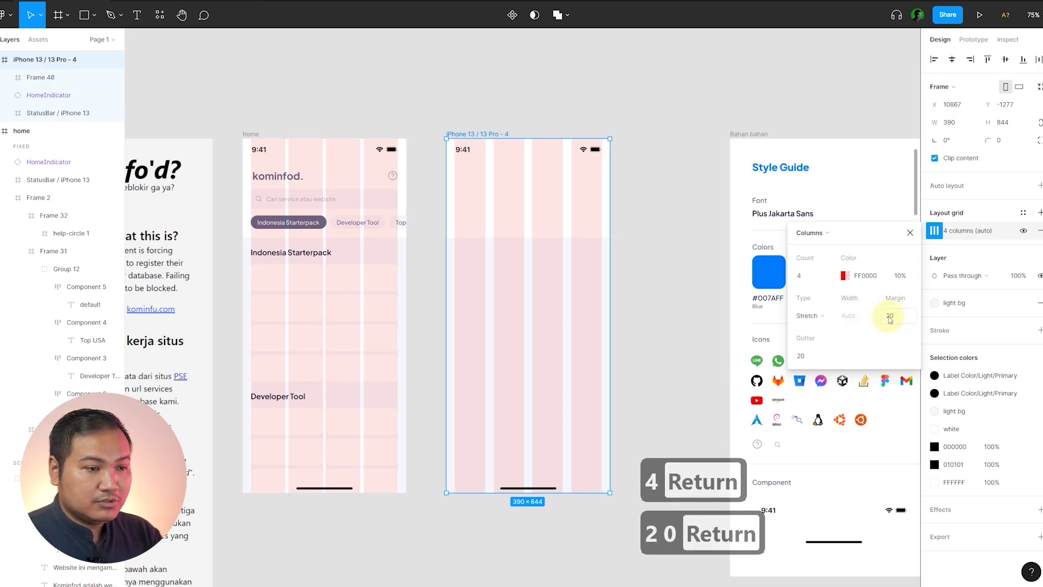
{"action": "left_click", "coordinate": [812, 355]}
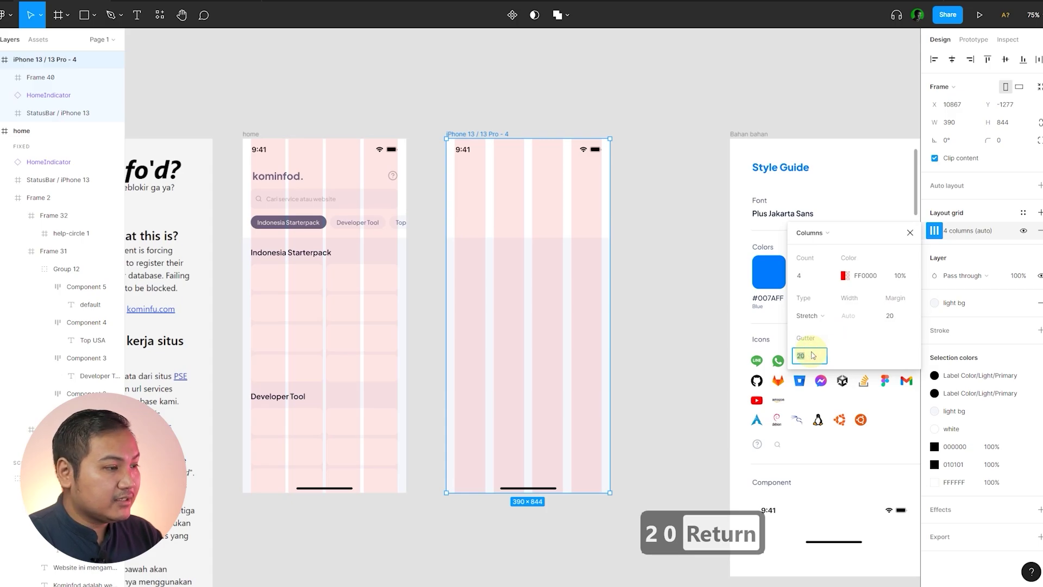
{"action": "type", "text": "8"}
{"action": "key", "text": "Return"}
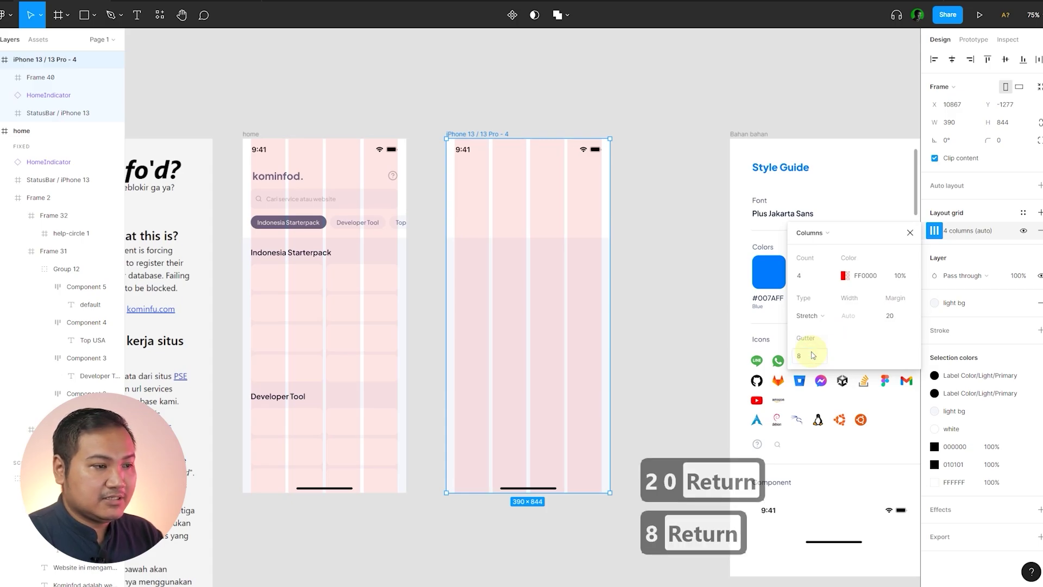
{"action": "left_click", "coordinate": [652, 204]}
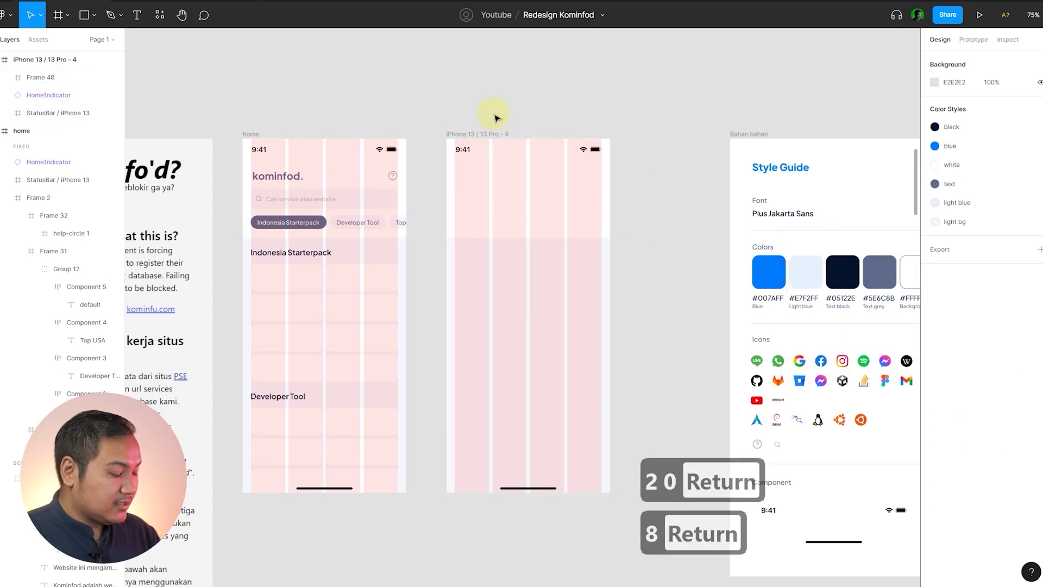
- Hide the layout grids and inspect the text properties of the "kominfod." title in the home screen's header
{"action": "key", "text": "ctrl+shift+4"}
{"action": "left_click", "coordinate": [549, 103]}
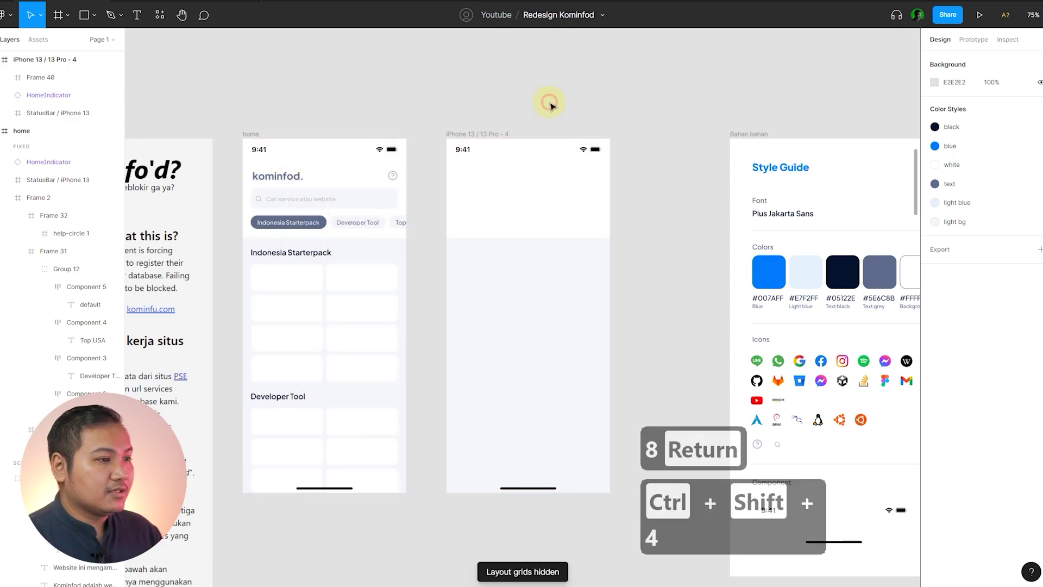
{"action": "left_click", "coordinate": [285, 181]}
{"action": "left_click", "coordinate": [372, 98]}
{"action": "left_click", "coordinate": [277, 174]}
{"action": "left_click", "coordinate": [328, 103]}
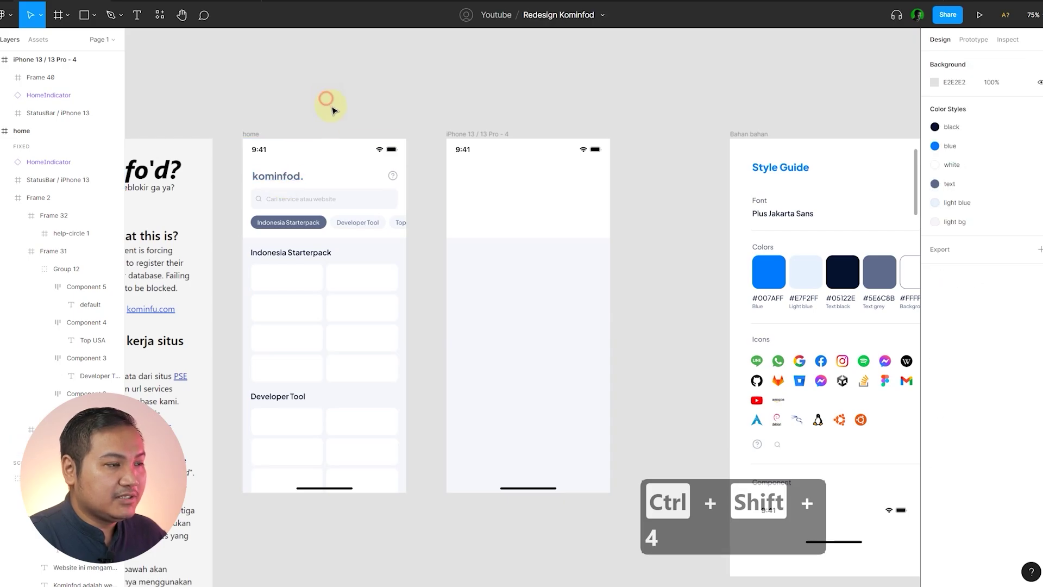
{"action": "scroll", "coordinate": [337, 117], "scroll_direction": "up", "scroll_amount": 3}
{"action": "left_click", "coordinate": [242, 201]}
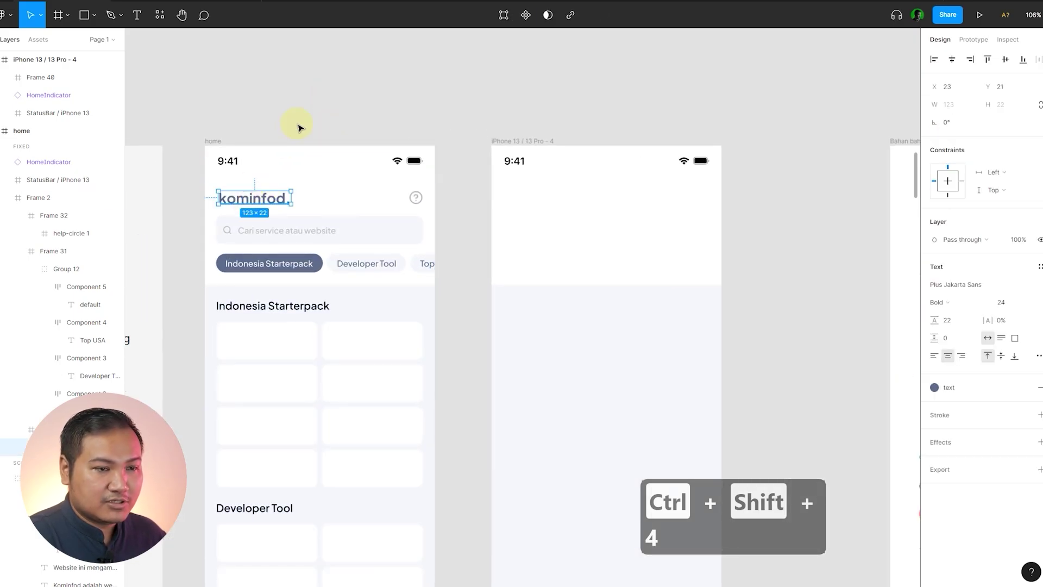
- Copy the "Plus Jakarta Sans" font sample from the style guide into the new frame's white header
{"action": "left_click", "coordinate": [553, 96]}
{"action": "left_click_drag", "start_coordinate": [551, 97], "coordinate": [498, 112]}
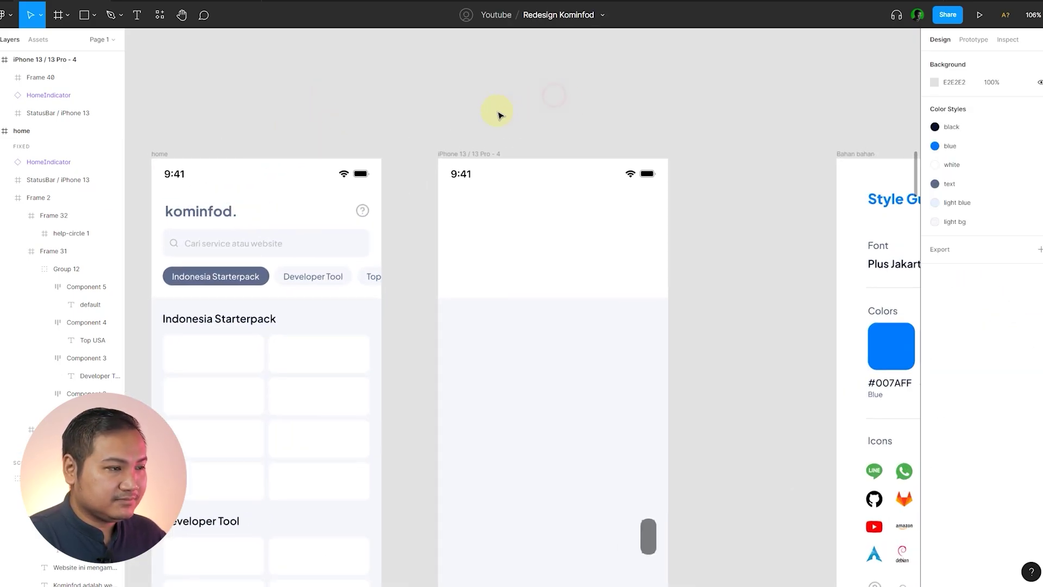
{"action": "scroll", "coordinate": [500, 112], "scroll_direction": "down", "scroll_amount": 1}
{"action": "scroll", "coordinate": [635, 226], "scroll_direction": "right", "scroll_amount": 3}
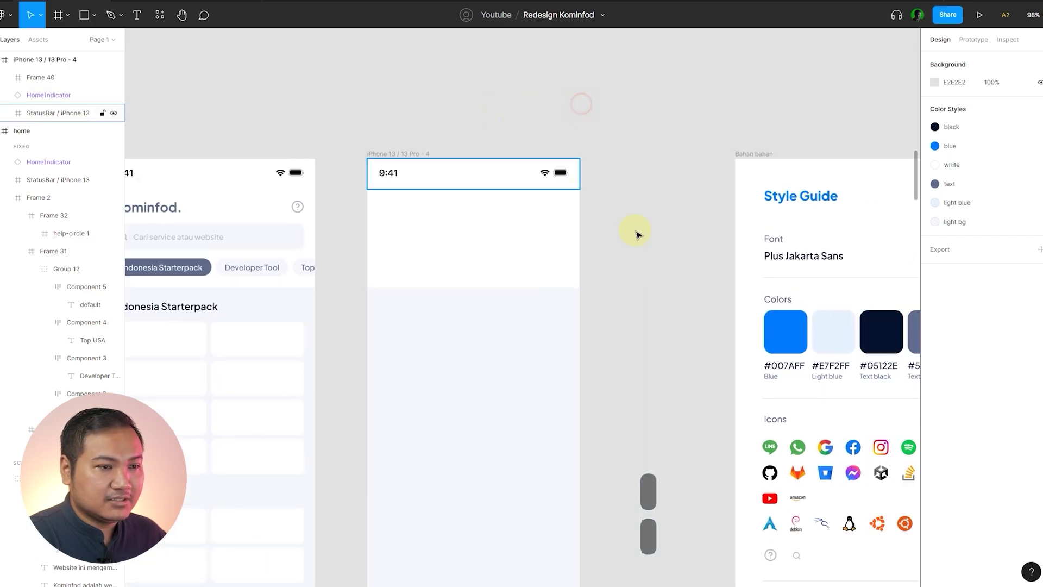
{"action": "left_click", "coordinate": [791, 257]}
{"action": "left_click", "coordinate": [659, 233]}
{"action": "left_click_drag", "start_coordinate": [791, 256], "coordinate": [455, 217]}
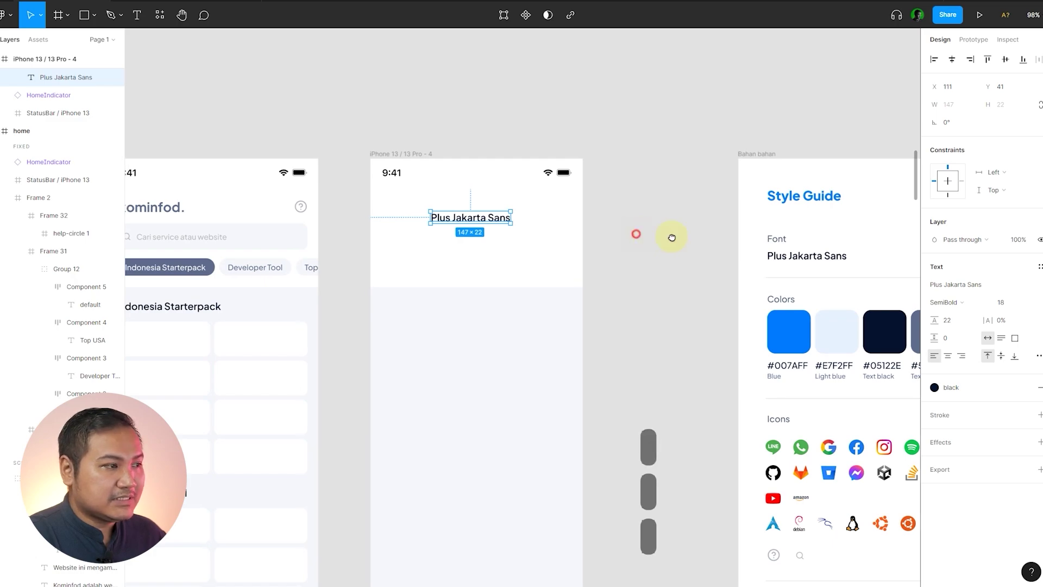
- Match the copied text to the home screen's title style by setting its font size to 24 and weight to Bold
{"action": "scroll", "coordinate": [646, 239], "scroll_direction": "left", "scroll_amount": 2}
{"action": "left_click", "coordinate": [205, 217]}
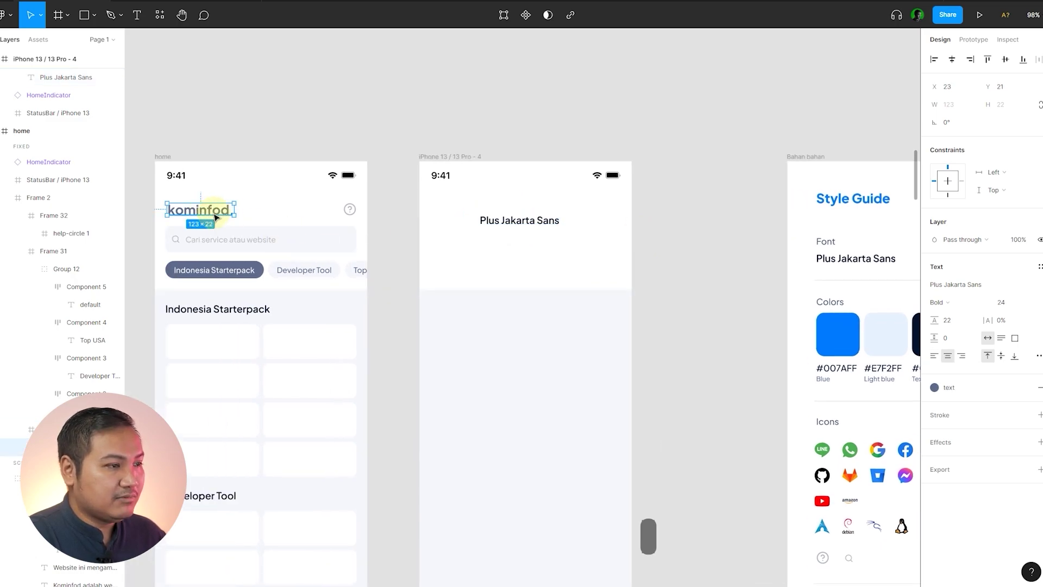
{"action": "left_click", "coordinate": [517, 220]}
{"action": "left_click", "coordinate": [1008, 302]}
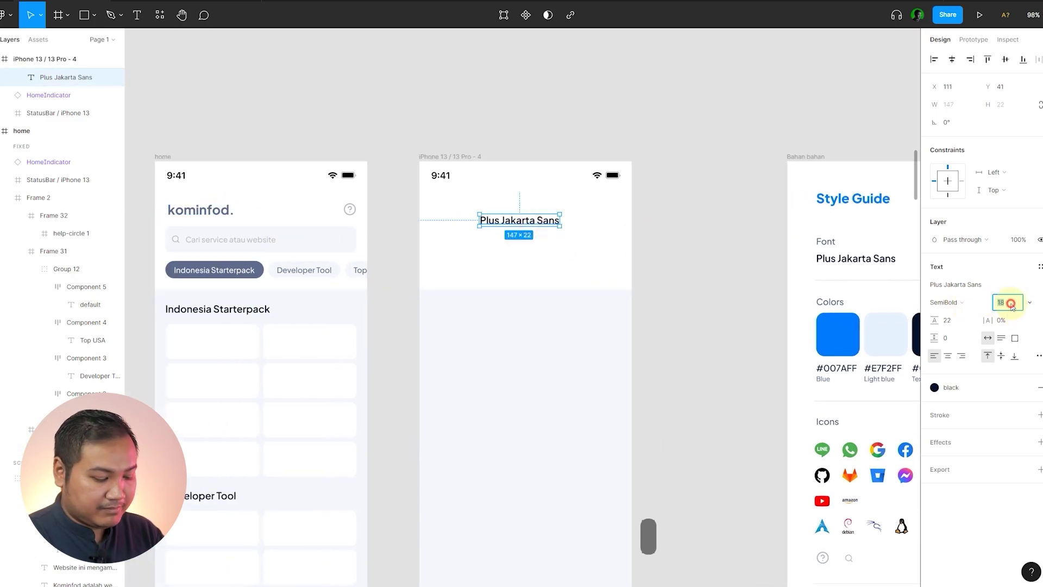
{"action": "type", "text": "24"}
{"action": "key", "text": "Return"}
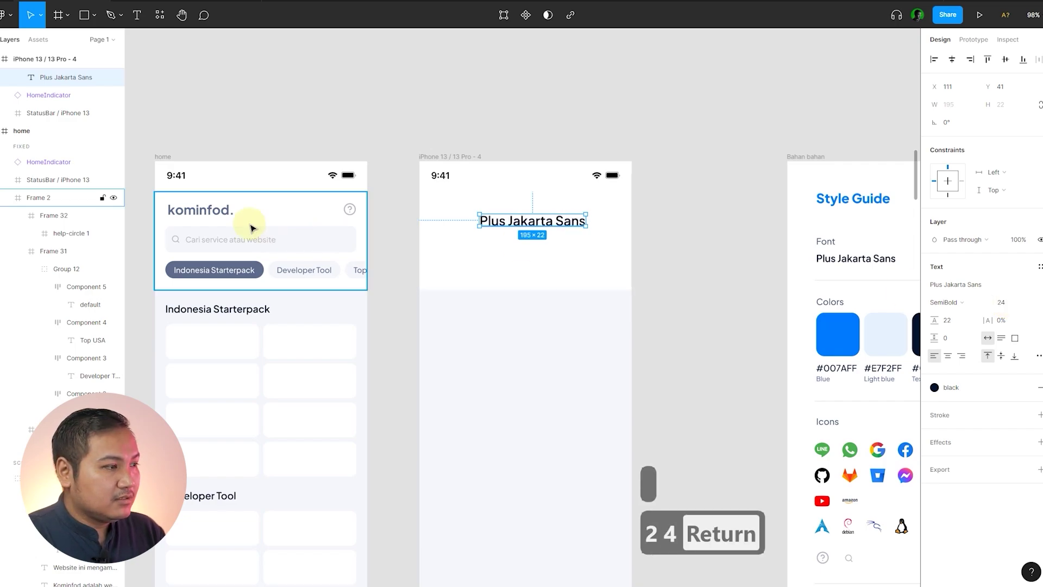
{"action": "left_click", "coordinate": [218, 214]}
{"action": "left_click", "coordinate": [505, 222]}
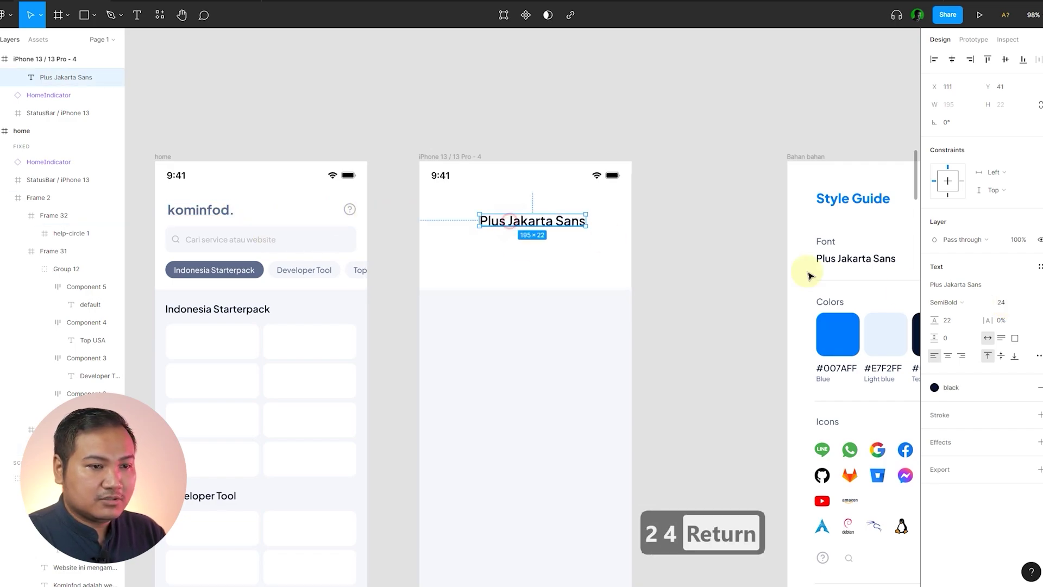
{"action": "left_click", "coordinate": [954, 302]}
{"action": "left_click", "coordinate": [952, 307]}
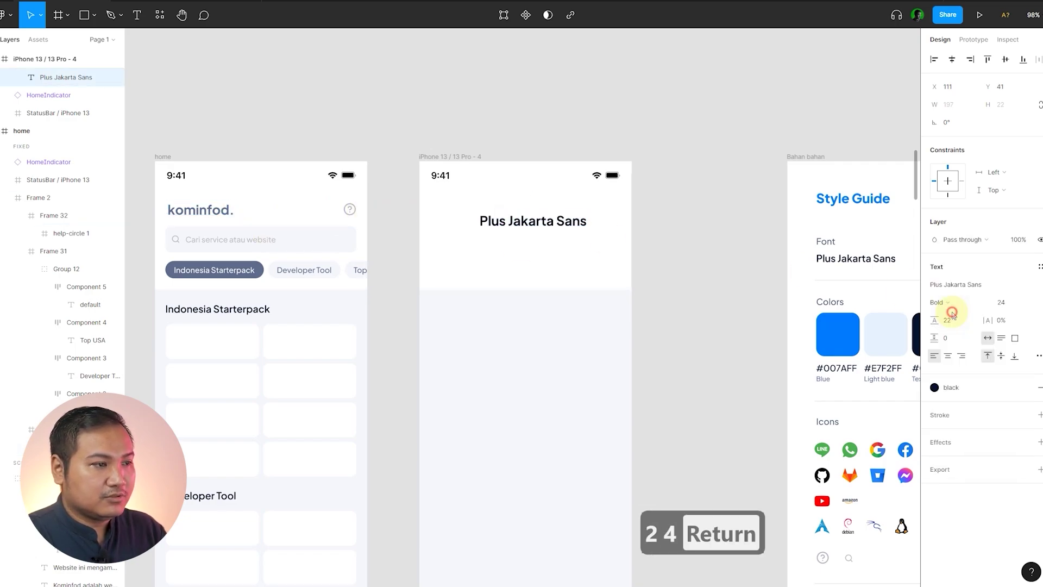
- Replace the copied text's content with "kominfod"
{"action": "double_click", "coordinate": [547, 227]}
{"action": "type", "text": "kominfod"}
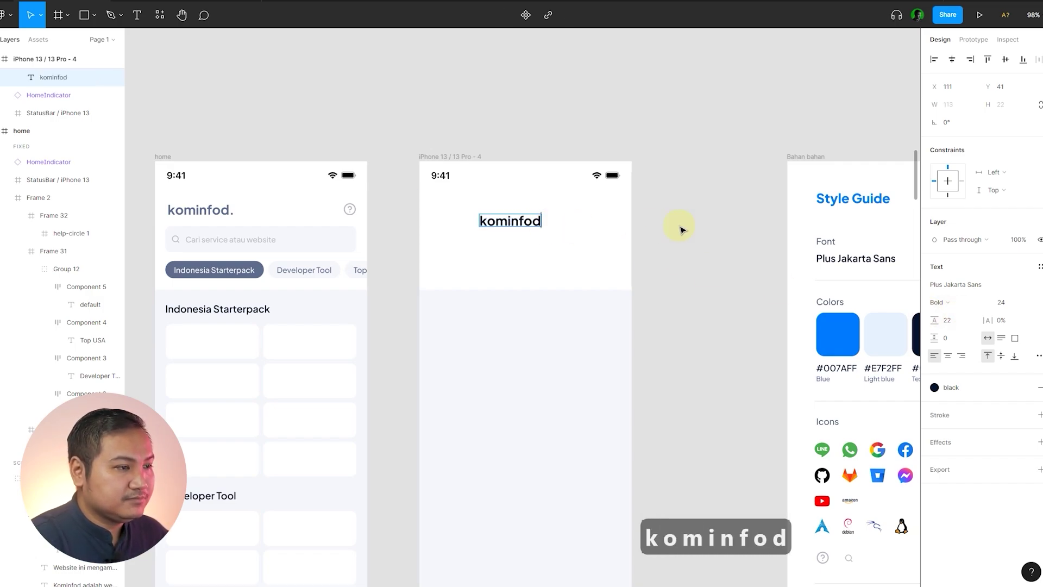
{"action": "key", "text": "Escape"}
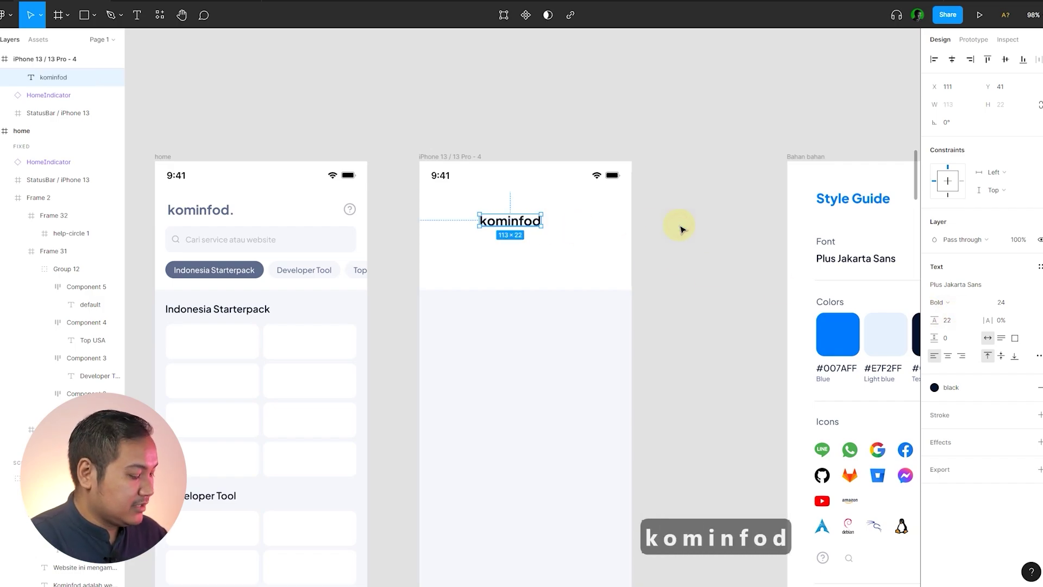
- Show the layout grids and align the kominfod text to the header's left column margin, at X 20, Y 21
{"action": "key", "text": "ctrl+shift+4"}
{"action": "scroll", "coordinate": [521, 199], "scroll_direction": "up", "scroll_amount": 5}
{"action": "left_click_drag", "start_coordinate": [466, 255], "coordinate": [340, 249]}
{"action": "scroll", "coordinate": [735, 249], "scroll_direction": "down", "scroll_amount": 5}
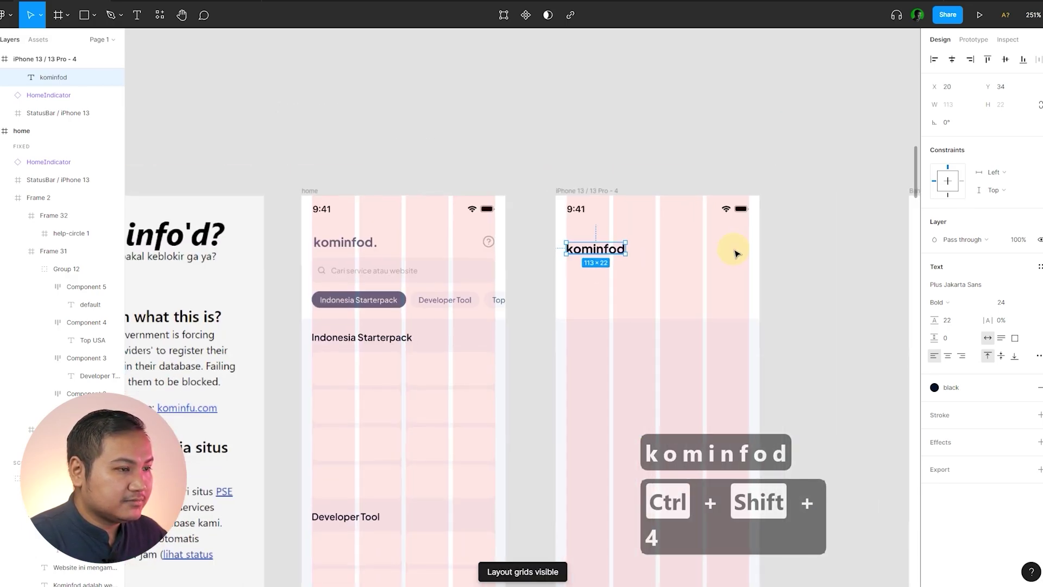
{"action": "scroll", "coordinate": [654, 127], "scroll_direction": "up", "scroll_amount": 3}
{"action": "key", "text": "alt+s"}
{"action": "left_click", "coordinate": [654, 126]}
{"action": "scroll", "coordinate": [507, 149], "scroll_direction": "down", "scroll_amount": 3}
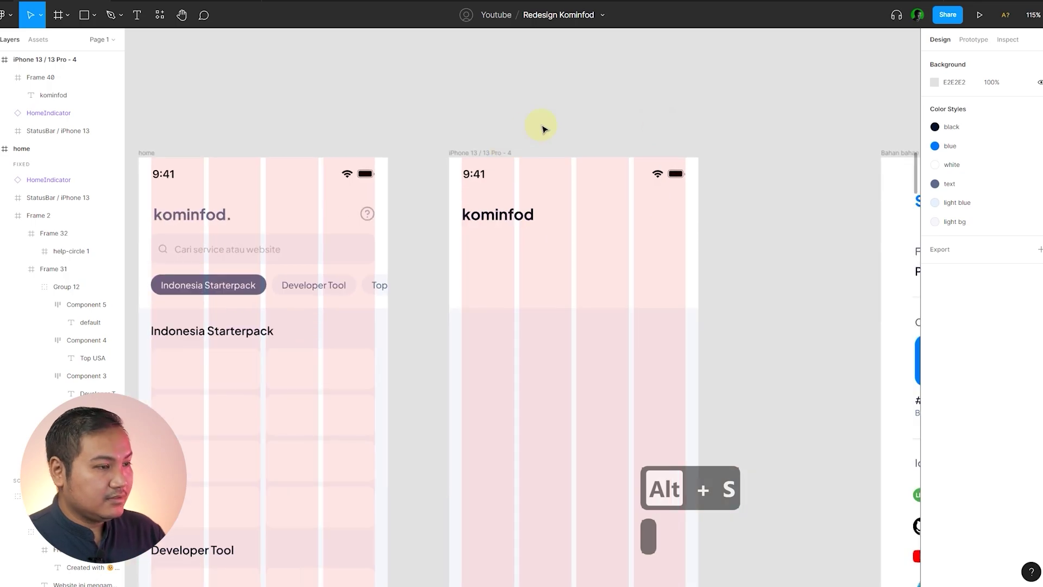
- Hide the layout grids and apply the "blue" color style to the kominfod text in the new header
{"action": "key", "text": "ctrl+shift+4"}
{"action": "left_click", "coordinate": [494, 220]}
{"action": "left_click", "coordinate": [495, 220]}
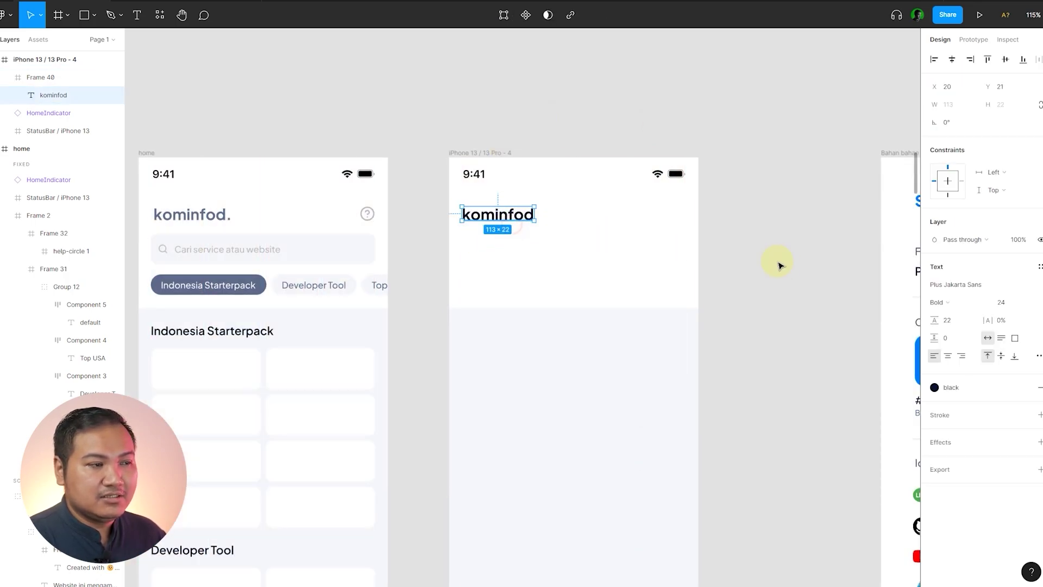
{"action": "scroll", "coordinate": [756, 327], "scroll_direction": "down", "scroll_amount": 2}
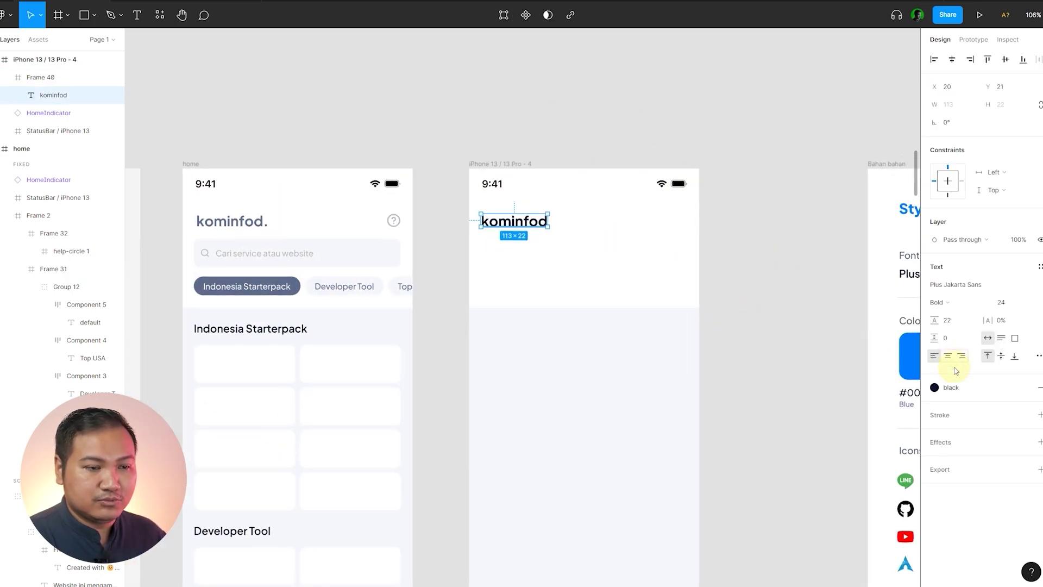
{"action": "left_click", "coordinate": [934, 387]}
{"action": "left_click", "coordinate": [962, 455]}
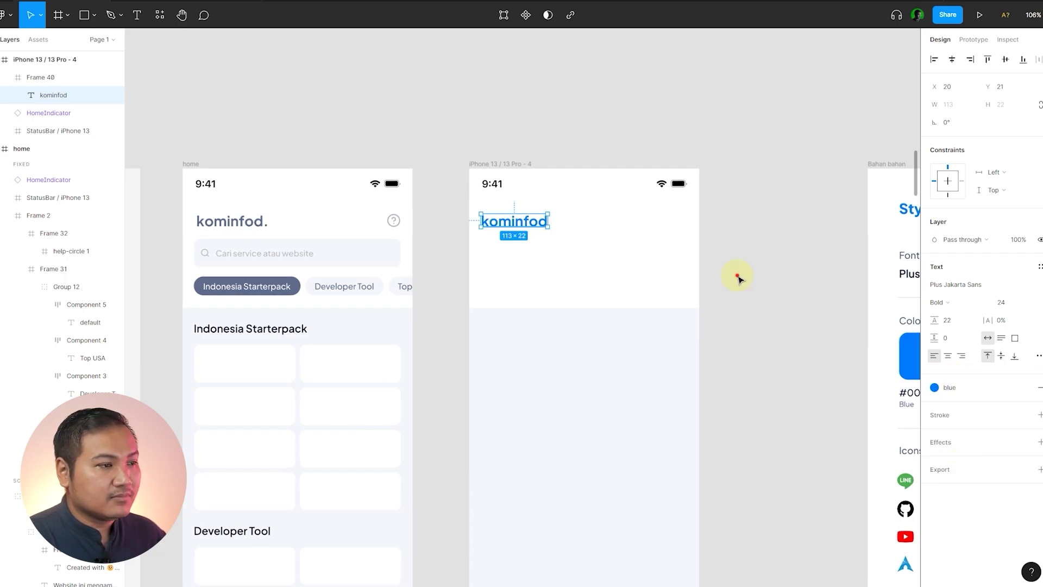
{"action": "left_click", "coordinate": [735, 275]}
- Apply the "black" color style to both letters "o" in the new header's kominfod text
{"action": "scroll", "coordinate": [559, 218], "scroll_direction": "up", "scroll_amount": 5}
{"action": "double_click", "coordinate": [537, 224]}
{"action": "left_click_drag", "start_coordinate": [432, 235], "coordinate": [443, 234]}
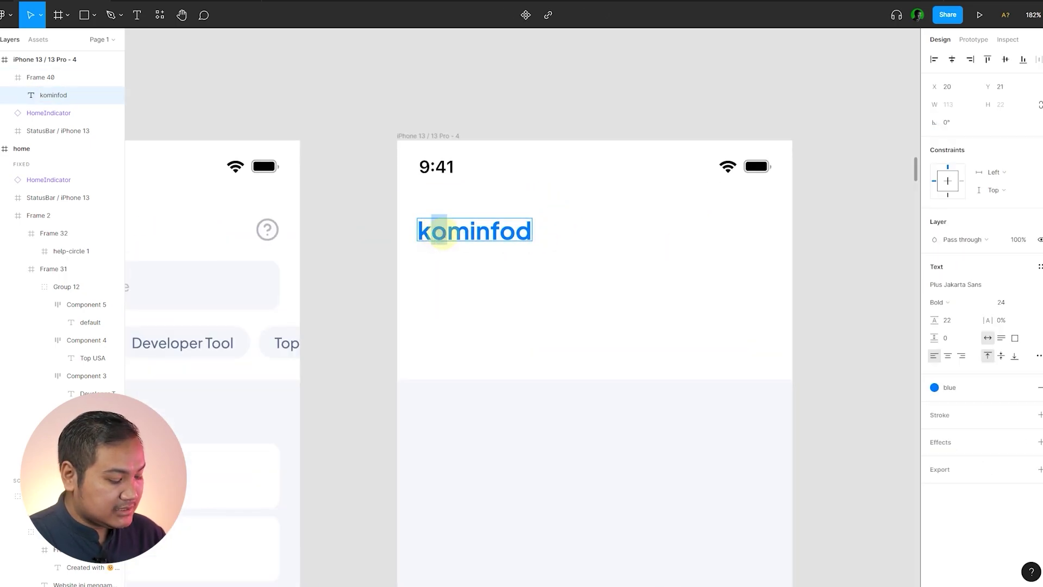
{"action": "left_click", "coordinate": [934, 387]}
{"action": "left_click", "coordinate": [944, 457]}
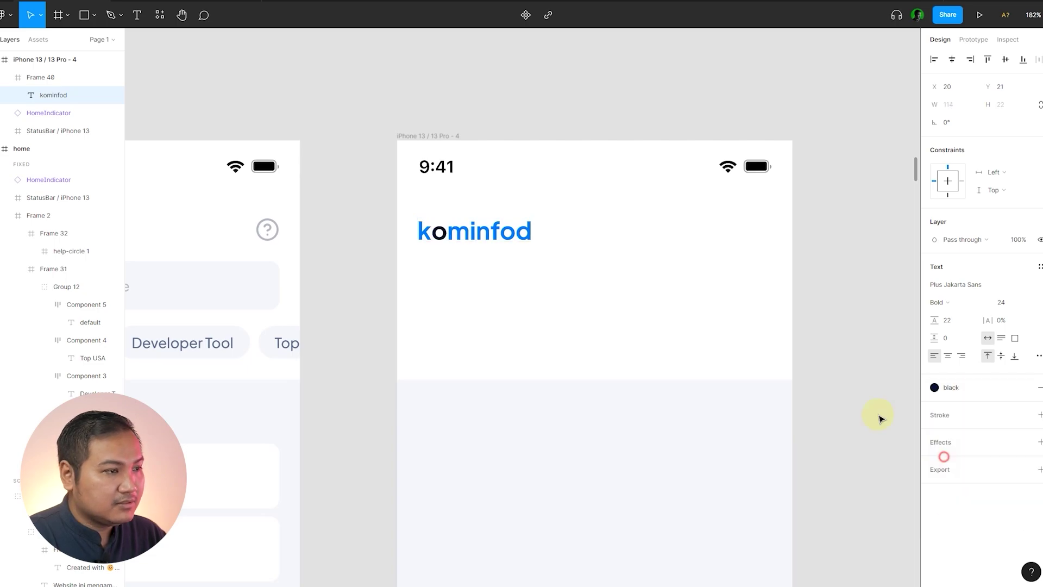
{"action": "left_click", "coordinate": [500, 232]}
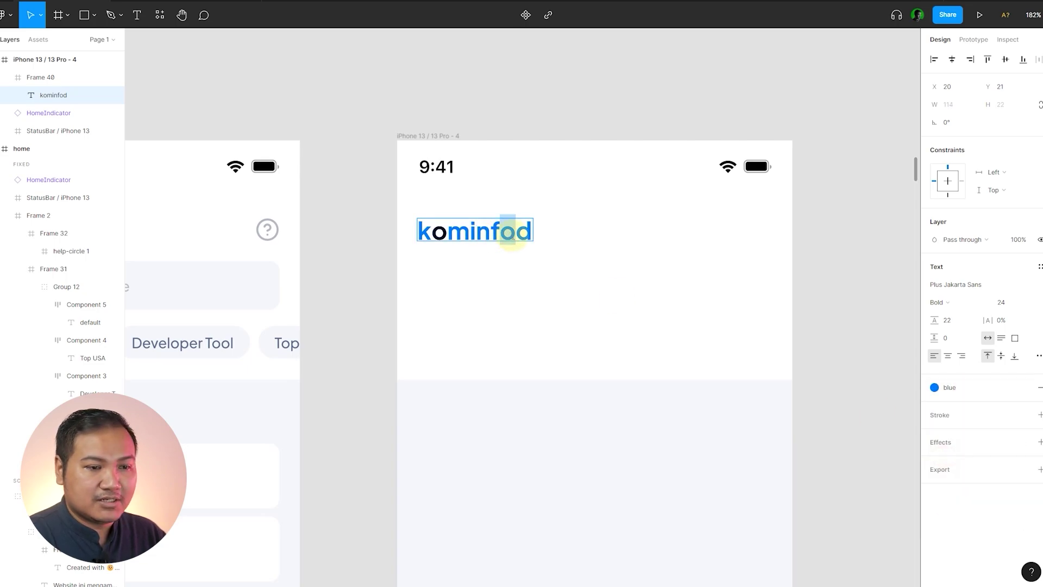
{"action": "left_click", "coordinate": [964, 387]}
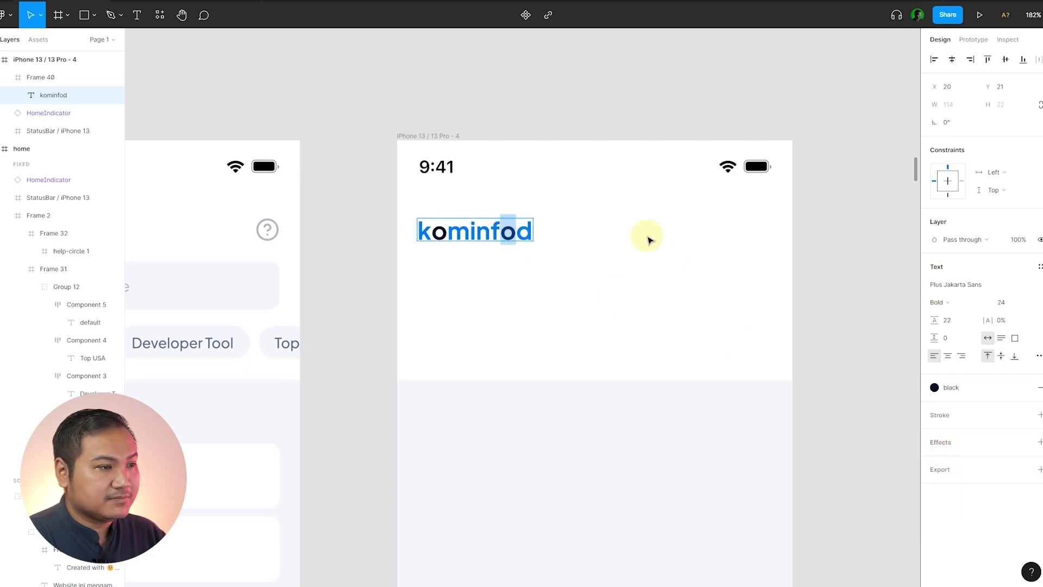
- Add a period at the end of the kominfod text and give it the "black" color style
{"action": "type", "text": "."}
{"action": "left_click", "coordinate": [934, 387]}
{"action": "left_click", "coordinate": [943, 458]}
{"action": "key", "text": "Escape"}
{"action": "left_click", "coordinate": [836, 304]}
{"action": "scroll", "coordinate": [510, 188], "scroll_direction": "down", "scroll_amount": 5}
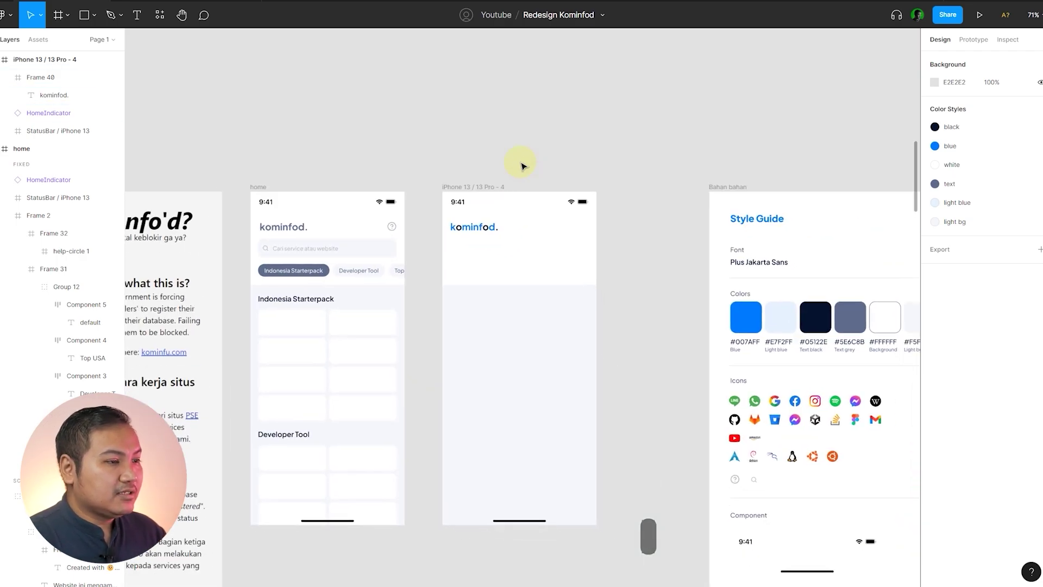
- Copy the help-circle icon from the Bahan bahan style guide into the new header, right beside the kominfod text
{"action": "scroll", "coordinate": [418, 161], "scroll_direction": "up", "scroll_amount": 2}
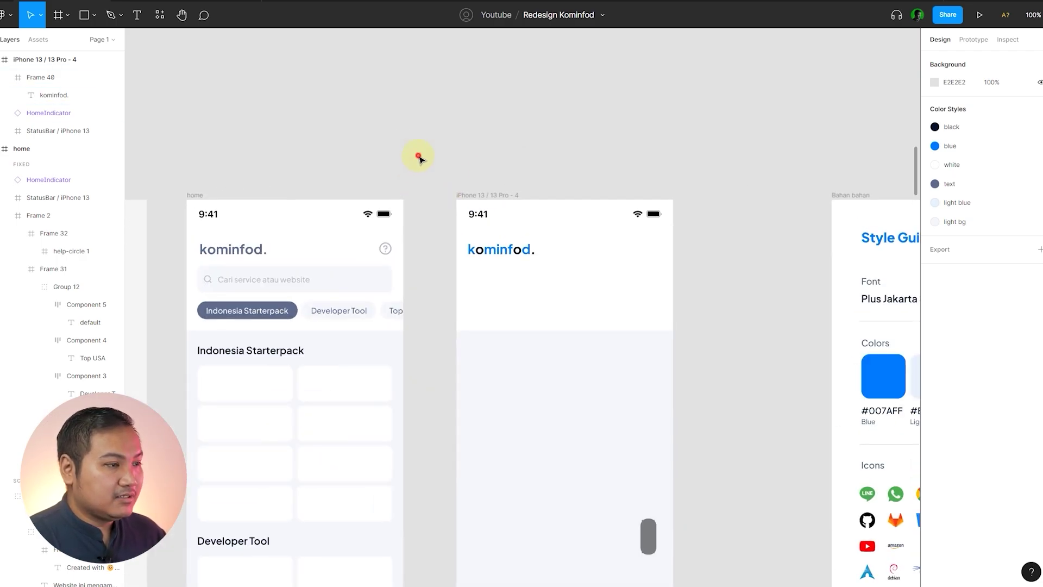
{"action": "scroll", "coordinate": [496, 145], "scroll_direction": "right", "scroll_amount": 2}
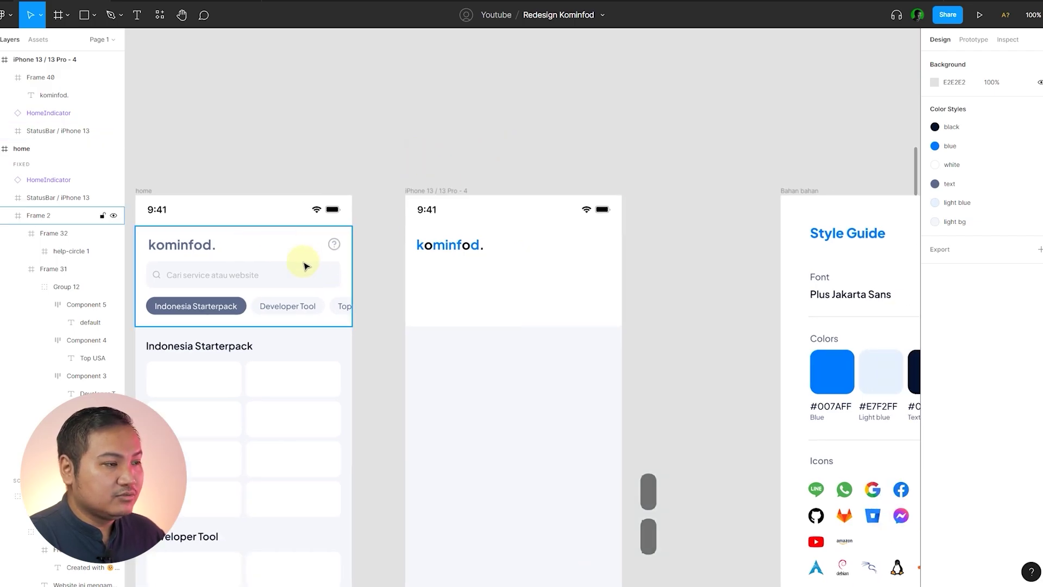
{"action": "scroll", "coordinate": [391, 147], "scroll_direction": "down", "scroll_amount": 2}
{"action": "scroll", "coordinate": [652, 261], "scroll_direction": "down", "scroll_amount": 2}
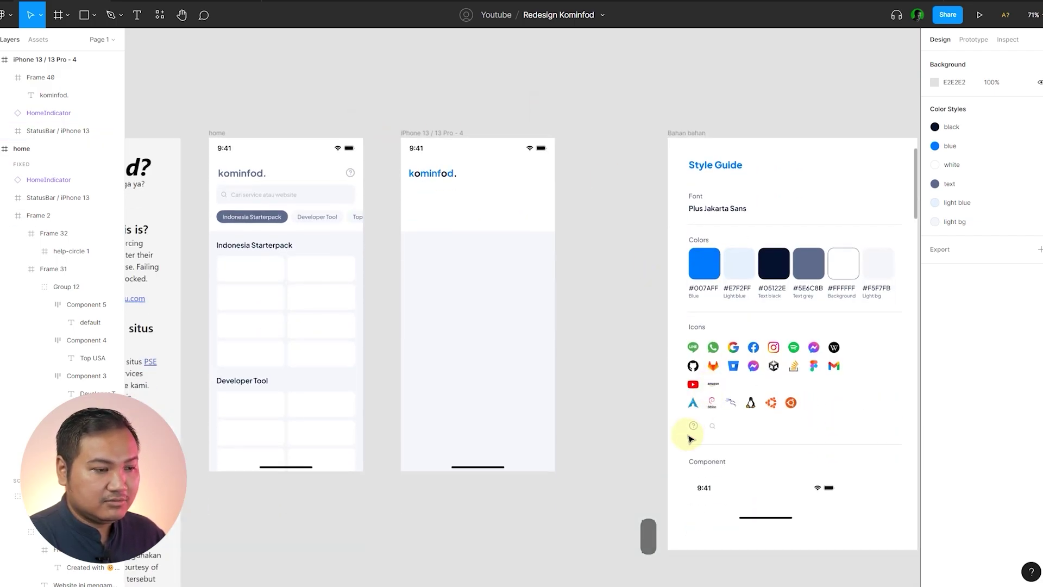
{"action": "left_click", "coordinate": [693, 425]}
{"action": "left_click", "coordinate": [600, 353]}
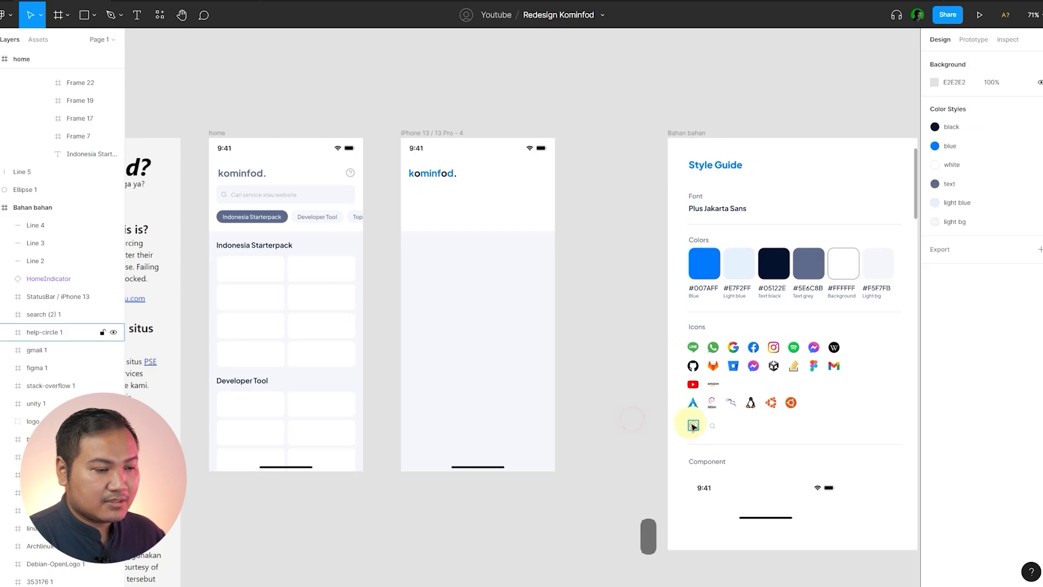
{"action": "left_click_drag", "start_coordinate": [692, 424], "coordinate": [473, 167]}
{"action": "scroll", "coordinate": [466, 176], "scroll_direction": "up", "scroll_amount": 5}
{"action": "scroll", "coordinate": [400, 178], "scroll_direction": "up", "scroll_amount": 2}
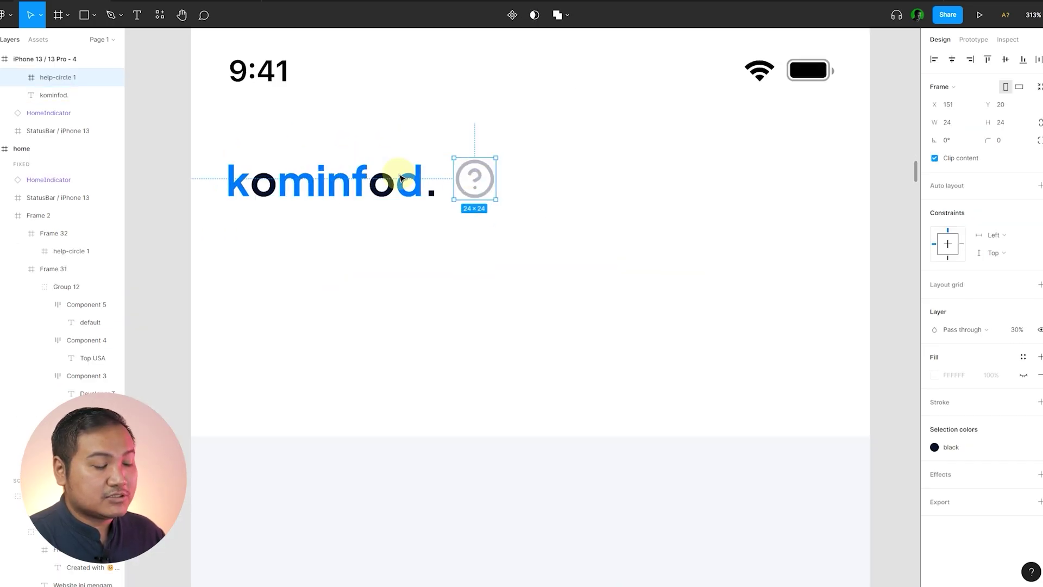
- Align the vertical centers of the help-circle icon and the kominfod text in the new header
{"action": "left_click", "coordinate": [405, 178], "text": "shift"}
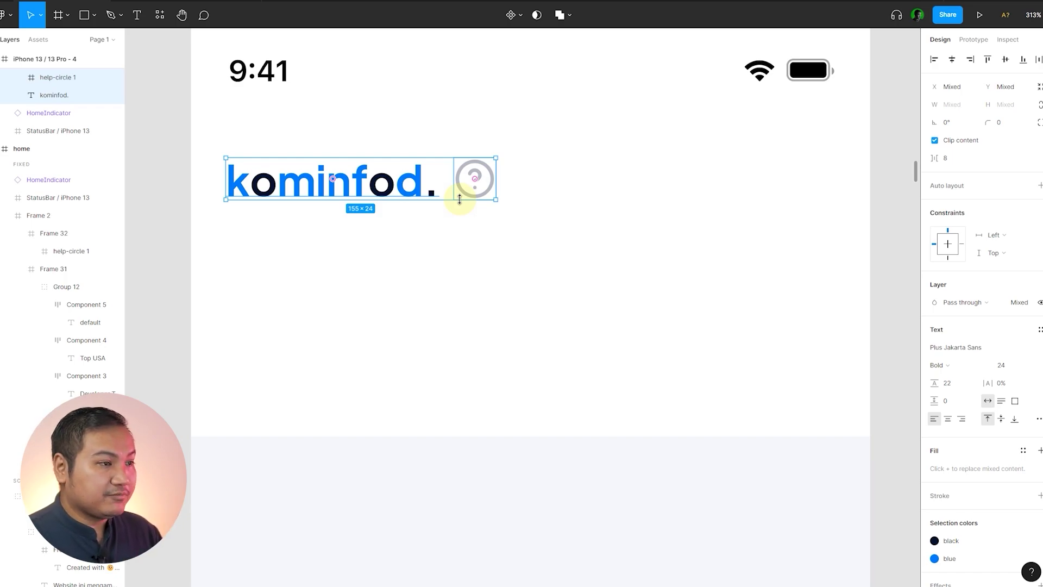
{"action": "key", "text": "alt+v"}
{"action": "left_click", "coordinate": [171, 201]}
{"action": "scroll", "coordinate": [412, 213], "scroll_direction": "down", "scroll_amount": 1}
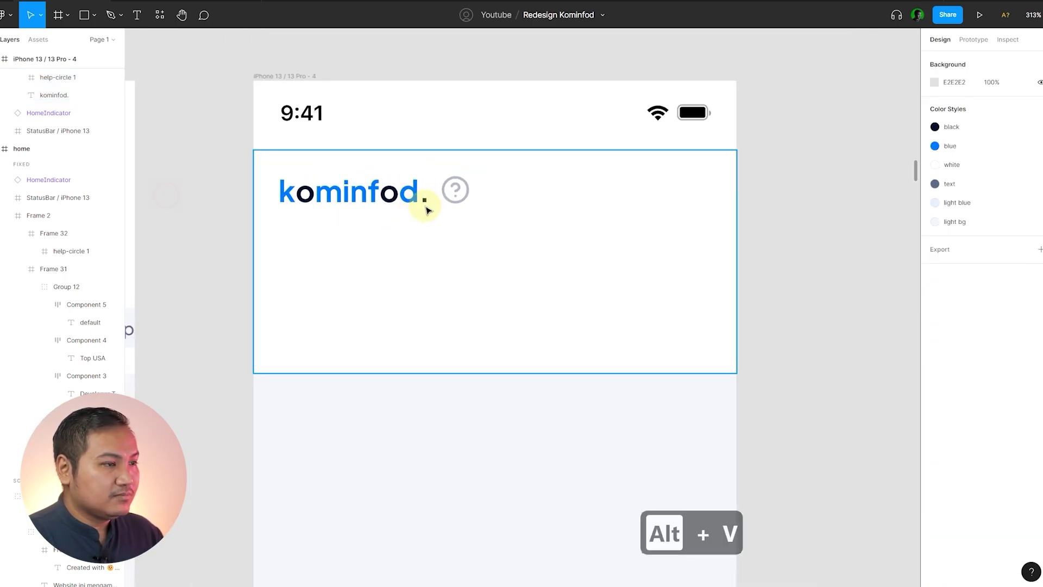
- Move the help-circle icon to the header's right column margin, checking it against the layout grids and hiding them again
{"action": "double_click", "coordinate": [453, 194]}
{"action": "left_click_drag", "start_coordinate": [456, 195], "coordinate": [699, 192]}
{"action": "key", "text": "ctrl+shift+4"}
{"action": "key", "text": "ctrl+shift+4"}
{"action": "left_click", "coordinate": [805, 205]}
{"action": "scroll", "coordinate": [516, 240], "scroll_direction": "down", "scroll_amount": 1}
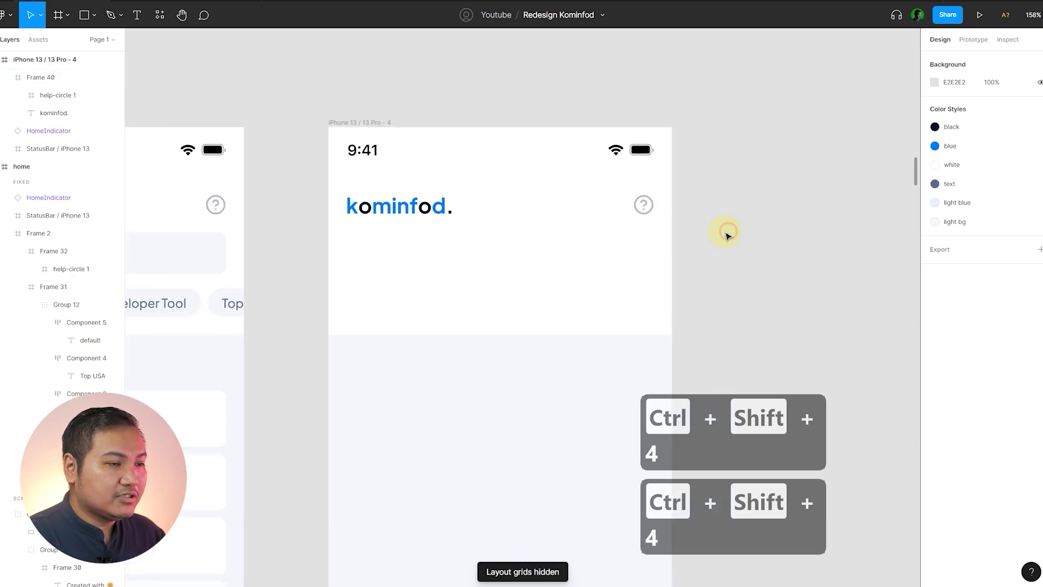
- Check the home screen's search bar dimensions and its vertical spacing from the kominfod text
{"action": "scroll", "coordinate": [730, 234], "scroll_direction": "down", "scroll_amount": 2}
{"action": "left_click", "coordinate": [426, 241]}
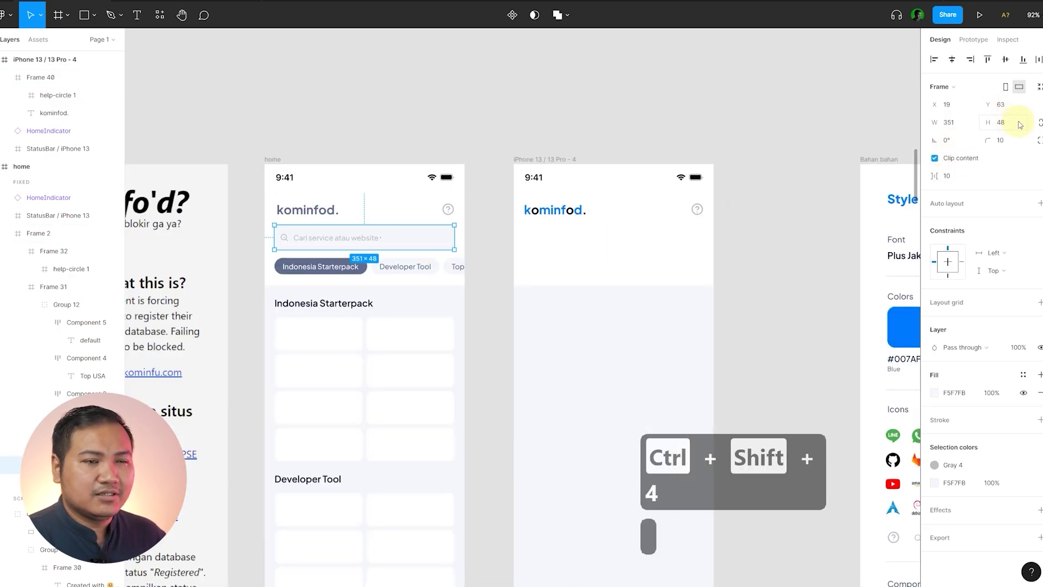
{"action": "left_click", "coordinate": [678, 149]}
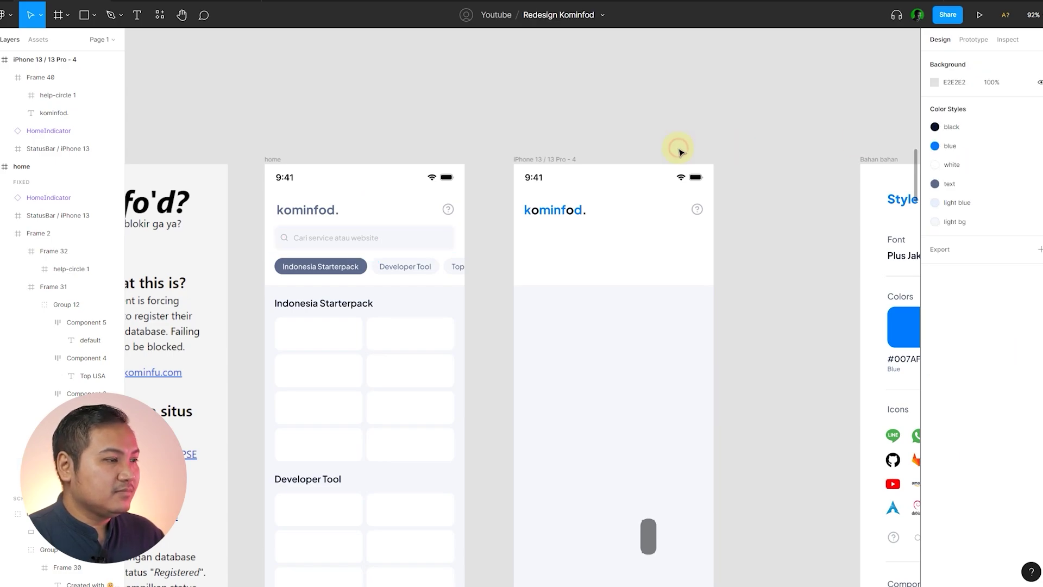
{"action": "left_click", "coordinate": [310, 211], "text": "ctrl"}
{"action": "left_click", "coordinate": [315, 234], "text": "shift"}
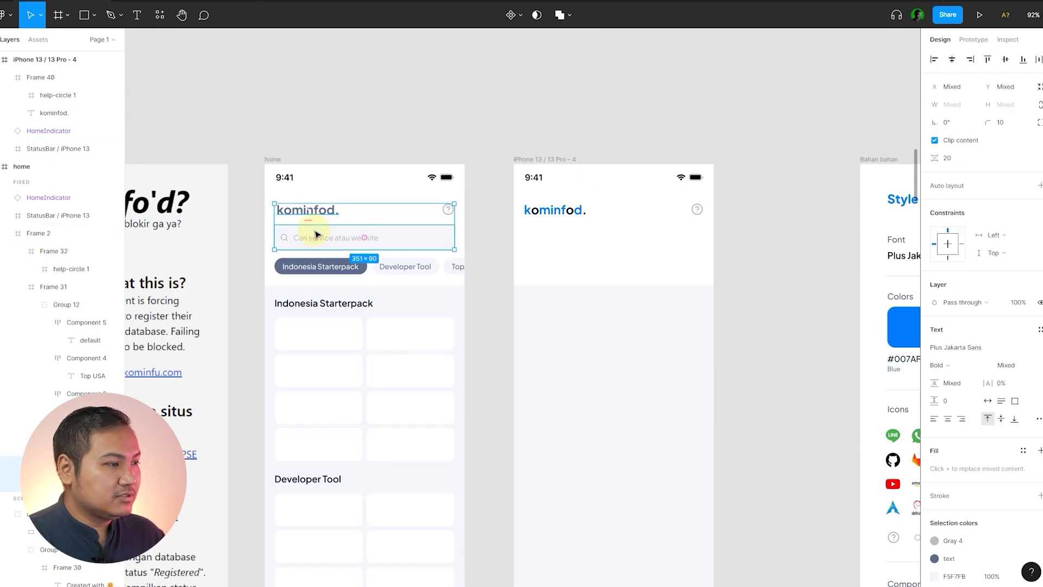
{"action": "left_click", "coordinate": [624, 150]}
{"action": "scroll", "coordinate": [622, 229], "scroll_direction": "up", "scroll_amount": 3}
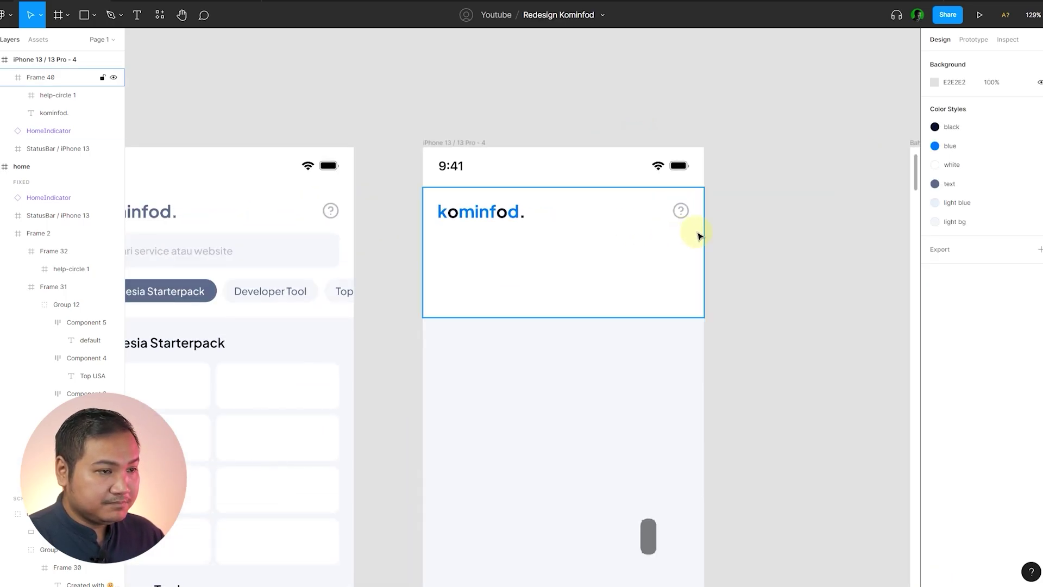
- Draw a search bar frame about 290 wide below the kominfod text in the new header and set its height to 48
{"action": "key", "text": "f"}
{"action": "scroll", "coordinate": [503, 239], "scroll_direction": "up", "scroll_amount": 3}
{"action": "left_click_drag", "start_coordinate": [420, 241], "coordinate": [712, 298]}
{"action": "left_click", "coordinate": [1015, 123]}
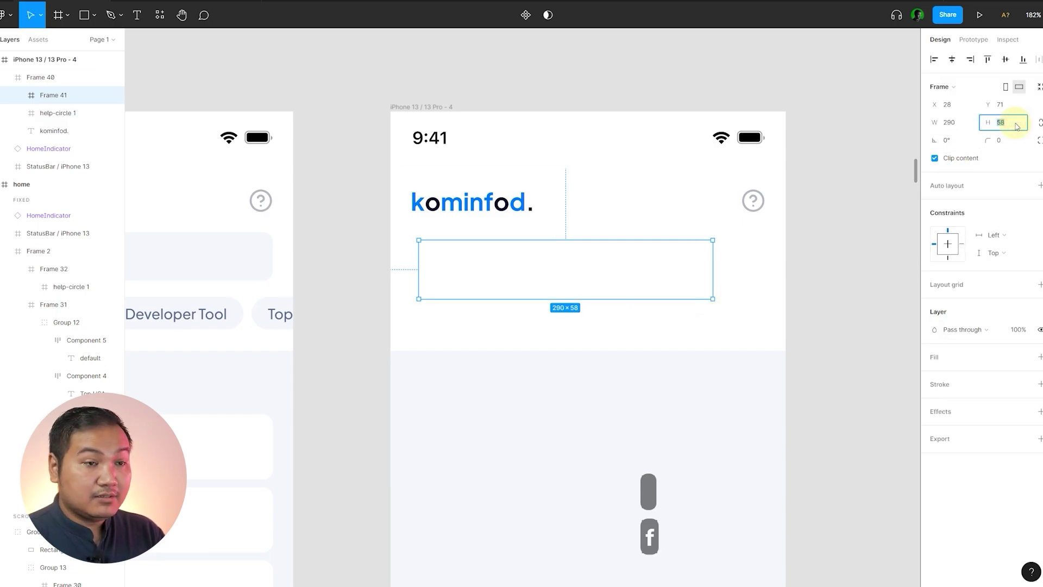
{"action": "type", "text": "48"}
{"action": "key", "text": "Return"}
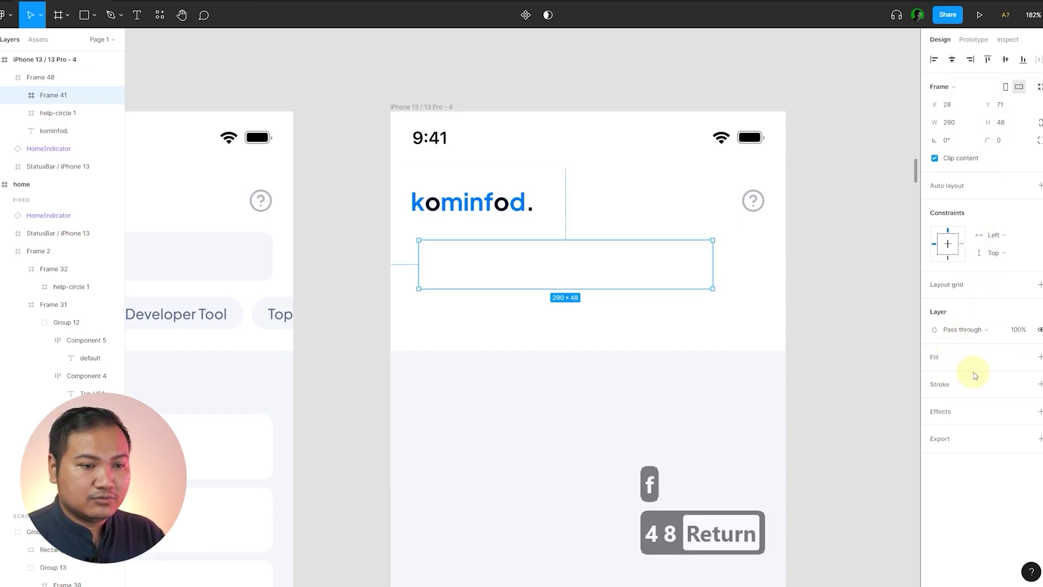
- Apply the "light bg" color style to the new search bar frame and set its corner radius to 10
{"action": "left_click", "coordinate": [1024, 358]}
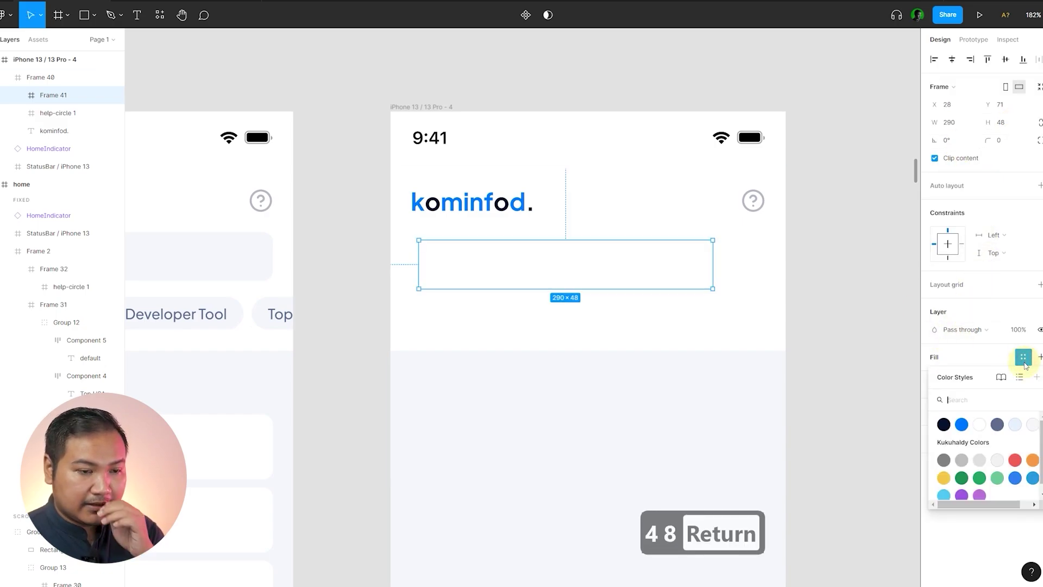
{"action": "left_click", "coordinate": [1030, 429]}
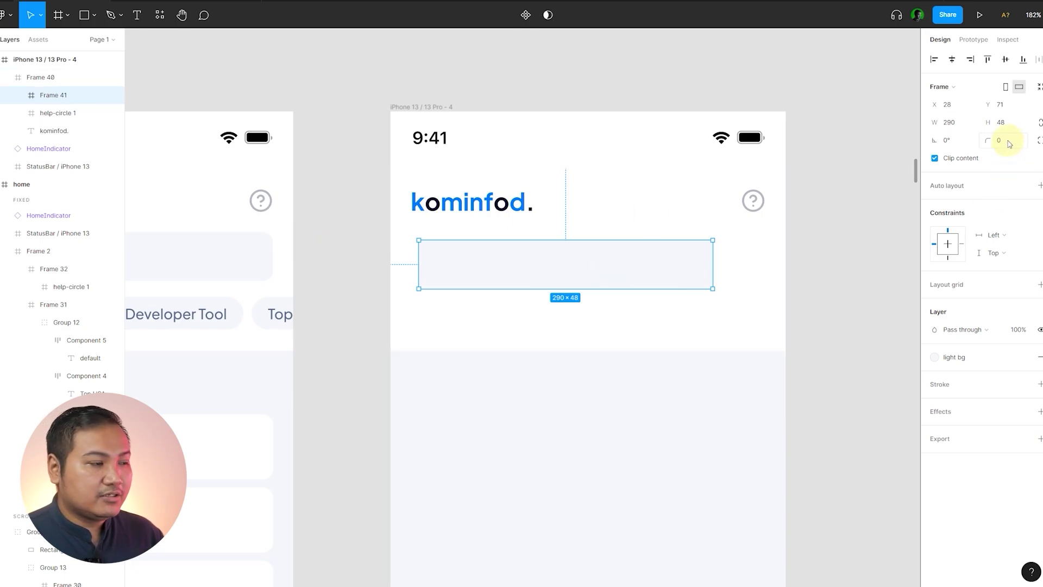
{"action": "left_click", "coordinate": [196, 261]}
{"action": "left_click", "coordinate": [532, 283]}
{"action": "left_click", "coordinate": [1007, 140]}
{"action": "type", "text": "10"}
{"action": "key", "text": "Return"}
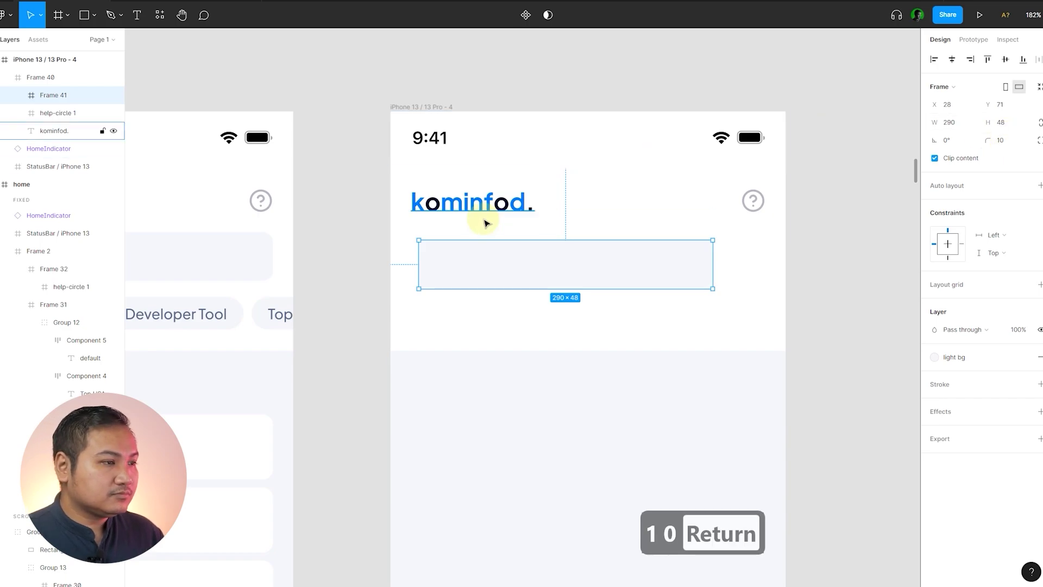
- Align the search bar frame's left edge with the kominfod text and set the vertical spacing between them to 20
{"action": "left_click", "coordinate": [482, 216], "text": "shift"}
{"action": "key", "text": "alt+a"}
{"action": "left_click", "coordinate": [475, 249]}
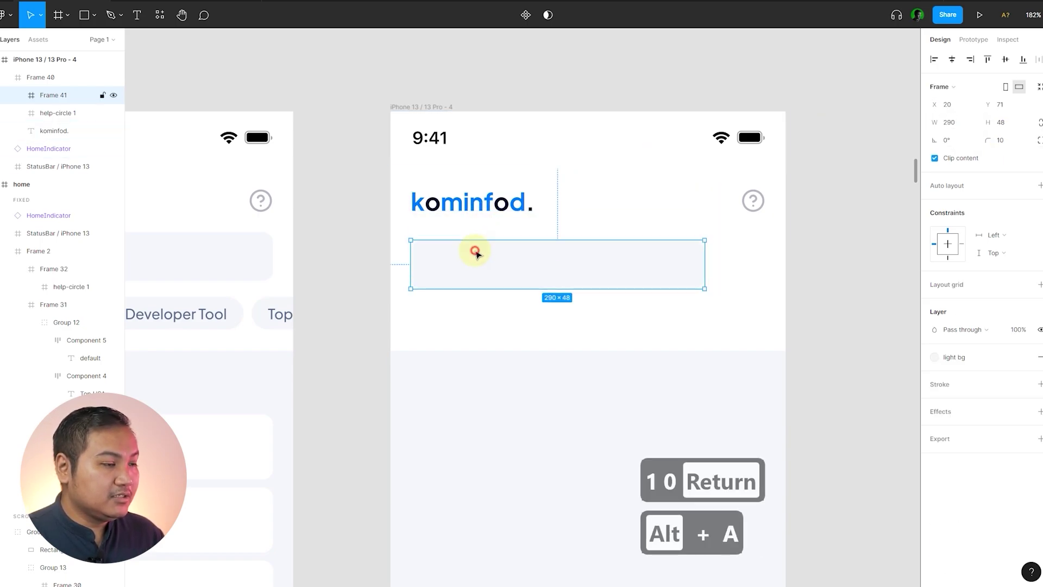
{"action": "left_click", "coordinate": [480, 212], "text": "shift"}
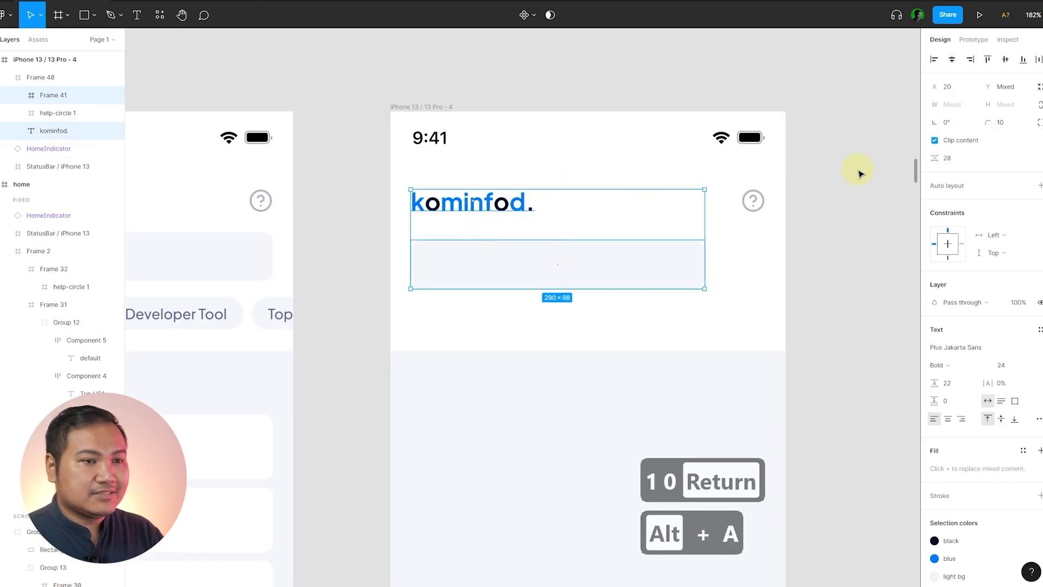
{"action": "left_click", "coordinate": [950, 159]}
{"action": "type", "text": "20"}
{"action": "key", "text": "Return"}
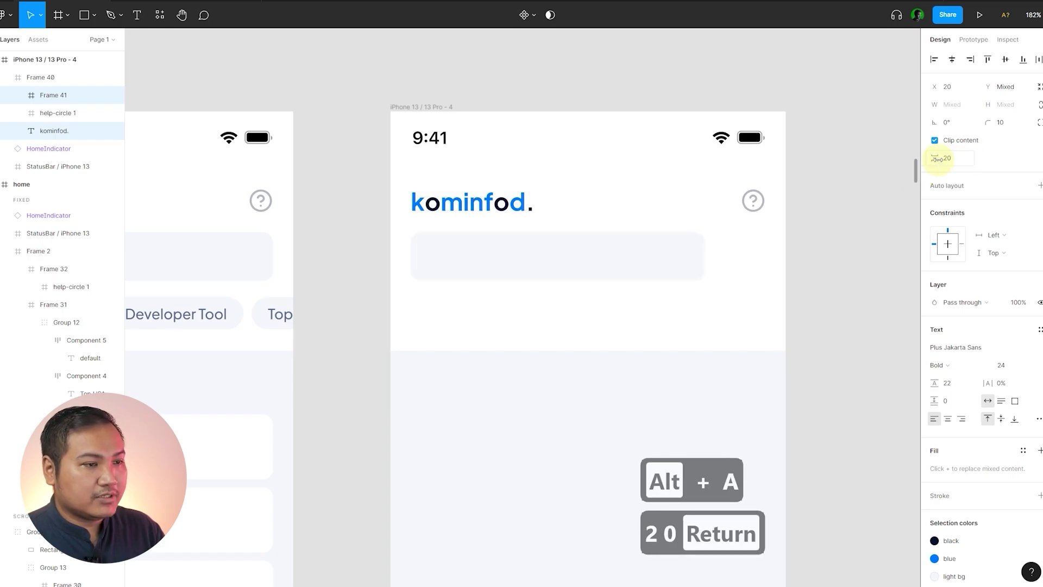
- Show the layout grids, widen the search bar frame to 350 up to the right column margin, and hide the grids
{"action": "left_click", "coordinate": [662, 257]}
{"action": "key", "text": "ctrl+shift+4"}
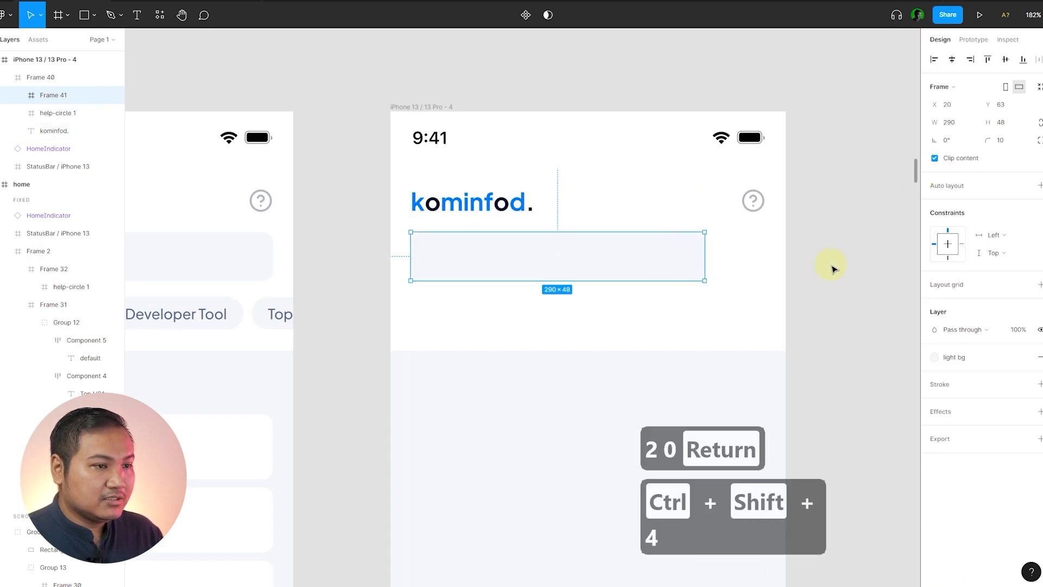
{"action": "left_click_drag", "start_coordinate": [704, 258], "coordinate": [764, 257]}
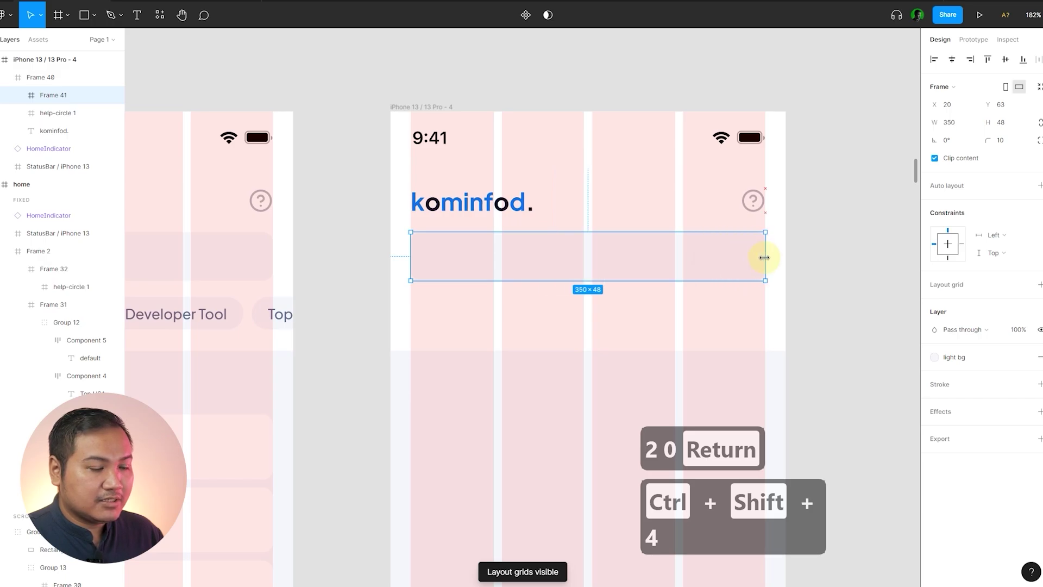
{"action": "left_click", "coordinate": [819, 249]}
{"action": "key", "text": "ctrl+shift+4"}
- Copy the search icon from the Icons section of the Bahan bahan style guide
{"action": "scroll", "coordinate": [660, 307], "scroll_direction": "down", "scroll_amount": 5}
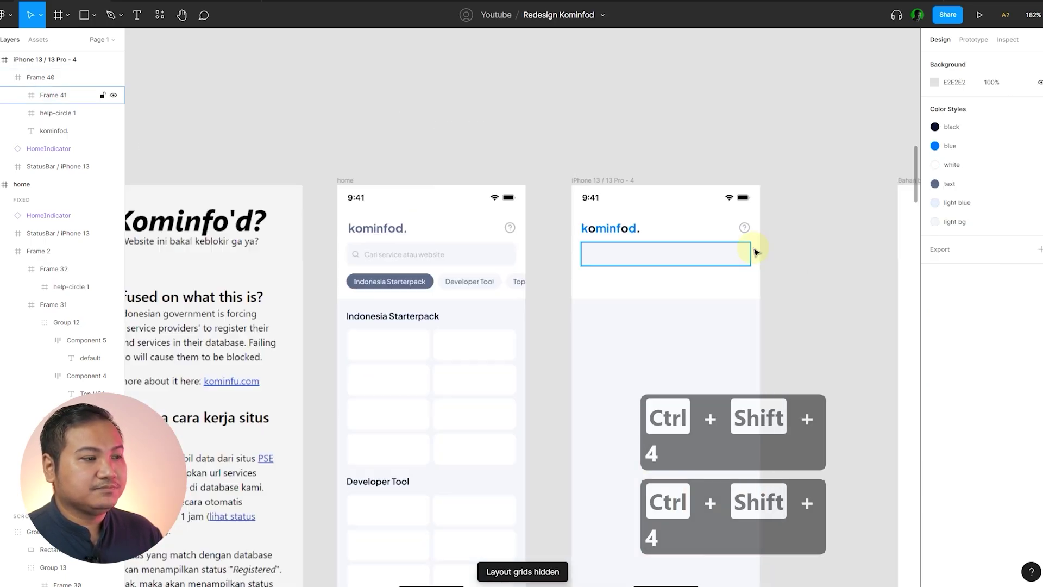
{"action": "scroll", "coordinate": [672, 244], "scroll_direction": "up", "scroll_amount": 1}
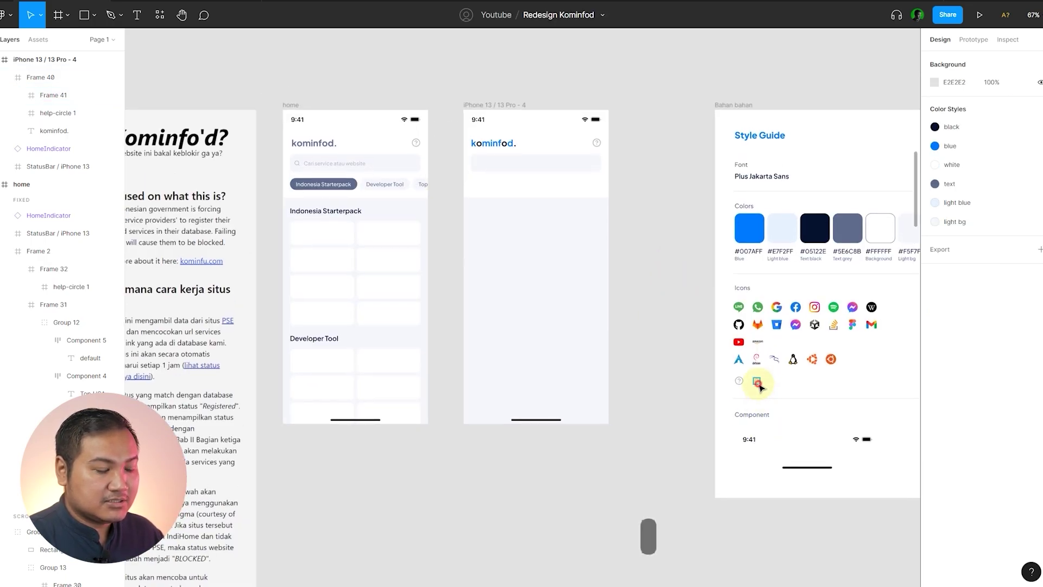
{"action": "left_click", "coordinate": [756, 380]}
{"action": "left_click", "coordinate": [663, 358]}
{"action": "left_click", "coordinate": [756, 383]}
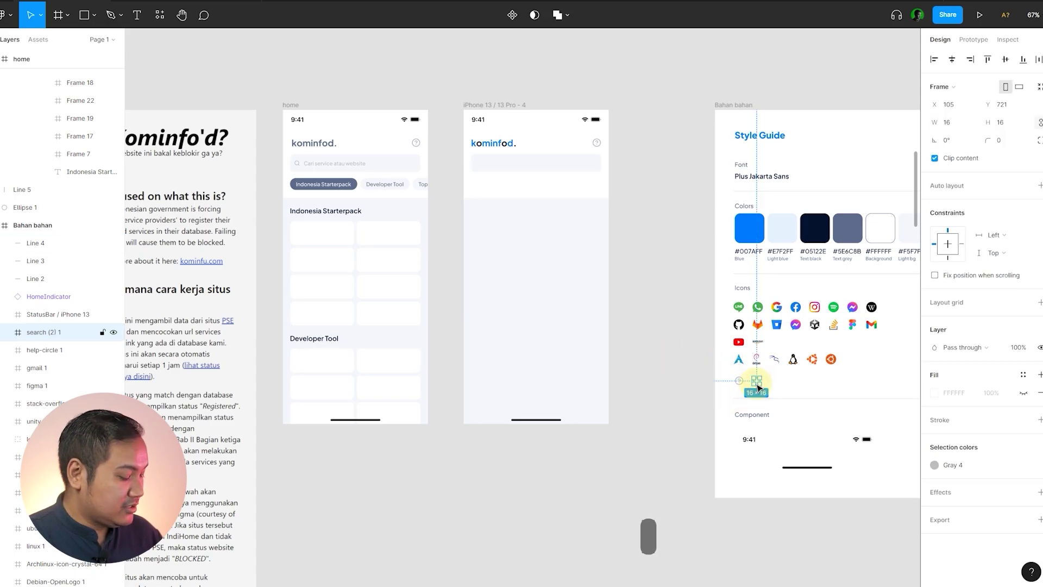
{"action": "key", "text": "ctrl+c"}
- Paste the search icon into the new search bar frame and place it near the left end, at about X 17, Y 16
{"action": "left_click", "coordinate": [636, 302]}
{"action": "scroll", "coordinate": [510, 159], "scroll_direction": "up", "scroll_amount": 3}
{"action": "left_click", "coordinate": [526, 164]}
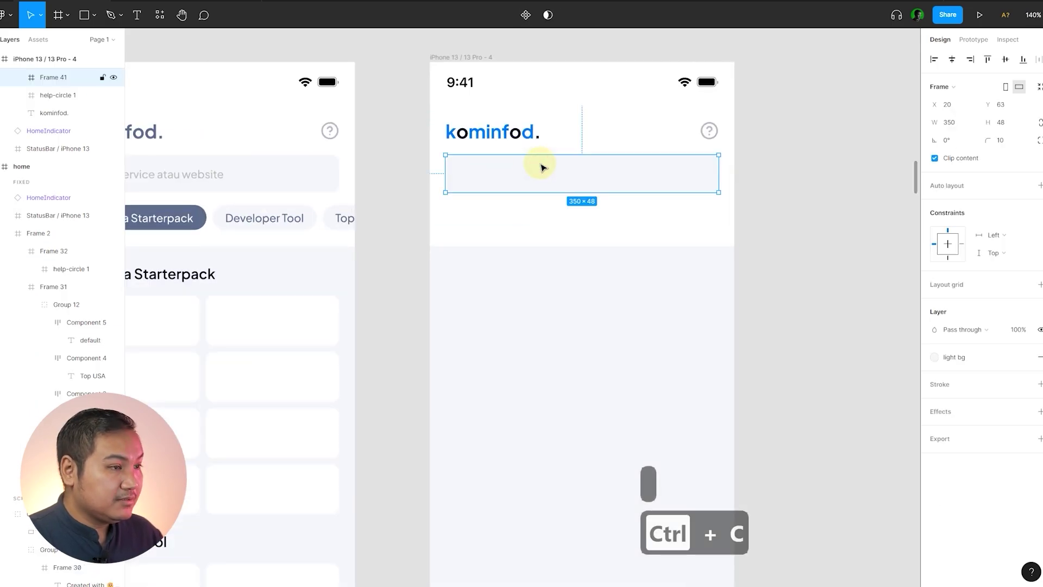
{"action": "key", "text": "ctrl+v"}
{"action": "scroll", "coordinate": [538, 163], "scroll_direction": "up", "scroll_amount": 4}
{"action": "left_click_drag", "start_coordinate": [532, 183], "coordinate": [389, 184]}
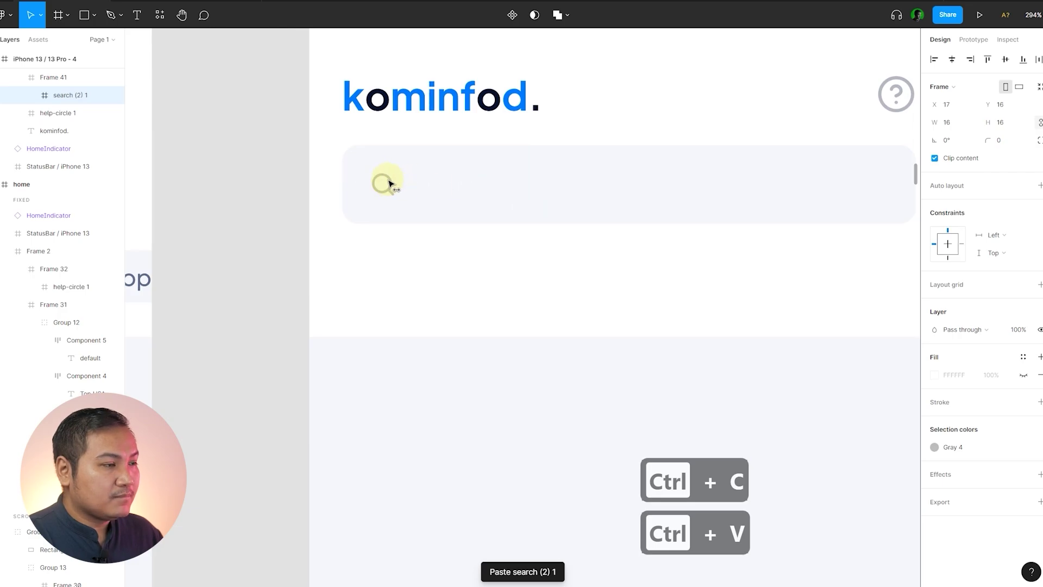
{"action": "key", "text": "Escape"}
{"action": "scroll", "coordinate": [349, 233], "scroll_direction": "down", "scroll_amount": 5}
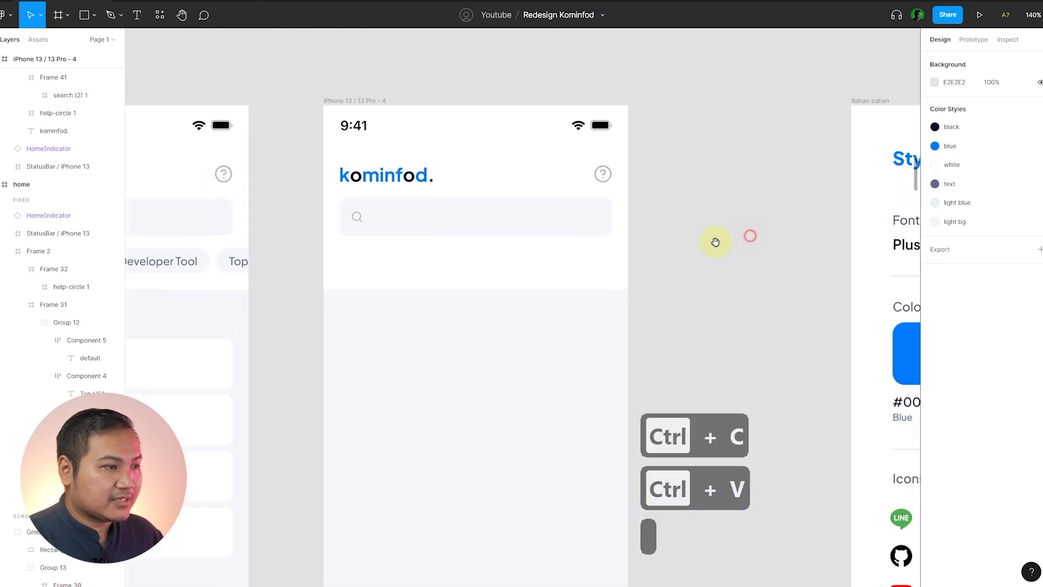
{"action": "scroll", "coordinate": [359, 188], "scroll_direction": "up", "scroll_amount": 3}
{"action": "left_click", "coordinate": [357, 187]}
{"action": "key", "text": "Escape"}
{"action": "scroll", "coordinate": [388, 226], "scroll_direction": "down", "scroll_amount": 3}
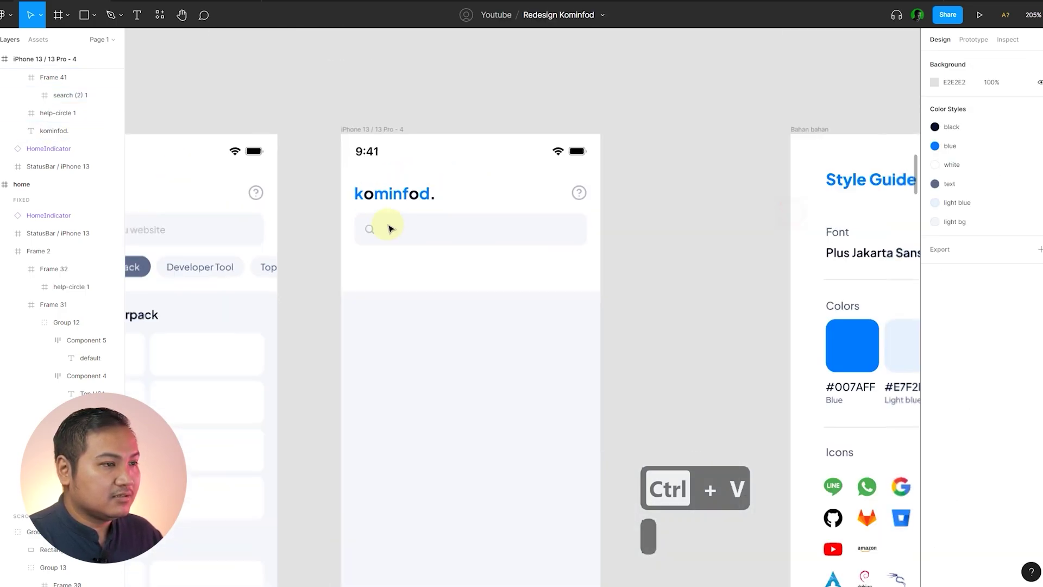
- Duplicate the style guide's "Font" text into the new search bar and set its font size to 14
{"action": "scroll", "coordinate": [723, 222], "scroll_direction": "left", "scroll_amount": 1}
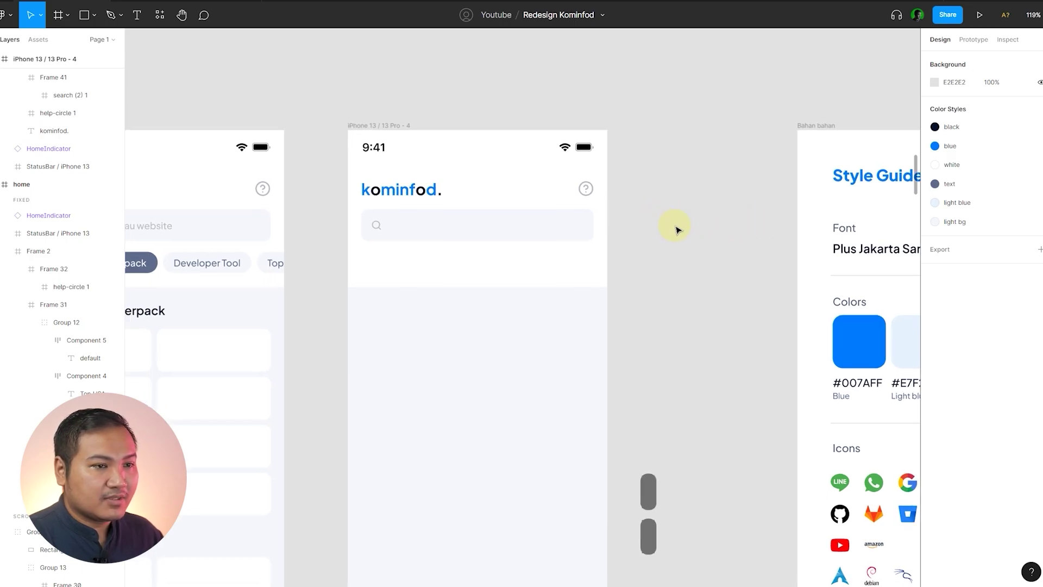
{"action": "left_click", "coordinate": [851, 227]}
{"action": "left_click_drag", "start_coordinate": [852, 232], "coordinate": [465, 227]}
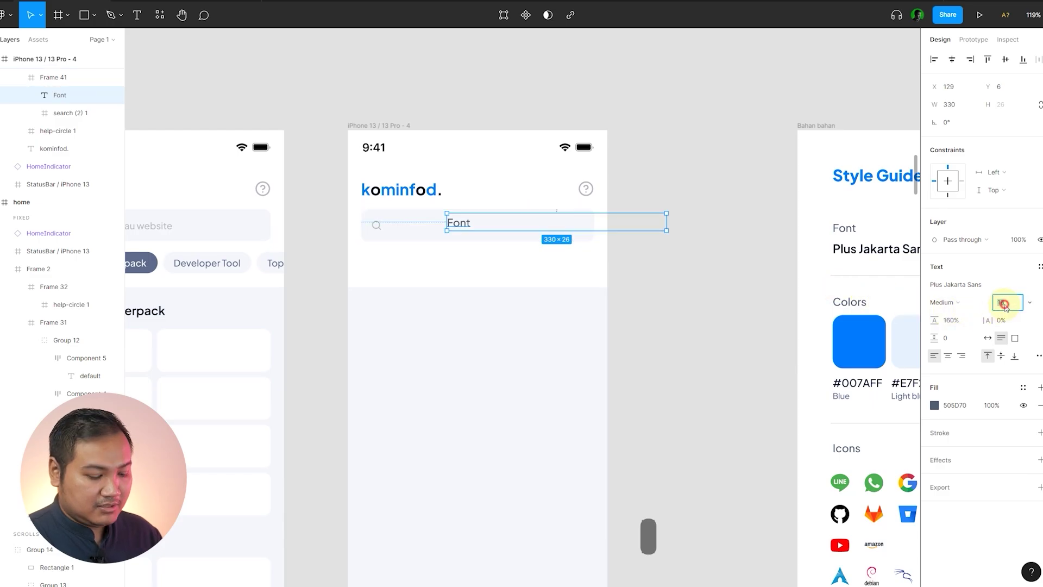
{"action": "type", "text": "14"}
{"action": "key", "text": "Return"}
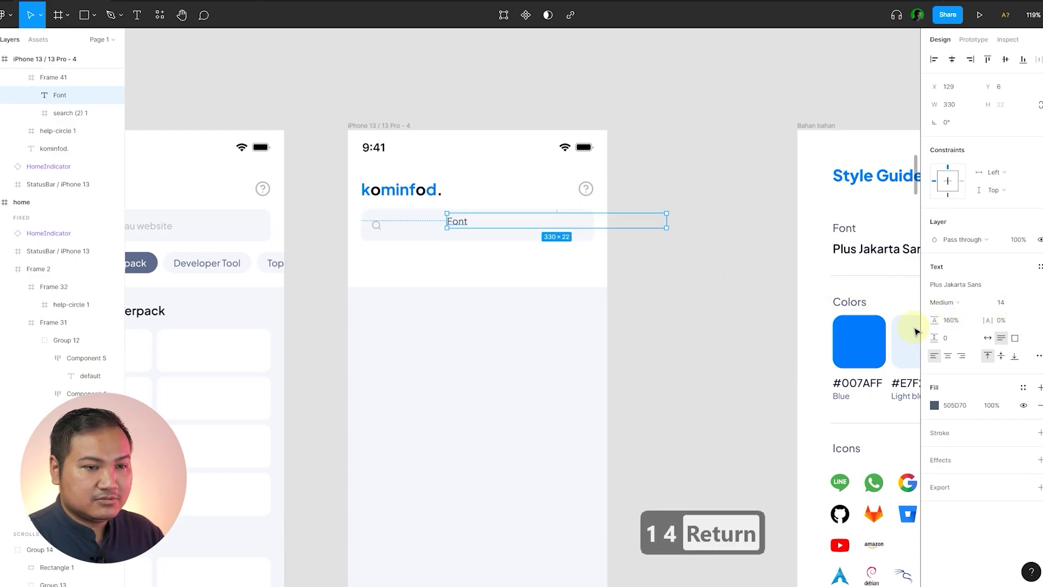
- Check the home screen's placeholder styling, then give the new search bar's "Font" text the "text" color style and 50% layer opacity
{"action": "left_click", "coordinate": [645, 282]}
{"action": "scroll", "coordinate": [366, 256], "scroll_direction": "left", "scroll_amount": 5}
{"action": "left_click", "coordinate": [337, 232]}
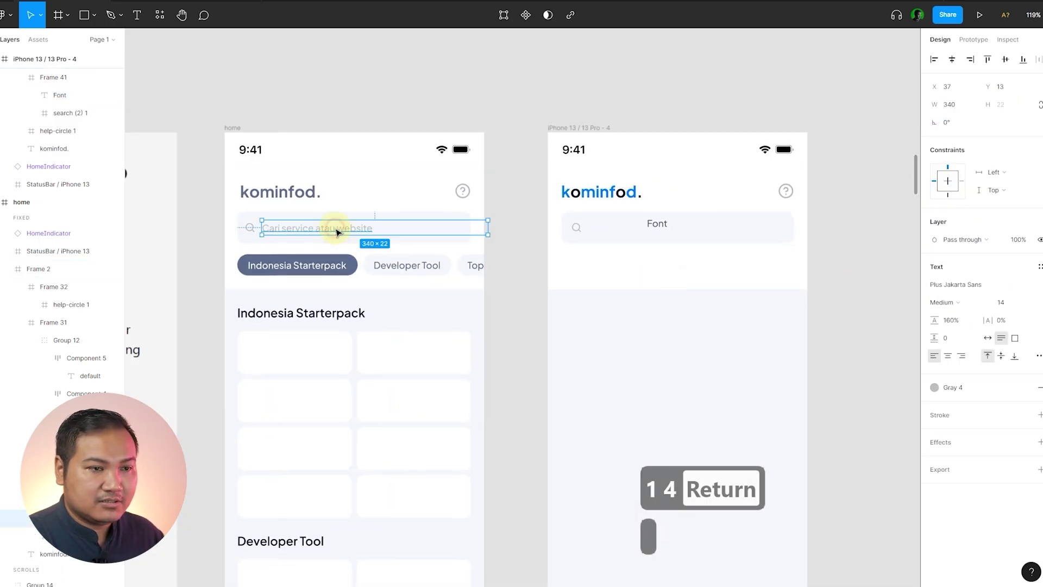
{"action": "left_click", "coordinate": [826, 268]}
{"action": "scroll", "coordinate": [826, 268], "scroll_direction": "up", "scroll_amount": 3}
{"action": "left_click", "coordinate": [546, 237]}
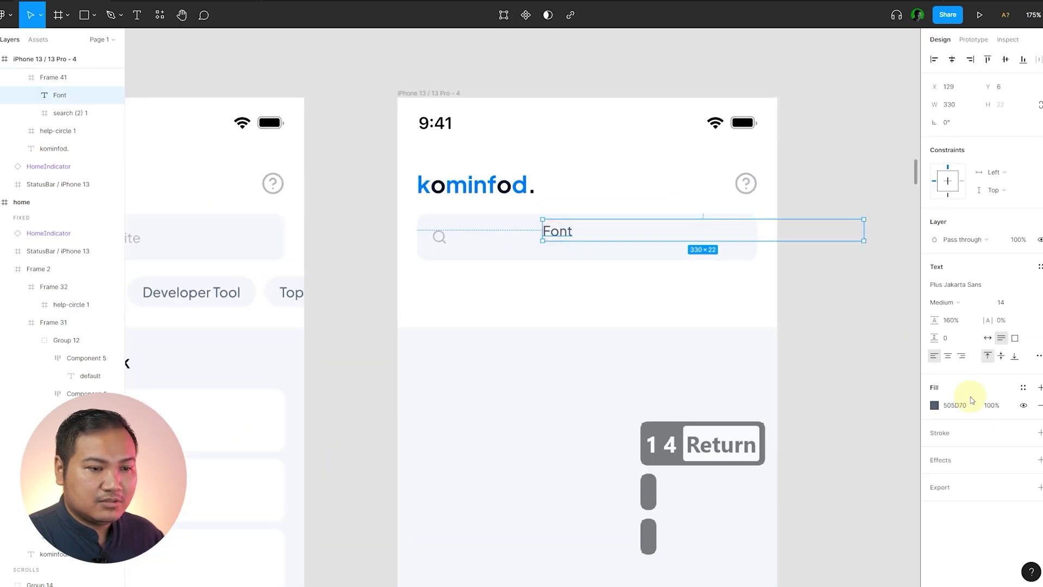
{"action": "left_click", "coordinate": [1023, 387]}
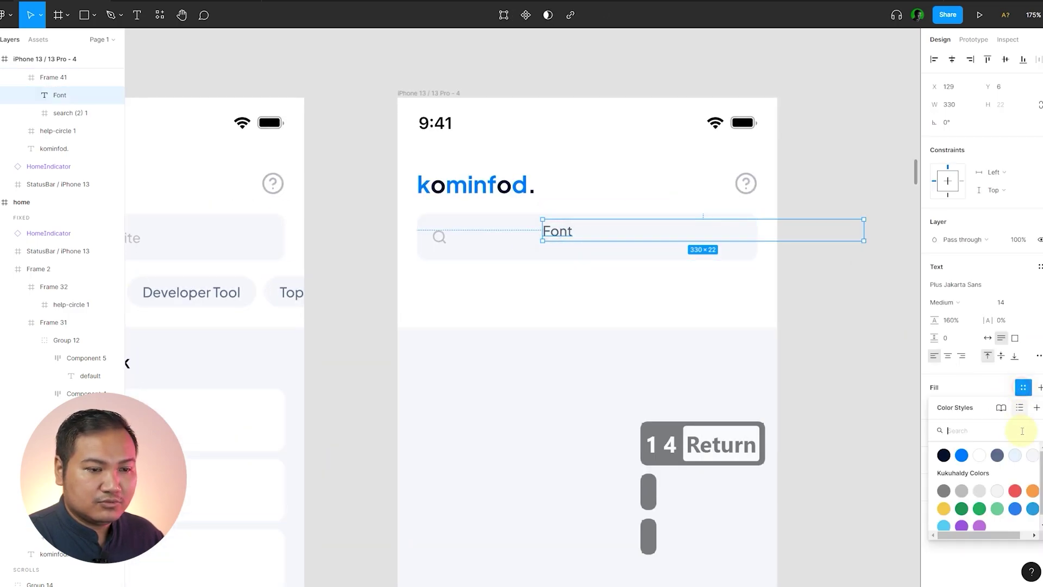
{"action": "left_click", "coordinate": [998, 456]}
{"action": "left_click", "coordinate": [1018, 240]}
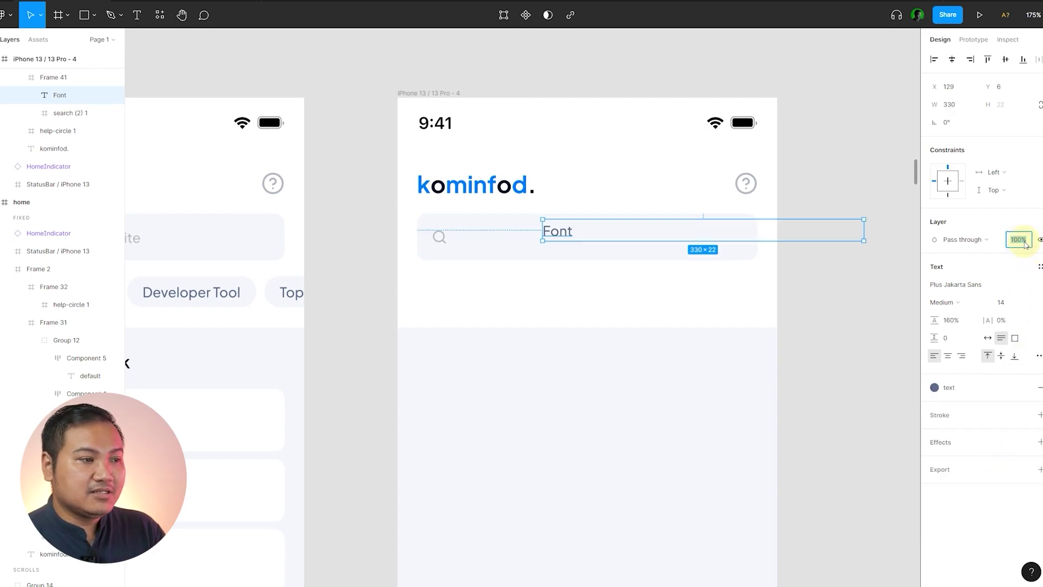
{"action": "type", "text": "50"}
{"action": "key", "text": "Return"}
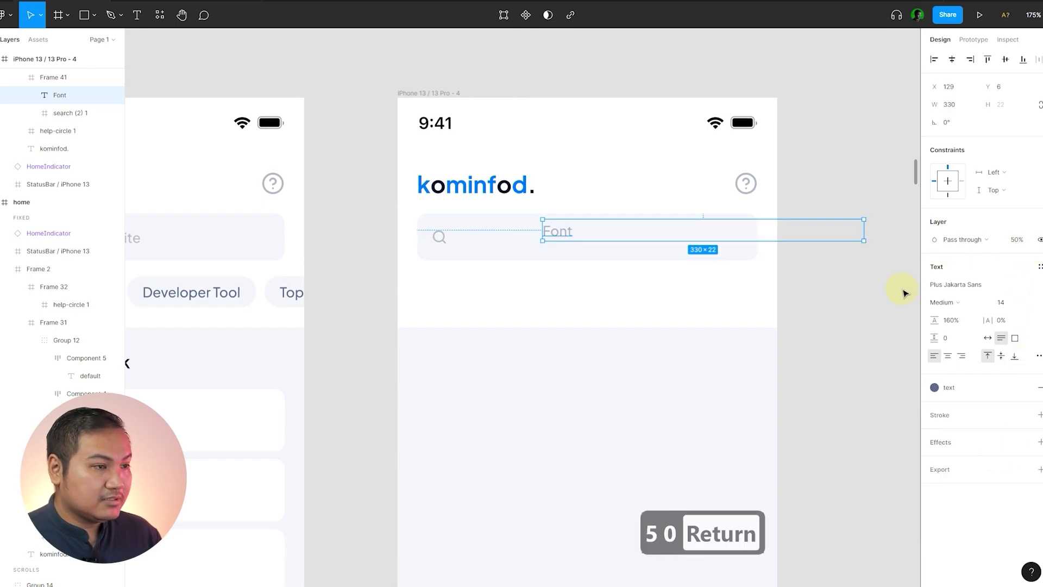
- Center the "Font" text vertically in the search bar, set it to auto width, and move it beside the search icon at X 44
{"action": "key", "text": "alt+v"}
{"action": "left_click", "coordinate": [987, 338]}
{"action": "scroll", "coordinate": [555, 238], "scroll_direction": "up", "scroll_amount": 3}
{"action": "left_click_drag", "start_coordinate": [558, 235], "coordinate": [420, 238]}
- Replace the "Font" text in the search bar with "Cari website atau service"
{"action": "double_click", "coordinate": [418, 235]}
{"action": "scroll", "coordinate": [474, 287], "scroll_direction": "down", "scroll_amount": 4}
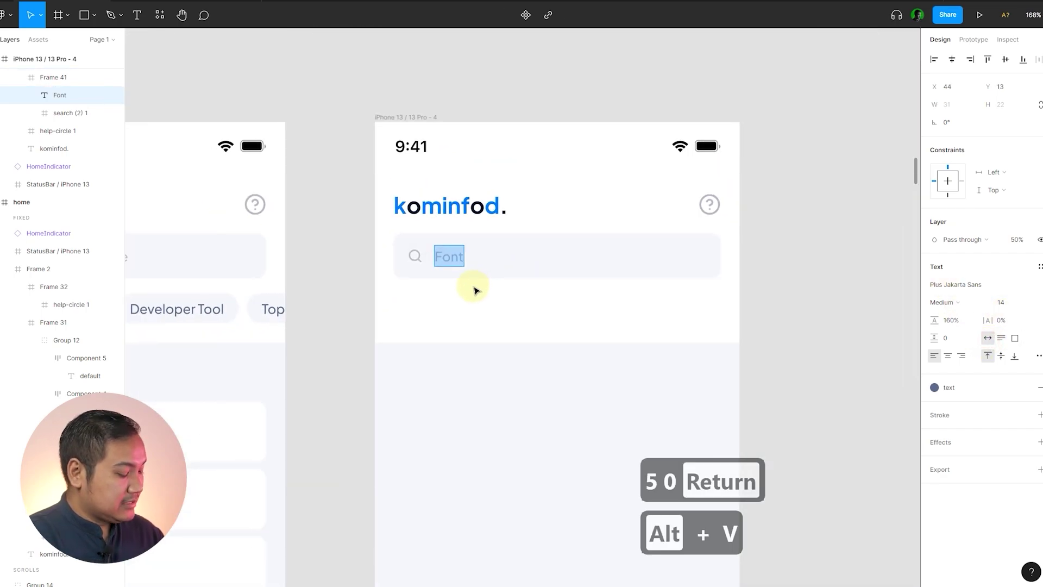
{"action": "type", "text": "Cari website"}
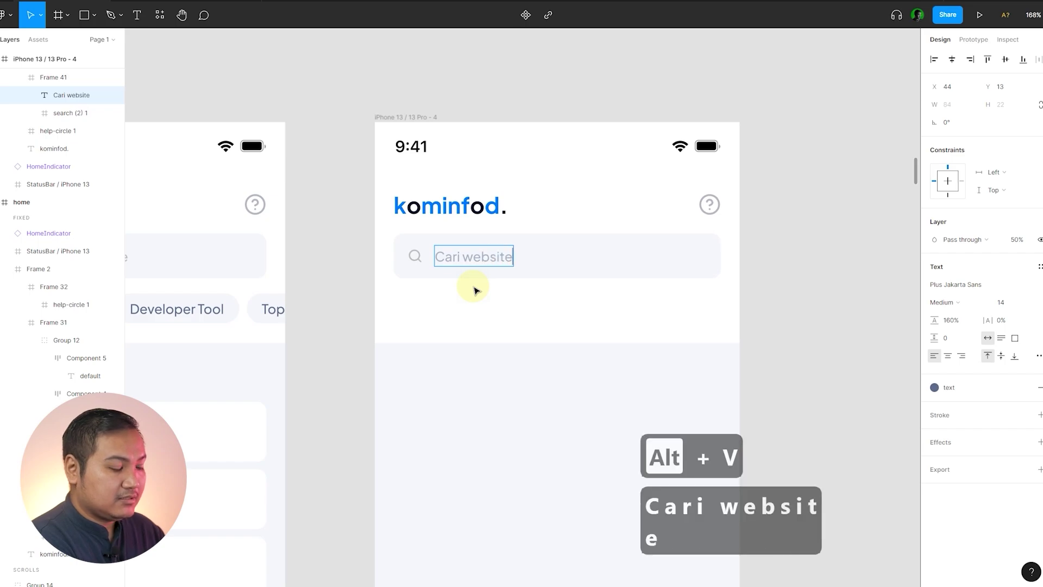
{"action": "type", "text": " atau ser"}
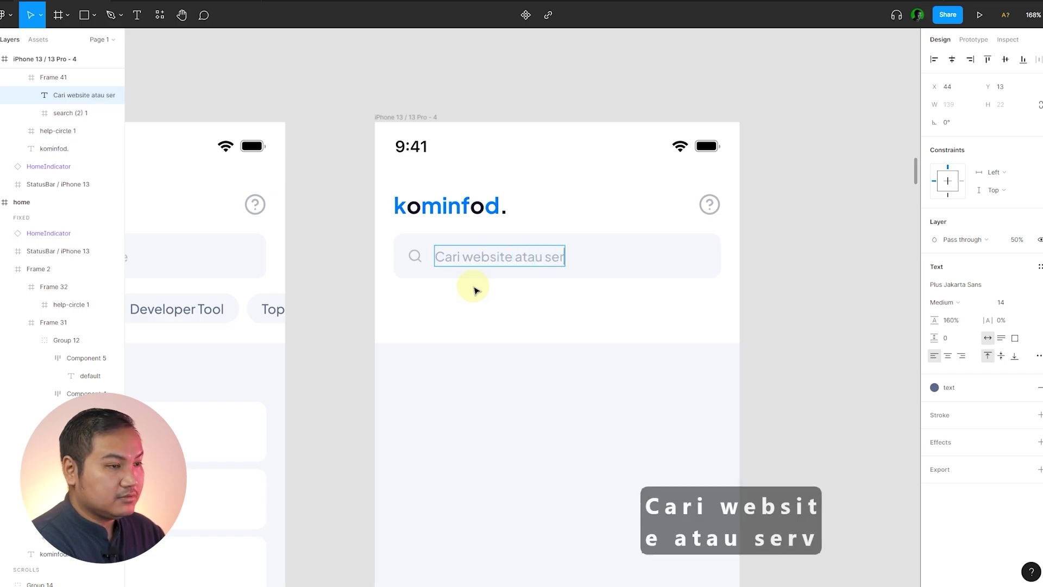
{"action": "type", "text": "vice"}
{"action": "left_click", "coordinate": [792, 252]}
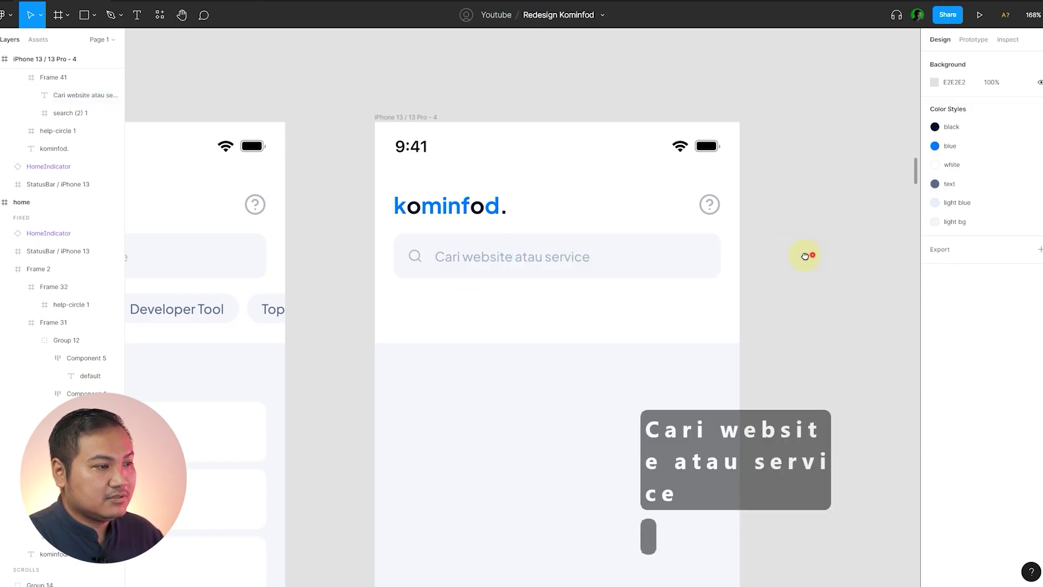
- Sample the search icon's gray BDBDBD with the eyedropper as the fill of the "Cari website atau service" text
{"action": "scroll", "coordinate": [756, 259], "scroll_direction": "down", "scroll_amount": 5}
{"action": "scroll", "coordinate": [624, 281], "scroll_direction": "up", "scroll_amount": 5}
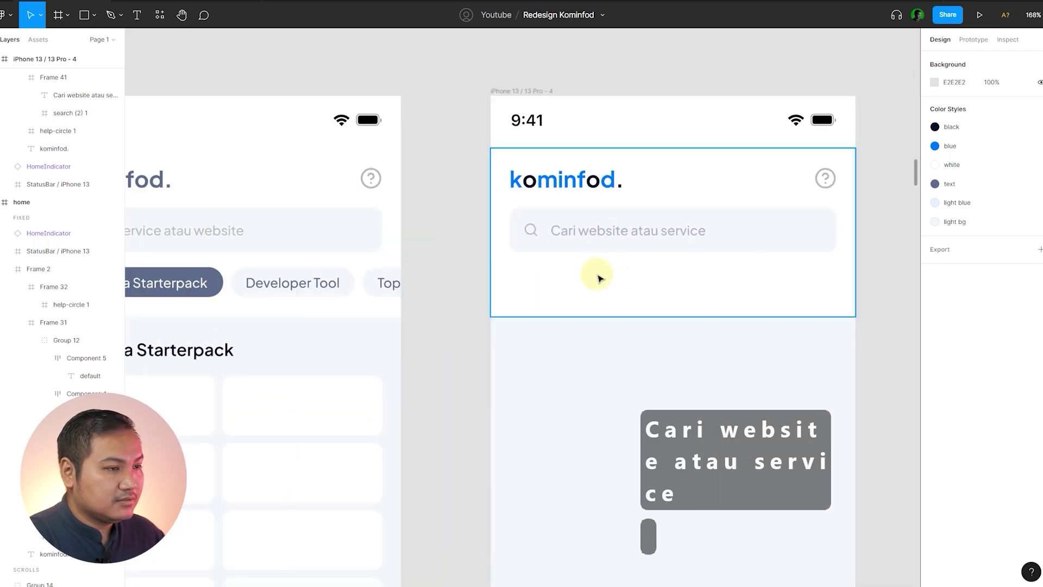
{"action": "scroll", "coordinate": [603, 277], "scroll_direction": "up", "scroll_amount": 3}
{"action": "double_click", "coordinate": [526, 226]}
{"action": "scroll", "coordinate": [585, 225], "scroll_direction": "up", "scroll_amount": 3}
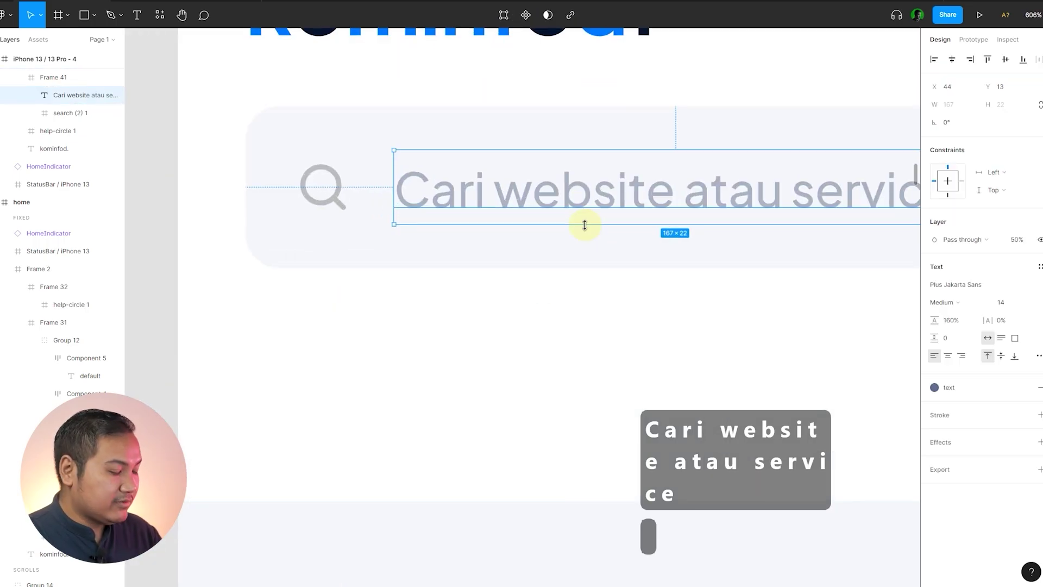
{"action": "scroll", "coordinate": [428, 210], "scroll_direction": "up", "scroll_amount": 3}
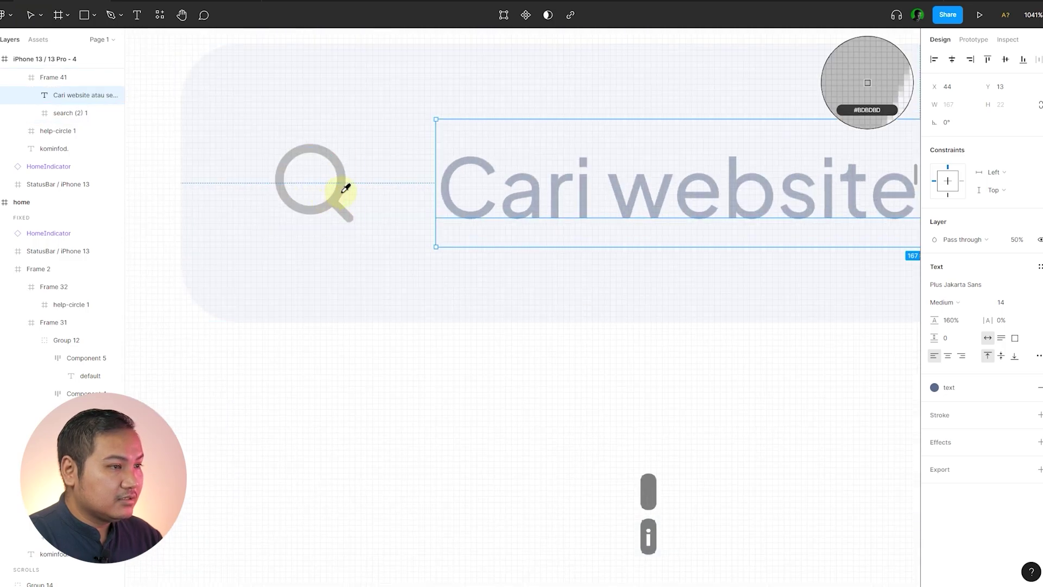
{"action": "scroll", "coordinate": [373, 214], "scroll_direction": "down", "scroll_amount": 8}
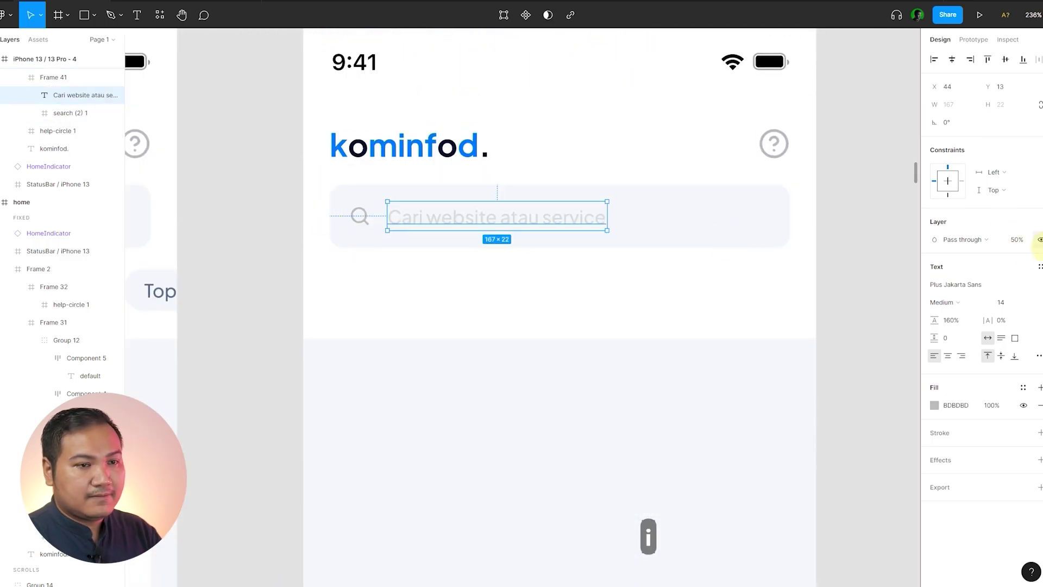
- Set the placeholder text's layer opacity to 100% and align it to the vertical center of the search bar
{"action": "type", "text": "100"}
{"action": "key", "text": "Return"}
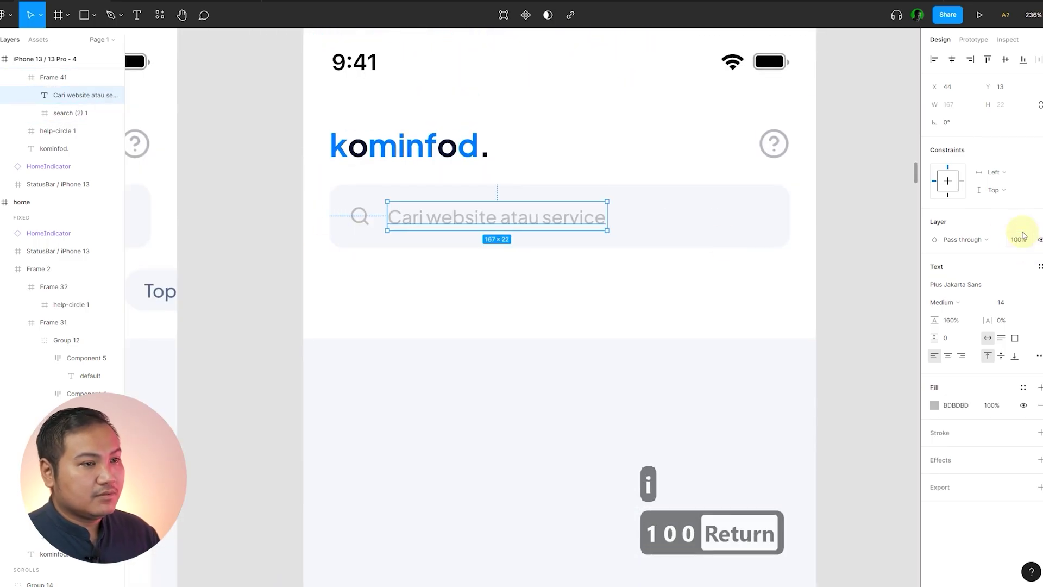
{"action": "left_click", "coordinate": [873, 291]}
{"action": "scroll", "coordinate": [766, 261], "scroll_direction": "down", "scroll_amount": 3}
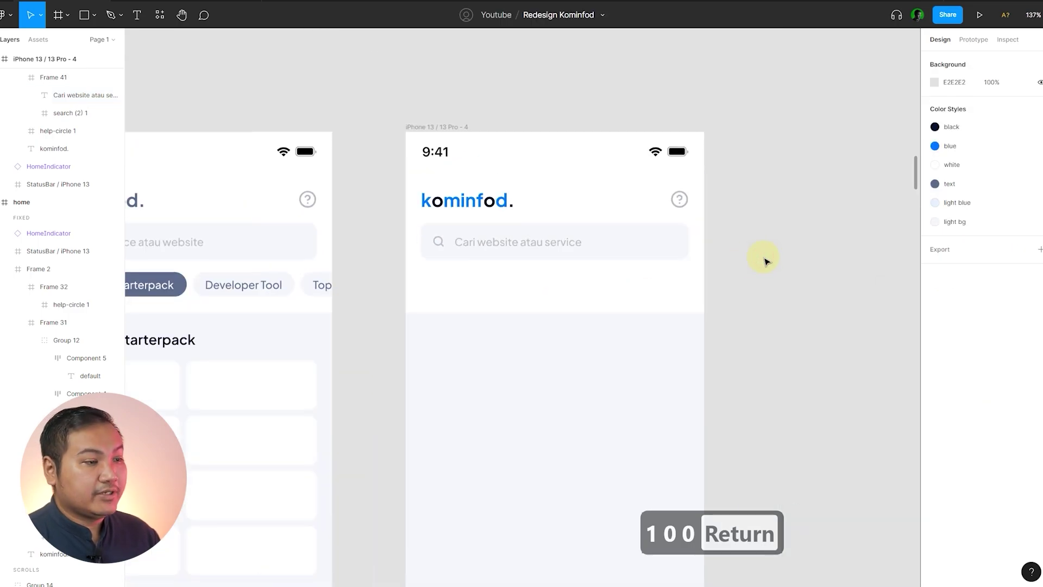
{"action": "double_click", "coordinate": [538, 244]}
{"action": "key", "text": "alt+v"}
{"action": "left_click", "coordinate": [767, 234]}
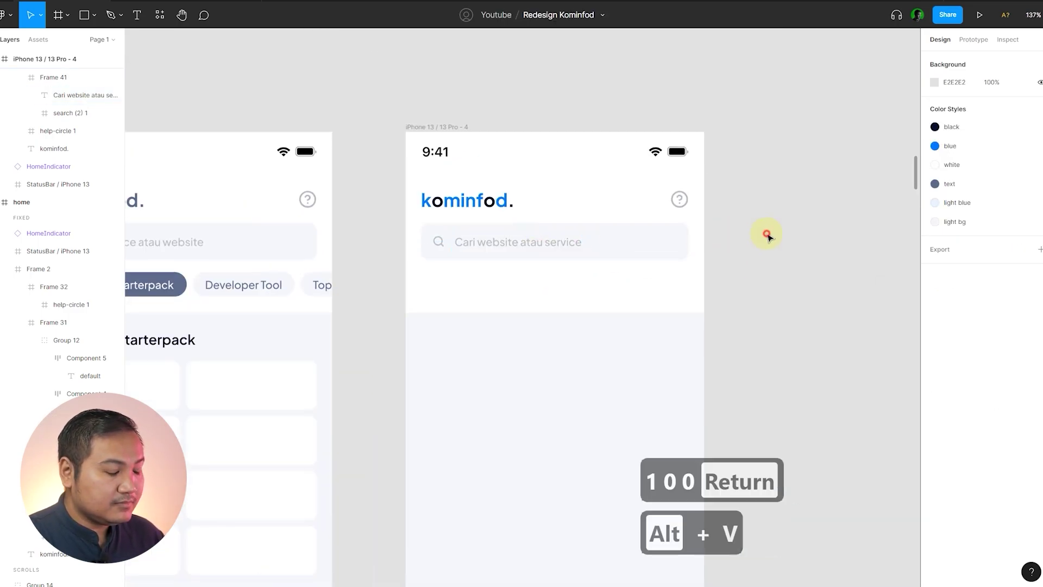
- Inspect the home frame's Indonesia Starterpack chip size and corner radius, and ungroup the chip row's frame to check its gap below the search bar
{"action": "left_click_drag", "start_coordinate": [774, 237], "coordinate": [808, 238]}
{"action": "scroll", "coordinate": [760, 245], "scroll_direction": "down", "scroll_amount": 5, "text": "ctrl"}
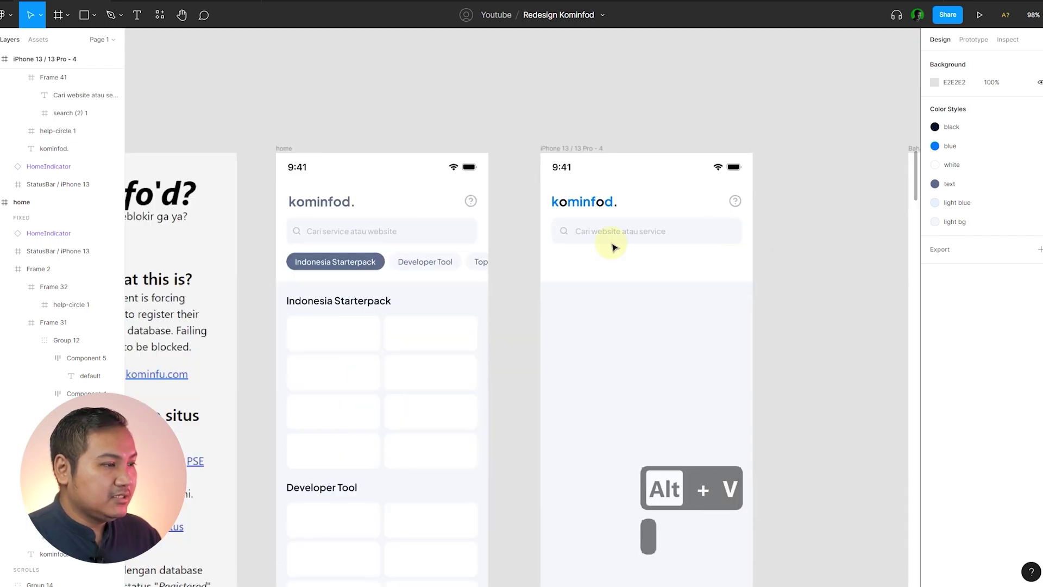
{"action": "scroll", "coordinate": [370, 260], "scroll_direction": "up", "scroll_amount": 5, "text": "ctrl"}
{"action": "left_click", "coordinate": [375, 256]}
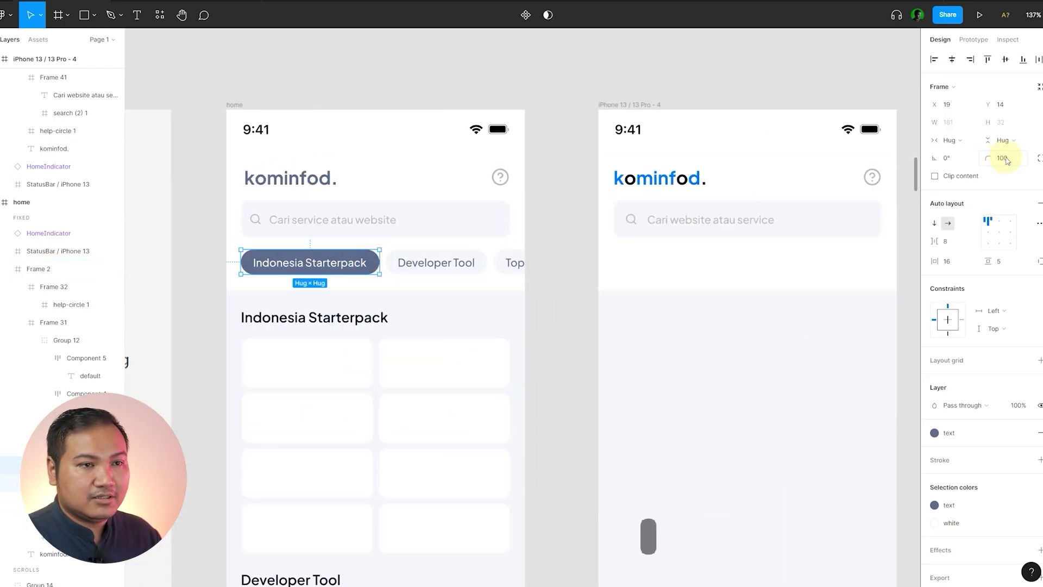
{"action": "left_click", "coordinate": [339, 230], "text": "shift"}
{"action": "key", "text": "ctrl+shift+g"}
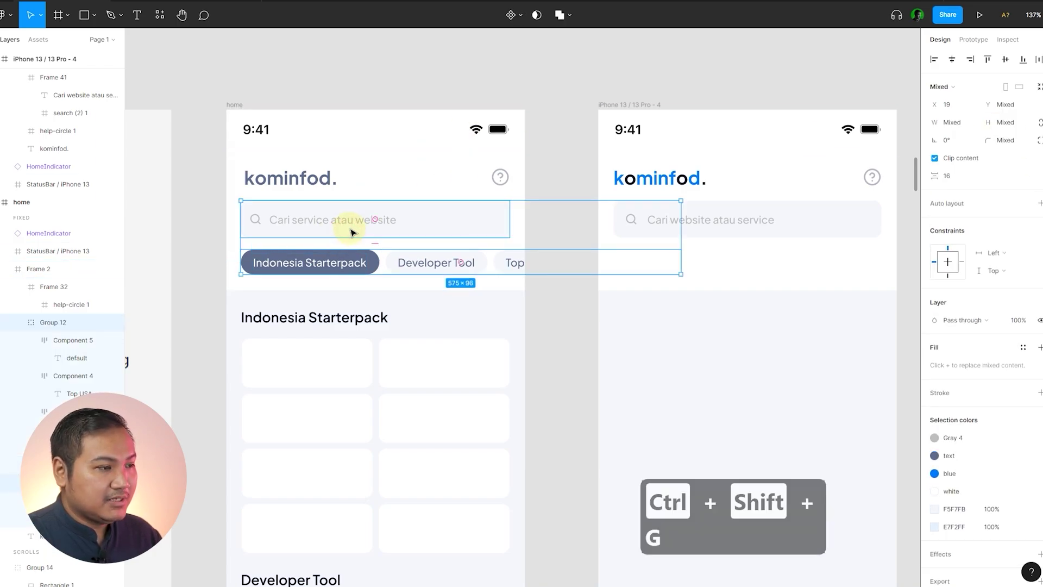
{"action": "left_click", "coordinate": [575, 336]}
{"action": "left_click_drag", "start_coordinate": [575, 336], "coordinate": [447, 338]}
{"action": "left_click", "coordinate": [247, 264], "text": "ctrl"}
{"action": "left_click", "coordinate": [408, 272]}
{"action": "left_click_drag", "start_coordinate": [433, 272], "coordinate": [393, 278]}
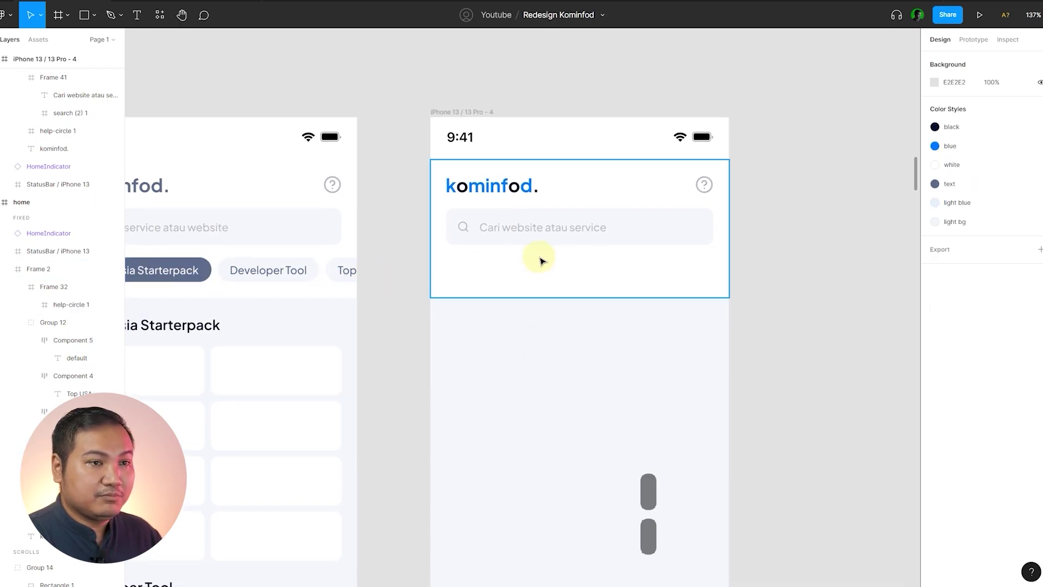
- Draw a chip frame about 131 wide below the new search bar and set its height to 32
{"action": "key", "text": "f"}
{"action": "scroll", "coordinate": [565, 261], "scroll_direction": "up", "scroll_amount": 3}
{"action": "left_click_drag", "start_coordinate": [396, 252], "coordinate": [542, 287]}
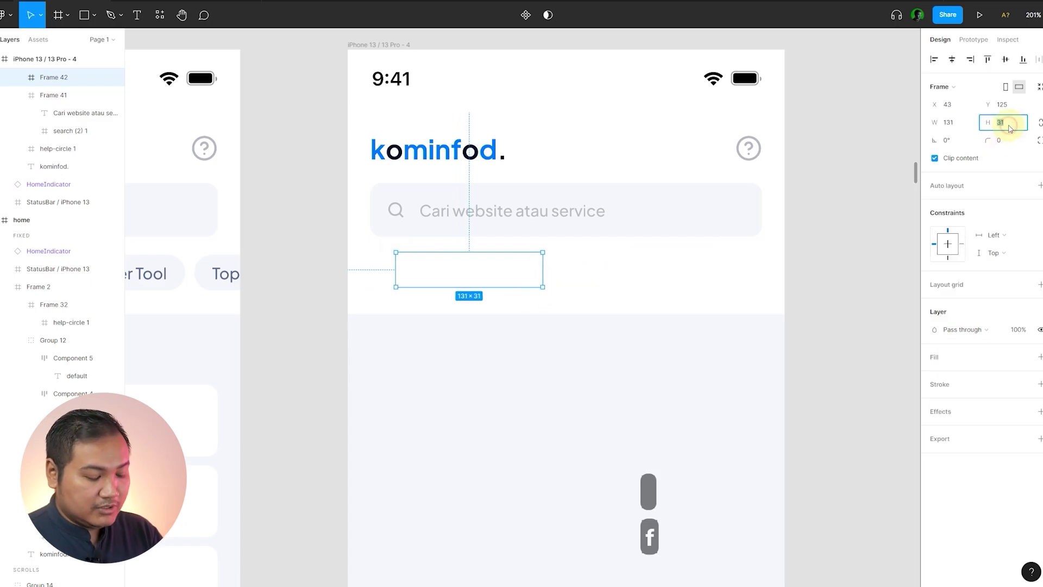
{"action": "type", "text": "32"}
{"action": "key", "text": "Return"}
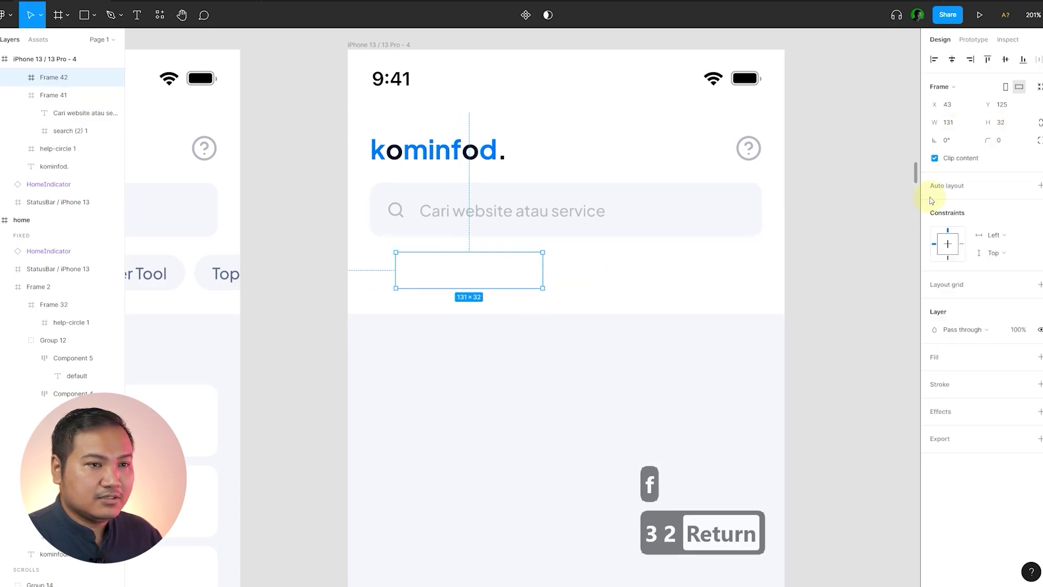
- Give the new chip frame a corner radius of 100 and fill it with the "blue" color style
{"action": "type", "text": "100"}
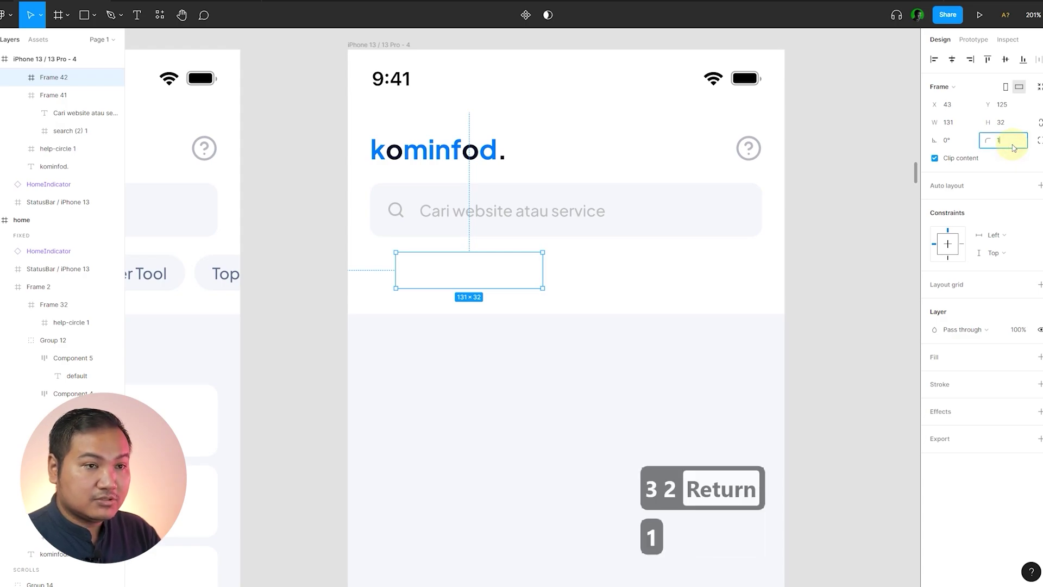
{"action": "key", "text": "Return"}
{"action": "left_click", "coordinate": [1039, 357]}
{"action": "left_click", "coordinate": [1022, 357]}
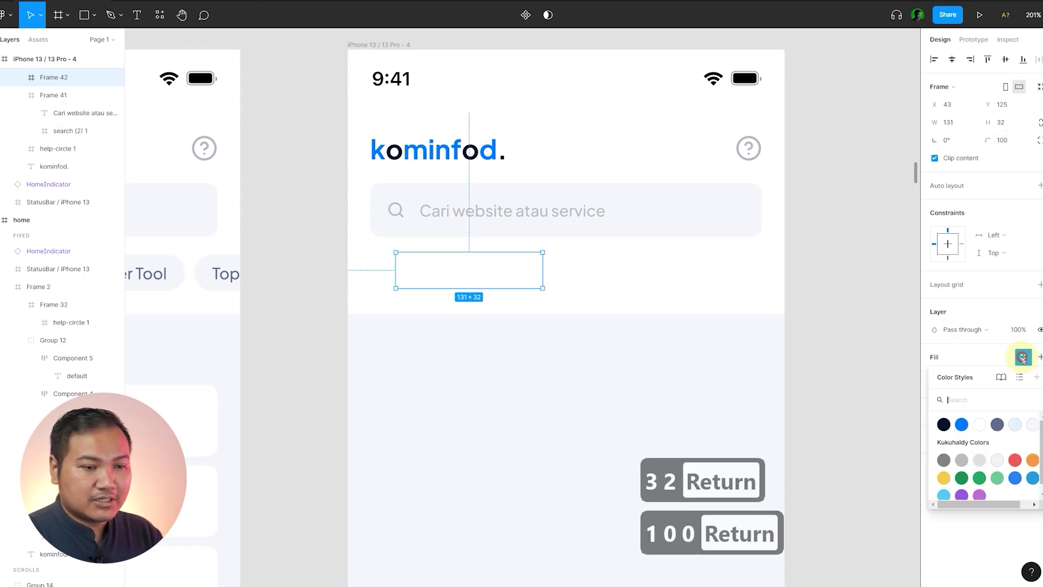
{"action": "left_click", "coordinate": [963, 429]}
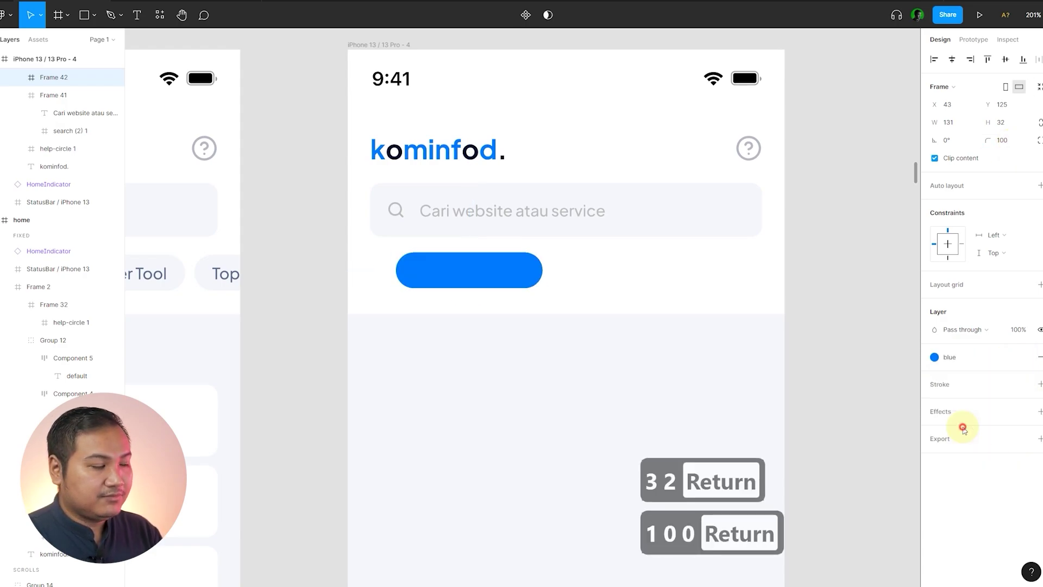
- Left-align the blue chip with the search bar and set the vertical spacing between them to 16
{"action": "left_click", "coordinate": [536, 217], "text": "shift"}
{"action": "key", "text": "alt+a"}
{"action": "left_click", "coordinate": [449, 273]}
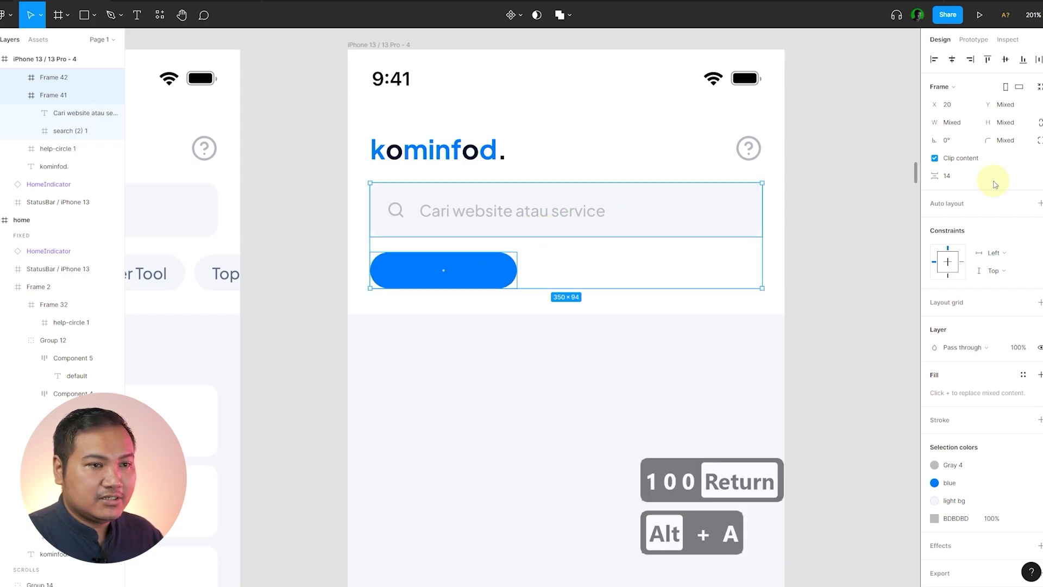
{"action": "left_click", "coordinate": [973, 174]}
{"action": "type", "text": "16"}
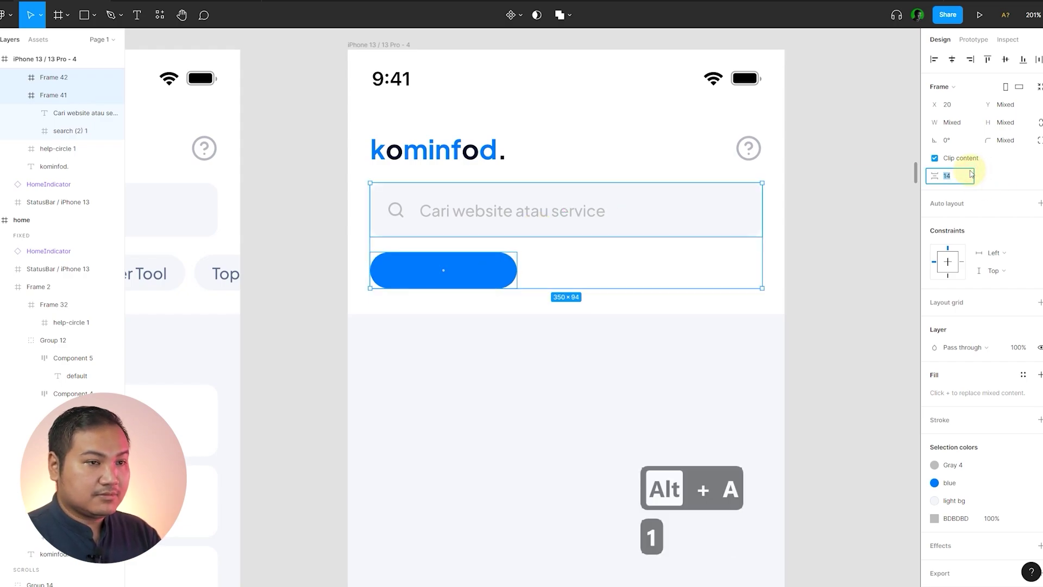
{"action": "key", "text": "Return"}
{"action": "left_click", "coordinate": [856, 215]}
- Copy the "Cari website atau service" text into the blue chip and align it to the chip's vertical center
{"action": "scroll", "coordinate": [822, 231], "scroll_direction": "down", "scroll_amount": 4}
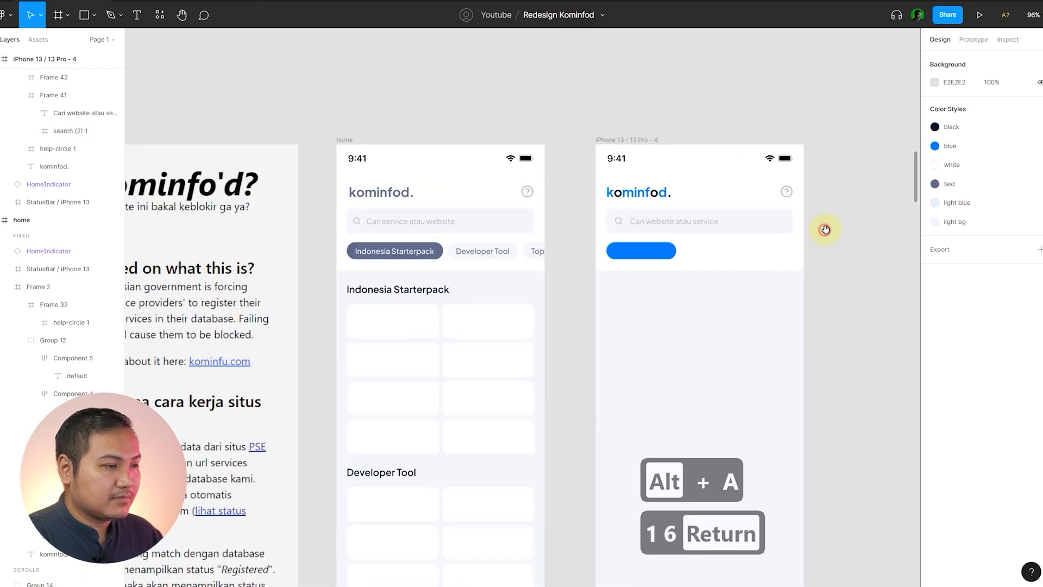
{"action": "left_click_drag", "start_coordinate": [823, 229], "coordinate": [806, 247]}
{"action": "scroll", "coordinate": [806, 247], "scroll_direction": "up", "scroll_amount": 1}
{"action": "left_click", "coordinate": [497, 294]}
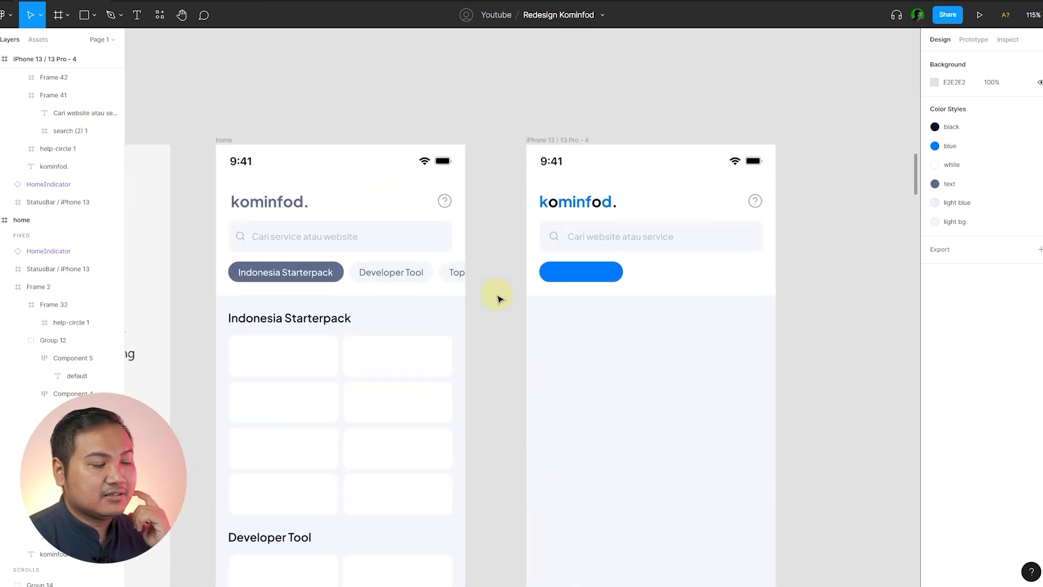
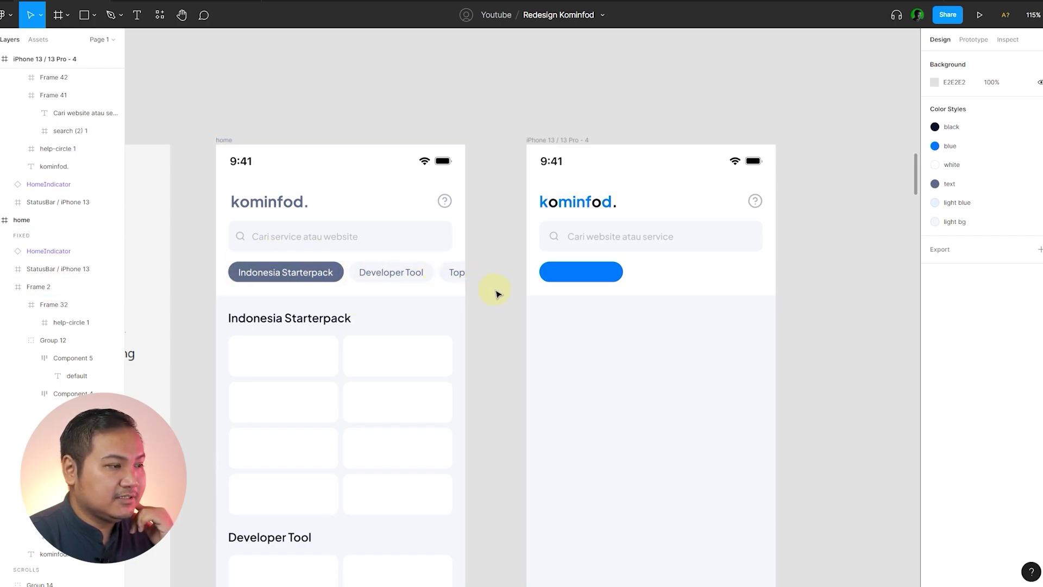
{"action": "scroll", "coordinate": [559, 289], "scroll_direction": "up", "scroll_amount": 5}
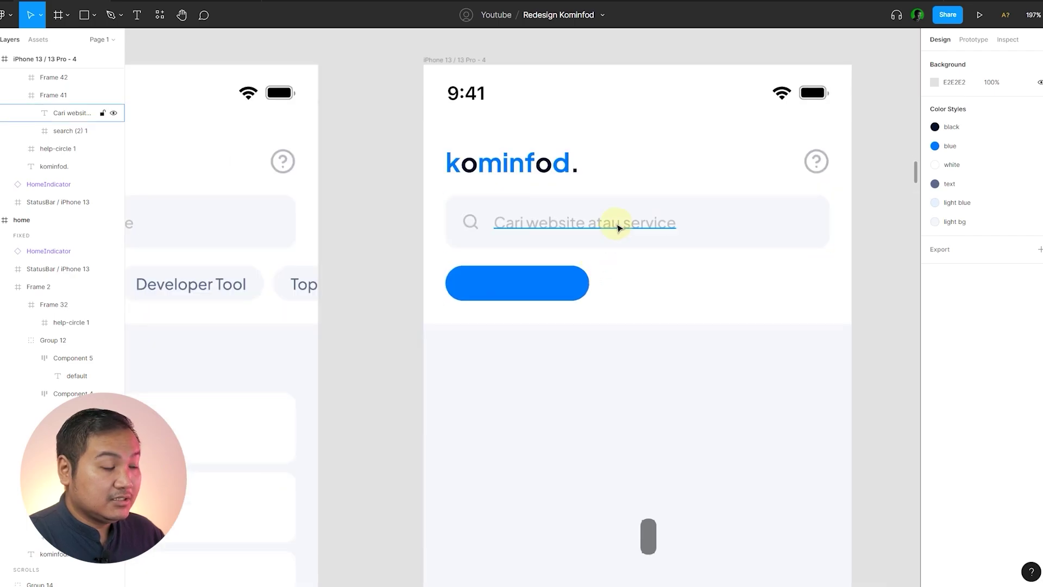
{"action": "left_click", "coordinate": [612, 224], "text": "ctrl"}
{"action": "key", "text": "ctrl+c"}
{"action": "left_click", "coordinate": [572, 280]}
{"action": "key", "text": "ctrl+v"}
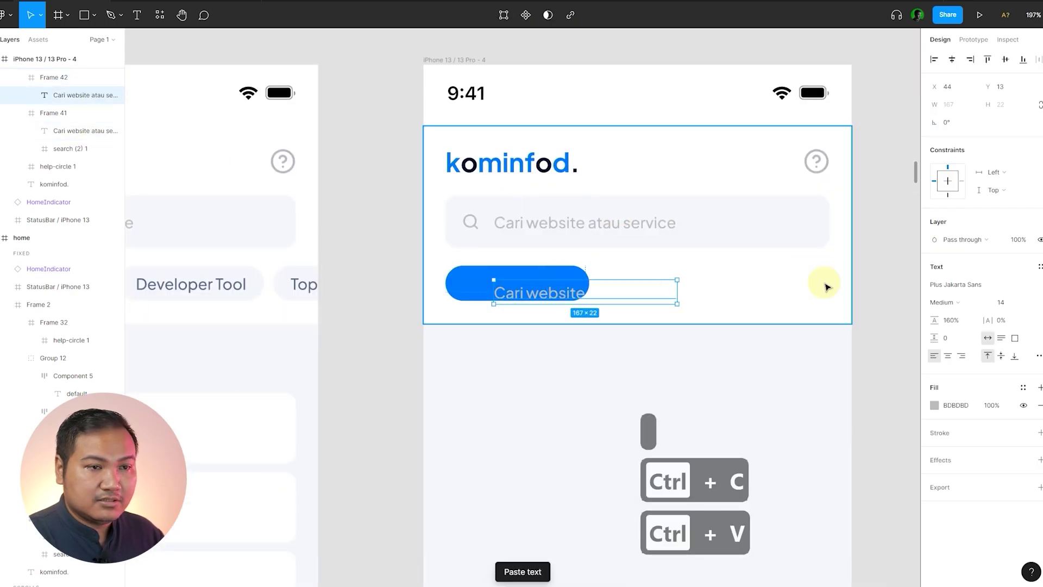
{"action": "key", "text": "alt+v"}
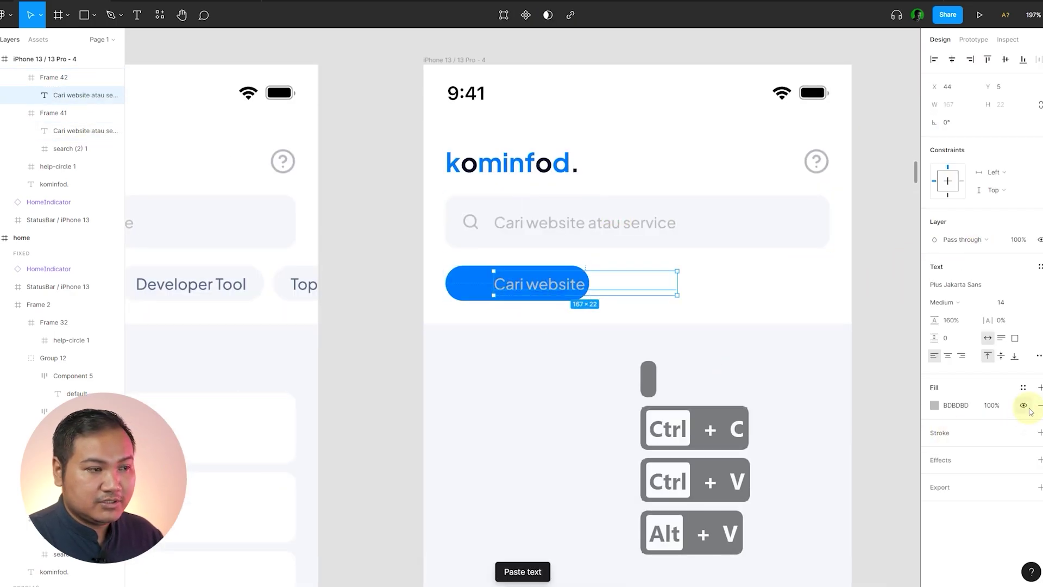
- Apply the "white" color style to the text inside the blue chip
{"action": "left_click", "coordinate": [1023, 387]}
{"action": "left_click", "coordinate": [978, 457]}
{"action": "left_click", "coordinate": [360, 298]}
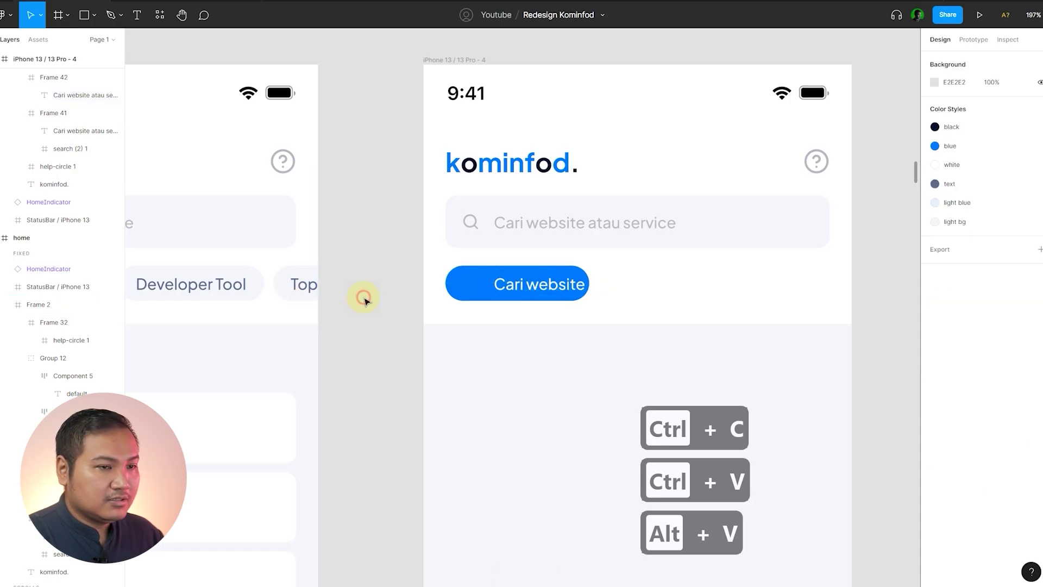
- Replace the text inside the blue chip with "Indonesia Starterpack"
{"action": "scroll", "coordinate": [360, 298], "scroll_direction": "down", "scroll_amount": 5}
{"action": "left_click", "coordinate": [251, 288]}
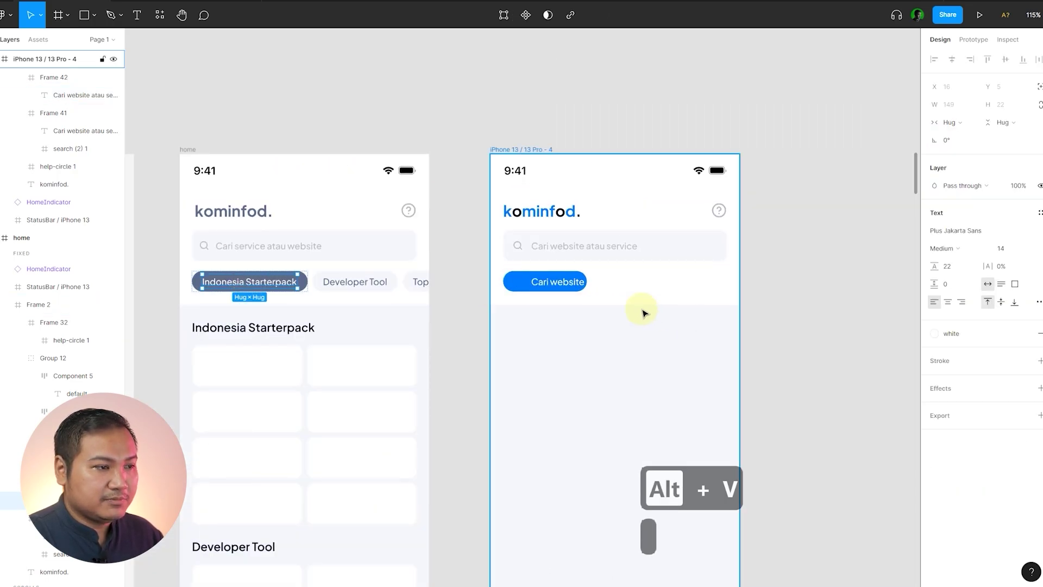
{"action": "scroll", "coordinate": [642, 310], "scroll_direction": "up", "scroll_amount": 5}
{"action": "left_click", "coordinate": [536, 271]}
{"action": "scroll", "coordinate": [389, 300], "scroll_direction": "down", "scroll_amount": 5}
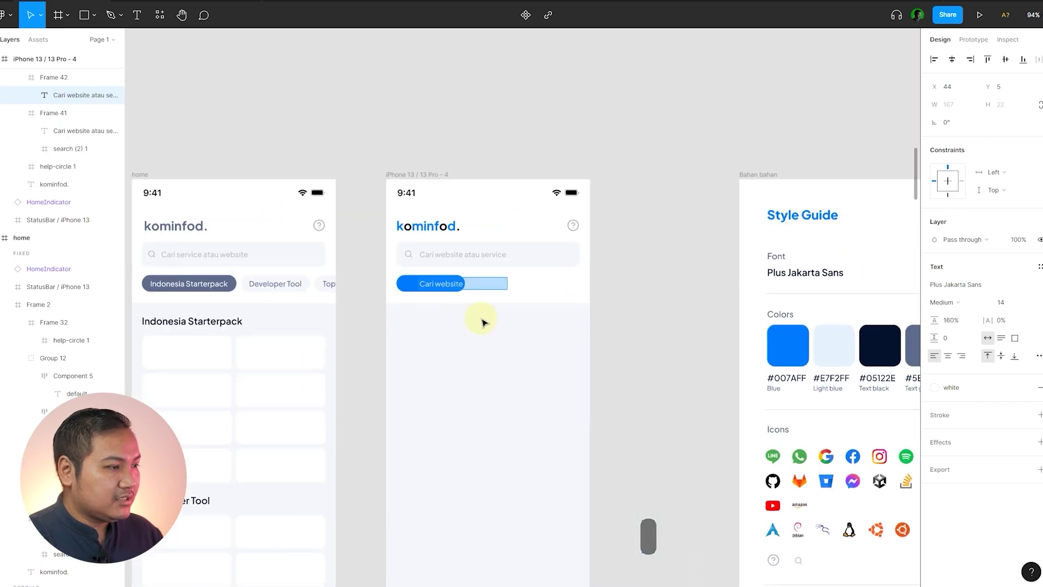
{"action": "type", "text": "Indo"}
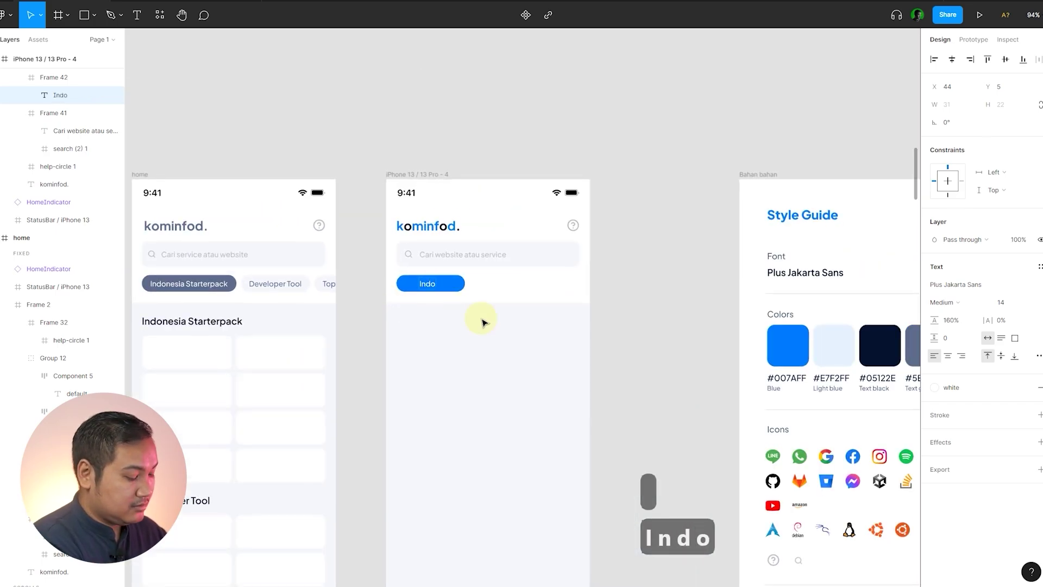
{"action": "type", "text": "nesia Starterpack"}
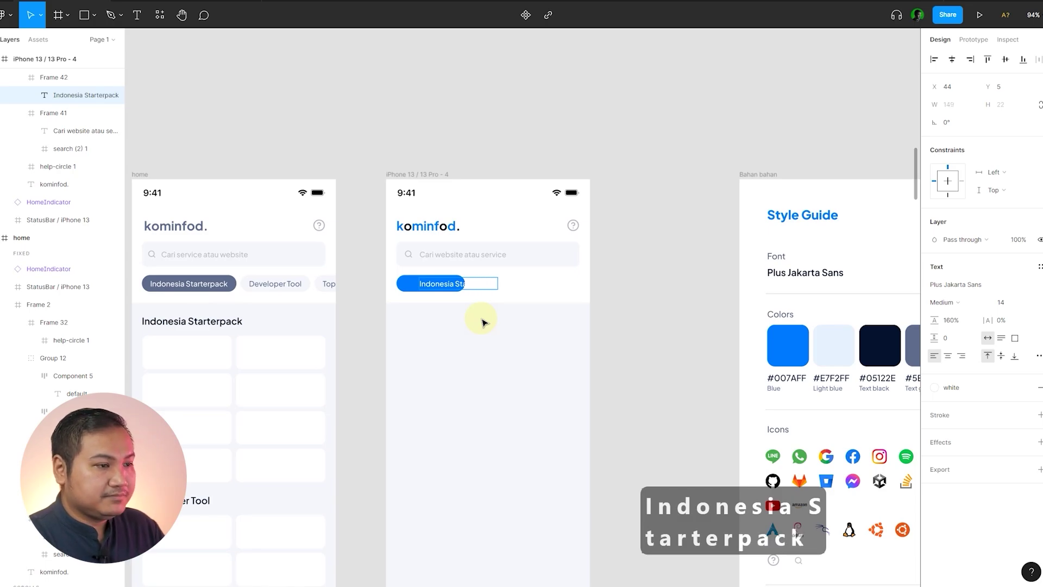
{"action": "left_click", "coordinate": [617, 293]}
- Move the blue chip out of the iPhone 13 frame onto the empty canvas between it and the style guide
{"action": "scroll", "coordinate": [628, 282], "scroll_direction": "right", "scroll_amount": 3}
{"action": "scroll", "coordinate": [531, 282], "scroll_direction": "down", "scroll_amount": 5}
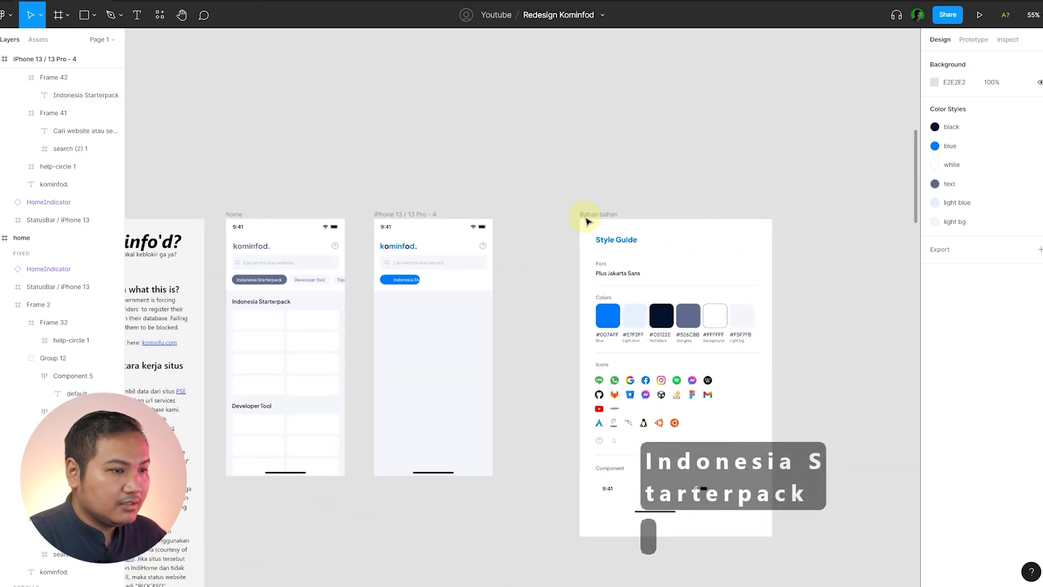
{"action": "left_click", "coordinate": [679, 216]}
{"action": "left_click", "coordinate": [508, 274]}
{"action": "scroll", "coordinate": [418, 279], "scroll_direction": "up", "scroll_amount": 5}
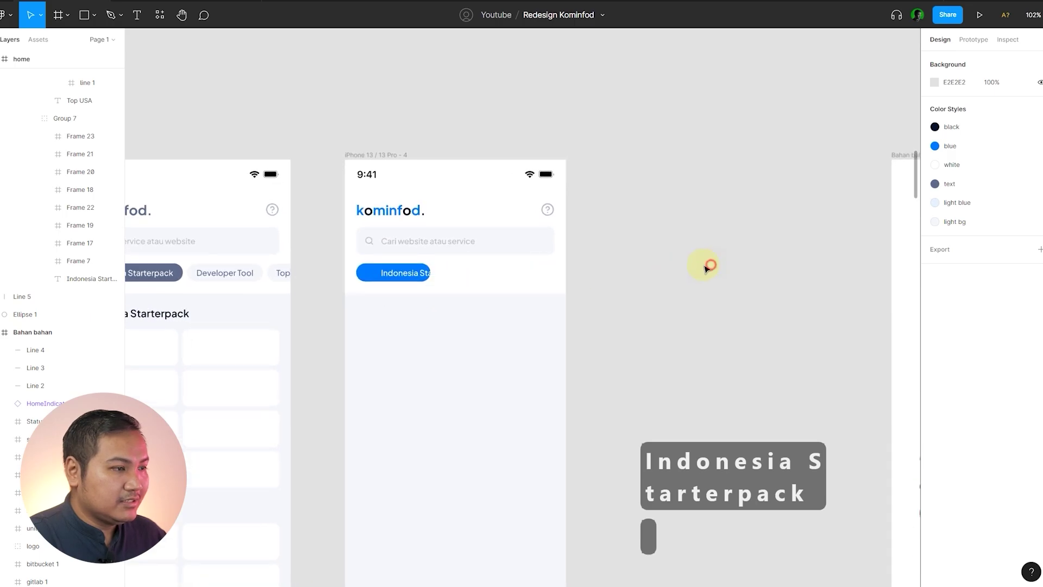
{"action": "left_click_drag", "start_coordinate": [263, 284], "coordinate": [597, 285]}
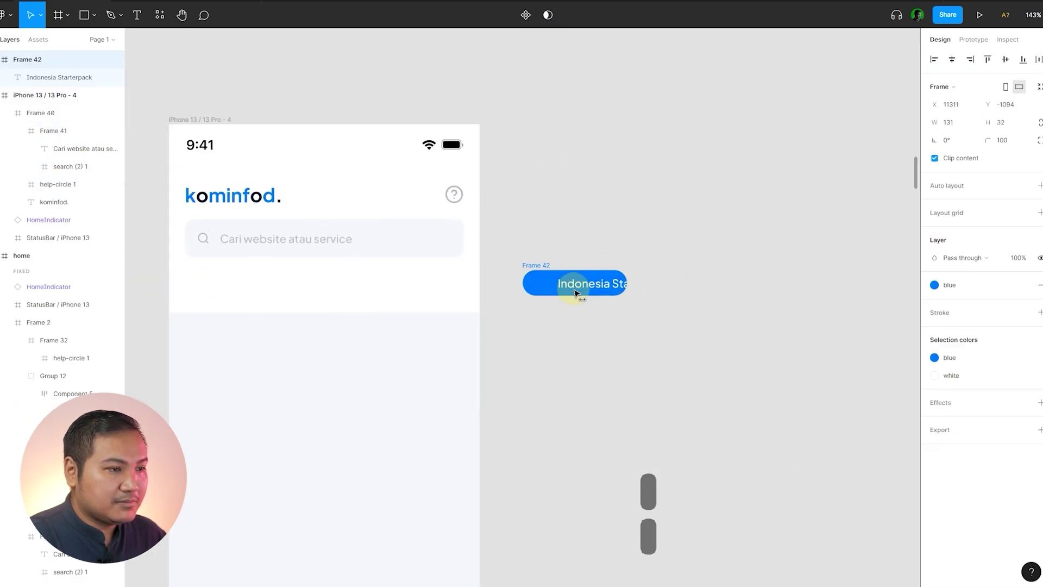
{"action": "scroll", "coordinate": [598, 245], "scroll_direction": "down", "scroll_amount": 3}
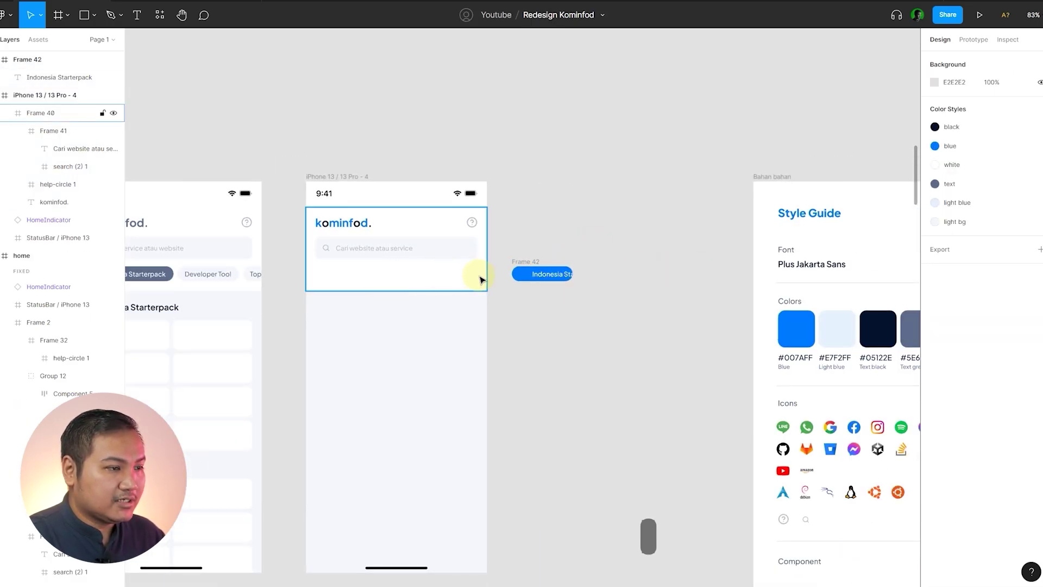
- Shift the text toward the blue chip's left edge and widen the chip to 173 × 32 so the whole label fits
{"action": "scroll", "coordinate": [505, 299], "scroll_direction": "up", "scroll_amount": 5}
{"action": "left_click", "coordinate": [389, 298]}
{"action": "left_click_drag", "start_coordinate": [378, 296], "coordinate": [337, 288]}
{"action": "left_click", "coordinate": [356, 254]}
{"action": "left_click", "coordinate": [372, 295]}
{"action": "left_click", "coordinate": [405, 240]}
{"action": "left_click", "coordinate": [294, 264]}
{"action": "left_click_drag", "start_coordinate": [417, 288], "coordinate": [473, 300]}
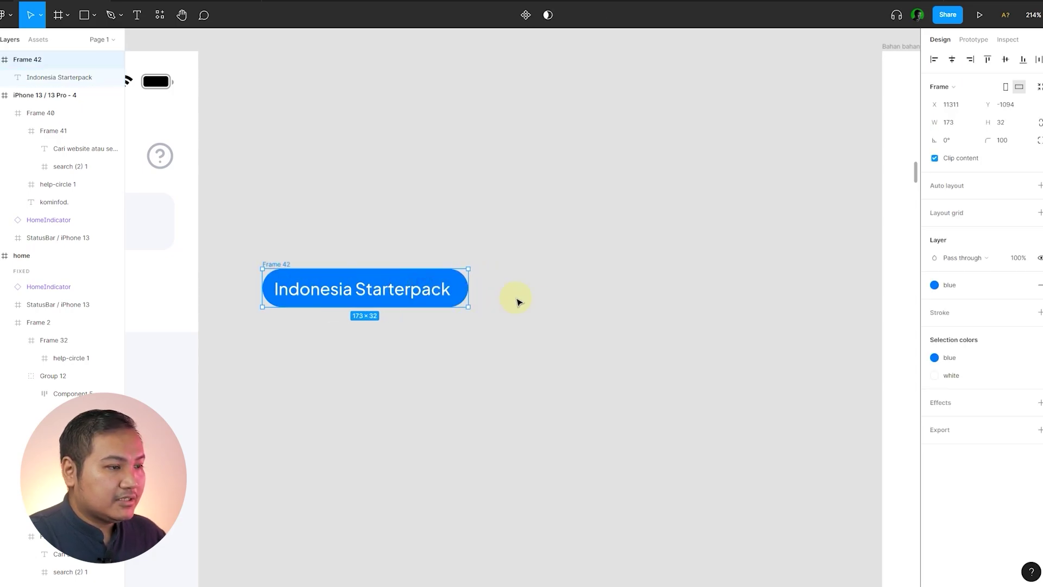
{"action": "left_click", "coordinate": [505, 302]}
{"action": "scroll", "coordinate": [543, 306], "scroll_direction": "left", "scroll_amount": 3}
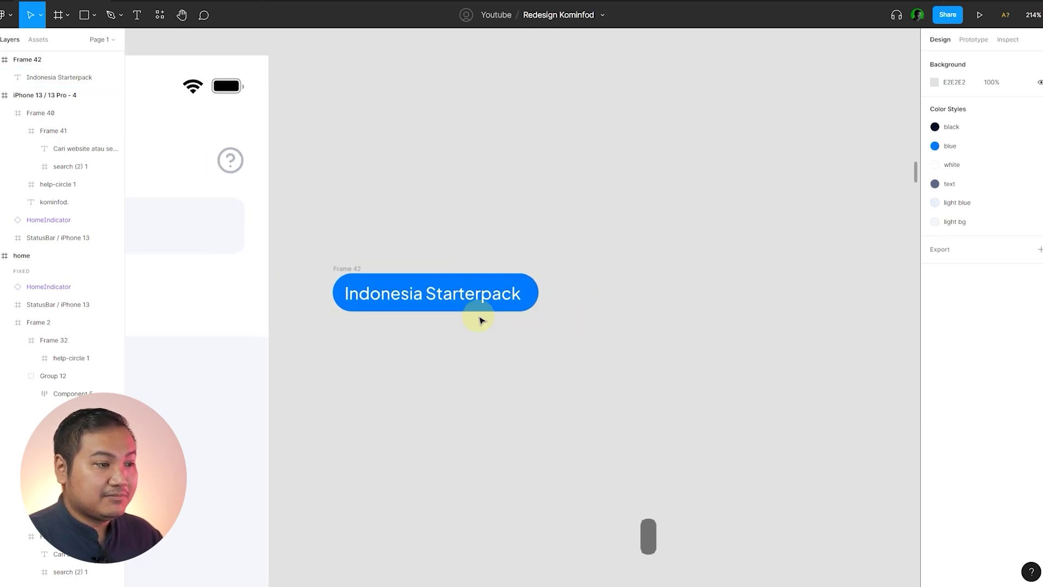
{"action": "left_click", "coordinate": [449, 300]}
{"action": "key", "text": "Right"}
{"action": "left_click", "coordinate": [648, 309]}
- Add auto layout to the blue chip and set its horizontal padding to 16
{"action": "left_click", "coordinate": [340, 271]}
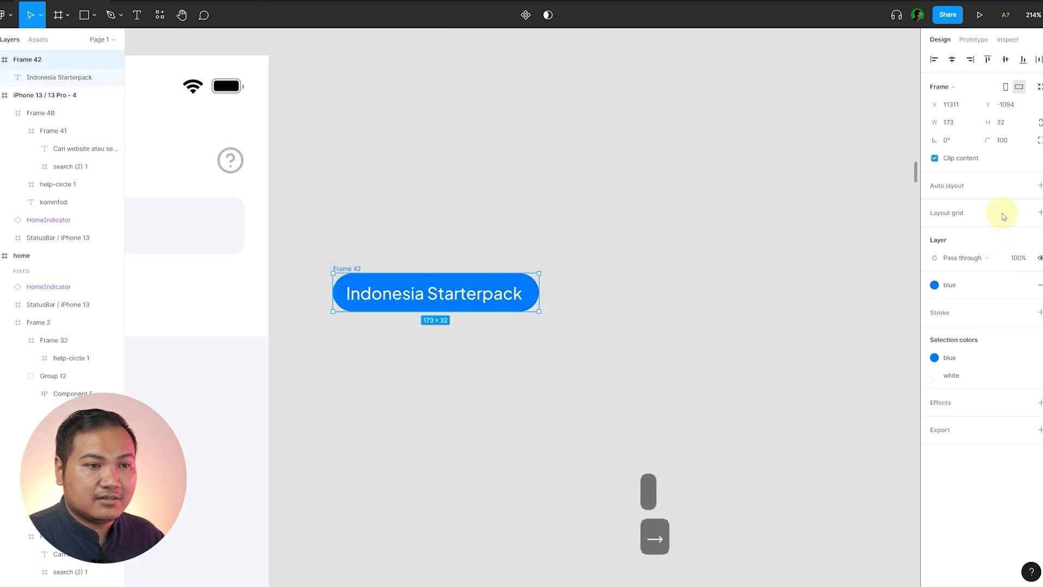
{"action": "left_click", "coordinate": [1039, 185]}
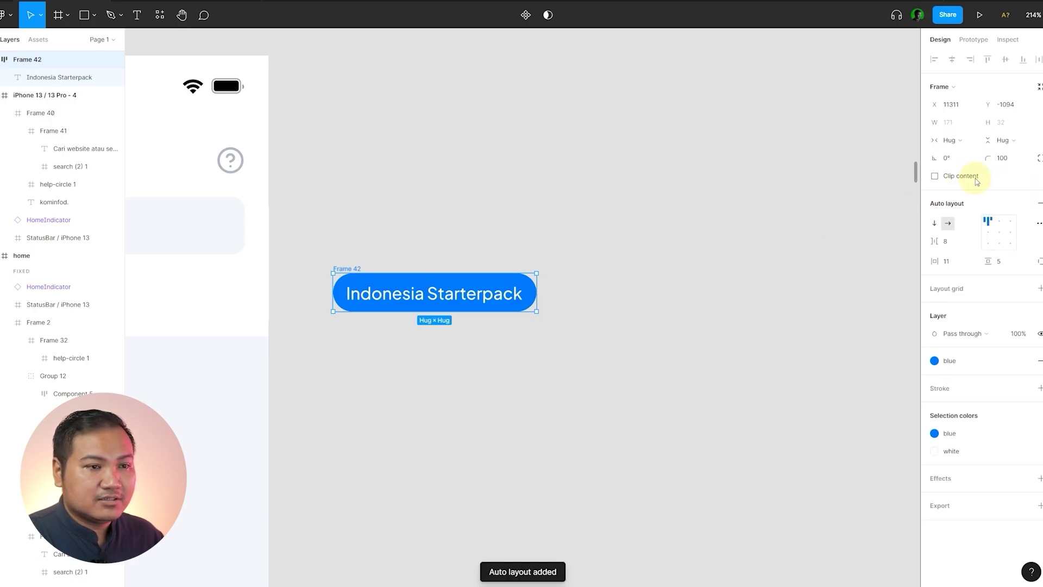
{"action": "left_click", "coordinate": [958, 264]}
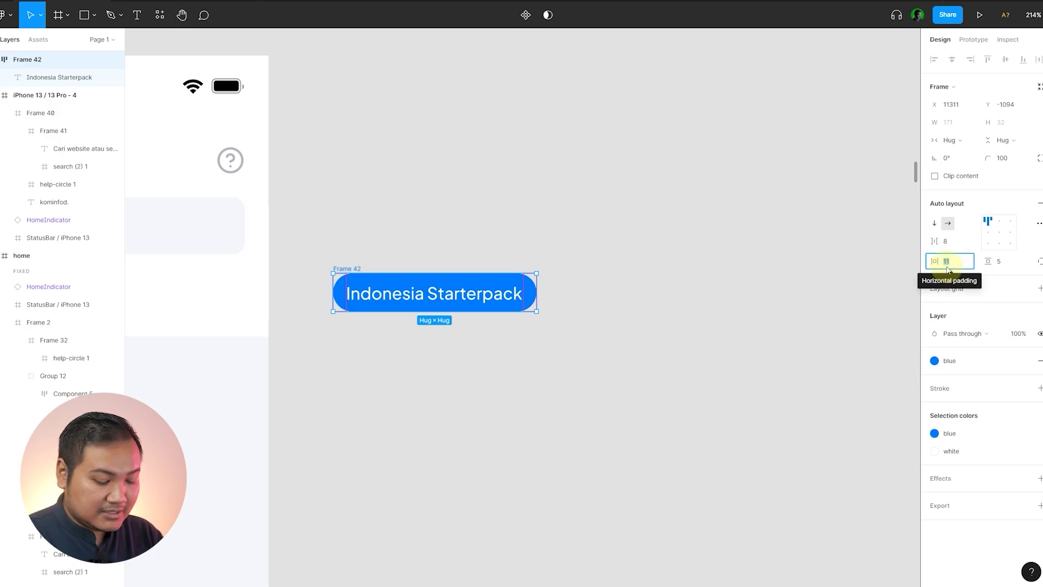
{"action": "type", "text": "16"}
{"action": "key", "text": "Return"}
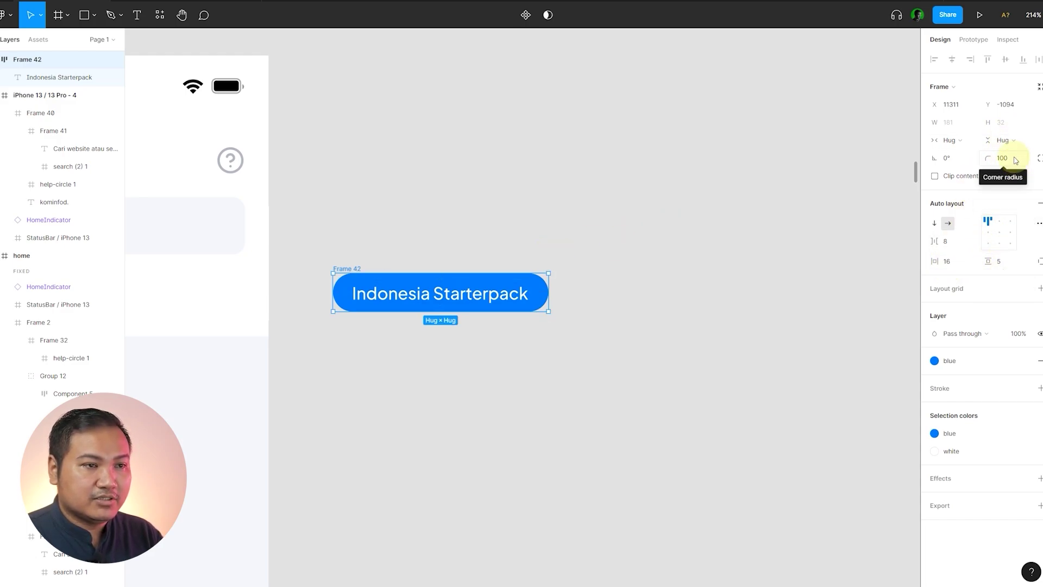
{"action": "left_click", "coordinate": [619, 226]}
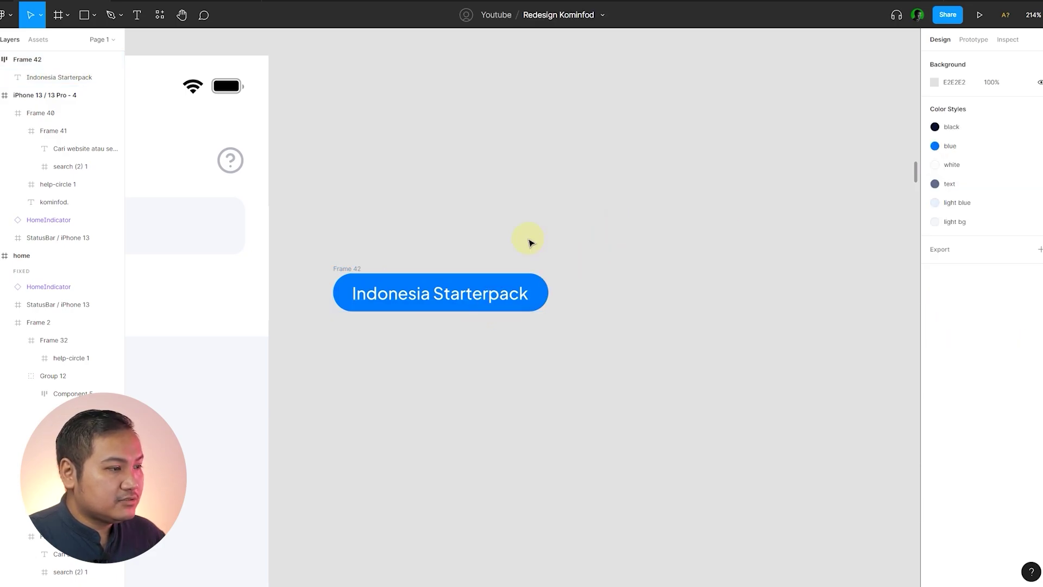
- Duplicate the "Indonesia Starterpack" chip to its right on the same row, at X 11500
{"action": "scroll", "coordinate": [456, 237], "scroll_direction": "right", "scroll_amount": 3}
{"action": "left_click_drag", "start_coordinate": [293, 276], "coordinate": [505, 287]}
{"action": "key", "text": "shift+Right"}
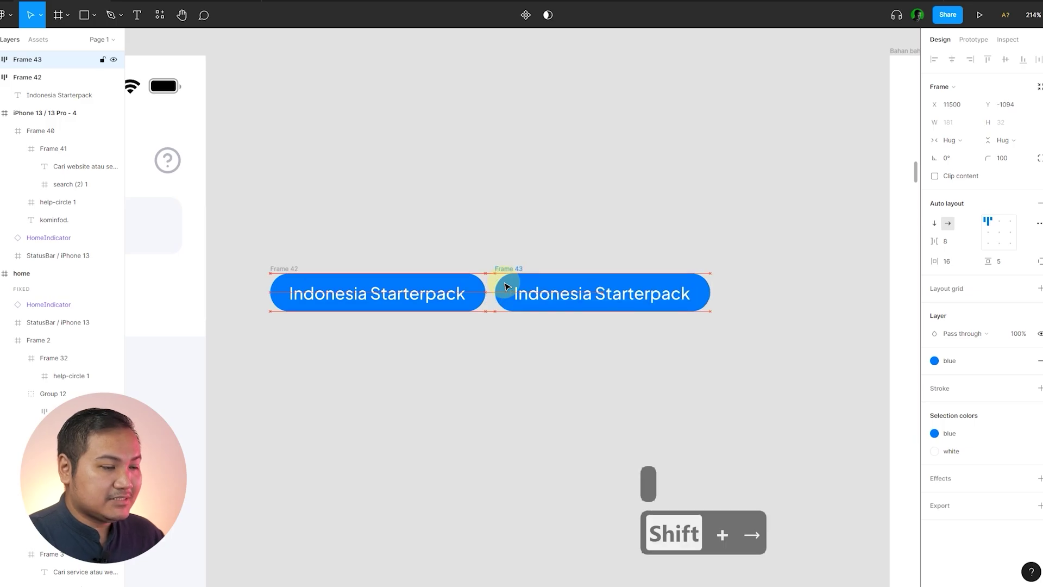
{"action": "left_click", "coordinate": [591, 225]}
- Replace the text of the duplicated chip with "Developer Tool"
{"action": "double_click", "coordinate": [582, 284]}
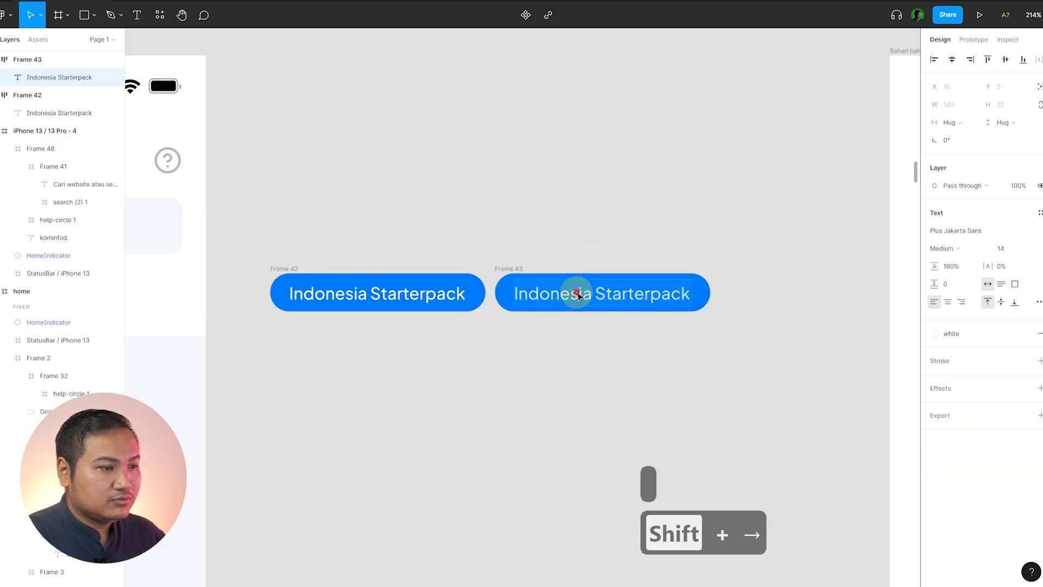
{"action": "scroll", "coordinate": [692, 215], "scroll_direction": "down", "scroll_amount": 5}
{"action": "scroll", "coordinate": [676, 226], "scroll_direction": "down", "scroll_amount": 5}
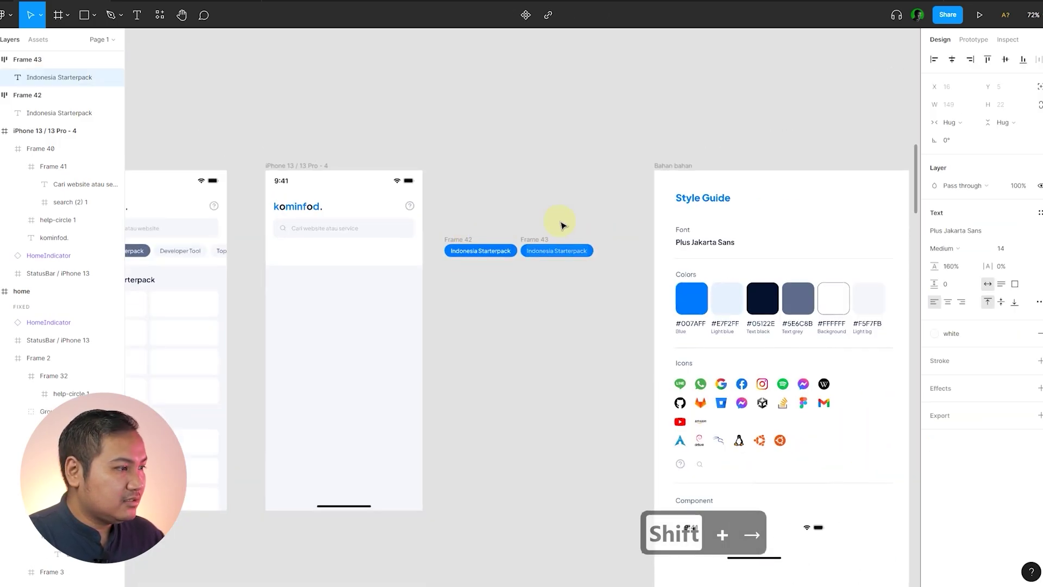
{"action": "scroll", "coordinate": [533, 236], "scroll_direction": "up", "scroll_amount": 5}
{"action": "type", "text": "Developer K"}
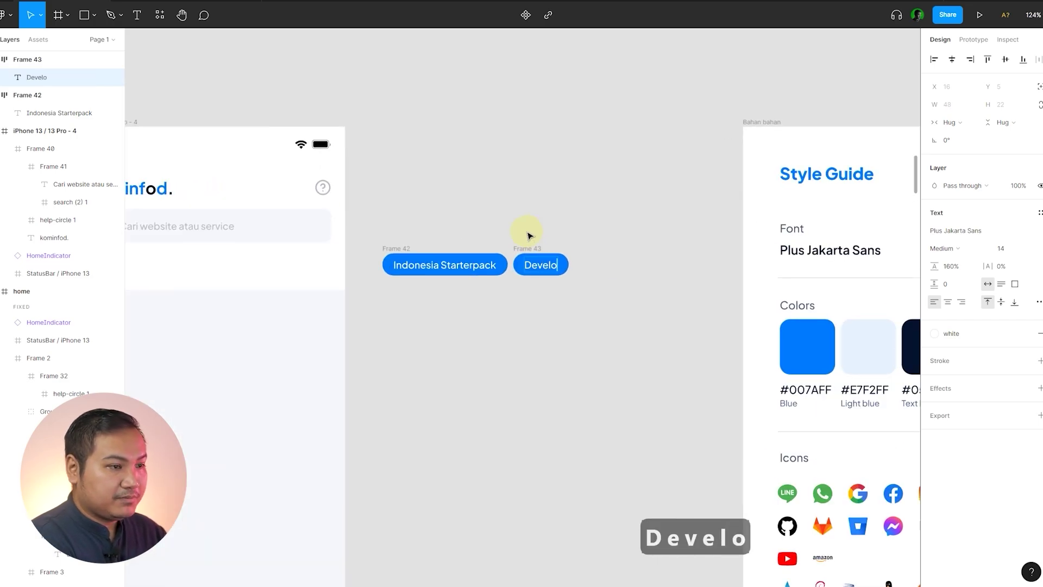
{"action": "key", "text": "BackSpace"}
{"action": "key", "text": "BackSpace"}
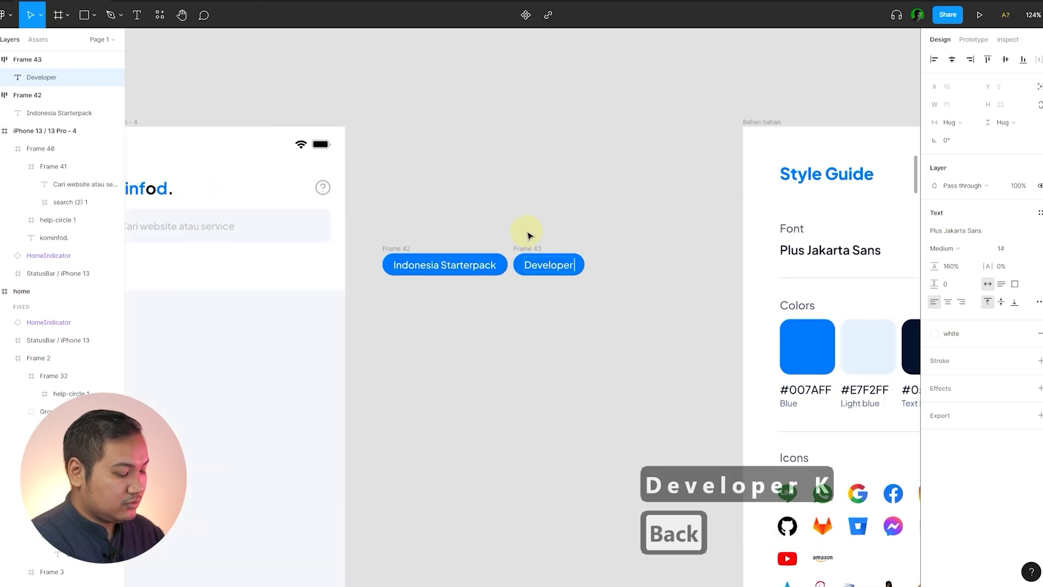
{"action": "type", "text": "Tool"}
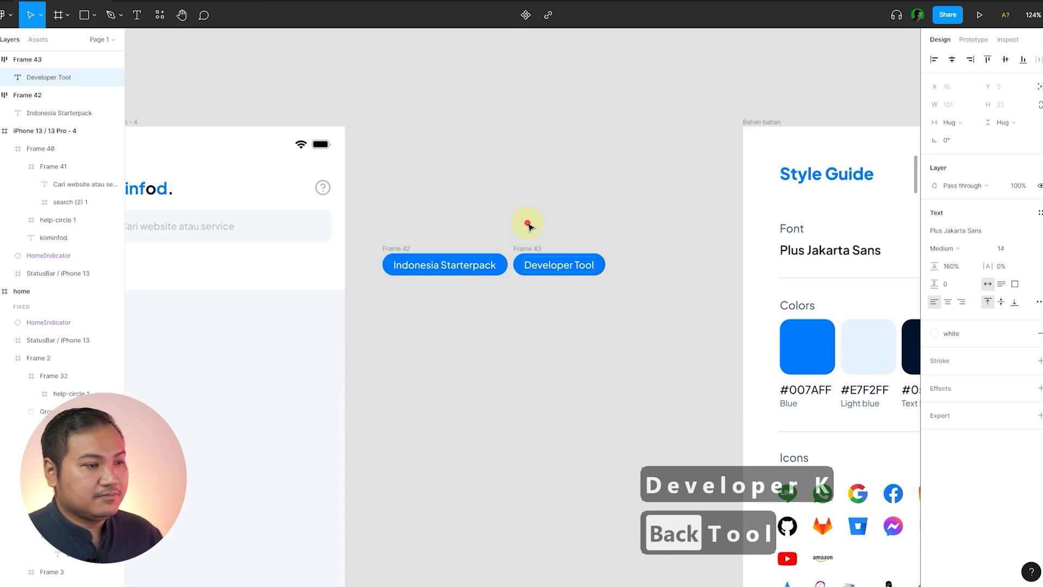
{"action": "left_click", "coordinate": [527, 224]}
- Fill the "Developer Tool" chip with the "light blue" color style and apply the "blue" style to its text
{"action": "scroll", "coordinate": [592, 296], "scroll_direction": "up", "scroll_amount": 3}
{"action": "left_click", "coordinate": [613, 245]}
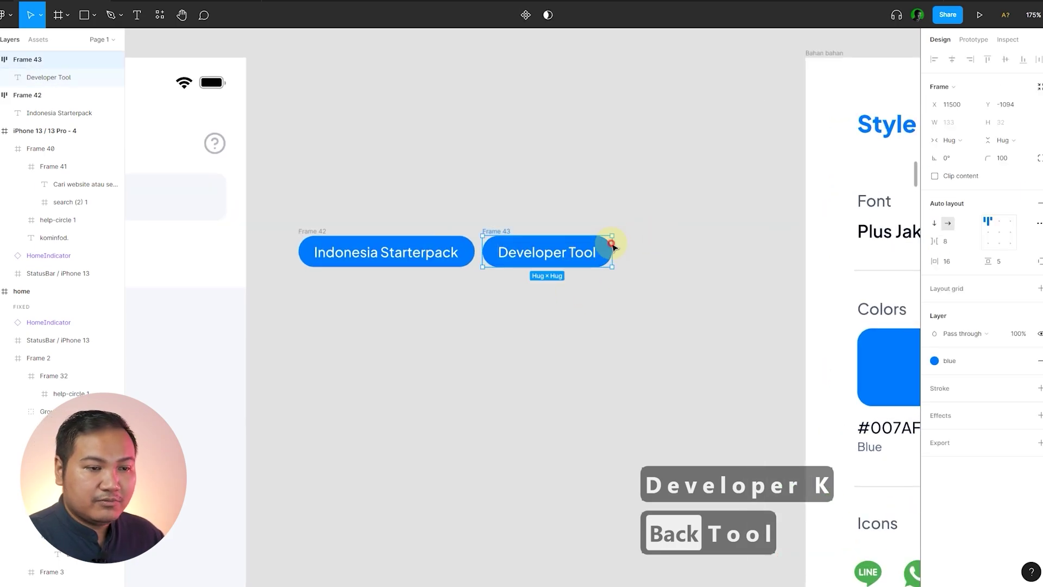
{"action": "left_click", "coordinate": [961, 360]}
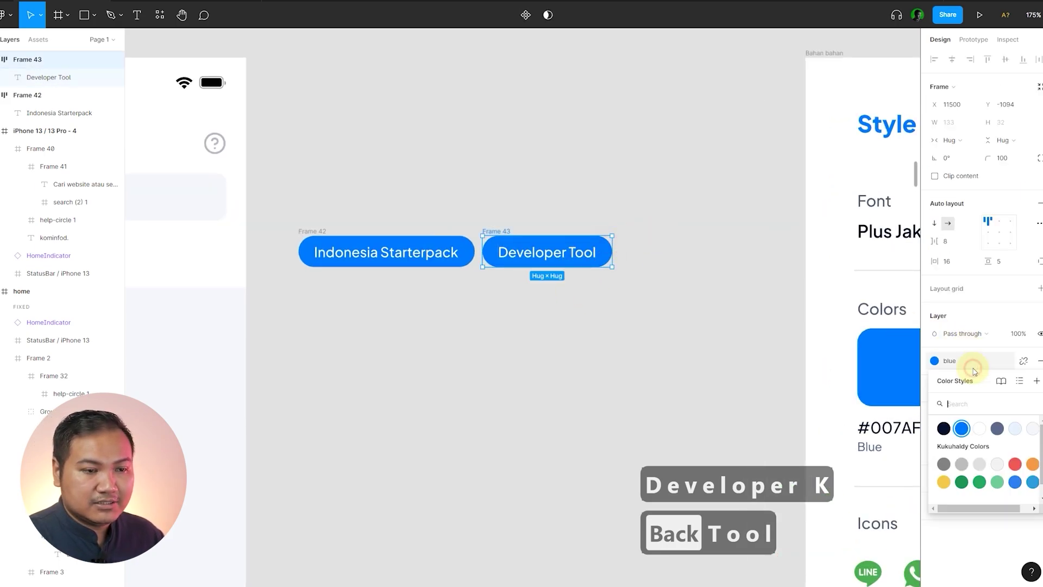
{"action": "left_click", "coordinate": [1015, 430]}
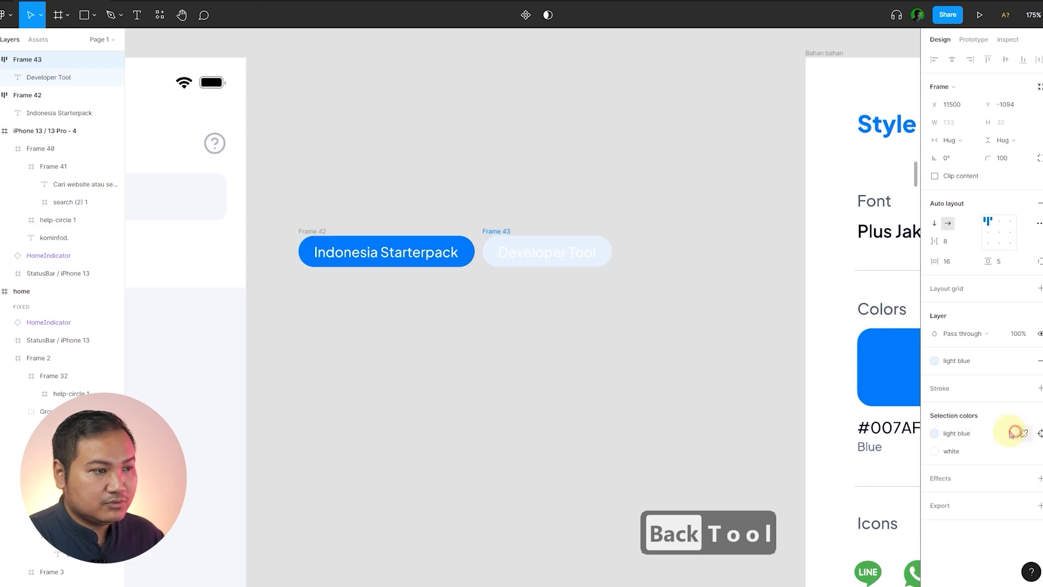
{"action": "left_click", "coordinate": [579, 258]}
{"action": "left_click", "coordinate": [972, 333]}
{"action": "left_click", "coordinate": [964, 404]}
- Move the "Bahan bahan" style guide frame farther right to free up canvas space beside the chips
{"action": "left_click_drag", "start_coordinate": [654, 319], "coordinate": [447, 338]}
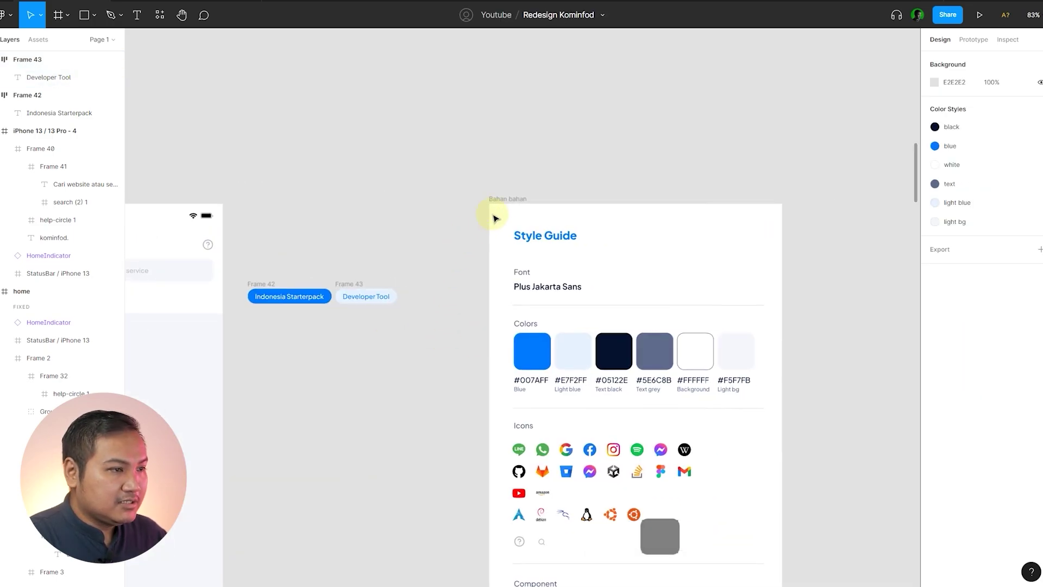
{"action": "left_click_drag", "start_coordinate": [504, 200], "coordinate": [719, 204]}
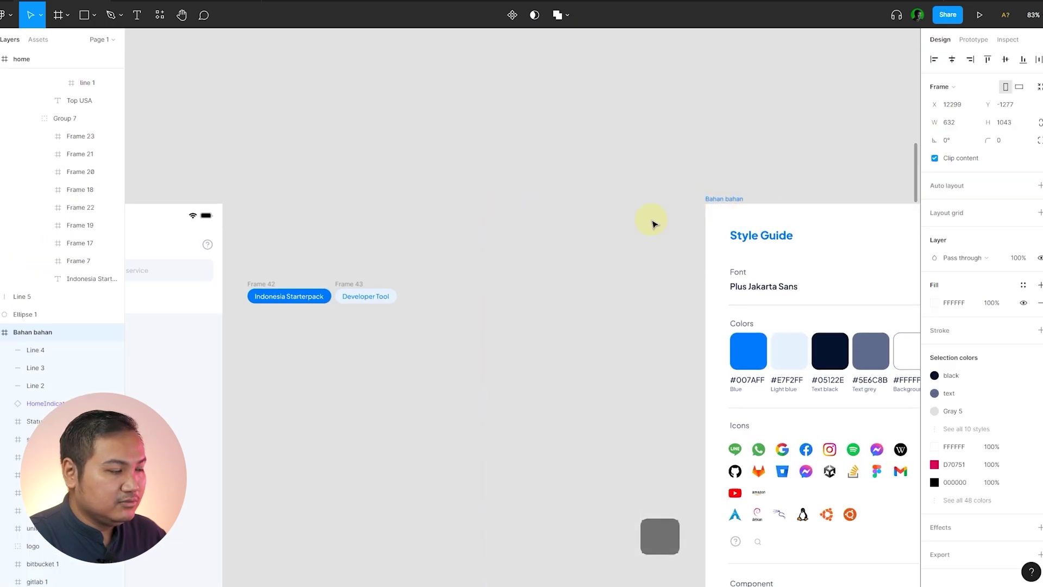
{"action": "left_click", "coordinate": [654, 224]}
- Duplicate the "Developer Tool" chip to its right and change the copy's text to "Top USA"
{"action": "scroll", "coordinate": [337, 332], "scroll_direction": "up", "scroll_amount": 5}
{"action": "left_click_drag", "start_coordinate": [352, 242], "coordinate": [489, 244]}
{"action": "left_click", "coordinate": [556, 204]}
{"action": "scroll", "coordinate": [684, 252], "scroll_direction": "down", "scroll_amount": 7}
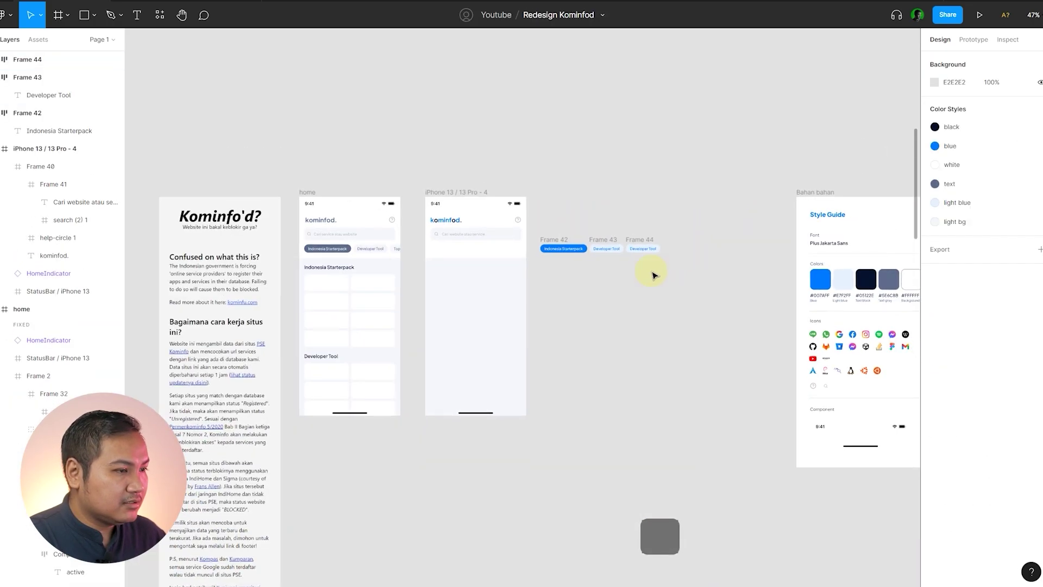
{"action": "scroll", "coordinate": [630, 250], "scroll_direction": "up", "scroll_amount": 6}
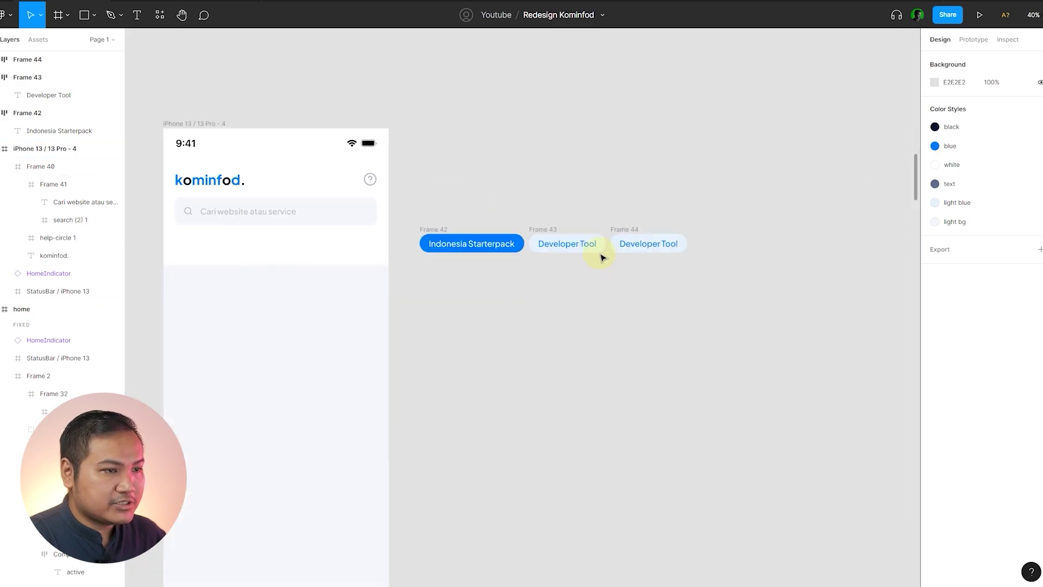
{"action": "double_click", "coordinate": [667, 244]}
{"action": "type", "text": "Top"}
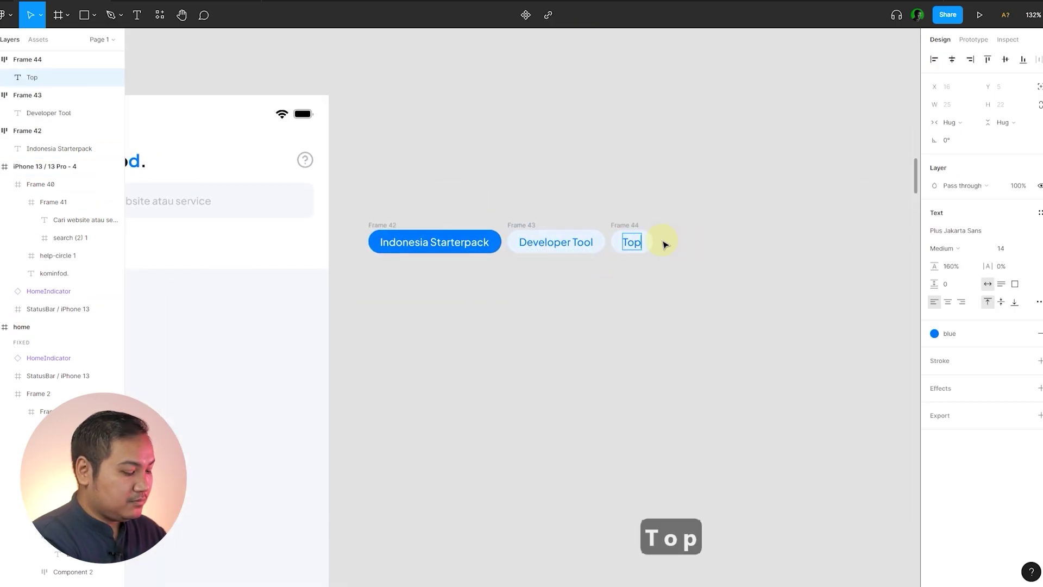
{"action": "type", "text": " USA"}
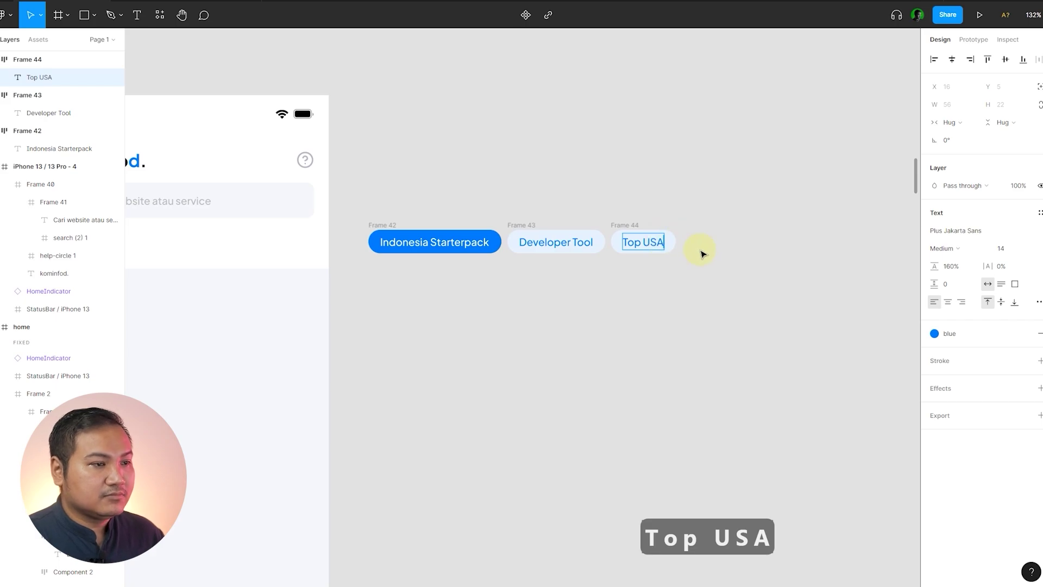
{"action": "left_click", "coordinate": [747, 267]}
- Look through the original Kominfo'd page for the remaining website category sections
{"action": "scroll", "coordinate": [625, 261], "scroll_direction": "down", "scroll_amount": 6}
{"action": "scroll", "coordinate": [629, 241], "scroll_direction": "down", "scroll_amount": 3}
{"action": "left_click_drag", "start_coordinate": [464, 313], "coordinate": [754, 229]}
{"action": "scroll", "coordinate": [582, 296], "scroll_direction": "down", "scroll_amount": 15}
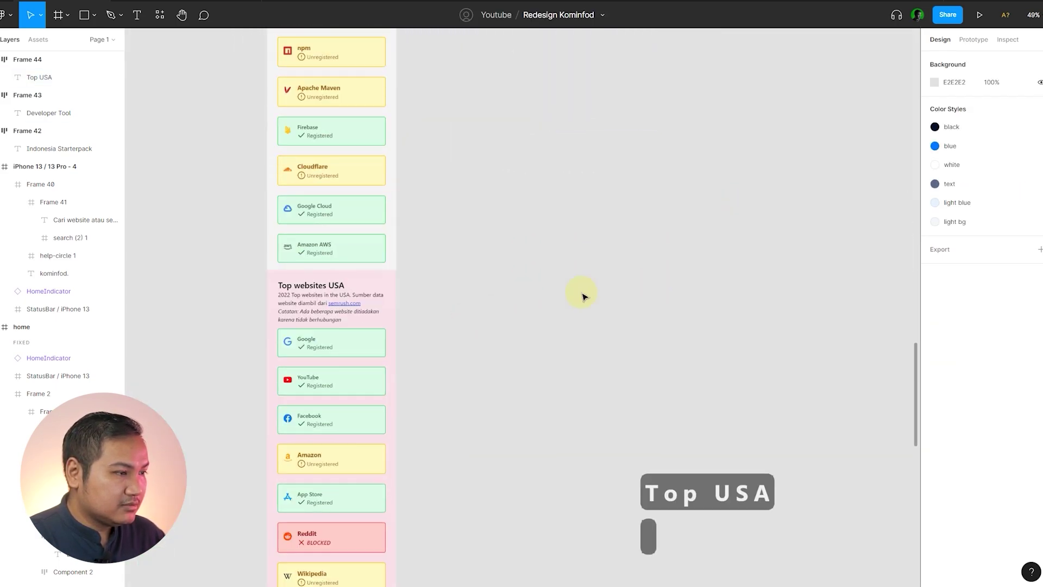
{"action": "scroll", "coordinate": [582, 296], "scroll_direction": "down", "scroll_amount": 5}
{"action": "scroll", "coordinate": [360, 359], "scroll_direction": "down", "scroll_amount": 6}
{"action": "scroll", "coordinate": [521, 337], "scroll_direction": "up", "scroll_amount": 10}
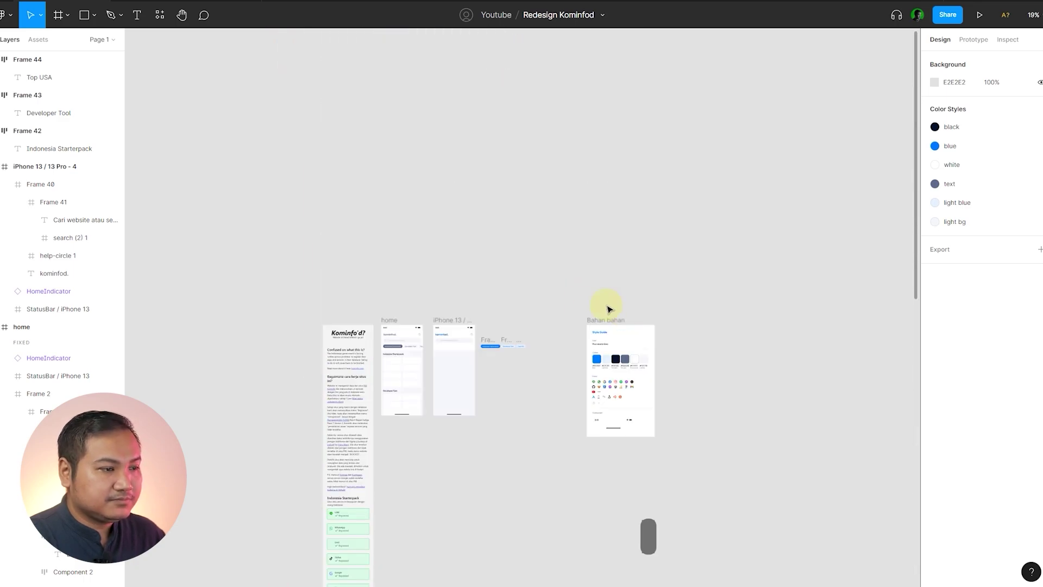
- Duplicate the "Top USA" chip to its right and change the copy's text to "Linus Starterpack"
{"action": "scroll", "coordinate": [512, 353], "scroll_direction": "up", "scroll_amount": 10}
{"action": "left_click", "coordinate": [426, 344]}
{"action": "left_click_drag", "start_coordinate": [426, 344], "coordinate": [561, 347], "text": "alt"}
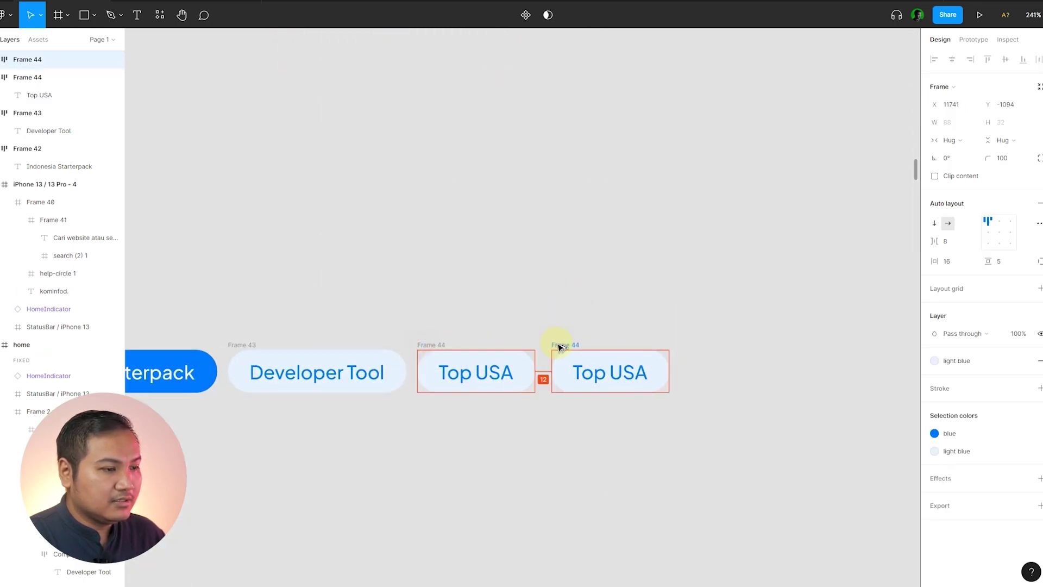
{"action": "double_click", "coordinate": [602, 367]}
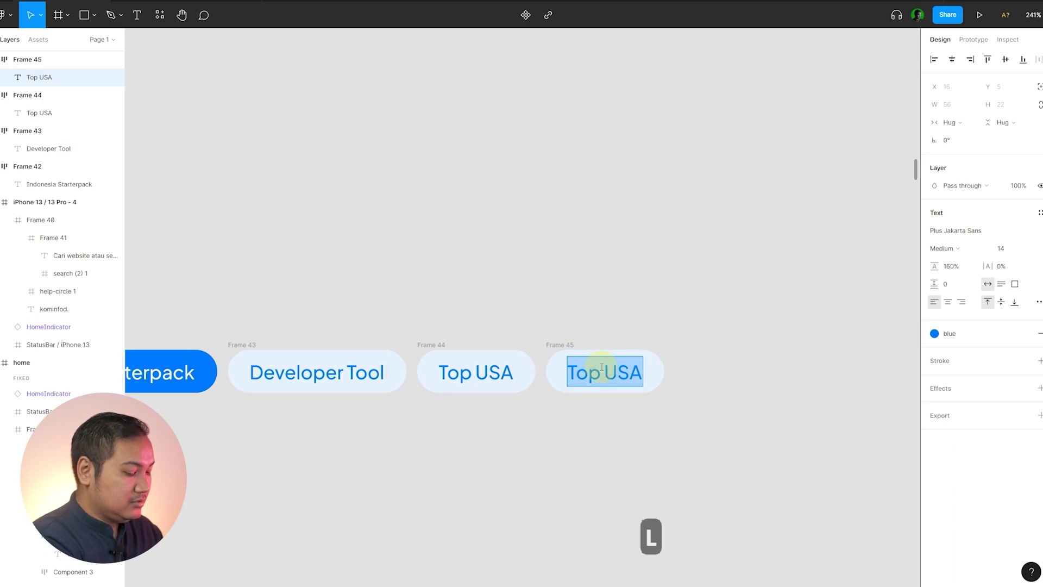
{"action": "type", "text": "Linus Starterpack"}
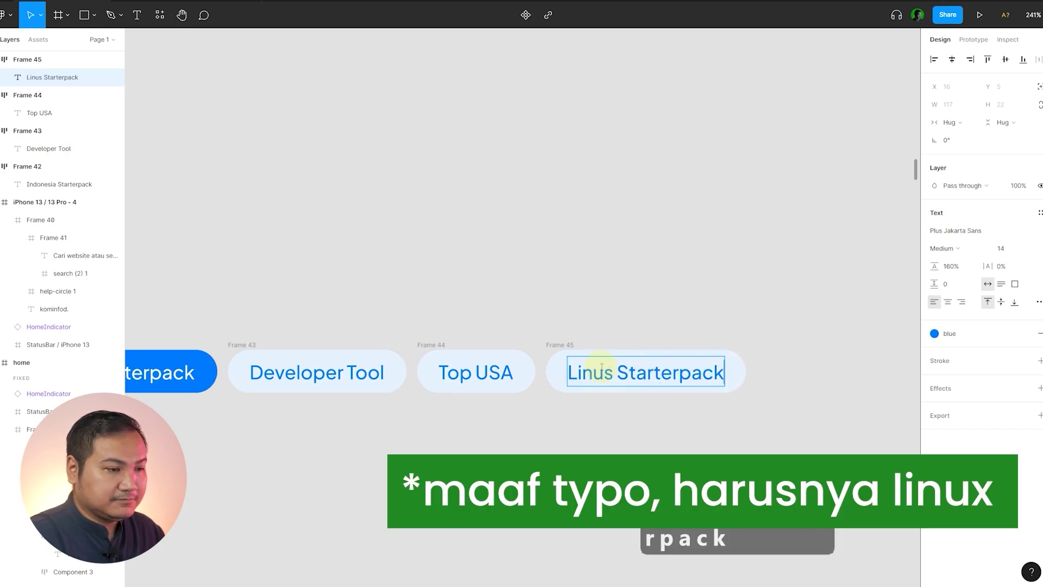
- Group the four category chips, from "Indonesia Starterpack" to "Linus Starterpack", into a single group
{"action": "left_click", "coordinate": [623, 282]}
{"action": "left_click", "coordinate": [623, 283]}
{"action": "key", "text": "space"}
{"action": "left_click_drag", "start_coordinate": [556, 282], "coordinate": [650, 280]}
{"action": "scroll", "coordinate": [644, 276], "scroll_direction": "down", "scroll_amount": 3}
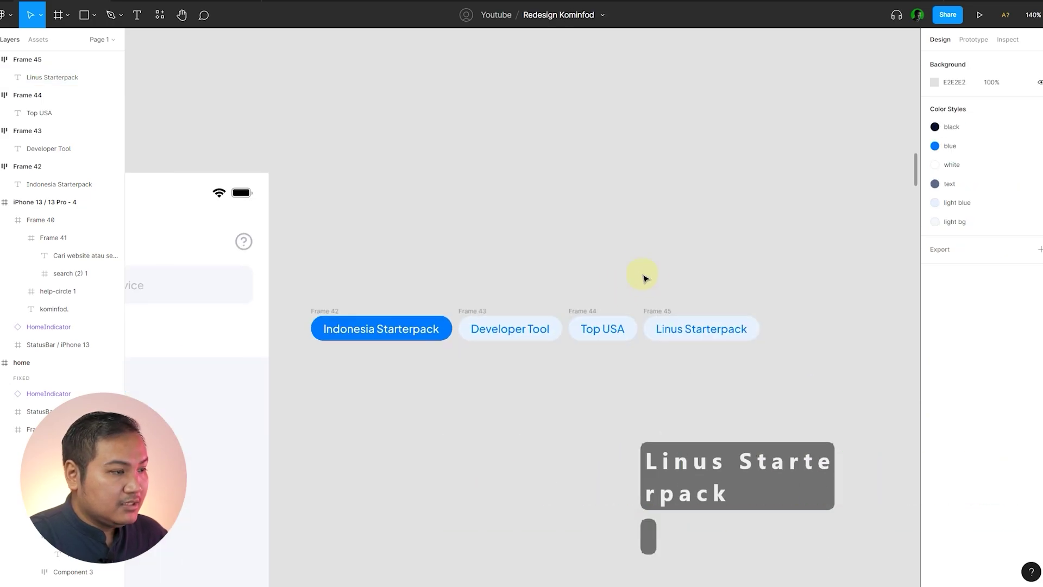
{"action": "left_click_drag", "start_coordinate": [297, 314], "coordinate": [819, 380]}
{"action": "key", "text": "ctrl+g"}
{"action": "left_click", "coordinate": [544, 259]}
- Place the chip group below the search bar in the new iPhone 13 frame's header and left-align it with the search bar
{"action": "key", "text": "space"}
{"action": "left_click_drag", "start_coordinate": [594, 261], "coordinate": [711, 261]}
{"action": "scroll", "coordinate": [710, 261], "scroll_direction": "down", "scroll_amount": 4}
{"action": "left_click", "coordinate": [618, 263]}
{"action": "scroll", "coordinate": [468, 286], "scroll_direction": "up", "scroll_amount": 1}
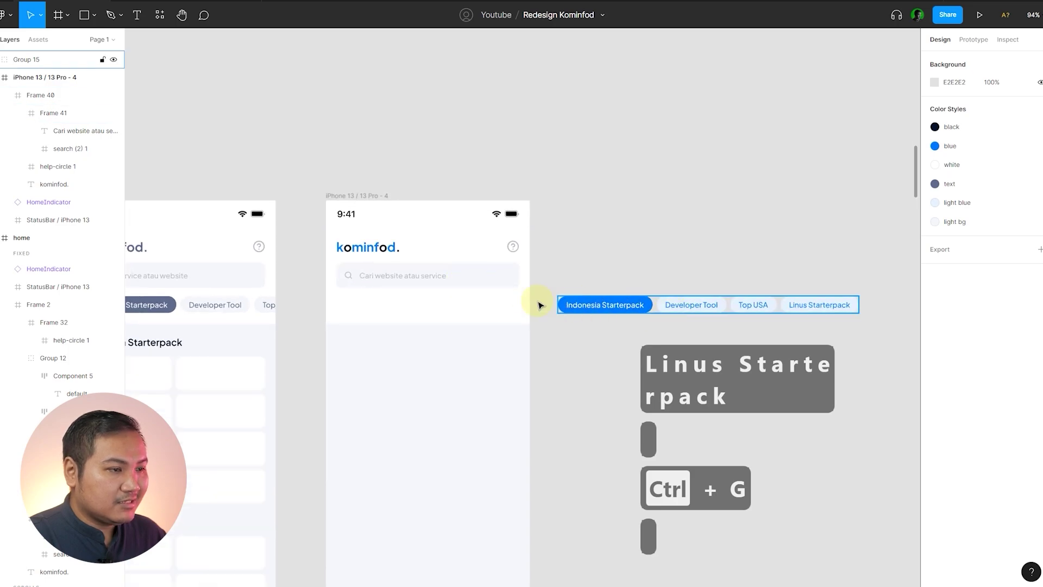
{"action": "scroll", "coordinate": [500, 286], "scroll_direction": "up", "scroll_amount": 3}
{"action": "left_click_drag", "start_coordinate": [673, 321], "coordinate": [449, 285]}
{"action": "left_click", "coordinate": [449, 284], "text": "shift"}
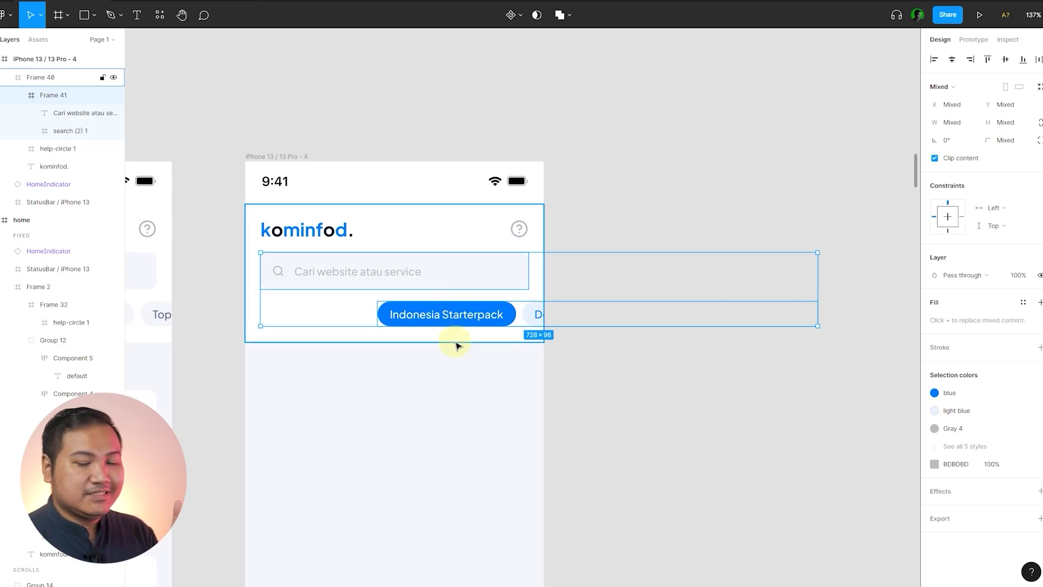
{"action": "key", "text": "alt+a"}
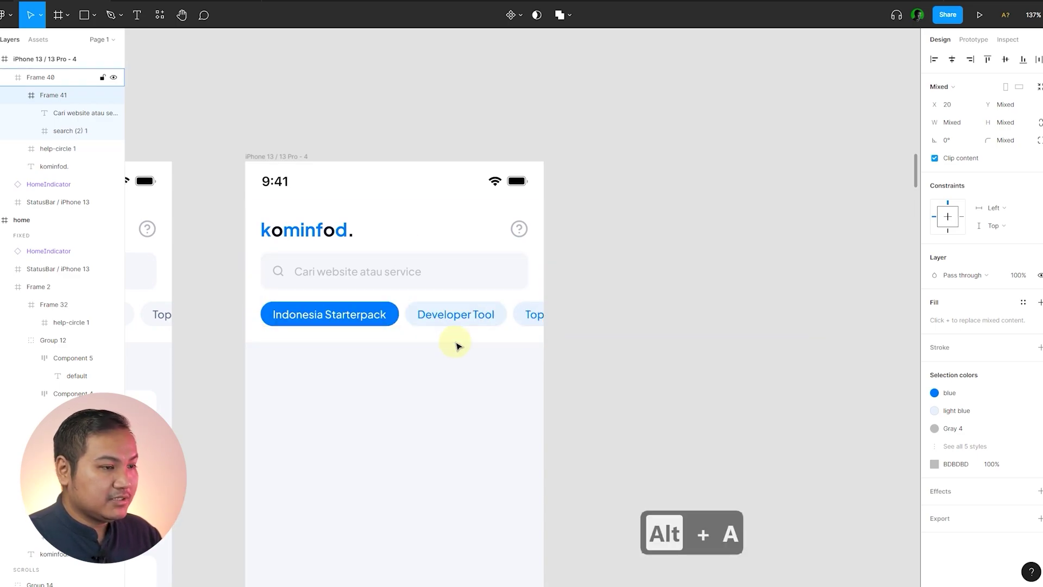
{"action": "left_click", "coordinate": [780, 380]}
{"action": "scroll", "coordinate": [662, 315], "scroll_direction": "down", "scroll_amount": 5}
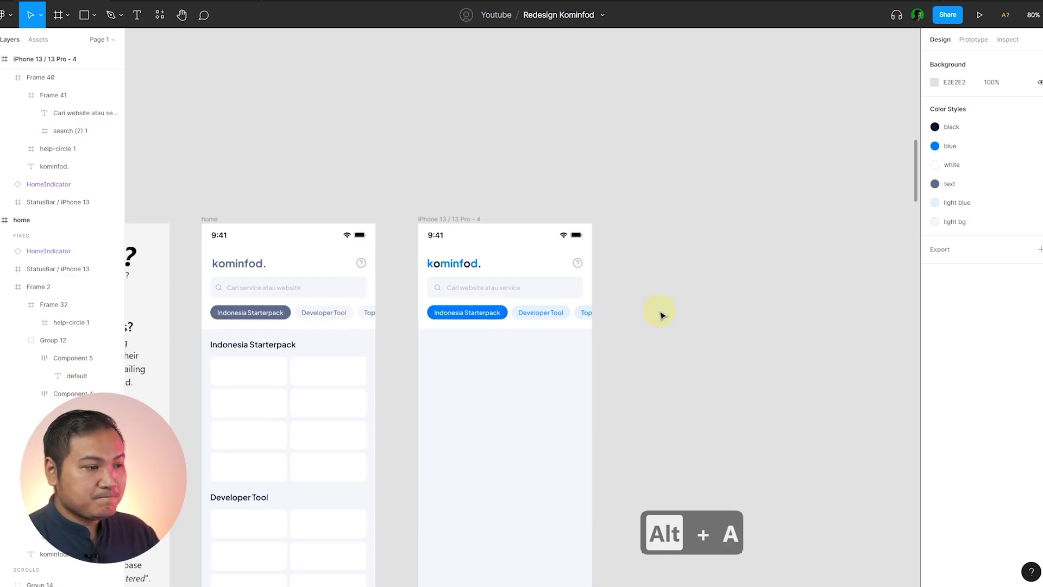
{"action": "left_click", "coordinate": [490, 281]}
{"action": "left_click", "coordinate": [814, 310]}
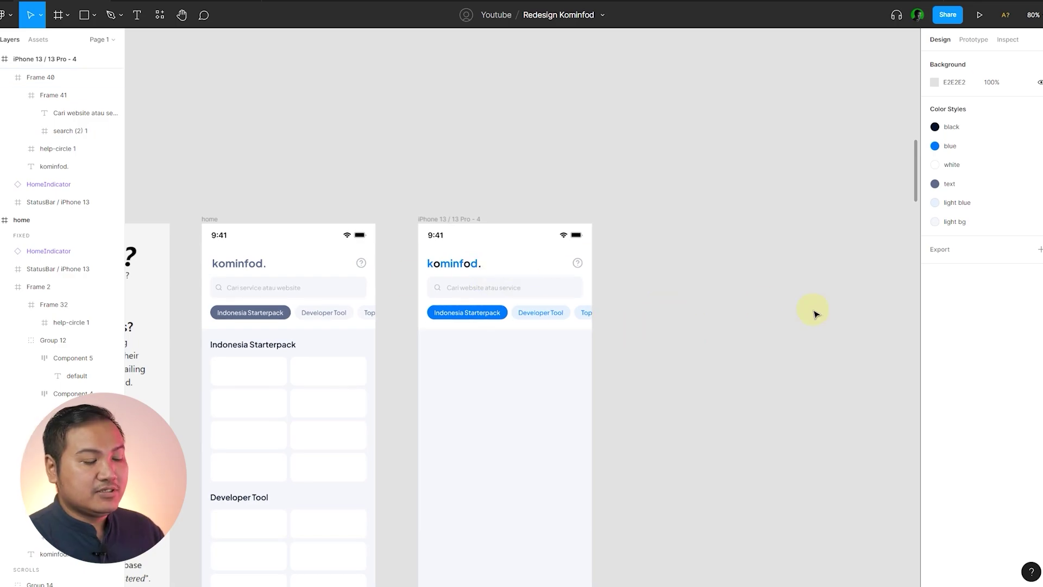
- Compare the original page with the two mobile frames and inspect the text style of the home frame's Indonesia Starterpack heading
{"action": "scroll", "coordinate": [766, 350], "scroll_direction": "down", "scroll_amount": 3}
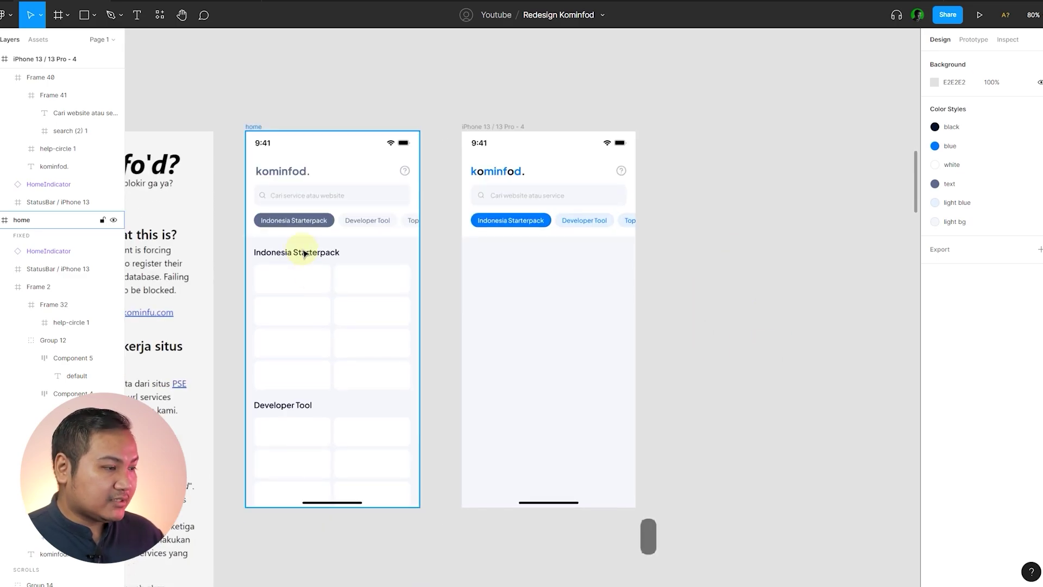
{"action": "scroll", "coordinate": [682, 243], "scroll_direction": "down", "scroll_amount": 5}
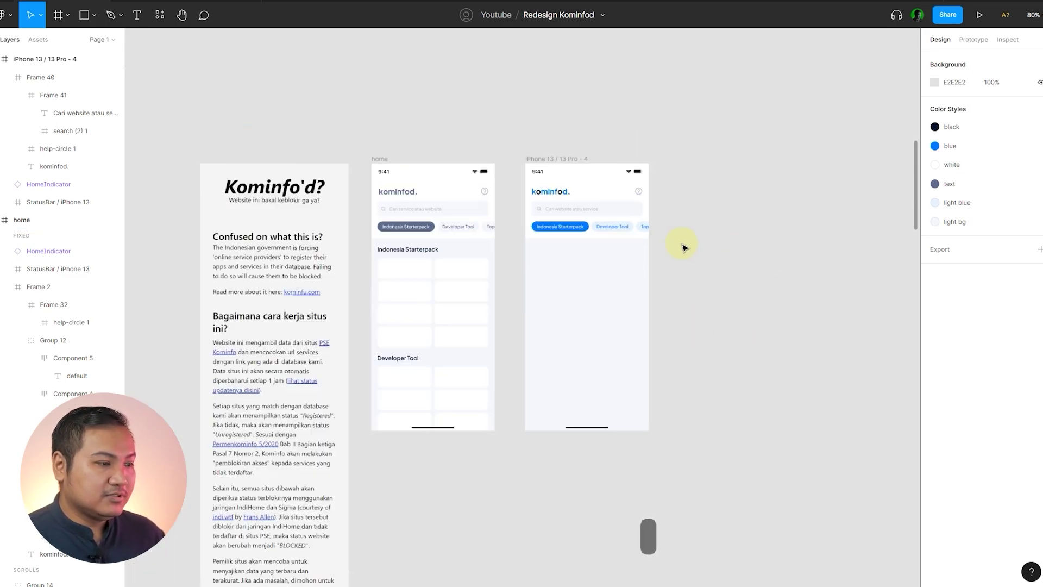
{"action": "scroll", "coordinate": [689, 302], "scroll_direction": "down", "scroll_amount": 5}
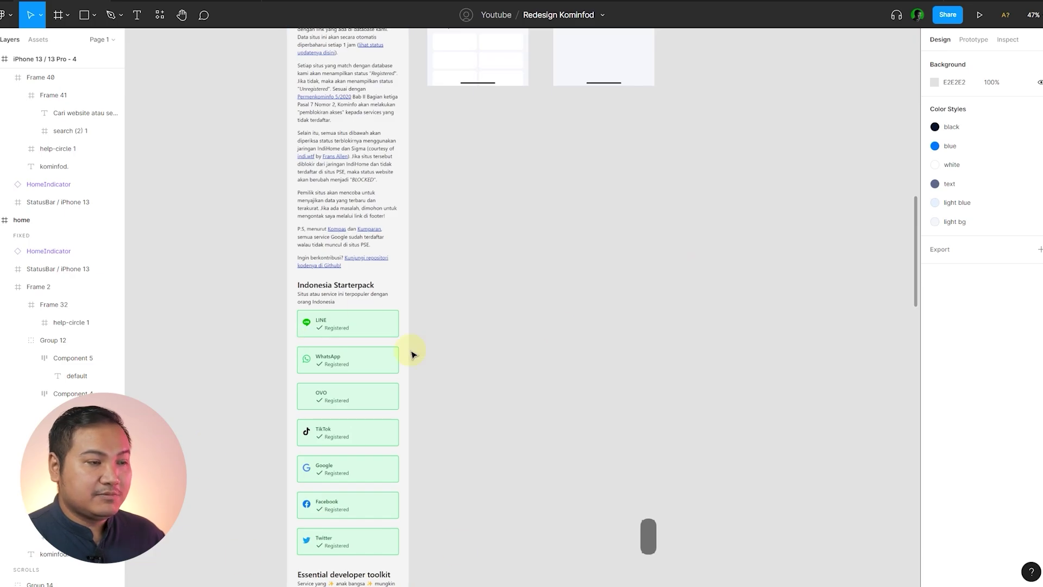
{"action": "scroll", "coordinate": [777, 374], "scroll_direction": "up", "scroll_amount": 3}
{"action": "scroll", "coordinate": [641, 287], "scroll_direction": "up", "scroll_amount": 5}
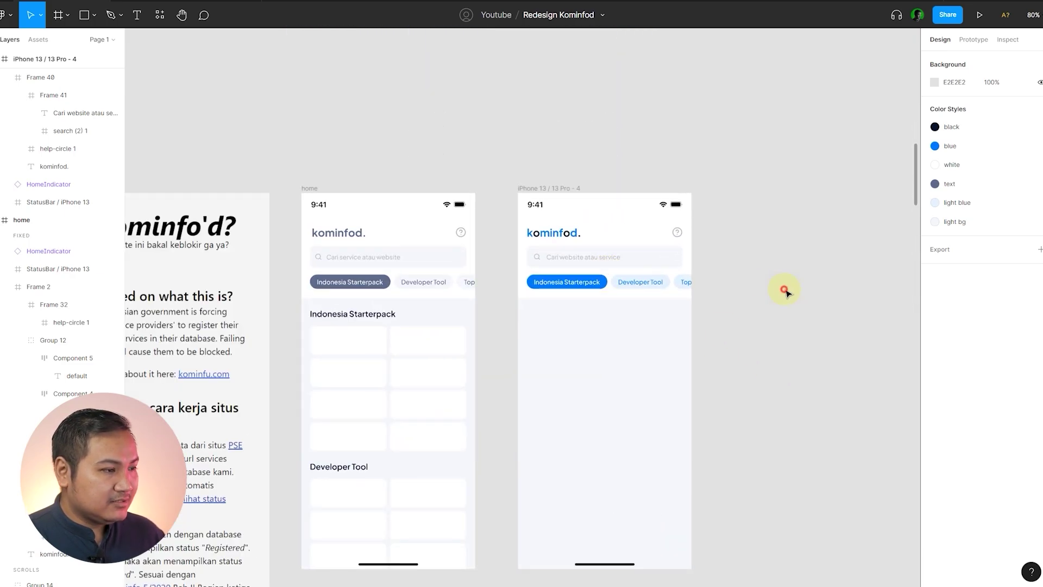
{"action": "scroll", "coordinate": [516, 317], "scroll_direction": "right", "scroll_amount": 2}
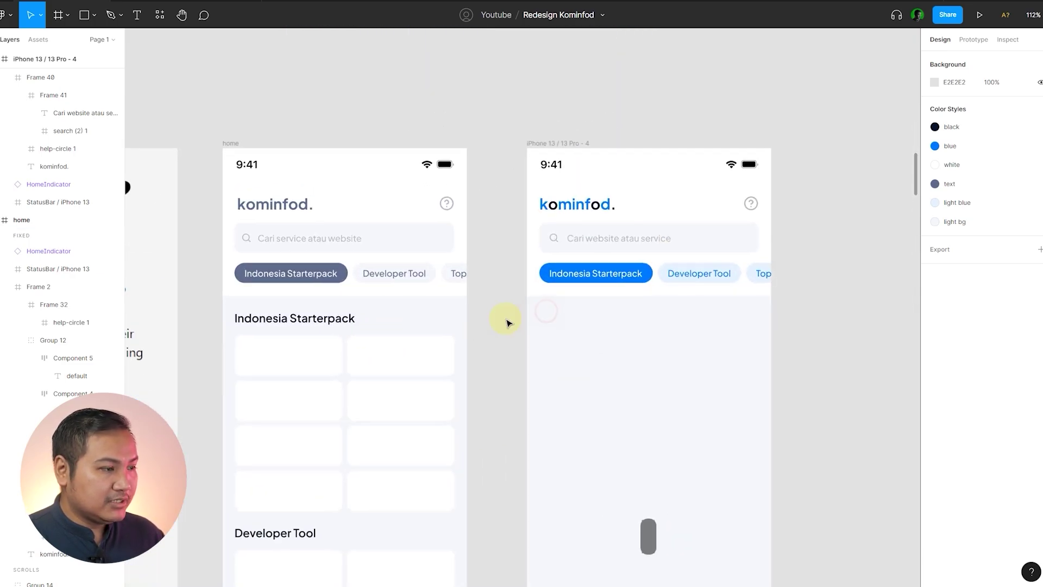
{"action": "left_click", "coordinate": [320, 315]}
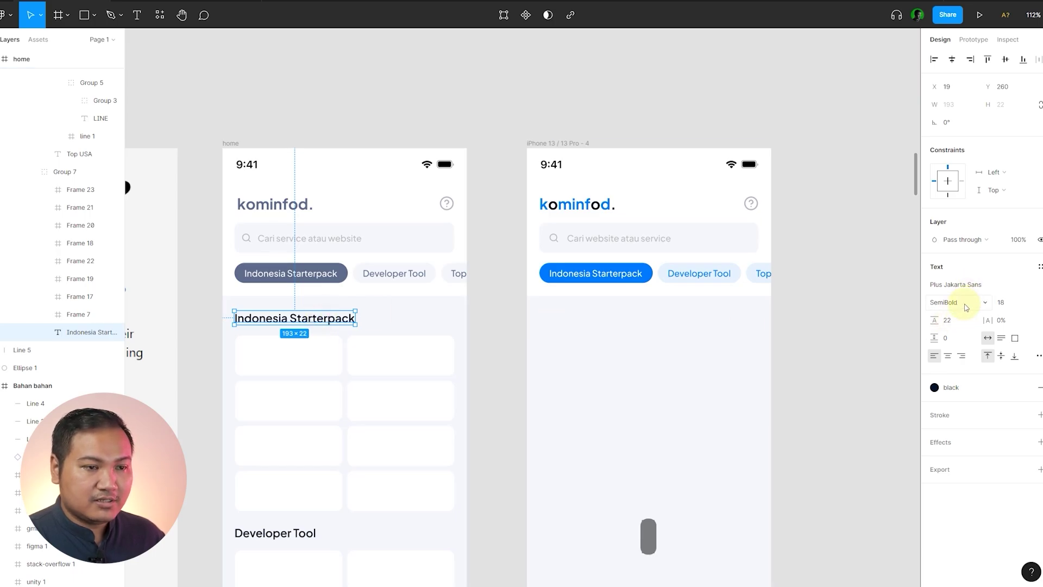
{"action": "left_click", "coordinate": [812, 272]}
- Duplicate the kominfod. logo text into the empty area below the category chips in the iPhone 13 / 13 Pro - 4 frame
{"action": "scroll", "coordinate": [652, 239], "scroll_direction": "up", "scroll_amount": 3}
{"action": "left_click", "coordinate": [564, 187]}
{"action": "left_click_drag", "start_coordinate": [565, 187], "coordinate": [565, 376]}
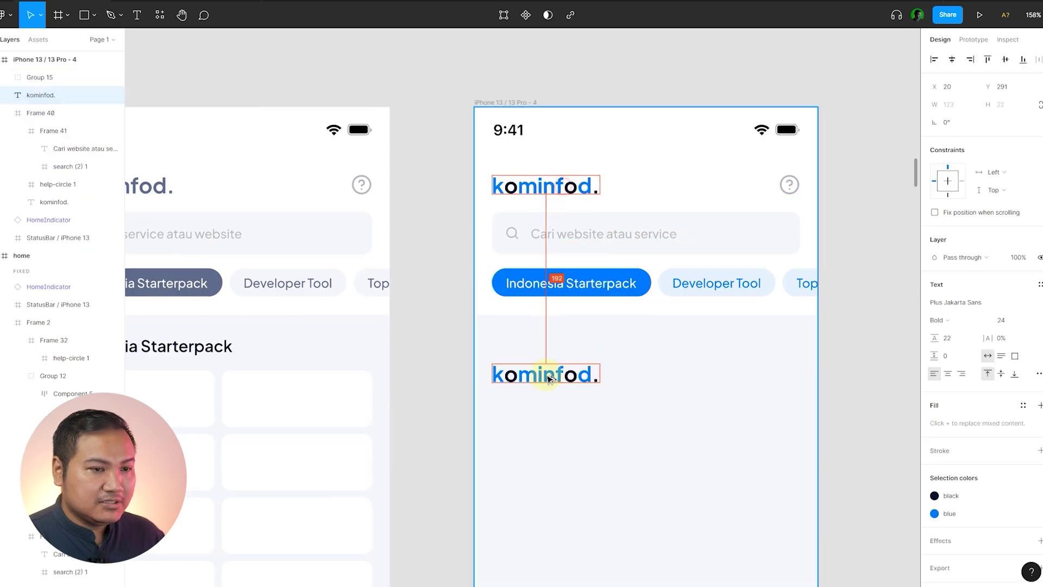
- Set the duplicated logo text to SemiBold weight and font size 18
{"action": "left_click", "coordinate": [955, 323]}
{"action": "left_click", "coordinate": [954, 304]}
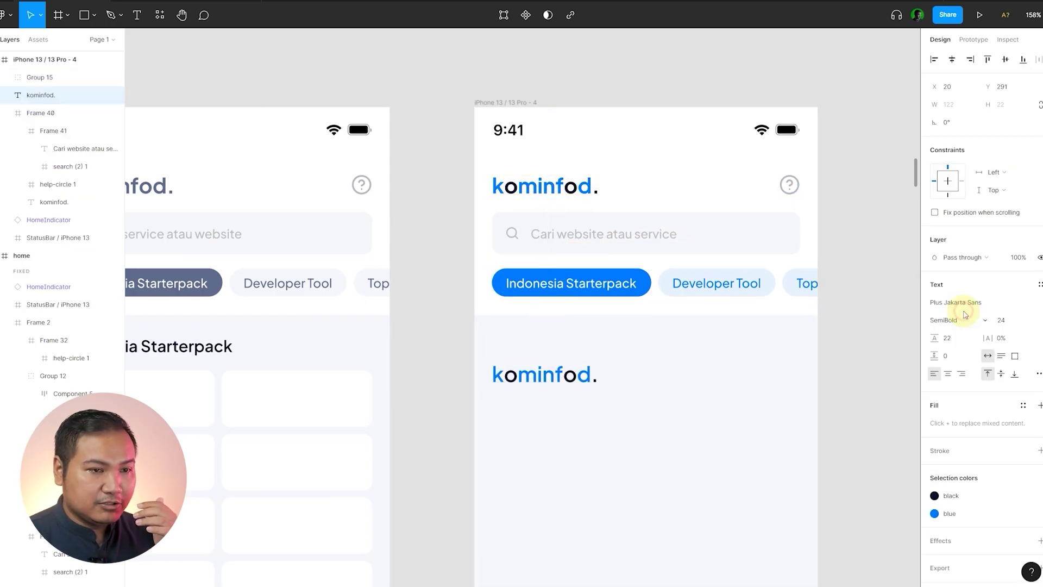
{"action": "left_click", "coordinate": [1007, 326]}
{"action": "type", "text": "18"}
{"action": "key", "text": "Return"}
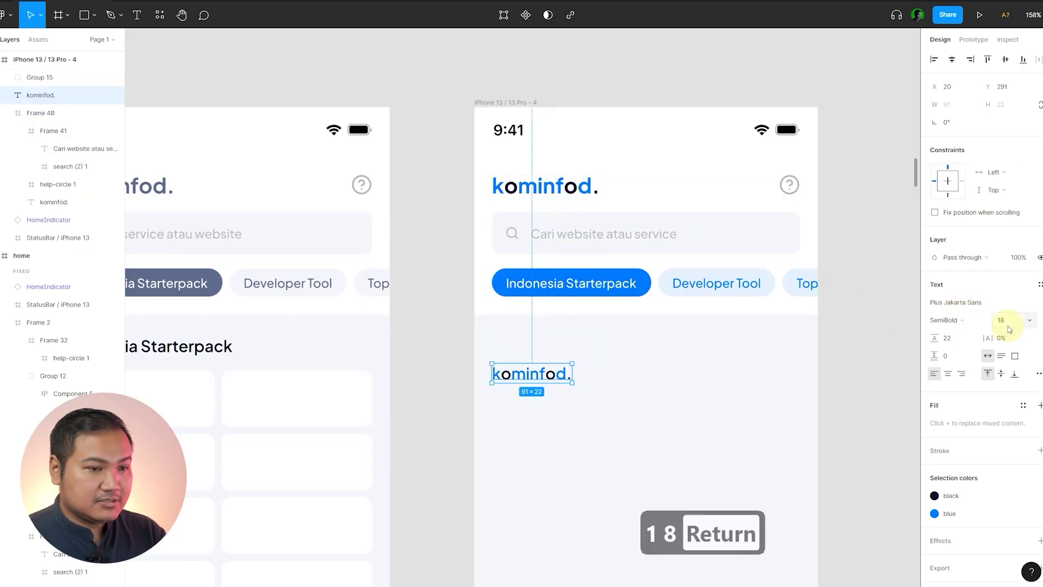
- Replace the duplicated logo text with the section heading "Indonesia Starterpack"
{"action": "scroll", "coordinate": [630, 381], "scroll_direction": "down", "scroll_amount": 3}
{"action": "double_click", "coordinate": [581, 376]}
{"action": "type", "text": "Ind"}
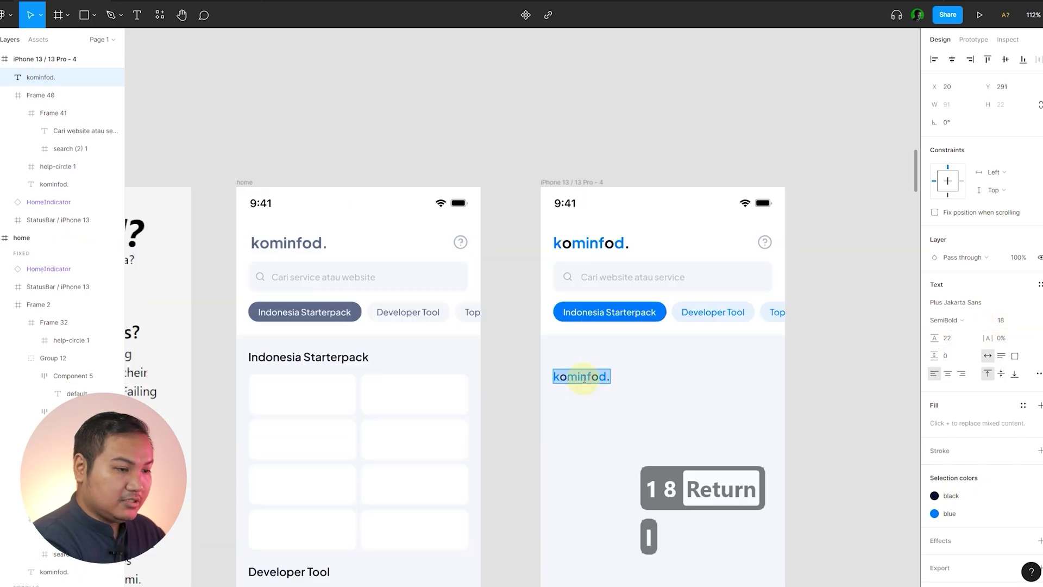
{"action": "type", "text": "onesia Starterpack"}
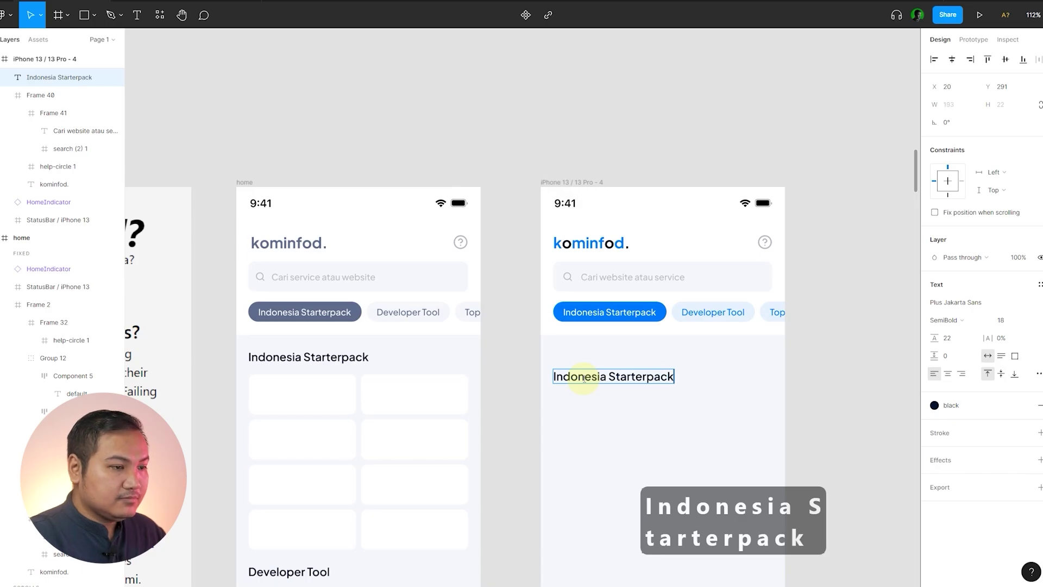
{"action": "key", "text": "Escape"}
- Check the vertical spacing between the header block and the Indonesia Starterpack heading in both mobile frames
{"action": "left_click", "coordinate": [685, 334], "text": "shift"}
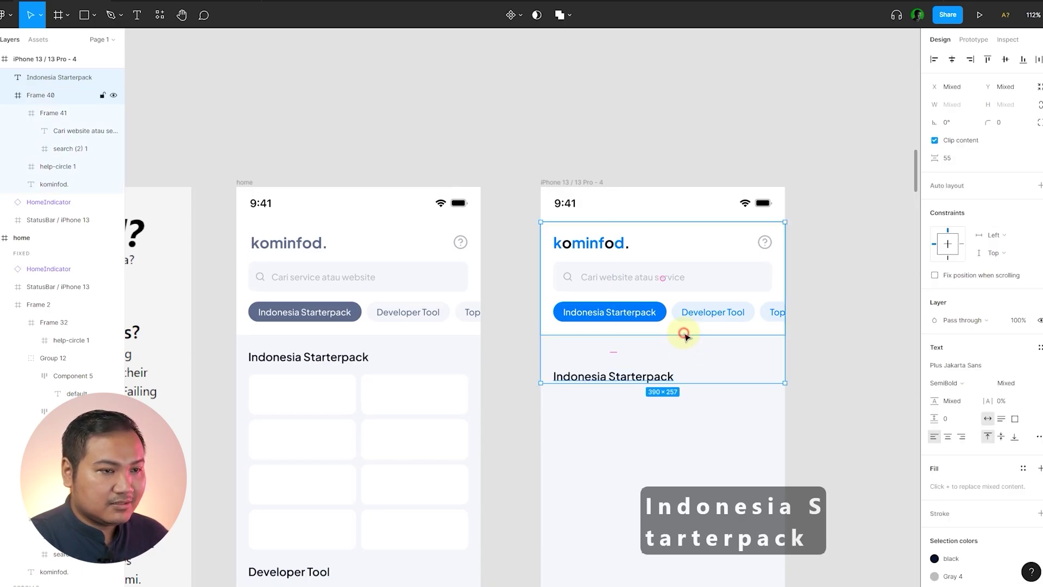
{"action": "left_click", "coordinate": [332, 356]}
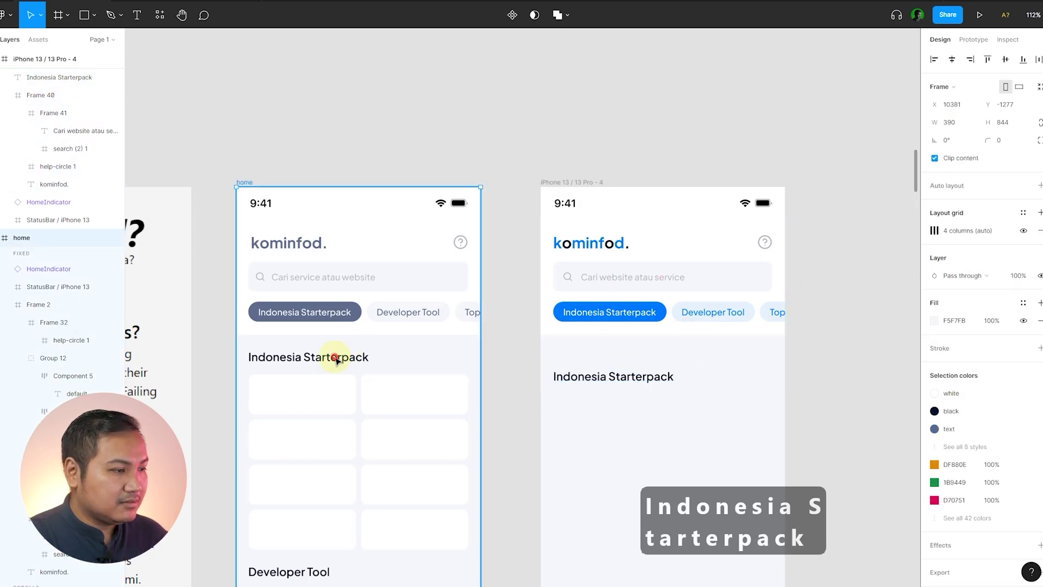
{"action": "left_click", "coordinate": [356, 320]}
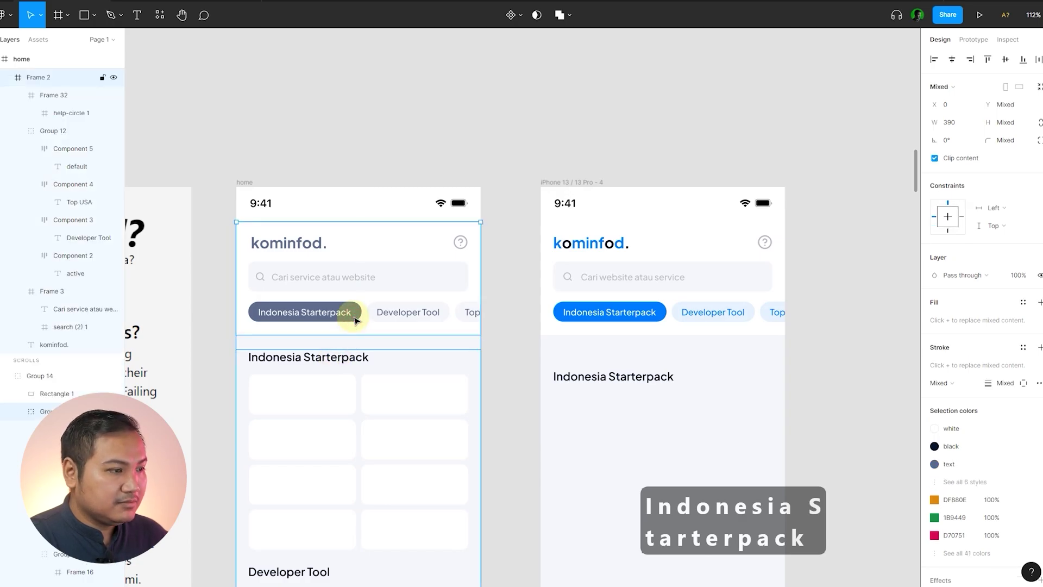
{"action": "left_click", "coordinate": [376, 367]}
{"action": "left_click", "coordinate": [326, 351]}
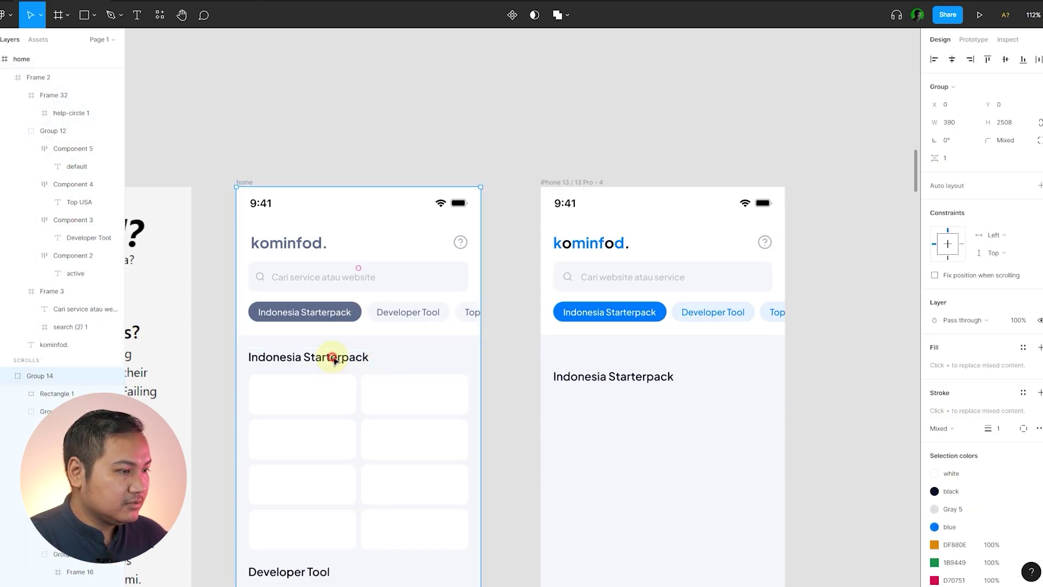
{"action": "left_click", "coordinate": [324, 315], "text": "shift"}
{"action": "left_click", "coordinate": [536, 349]}
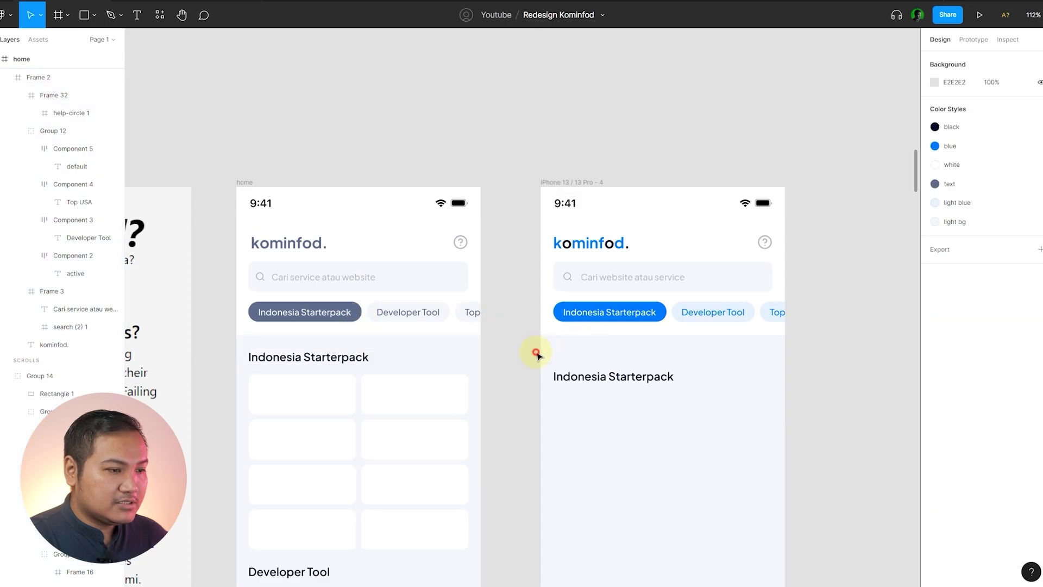
- Set the vertical spacing between the header frame and the new Indonesia Starterpack heading to 24
{"action": "left_click", "coordinate": [582, 372]}
{"action": "left_click", "coordinate": [605, 326], "text": "shift"}
{"action": "left_click", "coordinate": [953, 159]}
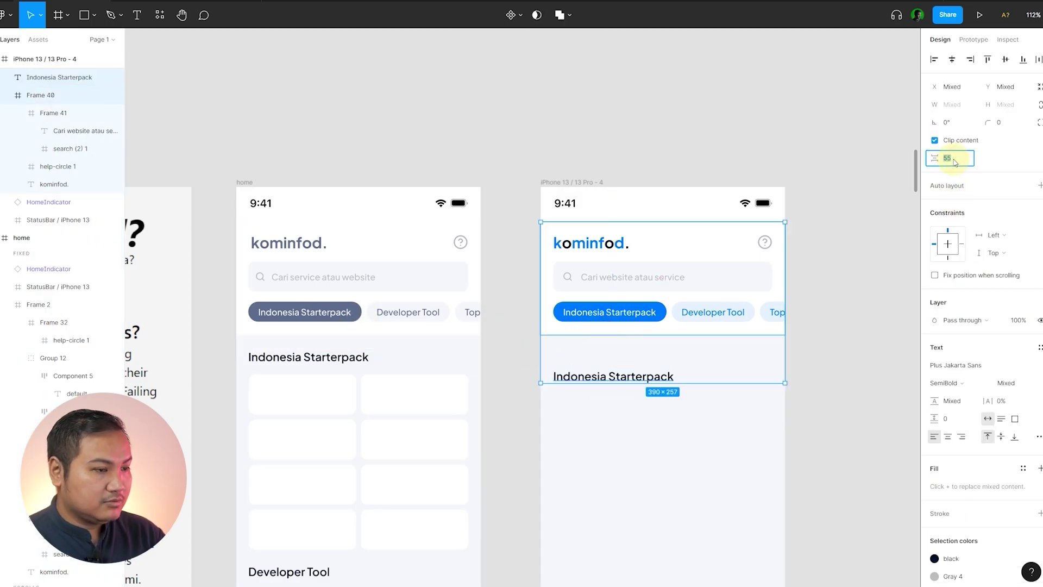
{"action": "type", "text": "24"}
{"action": "key", "text": "Return"}
{"action": "left_click", "coordinate": [843, 298]}
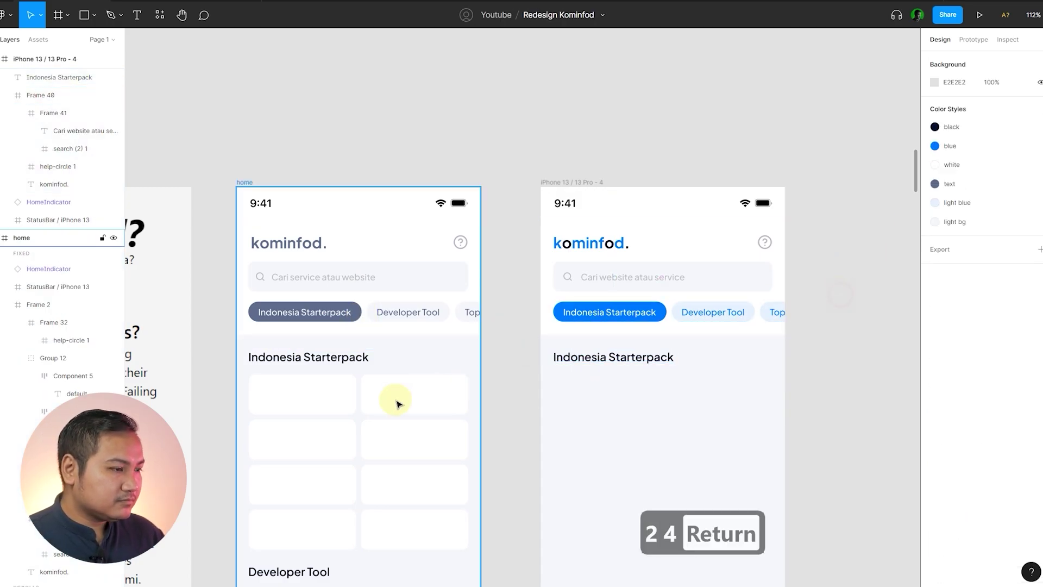
- Inspect the first card under Indonesia Starterpack in the home frame for its dimensions and its spacing from the heading
{"action": "left_click", "coordinate": [307, 387], "text": "ctrl"}
{"action": "left_click", "coordinate": [517, 362]}
{"action": "left_click_drag", "start_coordinate": [519, 363], "coordinate": [514, 347]}
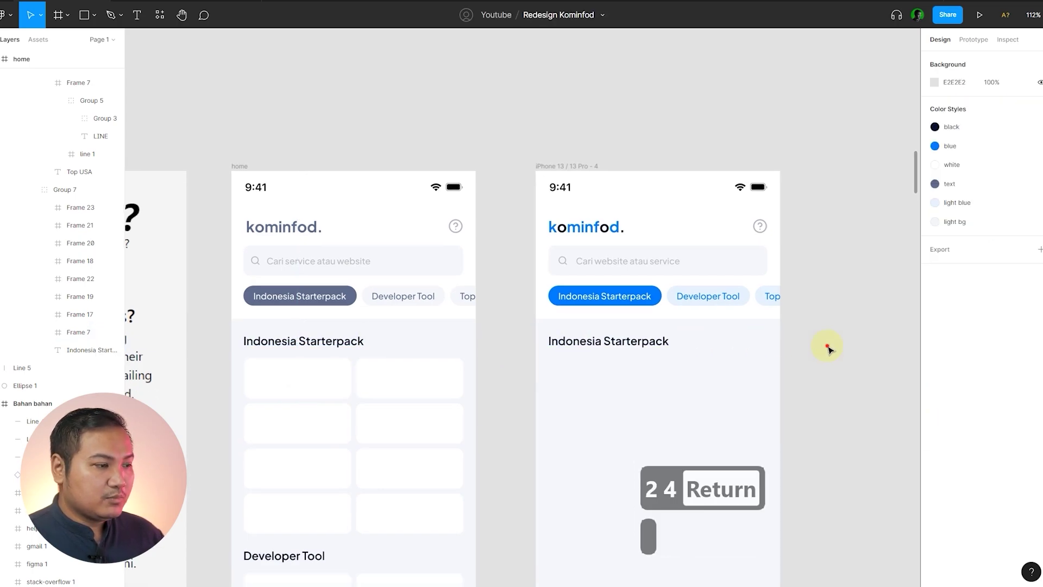
{"action": "left_click_drag", "start_coordinate": [828, 360], "coordinate": [829, 327]}
{"action": "left_click", "coordinate": [324, 352], "text": "ctrl"}
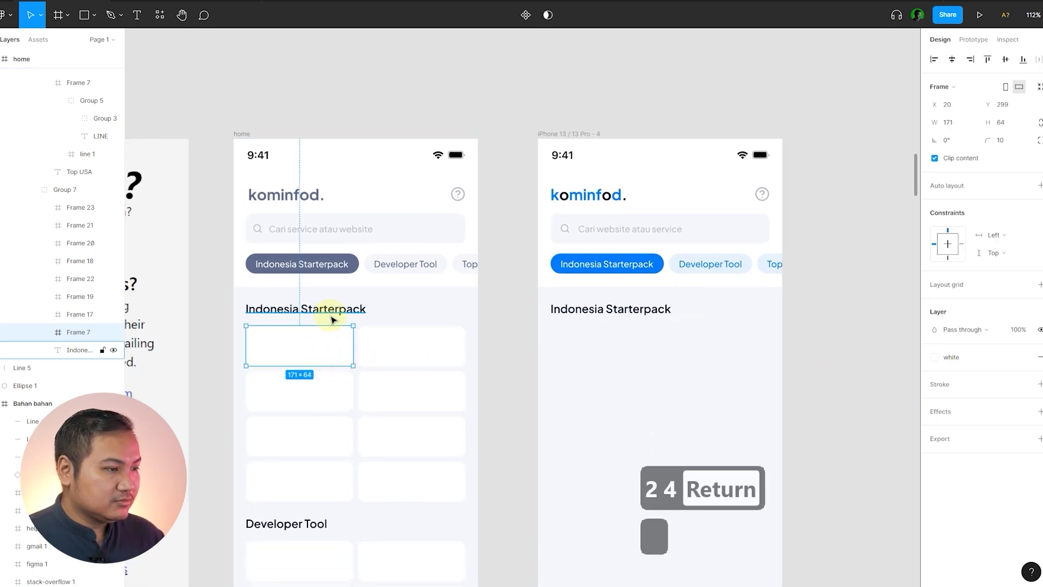
{"action": "left_click", "coordinate": [305, 312], "text": "shift"}
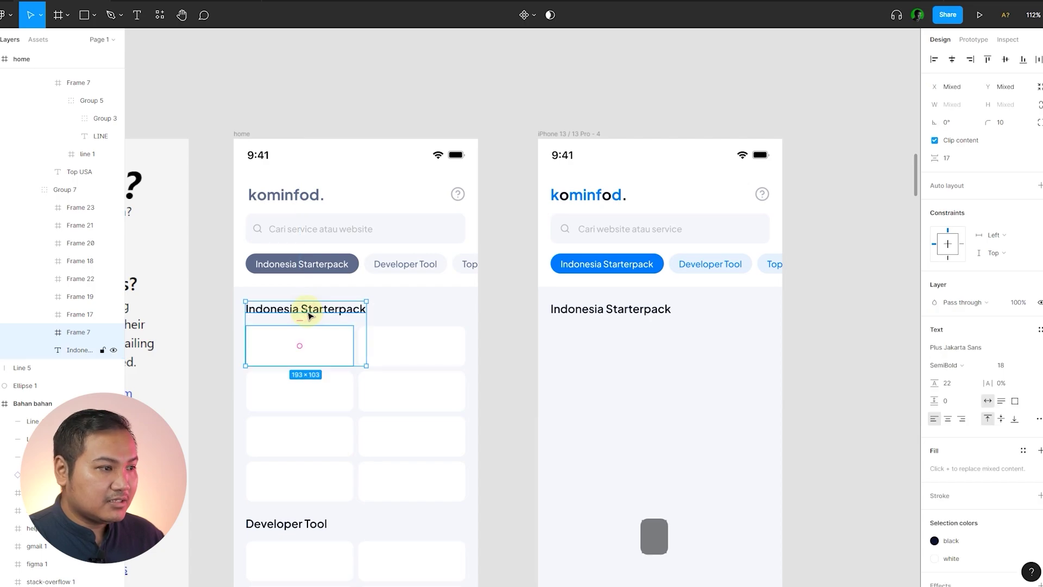
{"action": "left_click_drag", "start_coordinate": [501, 319], "coordinate": [465, 309]}
{"action": "left_click", "coordinate": [275, 358], "text": "ctrl"}
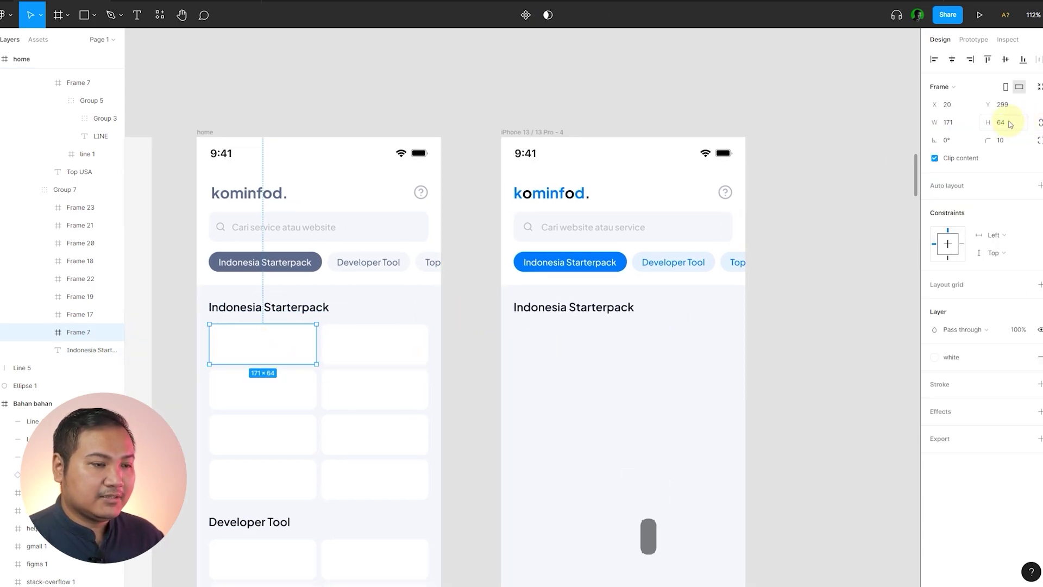
{"action": "left_click", "coordinate": [833, 262]}
{"action": "scroll", "coordinate": [713, 361], "scroll_direction": "up", "scroll_amount": 2}
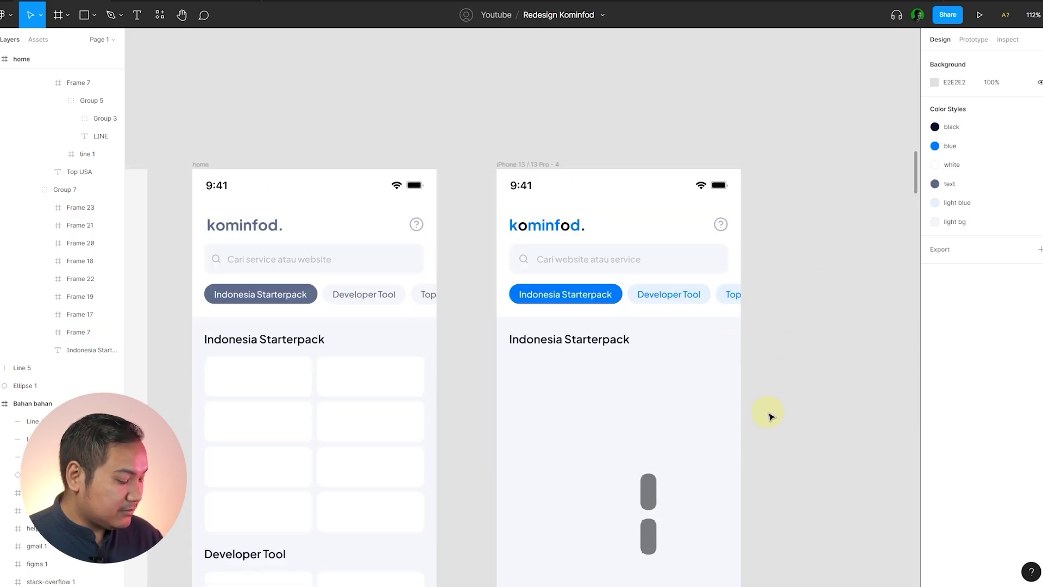
- Draw a card frame about 153 × 73 below the new Indonesia Starterpack heading and fill it with the white color style
{"action": "scroll", "coordinate": [770, 416], "scroll_direction": "up", "scroll_amount": 2}
{"action": "key", "text": "f"}
{"action": "left_click_drag", "start_coordinate": [541, 392], "coordinate": [600, 414]}
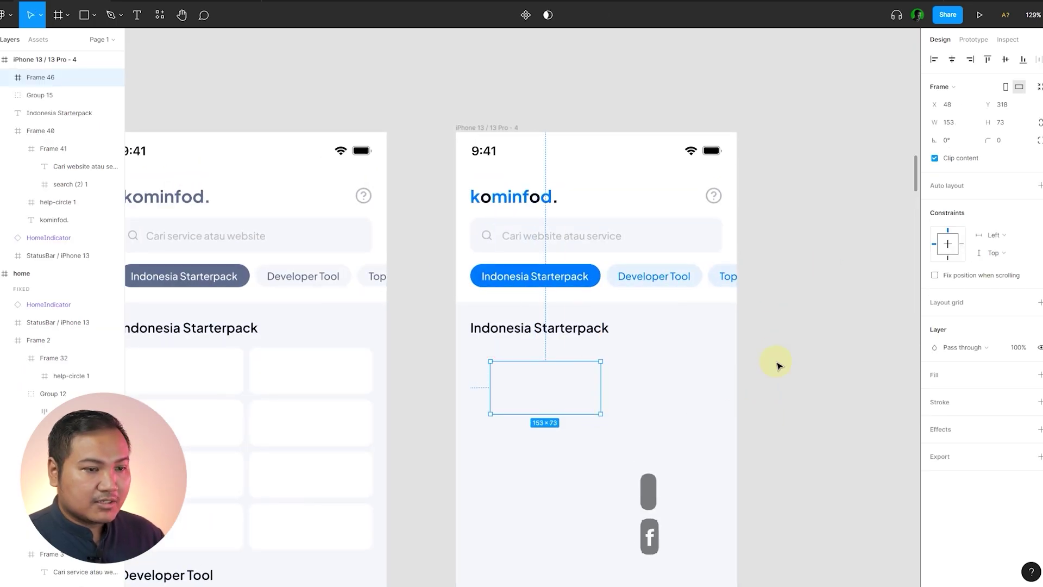
{"action": "left_click", "coordinate": [1023, 376]}
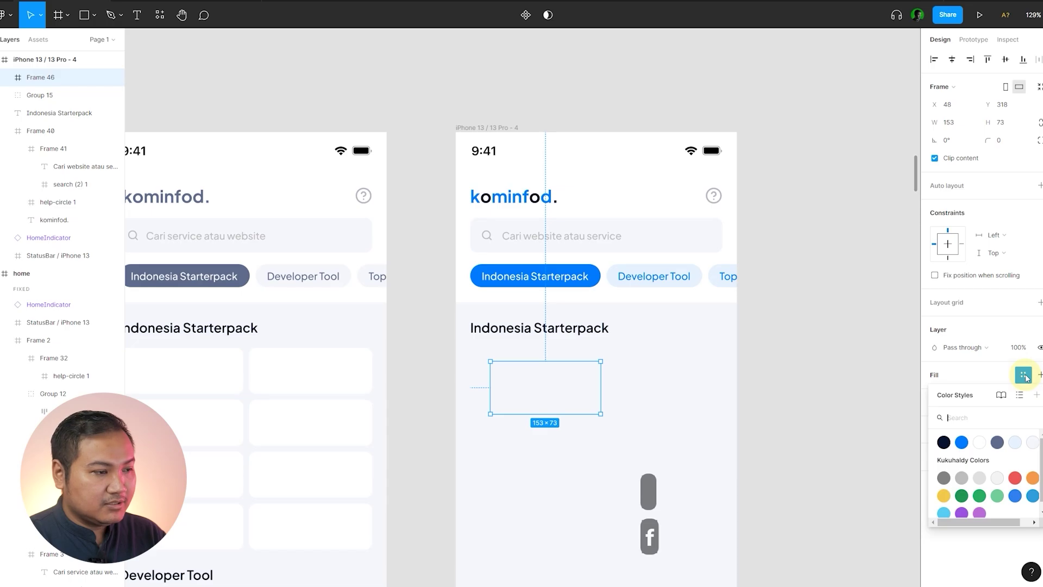
{"action": "left_click", "coordinate": [980, 443]}
{"action": "left_click", "coordinate": [889, 397]}
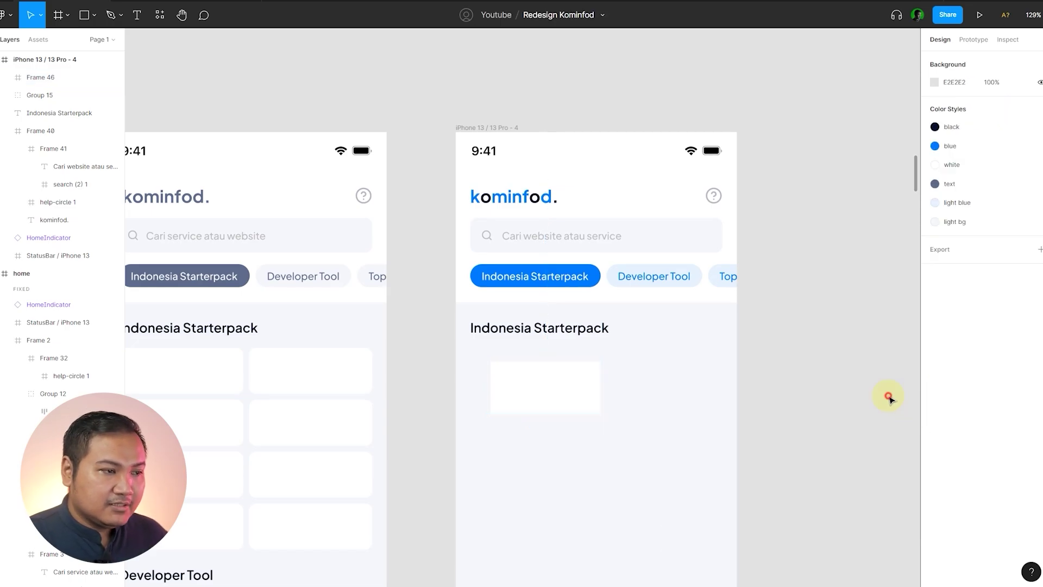
- Widen the Bahan bahan style guide frame to leave empty space beside its existing content
{"action": "scroll", "coordinate": [831, 374], "scroll_direction": "down", "scroll_amount": 10}
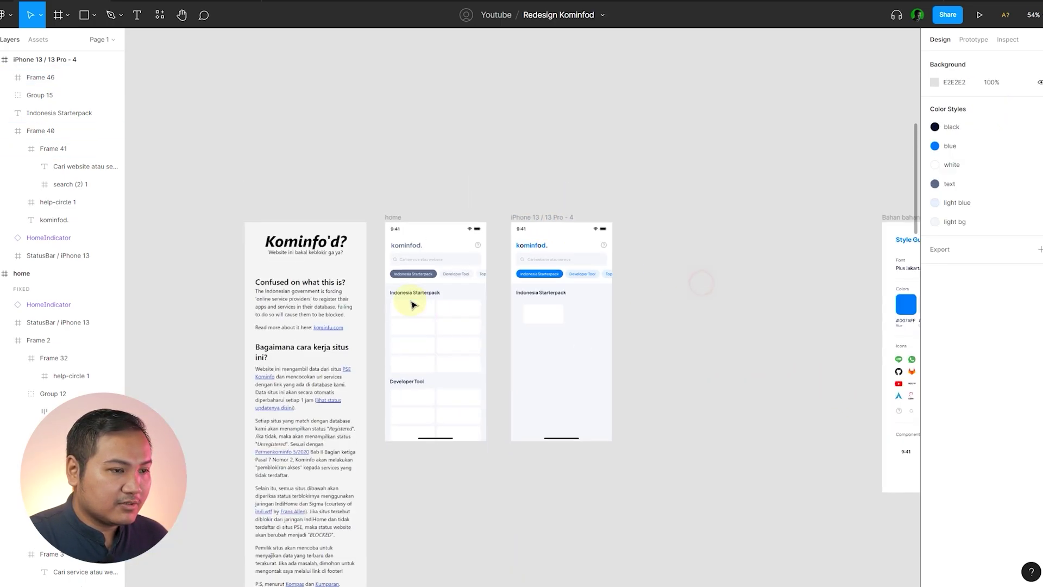
{"action": "scroll", "coordinate": [506, 391], "scroll_direction": "down", "scroll_amount": 5}
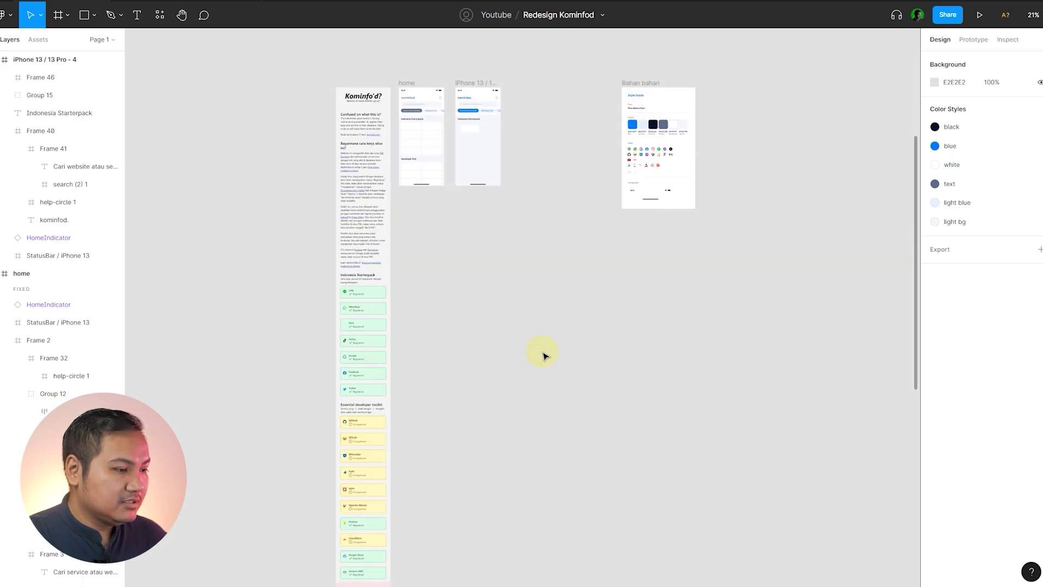
{"action": "scroll", "coordinate": [548, 326], "scroll_direction": "up", "scroll_amount": 4}
{"action": "scroll", "coordinate": [679, 225], "scroll_direction": "up", "scroll_amount": 2, "text": "ctrl"}
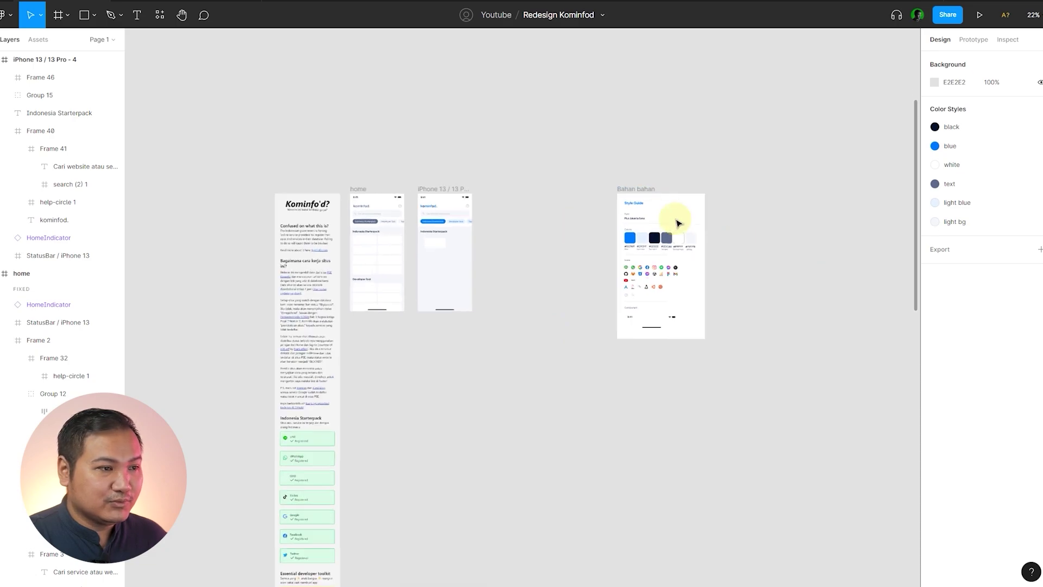
{"action": "scroll", "coordinate": [650, 217], "scroll_direction": "up", "scroll_amount": 5, "text": "ctrl"}
{"action": "left_click", "coordinate": [685, 150]}
{"action": "left_click", "coordinate": [611, 170]}
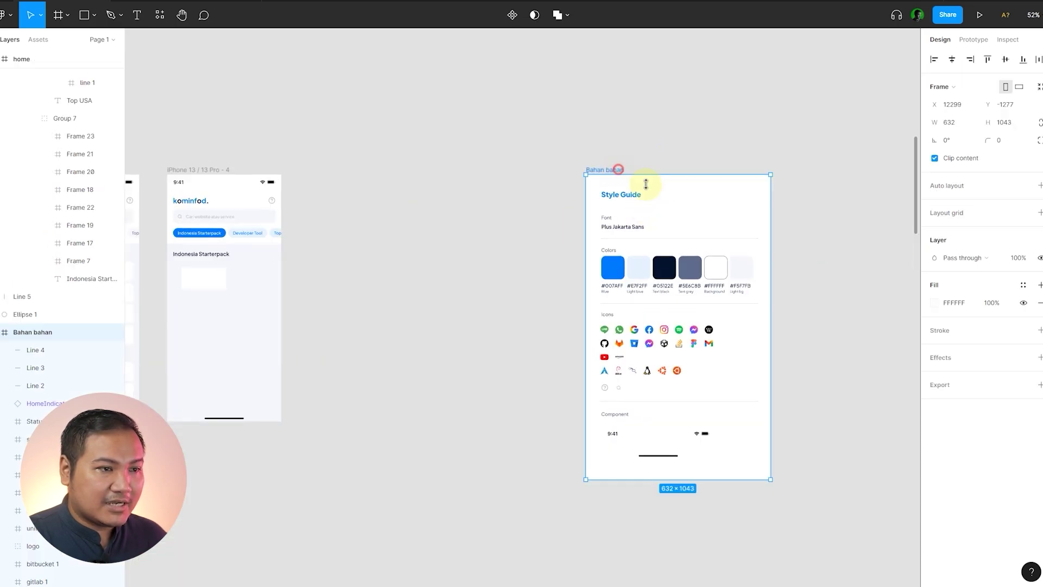
{"action": "left_click", "coordinate": [772, 227]}
{"action": "left_click", "coordinate": [758, 139]}
{"action": "scroll", "coordinate": [740, 287], "scroll_direction": "down", "scroll_amount": 3, "text": "ctrl"}
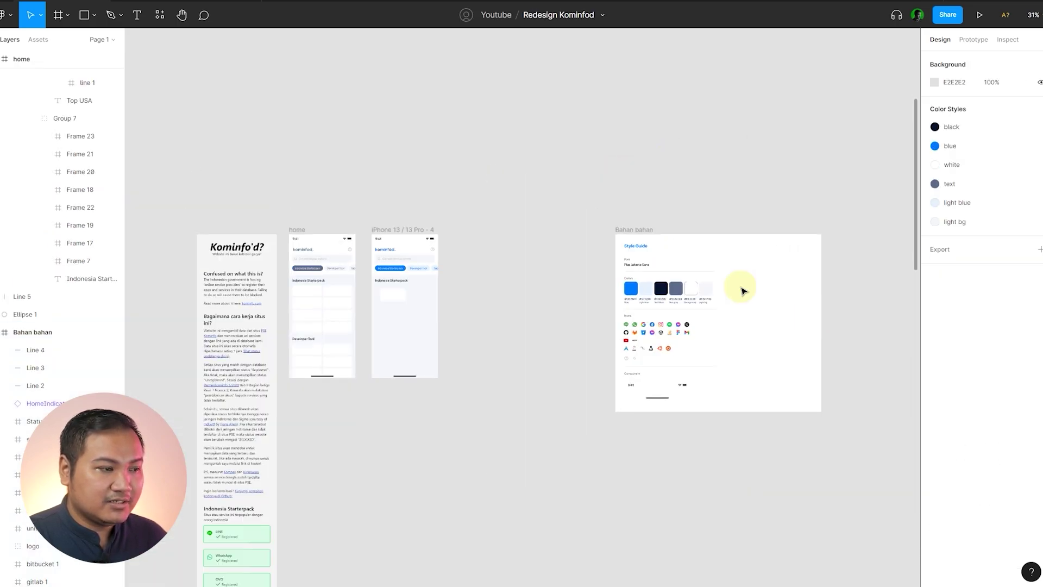
- Fill the card frame below the new Indonesia Starterpack heading with the light green DBFCE7 sampled from the style guide palette
{"action": "scroll", "coordinate": [516, 443], "scroll_direction": "down", "scroll_amount": 8}
{"action": "scroll", "coordinate": [580, 445], "scroll_direction": "up", "scroll_amount": 8}
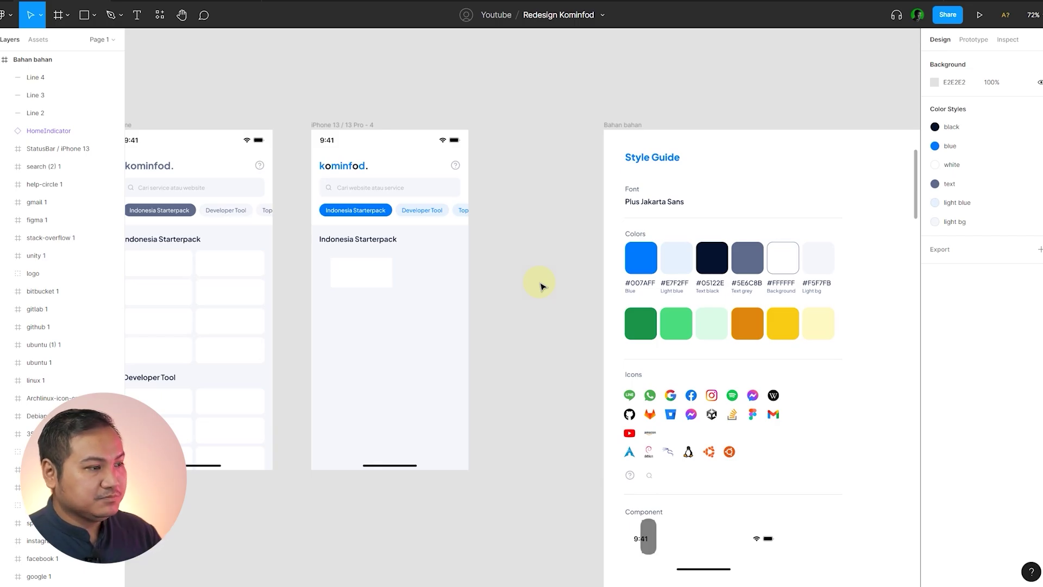
{"action": "scroll", "coordinate": [533, 290], "scroll_direction": "down", "scroll_amount": 5}
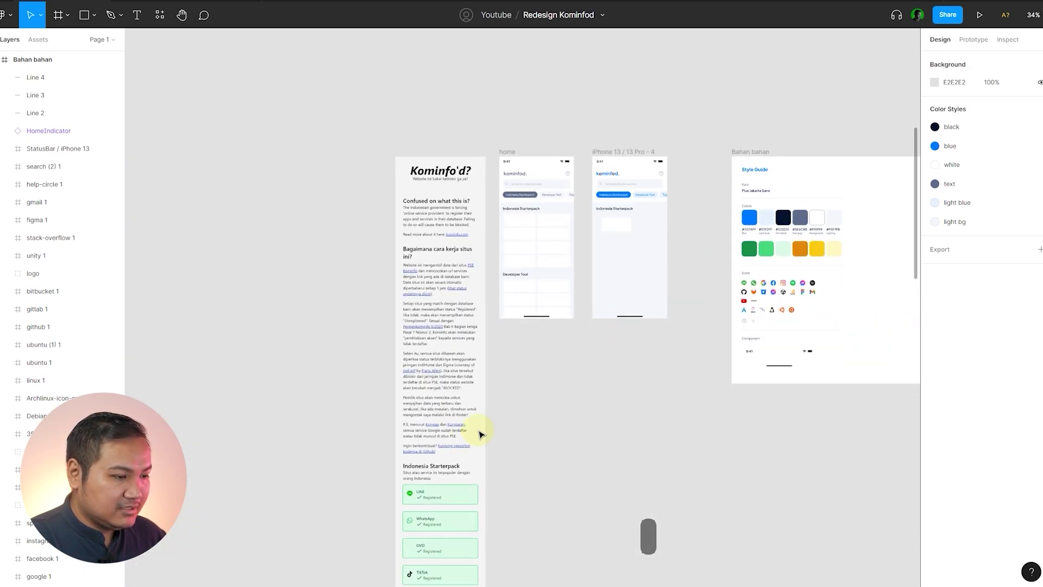
{"action": "scroll", "coordinate": [656, 212], "scroll_direction": "up", "scroll_amount": 5}
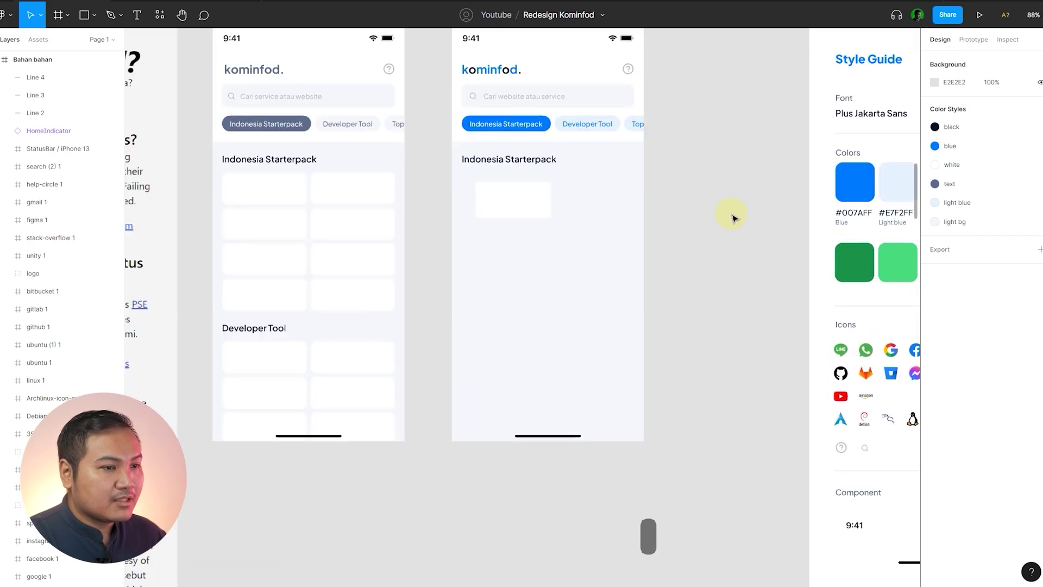
{"action": "left_click", "coordinate": [305, 301]}
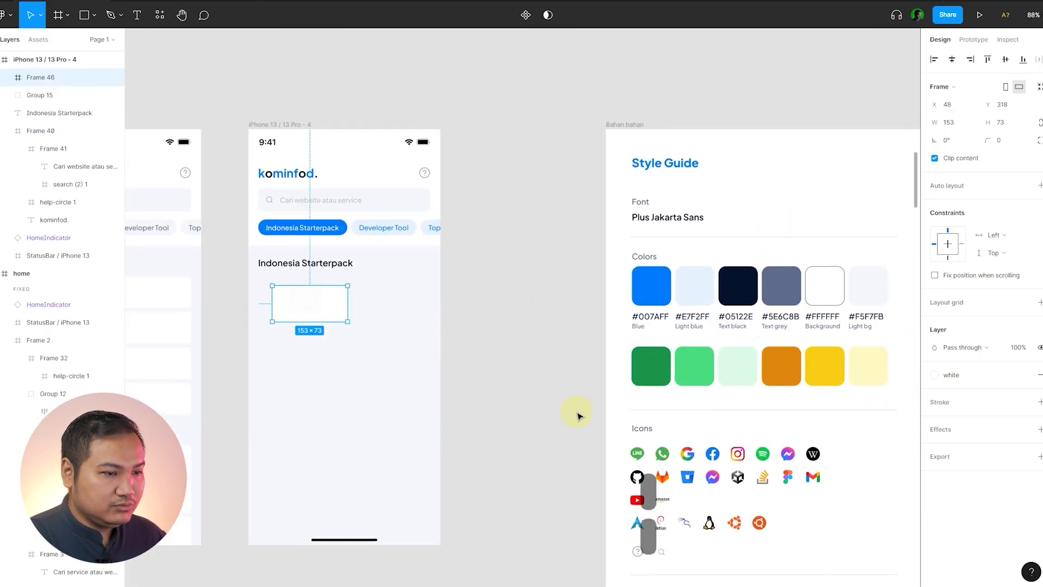
{"action": "left_click", "coordinate": [752, 379]}
{"action": "left_click", "coordinate": [333, 310]}
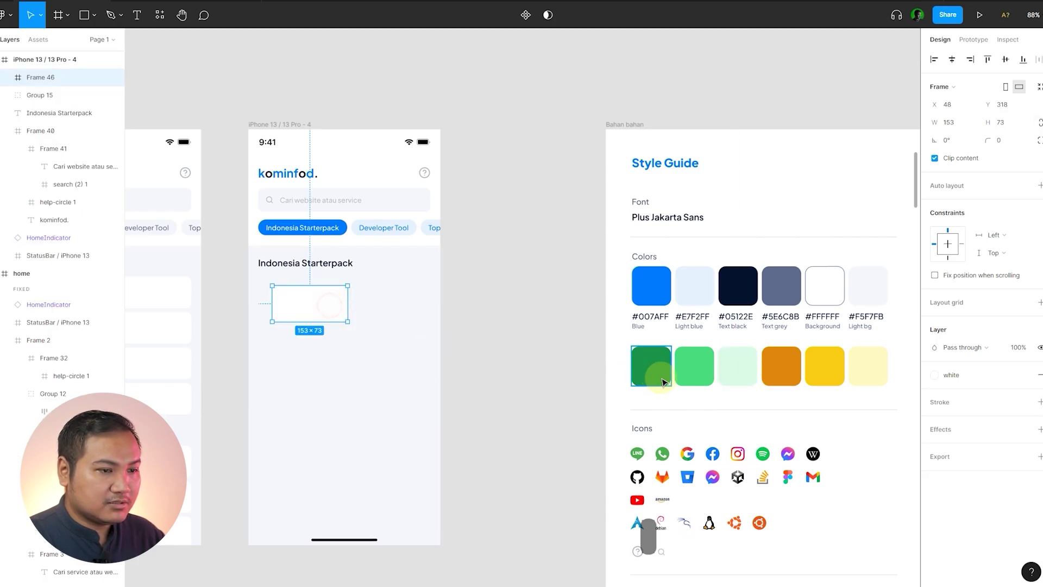
{"action": "left_click", "coordinate": [751, 380]}
{"action": "left_click", "coordinate": [523, 336]}
{"action": "left_click", "coordinate": [328, 312]}
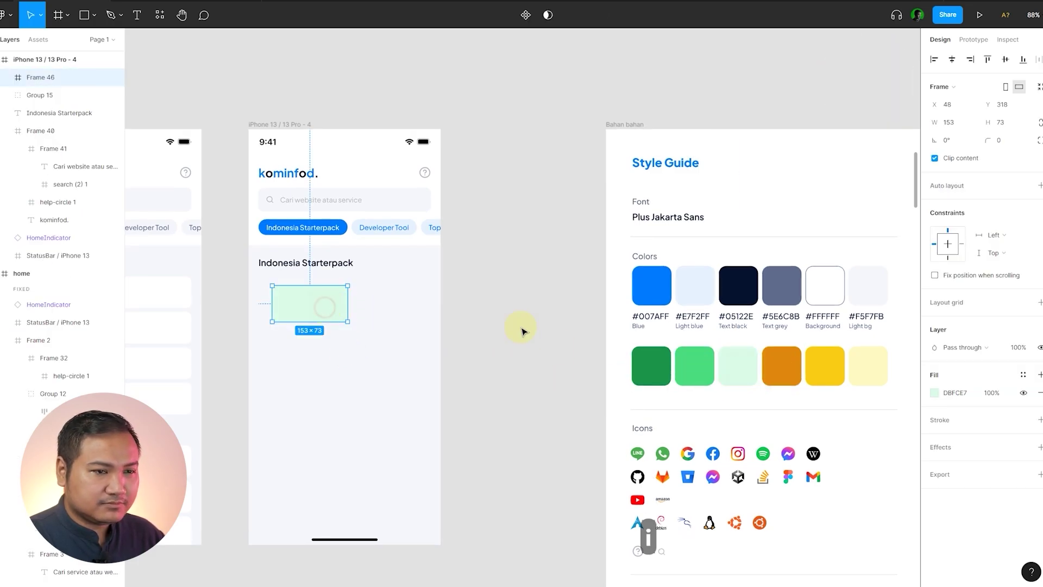
- Align the green card frame to the left edge of the Indonesia Starterpack heading
{"action": "left_click", "coordinate": [280, 263], "text": "shift"}
{"action": "scroll", "coordinate": [282, 263], "scroll_direction": "up", "scroll_amount": 3}
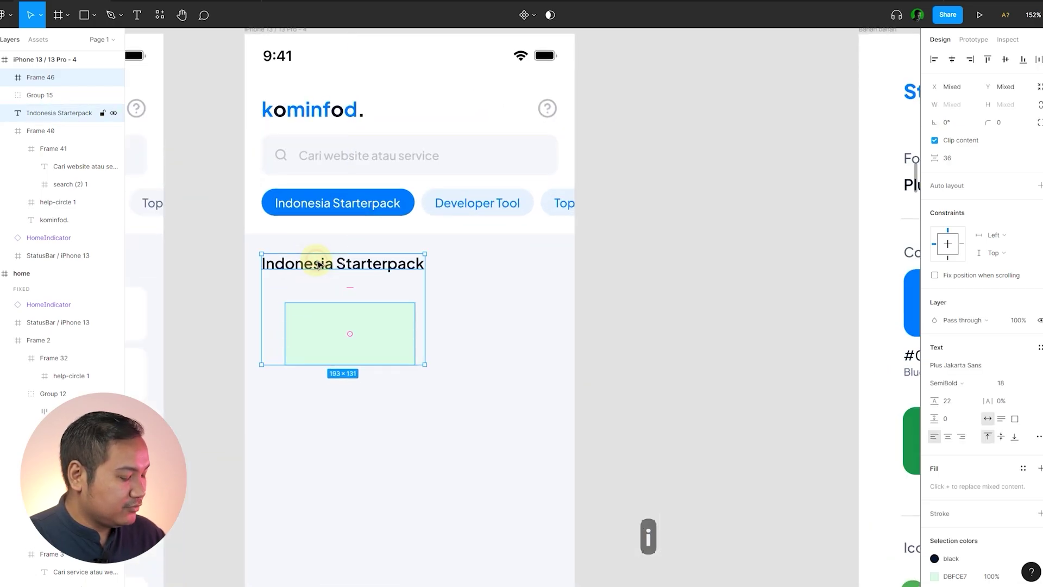
{"action": "key", "text": "alt+a"}
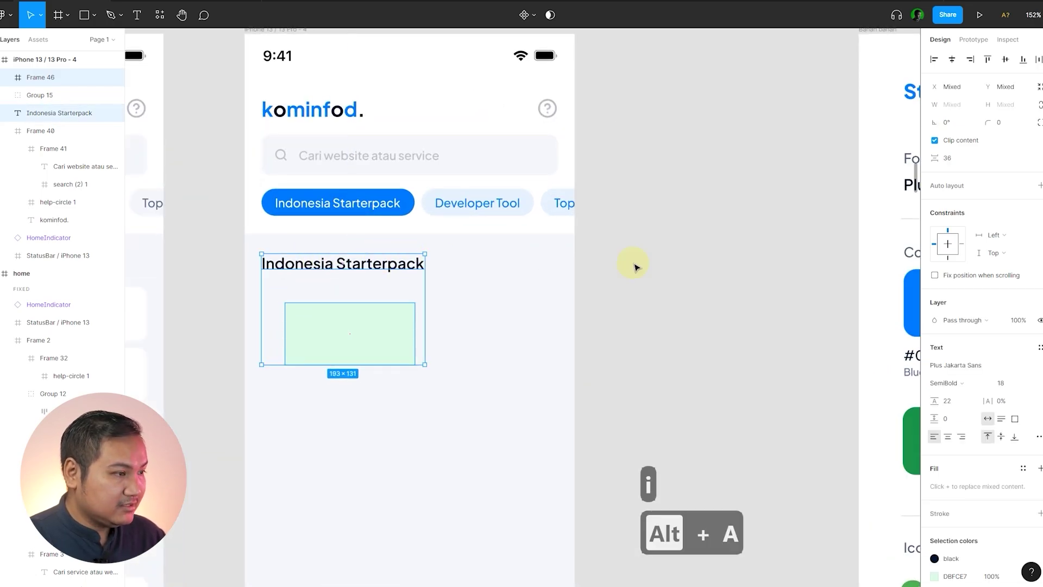
{"action": "left_click", "coordinate": [635, 264]}
- Widen the green card to 350 so it spans the content width, using the layout grid as a temporary guide
{"action": "left_click", "coordinate": [356, 329]}
{"action": "key", "text": "ctrl+shift+5"}
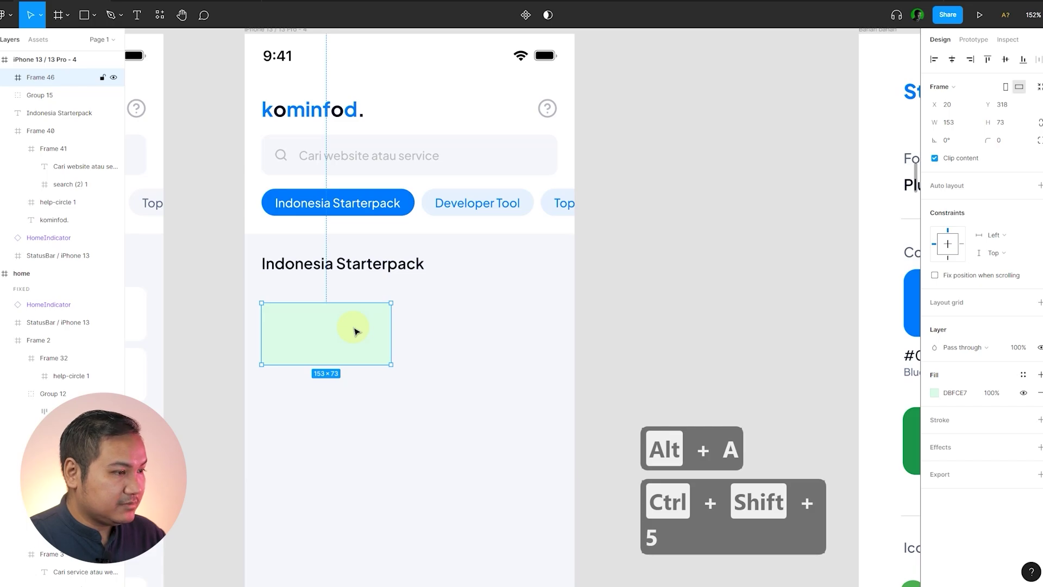
{"action": "key", "text": "ctrl+shift+4"}
{"action": "scroll", "coordinate": [399, 325], "scroll_direction": "up", "scroll_amount": 3}
{"action": "left_click_drag", "start_coordinate": [387, 311], "coordinate": [671, 312]}
{"action": "scroll", "coordinate": [547, 340], "scroll_direction": "down", "scroll_amount": 5}
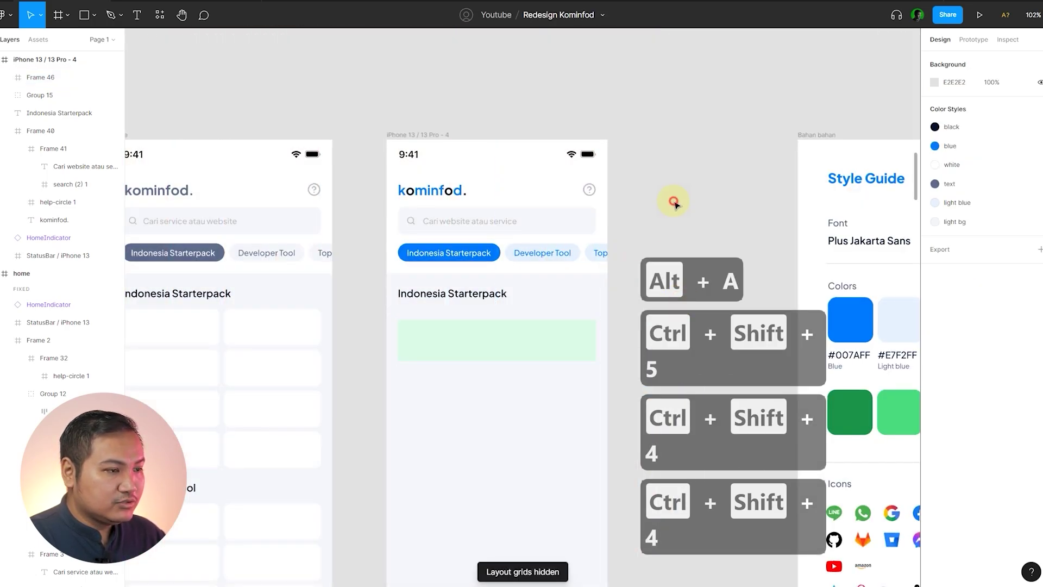
- Check a card's properties in the home frame, and give the green card a corner radius of 10 and a height of 64
{"action": "left_click", "coordinate": [505, 347]}
{"action": "left_click", "coordinate": [314, 334]}
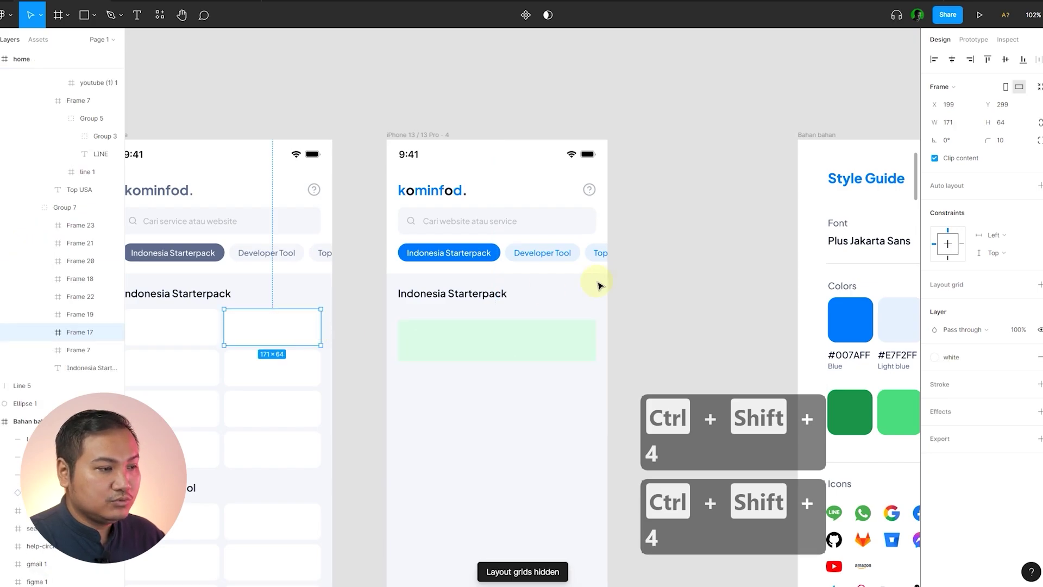
{"action": "left_click", "coordinate": [699, 233]}
{"action": "left_click", "coordinate": [552, 321]}
{"action": "left_click", "coordinate": [1007, 143]}
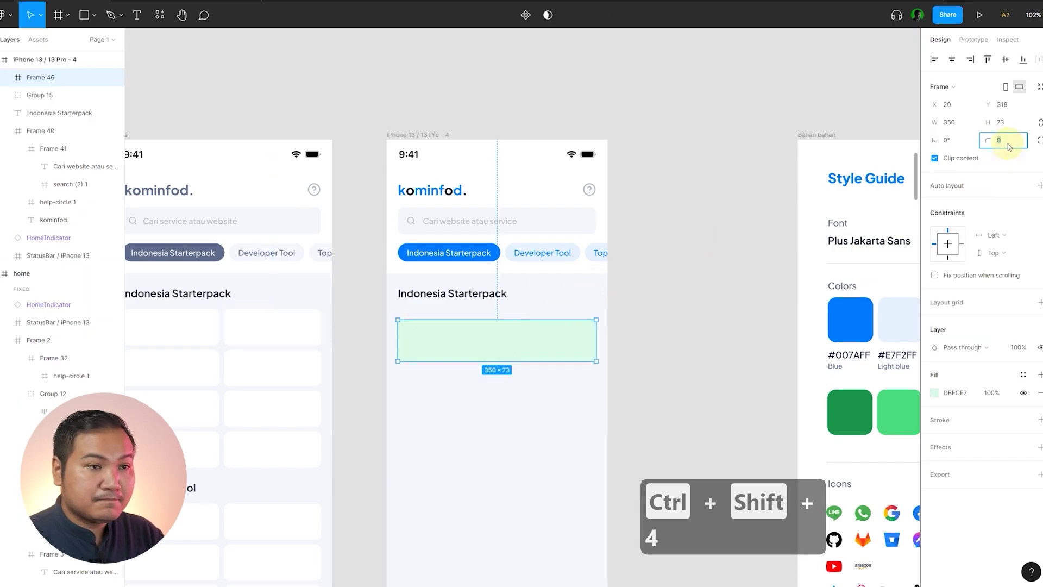
{"action": "type", "text": "10"}
{"action": "key", "text": "Return"}
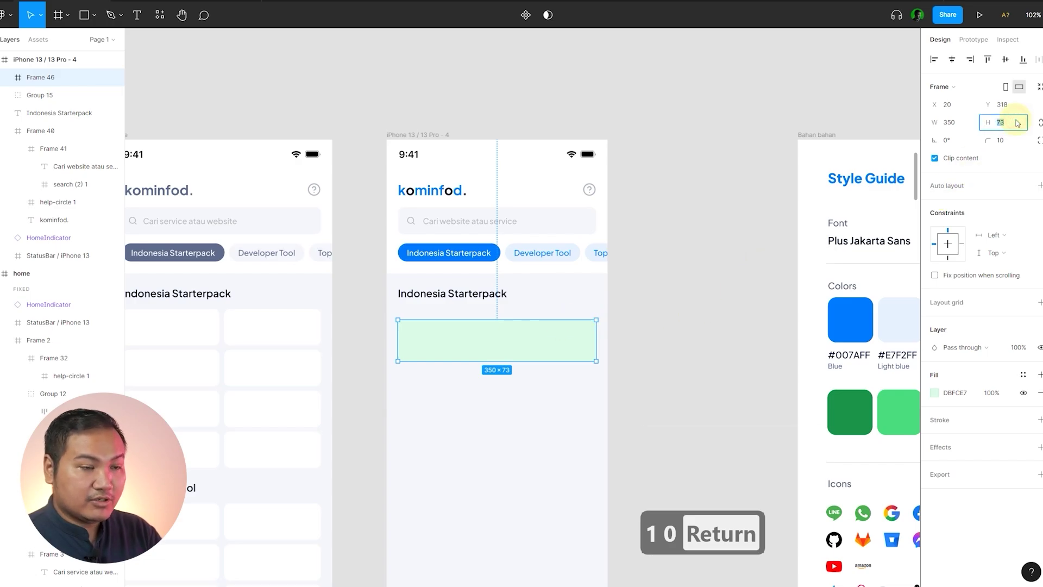
{"action": "type", "text": "64"}
{"action": "key", "text": "Return"}
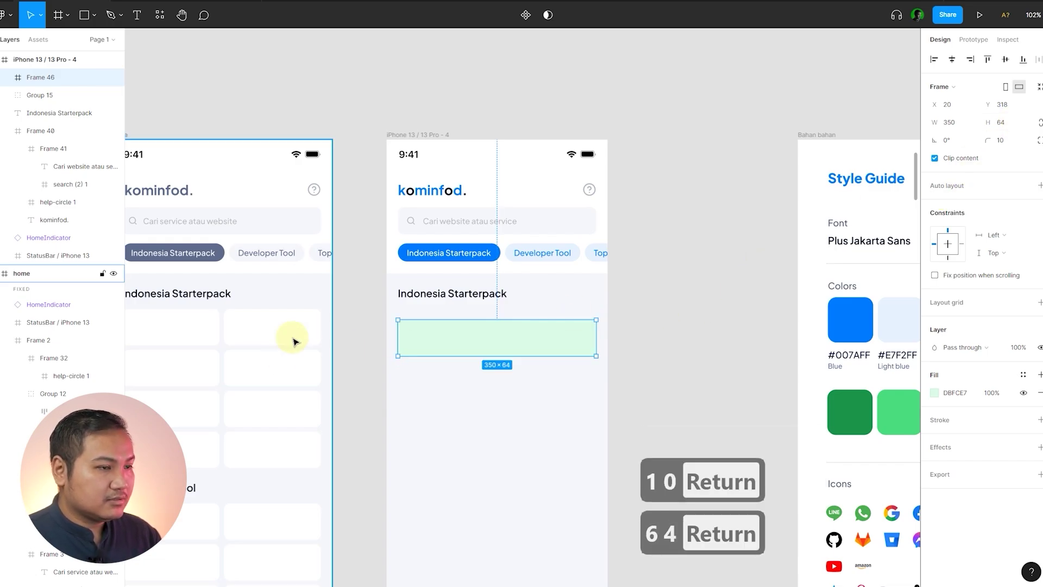
- Set the vertical spacing between the Indonesia Starterpack heading and the green card to 16
{"action": "left_click", "coordinate": [659, 318]}
{"action": "left_click", "coordinate": [565, 335]}
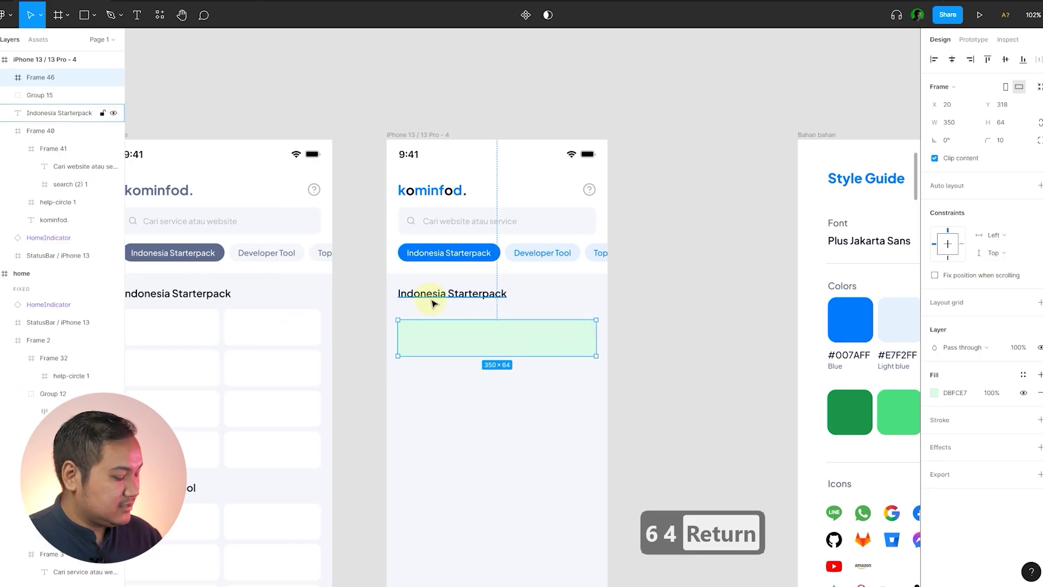
{"action": "left_click", "coordinate": [434, 298], "text": "shift"}
{"action": "left_click", "coordinate": [961, 159]}
{"action": "type", "text": "16"}
{"action": "key", "text": "Return"}
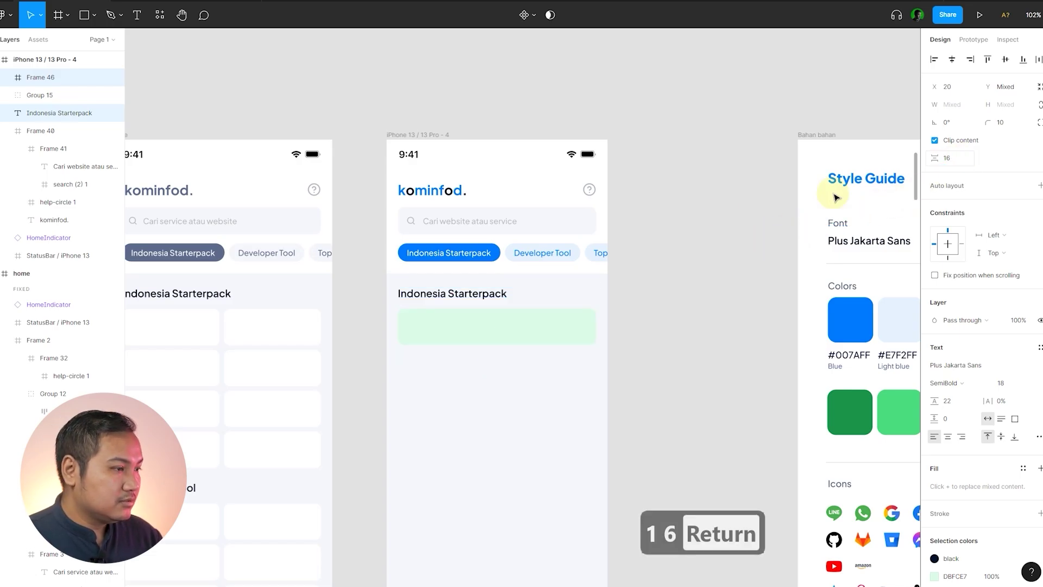
- Check the spacing between the heading and the first card in the home reference frame
{"action": "left_click", "coordinate": [187, 325]}
{"action": "left_click", "coordinate": [199, 298], "text": "shift"}
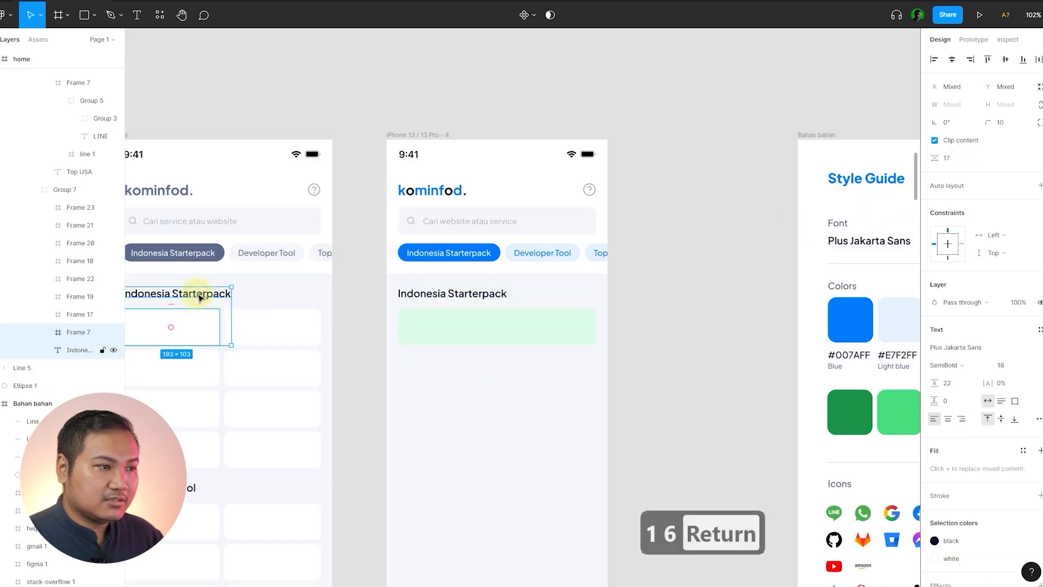
{"action": "left_click", "coordinate": [717, 296]}
{"action": "key", "text": "space"}
{"action": "left_click_drag", "start_coordinate": [685, 296], "coordinate": [649, 299]}
- Run the Split Shape plugin on the green card
{"action": "left_click", "coordinate": [496, 326]}
{"action": "scroll", "coordinate": [514, 328], "scroll_direction": "up", "scroll_amount": 3}
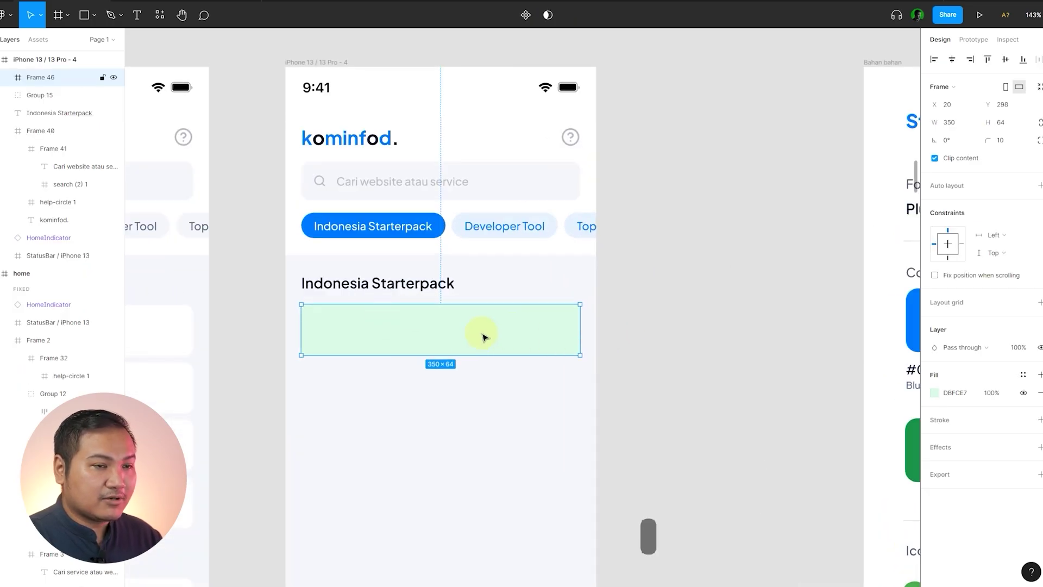
{"action": "right_click", "coordinate": [483, 336]}
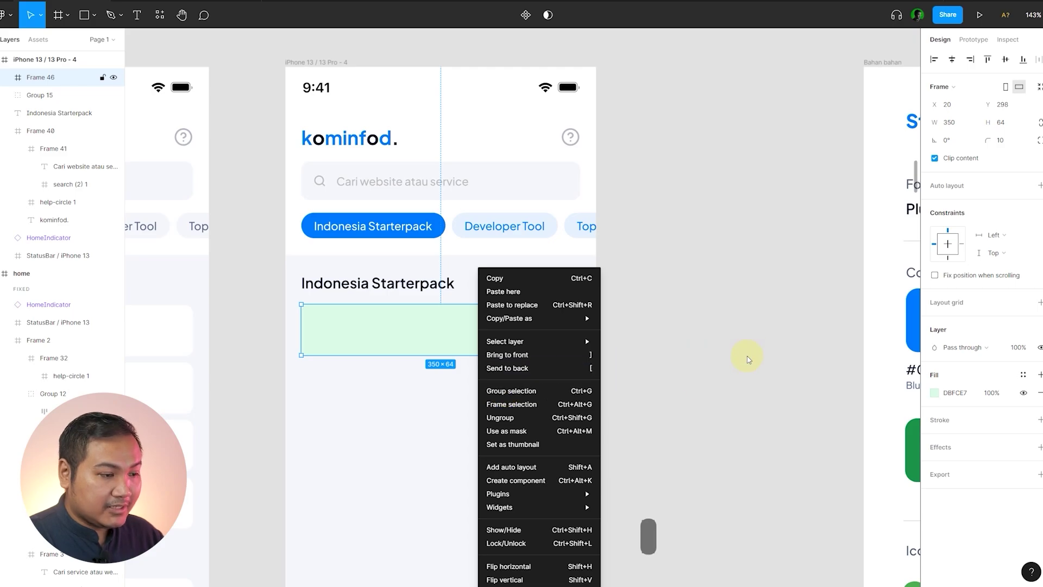
{"action": "mouse_move", "coordinate": [571, 495]}
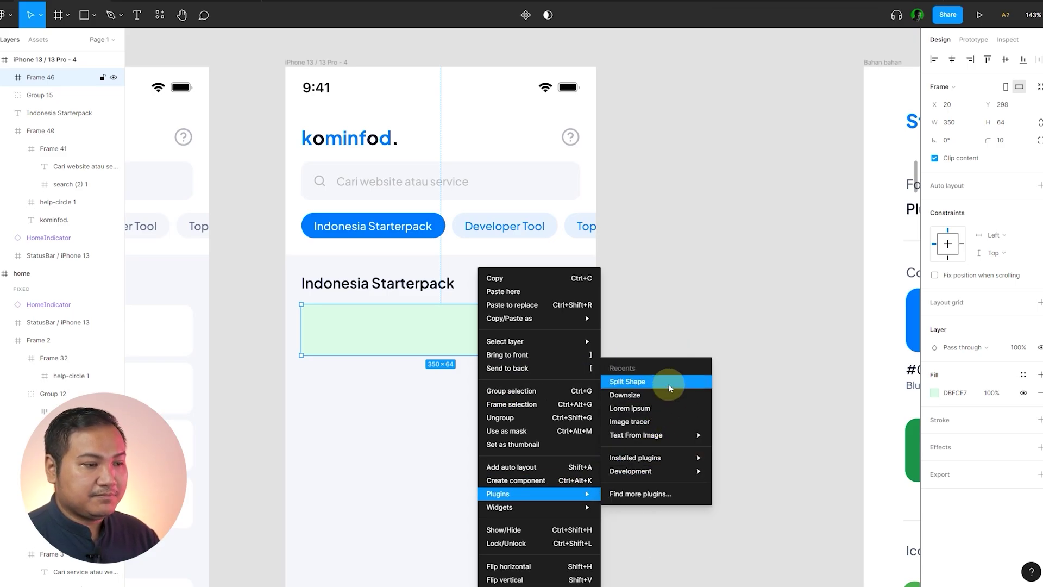
{"action": "left_click", "coordinate": [668, 383]}
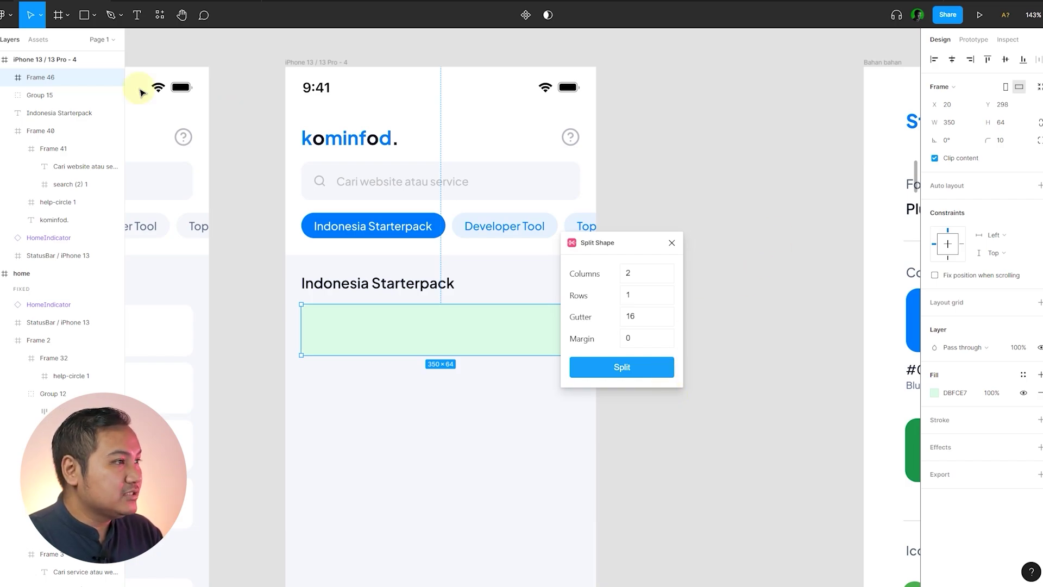
- Look at where Split Shape is listed among the recent plugins in the file's resources
{"action": "left_click", "coordinate": [161, 16]}
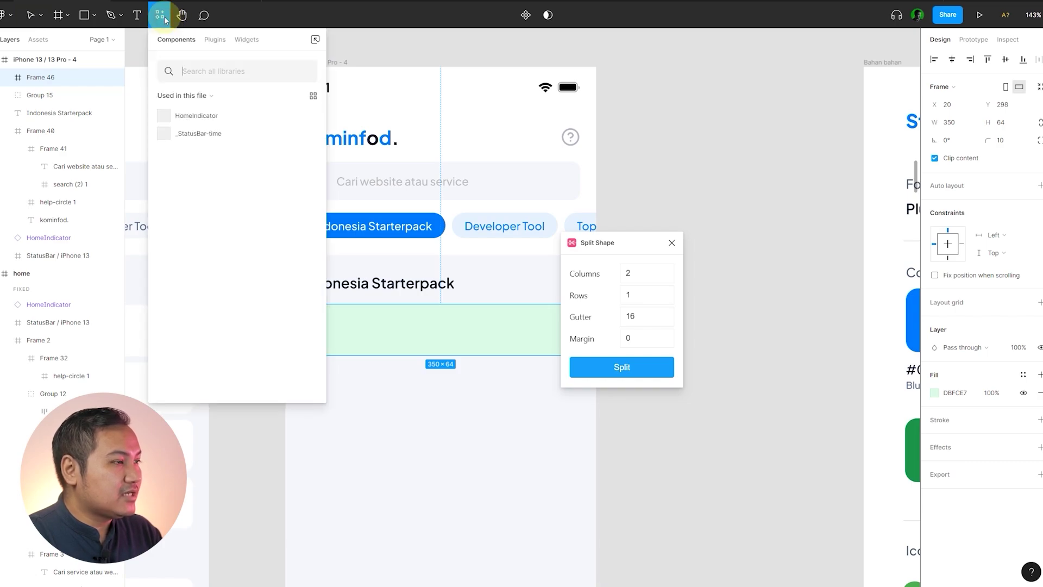
{"action": "left_click", "coordinate": [216, 41]}
{"action": "left_click", "coordinate": [208, 73]}
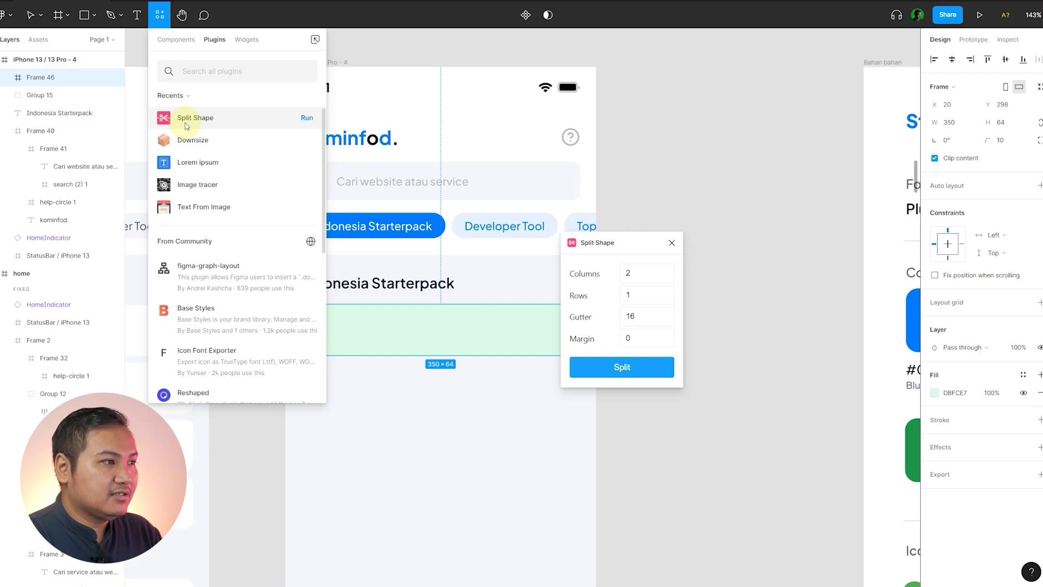
{"action": "left_click", "coordinate": [321, 18]}
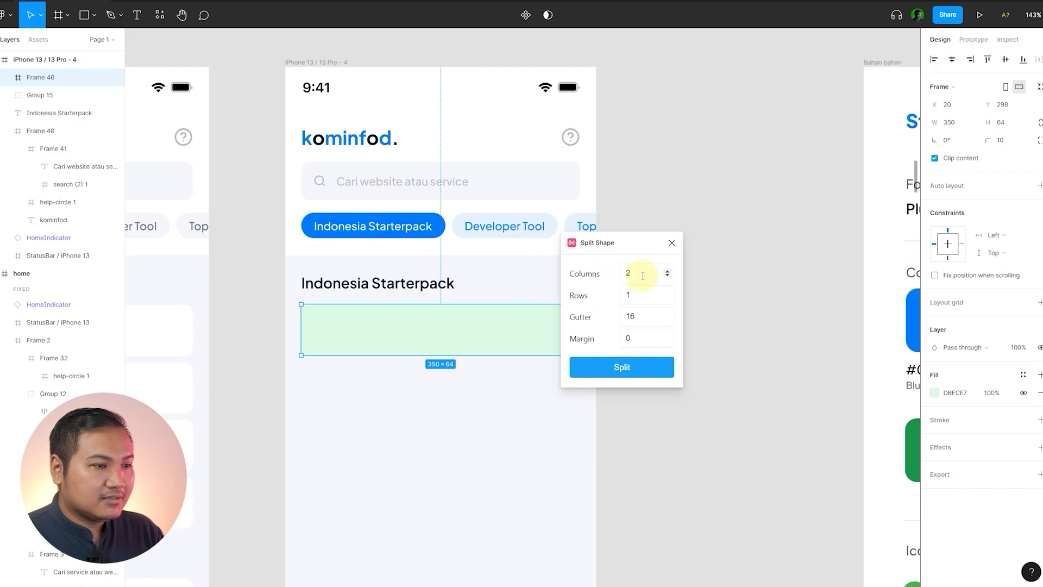
- Split the green card into 2 columns and 1 row with a gutter of 8 and a margin of 0
{"action": "left_click", "coordinate": [629, 293]}
{"action": "left_click", "coordinate": [630, 318]}
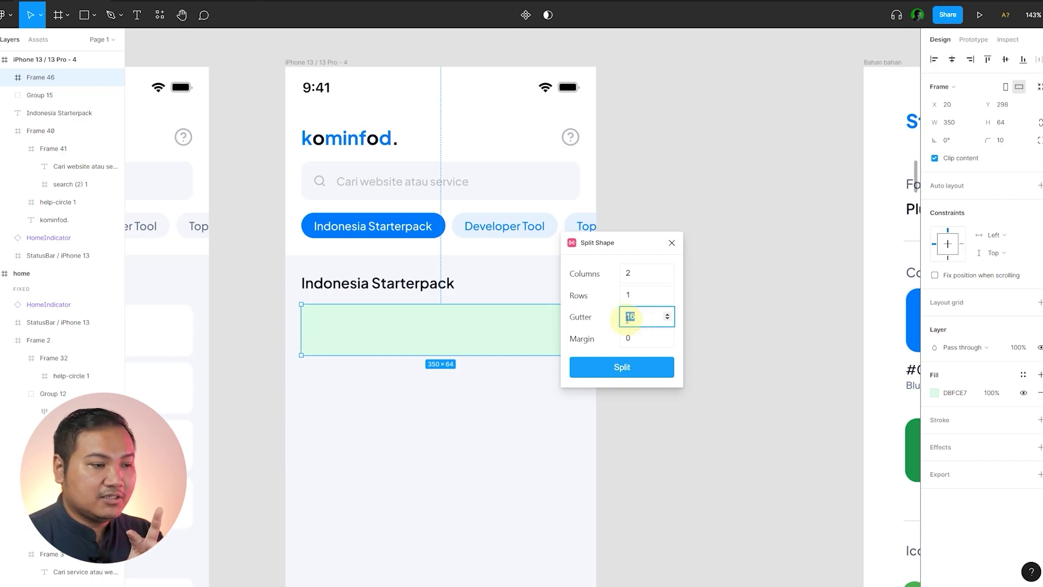
{"action": "type", "text": "8"}
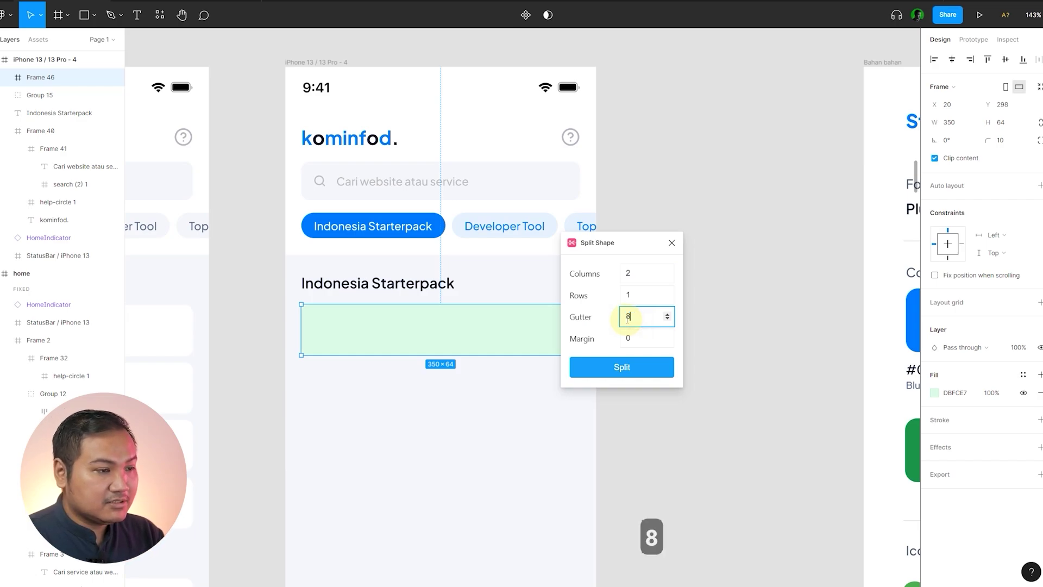
{"action": "left_click", "coordinate": [626, 372]}
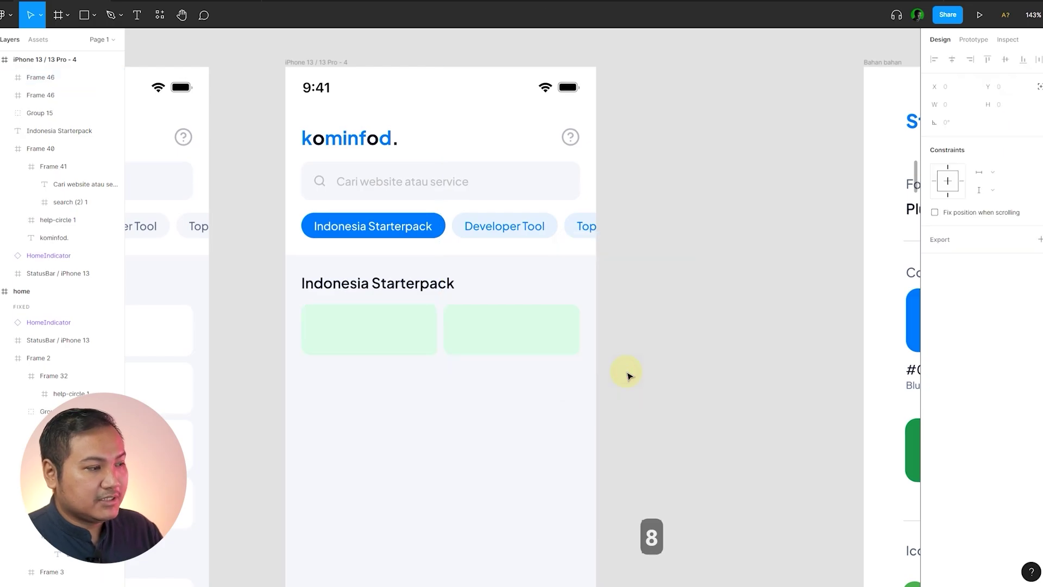
- Compare the split cards with the first row of cards in the home frame, checking their size and horizontal gap
{"action": "left_click", "coordinate": [728, 352]}
{"action": "scroll", "coordinate": [728, 352], "scroll_direction": "down", "scroll_amount": 3}
{"action": "scroll", "coordinate": [391, 337], "scroll_direction": "up", "scroll_amount": 3}
{"action": "left_click", "coordinate": [391, 337]}
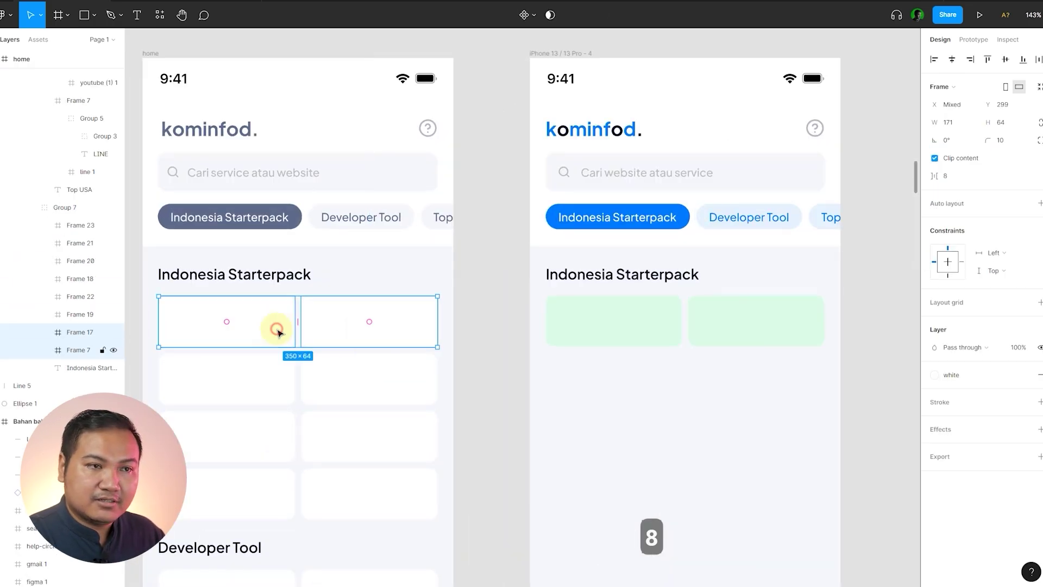
{"action": "left_click", "coordinate": [505, 343]}
{"action": "left_click_drag", "start_coordinate": [505, 342], "coordinate": [358, 349]}
{"action": "scroll", "coordinate": [529, 340], "scroll_direction": "down", "scroll_amount": 3}
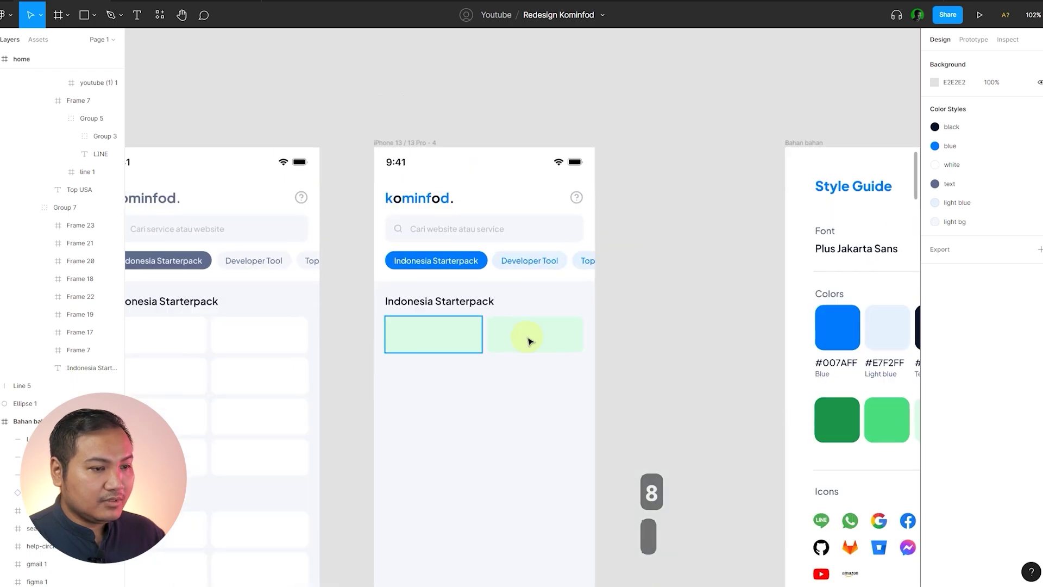
- Add a 1 px inside stroke to both green cards, using the medium green 4ADE7E sampled from the style guide palette
{"action": "scroll", "coordinate": [577, 340], "scroll_direction": "down", "scroll_amount": 5}
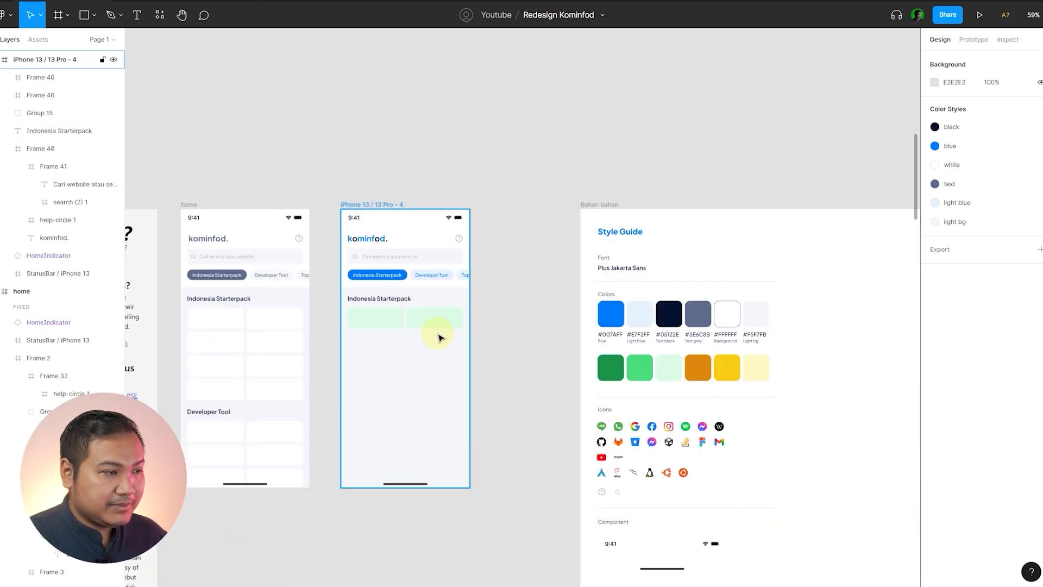
{"action": "scroll", "coordinate": [438, 338], "scroll_direction": "up", "scroll_amount": 3}
{"action": "left_click", "coordinate": [349, 309]}
{"action": "left_click", "coordinate": [426, 305], "text": "shift"}
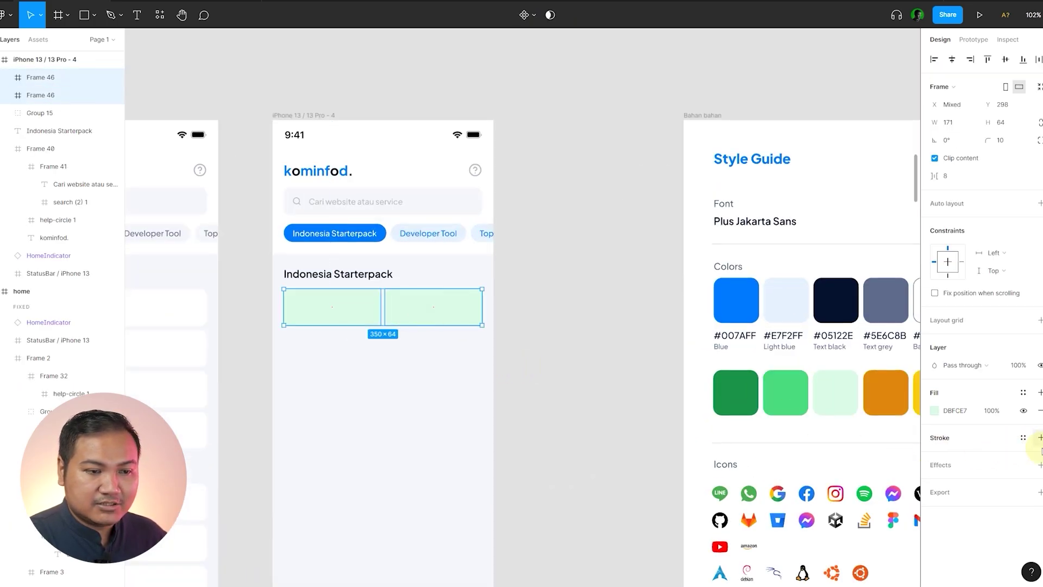
{"action": "left_click", "coordinate": [1039, 437]}
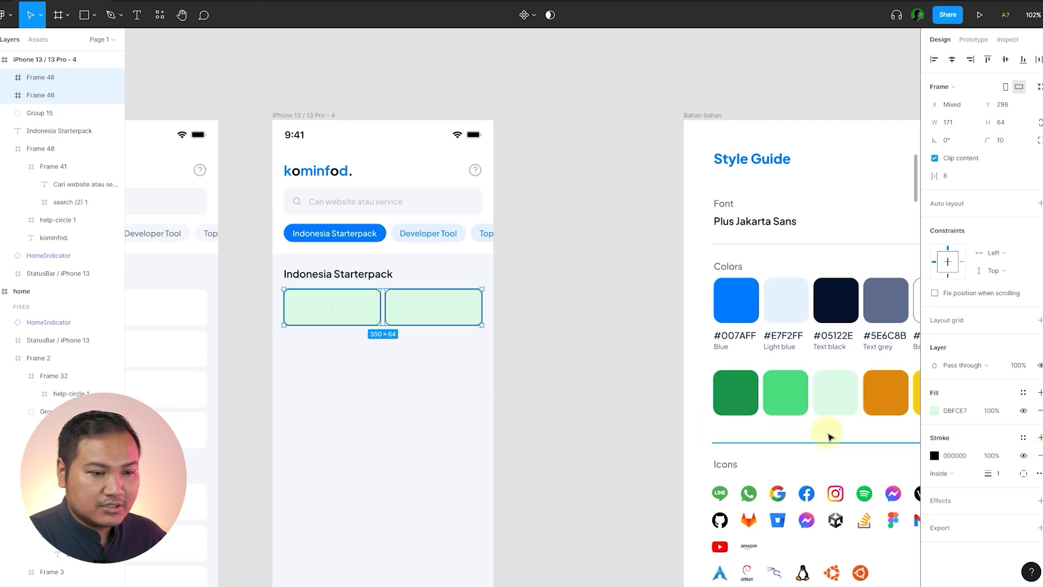
{"action": "left_click", "coordinate": [934, 455]}
{"action": "left_click", "coordinate": [803, 471]}
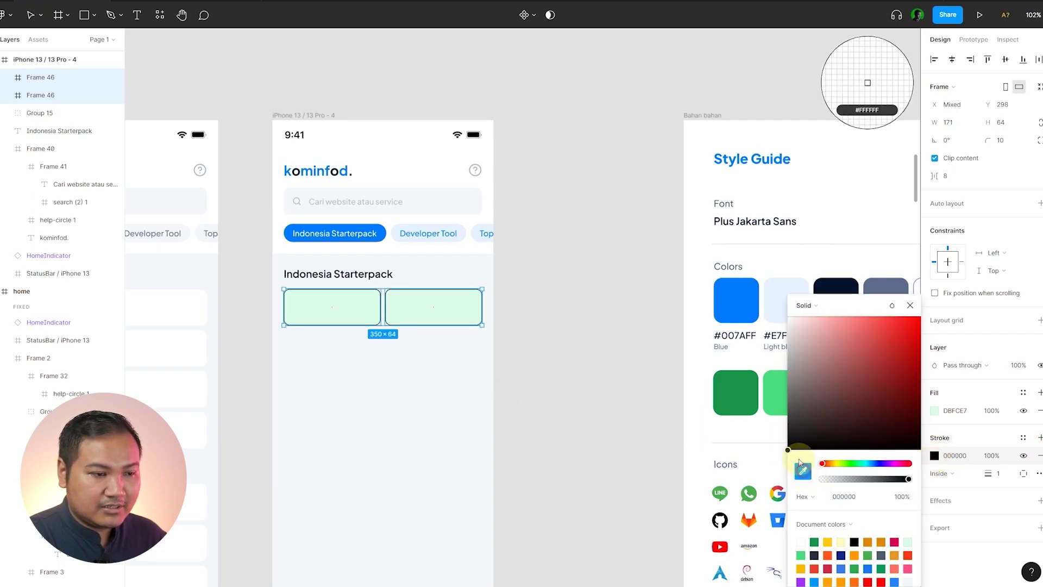
{"action": "left_click", "coordinate": [776, 394]}
{"action": "scroll", "coordinate": [777, 394], "scroll_direction": "down", "scroll_amount": 5}
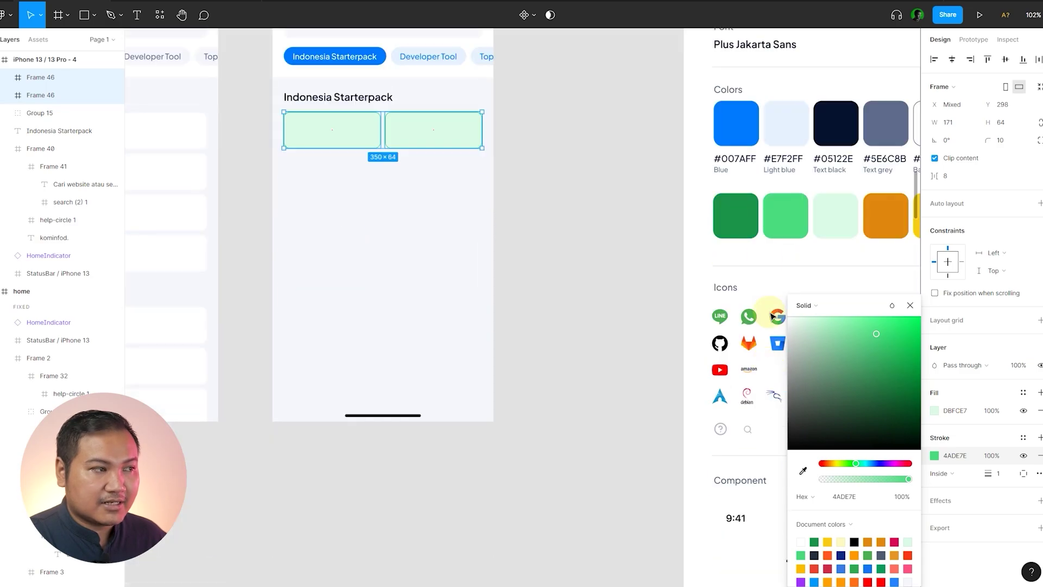
{"action": "left_click", "coordinate": [527, 229]}
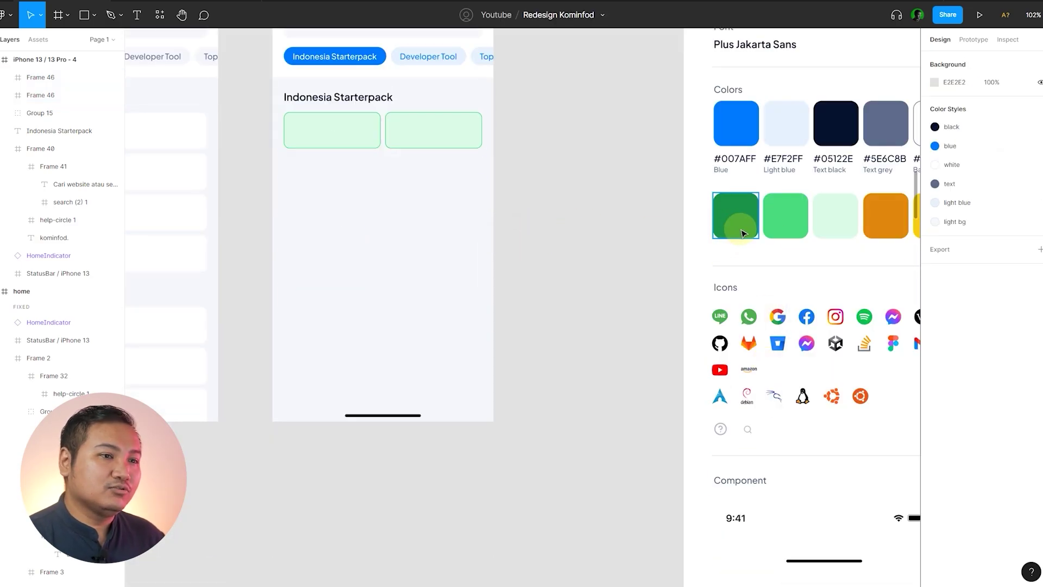
{"action": "scroll", "coordinate": [674, 300], "scroll_direction": "down", "scroll_amount": 3}
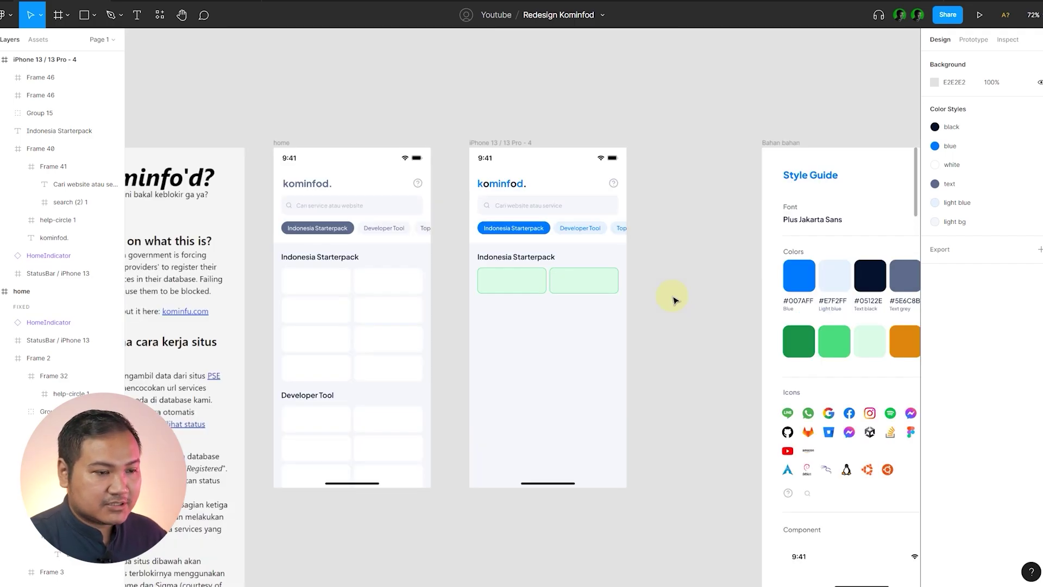
{"action": "scroll", "coordinate": [690, 297], "scroll_direction": "down", "scroll_amount": 1}
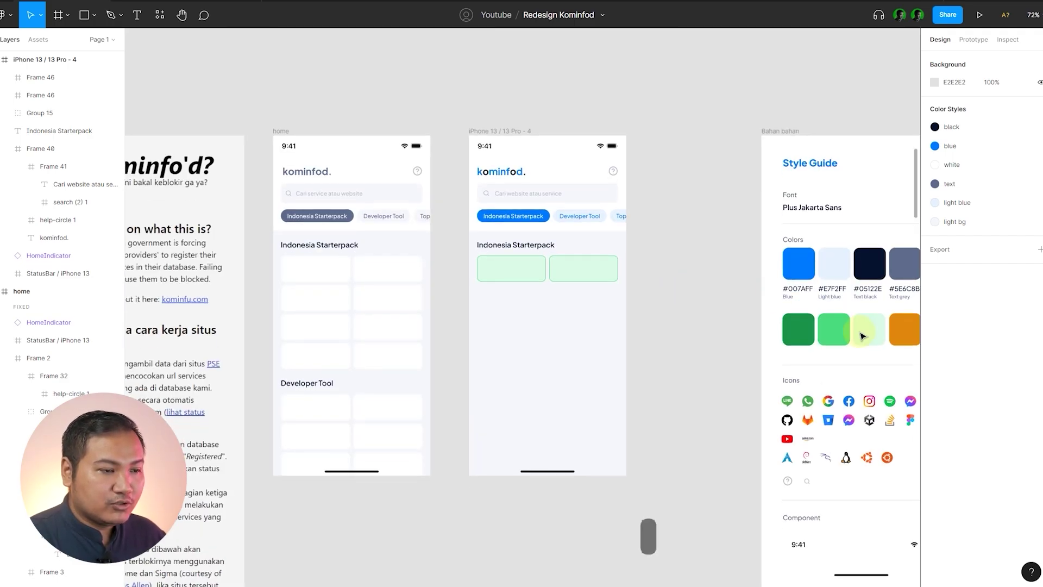
{"action": "scroll", "coordinate": [663, 325], "scroll_direction": "down", "scroll_amount": 1}
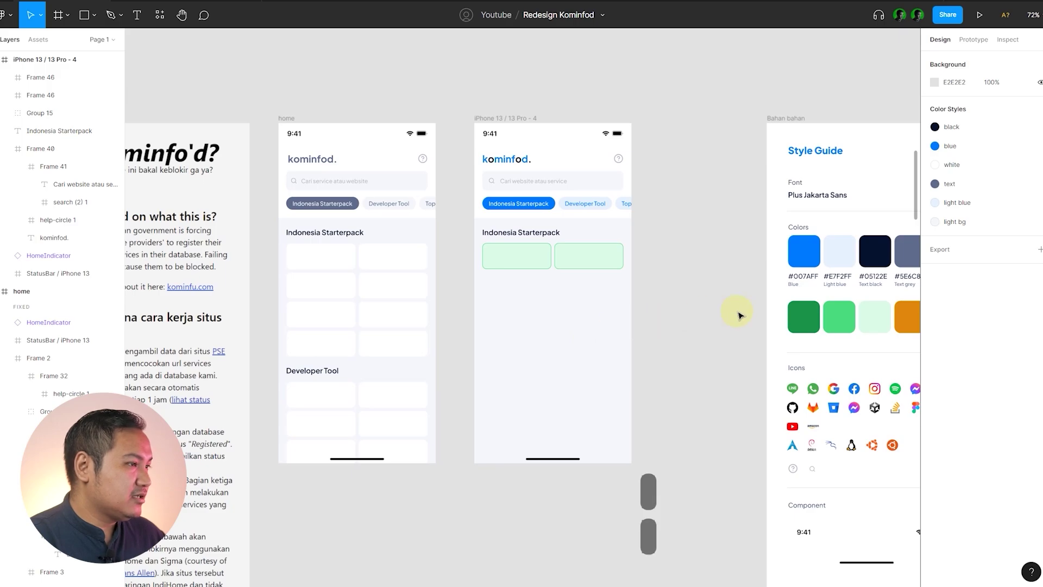
{"action": "scroll", "coordinate": [722, 345], "scroll_direction": "right", "scroll_amount": 1}
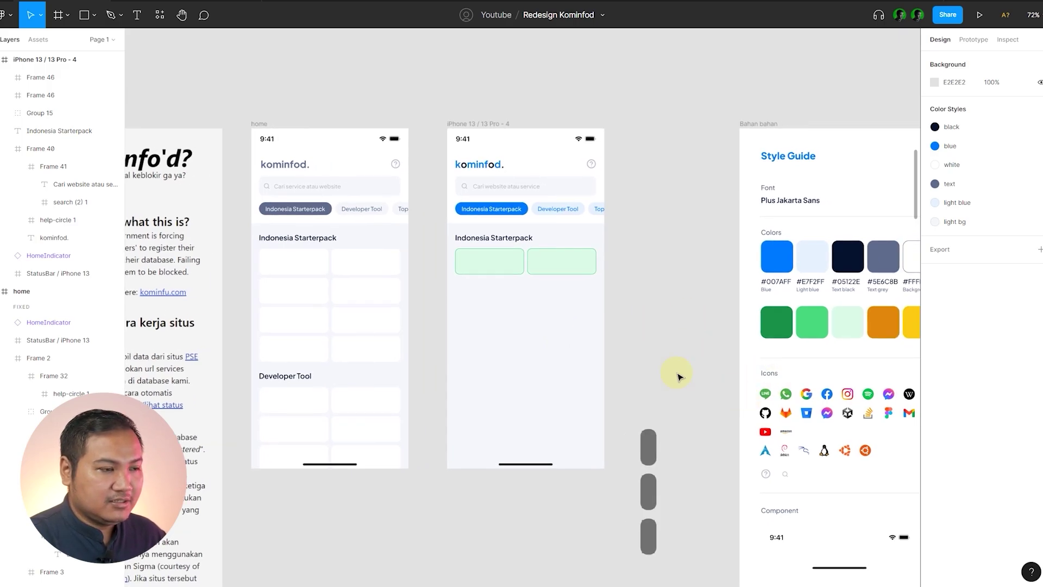
{"action": "scroll", "coordinate": [733, 395], "scroll_direction": "right", "scroll_amount": 4}
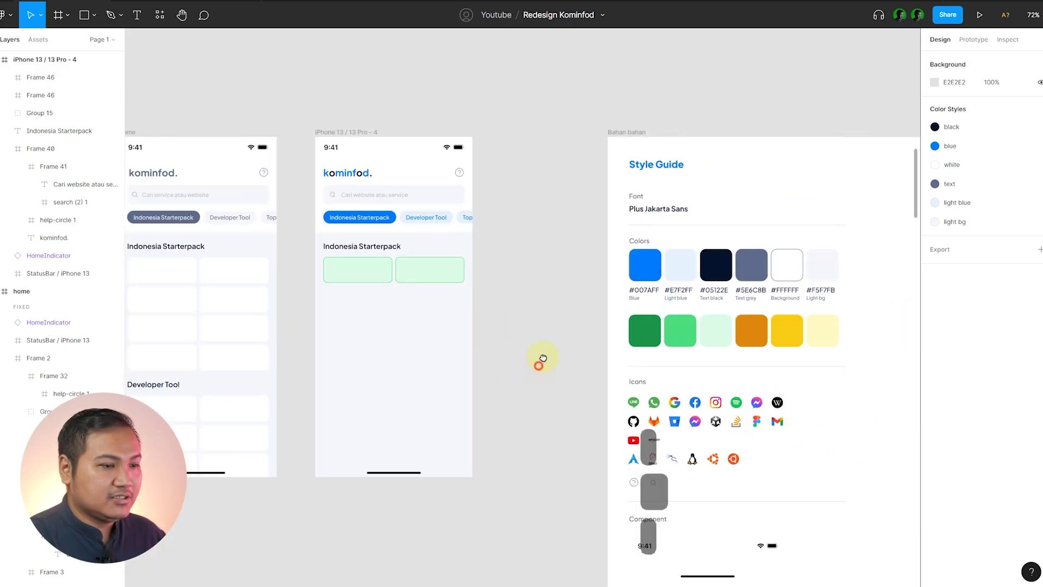
{"action": "scroll", "coordinate": [540, 361], "scroll_direction": "down", "scroll_amount": 1}
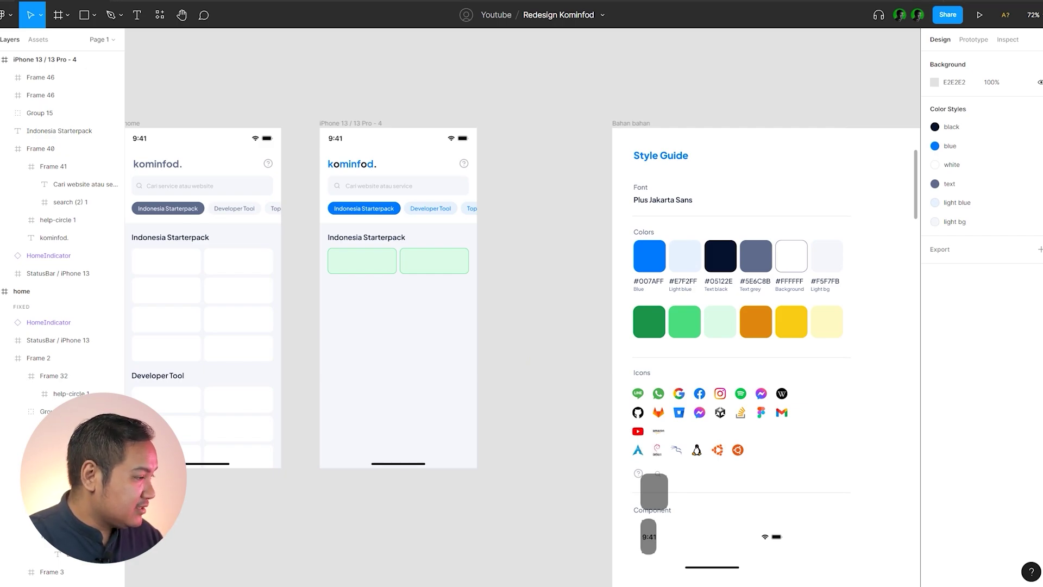
- Switch to the browser and examine how the Indonesia Starterpack cards on kominfod.angelo.fyi lay out icon, name and registration status
{"action": "key", "text": "alt+Tab"}
{"action": "scroll", "coordinate": [974, 341], "scroll_direction": "up", "scroll_amount": 4}
{"action": "scroll", "coordinate": [974, 341], "scroll_direction": "up", "scroll_amount": 15}
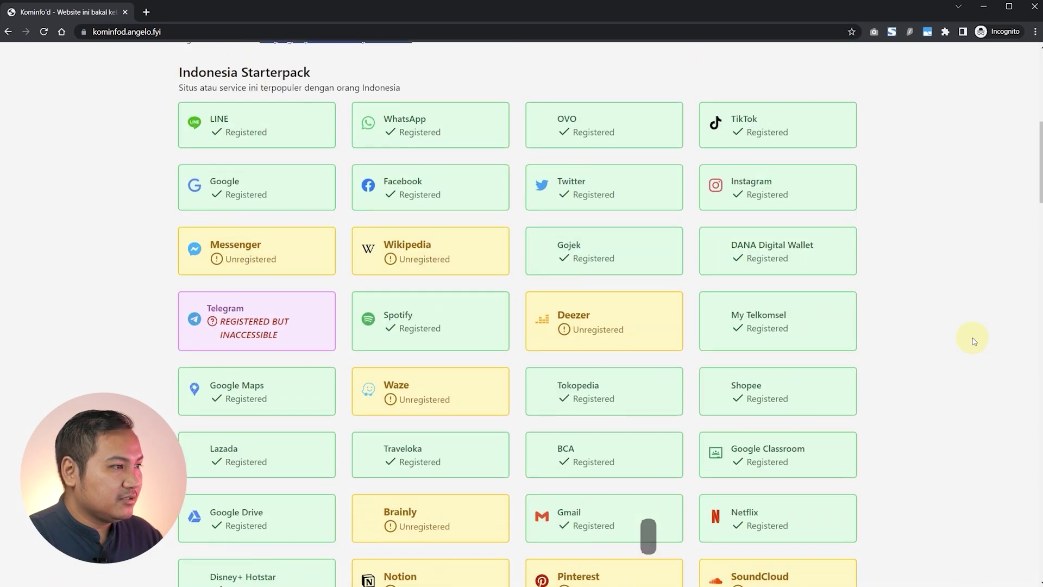
{"action": "scroll", "coordinate": [974, 341], "scroll_direction": "down", "scroll_amount": 6}
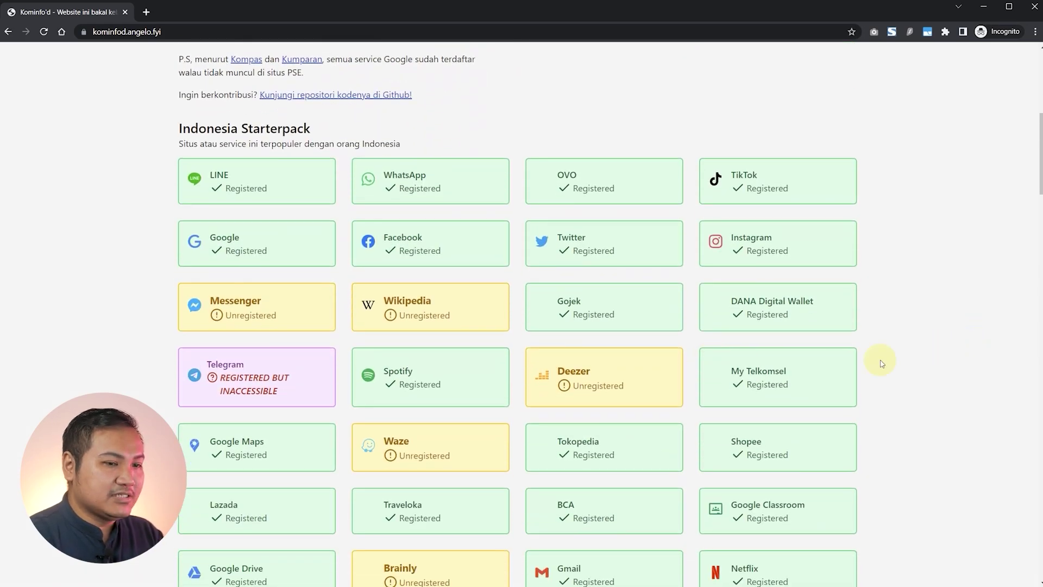
{"action": "key", "text": "alt+Tab"}
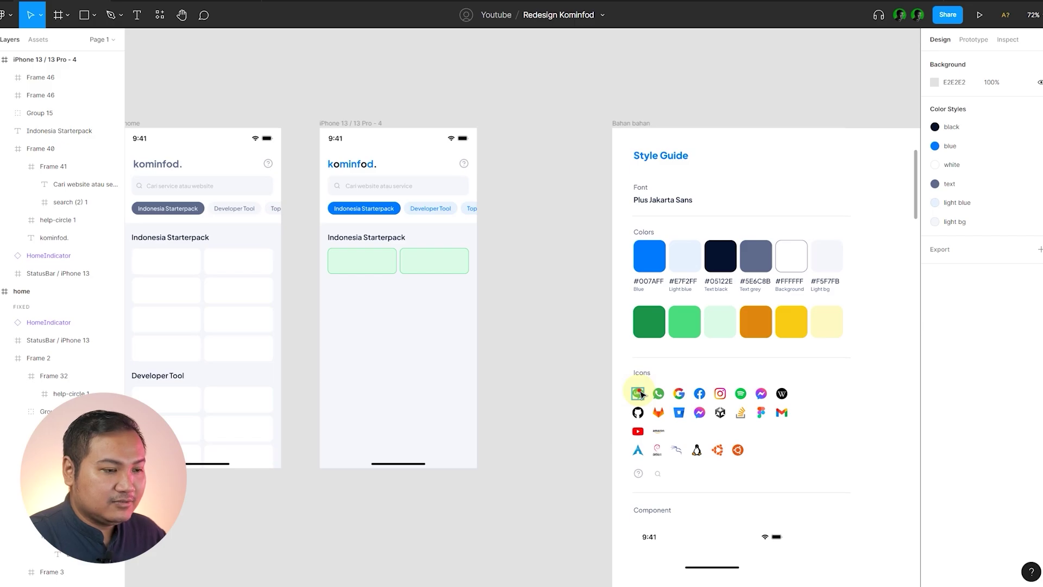
- Check the size of the LINE icon and look over the set of service icons in the style guide
{"action": "left_click", "coordinate": [638, 393]}
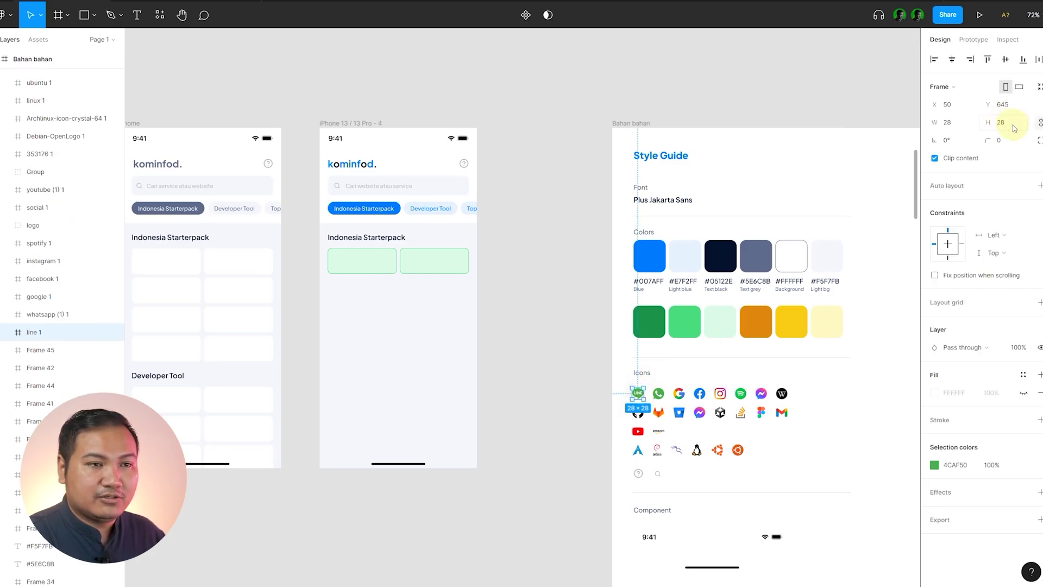
{"action": "left_click_drag", "start_coordinate": [831, 463], "coordinate": [631, 389]}
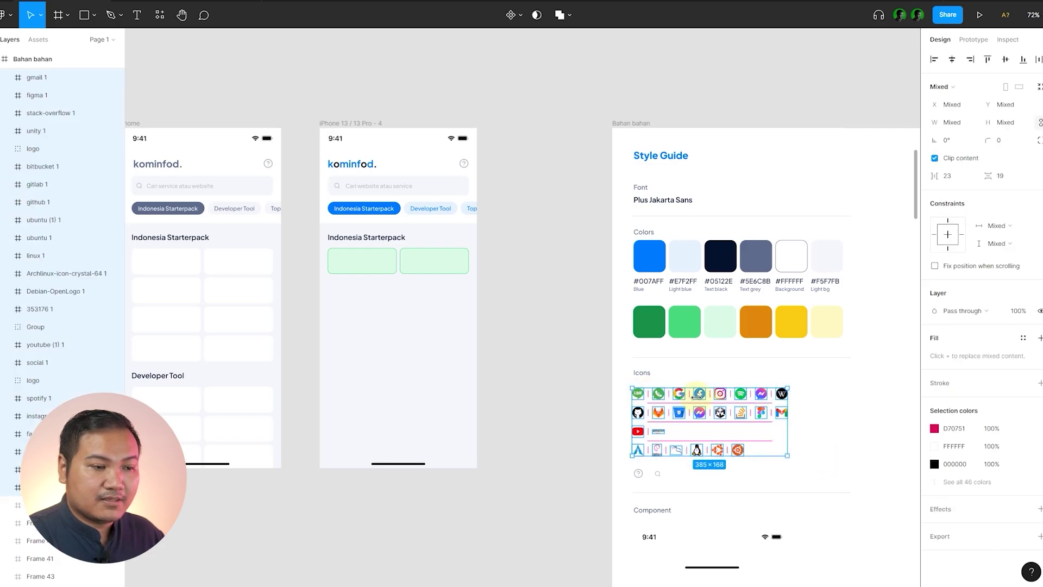
{"action": "left_click", "coordinate": [809, 404]}
{"action": "left_click_drag", "start_coordinate": [823, 383], "coordinate": [619, 450]}
{"action": "left_click", "coordinate": [873, 400]}
- Copy the LINE icon from the style guide into the first green card, vertically centred and 8 px from the card's left edge
{"action": "left_click", "coordinate": [638, 394]}
{"action": "left_click", "coordinate": [639, 395]}
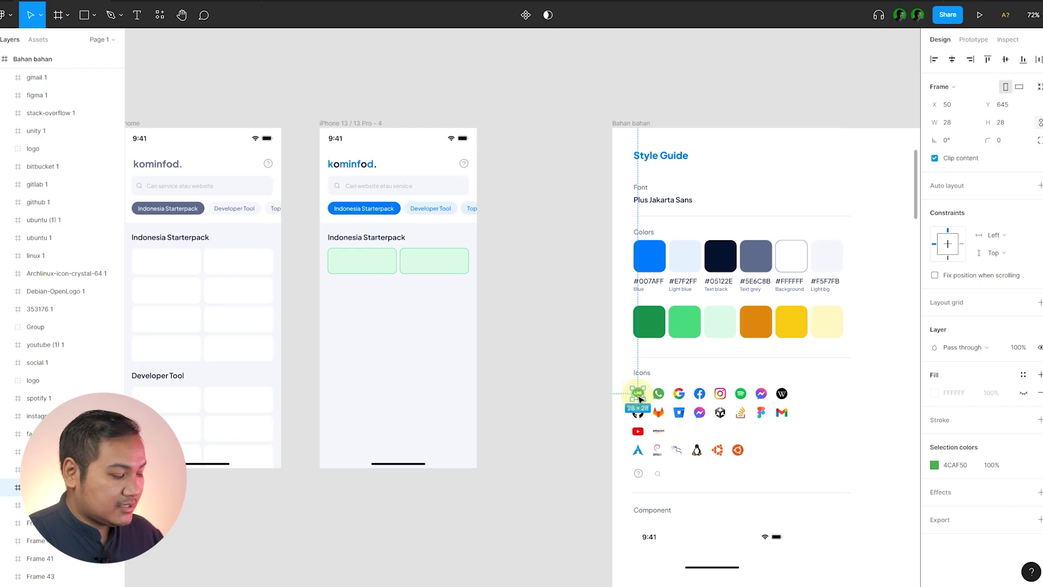
{"action": "left_click_drag", "start_coordinate": [640, 398], "coordinate": [354, 259]}
{"action": "scroll", "coordinate": [333, 272], "scroll_direction": "up", "scroll_amount": 5}
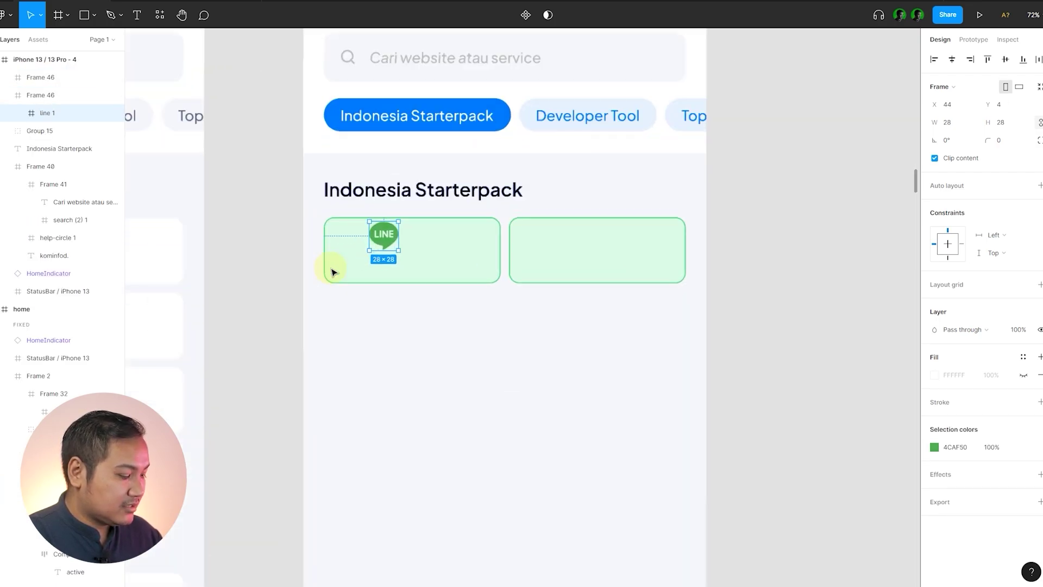
{"action": "key", "text": "alt+v"}
{"action": "scroll", "coordinate": [395, 258], "scroll_direction": "up", "scroll_amount": 3}
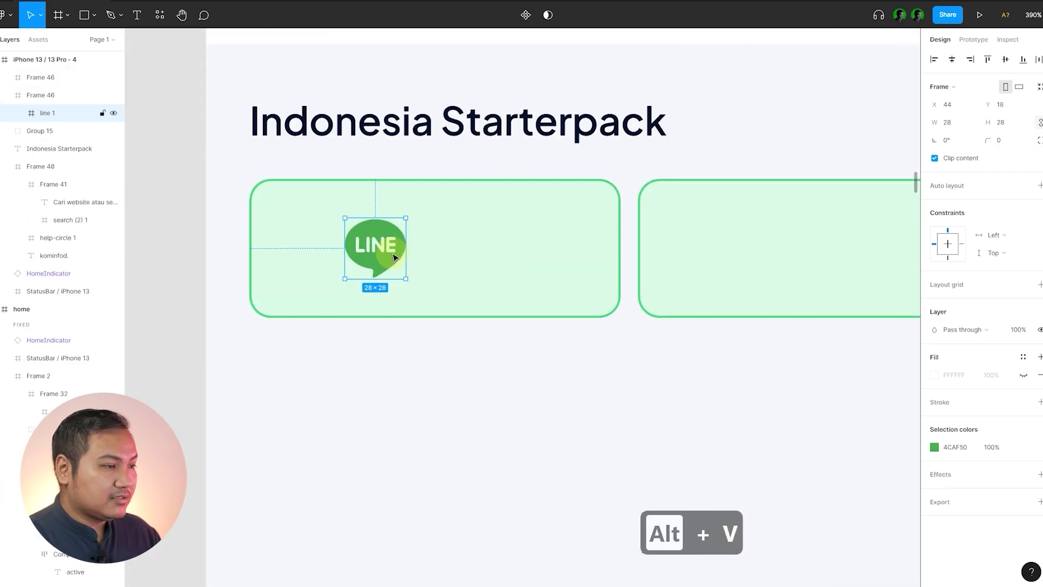
{"action": "key", "text": "alt+a"}
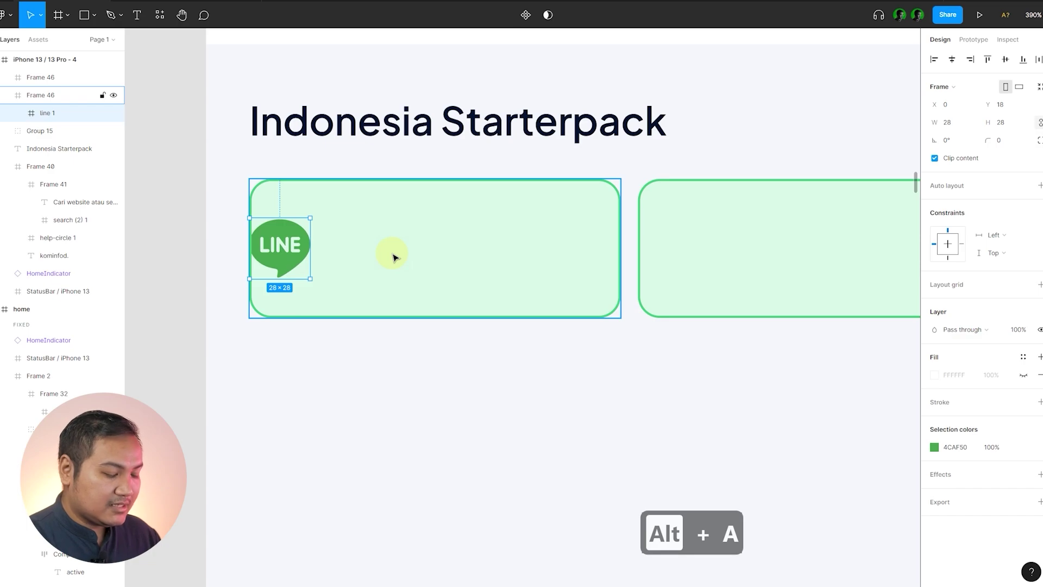
{"action": "key", "text": "shift+Right"}
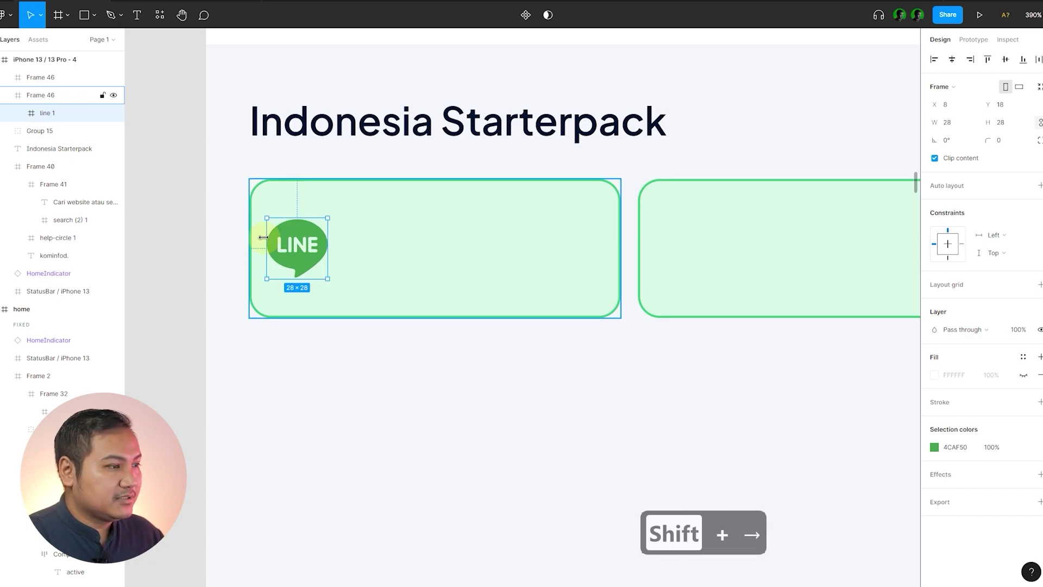
{"action": "left_click", "coordinate": [188, 265]}
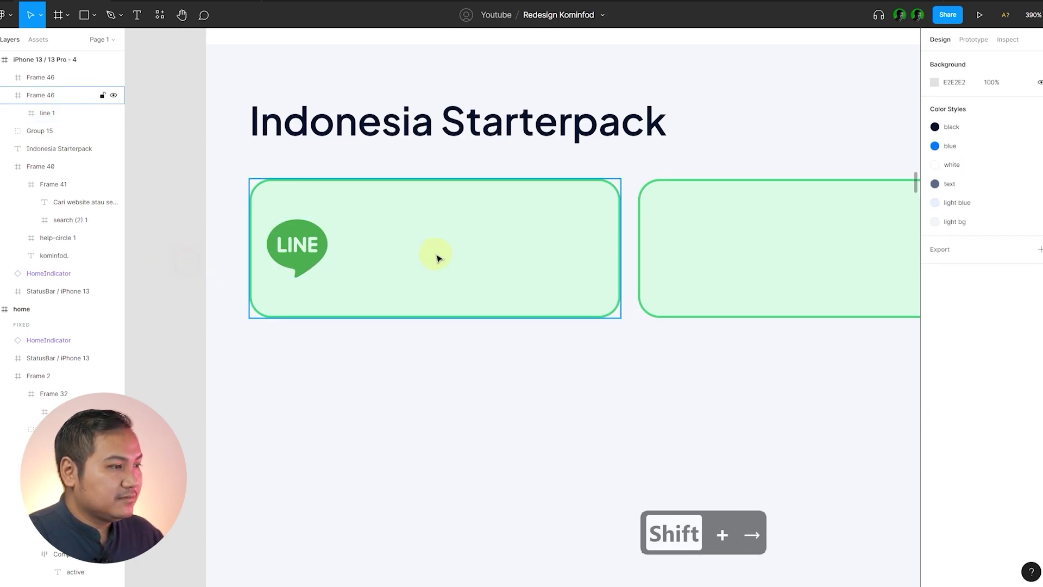
- Nudge the LINE icon 8 px to the right and back again
{"action": "left_click", "coordinate": [309, 246]}
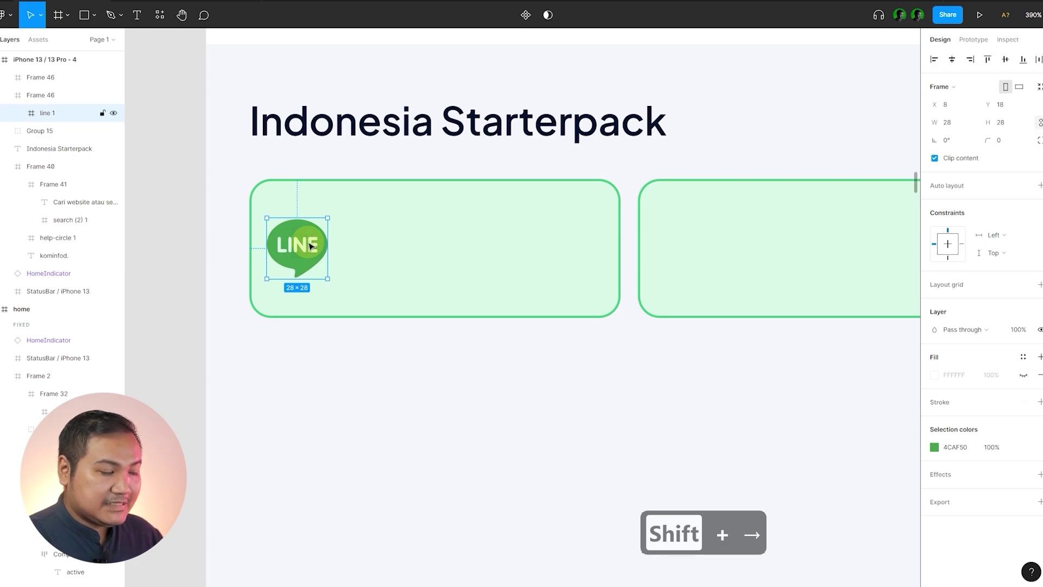
{"action": "key", "text": "shift+Right"}
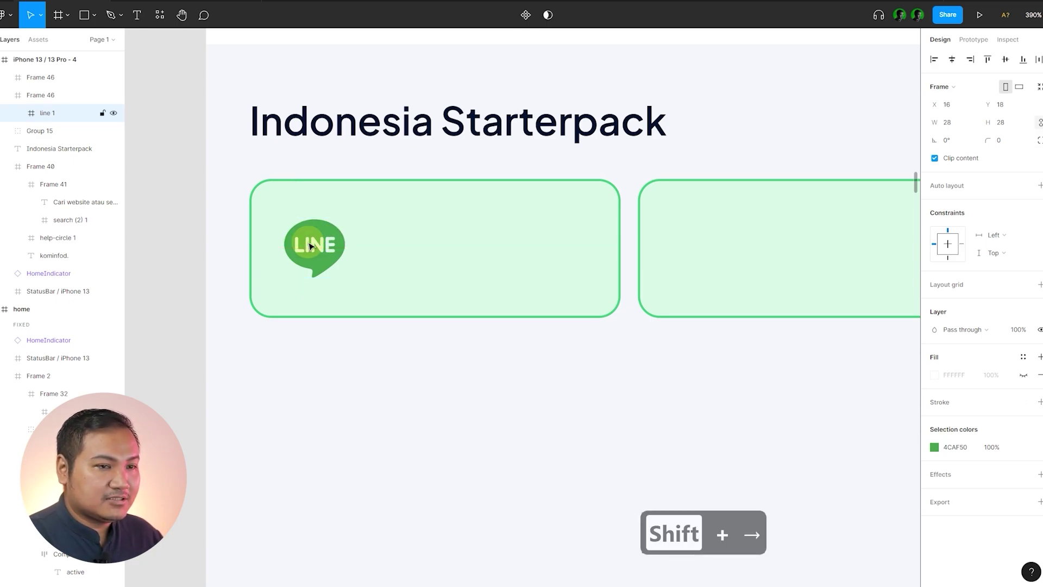
{"action": "key", "text": "shift+Left"}
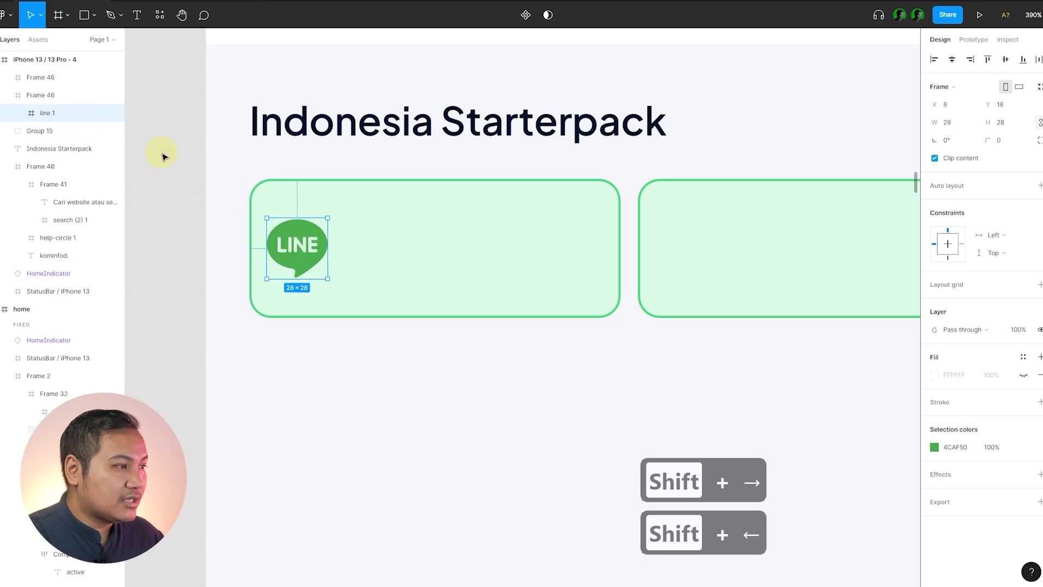
- Look up the big nudge value in the nudge amount preferences
{"action": "left_click", "coordinate": [175, 154]}
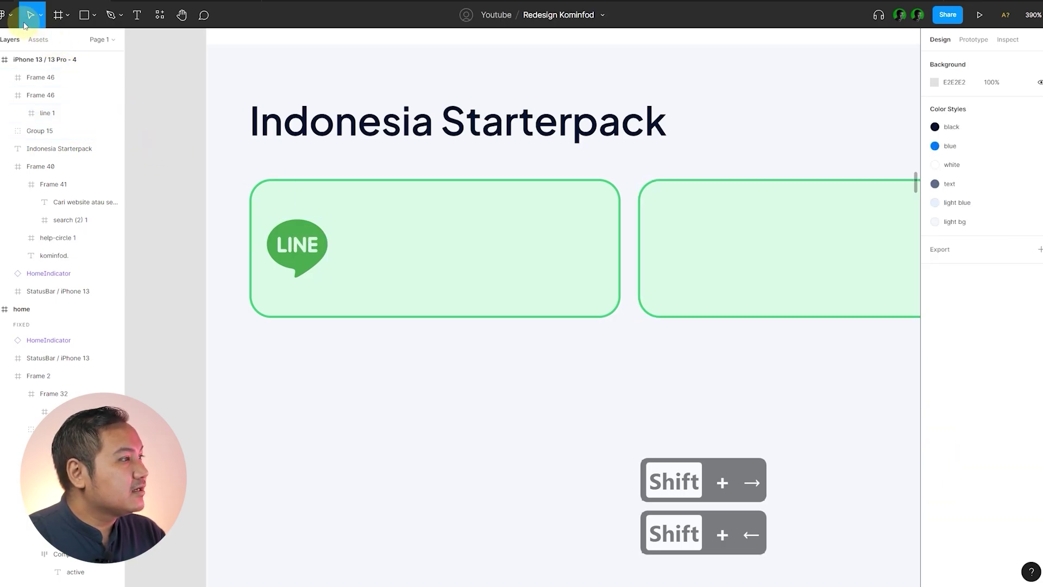
{"action": "left_click", "coordinate": [9, 15]}
{"action": "mouse_move", "coordinate": [50, 192]}
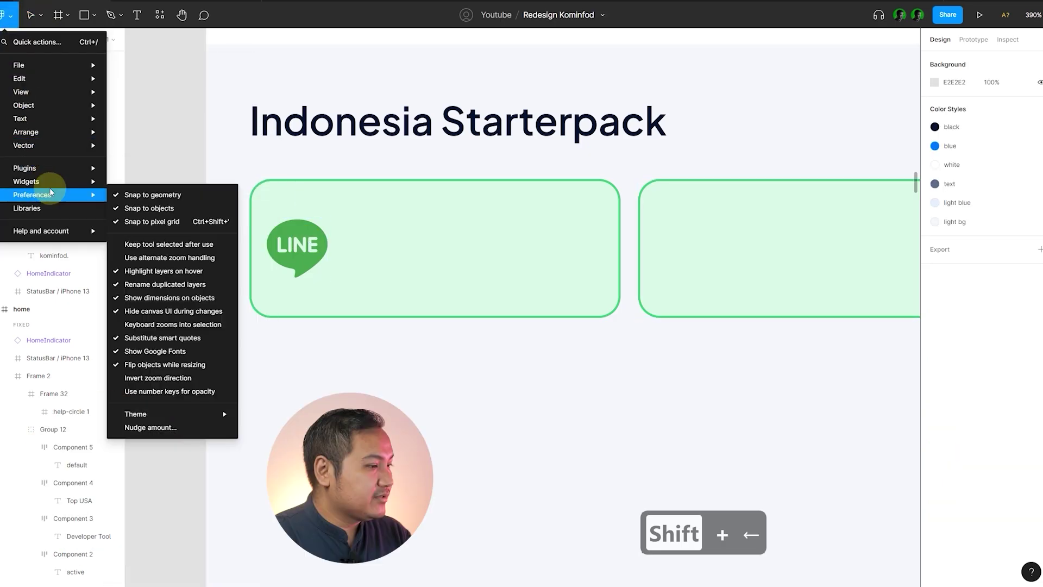
{"action": "left_click", "coordinate": [174, 429]}
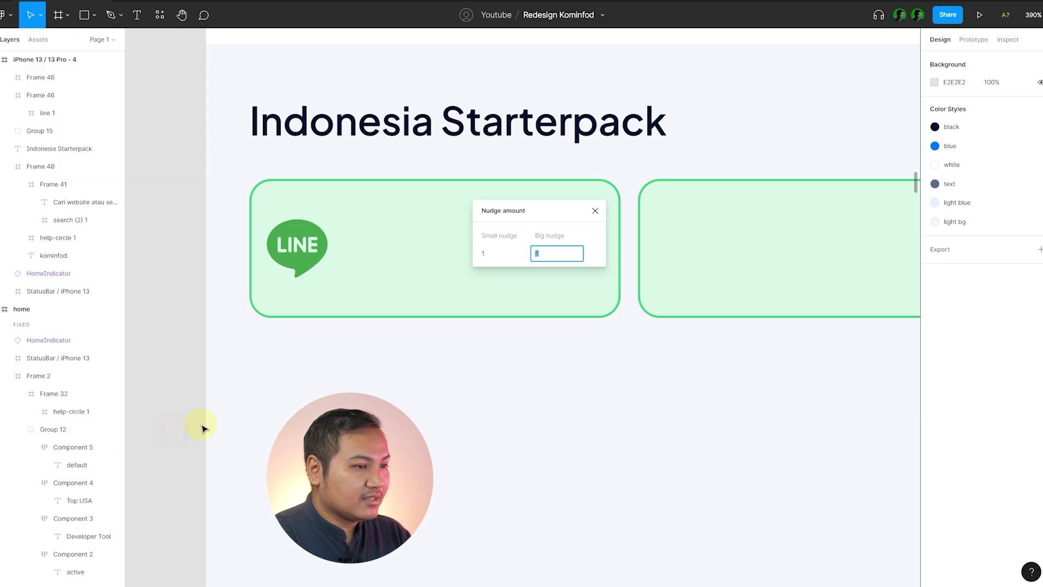
{"action": "left_click", "coordinate": [549, 255]}
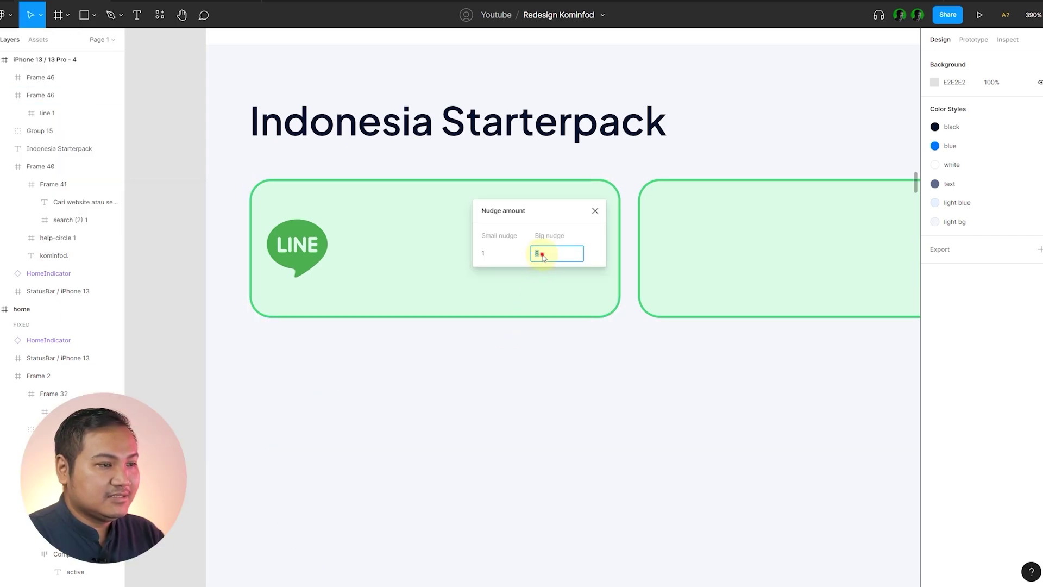
{"action": "left_click", "coordinate": [594, 211]}
{"action": "key", "text": "shift+Left"}
{"action": "key", "text": "shift+Right"}
{"action": "left_click", "coordinate": [206, 280]}
{"action": "left_click", "coordinate": [373, 254]}
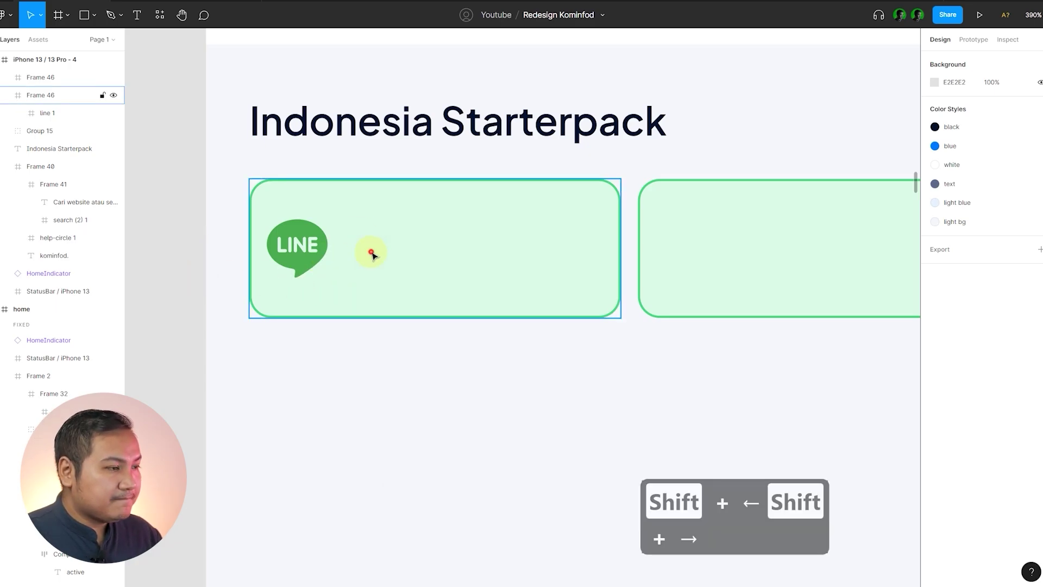
{"action": "scroll", "coordinate": [372, 296], "scroll_direction": "down", "scroll_amount": 2}
{"action": "left_click", "coordinate": [270, 298]}
{"action": "scroll", "coordinate": [296, 285], "scroll_direction": "down", "scroll_amount": 1}
{"action": "scroll", "coordinate": [621, 292], "scroll_direction": "up", "scroll_amount": 3}
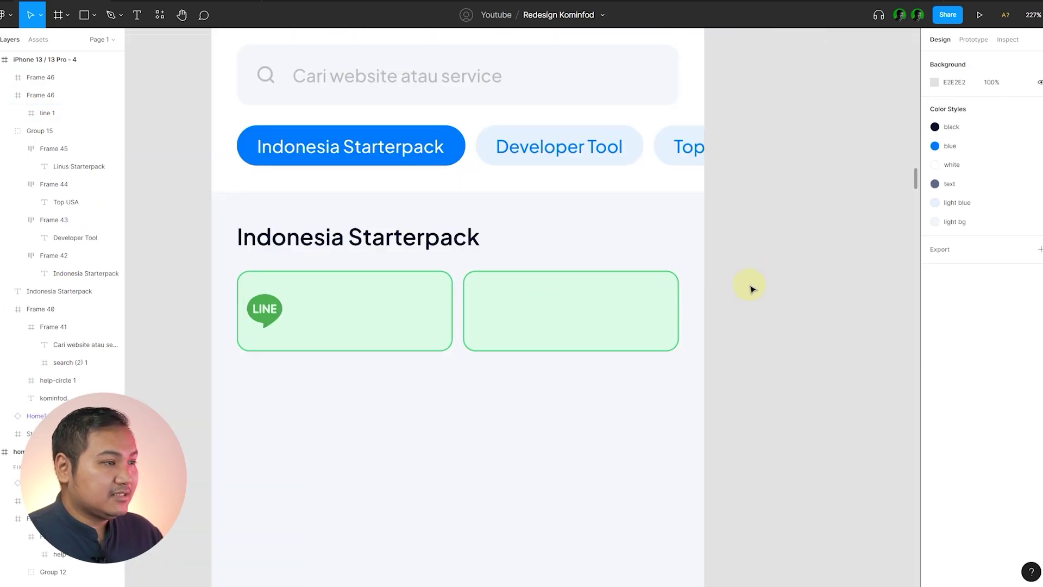
- Duplicate the Indonesia Starterpack chip label into the first green card and apply the black color style to the copy
{"action": "left_click", "coordinate": [335, 147]}
{"action": "scroll", "coordinate": [335, 147], "scroll_direction": "up", "scroll_amount": 2}
{"action": "left_click_drag", "start_coordinate": [323, 142], "coordinate": [331, 366]}
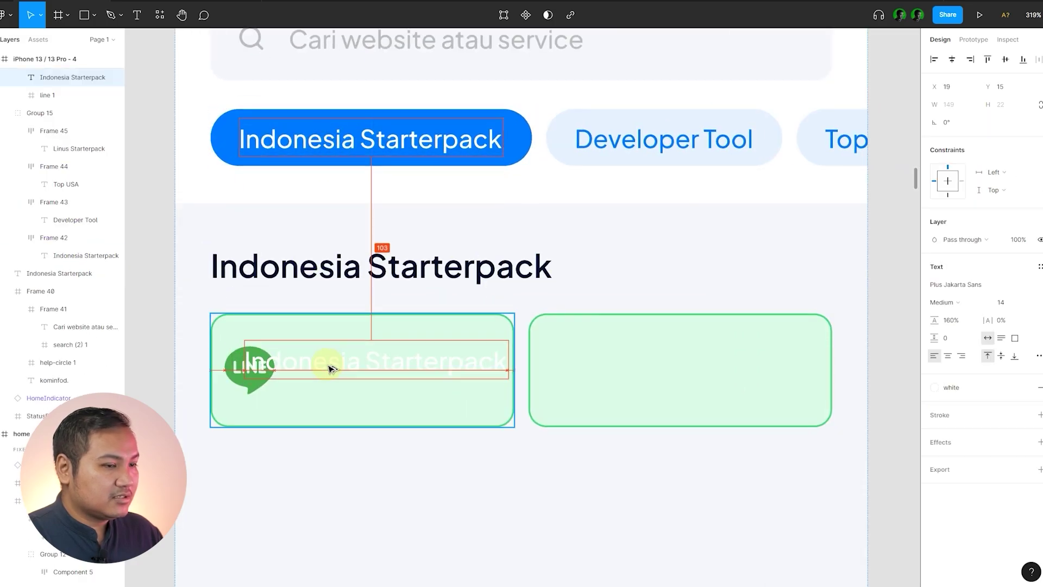
{"action": "left_click", "coordinate": [959, 388]}
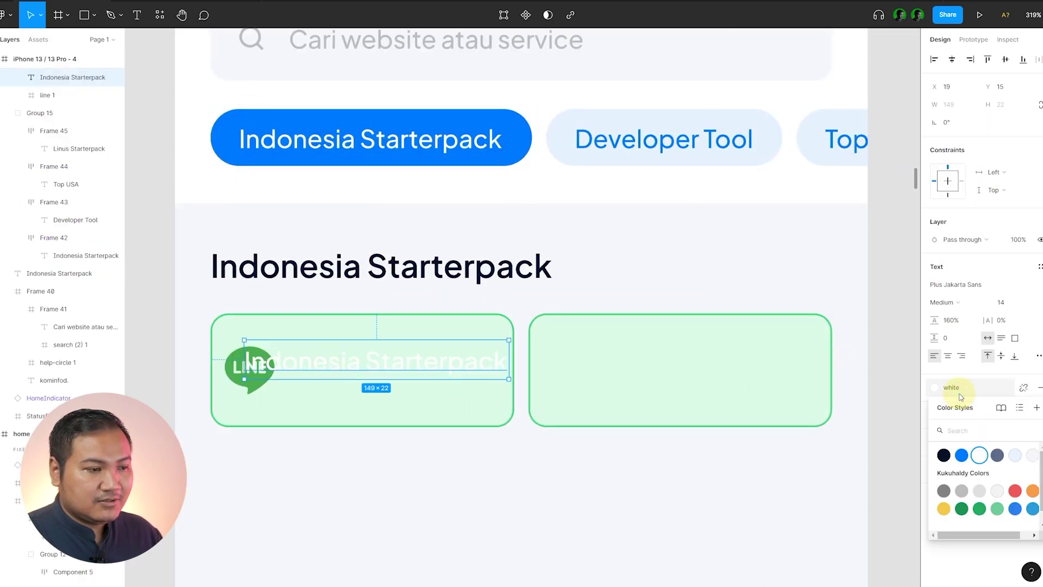
{"action": "left_click", "coordinate": [944, 455]}
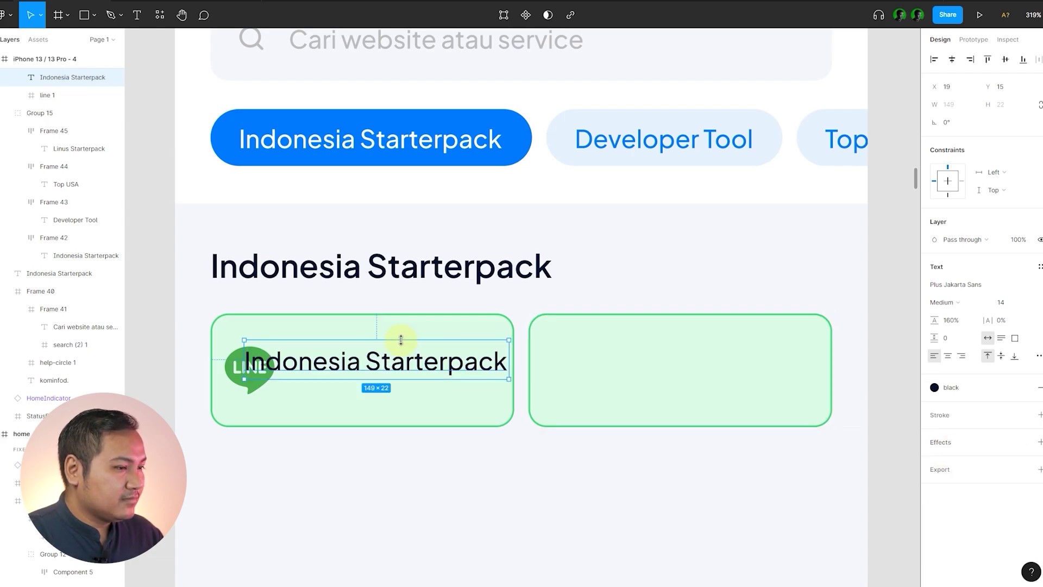
- Change the copied label's text to LINE and place it 8 px to the right of the icon, in the card's upper half
{"action": "double_click", "coordinate": [394, 367]}
{"action": "type", "text": "LINES"}
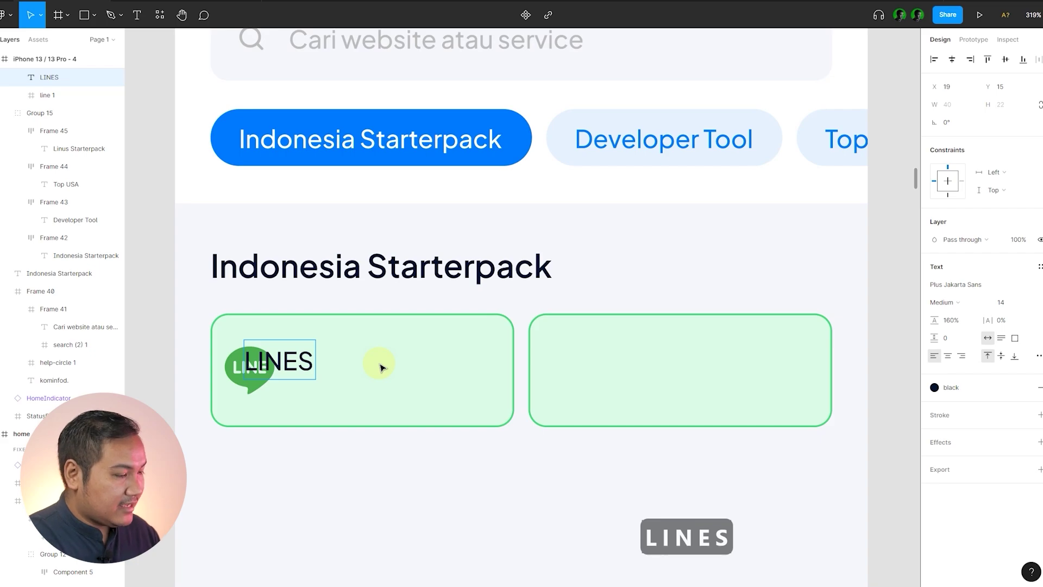
{"action": "key", "text": "BackSpace"}
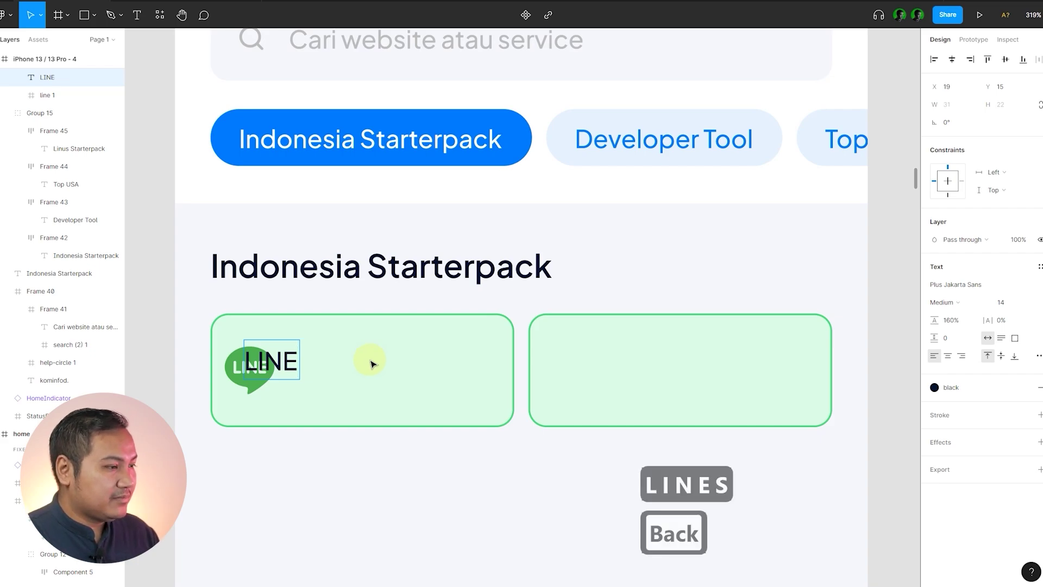
{"action": "left_click_drag", "start_coordinate": [282, 364], "coordinate": [304, 362]}
{"action": "key", "text": "shift+Right"}
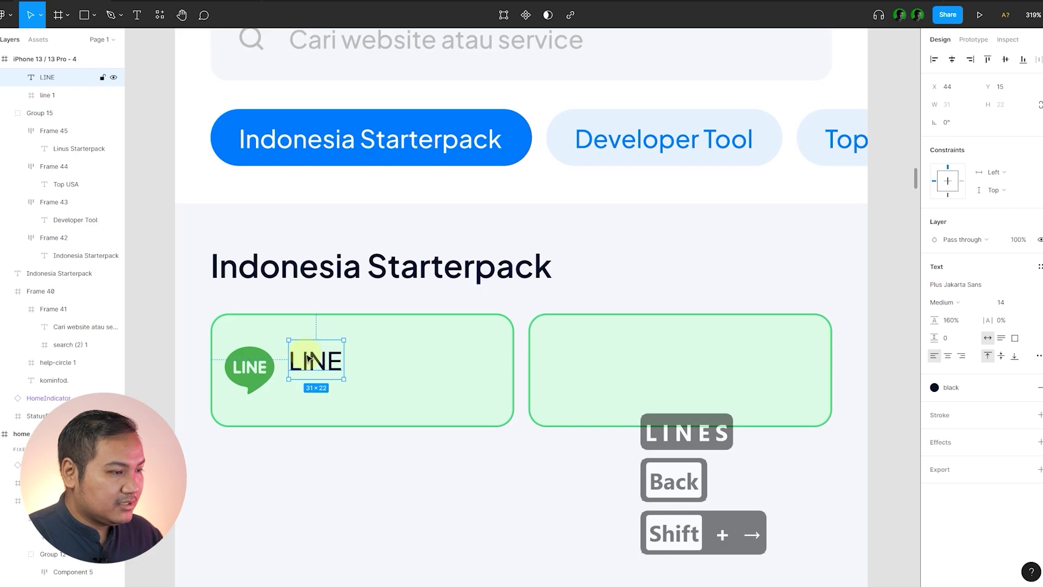
{"action": "left_click_drag", "start_coordinate": [304, 362], "coordinate": [304, 357]}
{"action": "scroll", "coordinate": [329, 328], "scroll_direction": "down", "scroll_amount": 5}
{"action": "left_click", "coordinate": [708, 326]}
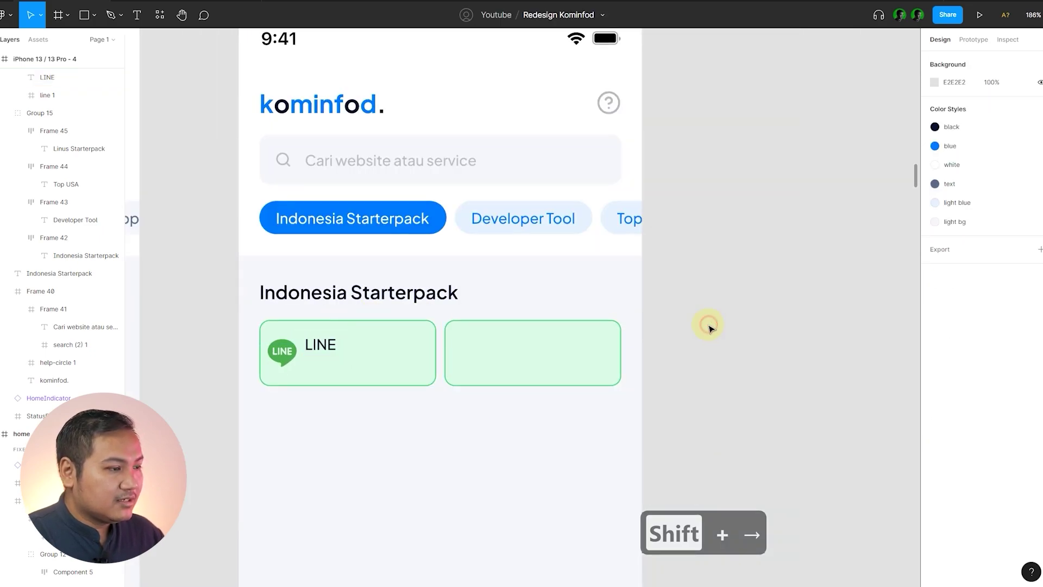
{"action": "scroll", "coordinate": [707, 325], "scroll_direction": "right", "scroll_amount": 2}
{"action": "scroll", "coordinate": [646, 259], "scroll_direction": "down", "scroll_amount": 5}
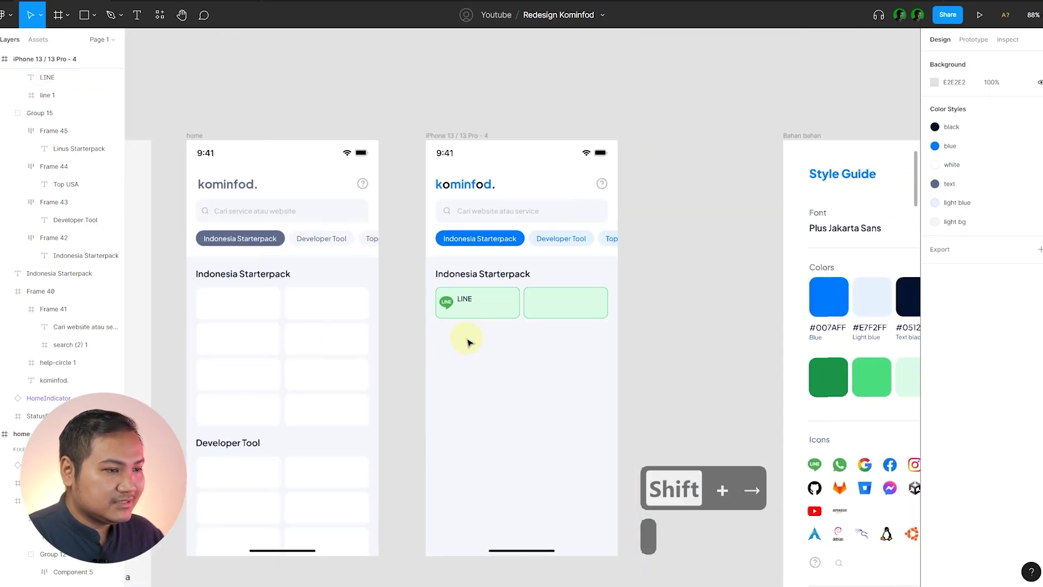
{"action": "scroll", "coordinate": [672, 356], "scroll_direction": "right", "scroll_amount": 2}
{"action": "scroll", "coordinate": [632, 361], "scroll_direction": "down", "scroll_amount": 2}
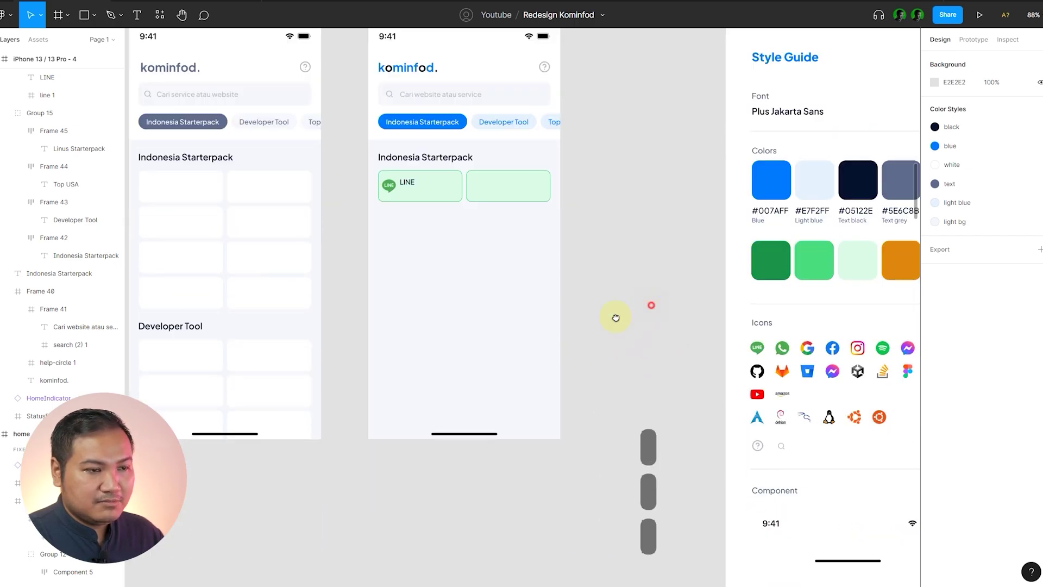
- Draw a small square frame below the LINE label in the first green card and size it to 12 × 12
{"action": "scroll", "coordinate": [646, 304], "scroll_direction": "right", "scroll_amount": 3}
{"action": "scroll", "coordinate": [559, 329], "scroll_direction": "down", "scroll_amount": 2}
{"action": "scroll", "coordinate": [542, 335], "scroll_direction": "right", "scroll_amount": 1}
{"action": "scroll", "coordinate": [522, 345], "scroll_direction": "up", "scroll_amount": 5}
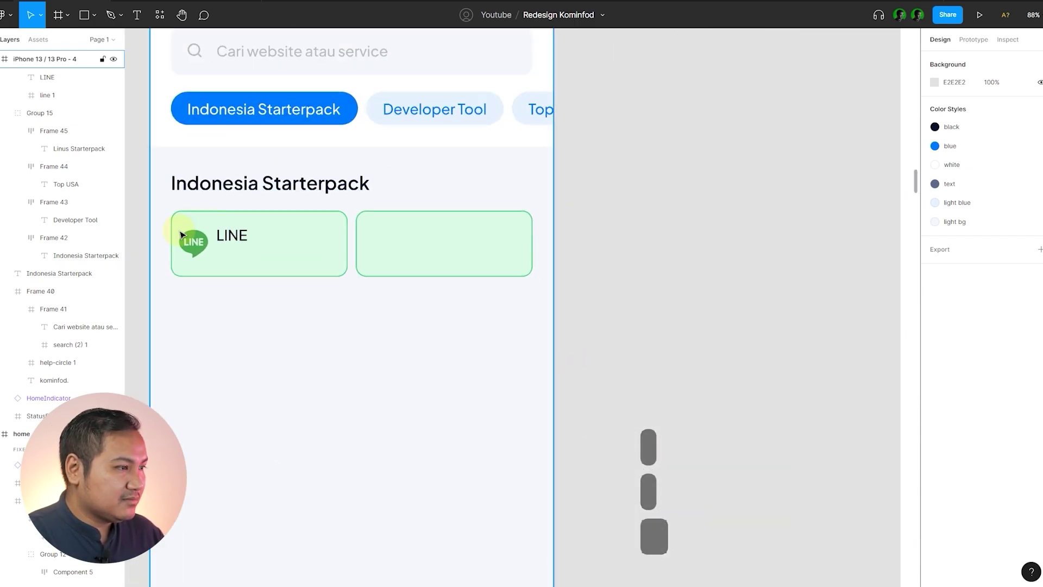
{"action": "scroll", "coordinate": [317, 272], "scroll_direction": "left", "scroll_amount": 3}
{"action": "key", "text": "f"}
{"action": "scroll", "coordinate": [316, 252], "scroll_direction": "up", "scroll_amount": 5}
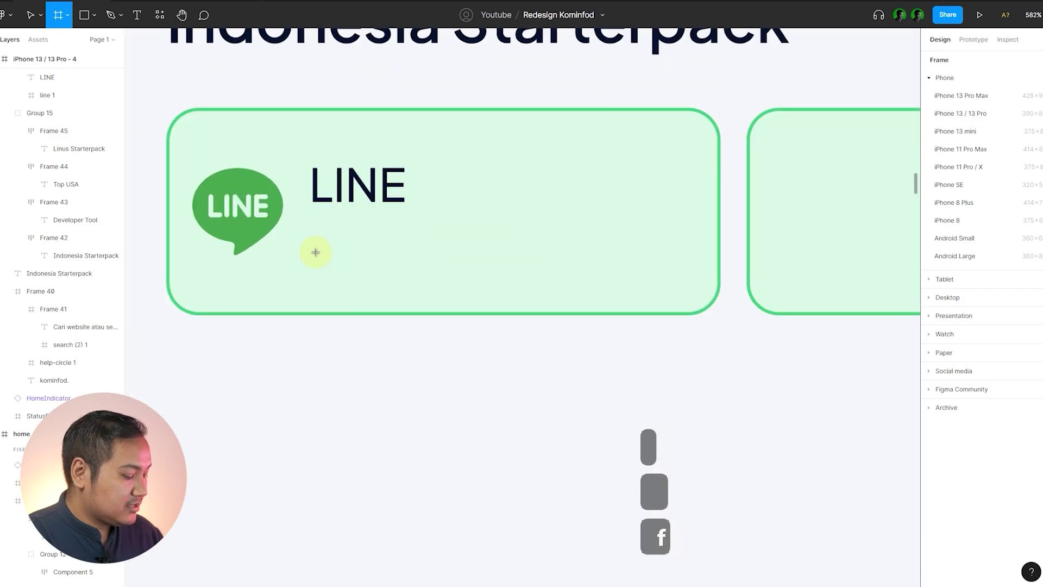
{"action": "scroll", "coordinate": [342, 239], "scroll_direction": "up", "scroll_amount": 3}
{"action": "left_click_drag", "start_coordinate": [297, 239], "coordinate": [361, 299]}
{"action": "scroll", "coordinate": [340, 302], "scroll_direction": "down", "scroll_amount": 3}
{"action": "left_click", "coordinate": [1016, 122]}
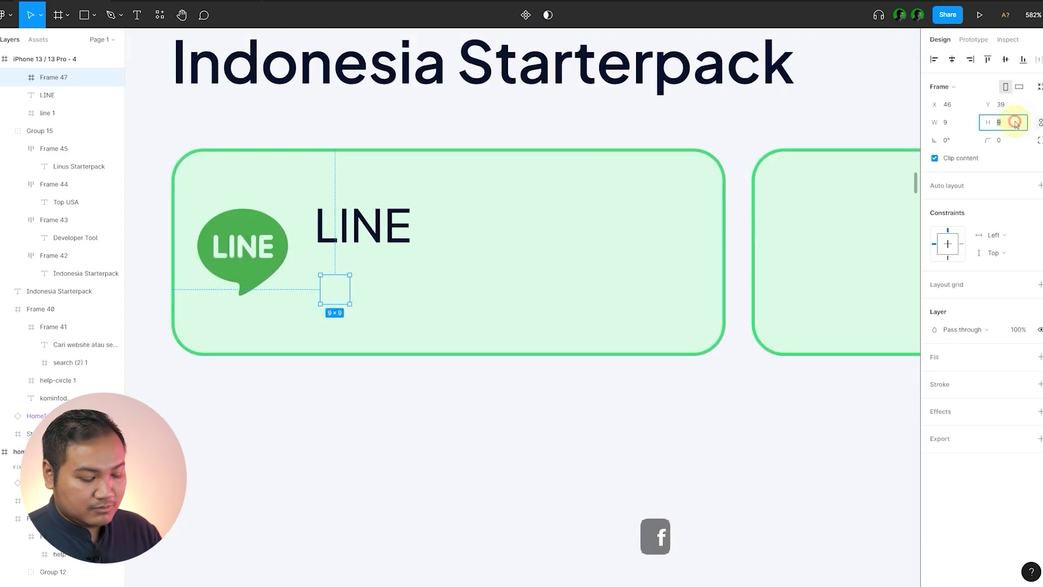
{"action": "type", "text": "12"}
{"action": "key", "text": "Return"}
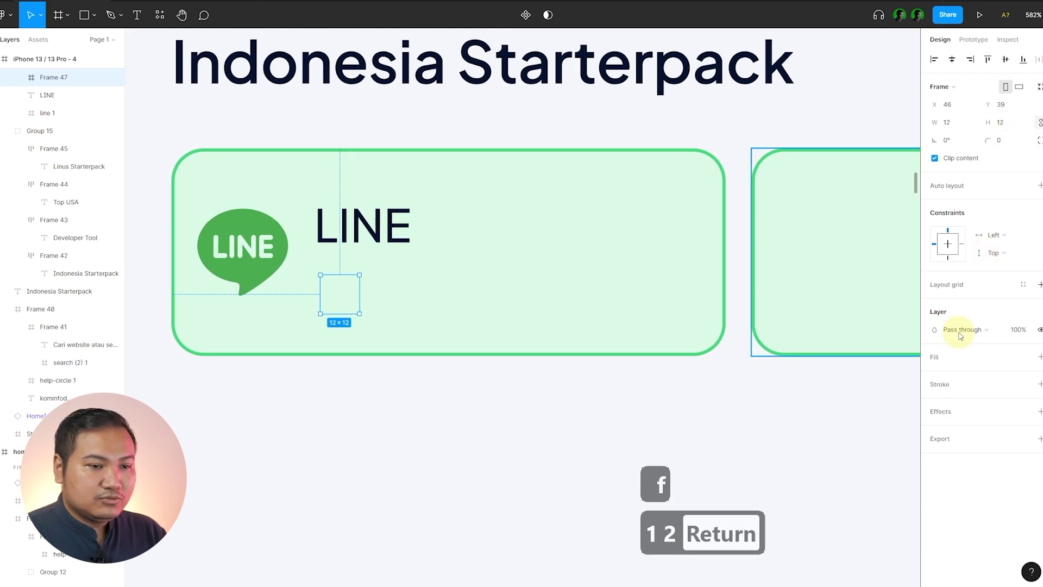
- Add a fill to the small frame, picking the dark green 1B9449 from the style guide's color swatches
{"action": "left_click", "coordinate": [1040, 357]}
{"action": "scroll", "coordinate": [249, 285], "scroll_direction": "down", "scroll_amount": 5}
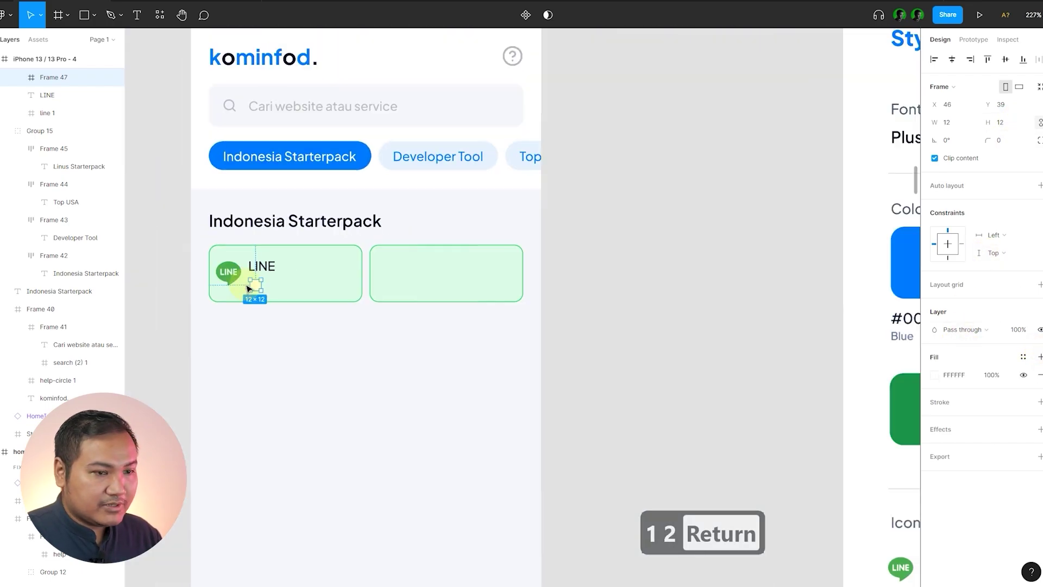
{"action": "scroll", "coordinate": [658, 407], "scroll_direction": "down", "scroll_amount": 3}
{"action": "key", "text": "i"}
{"action": "left_click", "coordinate": [705, 373]}
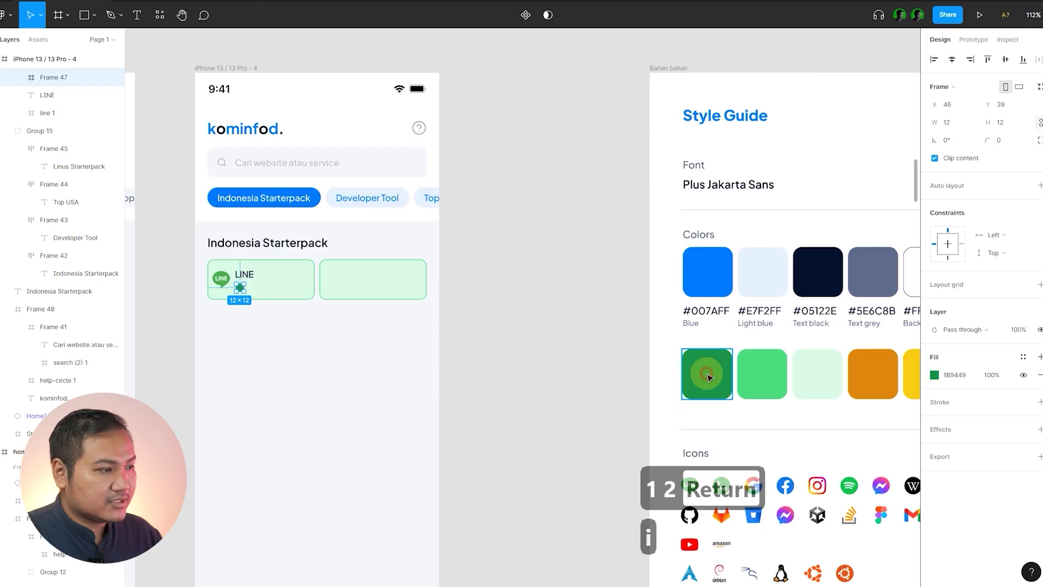
- Set the green square's corner radius to 100 and align its left edge with the LINE label
{"action": "scroll", "coordinate": [216, 290], "scroll_direction": "up", "scroll_amount": 5}
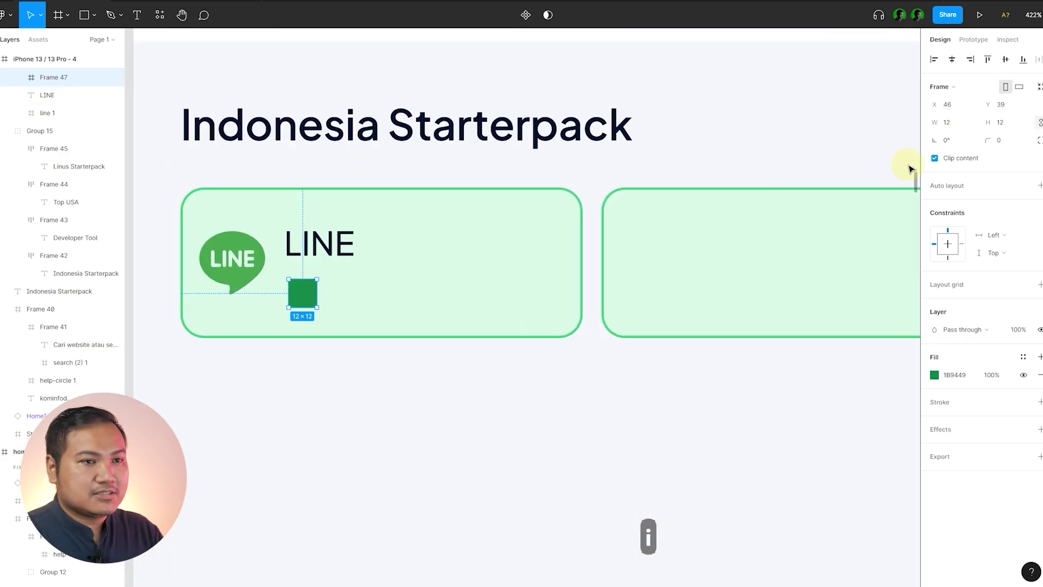
{"action": "type", "text": "100"}
{"action": "key", "text": "Return"}
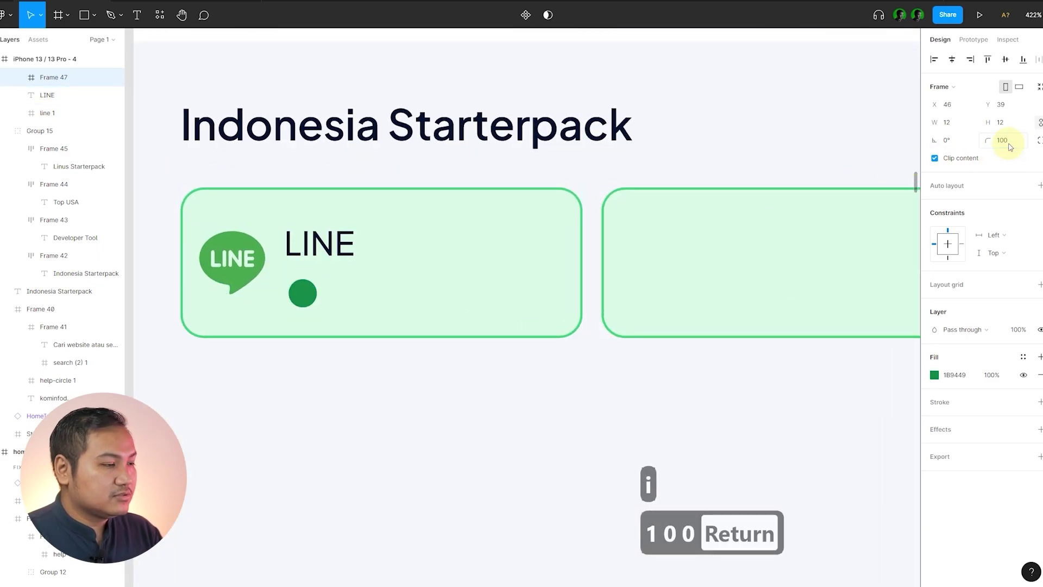
{"action": "left_click", "coordinate": [314, 251], "text": "shift"}
{"action": "key", "text": "alt+a"}
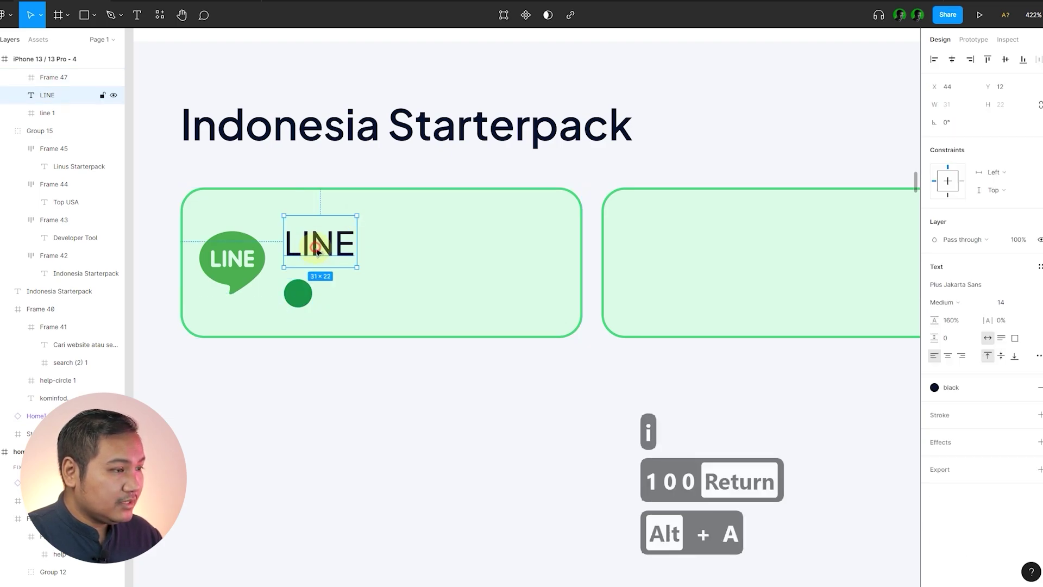
- Draw a 5.5 × 4 check mark inside the green circle with the Pen tool and center it vertically and horizontally
{"action": "left_click", "coordinate": [299, 291]}
{"action": "key", "text": "p"}
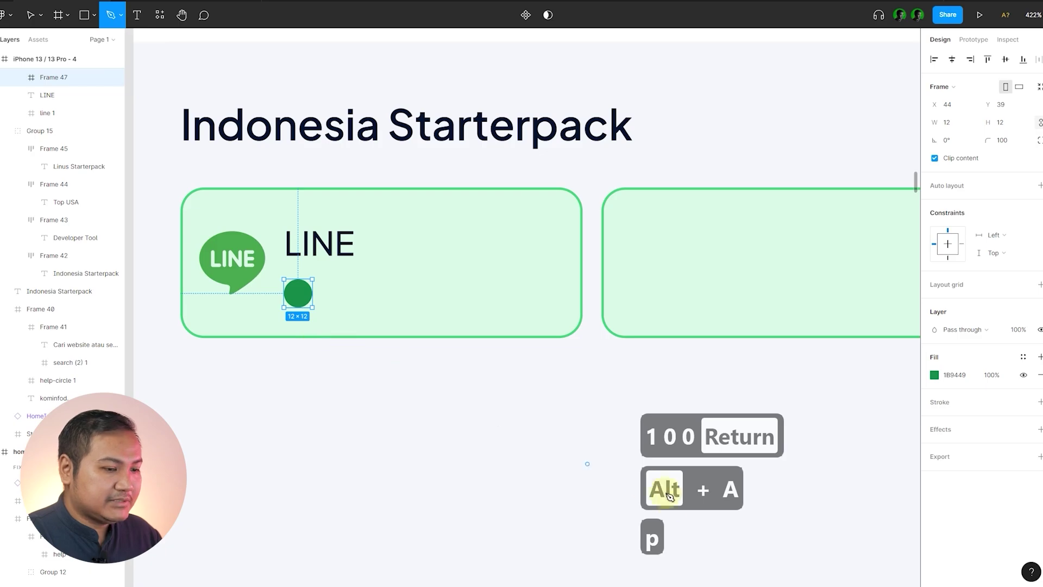
{"action": "scroll", "coordinate": [303, 318], "scroll_direction": "up", "scroll_amount": 10}
{"action": "left_click", "coordinate": [190, 257]}
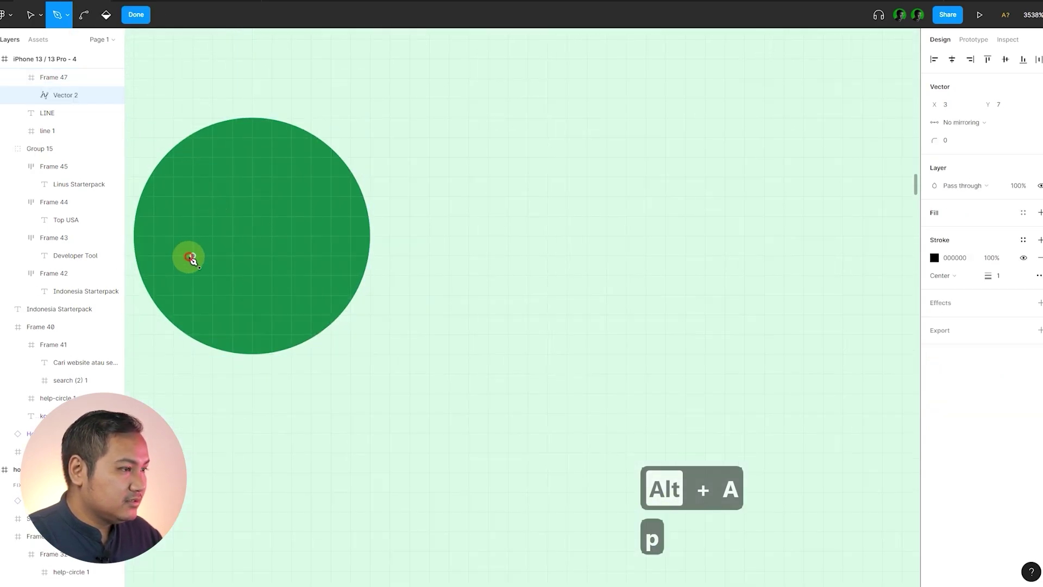
{"action": "left_click", "coordinate": [300, 199]}
{"action": "key", "text": "Return"}
{"action": "key", "text": "alt+v"}
{"action": "key", "text": "alt+h"}
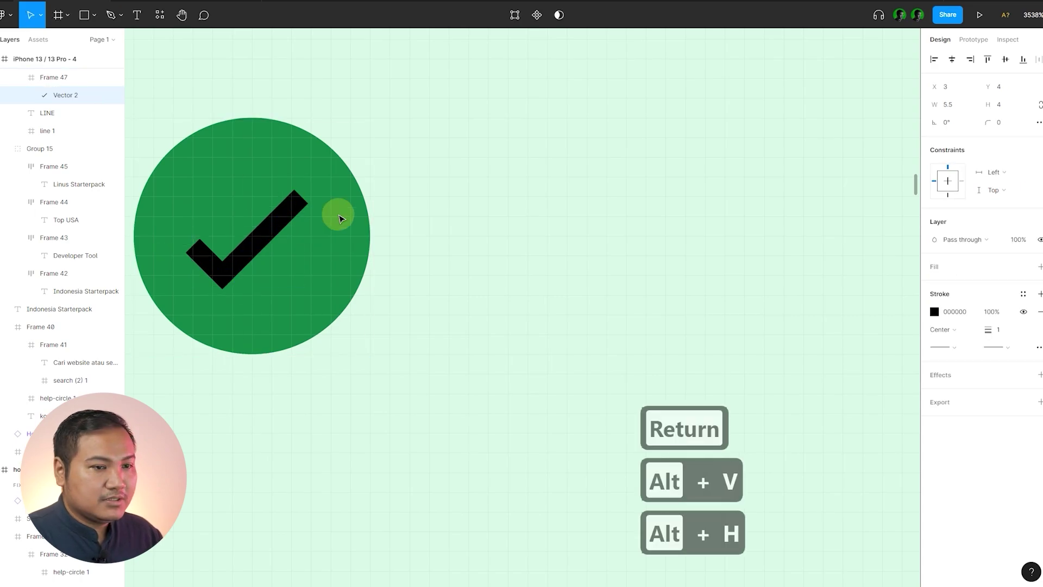
- Give the check mark round stroke ends and apply the white color style to its stroke
{"action": "left_click", "coordinate": [996, 346]}
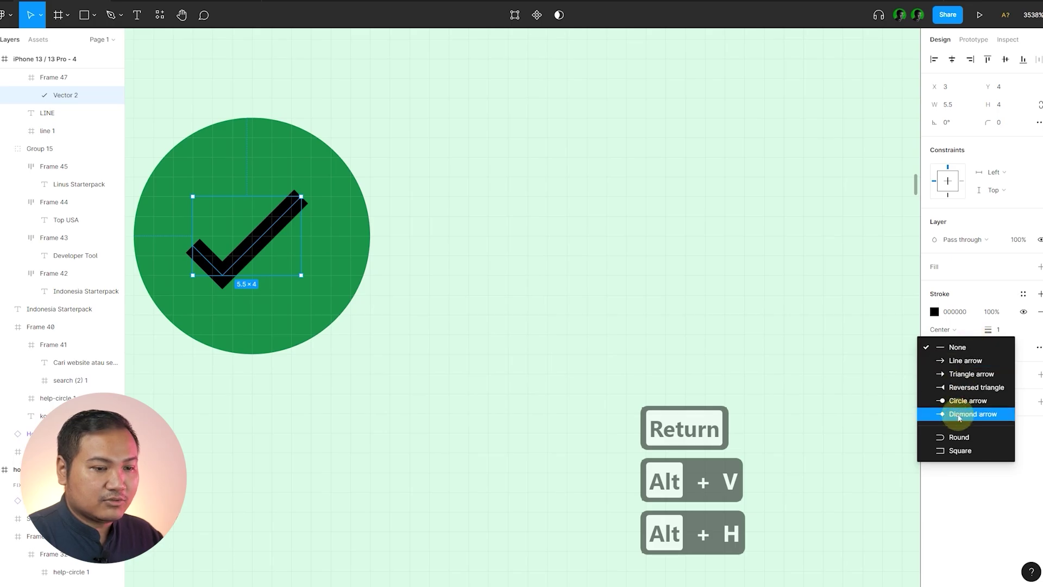
{"action": "left_click", "coordinate": [959, 436]}
{"action": "left_click", "coordinate": [1024, 294]}
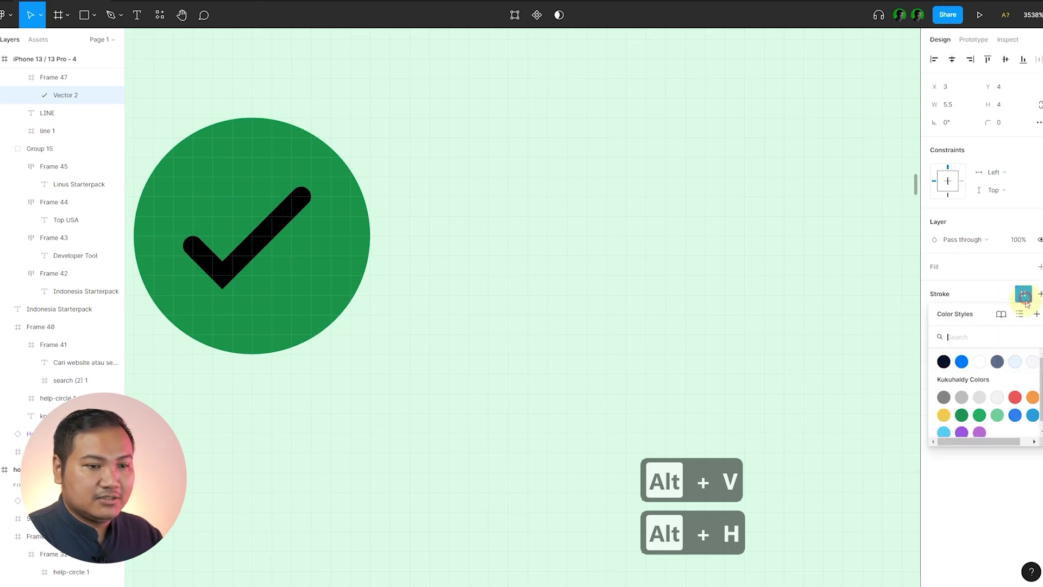
{"action": "left_click", "coordinate": [979, 362]}
{"action": "scroll", "coordinate": [429, 293], "scroll_direction": "down", "scroll_amount": 5}
{"action": "scroll", "coordinate": [404, 295], "scroll_direction": "down", "scroll_amount": 5}
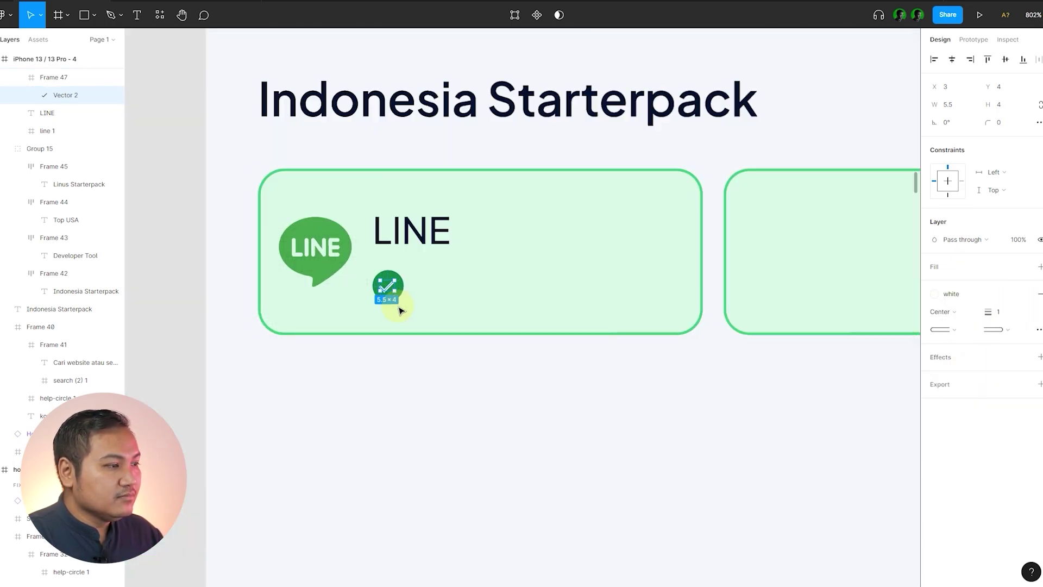
{"action": "left_click", "coordinate": [168, 307]}
- Duplicate the LINE label beside the green check badge and set the copy's font size to 12
{"action": "scroll", "coordinate": [179, 272], "scroll_direction": "up", "scroll_amount": 1}
{"action": "left_click", "coordinate": [414, 260]}
{"action": "scroll", "coordinate": [414, 260], "scroll_direction": "up", "scroll_amount": 1}
{"action": "left_click_drag", "start_coordinate": [414, 261], "coordinate": [477, 326]}
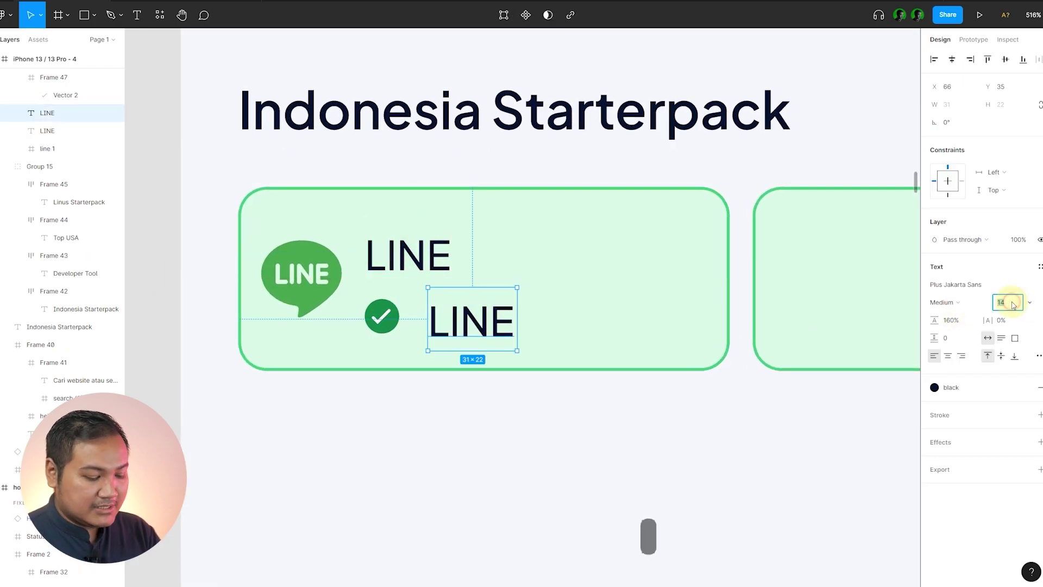
{"action": "type", "text": "12"}
{"action": "key", "text": "Return"}
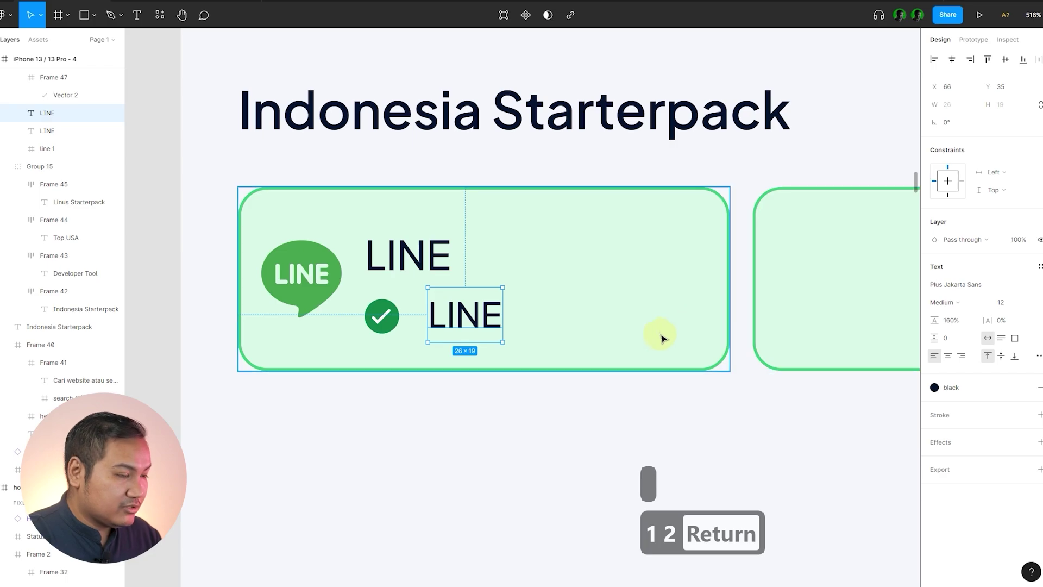
- Recolor the copied label with the check badge's green 1B9449 and change its text to Registered
{"action": "scroll", "coordinate": [396, 325], "scroll_direction": "up", "scroll_amount": 3}
{"action": "key", "text": "i"}
{"action": "left_click", "coordinate": [396, 321]}
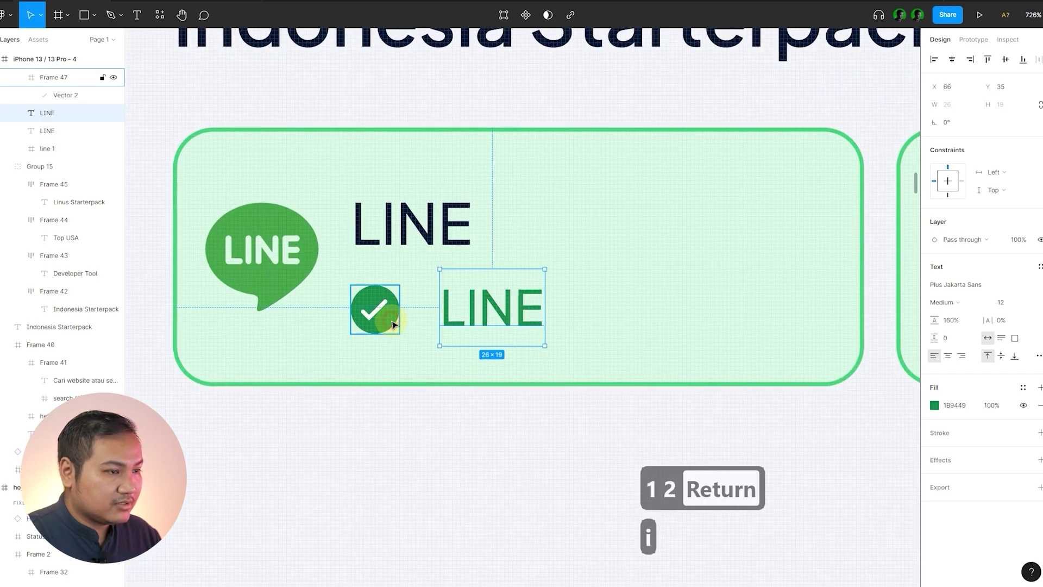
{"action": "double_click", "coordinate": [478, 315]}
{"action": "type", "text": "Registered"}
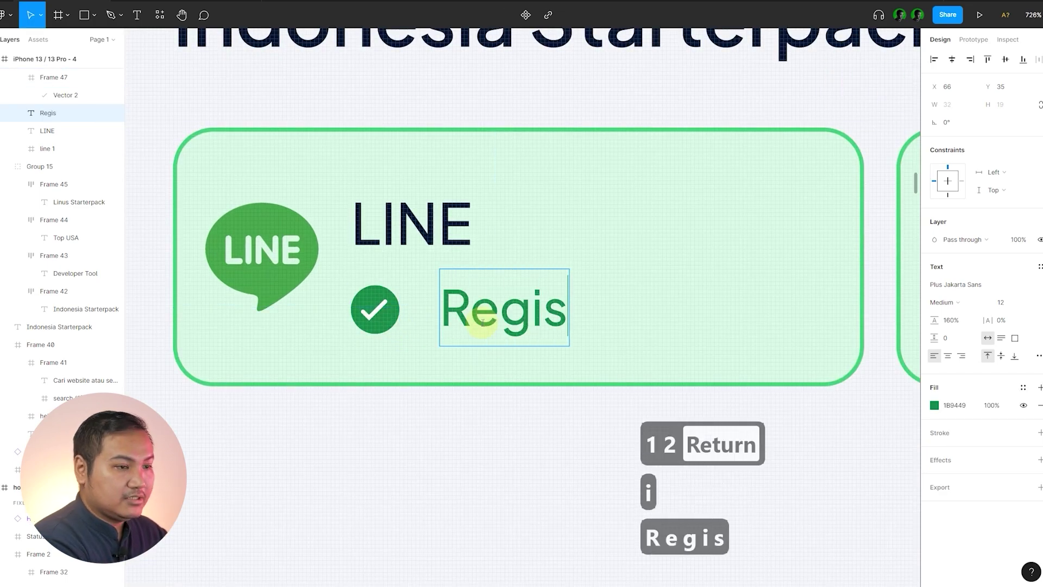
- Nudge the Registered label to X 60, leaving a 4 px gap to the check badge
{"action": "key", "text": "Escape"}
{"action": "key", "text": "Up"}
{"action": "key", "text": "Right"}
{"action": "key", "text": "shift+Left"}
{"action": "key", "text": "Right"}
{"action": "key", "text": "Right"}
{"action": "key", "text": "Right"}
{"action": "key", "text": "Right"}
{"action": "key", "text": "Right"}
{"action": "key", "text": "Right"}
{"action": "key", "text": "Right"}
{"action": "key", "text": "Left"}
{"action": "key", "text": "Right"}
{"action": "key", "text": "Right"}
{"action": "key", "text": "Right"}
{"action": "key", "text": "Right"}
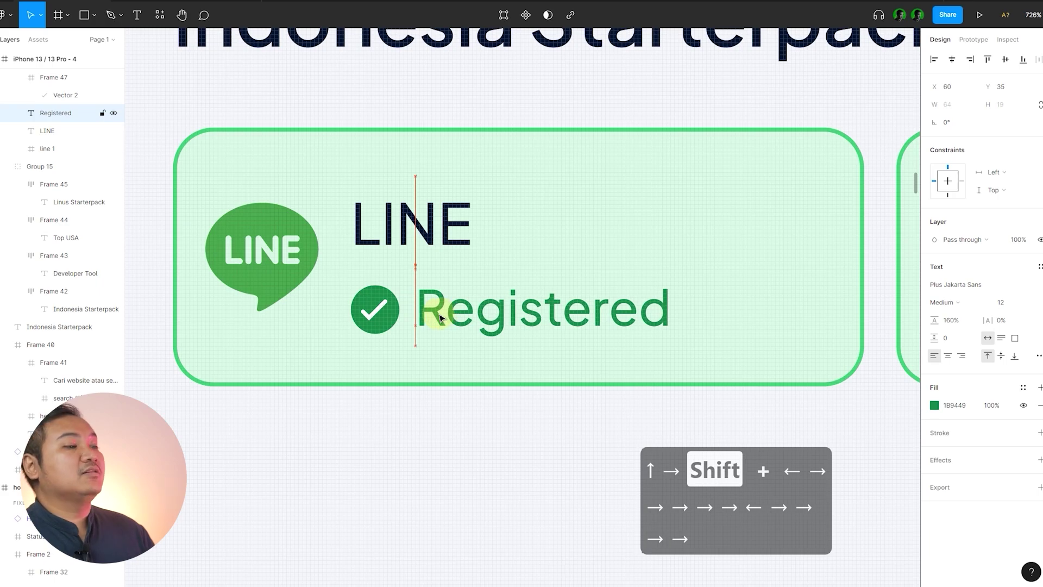
{"action": "scroll", "coordinate": [440, 317], "scroll_direction": "down", "scroll_amount": 10}
{"action": "left_click", "coordinate": [284, 317]}
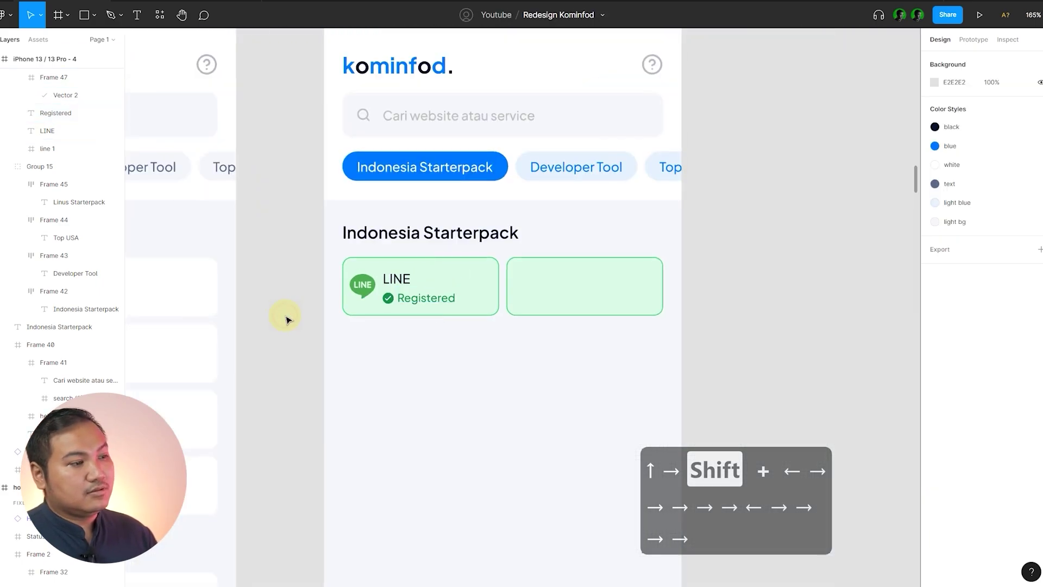
- Group the check badge with the Registered label and set the vertical spacing between that group and the LINE label to 0
{"action": "scroll", "coordinate": [419, 313], "scroll_direction": "up", "scroll_amount": 5}
{"action": "left_click", "coordinate": [380, 288]}
{"action": "left_click", "coordinate": [347, 288], "text": "shift"}
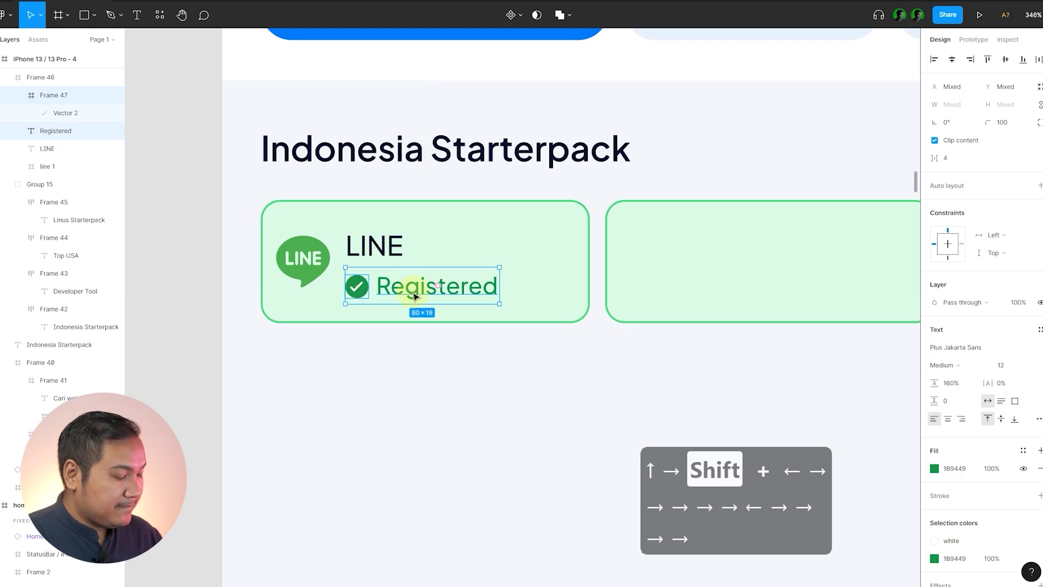
{"action": "key", "text": "ctrl+g"}
{"action": "scroll", "coordinate": [381, 265], "scroll_direction": "up", "scroll_amount": 3}
{"action": "left_click", "coordinate": [384, 255], "text": "shift"}
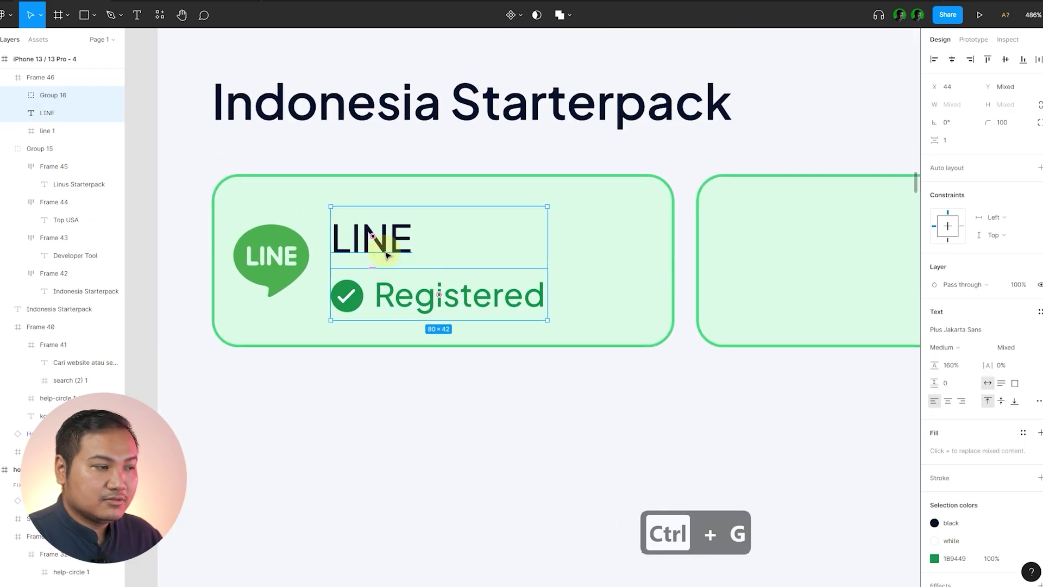
{"action": "type", "text": "0"}
{"action": "key", "text": "Return"}
- Group the LINE label with its Registered status and center the group vertically in the card
{"action": "key", "text": "ctrl+g"}
{"action": "scroll", "coordinate": [256, 333], "scroll_direction": "down", "scroll_amount": 3}
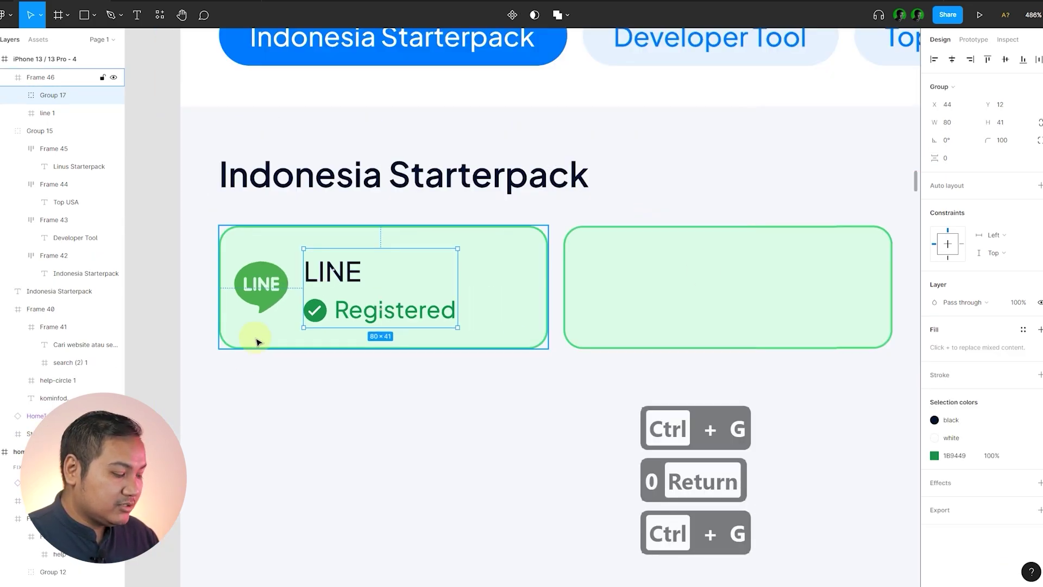
{"action": "key", "text": "alt+v"}
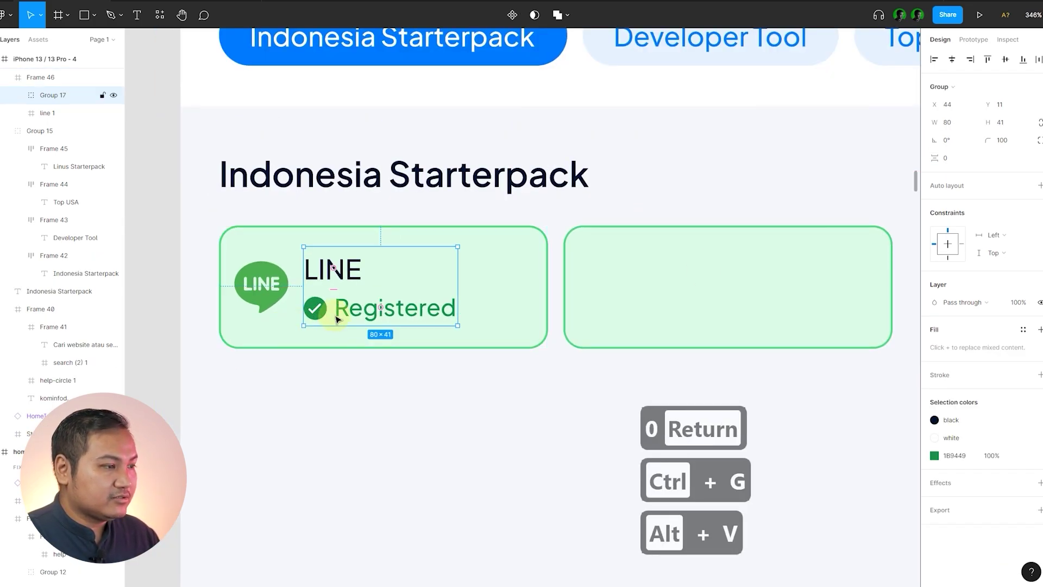
{"action": "scroll", "coordinate": [336, 320], "scroll_direction": "down", "scroll_amount": 6}
{"action": "left_click", "coordinate": [236, 335]}
- Compare the original site's Indonesia Starterpack service cards with the redesigned LINE card, checking icon, name and status layout
{"action": "key", "text": "space"}
{"action": "left_click_drag", "start_coordinate": [367, 321], "coordinate": [321, 326]}
{"action": "scroll", "coordinate": [333, 317], "scroll_direction": "down", "scroll_amount": 3}
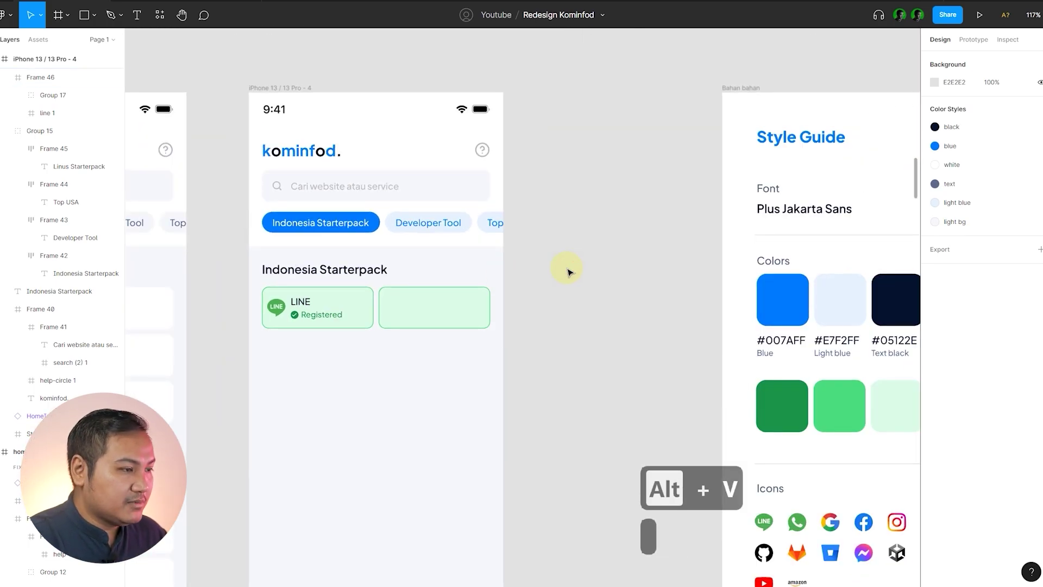
{"action": "scroll", "coordinate": [670, 249], "scroll_direction": "down", "scroll_amount": 5}
{"action": "scroll", "coordinate": [596, 315], "scroll_direction": "left", "scroll_amount": 2}
{"action": "scroll", "coordinate": [623, 309], "scroll_direction": "down", "scroll_amount": 6}
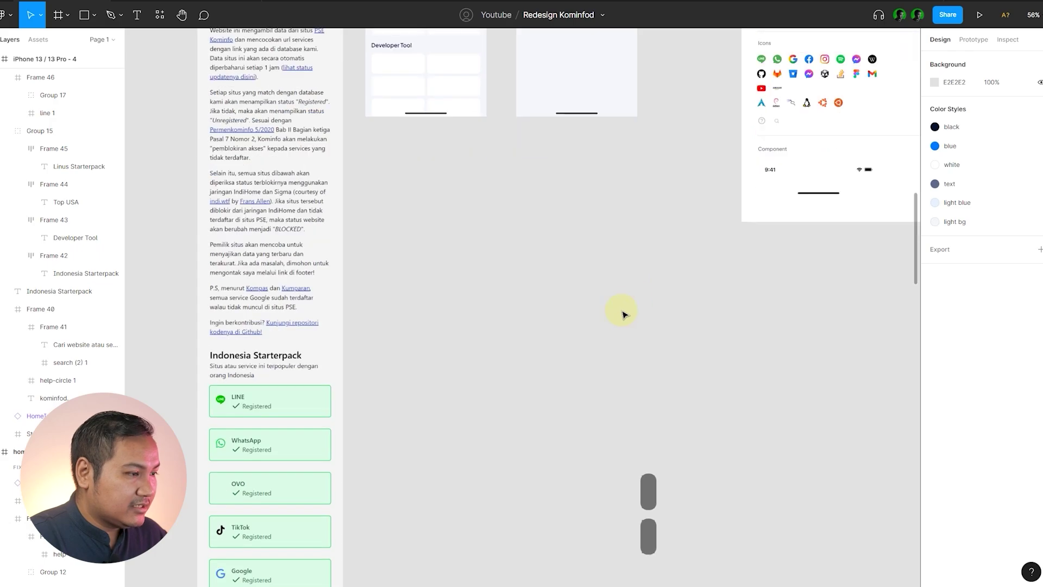
{"action": "scroll", "coordinate": [226, 359], "scroll_direction": "up", "scroll_amount": 3}
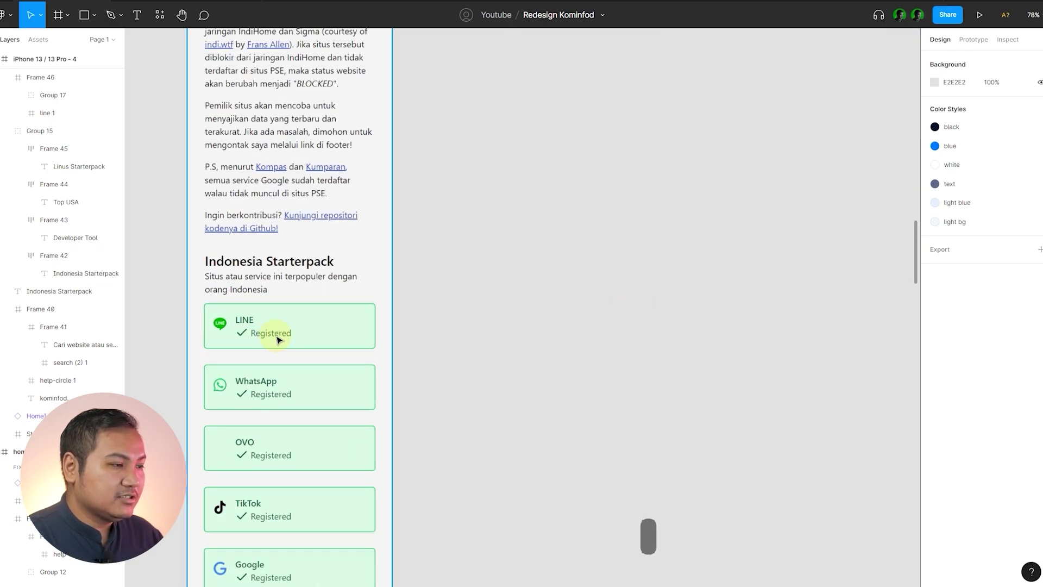
{"action": "scroll", "coordinate": [254, 334], "scroll_direction": "up", "scroll_amount": 3}
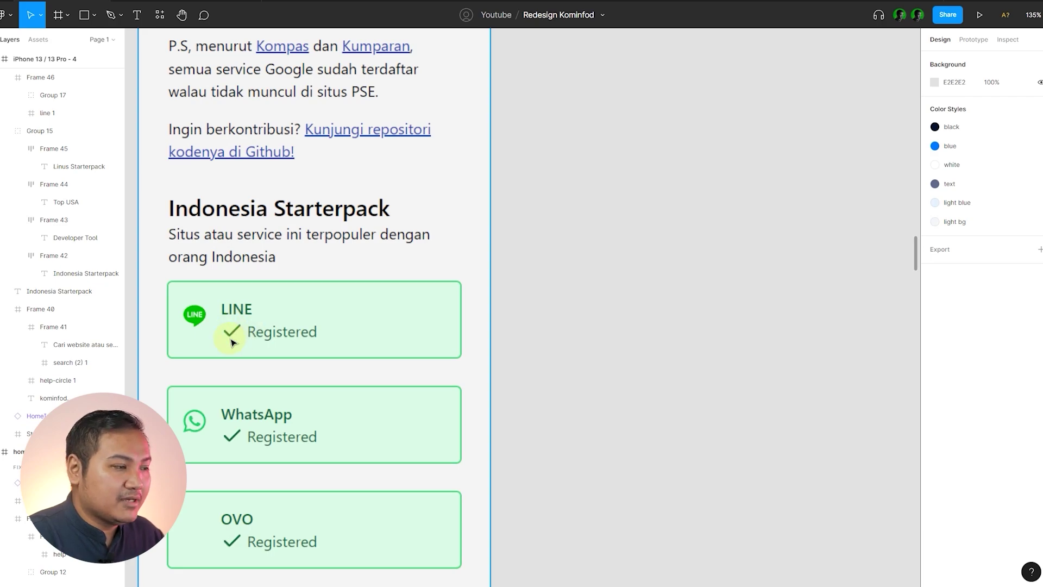
{"action": "left_click", "coordinate": [673, 369]}
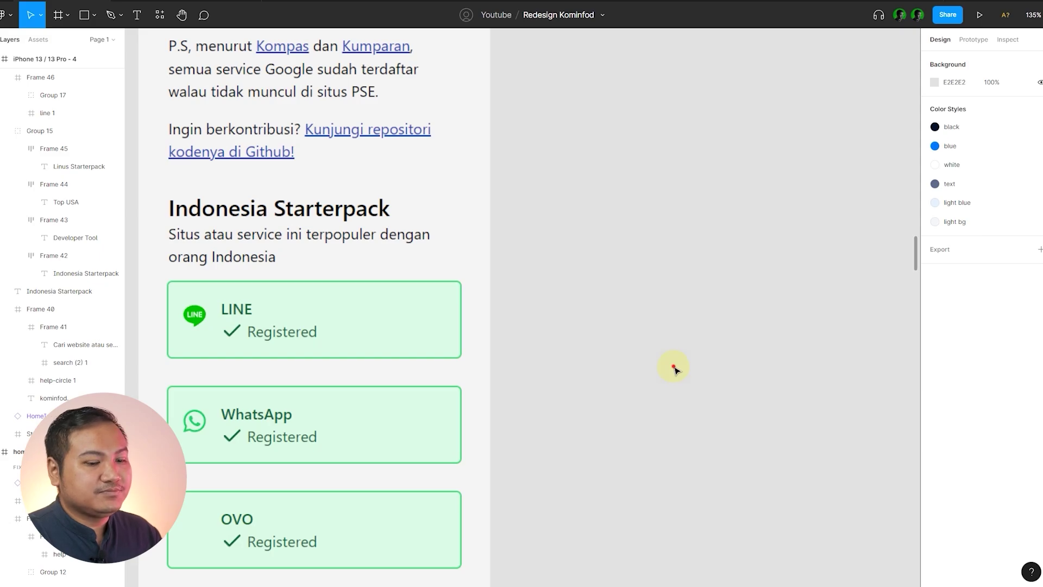
{"action": "scroll", "coordinate": [320, 432], "scroll_direction": "down", "scroll_amount": 5}
{"action": "scroll", "coordinate": [552, 412], "scroll_direction": "up", "scroll_amount": 3}
{"action": "left_click_drag", "start_coordinate": [649, 396], "coordinate": [550, 455]}
{"action": "scroll", "coordinate": [565, 220], "scroll_direction": "up", "scroll_amount": 3}
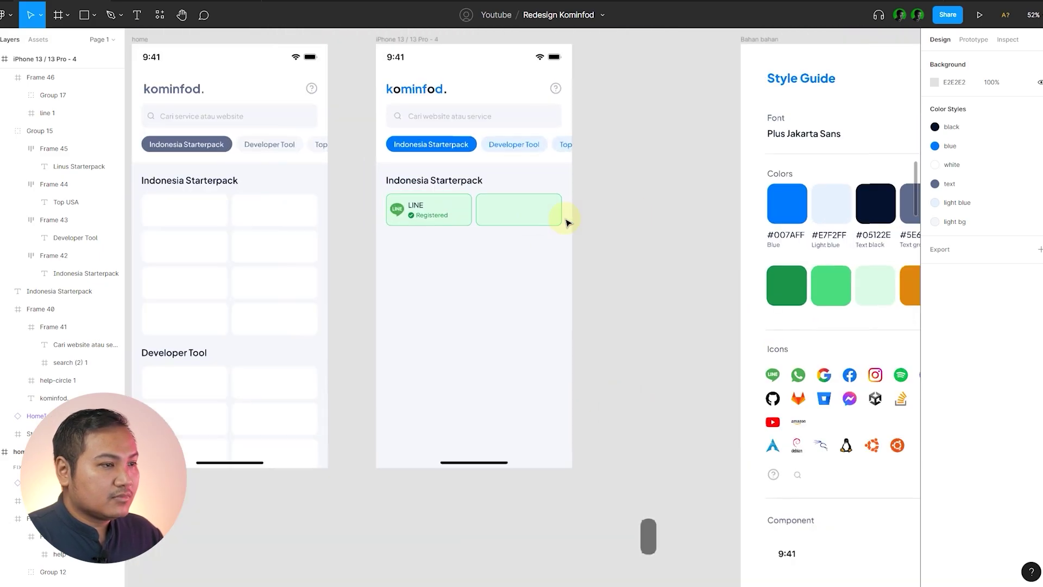
{"action": "scroll", "coordinate": [478, 224], "scroll_direction": "up", "scroll_amount": 5}
{"action": "left_click", "coordinate": [721, 235]}
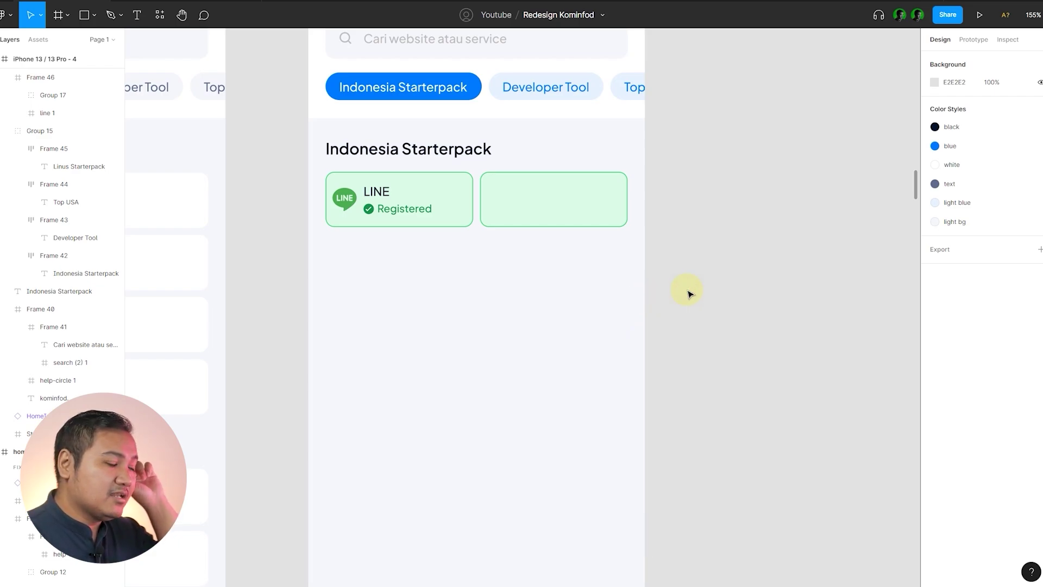
- Duplicate the row of the LINE card and the empty green card downward to form four rows spaced 8 px apart
{"action": "left_click", "coordinate": [422, 216]}
{"action": "left_click", "coordinate": [768, 217]}
{"action": "left_click_drag", "start_coordinate": [745, 211], "coordinate": [458, 207]}
{"action": "left_click", "coordinate": [755, 218]}
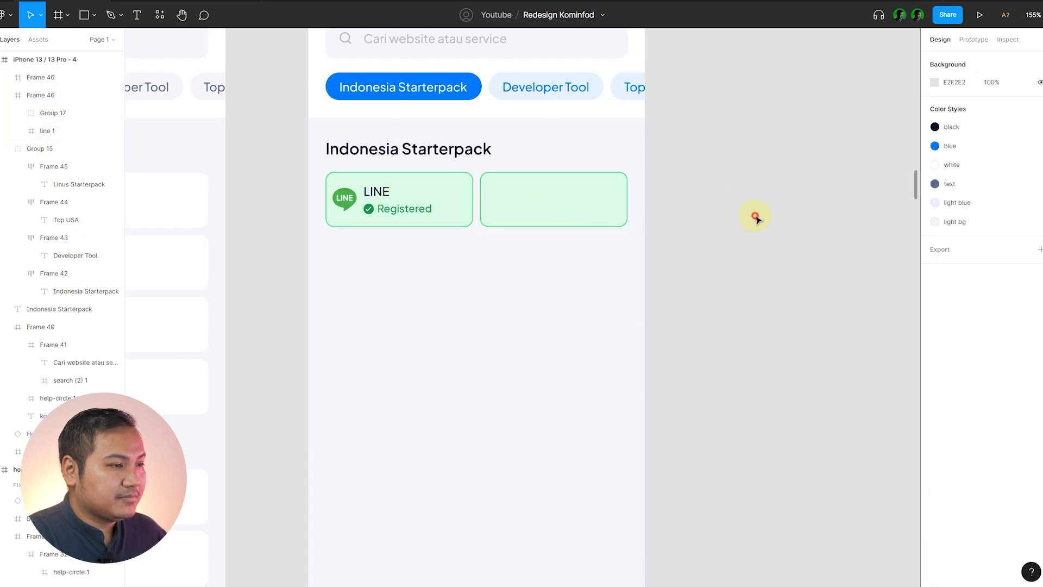
{"action": "scroll", "coordinate": [375, 197], "scroll_direction": "up", "scroll_amount": 2}
{"action": "left_click_drag", "start_coordinate": [719, 205], "coordinate": [431, 139]}
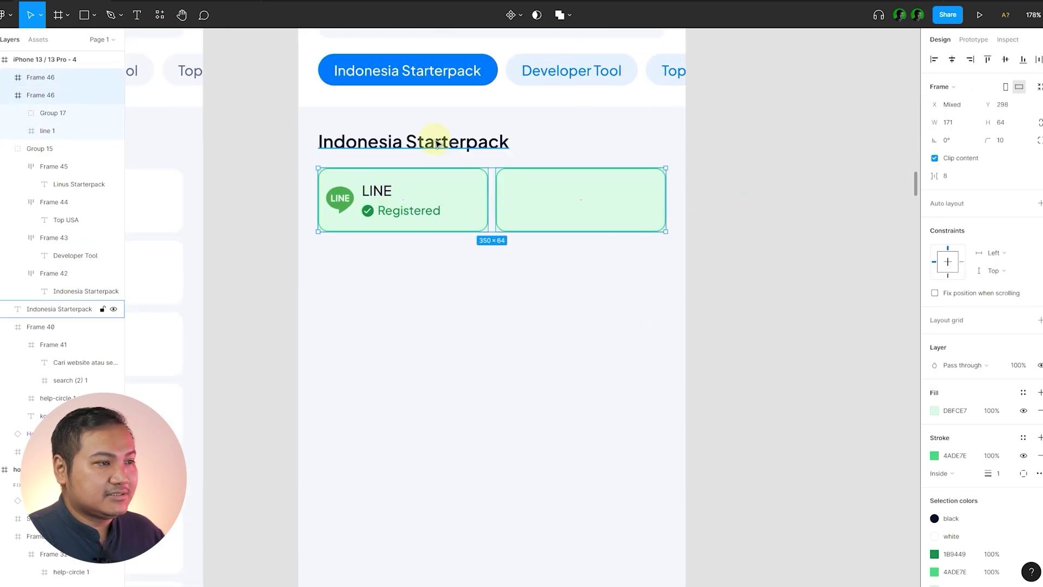
{"action": "left_click_drag", "start_coordinate": [484, 210], "coordinate": [554, 263], "text": "alt"}
{"action": "key", "text": "shift+Up"}
{"action": "key", "text": "shift+Up"}
{"action": "key", "text": "shift+Up"}
{"action": "key", "text": "shift+Up"}
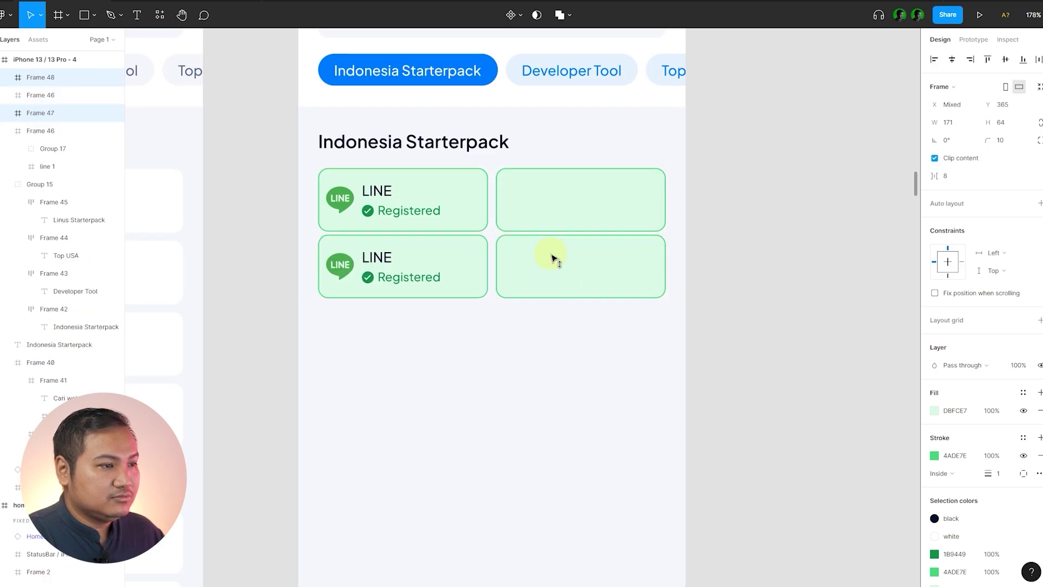
{"action": "key", "text": "shift+Down"}
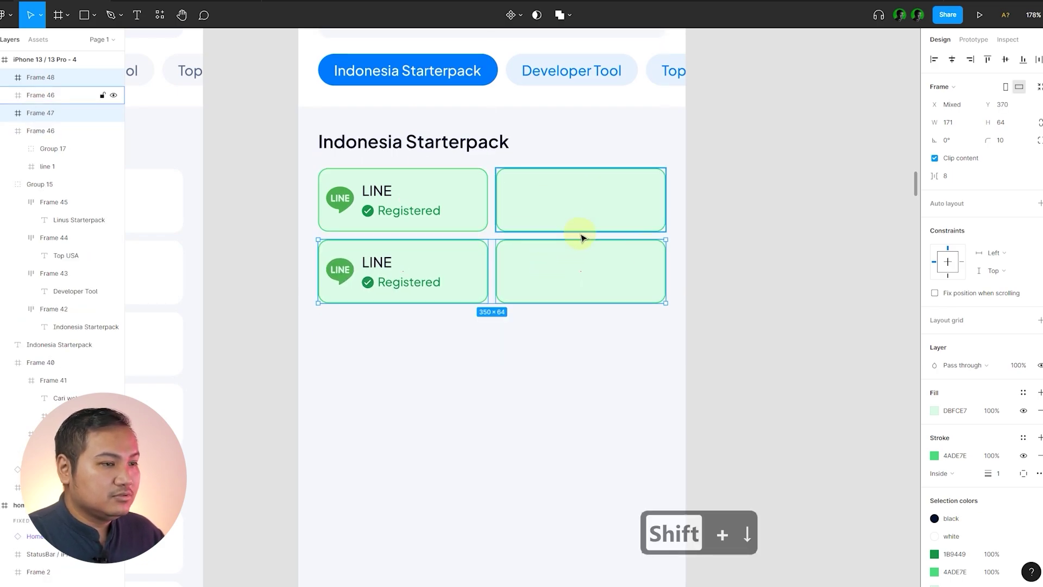
{"action": "left_click_drag", "start_coordinate": [624, 265], "coordinate": [630, 400], "text": "alt"}
{"action": "left_click", "coordinate": [730, 360]}
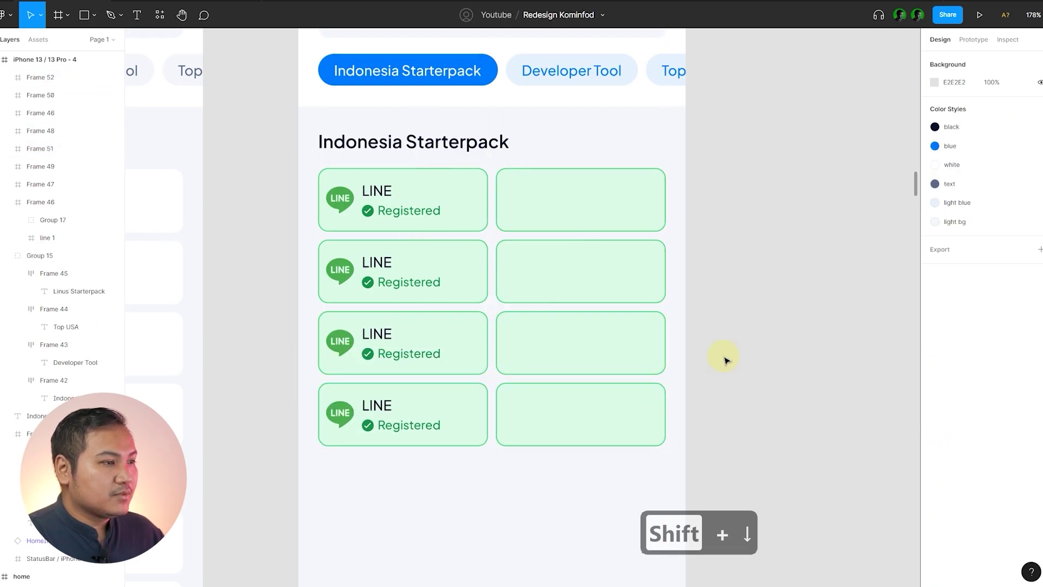
- Copy the LINE icon and label group into the empty second-column cards of the first three rows
{"action": "double_click", "coordinate": [398, 209]}
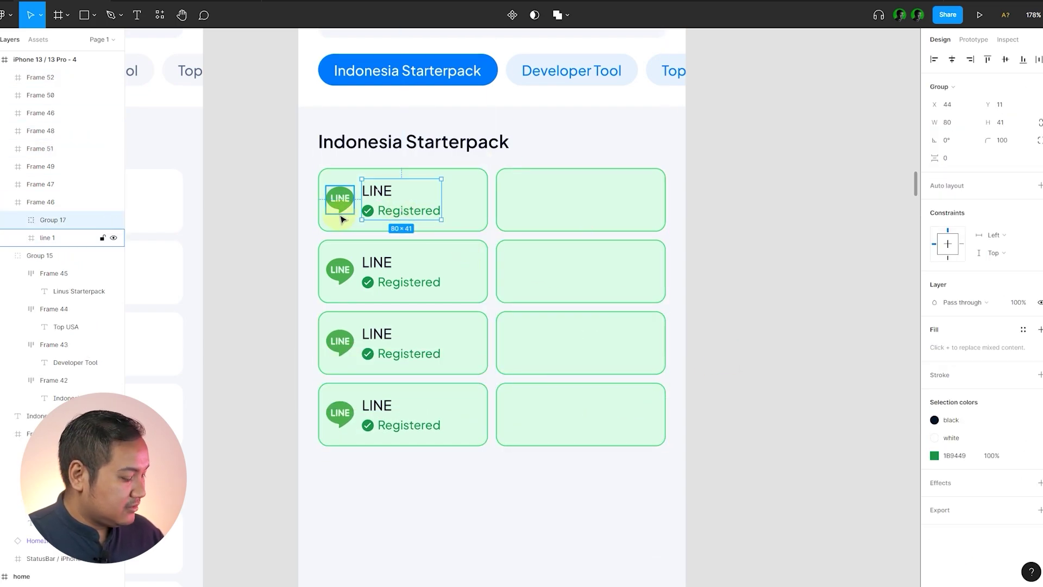
{"action": "key", "text": "ctrl+a"}
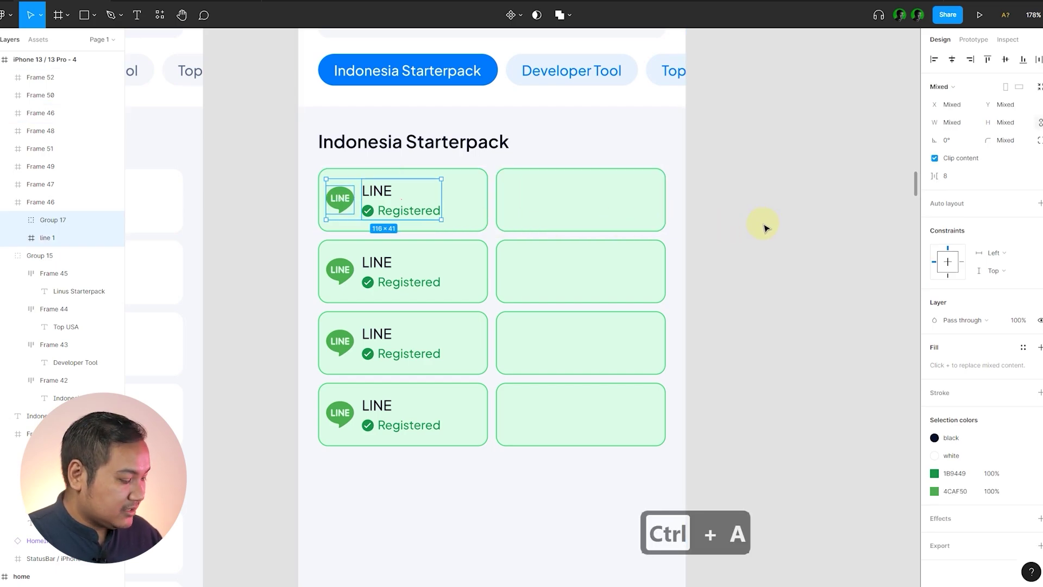
{"action": "key", "text": "ctrl+c"}
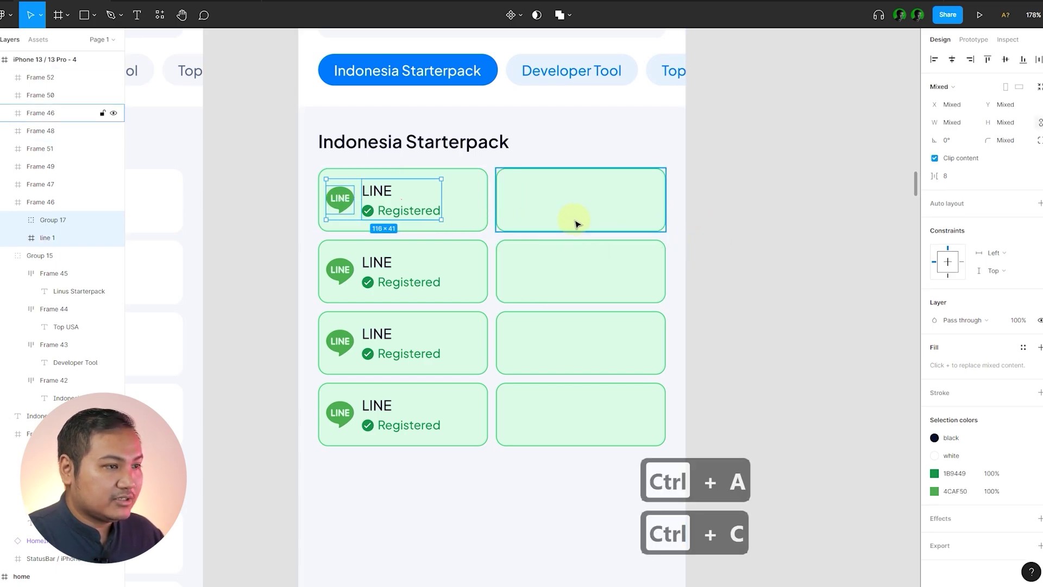
{"action": "left_click", "coordinate": [569, 221]}
{"action": "left_click", "coordinate": [565, 267], "text": "shift"}
{"action": "left_click", "coordinate": [579, 361], "text": "shift"}
{"action": "left_click", "coordinate": [755, 305]}
{"action": "left_click_drag", "start_coordinate": [736, 348], "coordinate": [598, 202]}
{"action": "key", "text": "ctrl+v"}
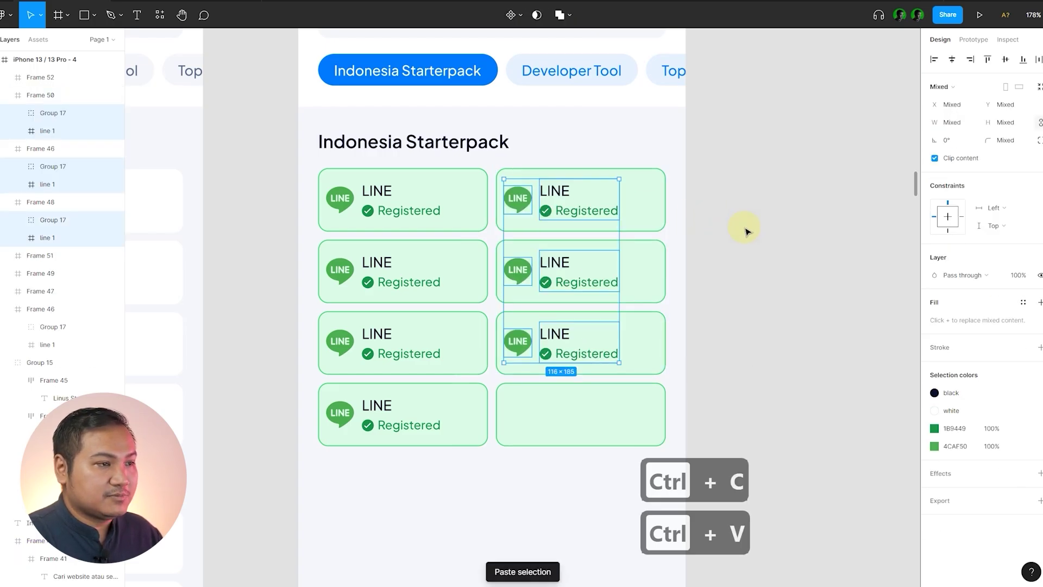
{"action": "left_click", "coordinate": [745, 227]}
- Place a copy of the style guide's WhatsApp icon on the empty canvas beside the phone frame
{"action": "scroll", "coordinate": [674, 242], "scroll_direction": "down", "scroll_amount": 6}
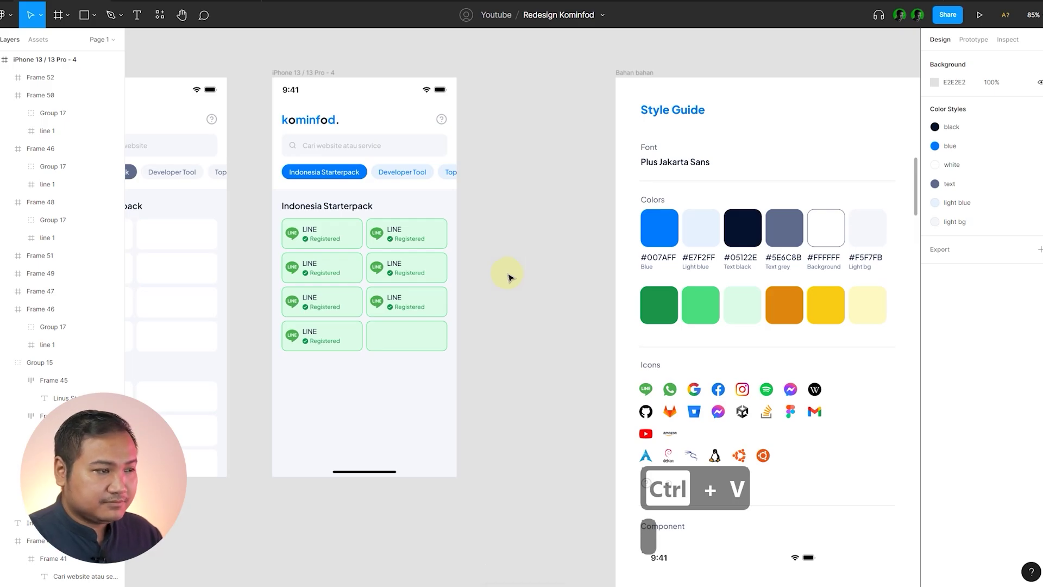
{"action": "scroll", "coordinate": [510, 277], "scroll_direction": "up", "scroll_amount": 3}
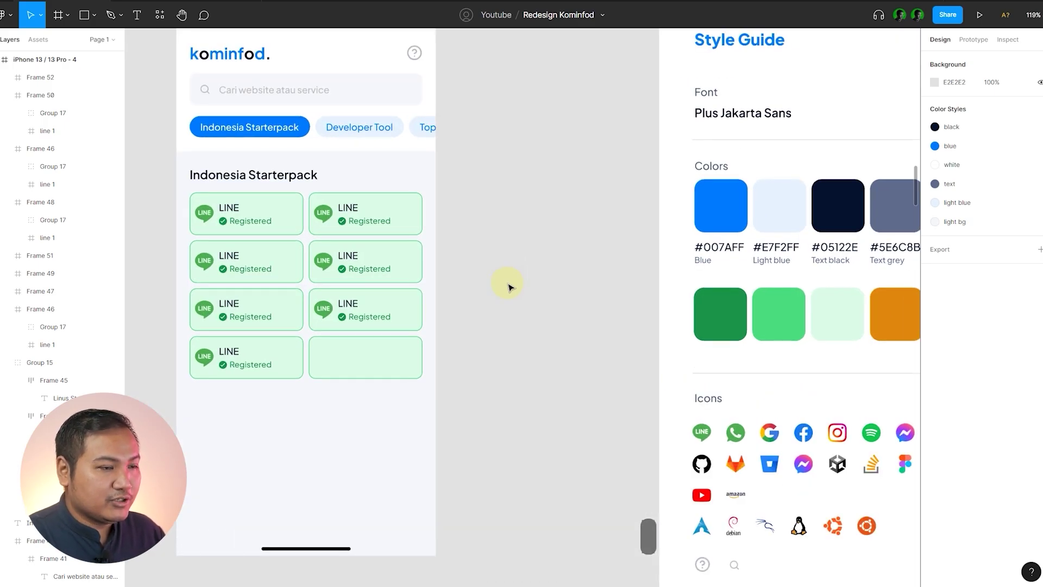
{"action": "scroll", "coordinate": [509, 287], "scroll_direction": "down", "scroll_amount": 1}
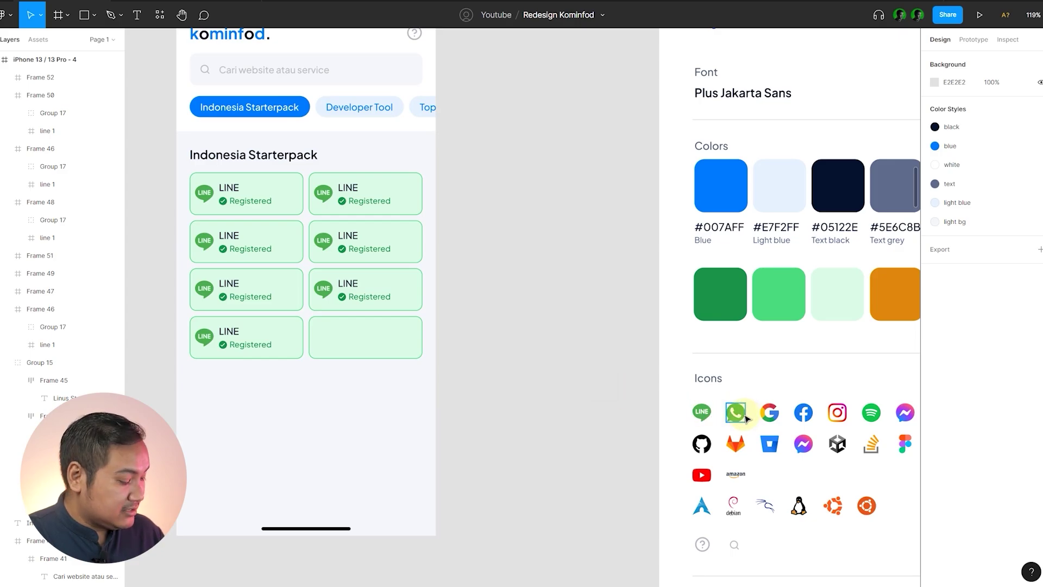
{"action": "left_click_drag", "start_coordinate": [743, 417], "coordinate": [573, 266]}
{"action": "scroll", "coordinate": [324, 290], "scroll_direction": "up", "scroll_amount": 3}
{"action": "left_click", "coordinate": [598, 200]}
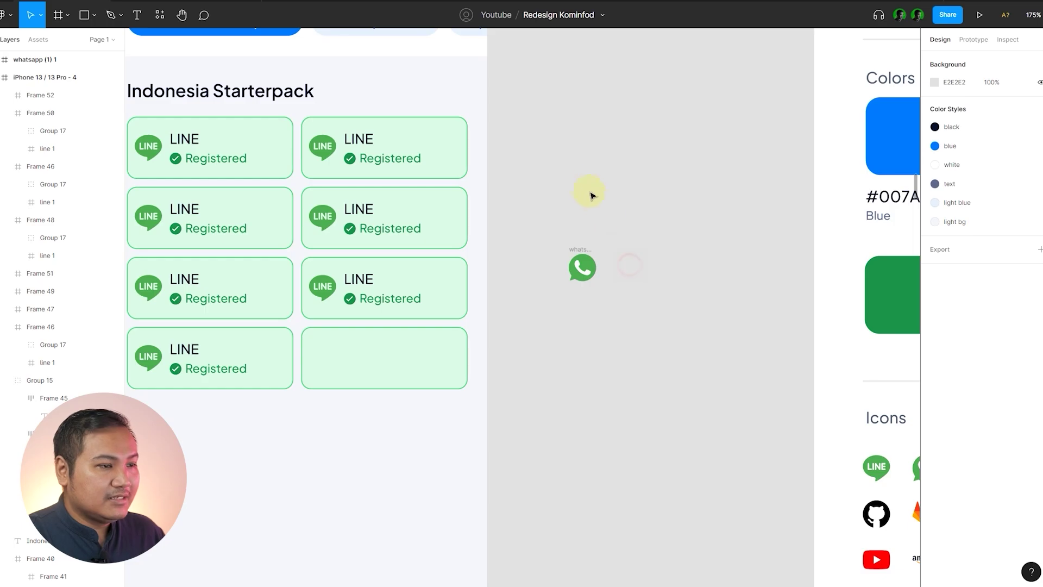
- Replace the LINE icon in the first row's second card with the copied WhatsApp icon
{"action": "scroll", "coordinate": [598, 201], "scroll_direction": "up", "scroll_amount": 2}
{"action": "left_click", "coordinate": [639, 299]}
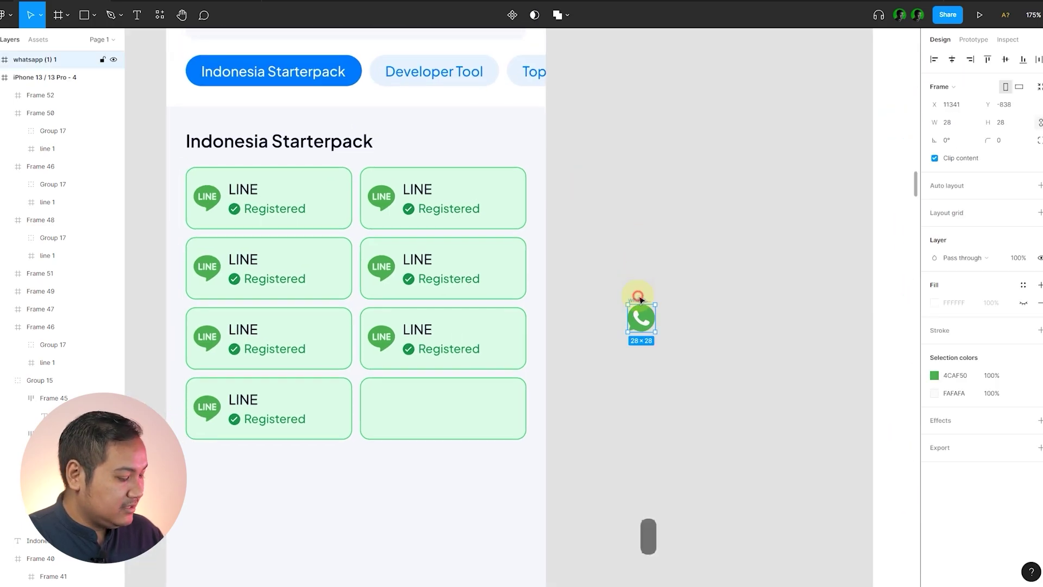
{"action": "key", "text": "ctrl+c"}
{"action": "left_click", "coordinate": [679, 269]}
{"action": "scroll", "coordinate": [513, 206], "scroll_direction": "up", "scroll_amount": 3}
{"action": "scroll", "coordinate": [612, 230], "scroll_direction": "down", "scroll_amount": 3}
{"action": "scroll", "coordinate": [654, 235], "scroll_direction": "up", "scroll_amount": 2}
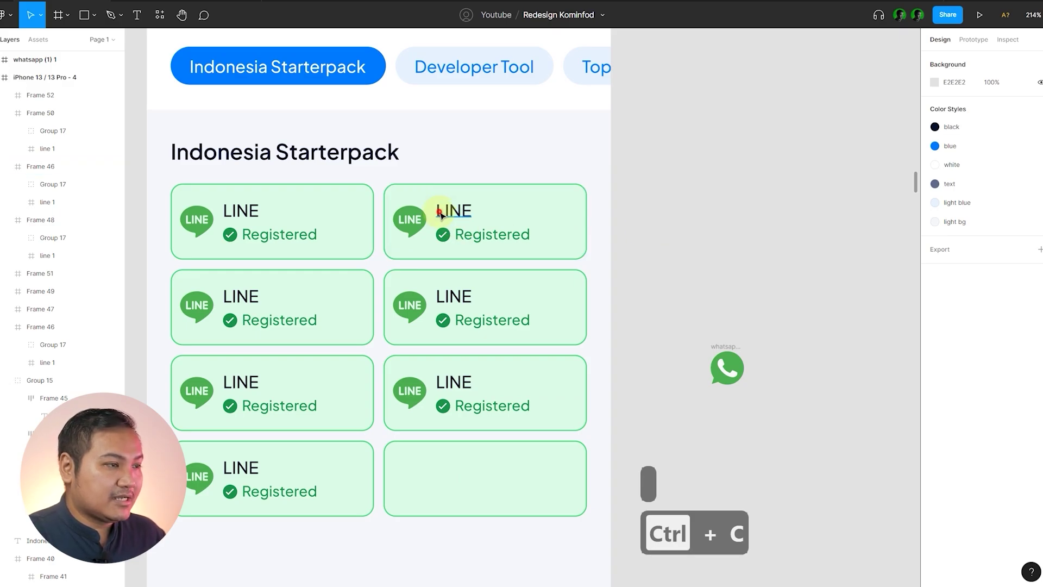
{"action": "left_click", "coordinate": [409, 217]}
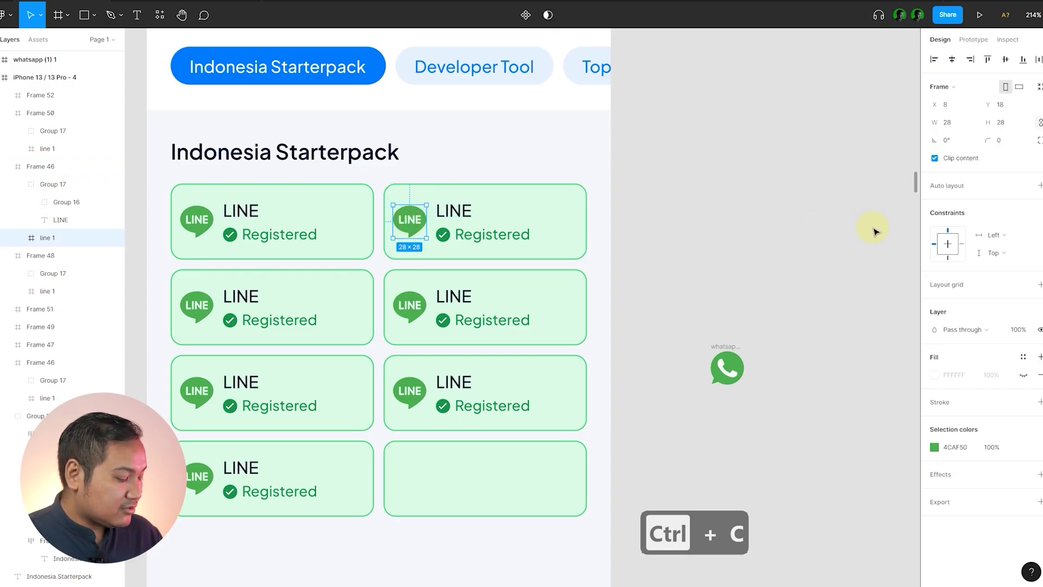
{"action": "key", "text": "ctrl+shift+r"}
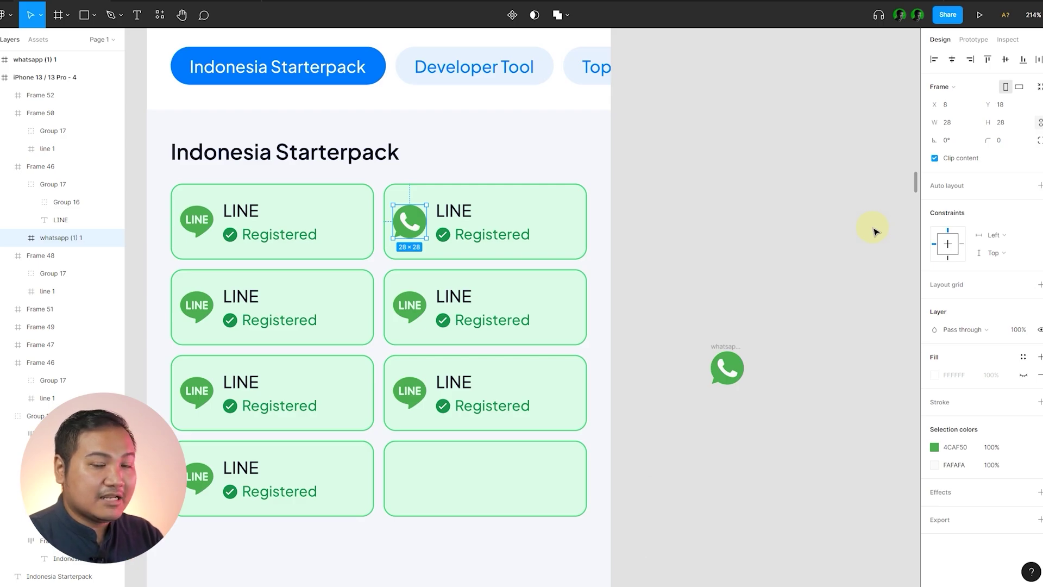
{"action": "left_click", "coordinate": [826, 223]}
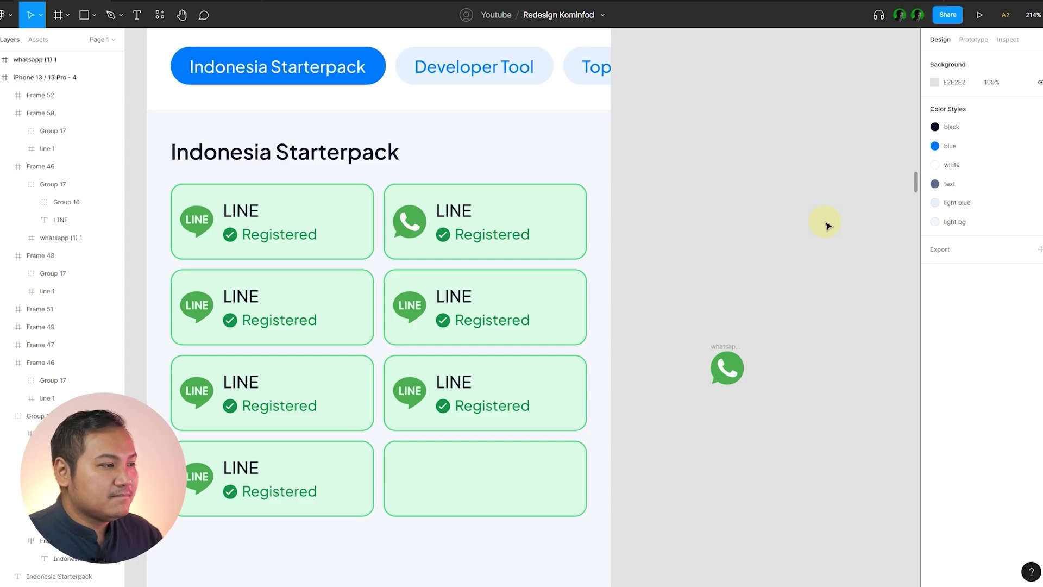
- Change the service name on the card with the WhatsApp icon to Whatsapp
{"action": "scroll", "coordinate": [705, 248], "scroll_direction": "down", "scroll_amount": 2}
{"action": "double_click", "coordinate": [477, 220]}
{"action": "double_click", "coordinate": [478, 220]}
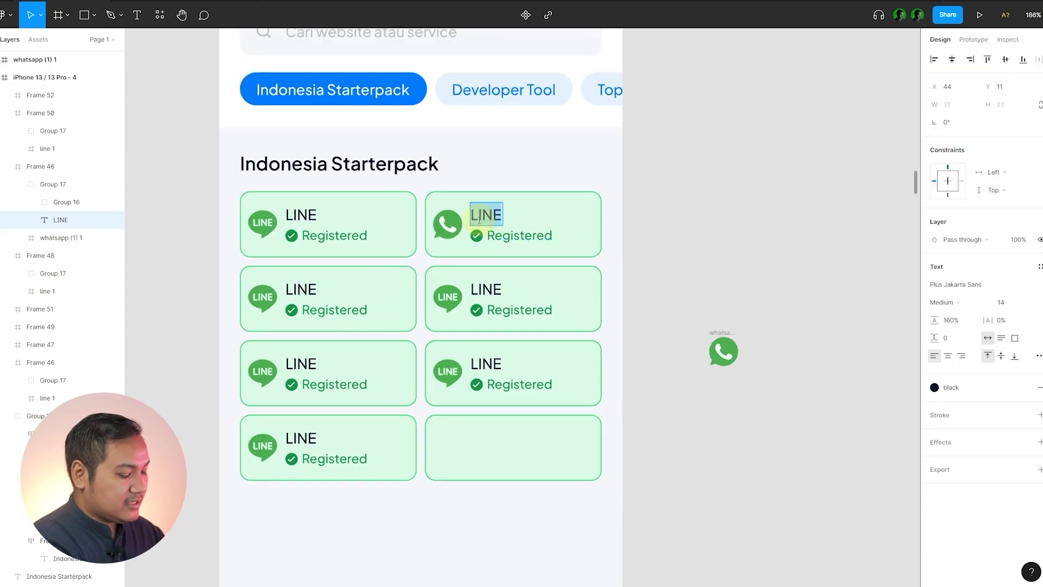
{"action": "type", "text": "WE"}
{"action": "key", "text": "BackSpace"}
{"action": "type", "text": "ht"}
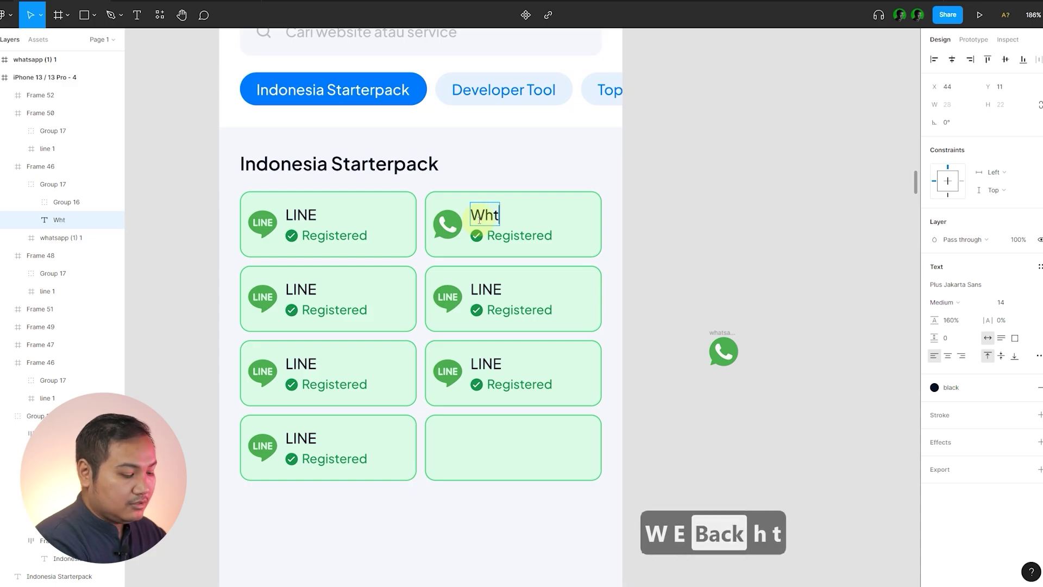
{"action": "key", "text": "BackSpace"}
{"action": "type", "text": "atsapp"}
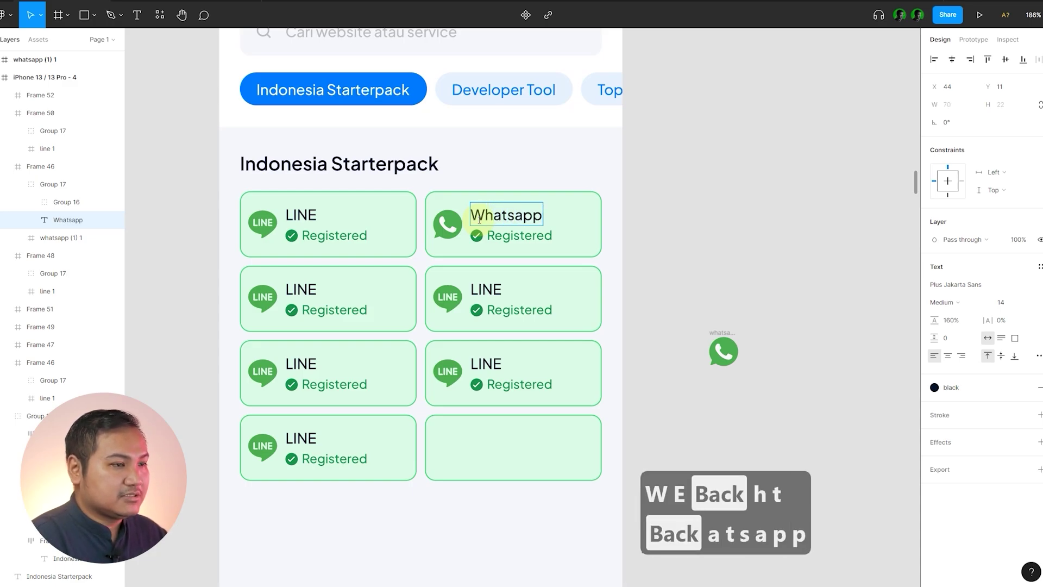
{"action": "left_click", "coordinate": [730, 239]}
- Delete the spare WhatsApp icon from the canvas beside the phone frame
{"action": "scroll", "coordinate": [728, 235], "scroll_direction": "down", "scroll_amount": 3}
{"action": "left_click", "coordinate": [535, 323]}
{"action": "key", "text": "Delete"}
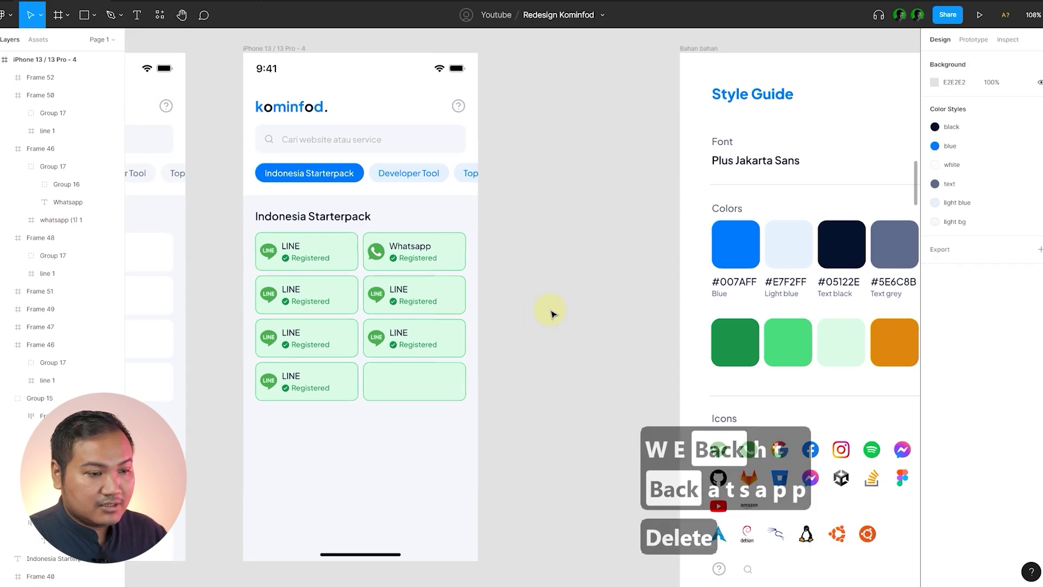
- Replace the LINE icon in the second row's first card with the style guide's Google icon and rename the card Google
{"action": "left_click", "coordinate": [779, 449]}
{"action": "scroll", "coordinate": [789, 428], "scroll_direction": "down", "scroll_amount": 1}
{"action": "scroll", "coordinate": [789, 427], "scroll_direction": "down", "scroll_amount": 2}
{"action": "key", "text": "ctrl+c"}
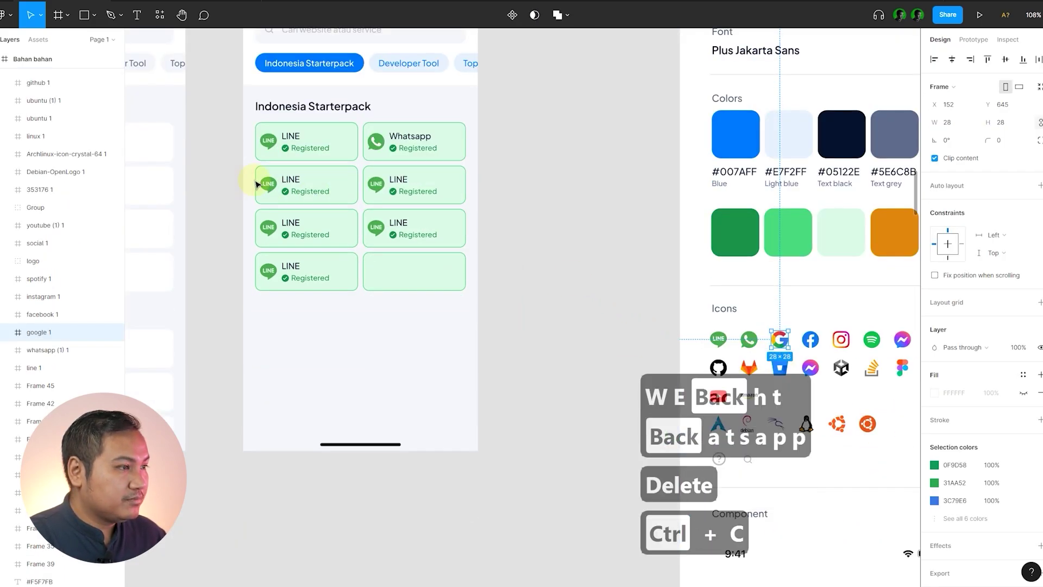
{"action": "left_click", "coordinate": [286, 185]}
{"action": "left_click", "coordinate": [271, 185]}
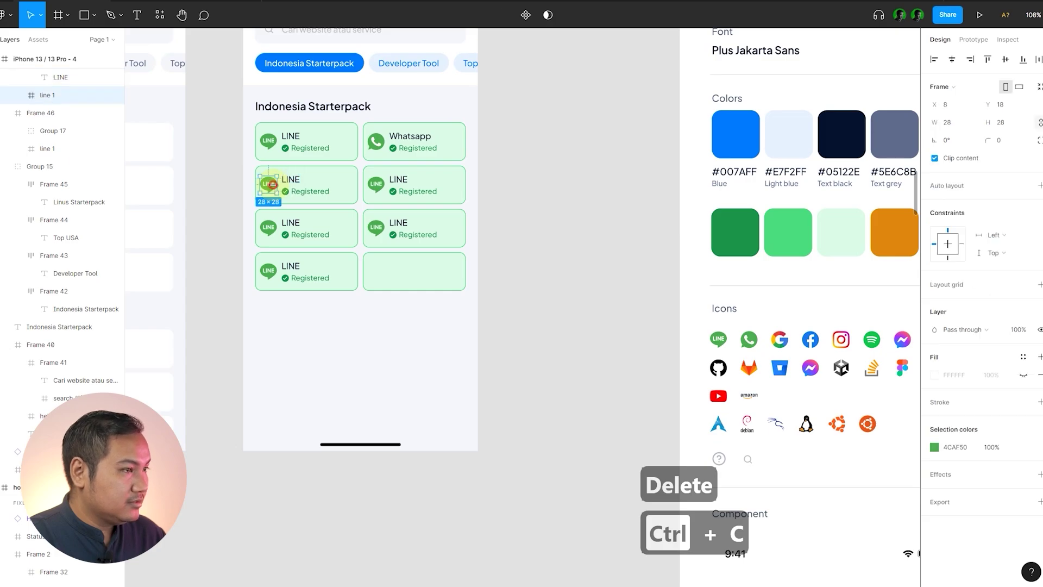
{"action": "key", "text": "ctrl+shift+r"}
{"action": "left_click", "coordinate": [532, 182]}
{"action": "double_click", "coordinate": [289, 179]}
{"action": "type", "text": "Google"}
{"action": "left_click", "coordinate": [531, 209]}
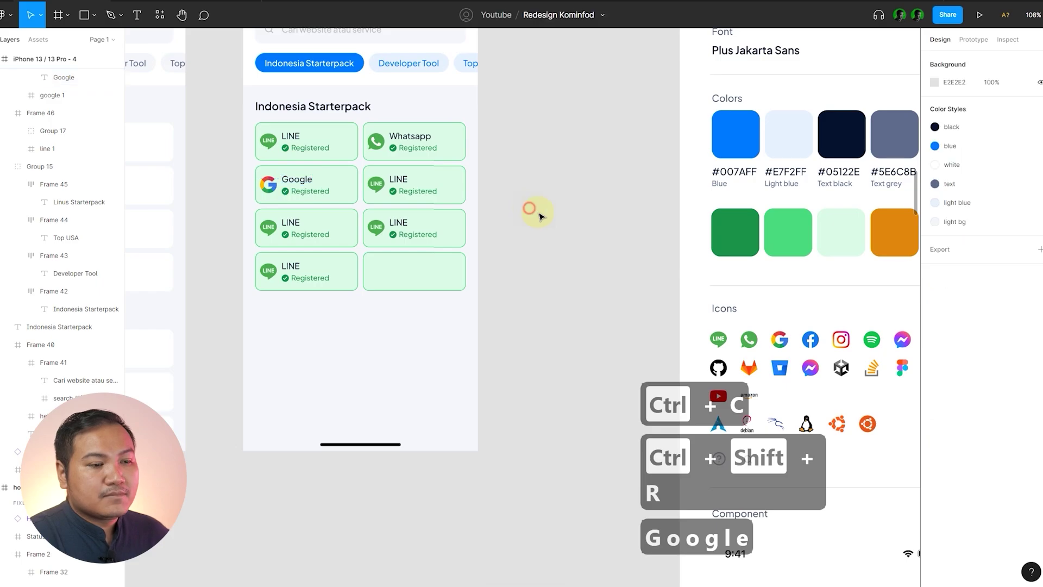
- Replace the LINE icon in the second row's second card with the style guide's Facebook icon and rename the card Facebook
{"action": "left_click", "coordinate": [809, 340]}
{"action": "key", "text": "ctrl+x"}
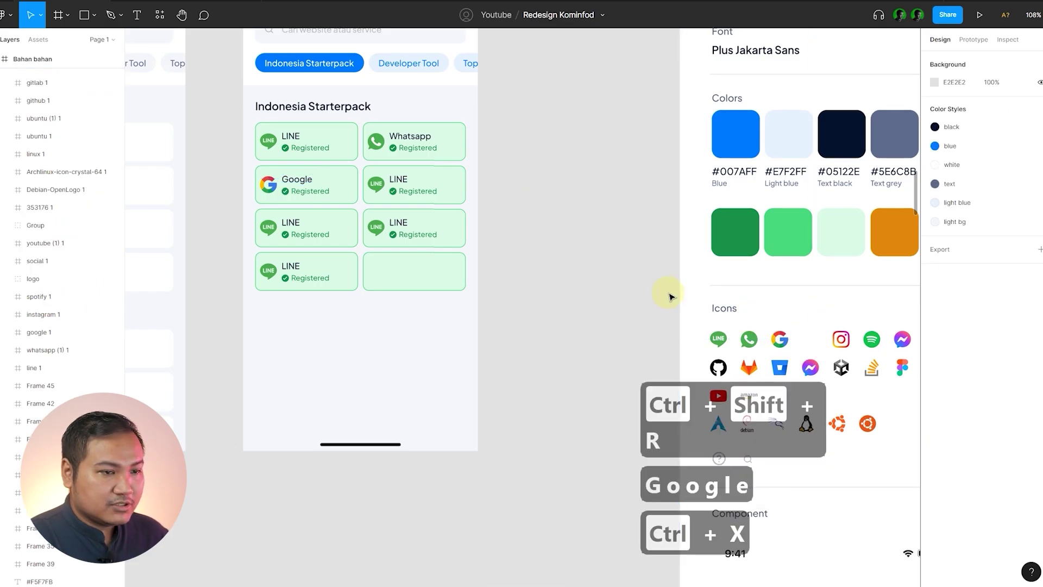
{"action": "key", "text": "ctrl+z"}
{"action": "key", "text": "ctrl+c"}
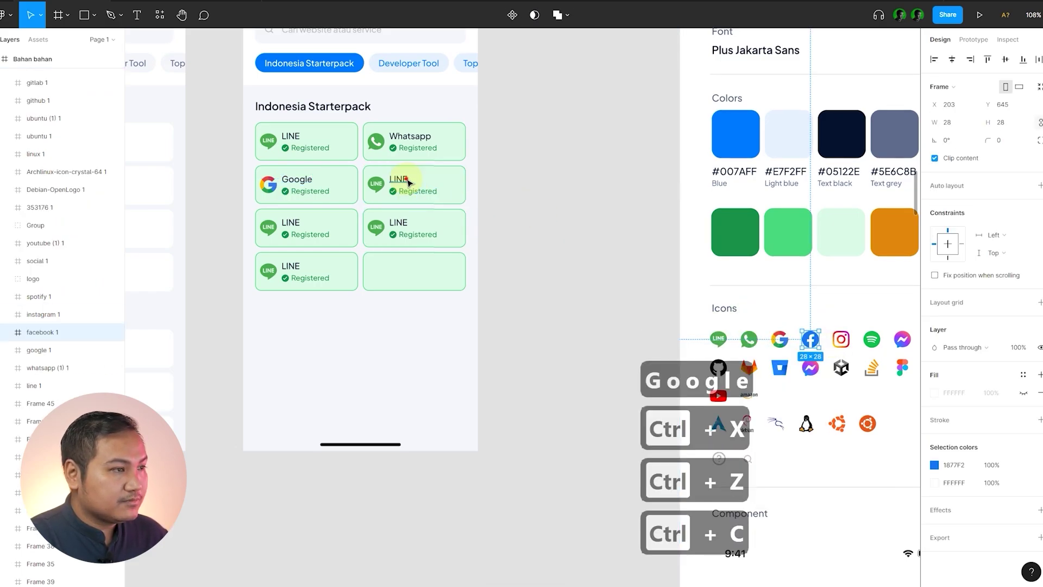
{"action": "left_click", "coordinate": [376, 183]}
{"action": "key", "text": "ctrl+shift+r"}
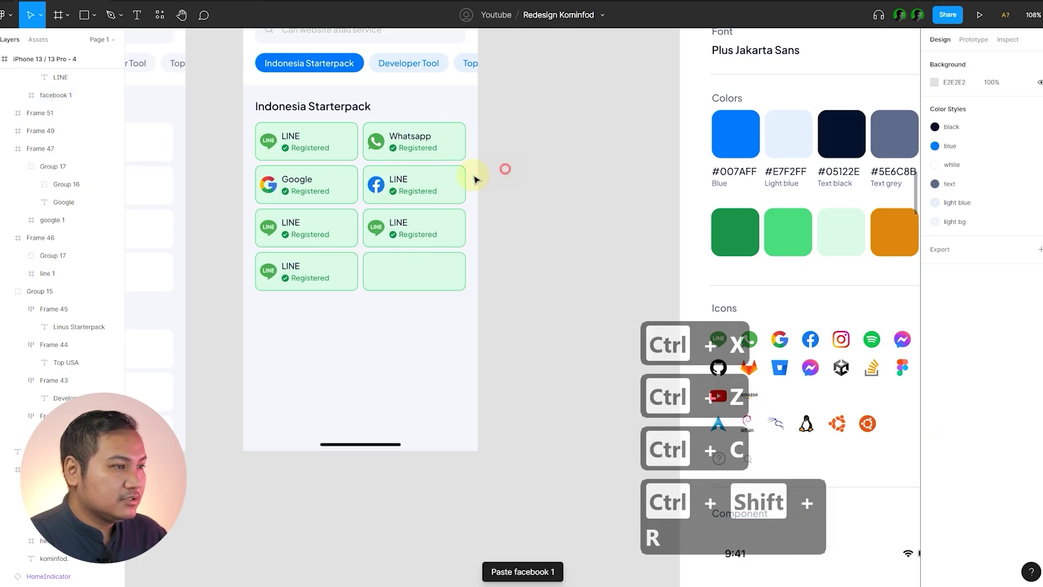
{"action": "double_click", "coordinate": [397, 179]}
{"action": "type", "text": "Facebook"}
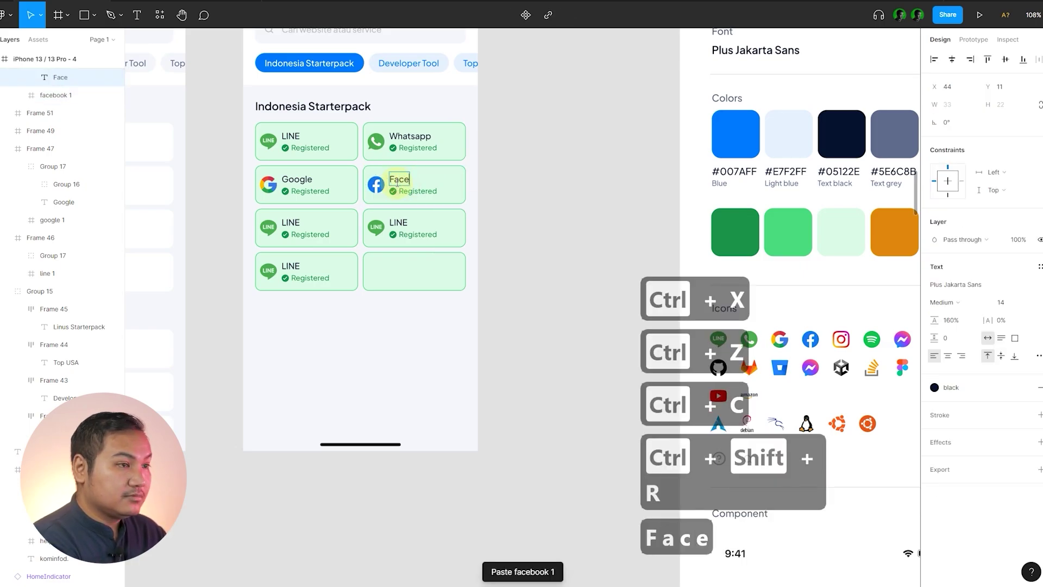
{"action": "left_click", "coordinate": [549, 216]}
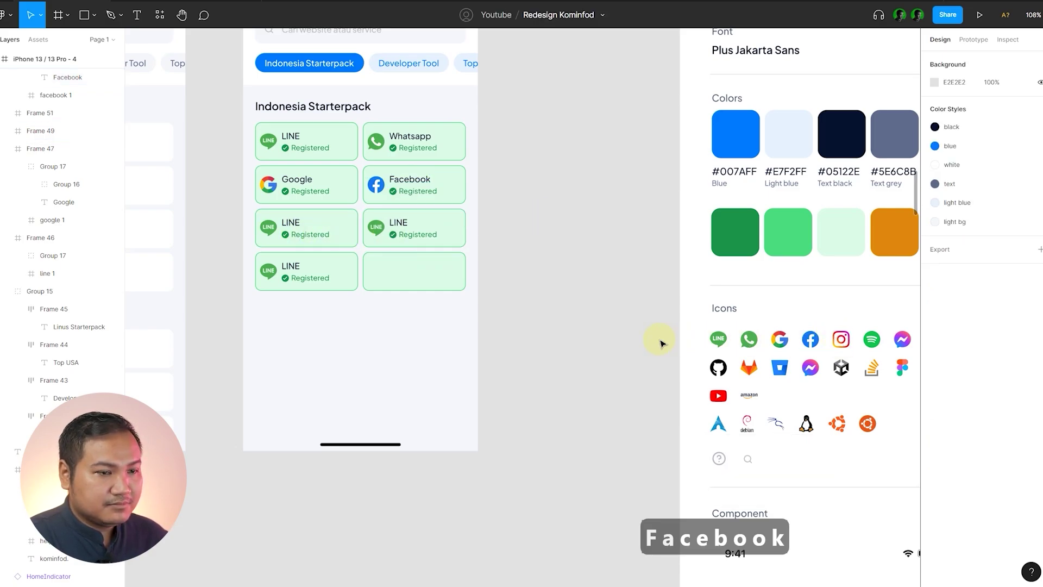
{"action": "scroll", "coordinate": [659, 342], "scroll_direction": "right", "scroll_amount": 1}
{"action": "left_click", "coordinate": [841, 339]}
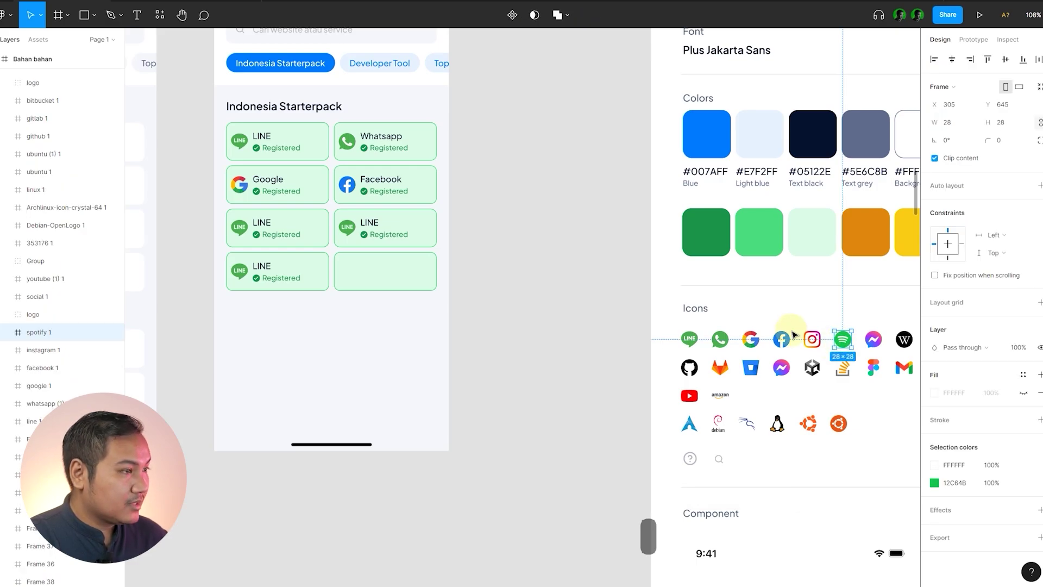
{"action": "key", "text": "ctrl+c"}
{"action": "left_click", "coordinate": [242, 228]}
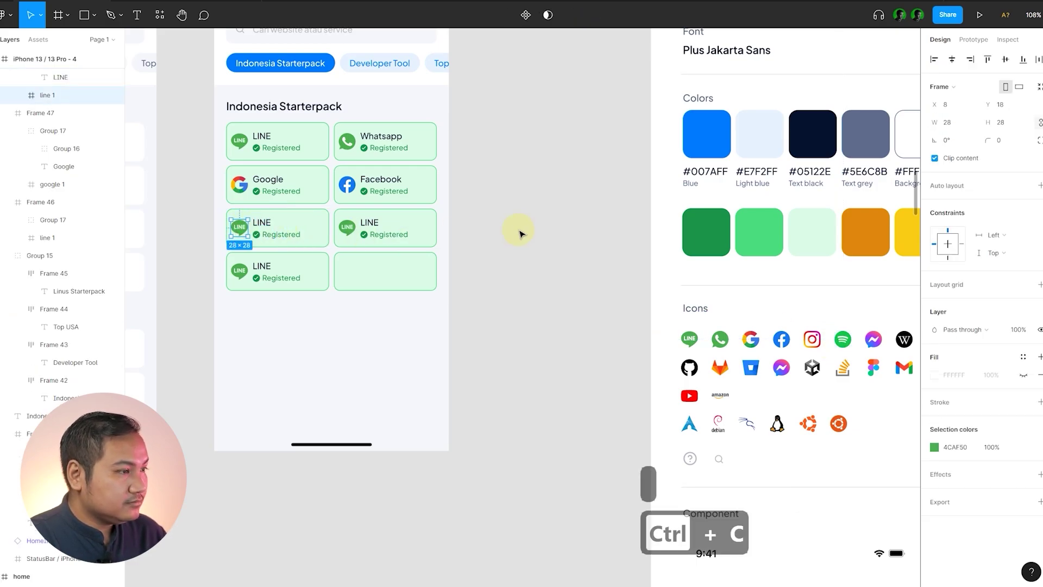
{"action": "key", "text": "ctrl+shift+r"}
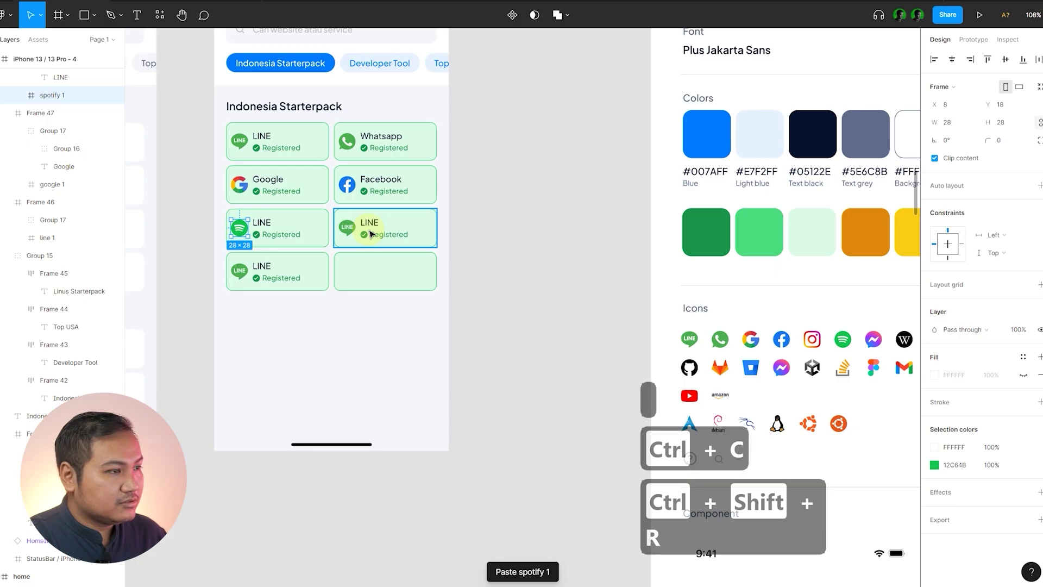
{"action": "key", "text": "ctrl+z"}
- Replace the LINE icon in the third row's first card with the style guide's Instagram icon
{"action": "left_click", "coordinate": [812, 339]}
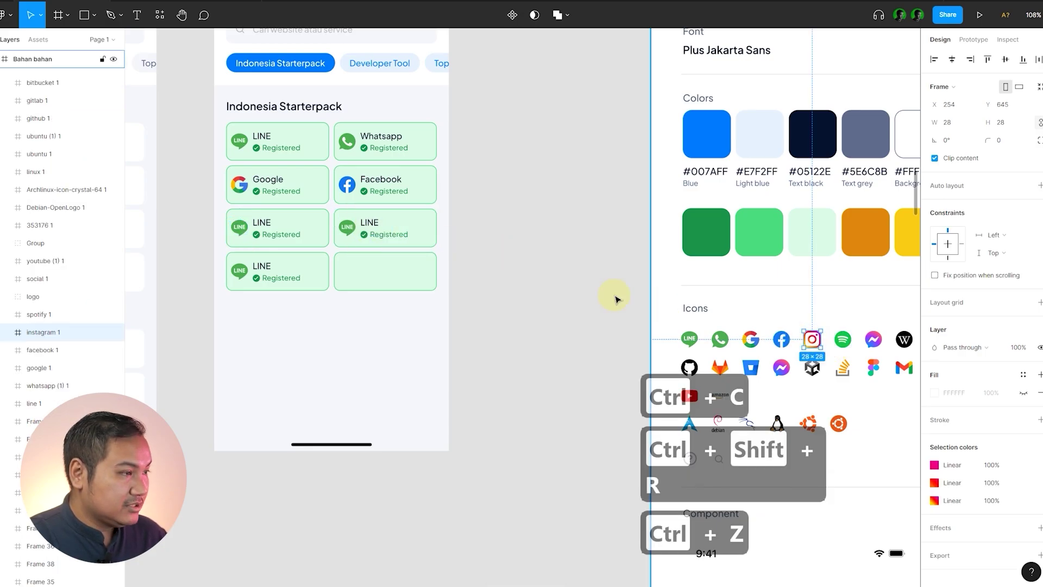
{"action": "key", "text": "ctrl+c"}
{"action": "left_click", "coordinate": [240, 227]}
{"action": "key", "text": "ctrl+shift+r"}
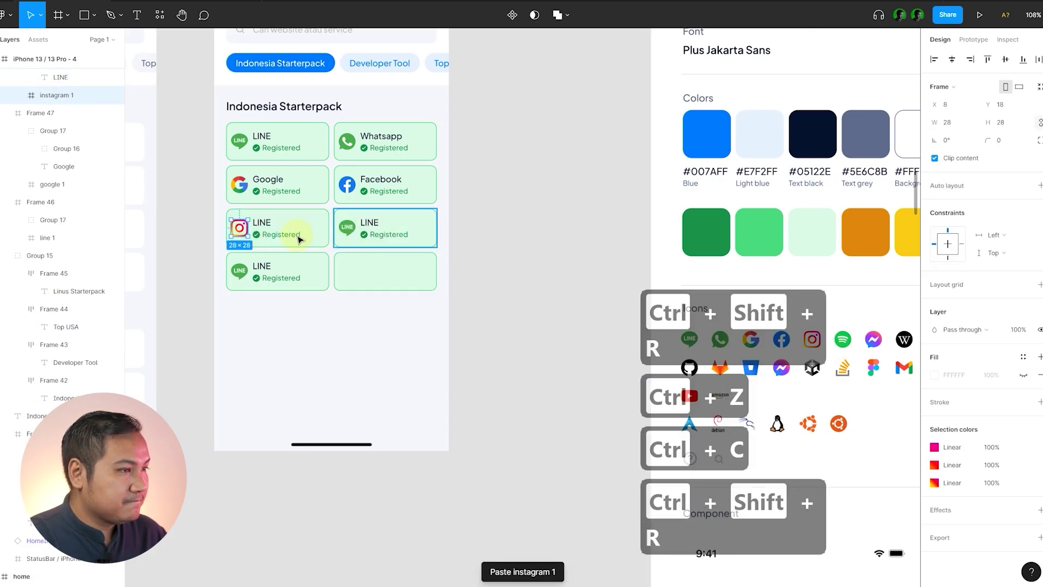
- Rename the third row's first card in the Indonesia Starterpack grid as Instagram
{"action": "left_click", "coordinate": [263, 222]}
{"action": "key", "text": "ctrl+a"}
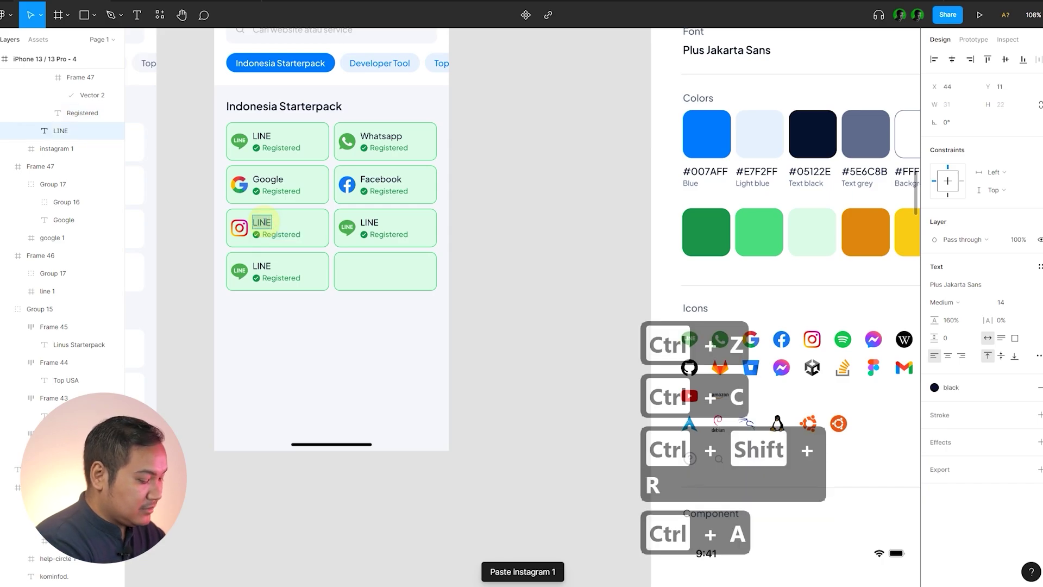
{"action": "type", "text": "Instagram"}
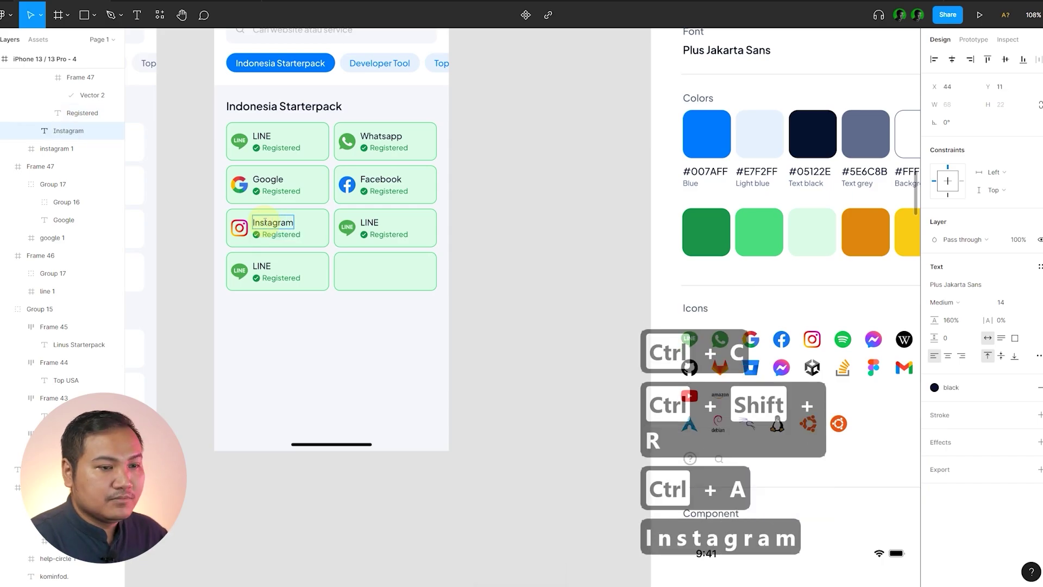
{"action": "left_click", "coordinate": [509, 263]}
- Replace the LINE icon in the third row's second card with the style guide's Spotify icon and rename the card Spotify
{"action": "left_click", "coordinate": [842, 340]}
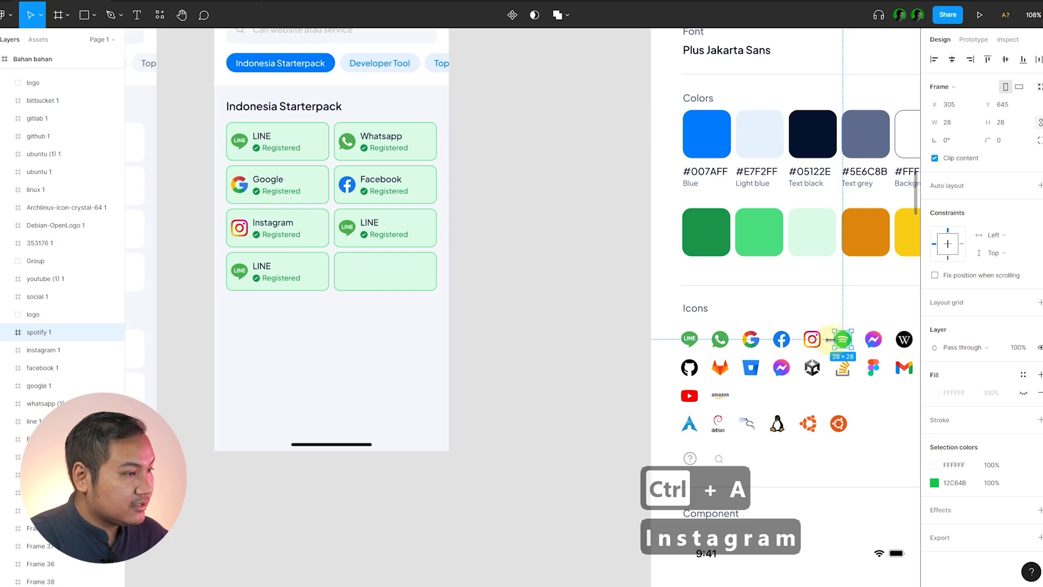
{"action": "key", "text": "ctrl+c"}
{"action": "left_click", "coordinate": [369, 218]}
{"action": "left_click", "coordinate": [348, 227]}
{"action": "key", "text": "ctrl+shift+r"}
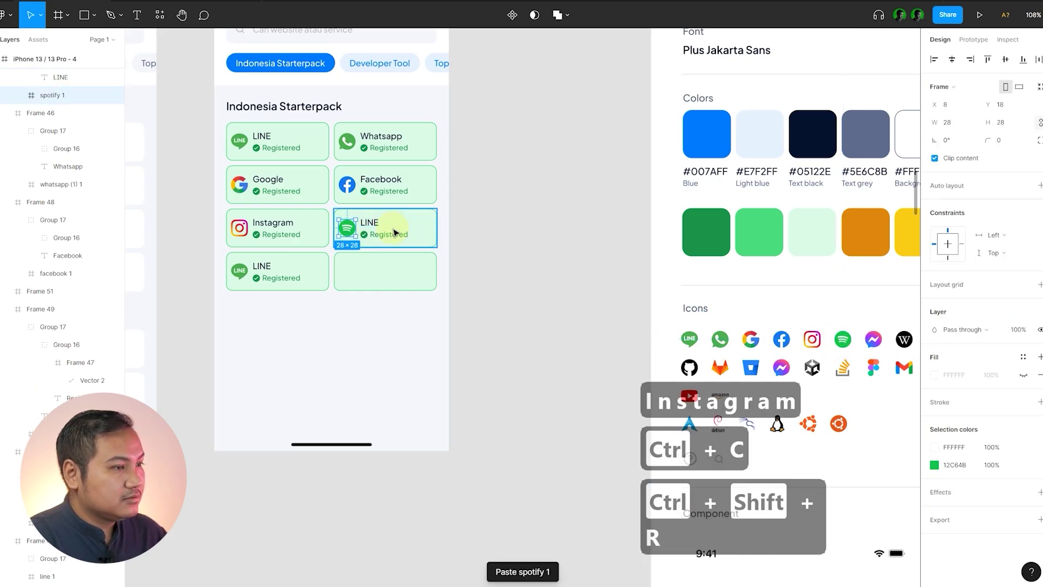
{"action": "double_click", "coordinate": [373, 225]}
{"action": "type", "text": "Spotify"}
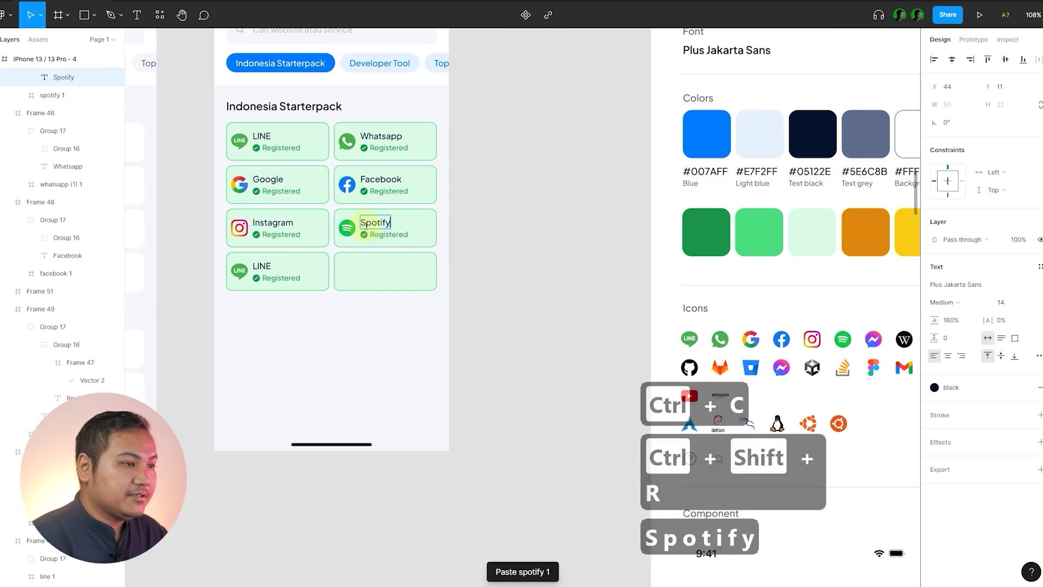
{"action": "left_click", "coordinate": [562, 251]}
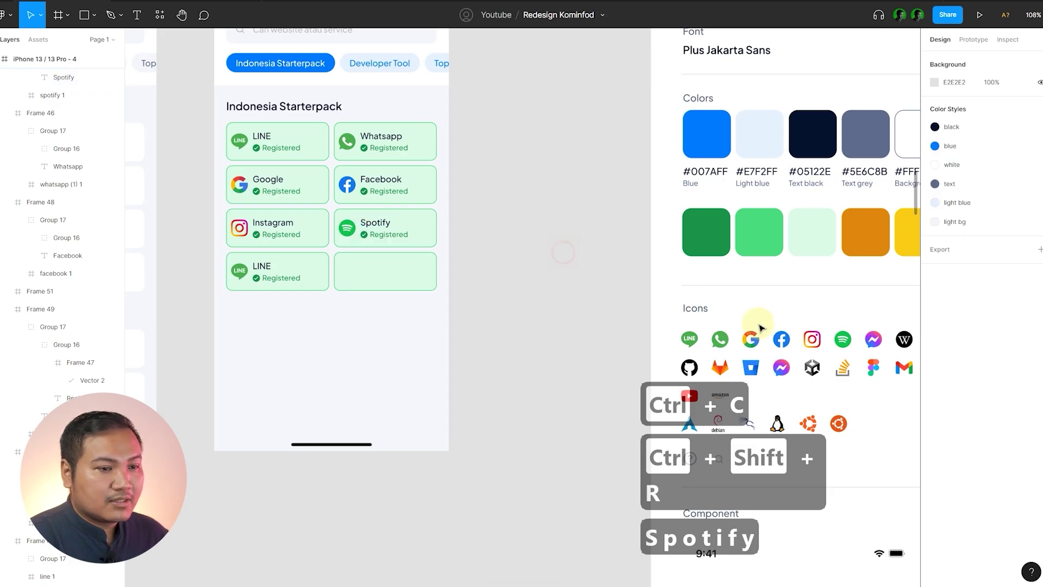
- Switch to the kominfod.angelo.fyi page in the browser and examine the Messenger and Wikipedia cards under Indonesia Starterpack
{"action": "scroll", "coordinate": [710, 351], "scroll_direction": "right", "scroll_amount": 2}
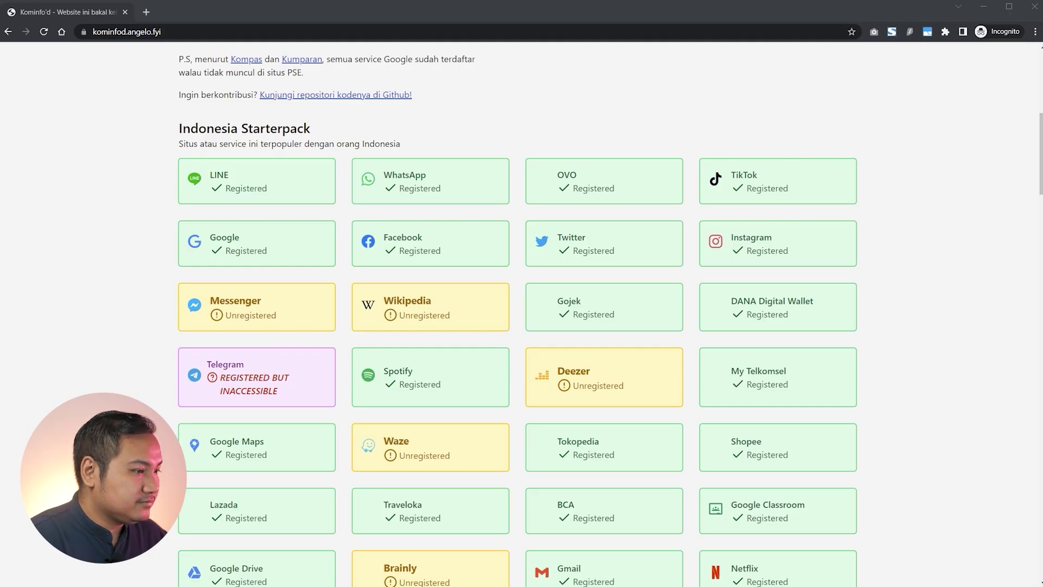
{"action": "scroll", "coordinate": [247, 356], "scroll_direction": "up", "scroll_amount": 1}
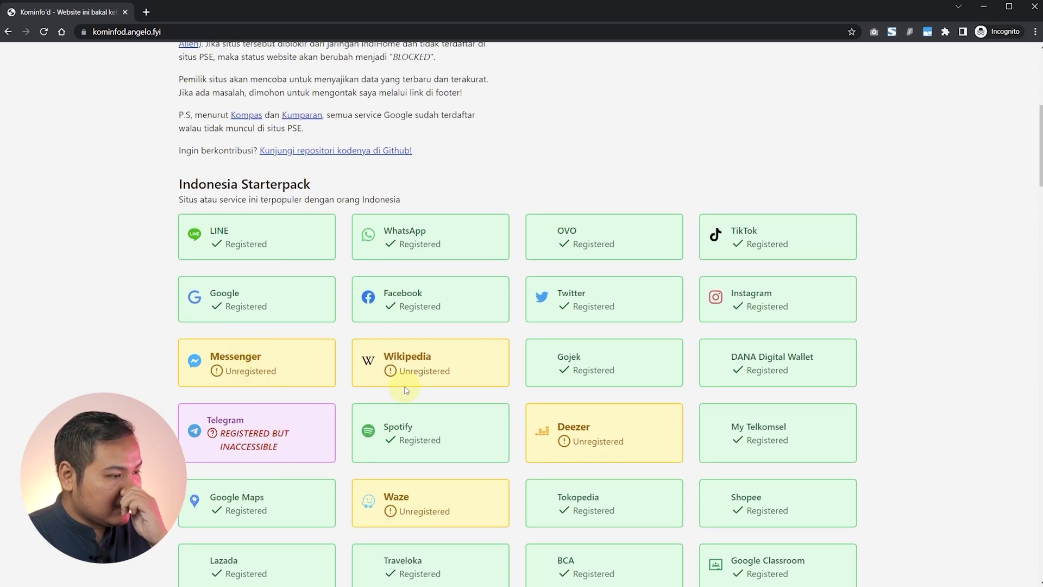
{"action": "left_click_drag", "start_coordinate": [156, 359], "coordinate": [476, 391]}
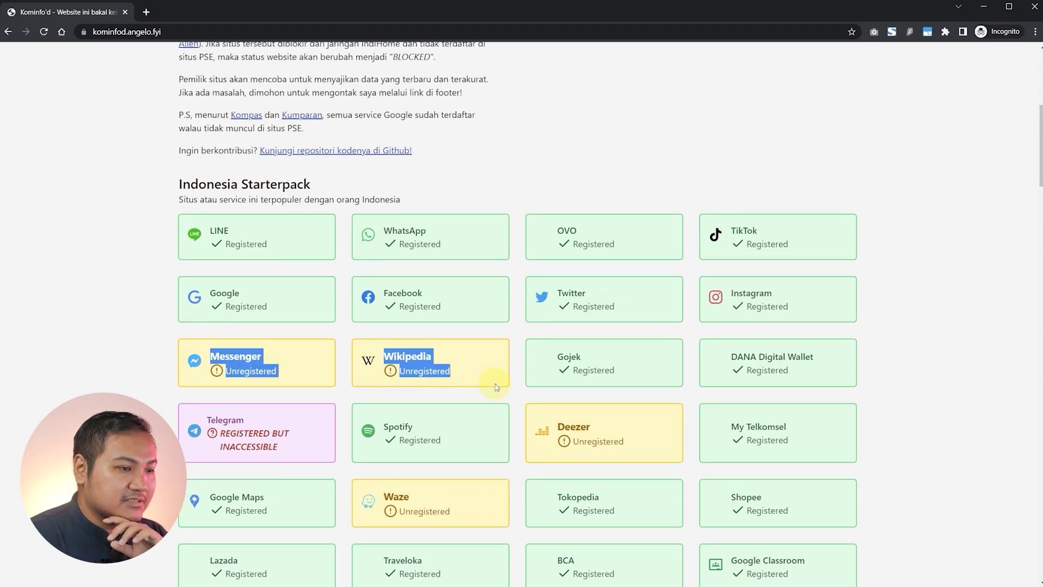
{"action": "left_click", "coordinate": [522, 385]}
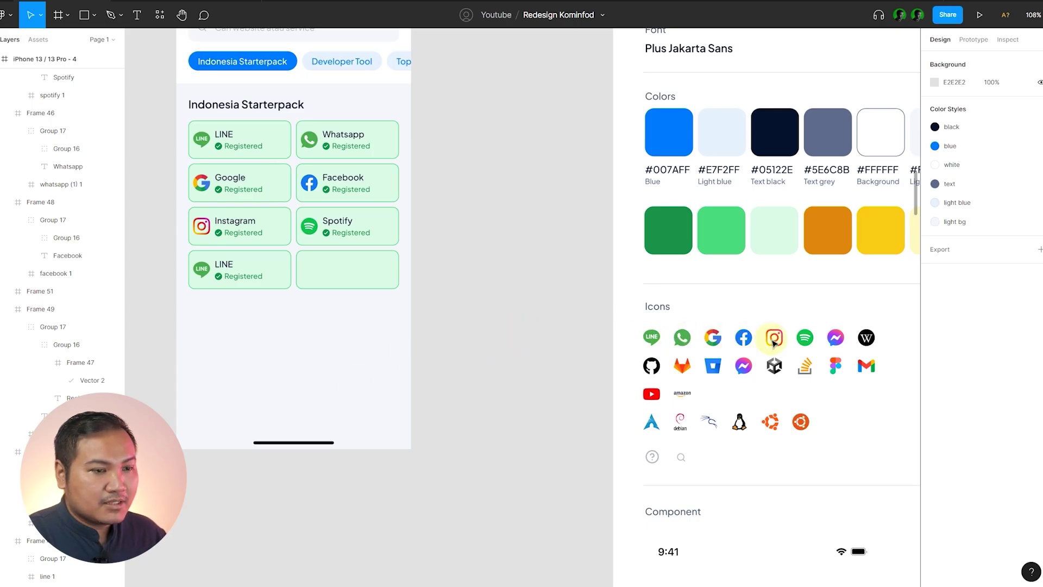
- In Figma, replace the LINE icon in the fourth row's first card with the style guide's Messenger icon and rename the card Messenger
{"action": "left_click", "coordinate": [835, 337]}
{"action": "key", "text": "ctrl+c"}
{"action": "scroll", "coordinate": [209, 273], "scroll_direction": "up", "scroll_amount": 3}
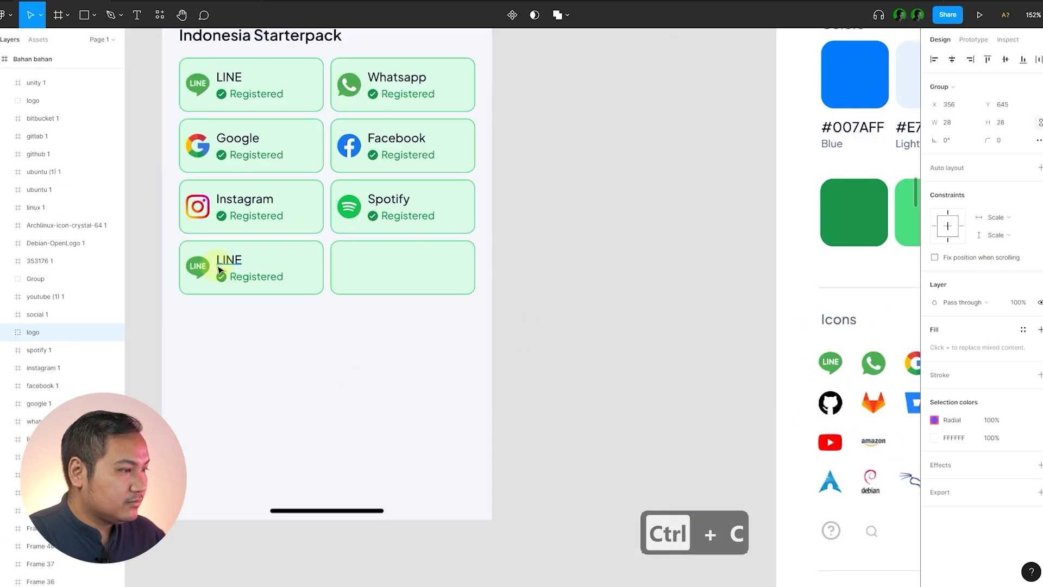
{"action": "double_click", "coordinate": [205, 271]}
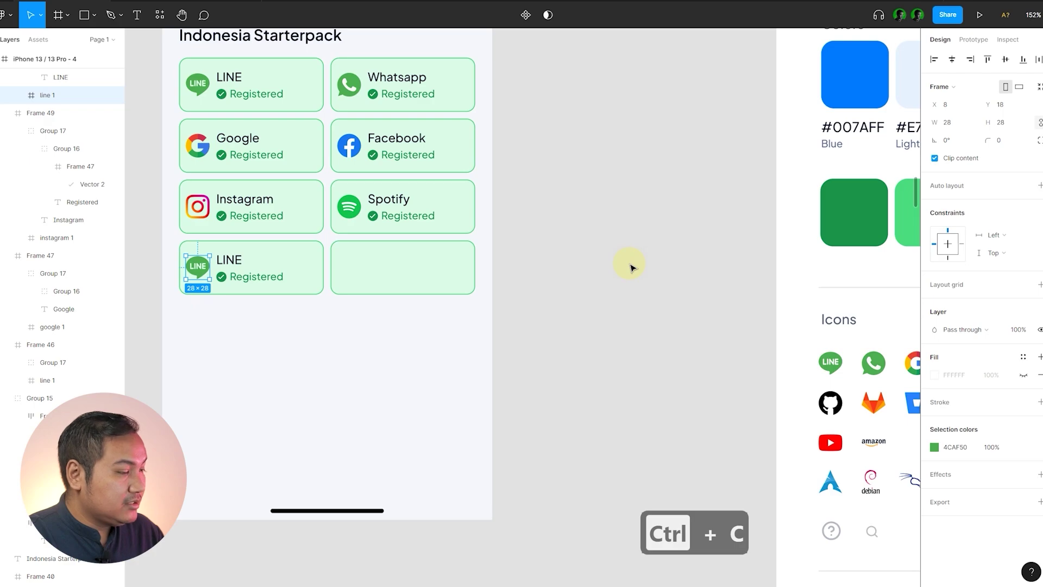
{"action": "key", "text": "ctrl+shift+r"}
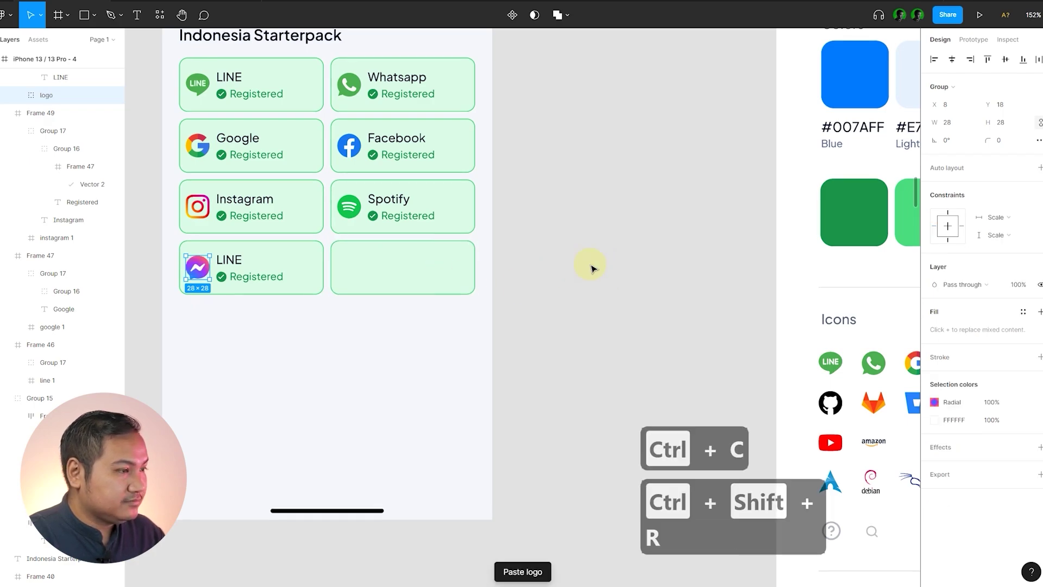
{"action": "left_click", "coordinate": [590, 265]}
{"action": "double_click", "coordinate": [236, 261]}
{"action": "type", "text": "Messenger"}
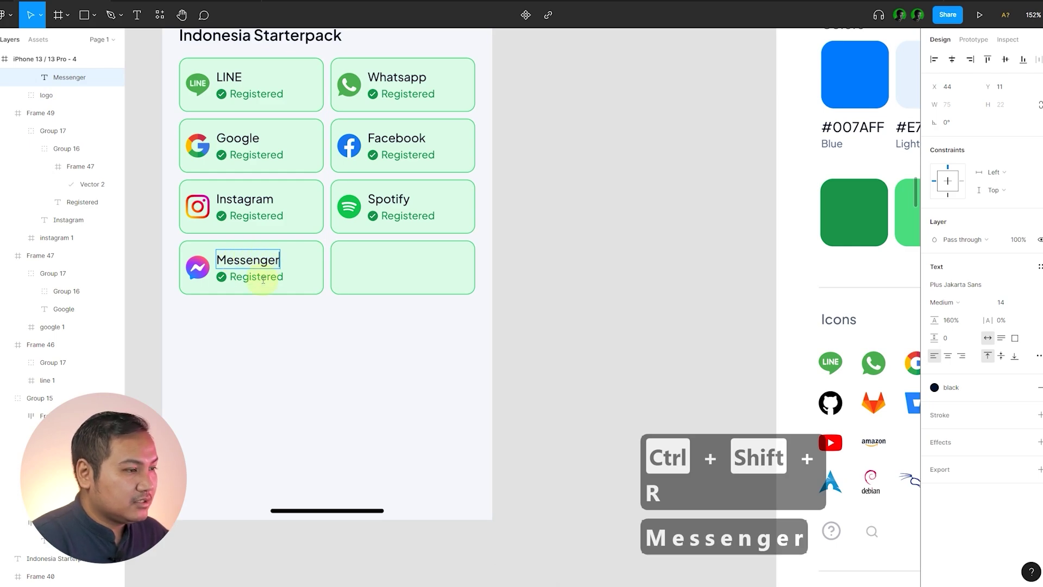
- Change the Messenger card's status text to Unregistered
{"action": "double_click", "coordinate": [263, 278]}
{"action": "key", "text": "ctrl+a"}
{"action": "type", "text": "Unre"}
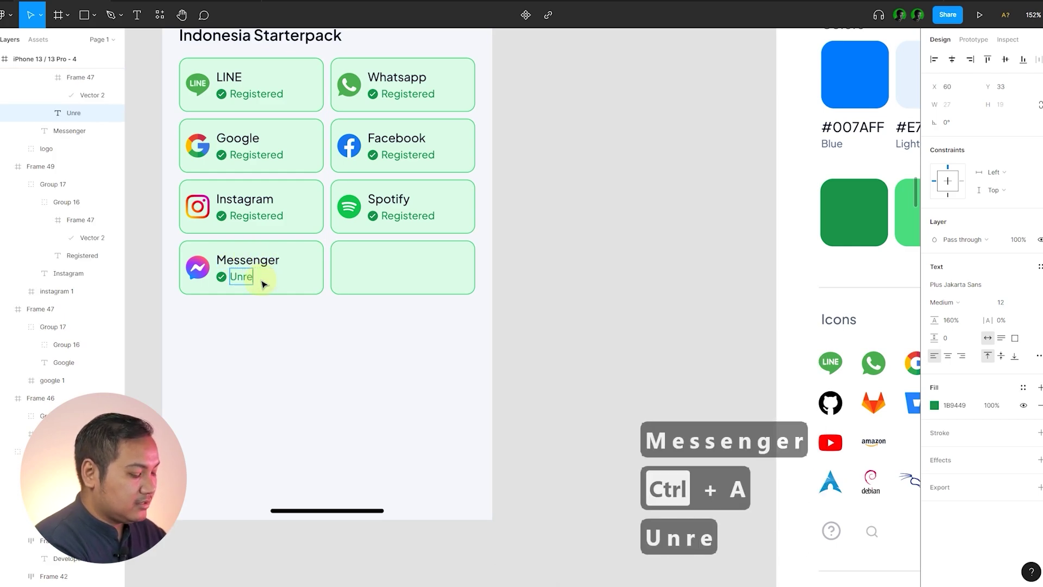
{"action": "type", "text": "gistered"}
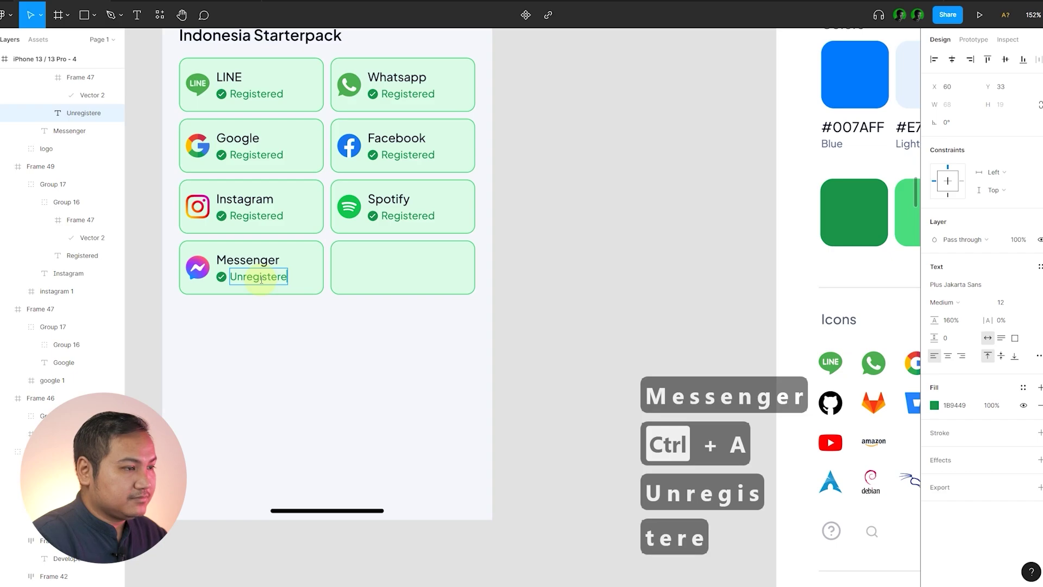
{"action": "left_click", "coordinate": [644, 268]}
- Recolor the Messenger card with the style guide's light yellow FEF9C2 as fill and its stronger yellow as stroke
{"action": "key", "text": "space"}
{"action": "left_click_drag", "start_coordinate": [282, 281], "coordinate": [382, 277]}
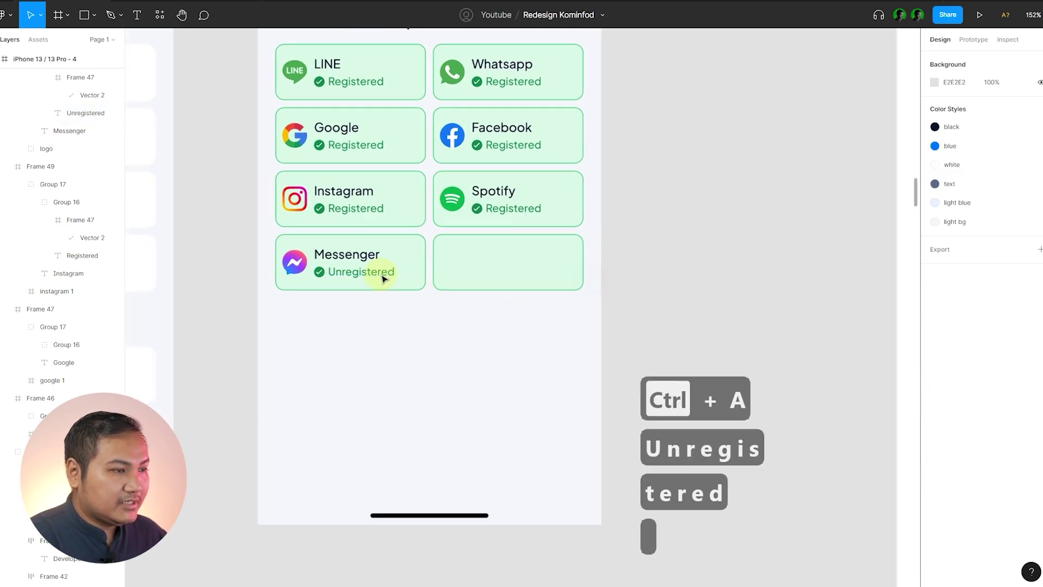
{"action": "scroll", "coordinate": [383, 278], "scroll_direction": "up", "scroll_amount": 1}
{"action": "left_click", "coordinate": [406, 261]}
{"action": "scroll", "coordinate": [239, 314], "scroll_direction": "down", "scroll_amount": 4}
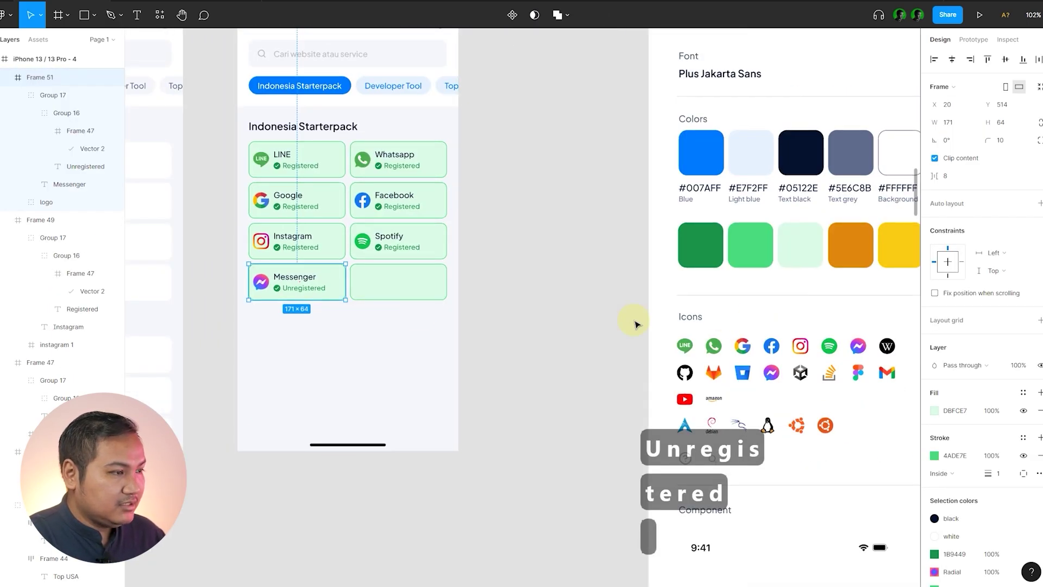
{"action": "scroll", "coordinate": [543, 318], "scroll_direction": "down", "scroll_amount": 2}
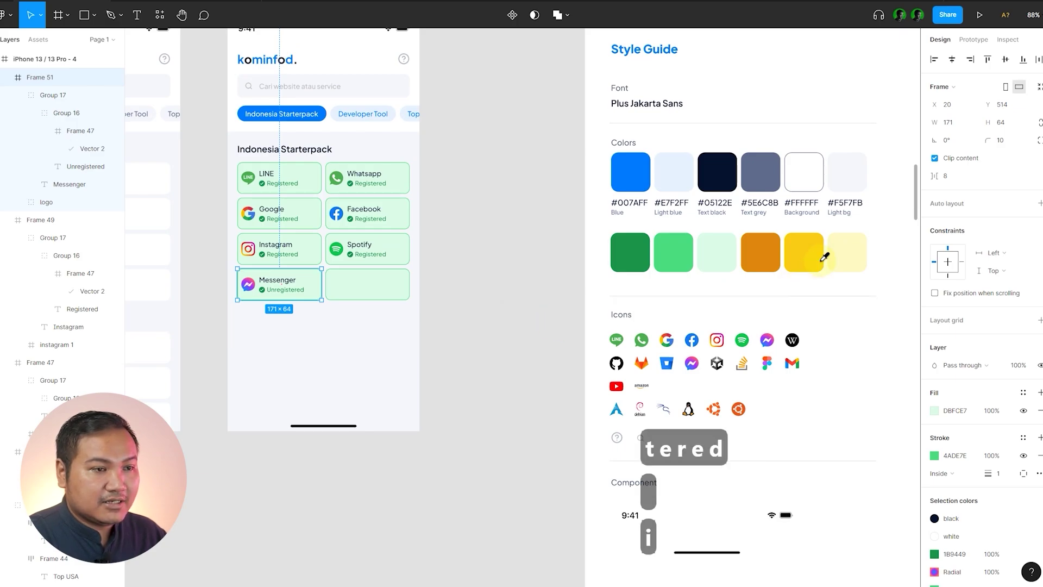
{"action": "left_click", "coordinate": [845, 254]}
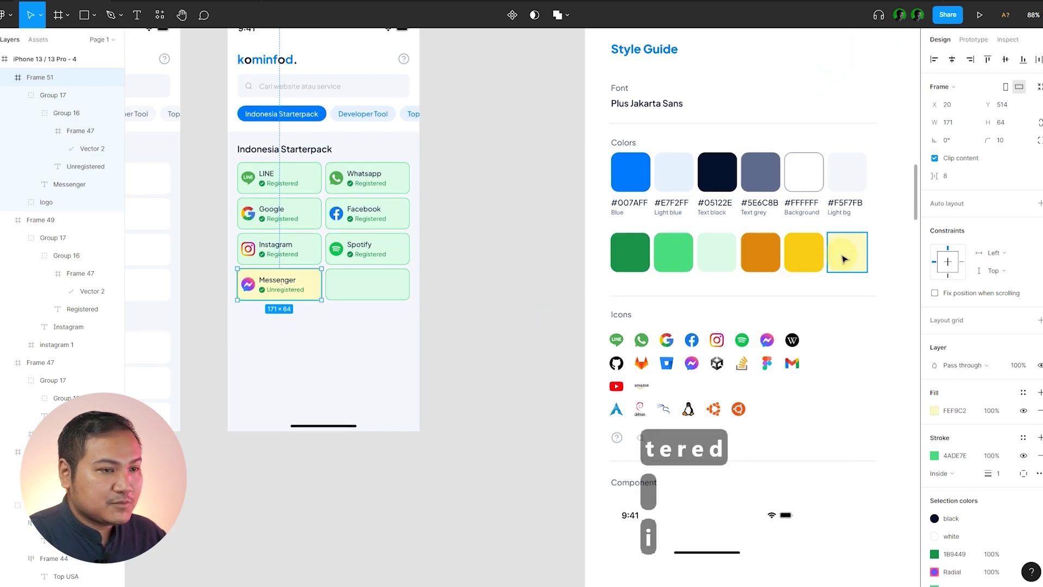
{"action": "left_click", "coordinate": [932, 457]}
{"action": "left_click", "coordinate": [803, 470]}
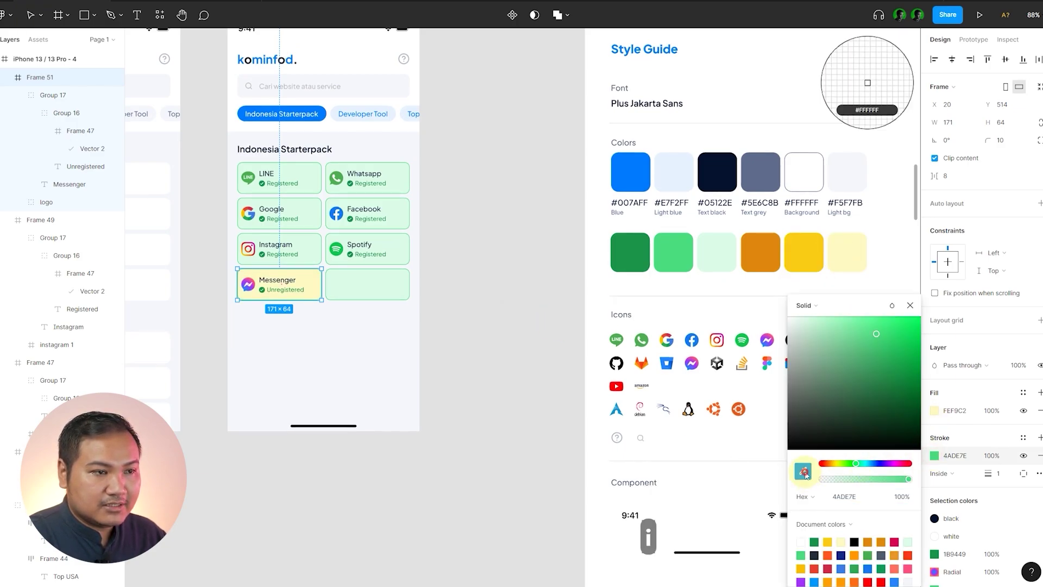
{"action": "left_click", "coordinate": [817, 252]}
{"action": "left_click", "coordinate": [463, 301]}
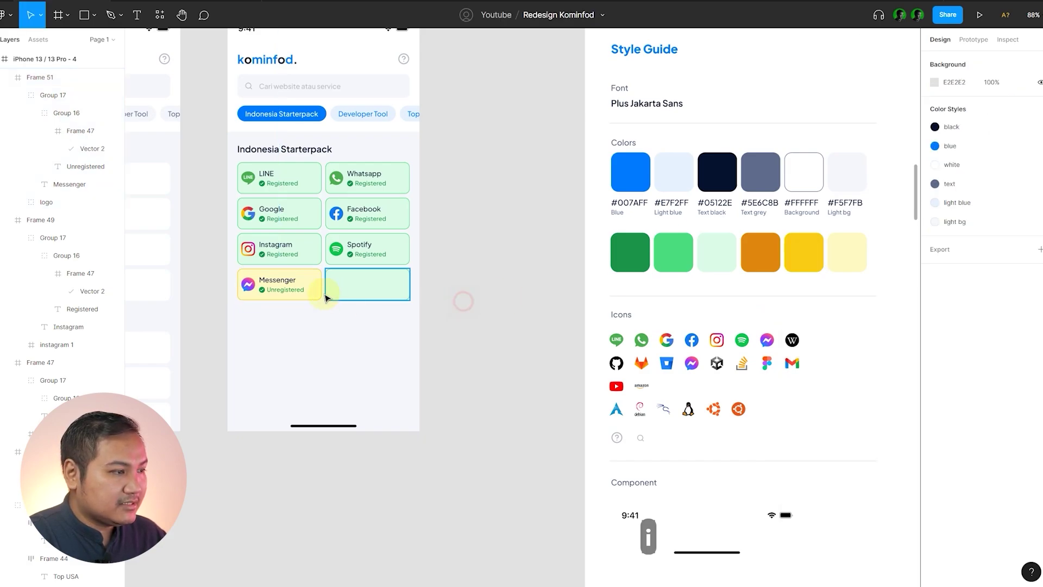
- Recolor the Messenger card's green status badge and Unregistered text with the style guide's orange DF880E
{"action": "left_click", "coordinate": [280, 282]}
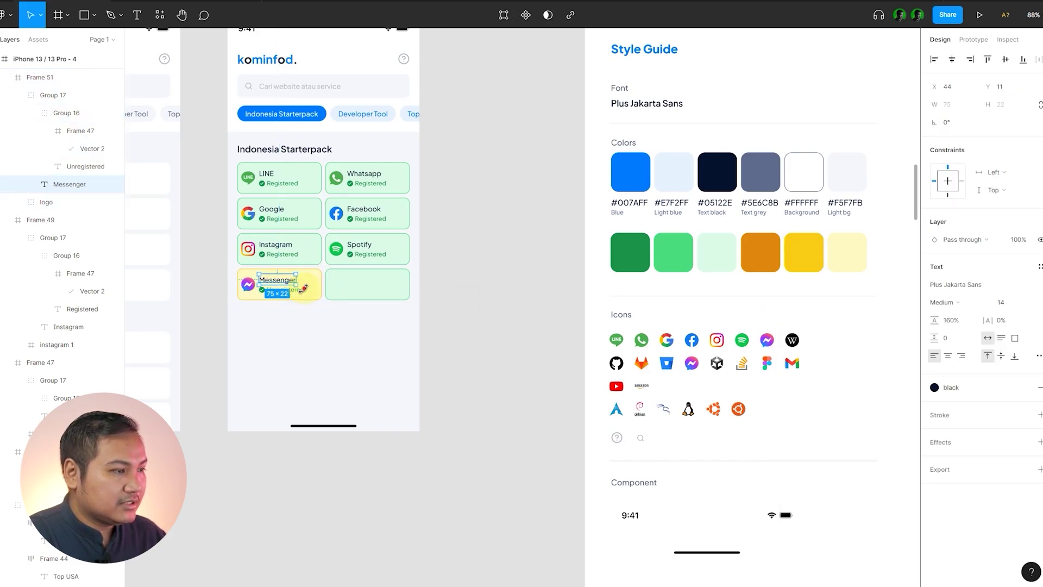
{"action": "left_click", "coordinate": [298, 293]}
{"action": "scroll", "coordinate": [299, 291], "scroll_direction": "up", "scroll_amount": 5, "text": "ctrl"}
{"action": "scroll", "coordinate": [263, 326], "scroll_direction": "down", "scroll_amount": 8, "text": "ctrl"}
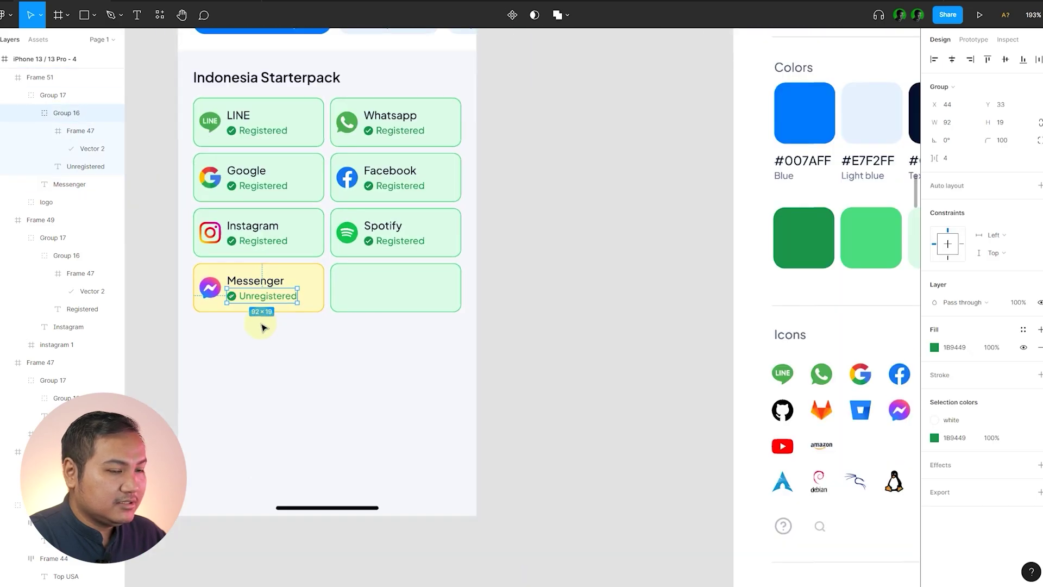
{"action": "scroll", "coordinate": [426, 337], "scroll_direction": "up", "scroll_amount": 2, "text": "ctrl"}
{"action": "left_click", "coordinate": [934, 437]}
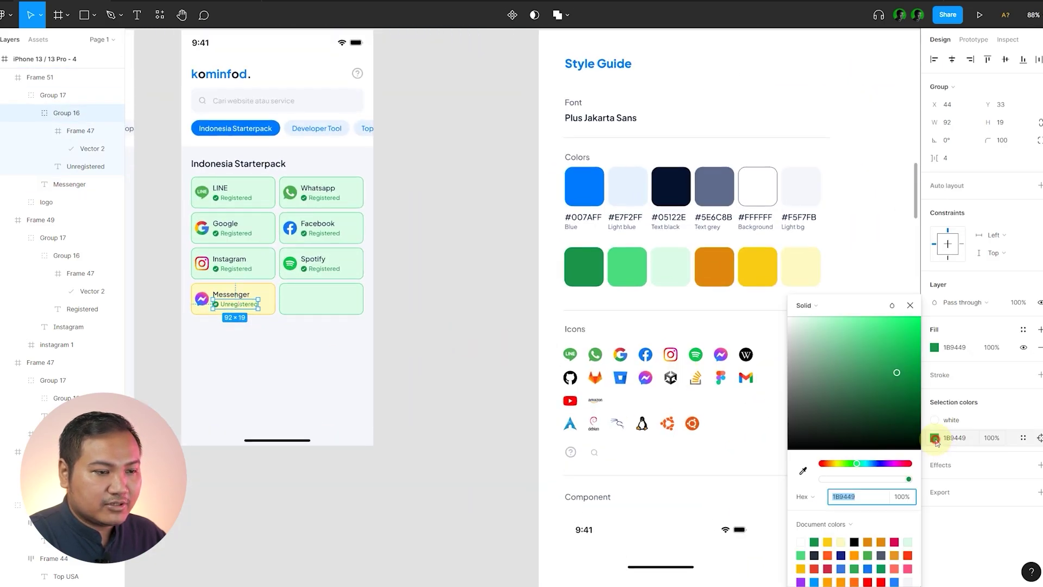
{"action": "left_click", "coordinate": [803, 471]}
{"action": "left_click", "coordinate": [712, 266]}
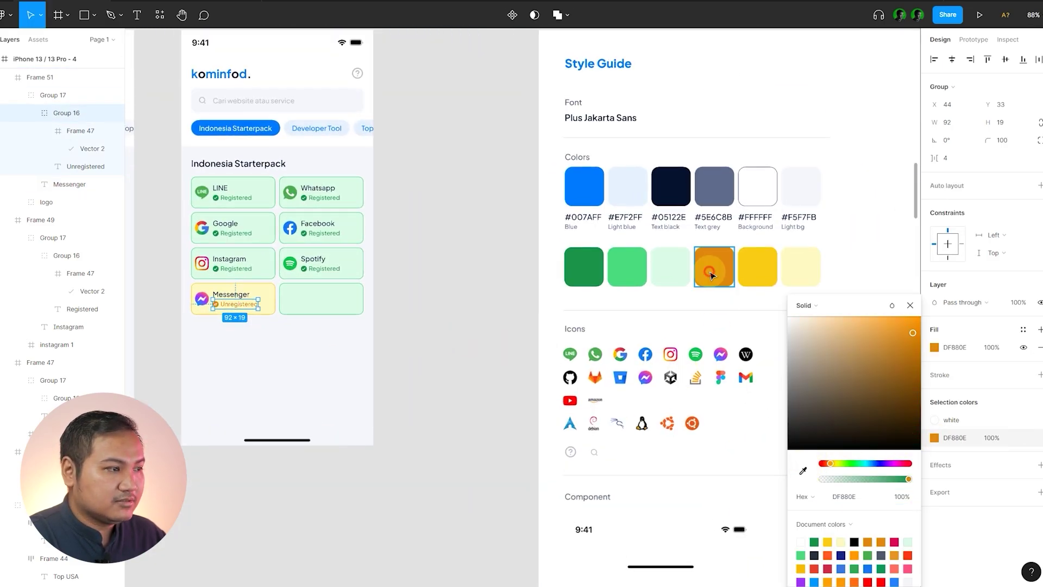
{"action": "left_click", "coordinate": [427, 303]}
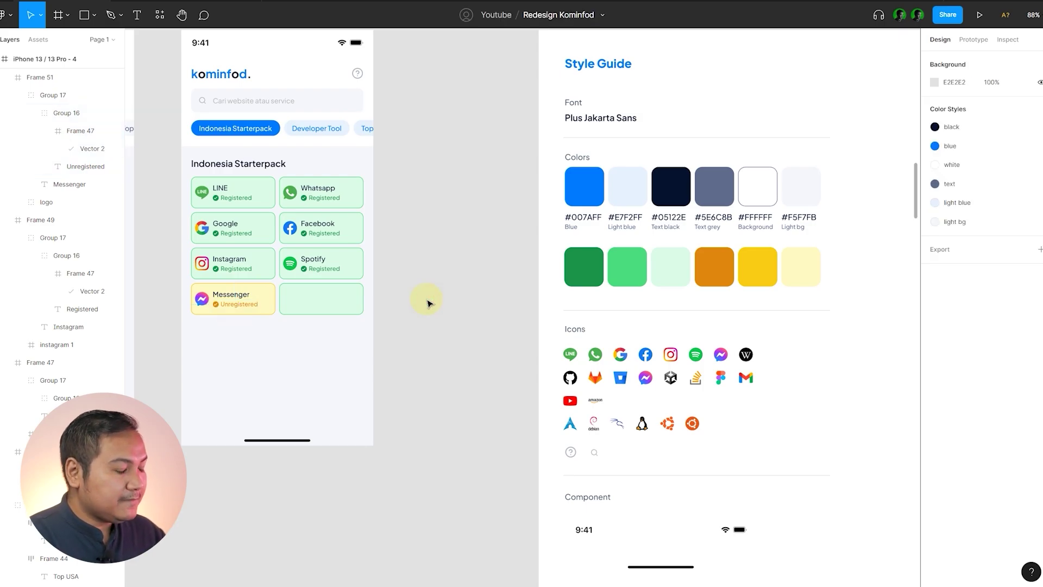
- Delete the white checkmark from the Messenger card's orange status badge
{"action": "scroll", "coordinate": [211, 319], "scroll_direction": "up", "scroll_amount": 12, "text": "ctrl"}
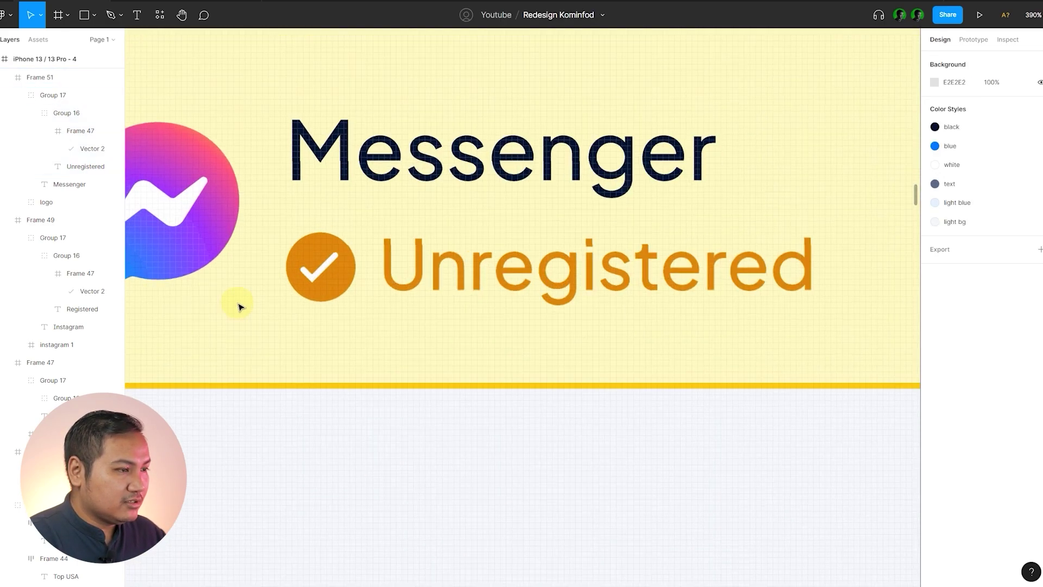
{"action": "left_click", "coordinate": [348, 265]}
{"action": "key", "text": "Delete"}
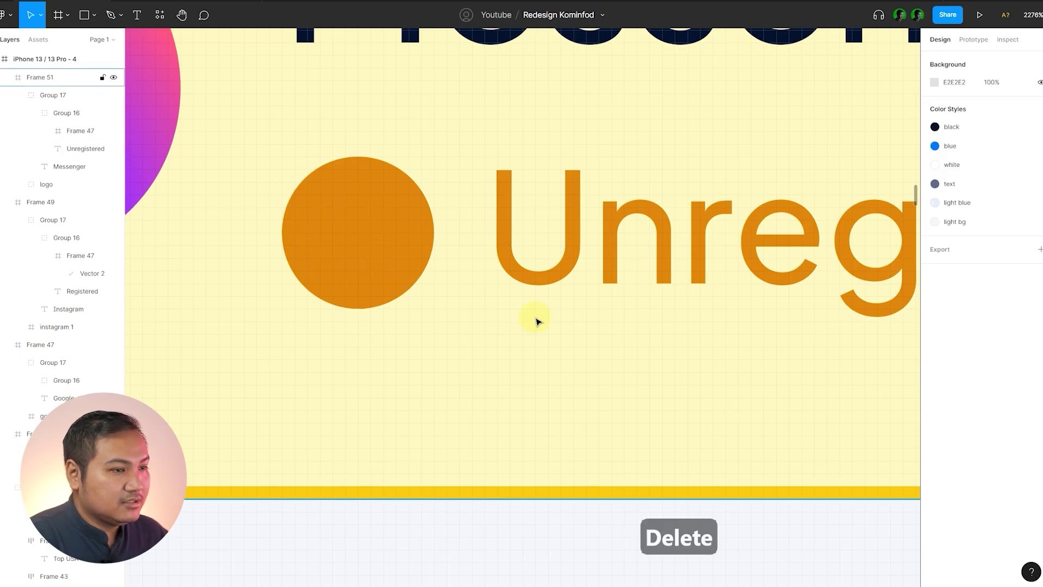
- Copy the Messenger label onto the canvas beside the phone frame and change the copy's text to "i"
{"action": "scroll", "coordinate": [578, 346], "scroll_direction": "down", "scroll_amount": 4, "text": "ctrl"}
{"action": "scroll", "coordinate": [577, 346], "scroll_direction": "down", "scroll_amount": 3, "text": "ctrl"}
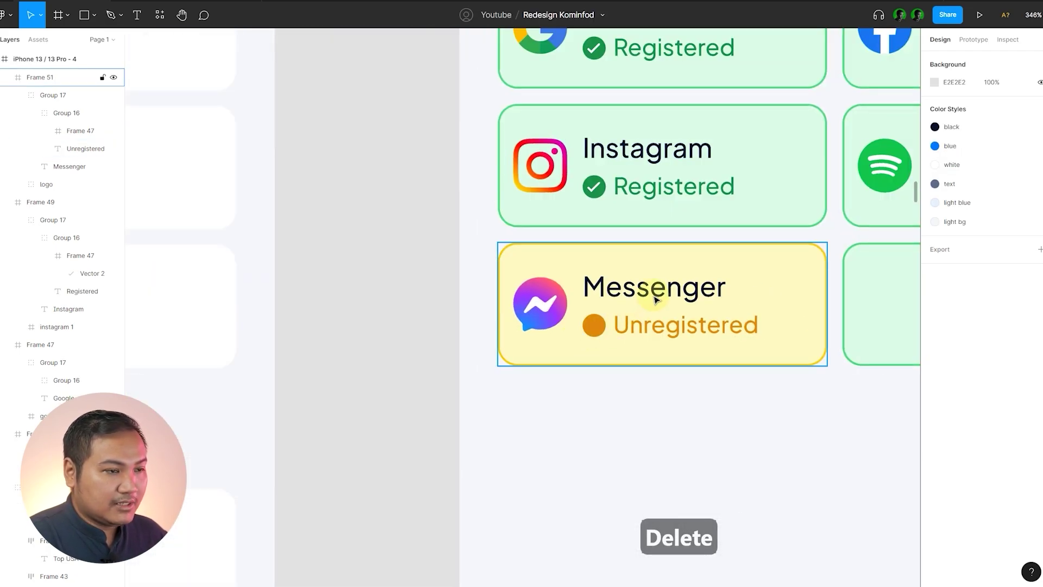
{"action": "left_click", "coordinate": [614, 295]}
{"action": "left_click_drag", "start_coordinate": [639, 293], "coordinate": [350, 362]}
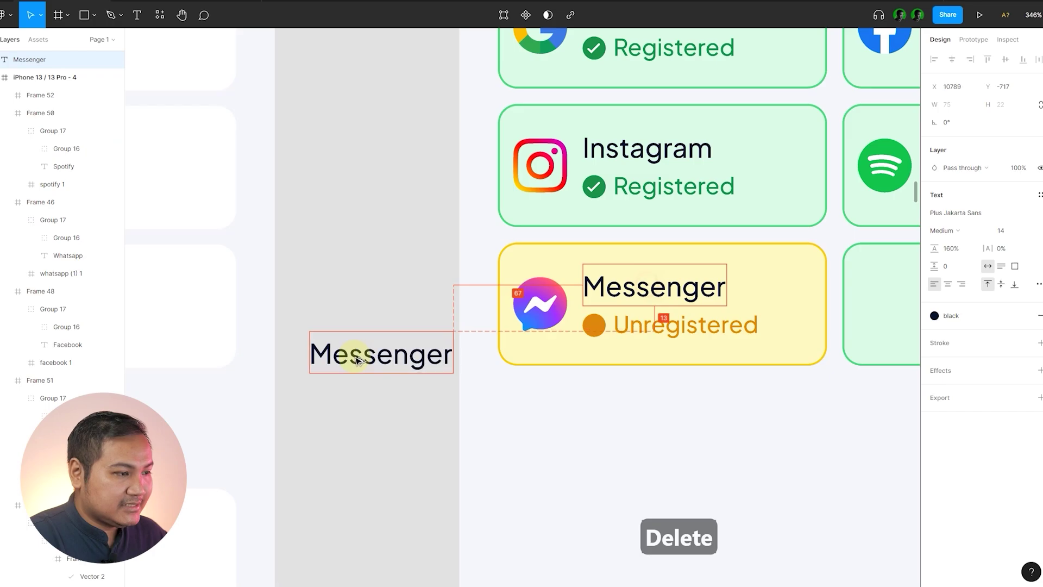
{"action": "scroll", "coordinate": [350, 362], "scroll_direction": "up", "scroll_amount": 1}
{"action": "double_click", "coordinate": [355, 363]}
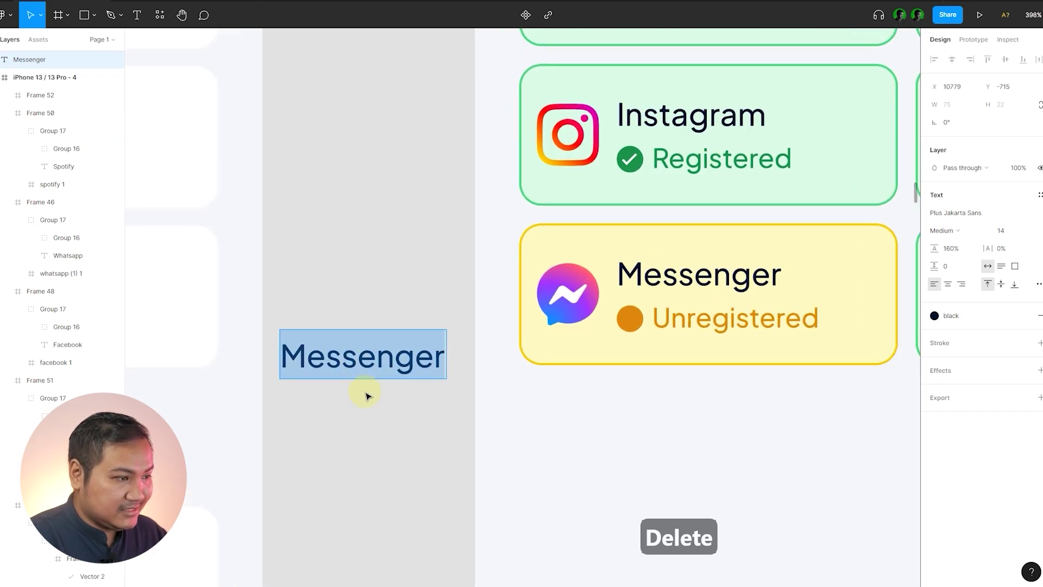
{"action": "type", "text": "i"}
{"action": "key", "text": "Escape"}
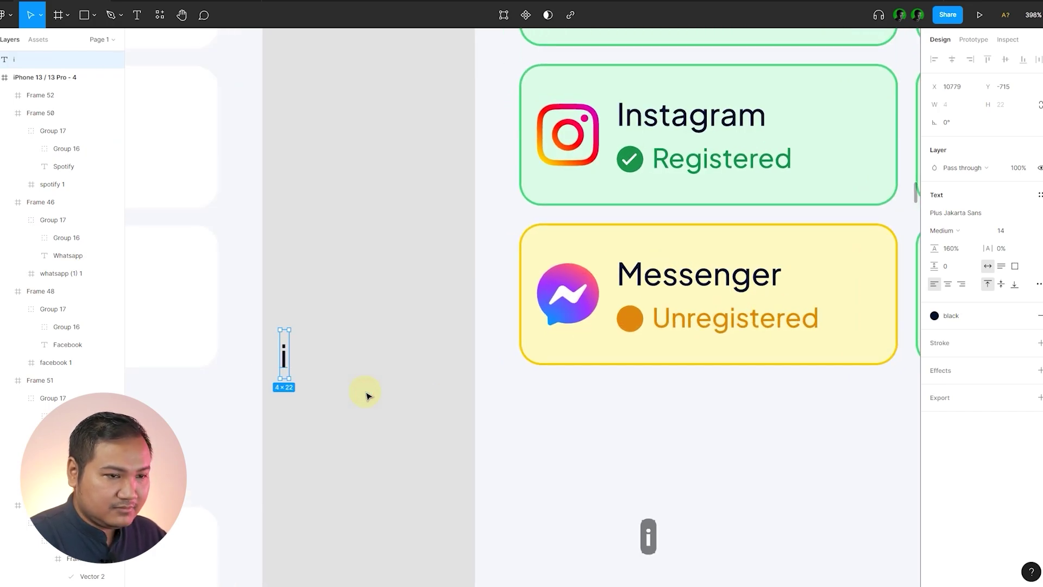
- Set the font of the "i" text on the canvas to Poppins
{"action": "left_click", "coordinate": [976, 215]}
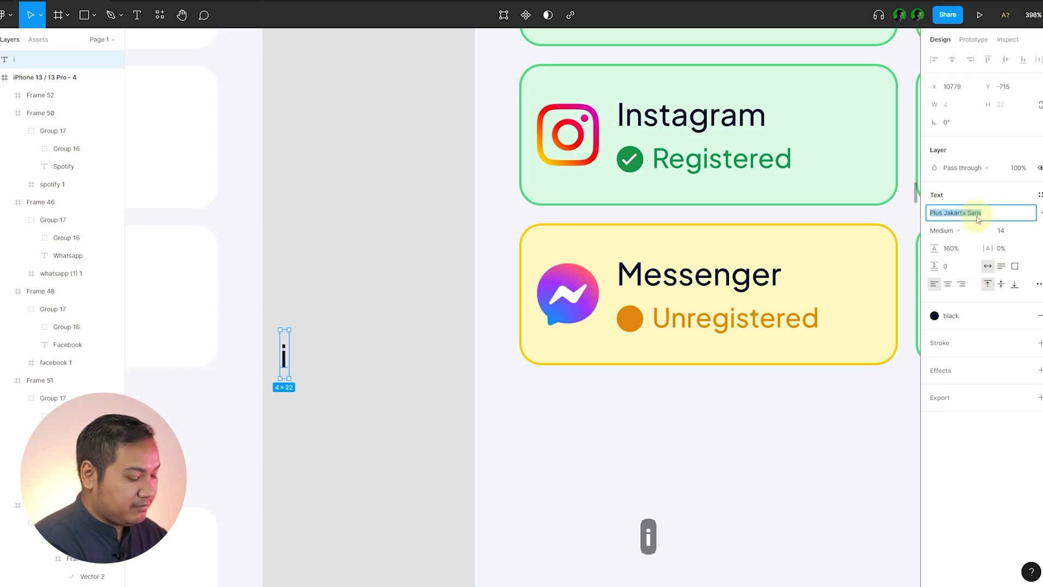
{"action": "type", "text": "popp"}
{"action": "key", "text": "Return"}
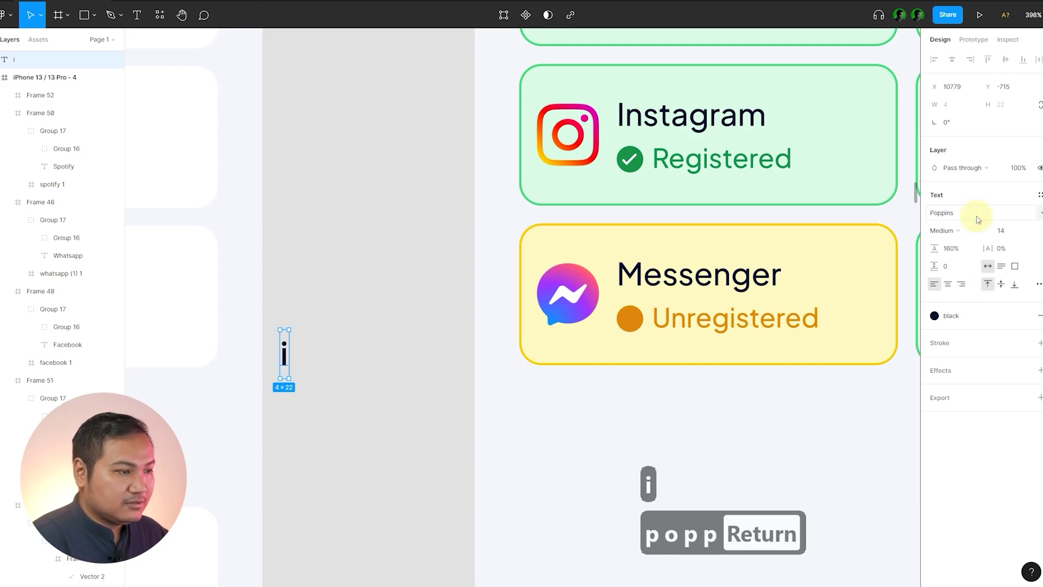
- Set the font of the "i" text on the canvas to Comfortaa
{"action": "left_click", "coordinate": [977, 219]}
{"action": "type", "text": "comfo"}
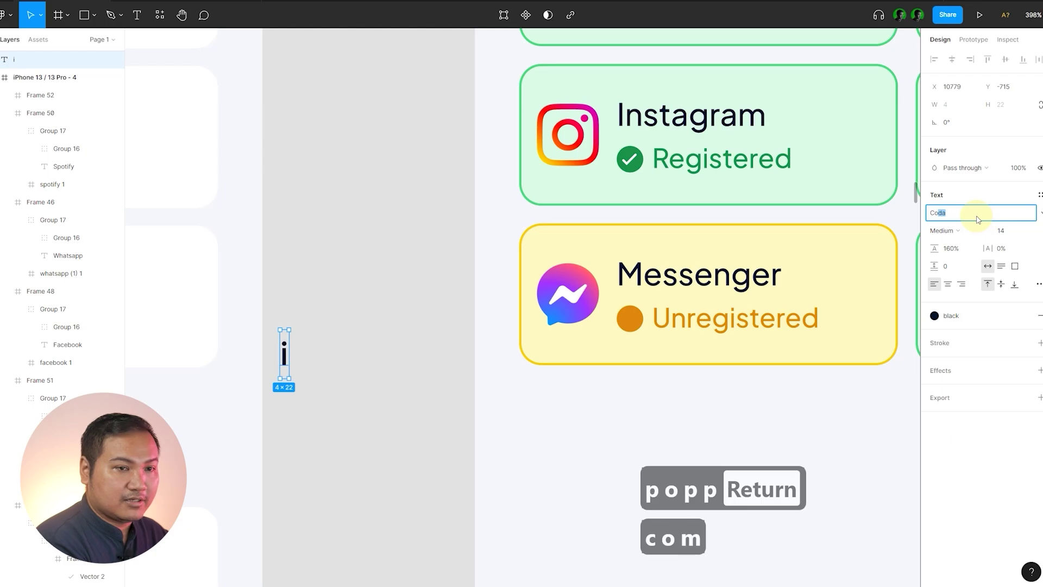
{"action": "key", "text": "Return"}
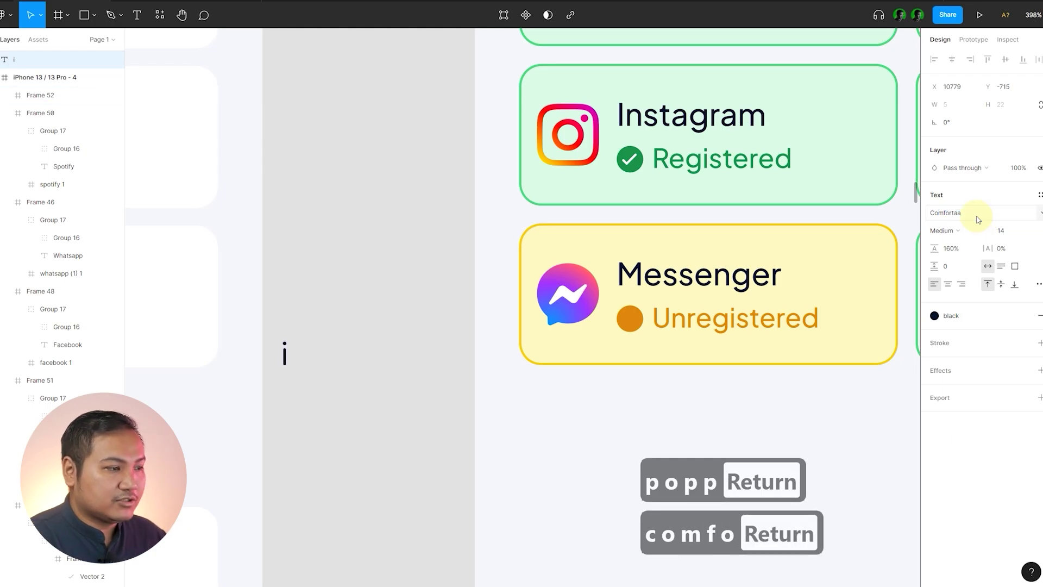
{"action": "left_click", "coordinate": [327, 361]}
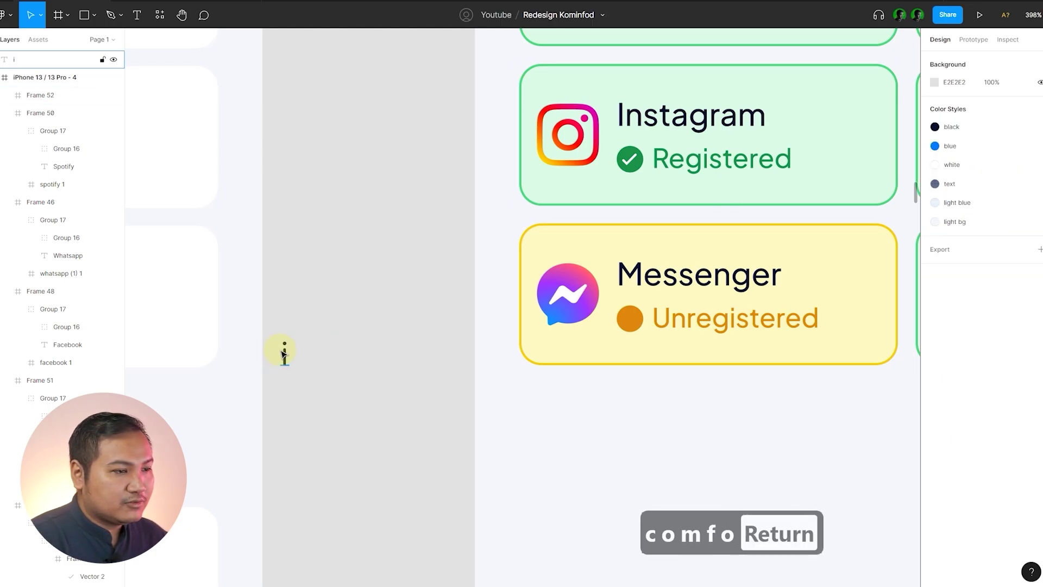
- Move the "i" text closer to the phone frame and flatten it into a vector shape
{"action": "left_click_drag", "start_coordinate": [283, 354], "coordinate": [428, 349]}
{"action": "scroll", "coordinate": [429, 349], "scroll_direction": "up", "scroll_amount": 5}
{"action": "right_click", "coordinate": [383, 280]}
{"action": "mouse_move", "coordinate": [426, 494]}
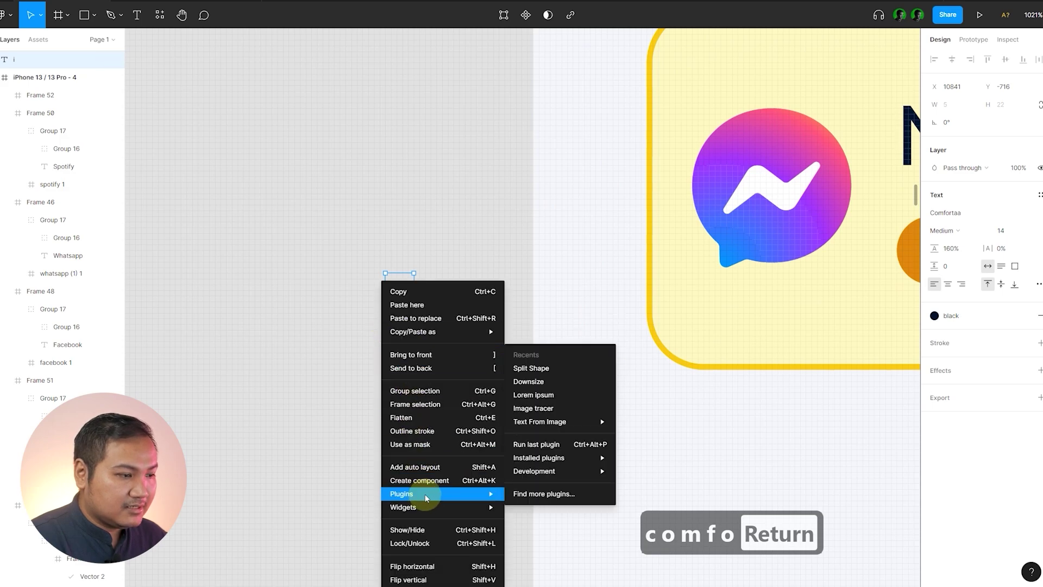
{"action": "left_click", "coordinate": [419, 431]}
{"action": "left_click", "coordinate": [420, 412]}
- Shorten the stem of the "i" vector from its lower end, to an overall height of about 8.27
{"action": "double_click", "coordinate": [395, 340]}
{"action": "scroll", "coordinate": [396, 347], "scroll_direction": "up", "scroll_amount": 5}
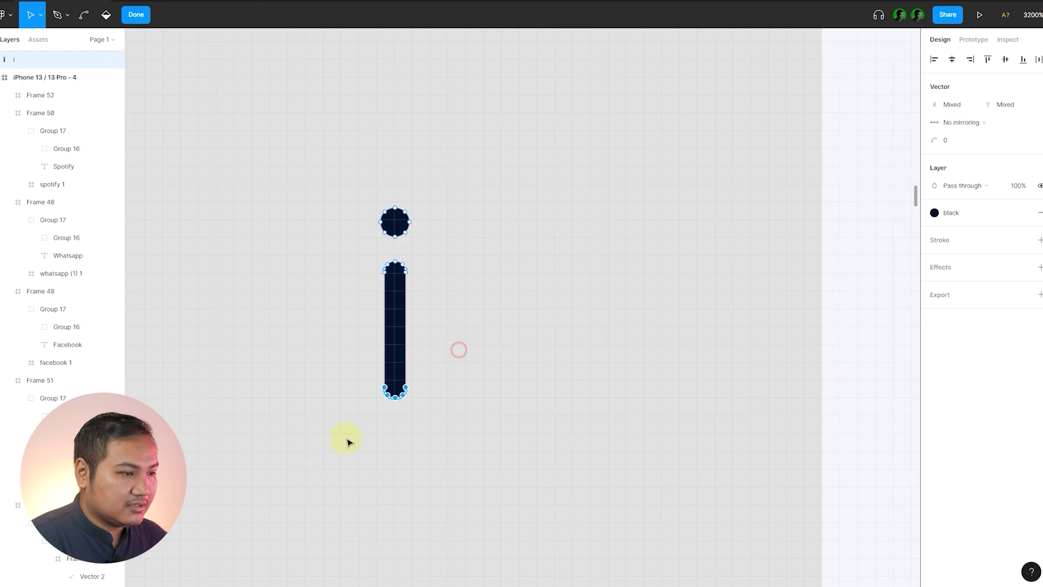
{"action": "left_click_drag", "start_coordinate": [405, 387], "coordinate": [408, 352]}
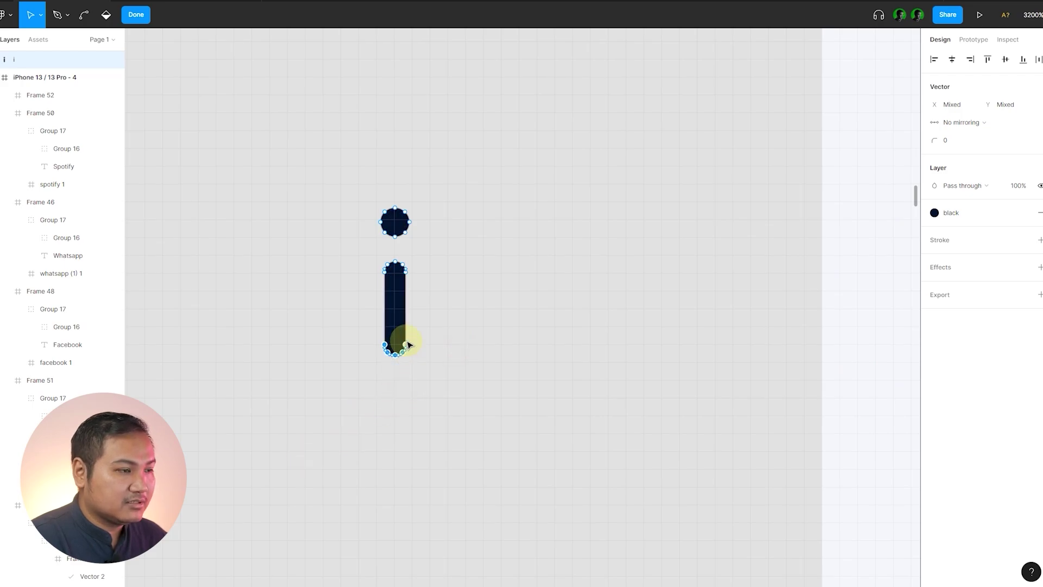
{"action": "key", "text": "Escape"}
{"action": "scroll", "coordinate": [274, 208], "scroll_direction": "down", "scroll_amount": 3}
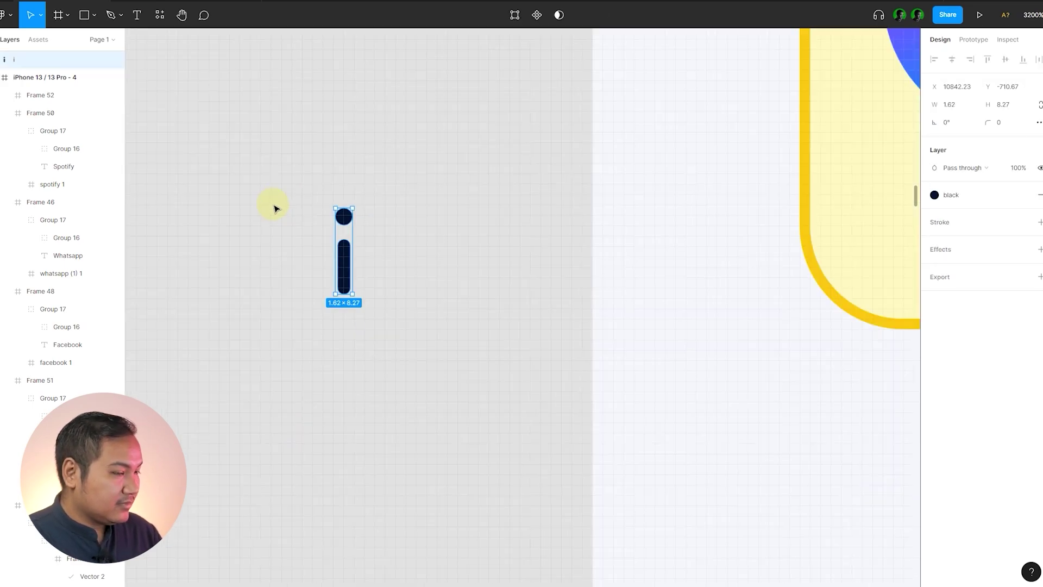
- Cut the "i" shape from the canvas and paste it into the Messenger card's orange status badge
{"action": "scroll", "coordinate": [275, 208], "scroll_direction": "down", "scroll_amount": 5}
{"action": "key", "text": "ctrl+x"}
{"action": "scroll", "coordinate": [307, 212], "scroll_direction": "right", "scroll_amount": 2}
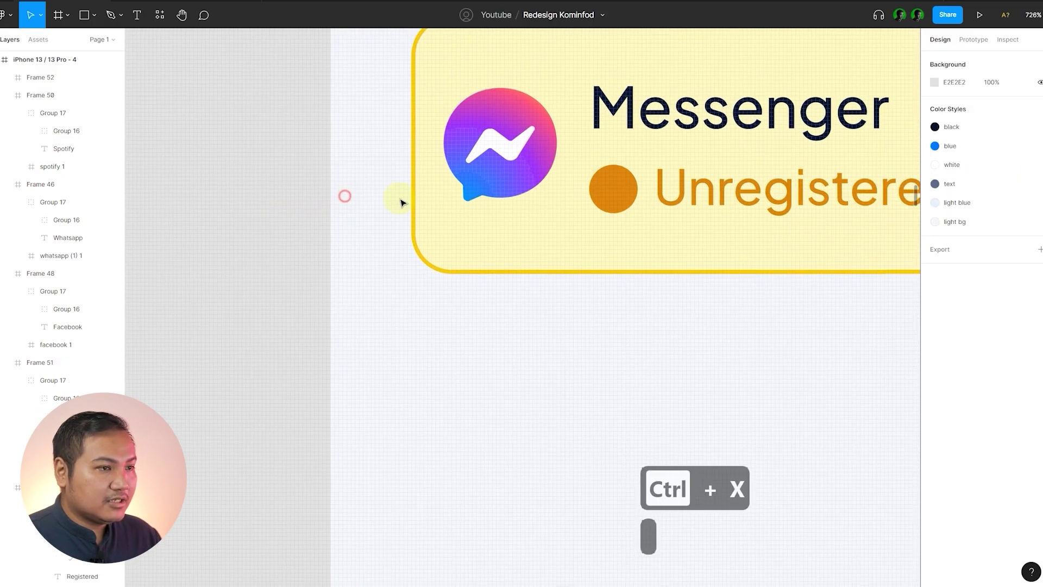
{"action": "scroll", "coordinate": [679, 163], "scroll_direction": "up", "scroll_amount": 3}
{"action": "left_click", "coordinate": [571, 205]}
{"action": "key", "text": "ctrl+v"}
{"action": "scroll", "coordinate": [640, 234], "scroll_direction": "up", "scroll_amount": 5}
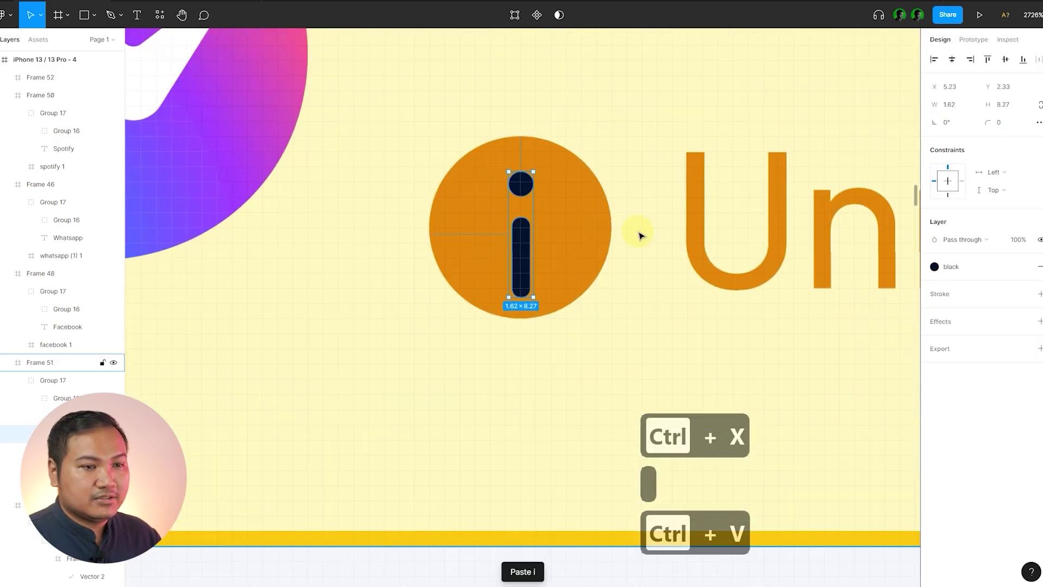
- Recolor the "i" shape in the Messenger badge with the white color style
{"action": "left_click", "coordinate": [966, 267]}
{"action": "left_click", "coordinate": [978, 337]}
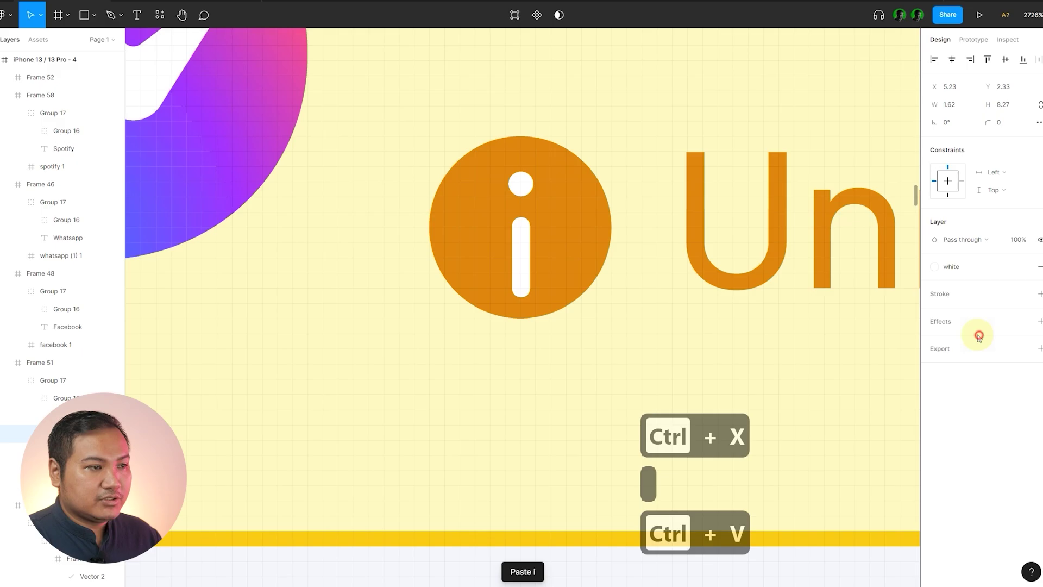
{"action": "scroll", "coordinate": [559, 266], "scroll_direction": "down", "scroll_amount": 10}
{"action": "left_click", "coordinate": [279, 307]}
{"action": "scroll", "coordinate": [408, 311], "scroll_direction": "up", "scroll_amount": 5}
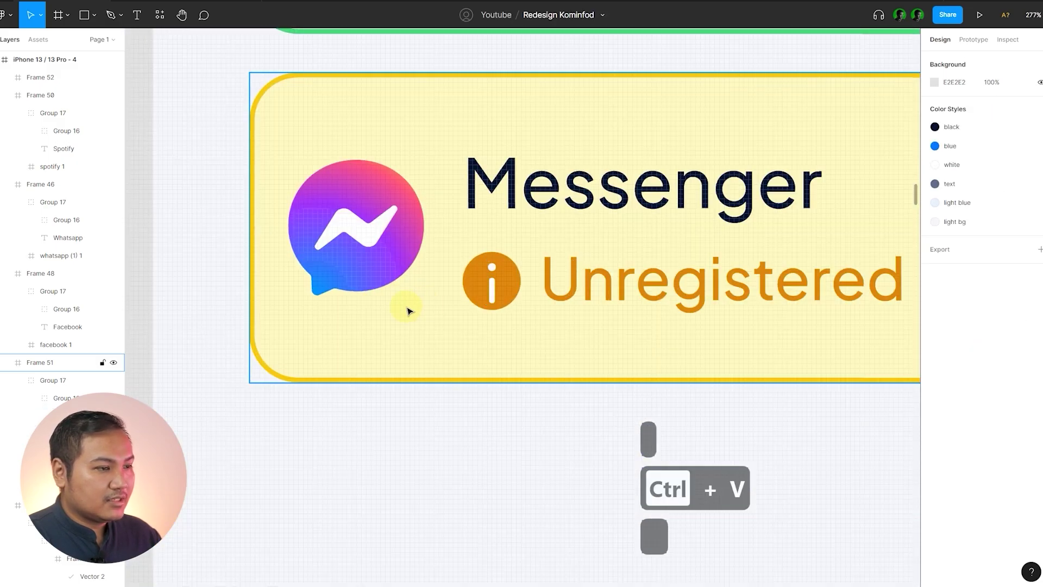
{"action": "scroll", "coordinate": [489, 304], "scroll_direction": "up", "scroll_amount": 3}
{"action": "left_click", "coordinate": [530, 275]}
{"action": "scroll", "coordinate": [494, 282], "scroll_direction": "up", "scroll_amount": 3}
{"action": "left_click", "coordinate": [487, 310]}
{"action": "left_click_drag", "start_coordinate": [483, 327], "coordinate": [484, 289]}
{"action": "key", "text": "ctrl+z"}
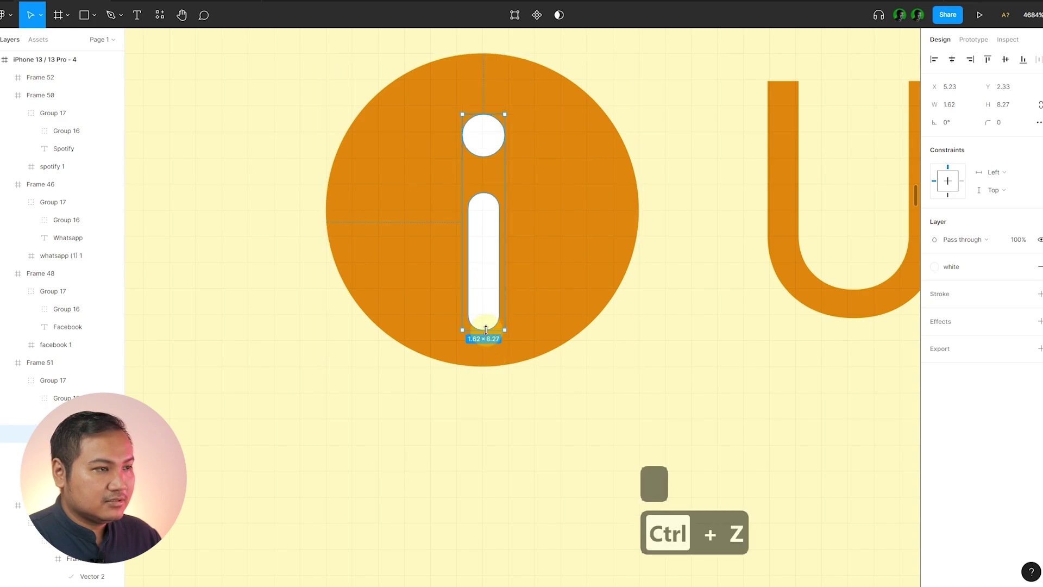
{"action": "left_click_drag", "start_coordinate": [486, 329], "coordinate": [482, 289]}
{"action": "left_click_drag", "start_coordinate": [508, 221], "coordinate": [495, 222]}
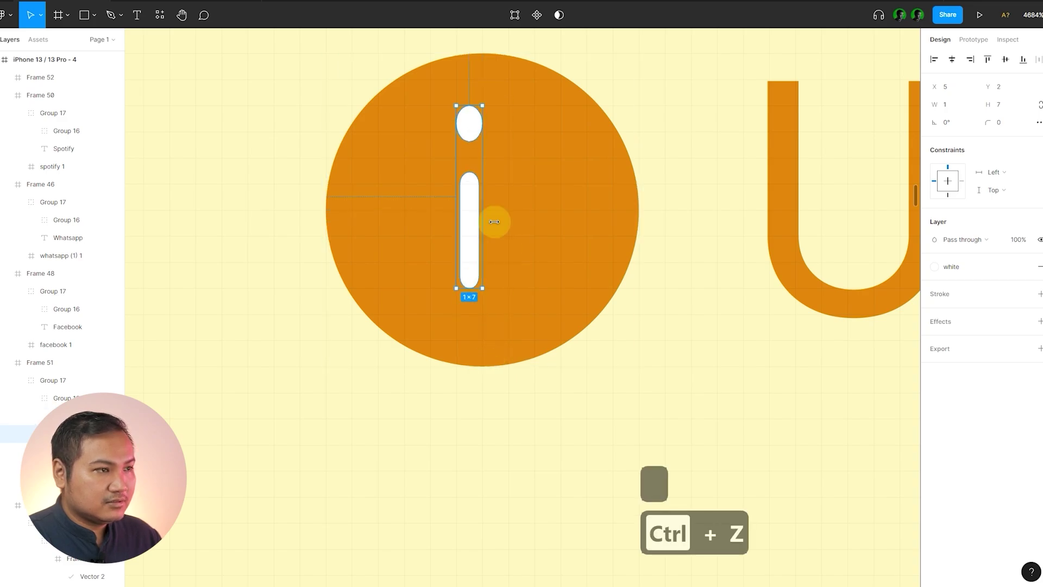
{"action": "key", "text": "ctrl+z"}
{"action": "key", "text": "ctrl+z"}
- Shorten the stem of the badge's "i" from its lower end, to an overall height of about 7.27
{"action": "double_click", "coordinate": [484, 277]}
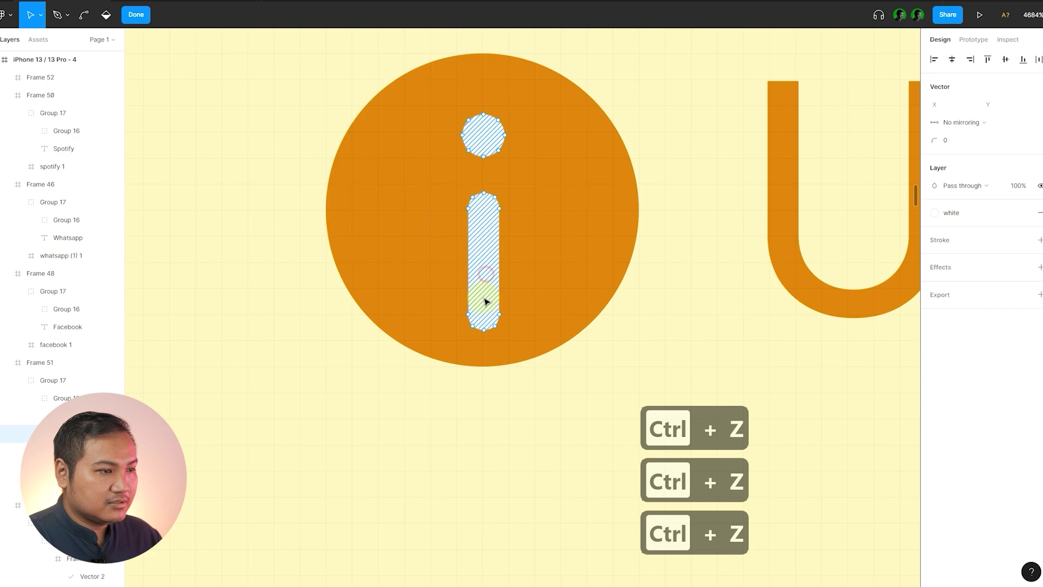
{"action": "left_click_drag", "start_coordinate": [491, 317], "coordinate": [538, 278]}
{"action": "left_click_drag", "start_coordinate": [409, 358], "coordinate": [408, 358]}
{"action": "left_click_drag", "start_coordinate": [499, 314], "coordinate": [502, 299]}
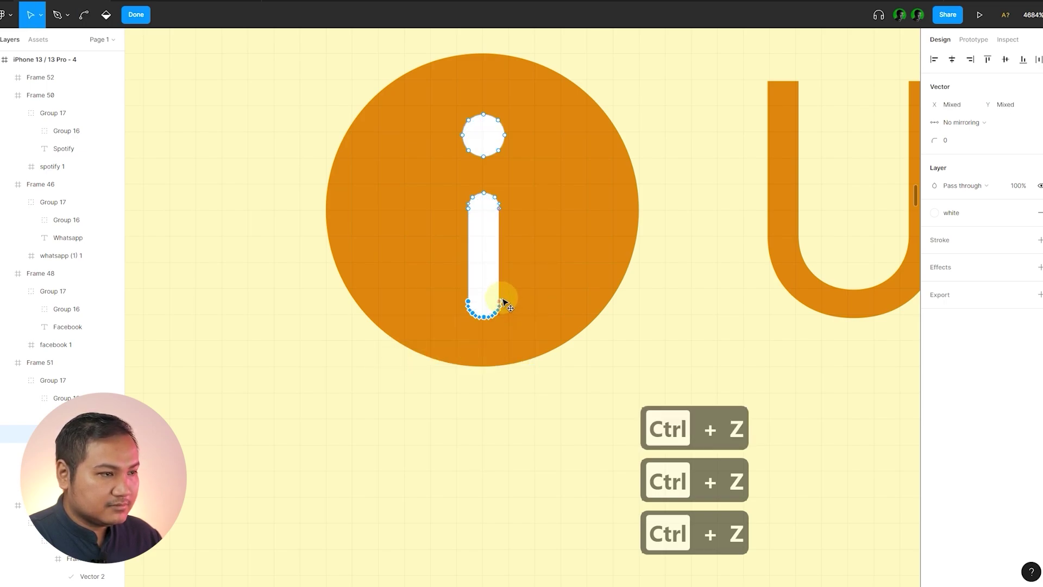
{"action": "key", "text": "Escape"}
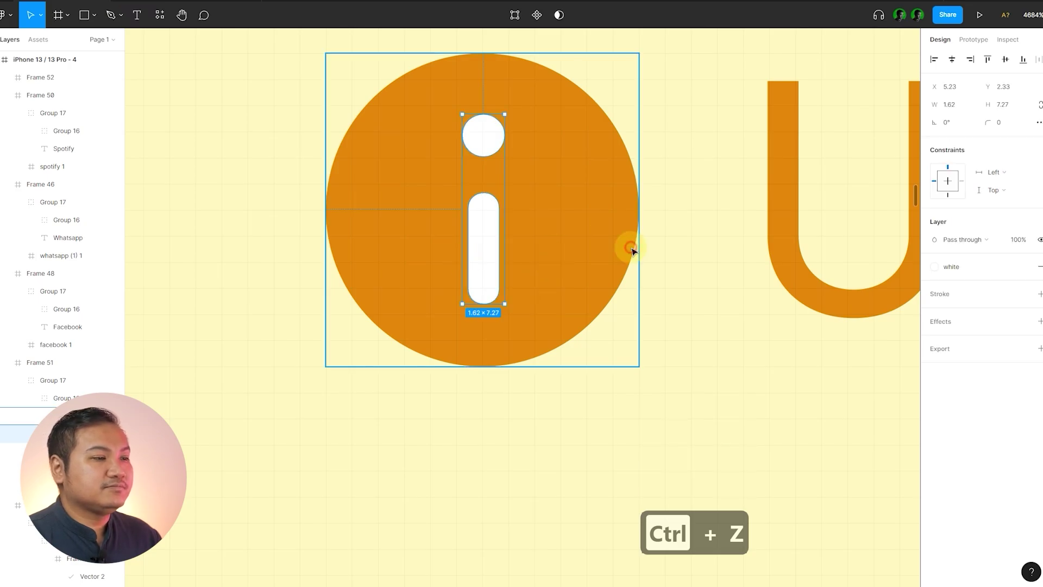
- Center the "i" shape vertically and horizontally within the Messenger card's orange badge
{"action": "key", "text": "alt+v"}
{"action": "key", "text": "alt+h"}
{"action": "scroll", "coordinate": [432, 312], "scroll_direction": "down", "scroll_amount": 10}
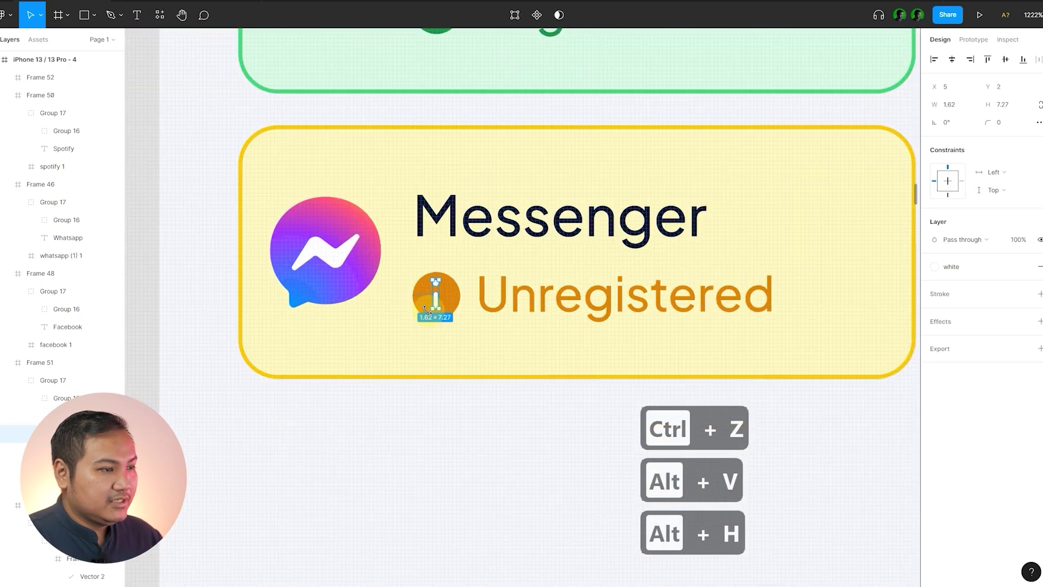
{"action": "left_click", "coordinate": [270, 317]}
{"action": "scroll", "coordinate": [223, 334], "scroll_direction": "down", "scroll_amount": 4}
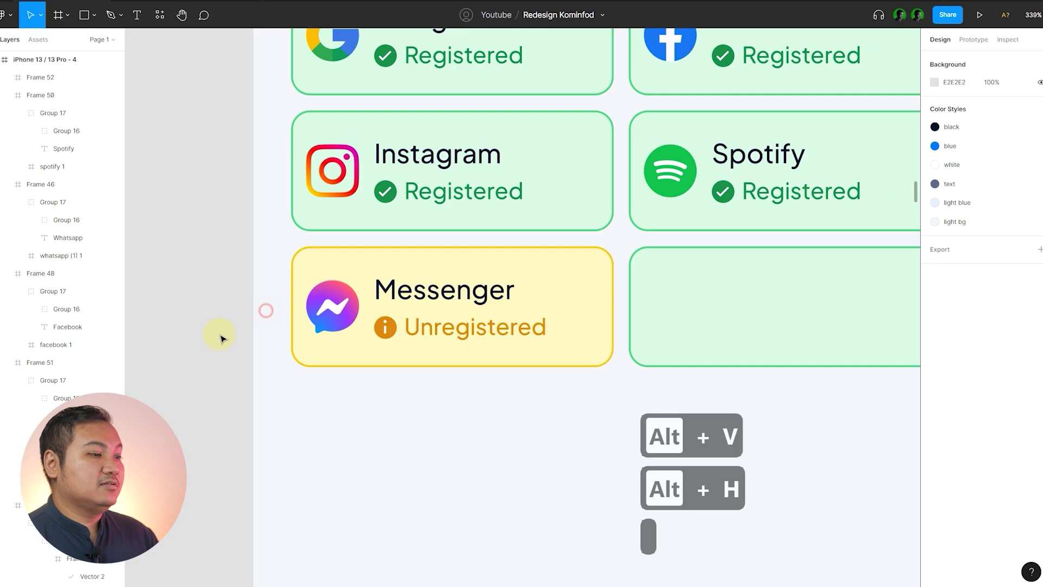
{"action": "scroll", "coordinate": [222, 333], "scroll_direction": "up", "scroll_amount": 2}
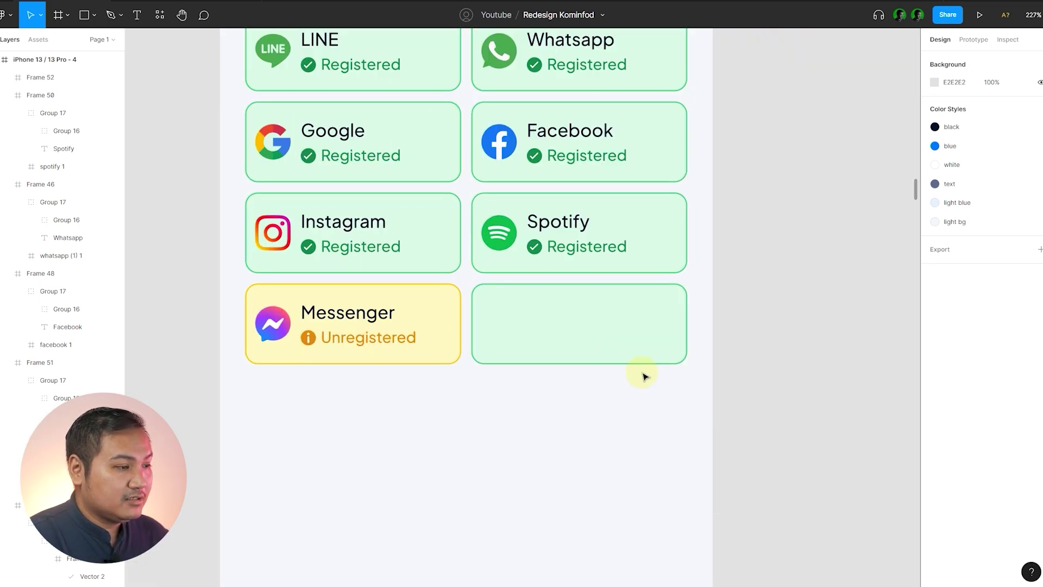
- Replace the empty green card beside the Messenger card with a copy of the Messenger card
{"action": "left_click", "coordinate": [323, 340]}
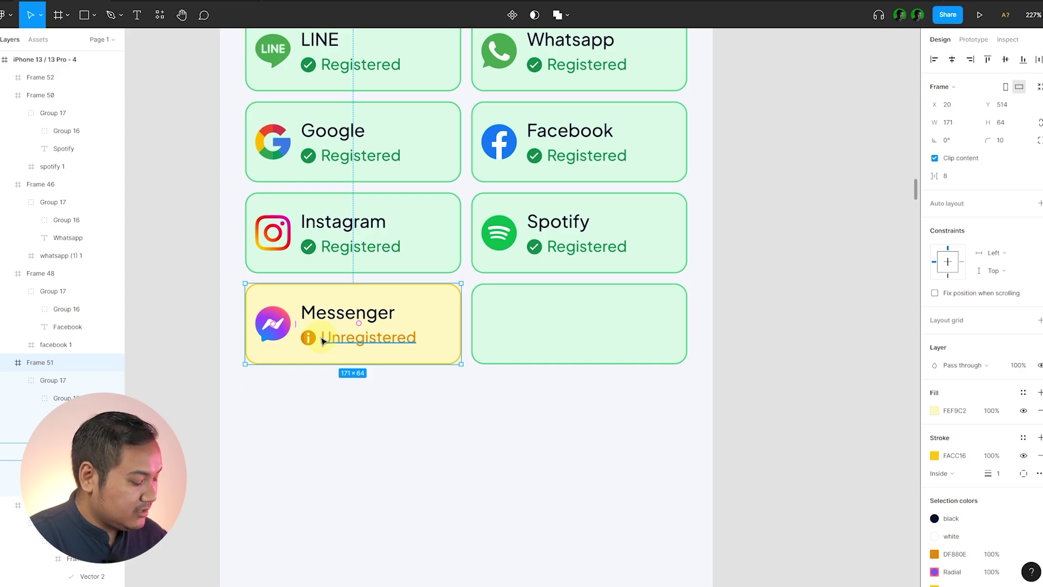
{"action": "key", "text": "ctrl+c"}
{"action": "left_click", "coordinate": [588, 337]}
{"action": "key", "text": "ctrl+shift+r"}
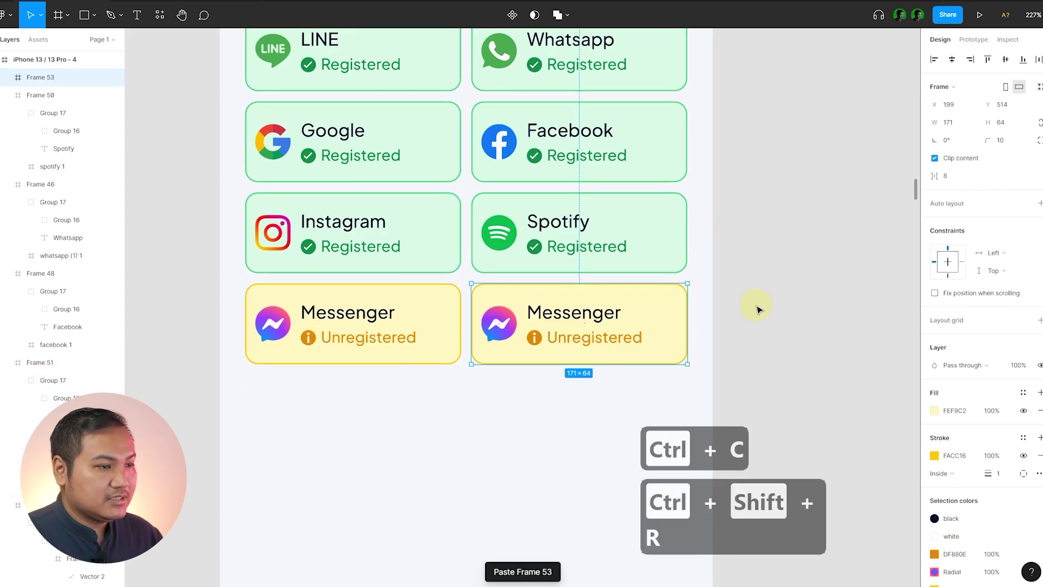
{"action": "left_click", "coordinate": [756, 308]}
- Replace the Messenger icon in the copied card with the Wikipedia icon from the style guide
{"action": "scroll", "coordinate": [333, 291], "scroll_direction": "right", "scroll_amount": 2}
{"action": "scroll", "coordinate": [501, 287], "scroll_direction": "down", "scroll_amount": 5}
{"action": "scroll", "coordinate": [473, 320], "scroll_direction": "up", "scroll_amount": 2}
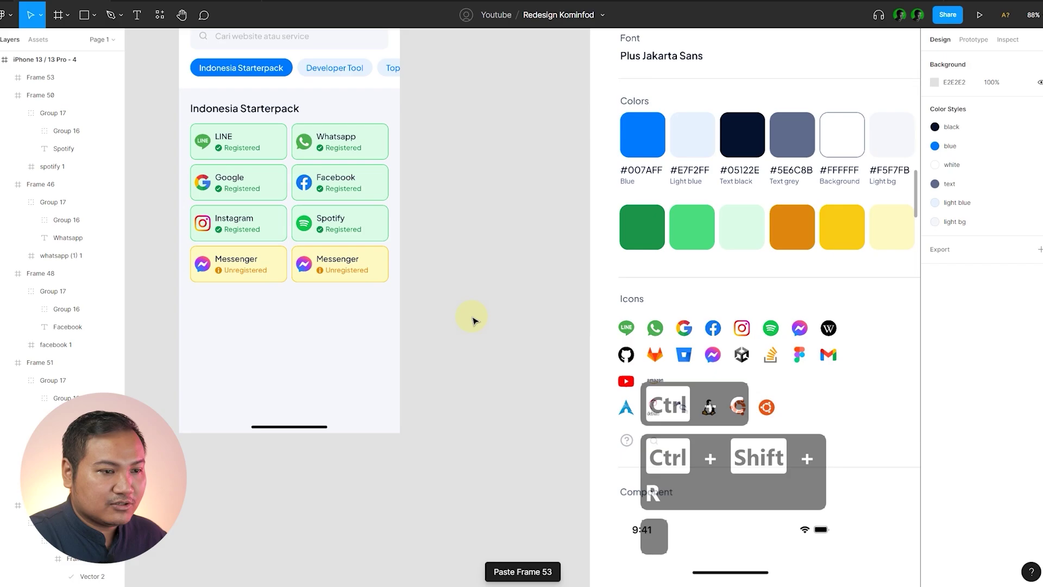
{"action": "scroll", "coordinate": [472, 320], "scroll_direction": "left", "scroll_amount": 1}
{"action": "left_click", "coordinate": [846, 319]}
{"action": "key", "text": "ctrl+c"}
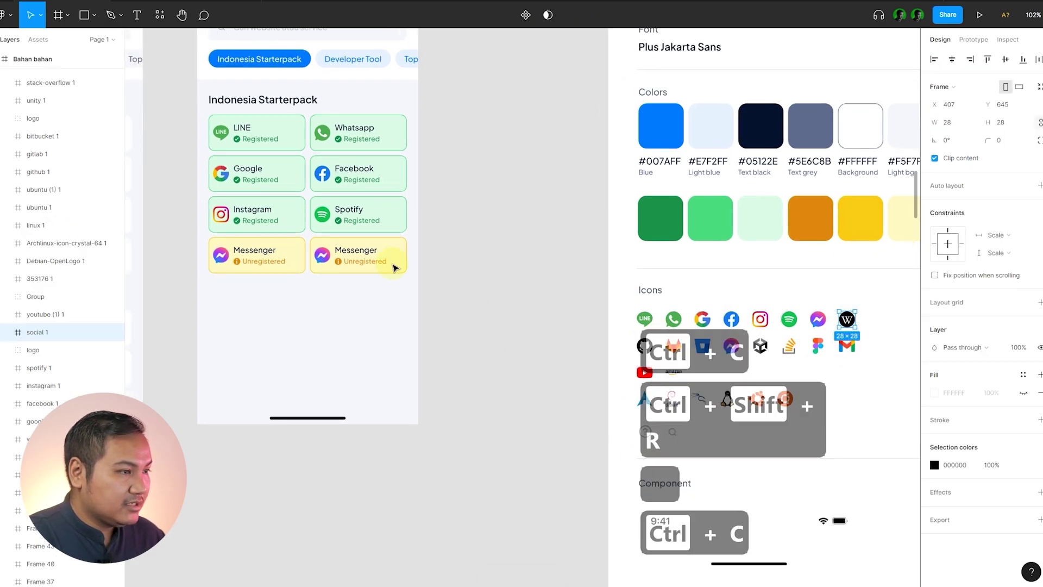
{"action": "scroll", "coordinate": [394, 266], "scroll_direction": "up", "scroll_amount": 3}
{"action": "left_click", "coordinate": [394, 264], "text": "ctrl"}
{"action": "left_click", "coordinate": [378, 267]}
{"action": "key", "text": "ctrl+shift+r"}
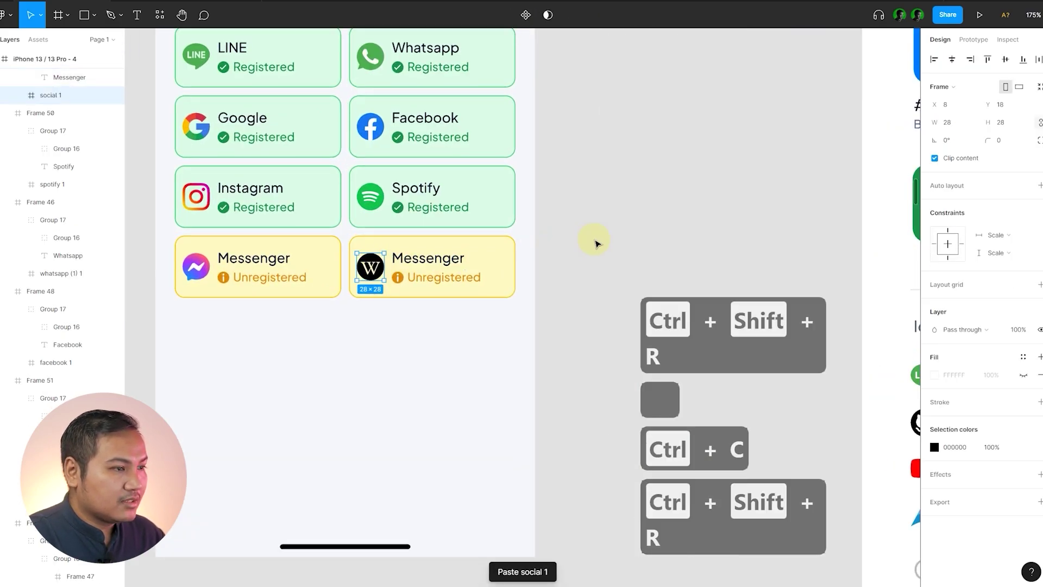
- Change the copied card's label to "Wikipedia"
{"action": "double_click", "coordinate": [449, 257]}
{"action": "type", "text": "Wiki"}
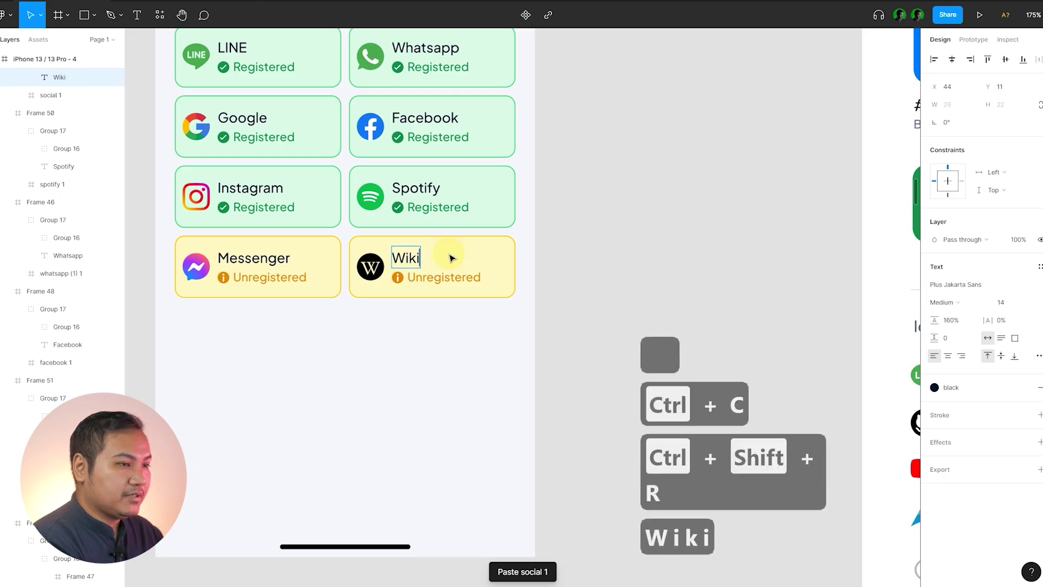
{"action": "type", "text": "pedia"}
{"action": "left_click", "coordinate": [654, 236]}
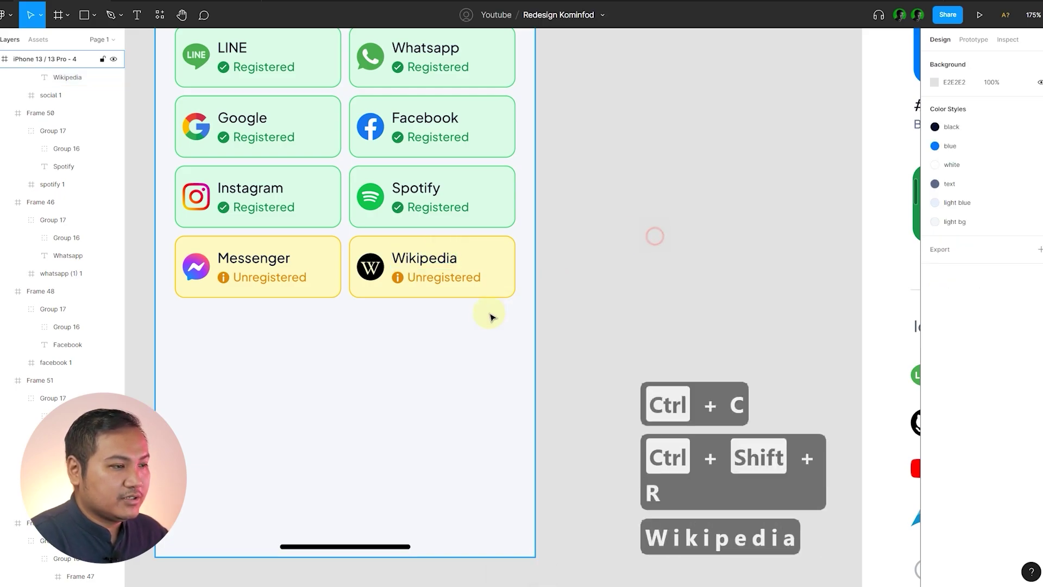
- Duplicate the Indonesia Starterpack heading and its eight cards 24 px below the last card row, and group the copies
{"action": "scroll", "coordinate": [491, 317], "scroll_direction": "down", "scroll_amount": 3}
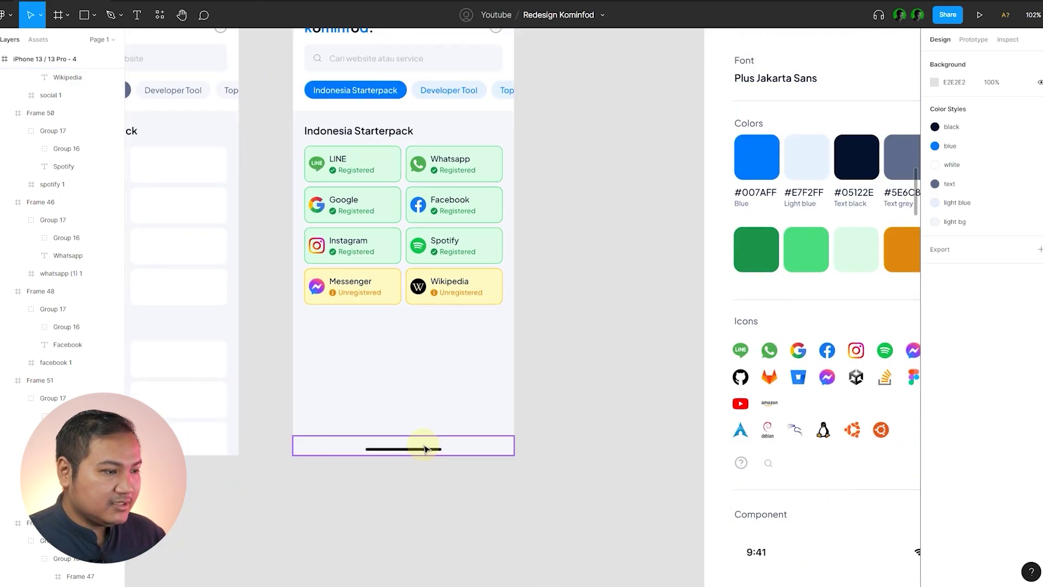
{"action": "scroll", "coordinate": [591, 317], "scroll_direction": "down", "scroll_amount": 3}
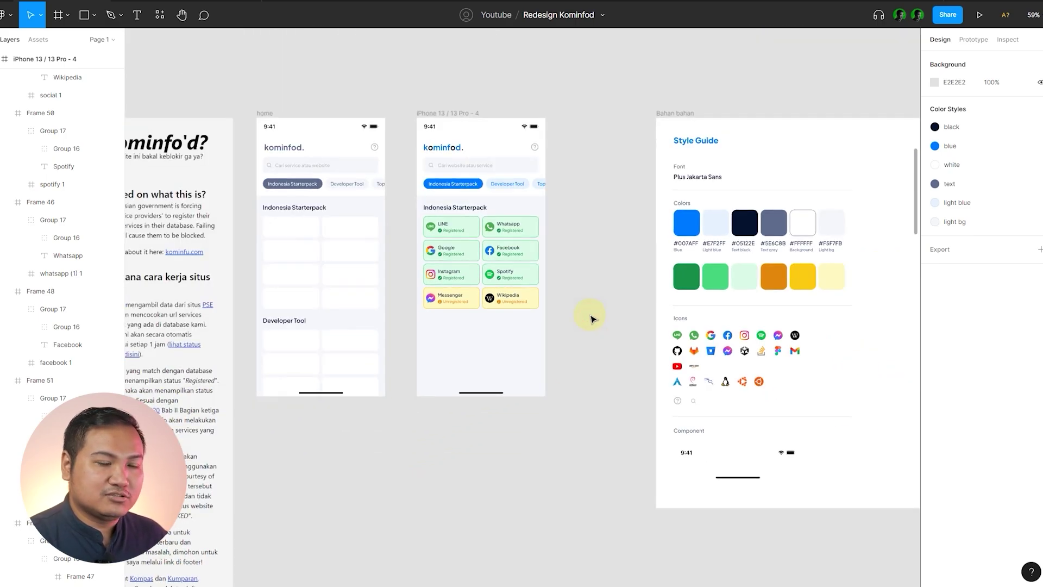
{"action": "scroll", "coordinate": [597, 312], "scroll_direction": "up", "scroll_amount": 3}
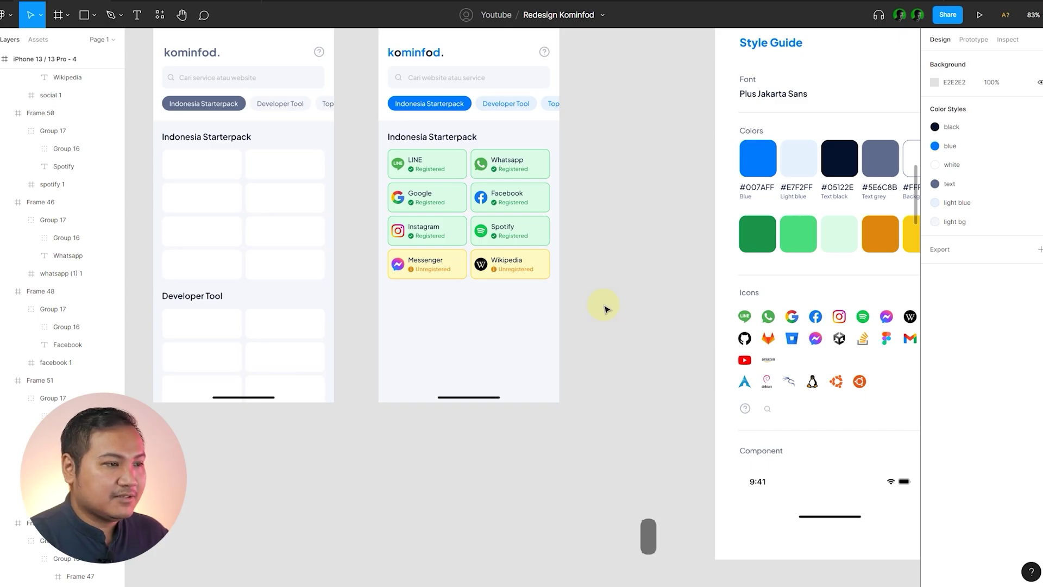
{"action": "scroll", "coordinate": [606, 309], "scroll_direction": "up", "scroll_amount": 2}
{"action": "left_click_drag", "start_coordinate": [633, 324], "coordinate": [332, 129]}
{"action": "left_click_drag", "start_coordinate": [488, 171], "coordinate": [505, 339], "text": "alt"}
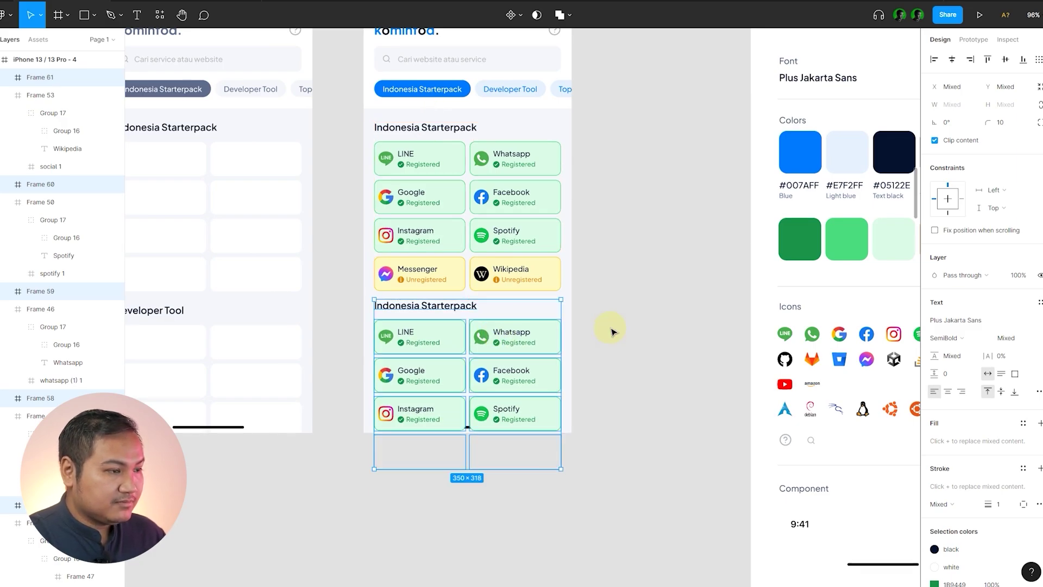
{"action": "key", "text": "shift+Down"}
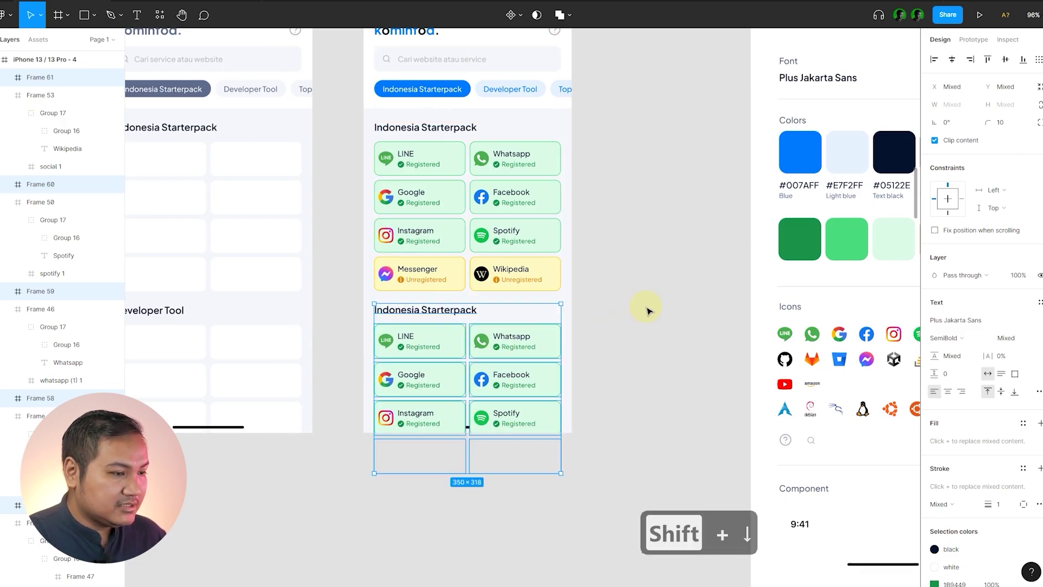
{"action": "key", "text": "ctrl+g"}
- Check the vertical spacing between the Messenger card and the duplicated section group
{"action": "left_click", "coordinate": [420, 275], "text": "shift"}
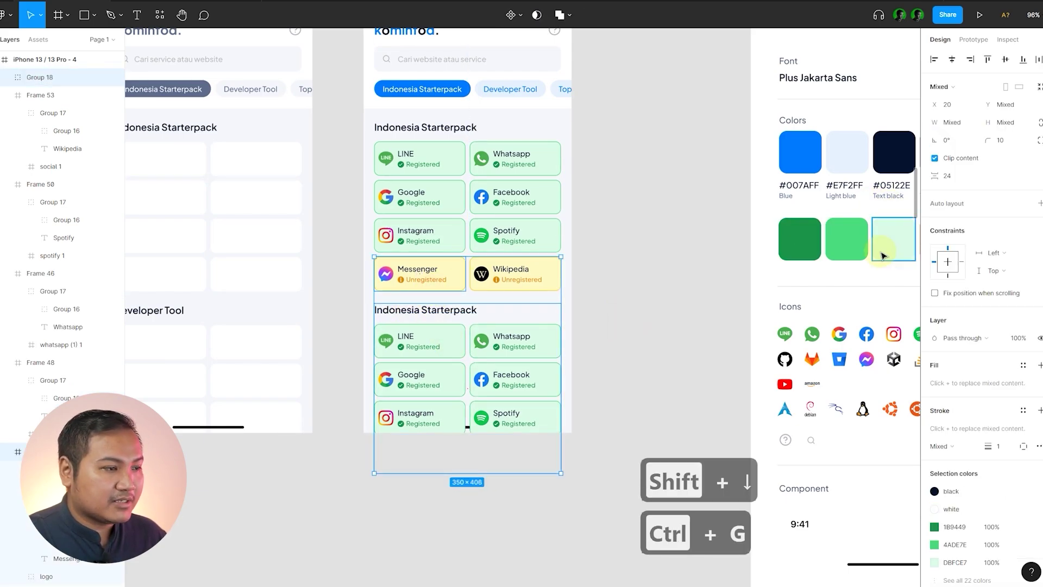
{"action": "left_click", "coordinate": [712, 248]}
{"action": "left_click", "coordinate": [433, 339]}
{"action": "left_click", "coordinate": [423, 281], "text": "shift"}
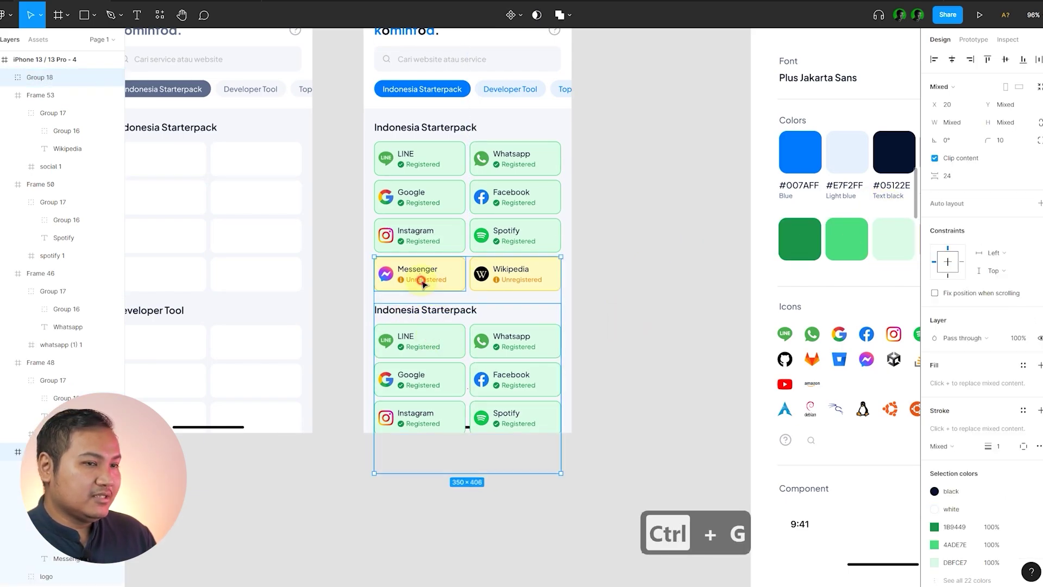
{"action": "left_click", "coordinate": [622, 274]}
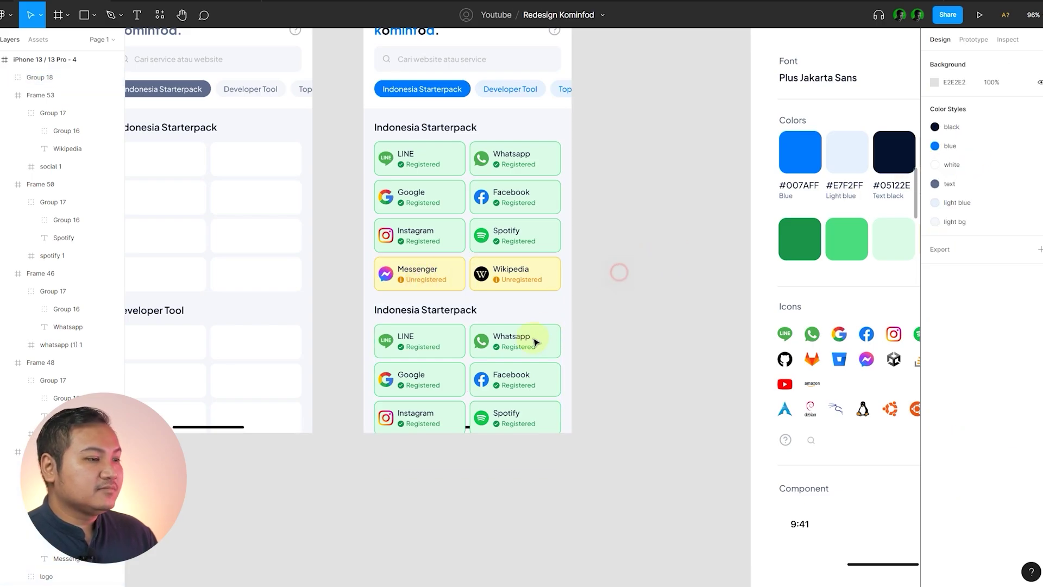
- Rename the heading of the duplicated section as "Developer Tool"
{"action": "double_click", "coordinate": [439, 319]}
{"action": "scroll", "coordinate": [659, 321], "scroll_direction": "down", "scroll_amount": 5}
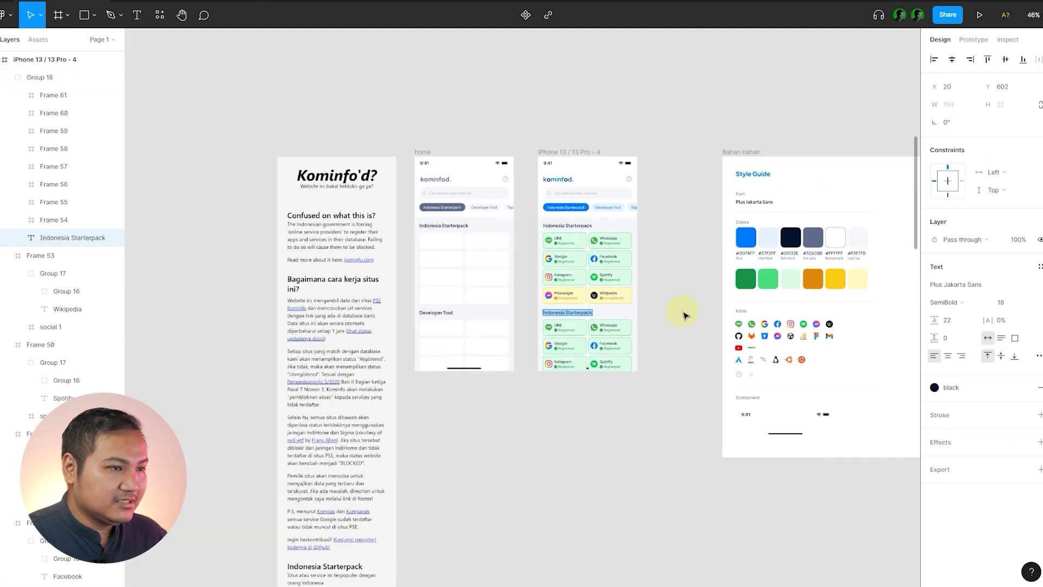
{"action": "scroll", "coordinate": [682, 310], "scroll_direction": "up", "scroll_amount": 3}
{"action": "type", "text": "Devel"}
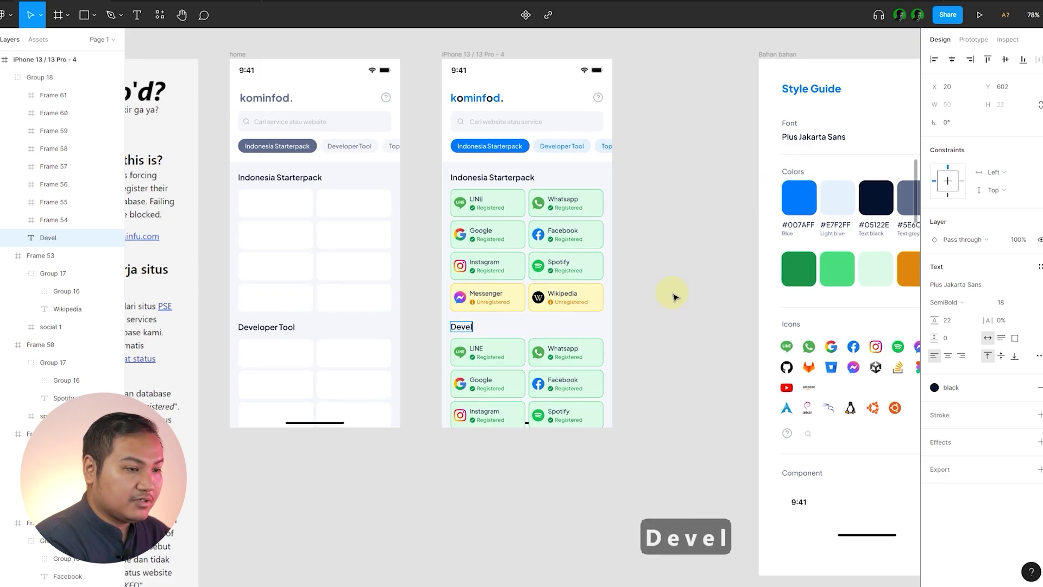
{"action": "type", "text": "oper Tool"}
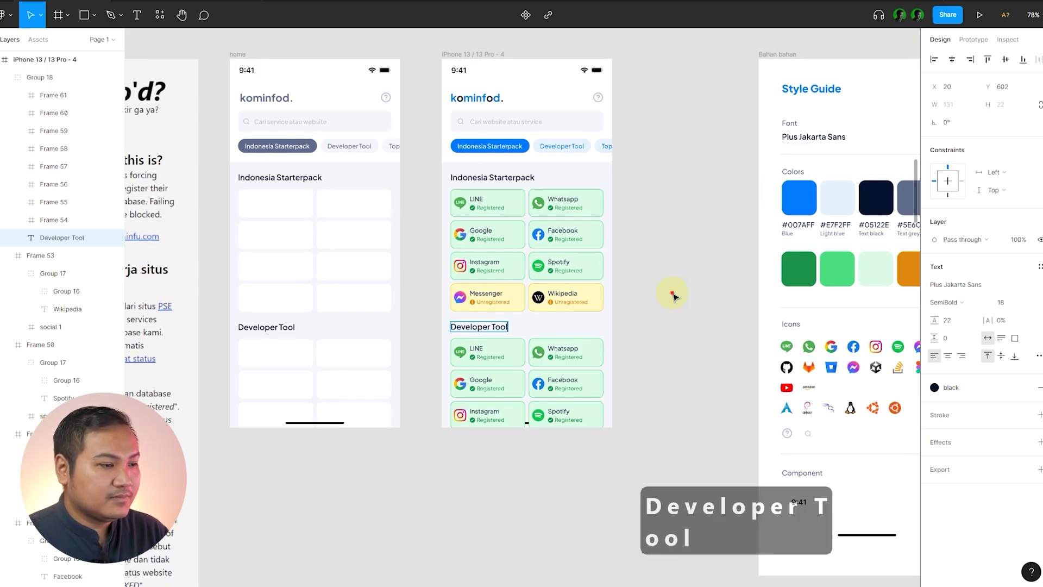
{"action": "left_click", "coordinate": [672, 296]}
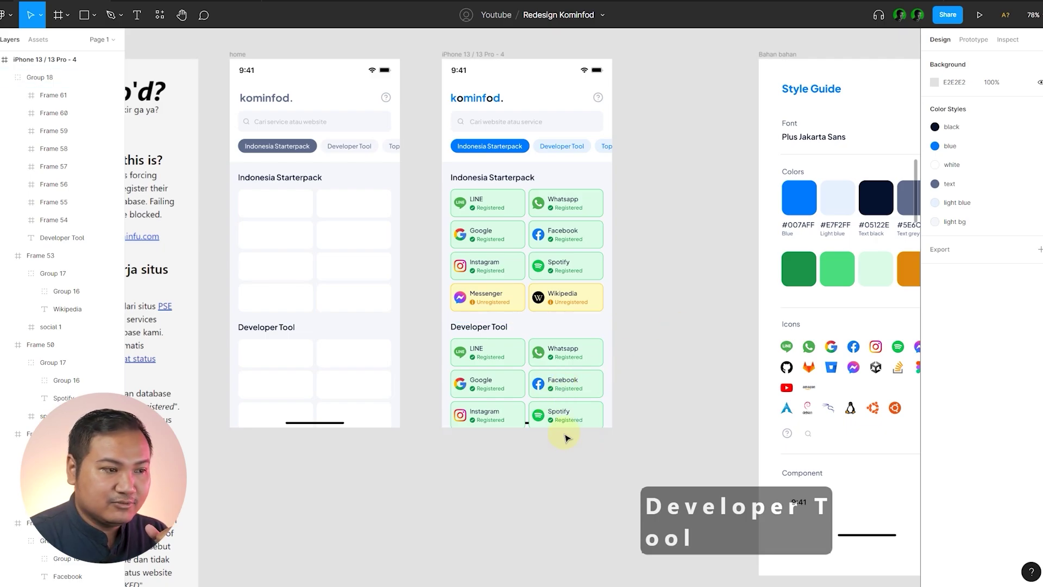
{"action": "scroll", "coordinate": [646, 228], "scroll_direction": "down", "scroll_amount": 3}
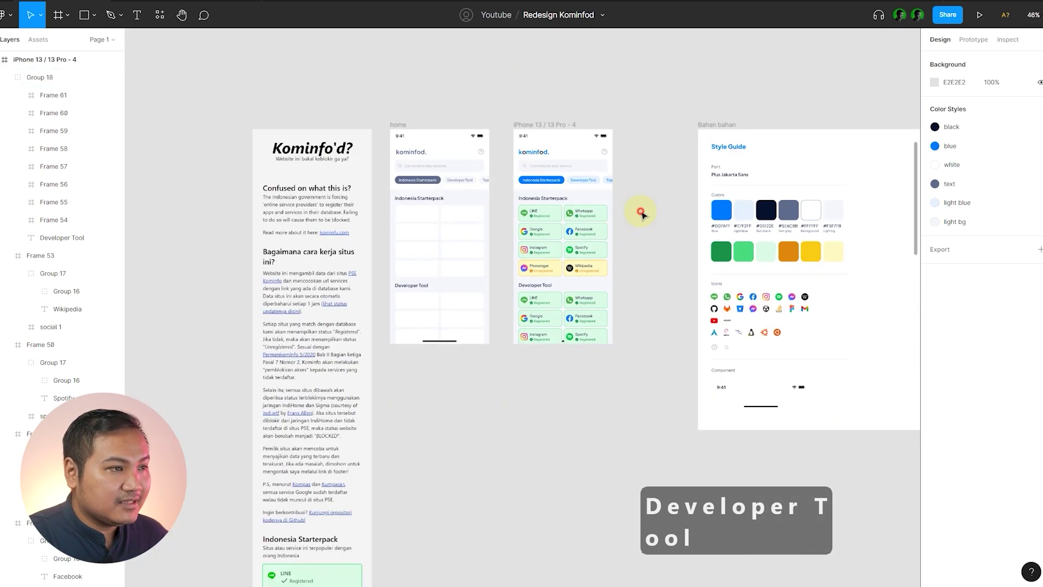
- Extend the iPhone 13 / 13 Pro - 4 frame downward to roughly twice its height, making room for more sections
{"action": "left_click", "coordinate": [530, 125]}
{"action": "scroll", "coordinate": [590, 95], "scroll_direction": "down", "scroll_amount": 2}
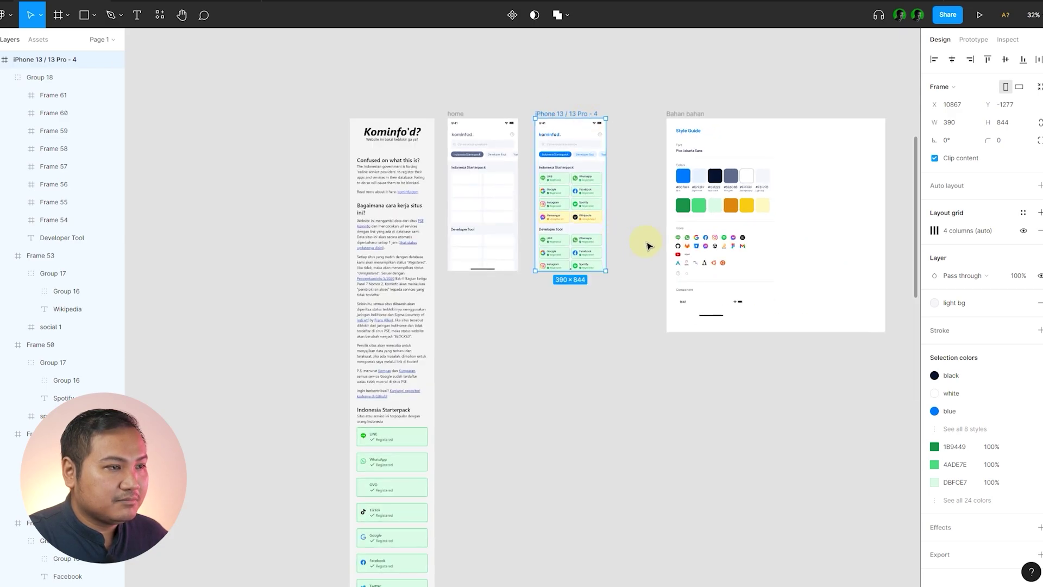
{"action": "left_click", "coordinate": [646, 239]}
{"action": "scroll", "coordinate": [621, 149], "scroll_direction": "up", "scroll_amount": 3}
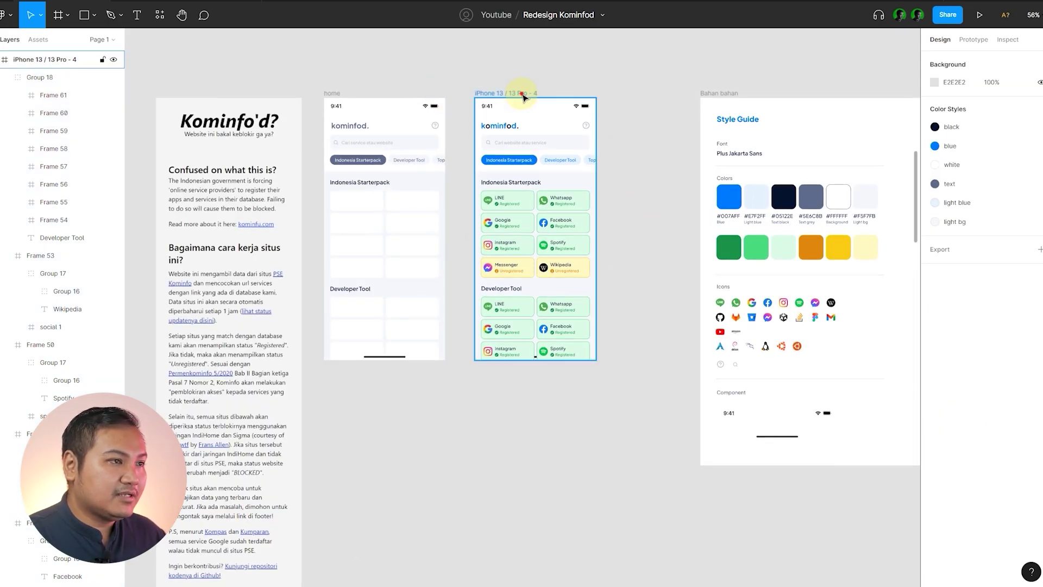
{"action": "left_click", "coordinate": [524, 93]}
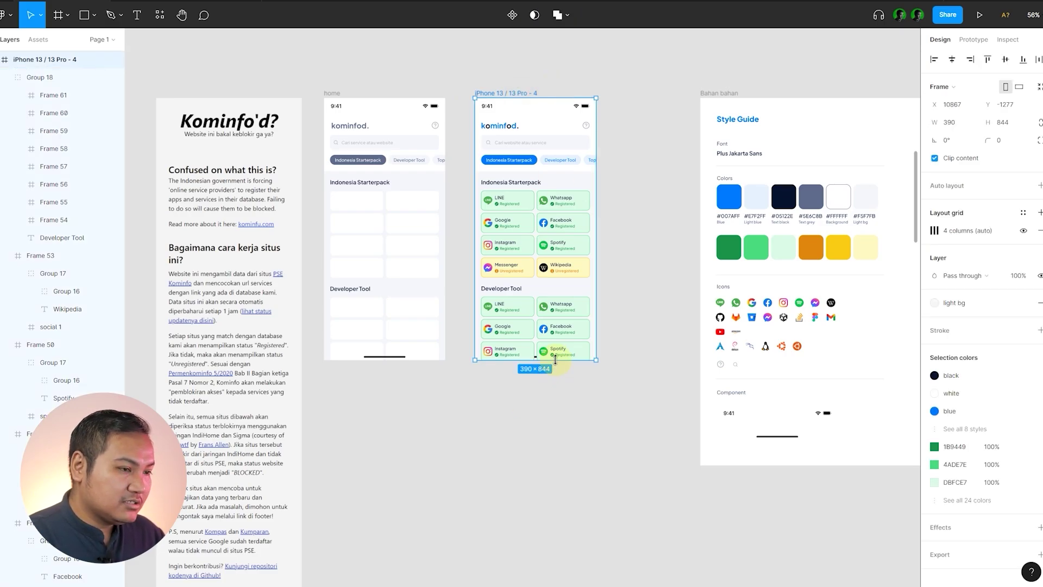
{"action": "left_click_drag", "start_coordinate": [555, 359], "coordinate": [558, 481]}
{"action": "key", "text": "ctrl+z"}
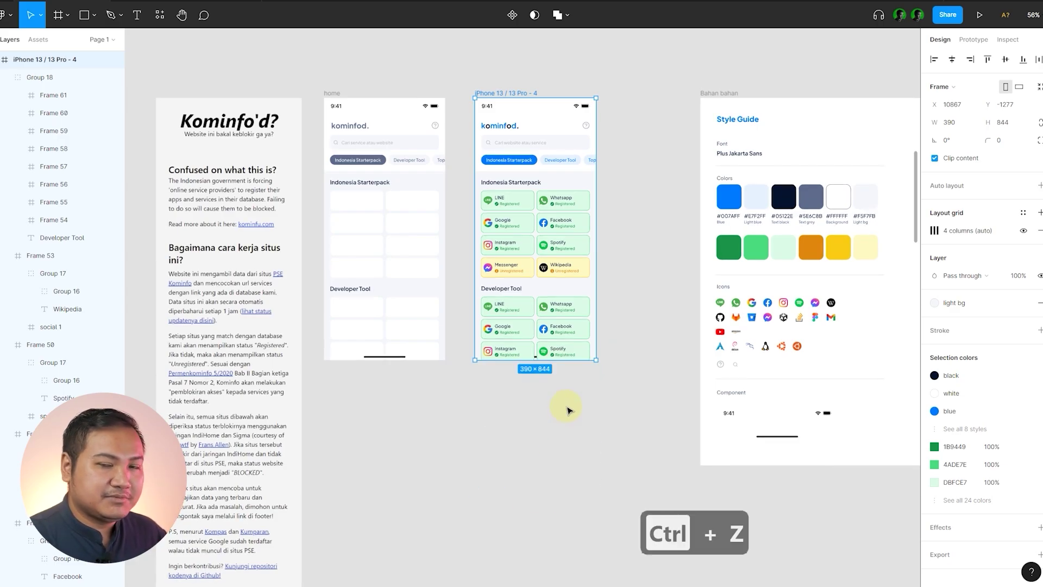
{"action": "left_click_drag", "start_coordinate": [537, 360], "coordinate": [547, 541]}
{"action": "scroll", "coordinate": [538, 442], "scroll_direction": "down", "scroll_amount": 3}
{"action": "left_click", "coordinate": [628, 516]}
{"action": "scroll", "coordinate": [647, 536], "scroll_direction": "left", "scroll_amount": 1}
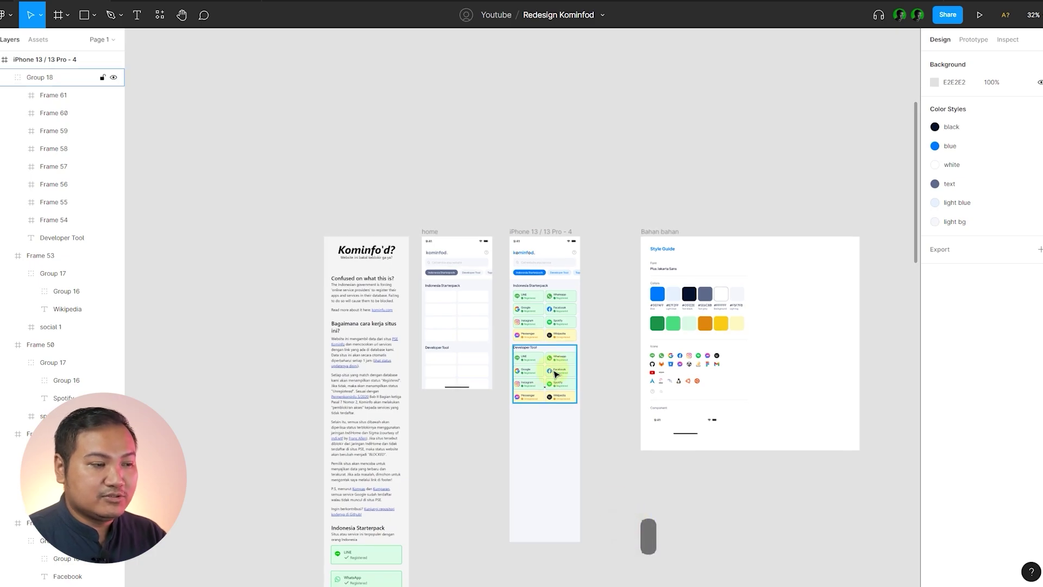
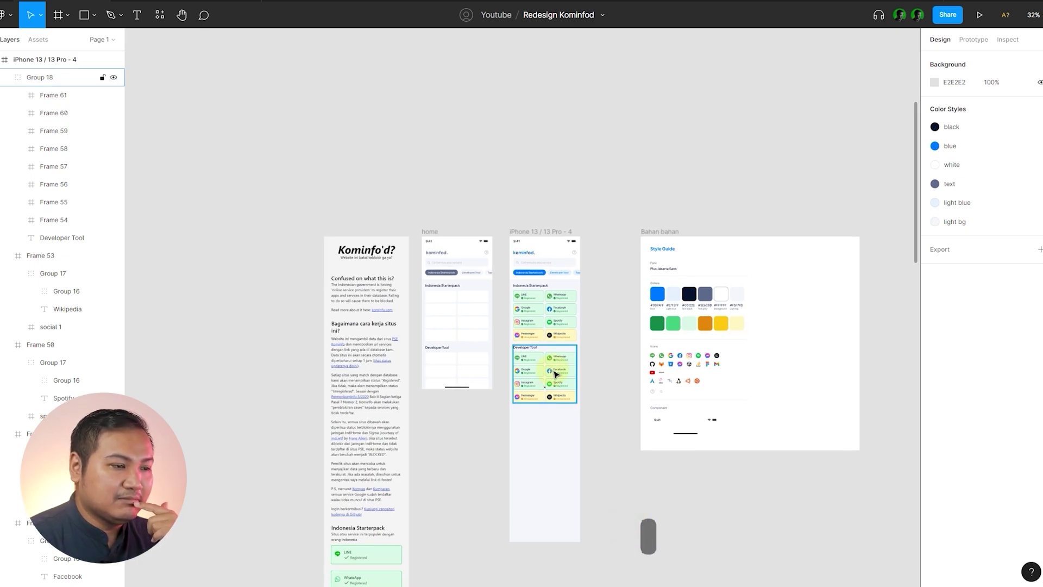
{"action": "left_click", "coordinate": [598, 360]}
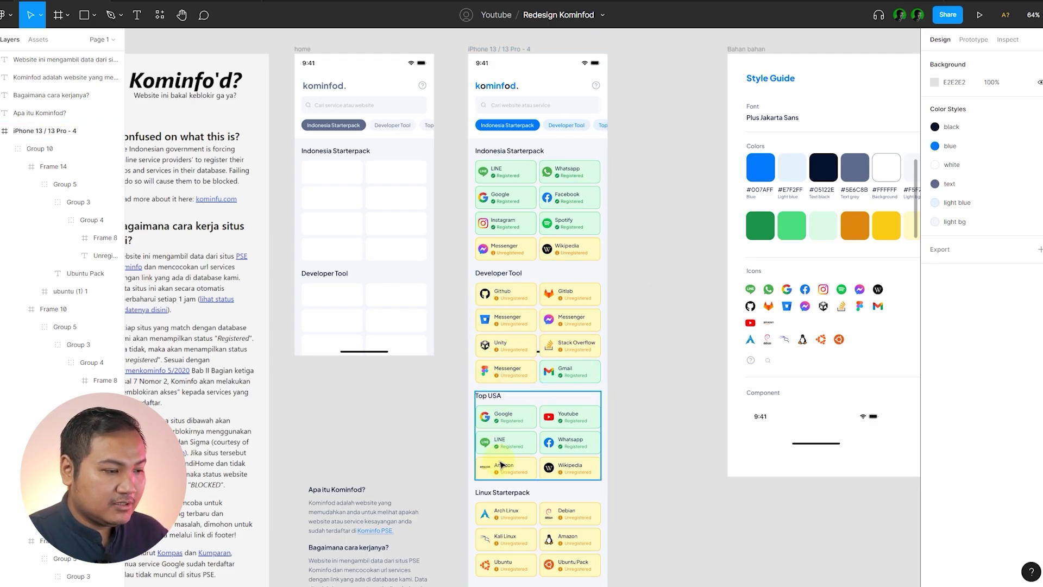
- Bring the HomeIndicator to the front of the iPhone frame, above the Developer Tool cards
{"action": "scroll", "coordinate": [548, 456], "scroll_direction": "down", "scroll_amount": 1}
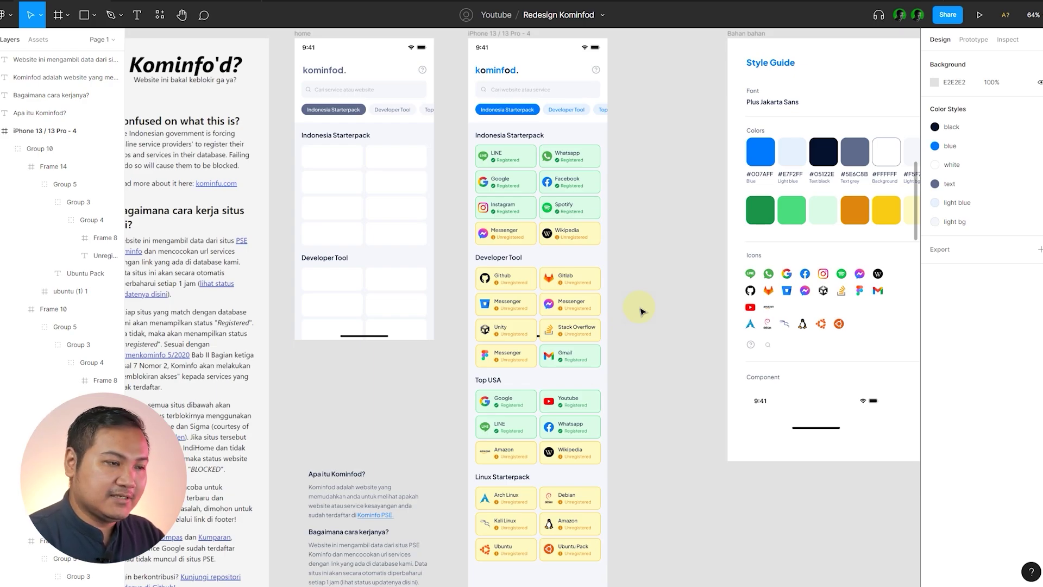
{"action": "scroll", "coordinate": [579, 358], "scroll_direction": "up", "scroll_amount": 2}
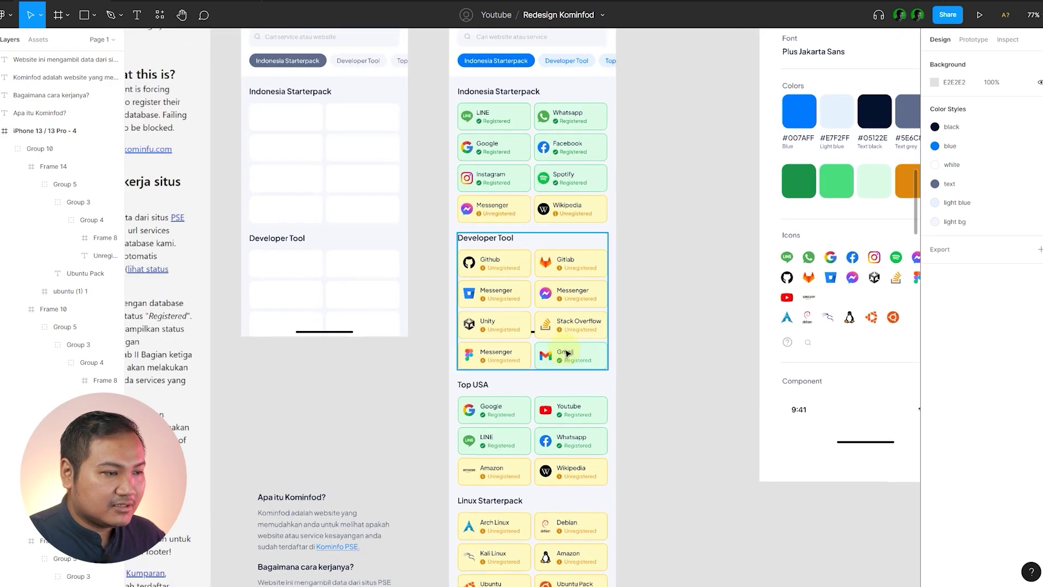
{"action": "left_click_drag", "start_coordinate": [448, 337], "coordinate": [616, 325]}
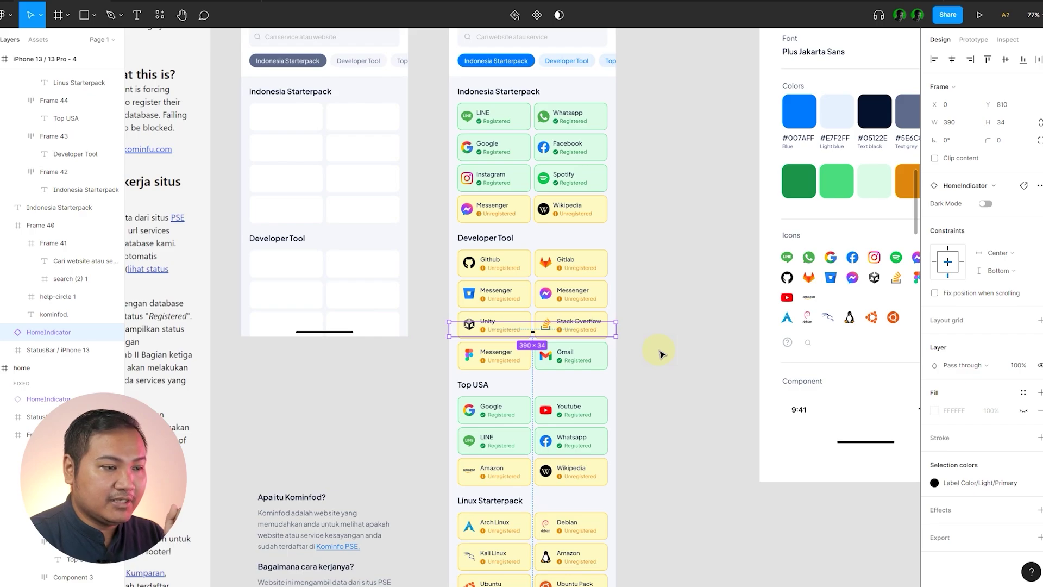
{"action": "left_click", "coordinate": [641, 327]}
{"action": "left_click", "coordinate": [612, 332]}
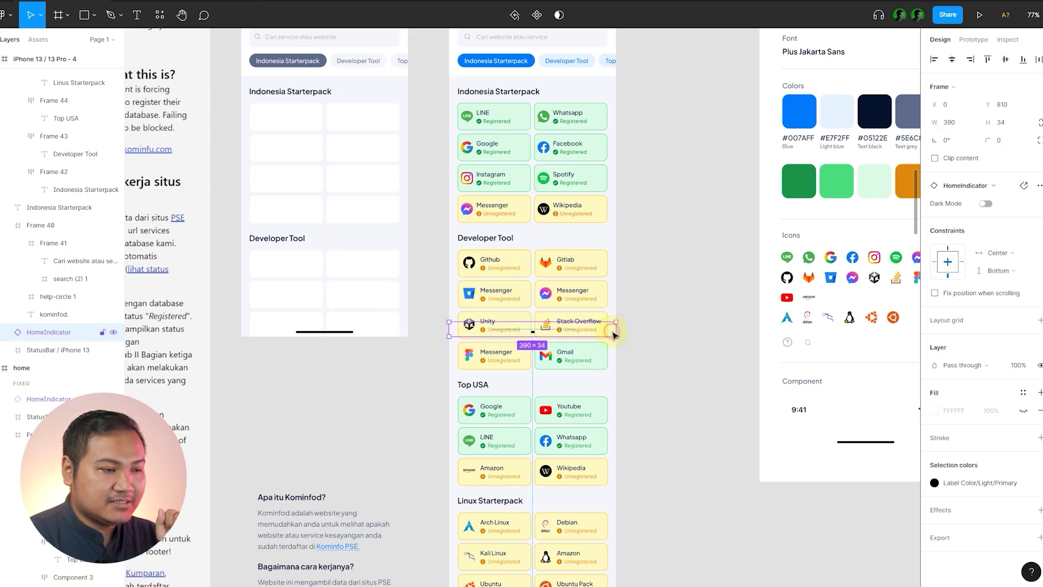
{"action": "right_click", "coordinate": [614, 333]}
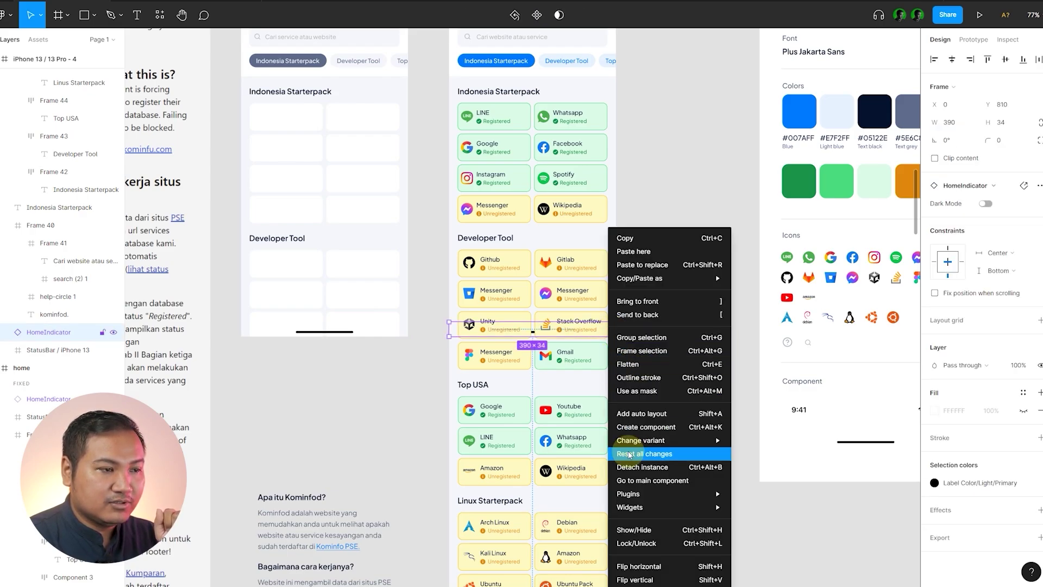
{"action": "left_click", "coordinate": [665, 302]}
{"action": "left_click", "coordinate": [665, 305]}
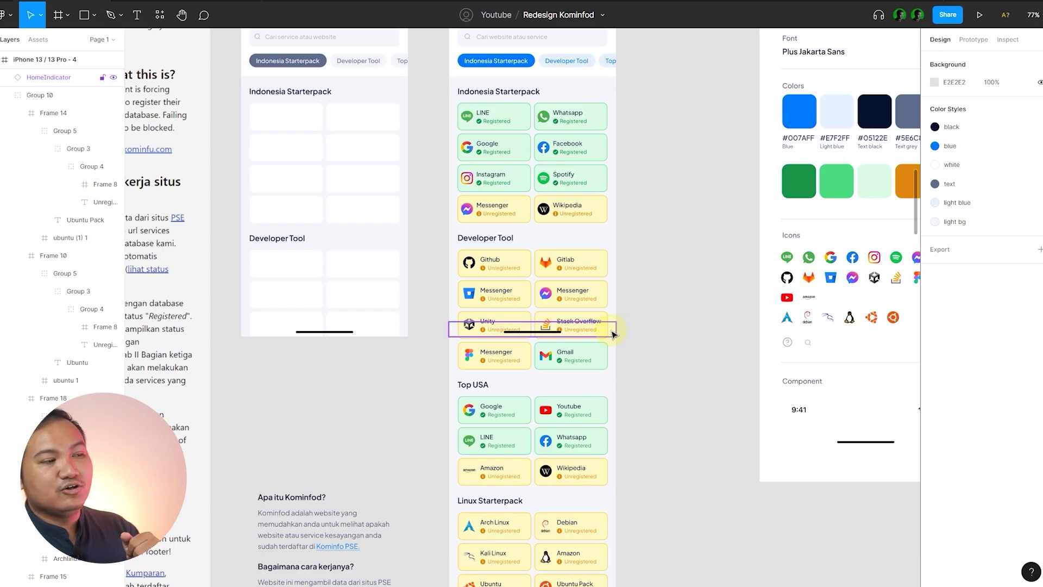
- Compare the redesigned frame with the original page and the loose explanatory texts below the home wireframe
{"action": "scroll", "coordinate": [673, 329], "scroll_direction": "down", "scroll_amount": 1}
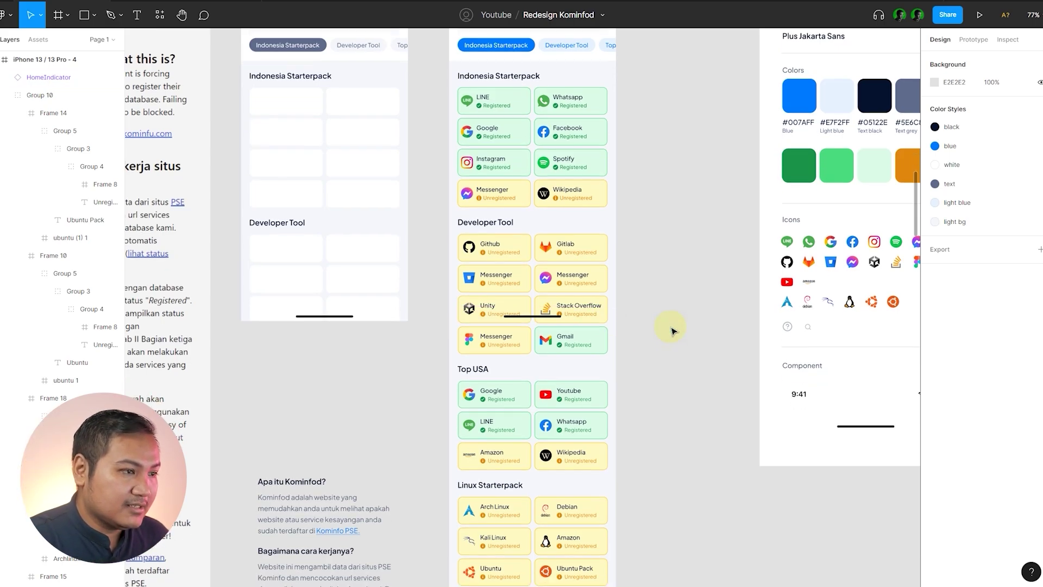
{"action": "scroll", "coordinate": [672, 298], "scroll_direction": "down", "scroll_amount": 3, "text": "ctrl"}
{"action": "left_click", "coordinate": [673, 295]}
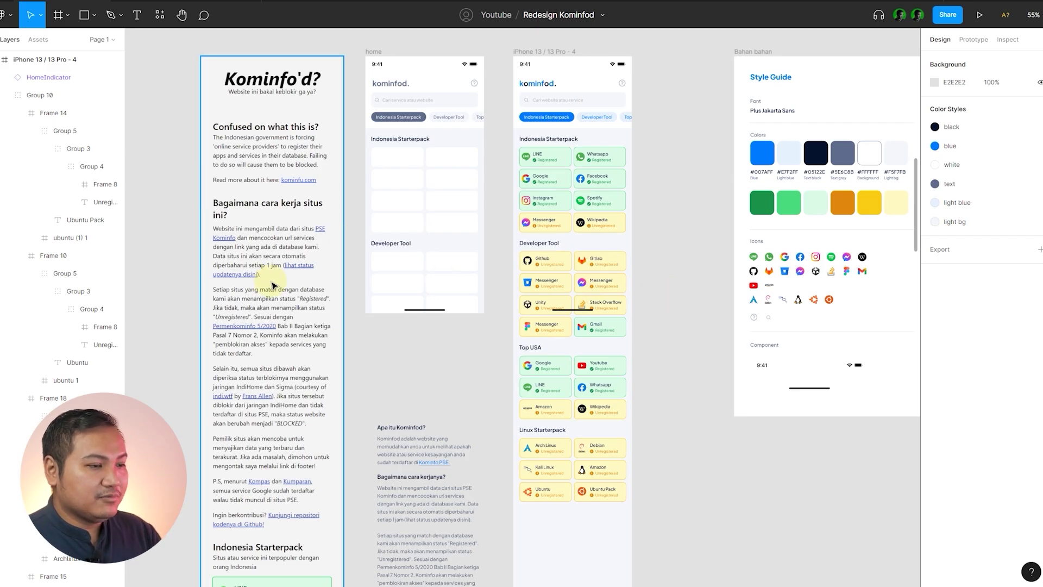
{"action": "scroll", "coordinate": [663, 348], "scroll_direction": "down", "scroll_amount": 4}
{"action": "left_click", "coordinate": [416, 217]}
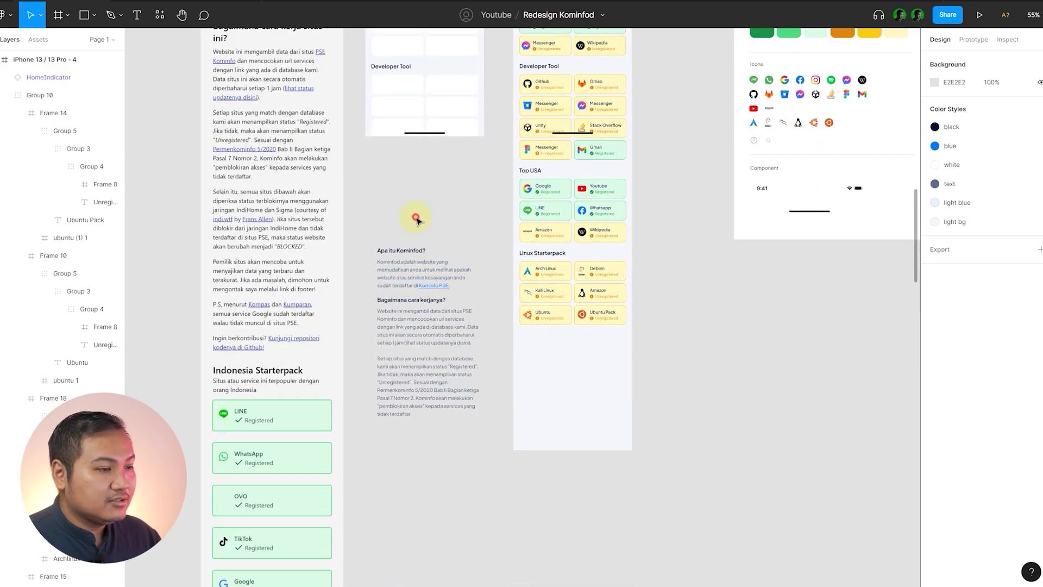
{"action": "left_click_drag", "start_coordinate": [449, 227], "coordinate": [409, 221]}
{"action": "left_click", "coordinate": [530, 394]}
{"action": "scroll", "coordinate": [506, 434], "scroll_direction": "down", "scroll_amount": 4}
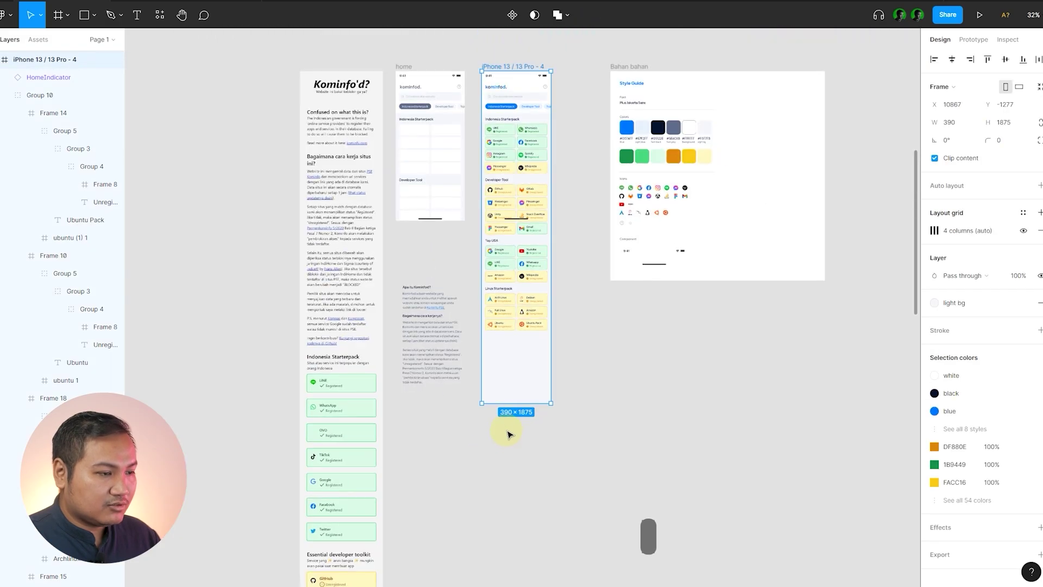
{"action": "left_click", "coordinate": [670, 433]}
{"action": "scroll", "coordinate": [489, 298], "scroll_direction": "up", "scroll_amount": 5}
- Move the "Apa itu Kominfod?" and "Bagaimana cara kerjanya?" headings and paragraphs into the iPhone frame, below the Linux Starterpack cards
{"action": "left_click", "coordinate": [312, 248]}
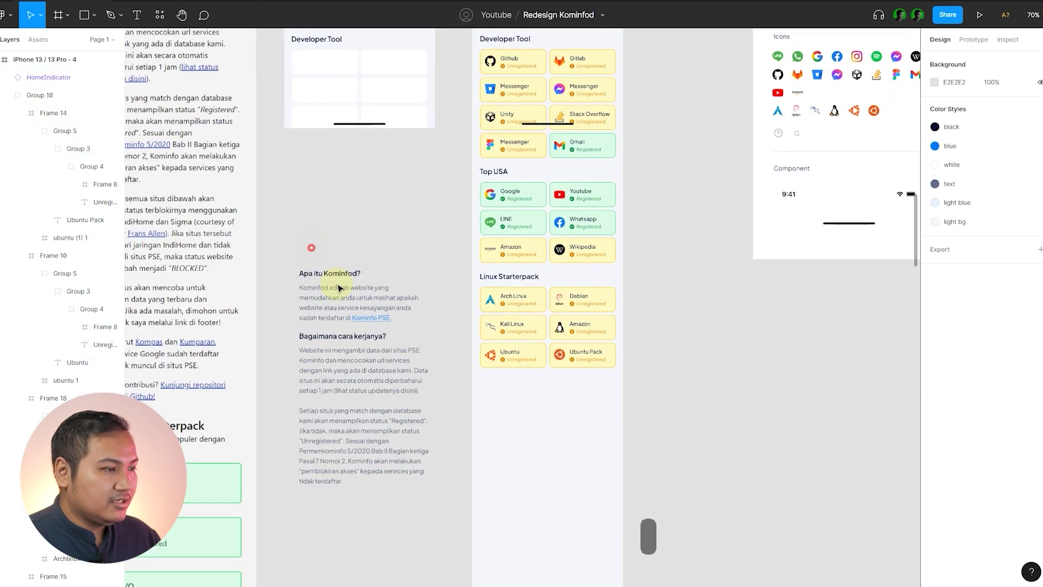
{"action": "left_click", "coordinate": [338, 288]}
{"action": "left_click", "coordinate": [373, 253]}
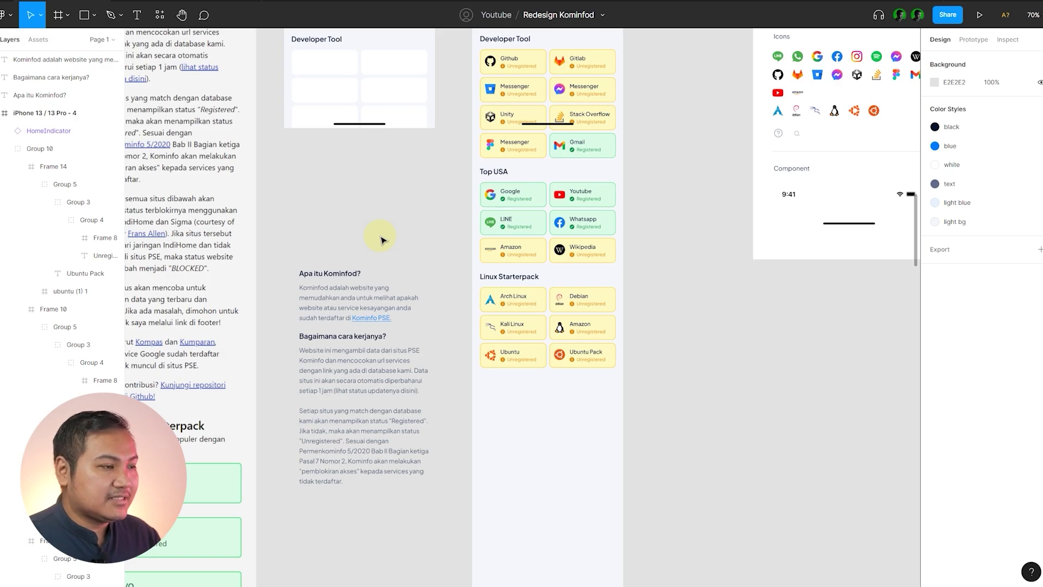
{"action": "left_click_drag", "start_coordinate": [288, 267], "coordinate": [429, 489]}
{"action": "left_click_drag", "start_coordinate": [343, 301], "coordinate": [527, 431]}
{"action": "left_click", "coordinate": [687, 408]}
- Draw a horizontal divider line about 256 px wide between the Linux Starterpack cards and the "Apa itu Kominfod?" heading
{"action": "scroll", "coordinate": [603, 405], "scroll_direction": "up", "scroll_amount": 5}
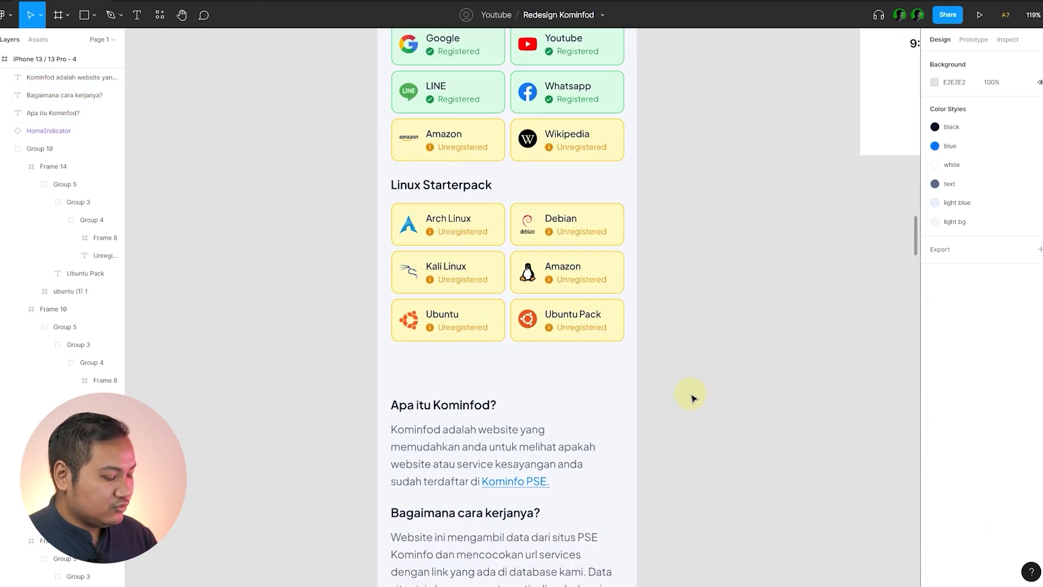
{"action": "key", "text": "l"}
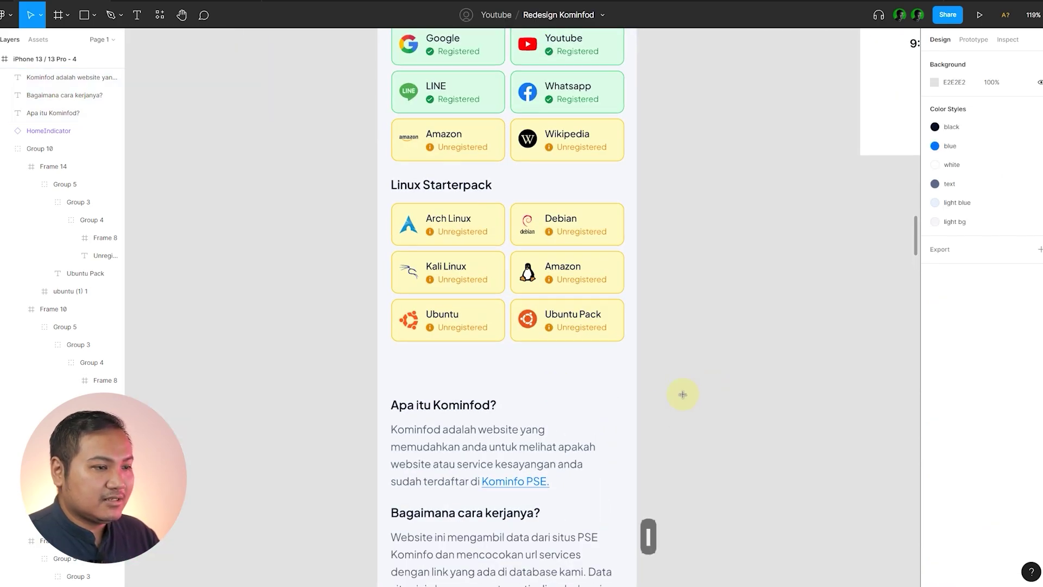
{"action": "left_click_drag", "start_coordinate": [420, 365], "coordinate": [590, 366]}
{"action": "scroll", "coordinate": [495, 379], "scroll_direction": "up", "scroll_amount": 3}
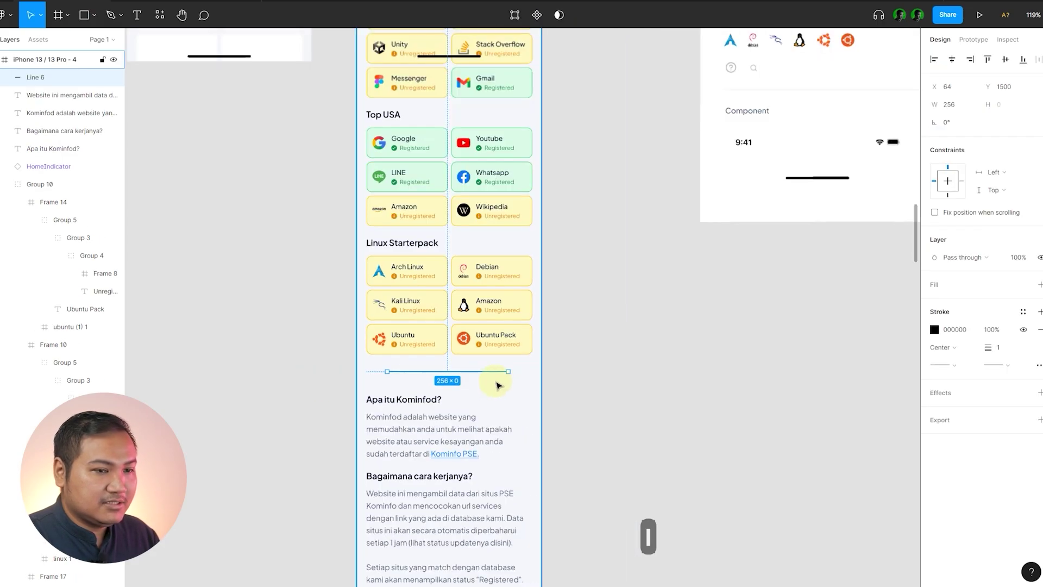
- Apply the "text" color style to the divider line's stroke
{"action": "left_click", "coordinate": [1022, 312]}
{"action": "left_click", "coordinate": [1005, 377]}
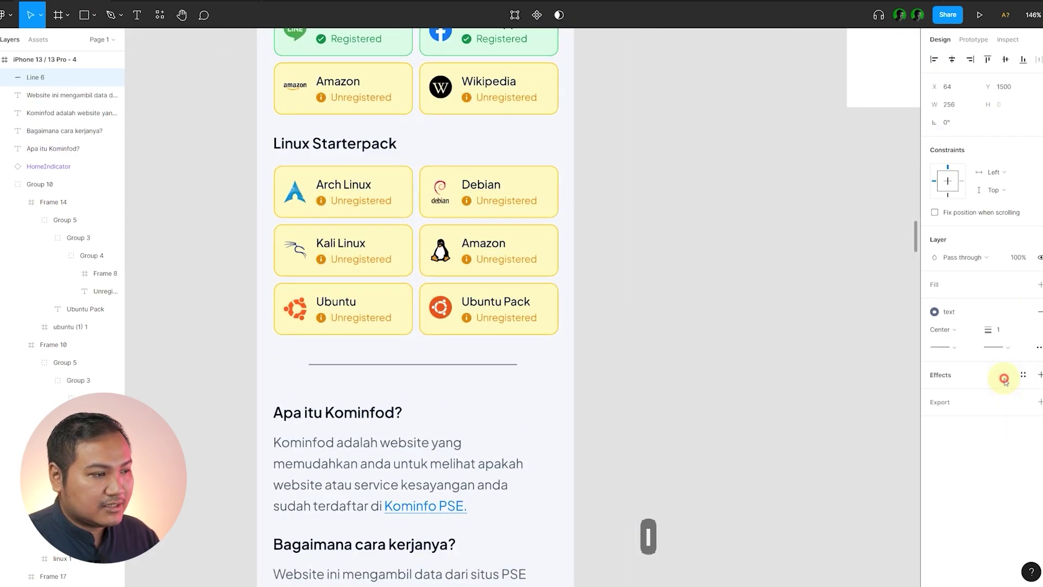
{"action": "left_click", "coordinate": [989, 308]}
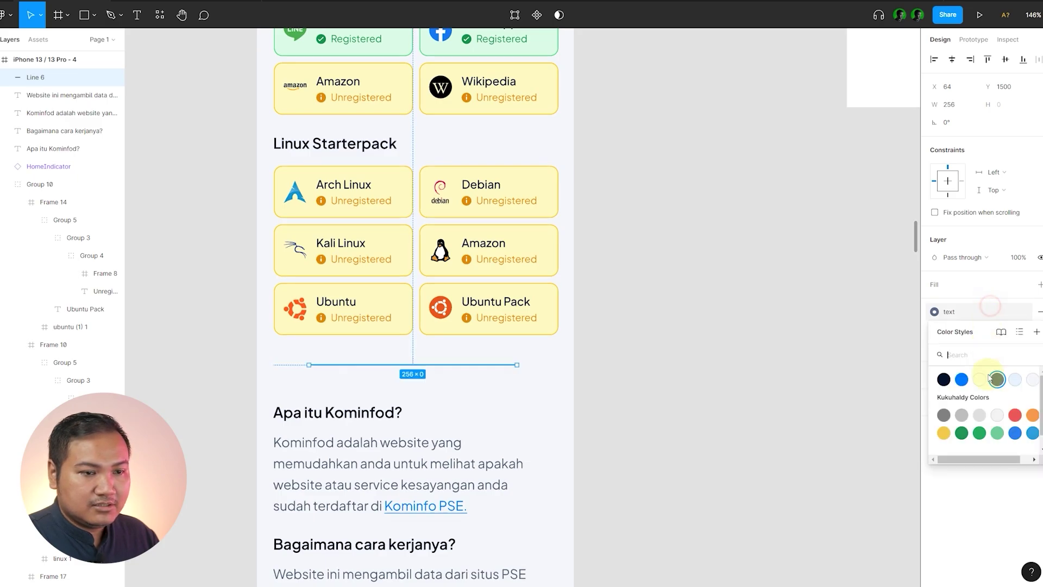
{"action": "left_click", "coordinate": [1002, 378]}
- Set the divider line's layer opacity to 20%
{"action": "left_click", "coordinate": [1019, 262]}
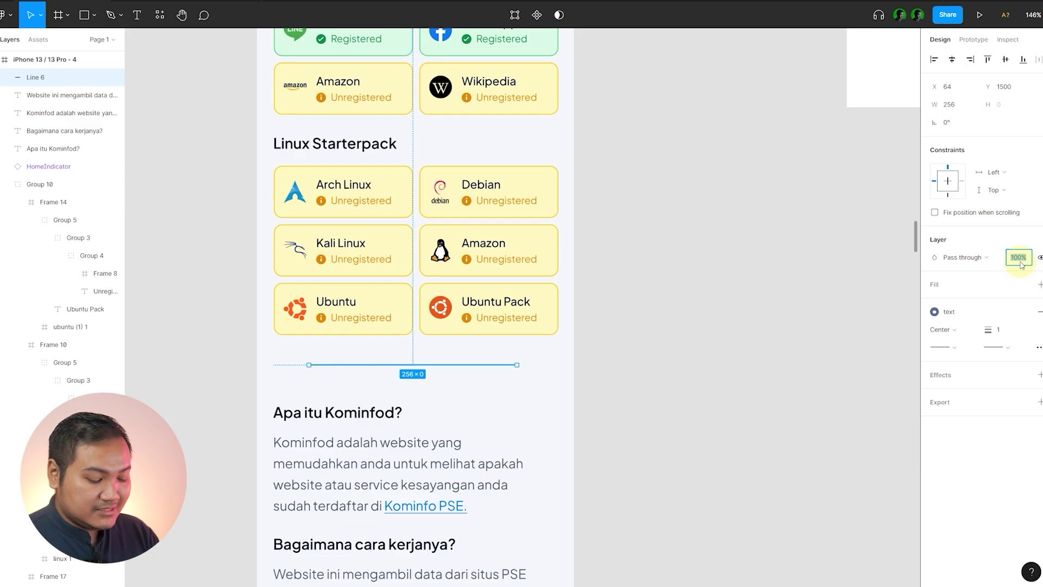
{"action": "type", "text": "30"}
{"action": "key", "text": "Return"}
{"action": "left_click", "coordinate": [1019, 259]}
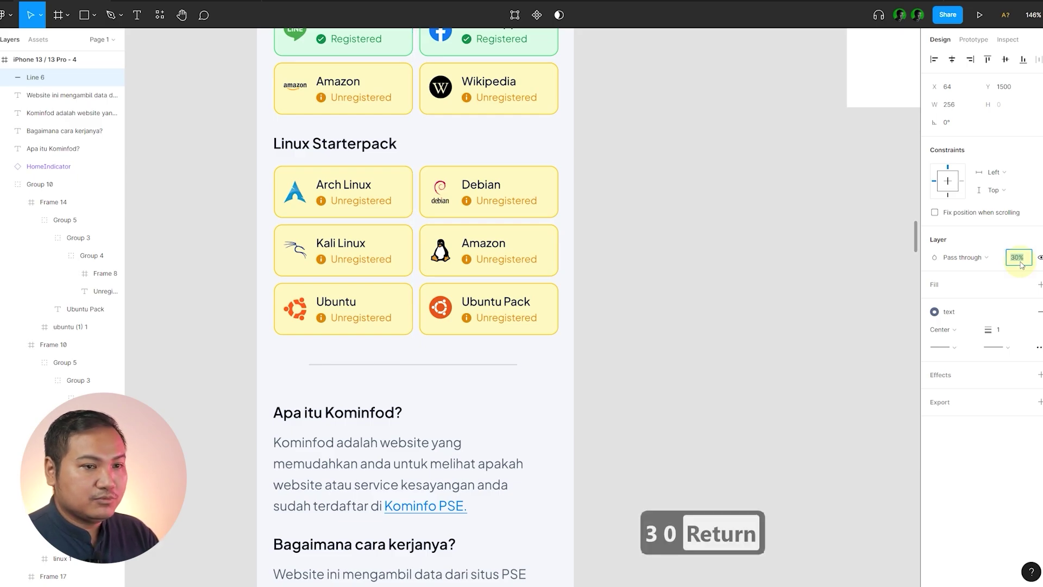
{"action": "type", "text": "20"}
{"action": "key", "text": "Return"}
- Align the divider line with the left edge of the Linux Starterpack group
{"action": "left_click", "coordinate": [380, 318], "text": "shift"}
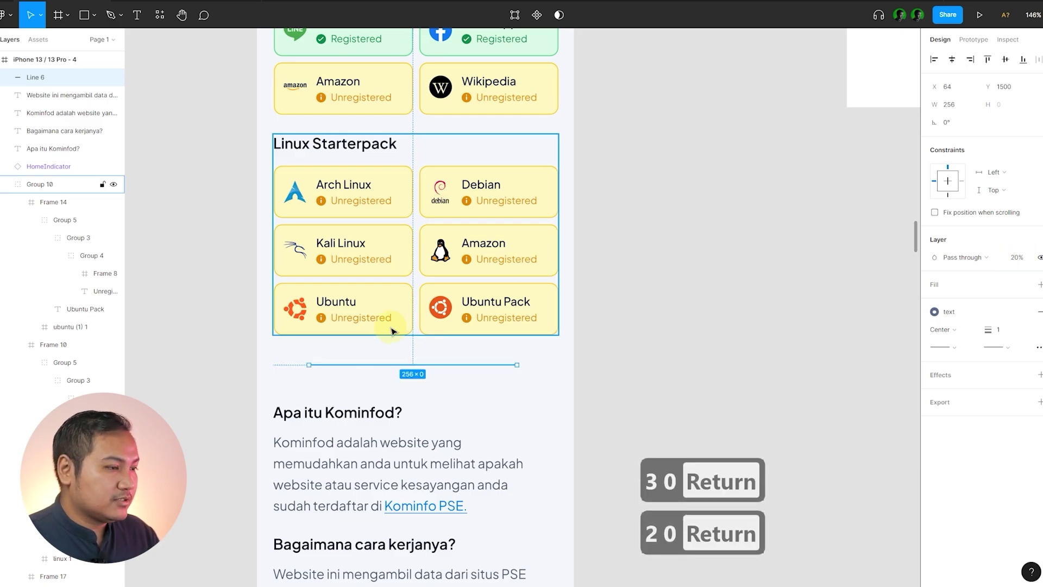
{"action": "key", "text": "alt+a"}
{"action": "left_click", "coordinate": [677, 315]}
- Set the vertical spacing between the Linux Starterpack group and the divider line to 32
{"action": "left_click", "coordinate": [458, 360]}
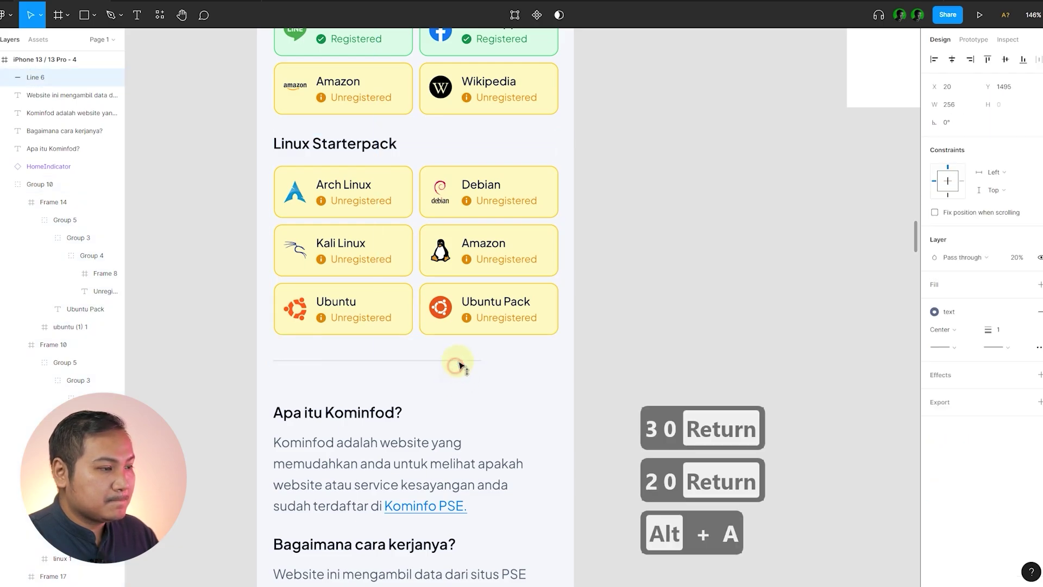
{"action": "left_click", "coordinate": [478, 326], "text": "shift"}
{"action": "left_click", "coordinate": [959, 144]}
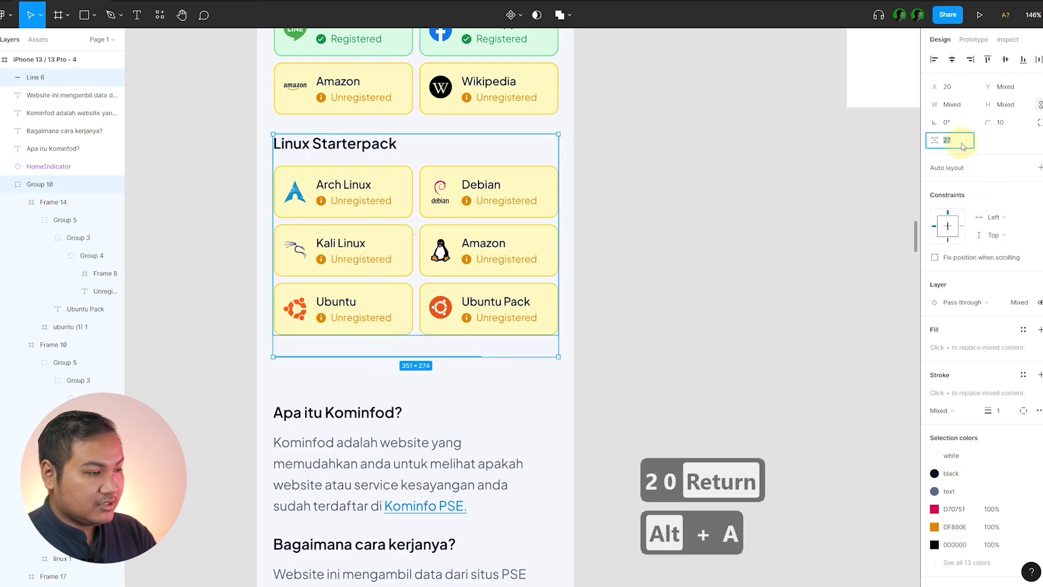
{"action": "type", "text": "32"}
{"action": "key", "text": "Return"}
{"action": "left_click", "coordinate": [706, 265]}
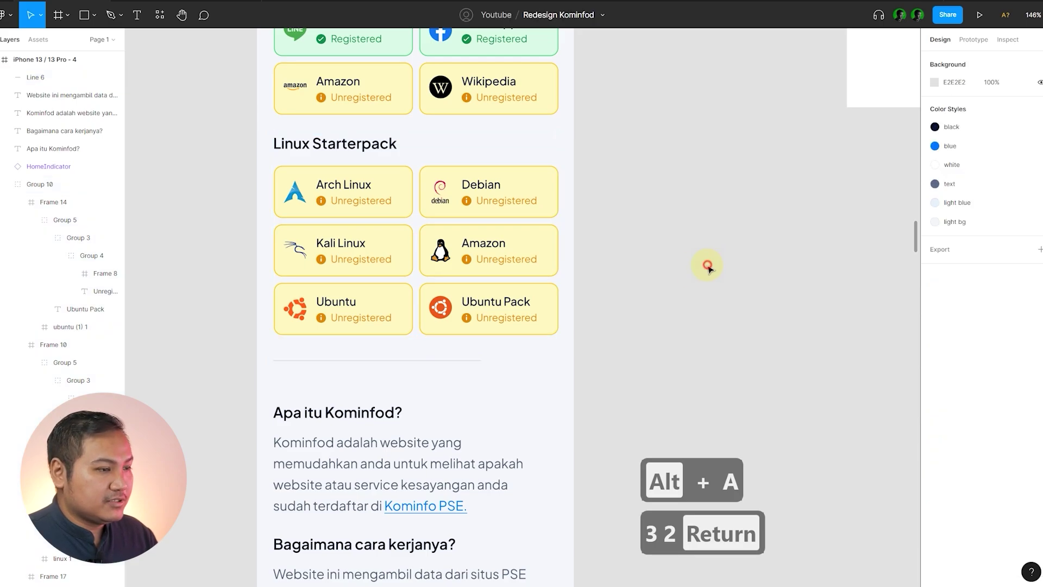
- Stretch the divider line to 351 px wide so it ends at the right edge of the card grid
{"action": "left_click", "coordinate": [473, 360]}
{"action": "left_click_drag", "start_coordinate": [479, 360], "coordinate": [558, 360]}
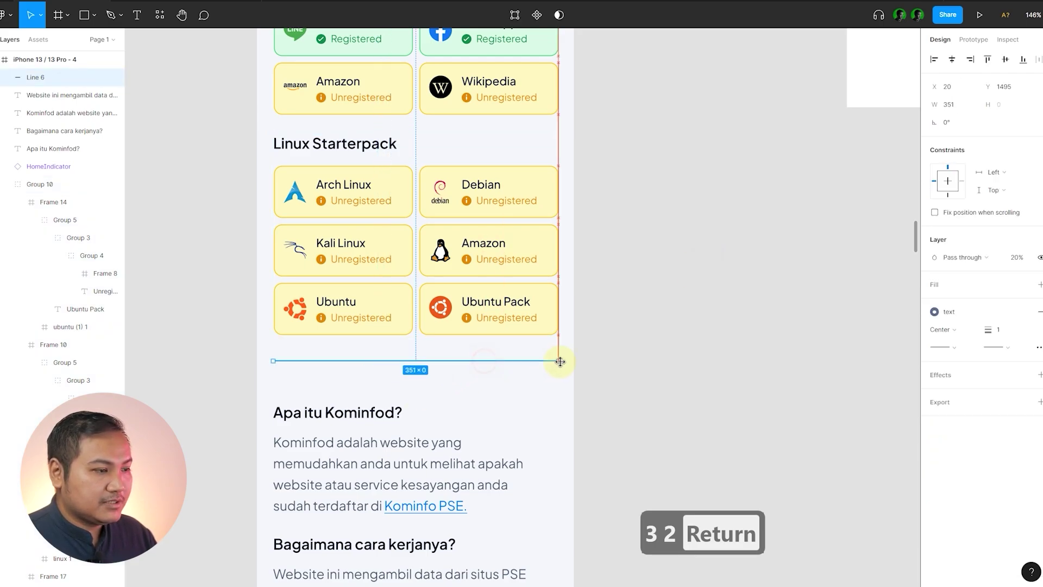
{"action": "left_click", "coordinate": [633, 364]}
- Move the "Apa itu Kominfod?" and "Bagaimana cara kerjanya?" text blocks up closer to the divider line
{"action": "scroll", "coordinate": [592, 364], "scroll_direction": "down", "scroll_amount": 5}
{"action": "scroll", "coordinate": [585, 434], "scroll_direction": "down", "scroll_amount": 1}
{"action": "left_click_drag", "start_coordinate": [577, 456], "coordinate": [449, 319]}
{"action": "scroll", "coordinate": [478, 347], "scroll_direction": "up", "scroll_amount": 4}
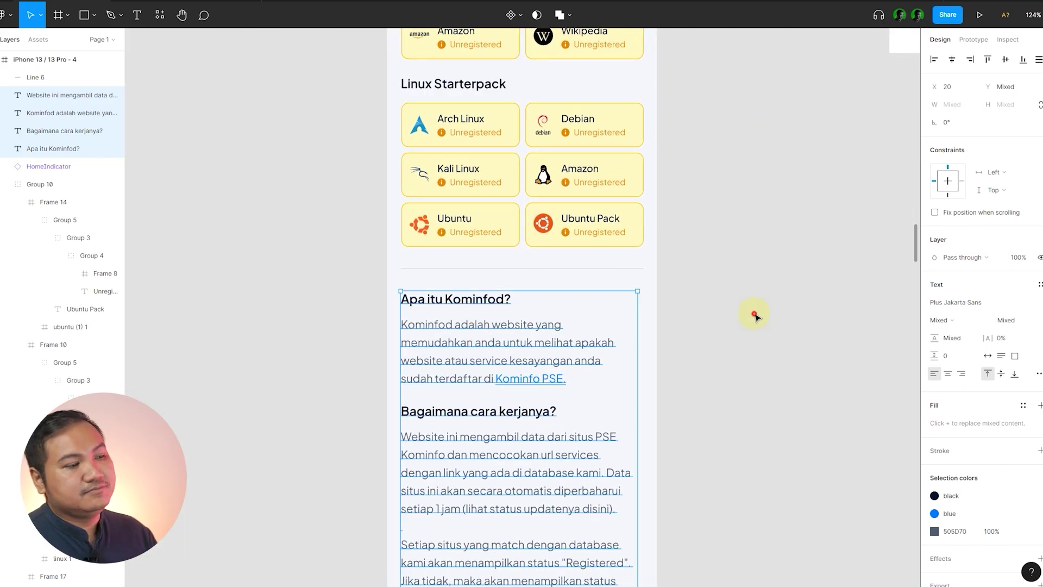
{"action": "left_click", "coordinate": [790, 352]}
{"action": "scroll", "coordinate": [734, 343], "scroll_direction": "up", "scroll_amount": 1}
{"action": "scroll", "coordinate": [701, 369], "scroll_direction": "down", "scroll_amount": 3}
{"action": "scroll", "coordinate": [699, 368], "scroll_direction": "up", "scroll_amount": 3}
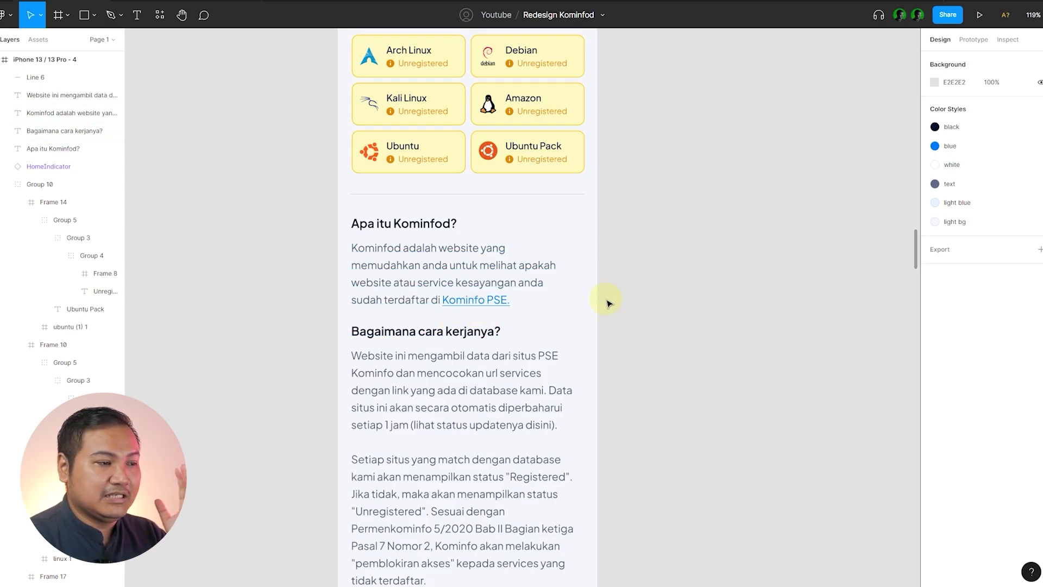
{"action": "scroll", "coordinate": [607, 356], "scroll_direction": "down", "scroll_amount": 2}
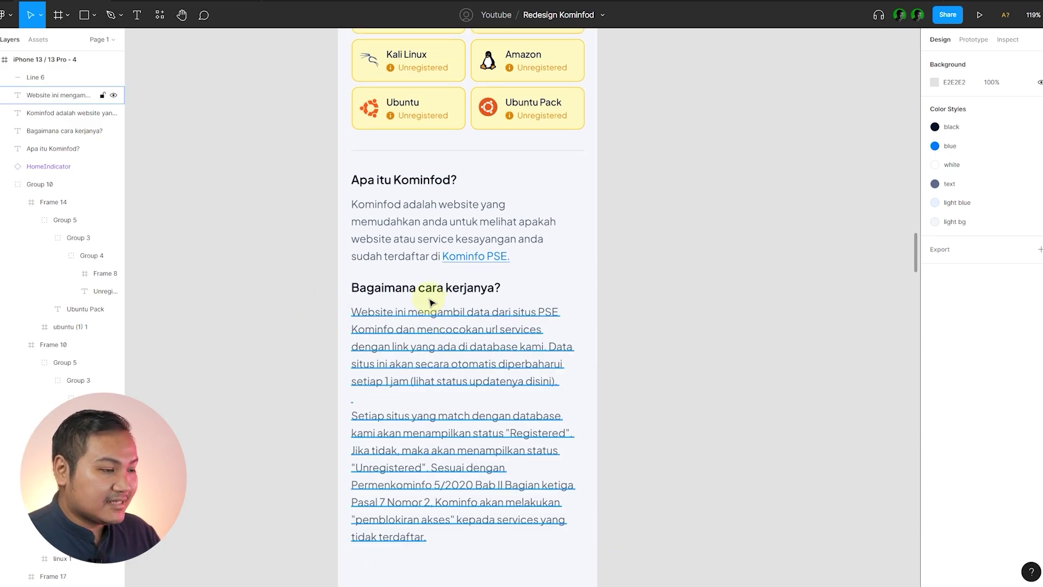
{"action": "left_click", "coordinate": [723, 347]}
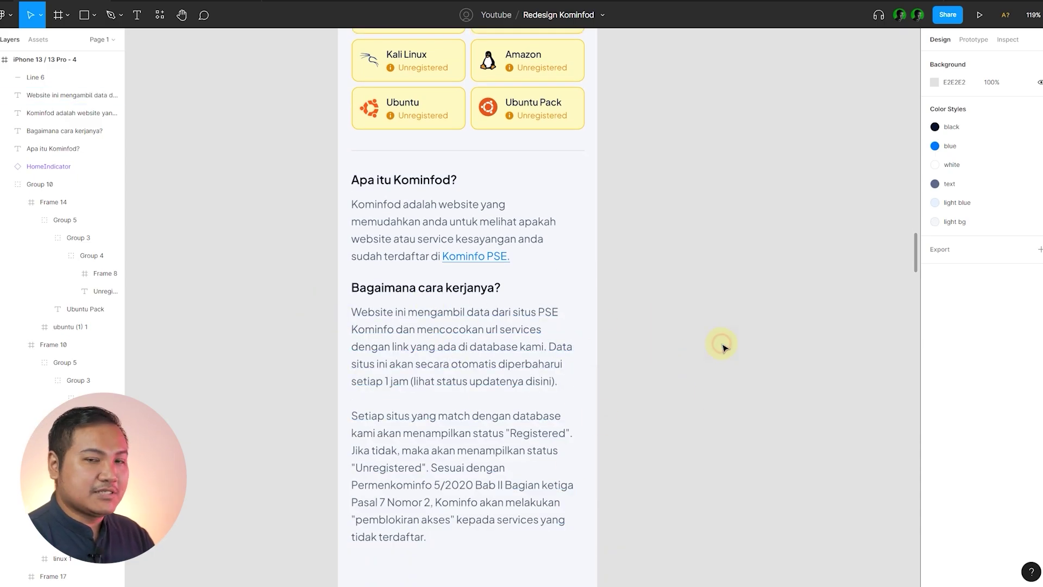
- Draw a frame of about 156 × 104 below the last paragraph and align it to the screen's left edge
{"action": "scroll", "coordinate": [723, 346], "scroll_direction": "down", "scroll_amount": 5, "text": "ctrl"}
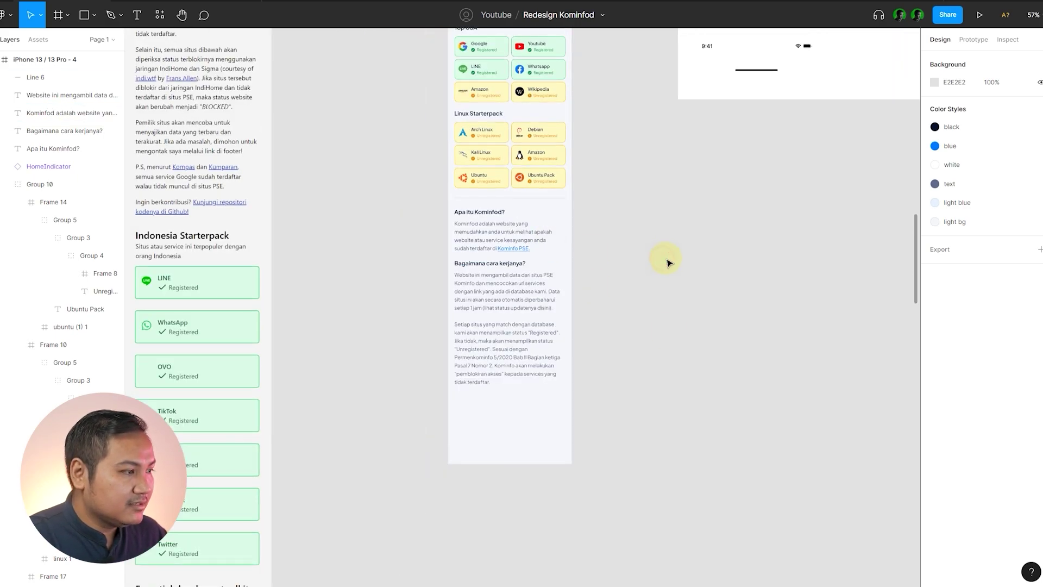
{"action": "left_click", "coordinate": [611, 280]}
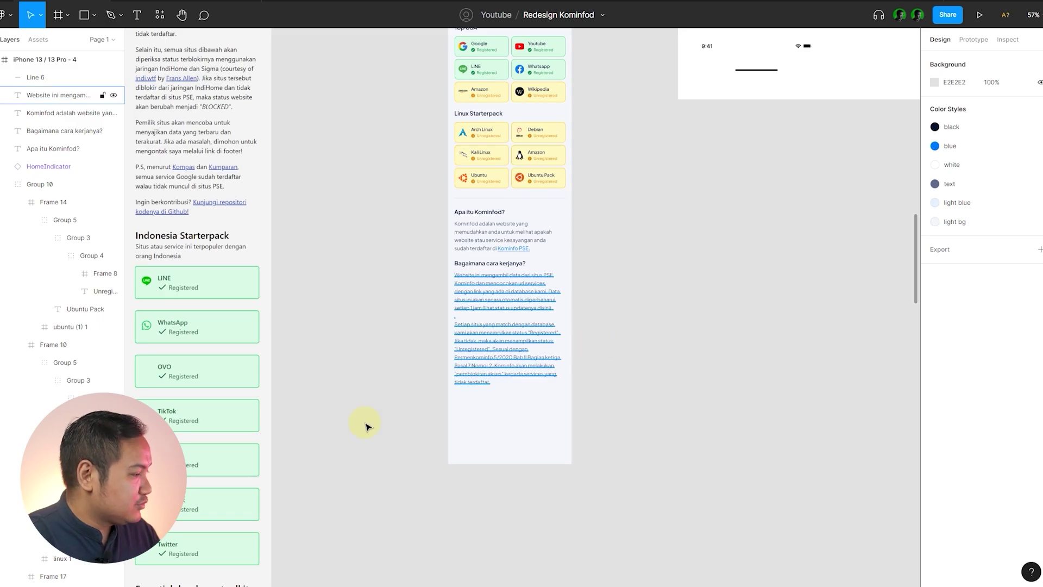
{"action": "left_click", "coordinate": [619, 385]}
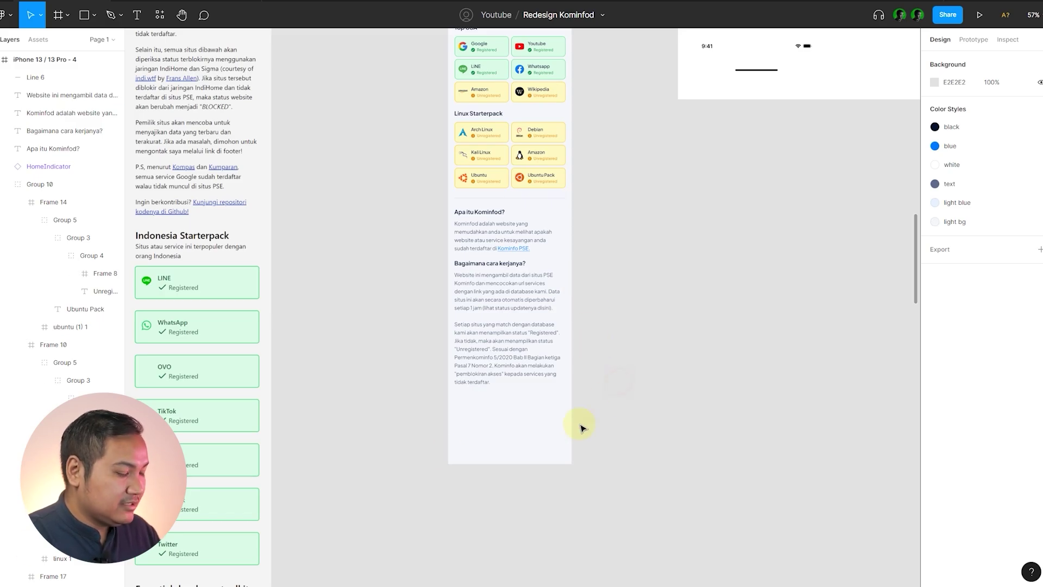
{"action": "key", "text": "f"}
{"action": "scroll", "coordinate": [554, 421], "scroll_direction": "up", "scroll_amount": 5, "text": "ctrl"}
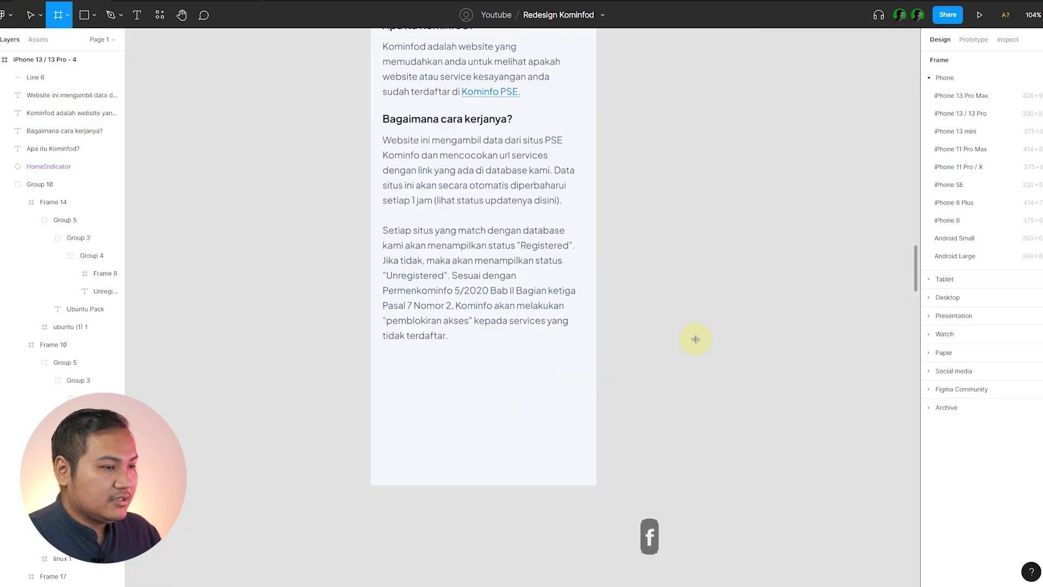
{"action": "key", "text": "f"}
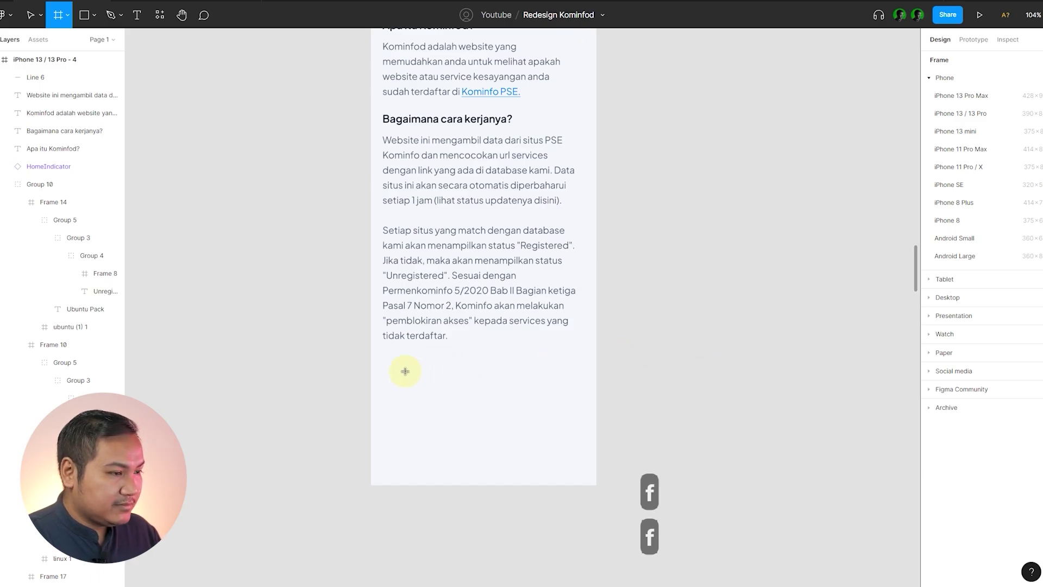
{"action": "left_click_drag", "start_coordinate": [404, 371], "coordinate": [477, 415]}
{"action": "key", "text": "alt+a"}
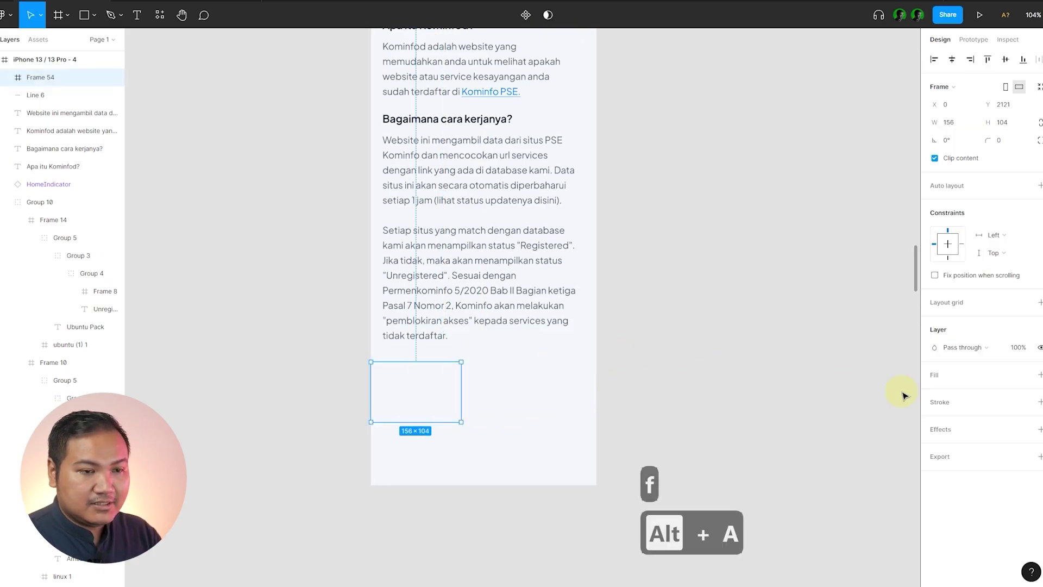
- Fill the new frame with E9EDF5, detached from the light bg style, and widen it to the full screen width of 390
{"action": "left_click", "coordinate": [1023, 374]}
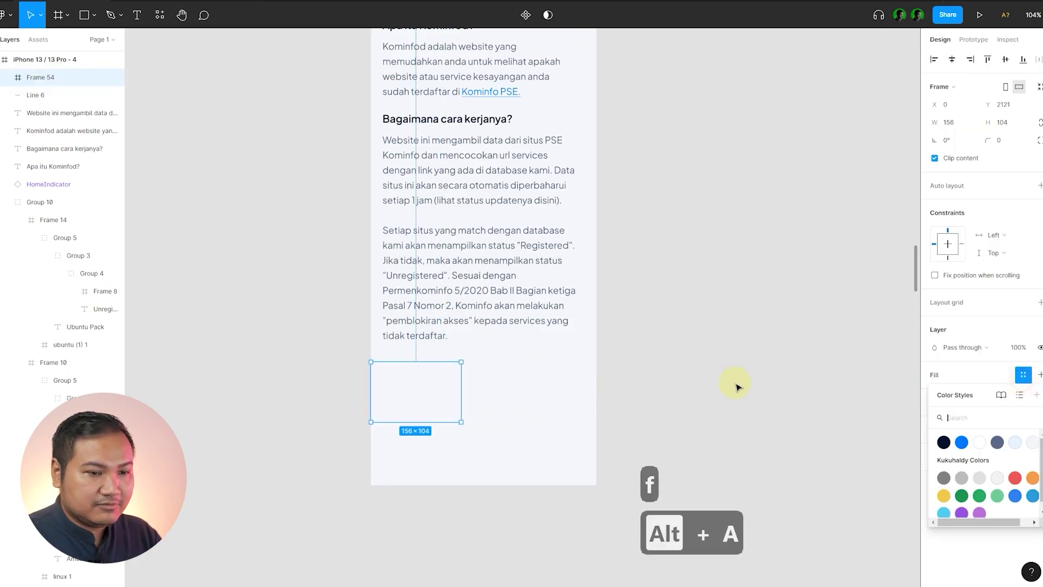
{"action": "left_click", "coordinate": [1028, 443]}
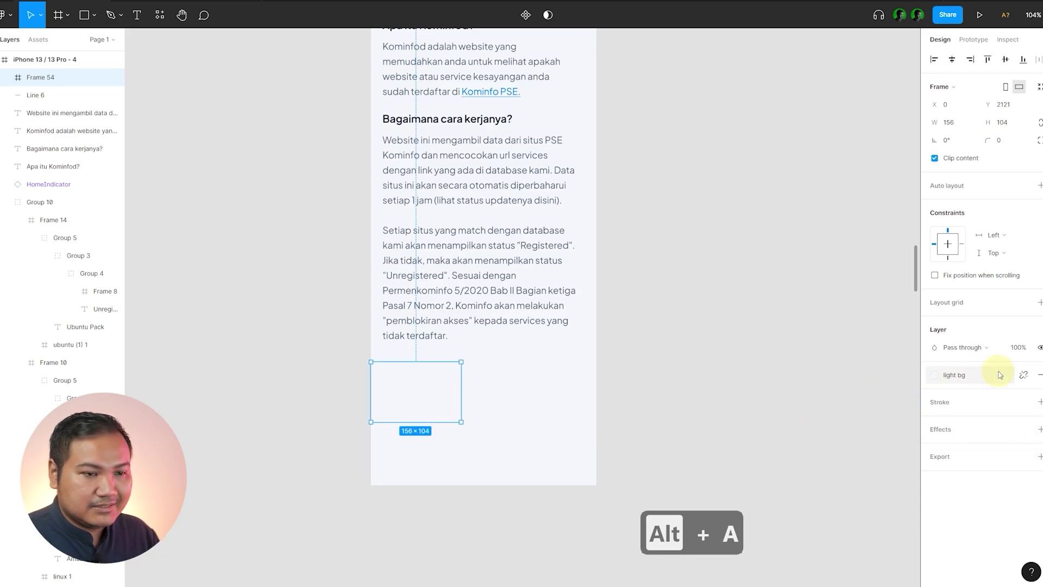
{"action": "left_click", "coordinate": [1019, 374]}
{"action": "left_click", "coordinate": [934, 392]}
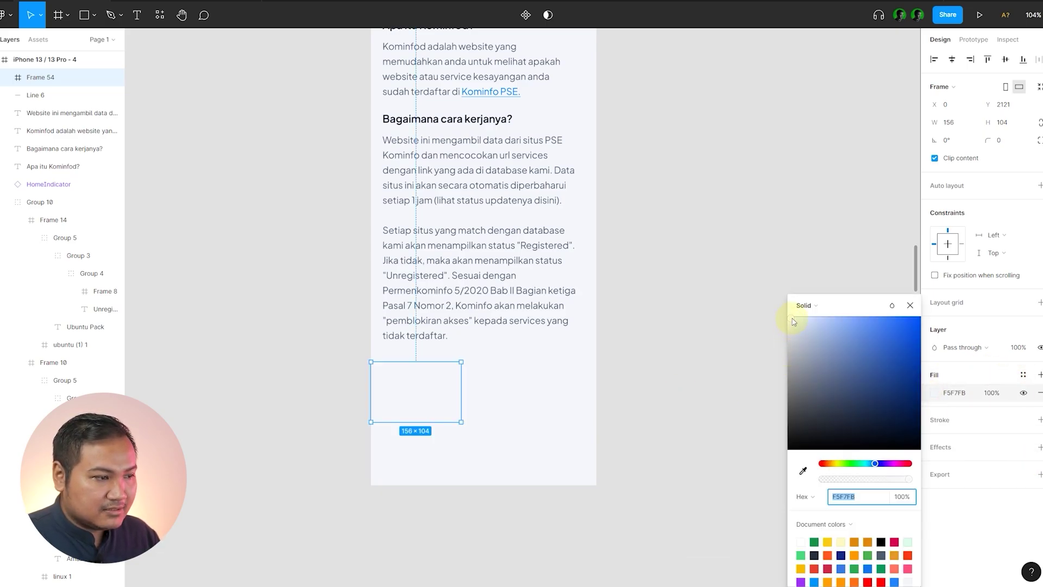
{"action": "left_click_drag", "start_coordinate": [791, 326], "coordinate": [794, 323]}
{"action": "left_click", "coordinate": [689, 337]}
{"action": "left_click_drag", "start_coordinate": [408, 389], "coordinate": [593, 392]}
{"action": "left_click", "coordinate": [671, 372]}
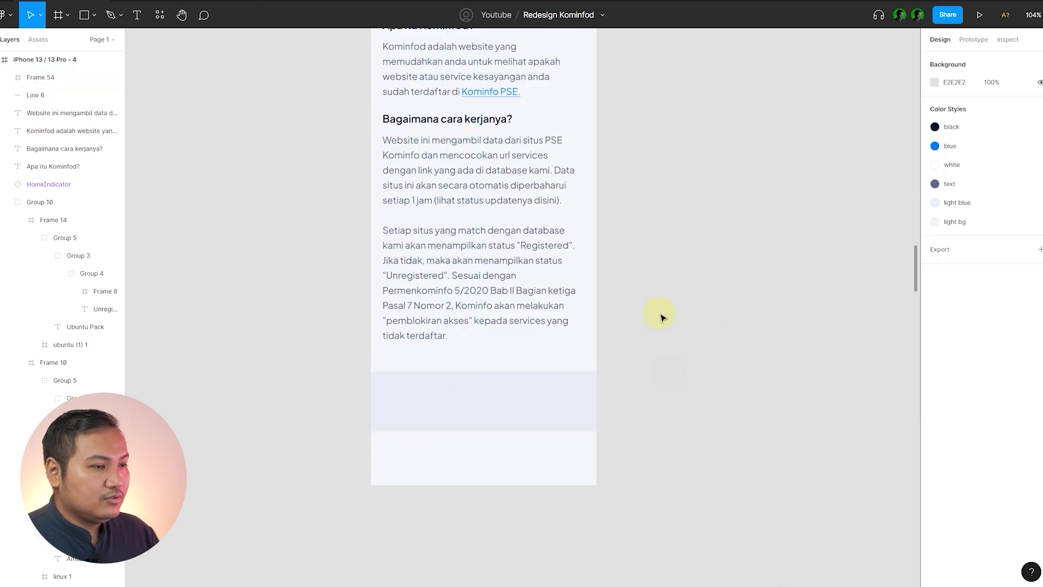
- Switch to the Kominfo'd website in the browser and copy the credit and contact text from its footer
{"action": "scroll", "coordinate": [659, 315], "scroll_direction": "down", "scroll_amount": 3}
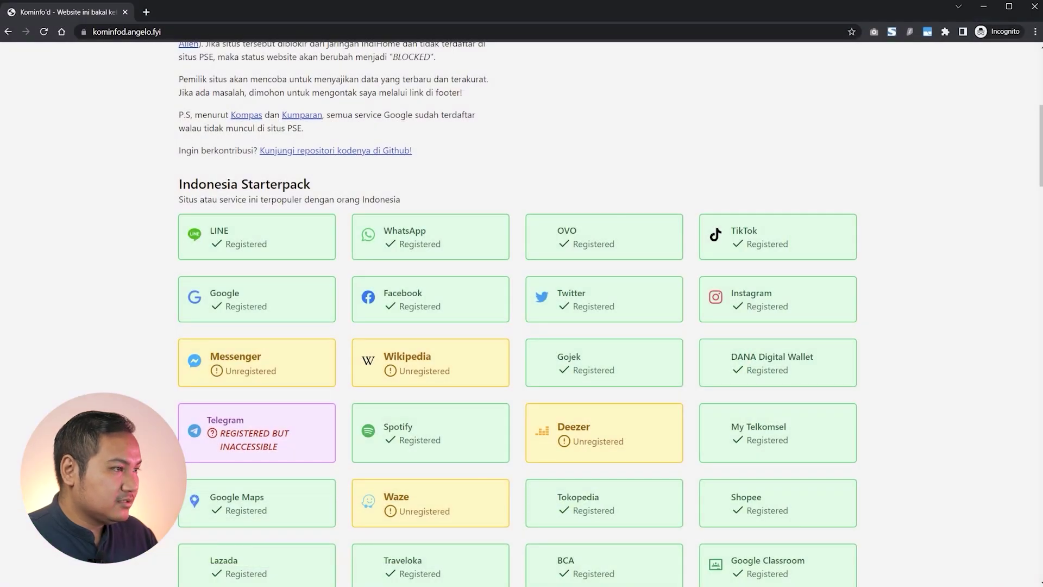
{"action": "scroll", "coordinate": [718, 249], "scroll_direction": "down", "scroll_amount": 20}
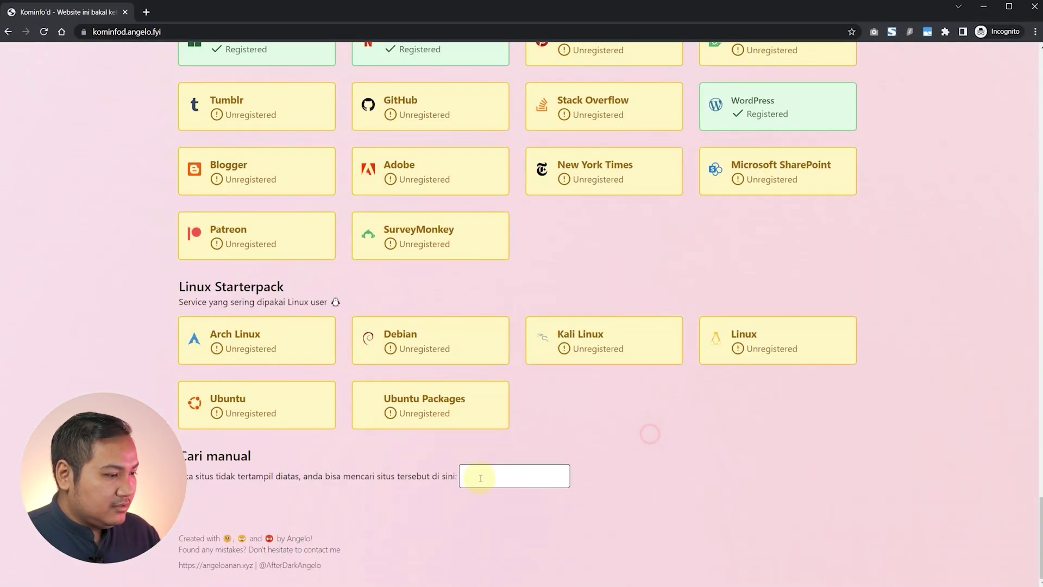
{"action": "left_click_drag", "start_coordinate": [173, 534], "coordinate": [373, 557]}
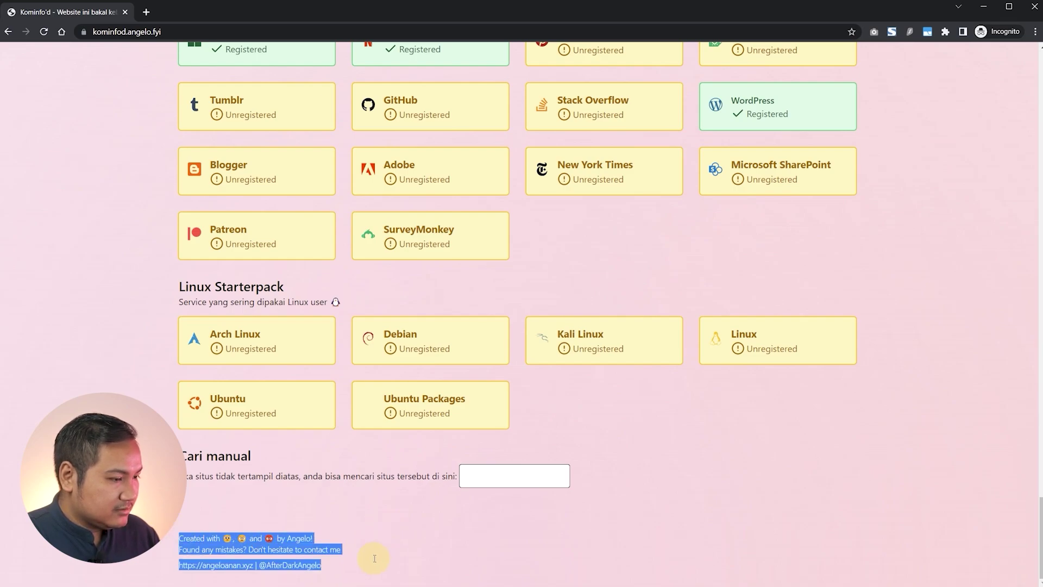
{"action": "key", "text": "ctrl+c"}
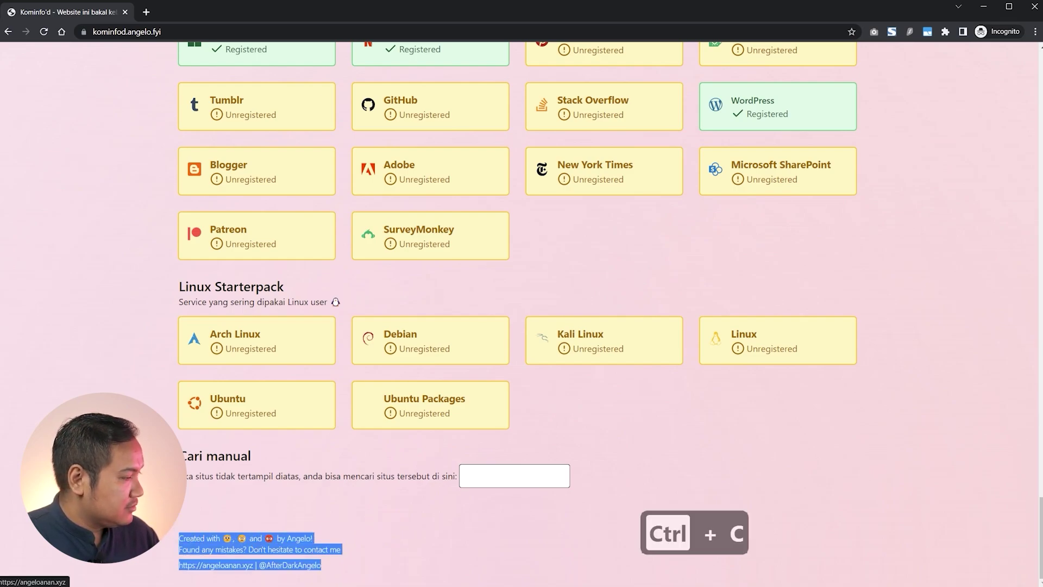
- Switch back to Figma and paste the copied footer text over a duplicate of the body paragraph placed beside the screen
{"action": "key", "text": "alt+Tab"}
{"action": "scroll", "coordinate": [606, 317], "scroll_direction": "up", "scroll_amount": 1}
{"action": "left_click", "coordinate": [533, 282]}
{"action": "left_click_drag", "start_coordinate": [458, 191], "coordinate": [743, 344]}
{"action": "double_click", "coordinate": [742, 341]}
{"action": "key", "text": "ctrl+v"}
{"action": "key", "text": "Escape"}
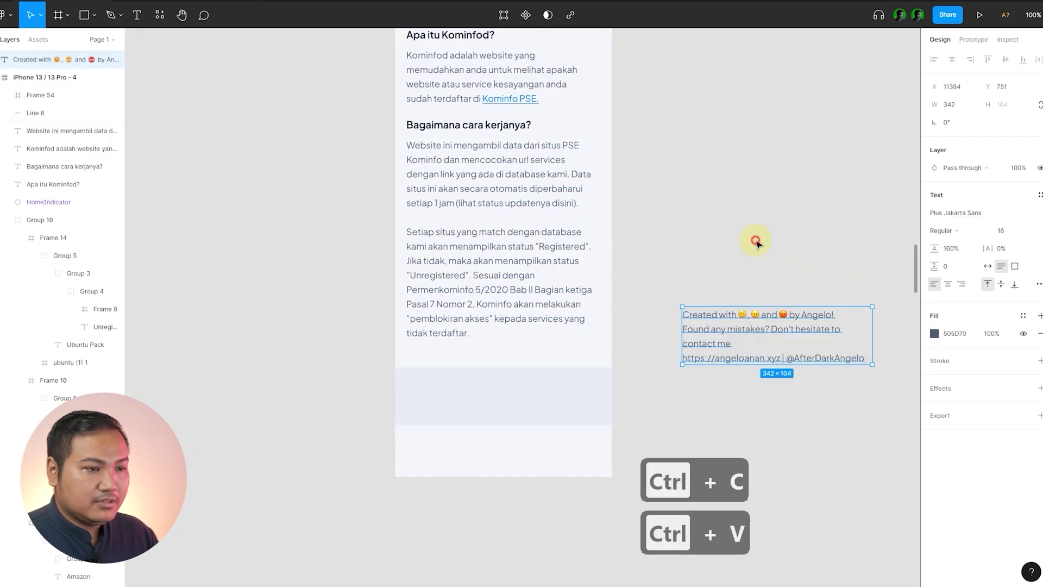
- Set the footer text's font size to 14 and move the text into the new footer frame
{"action": "left_click", "coordinate": [1014, 234]}
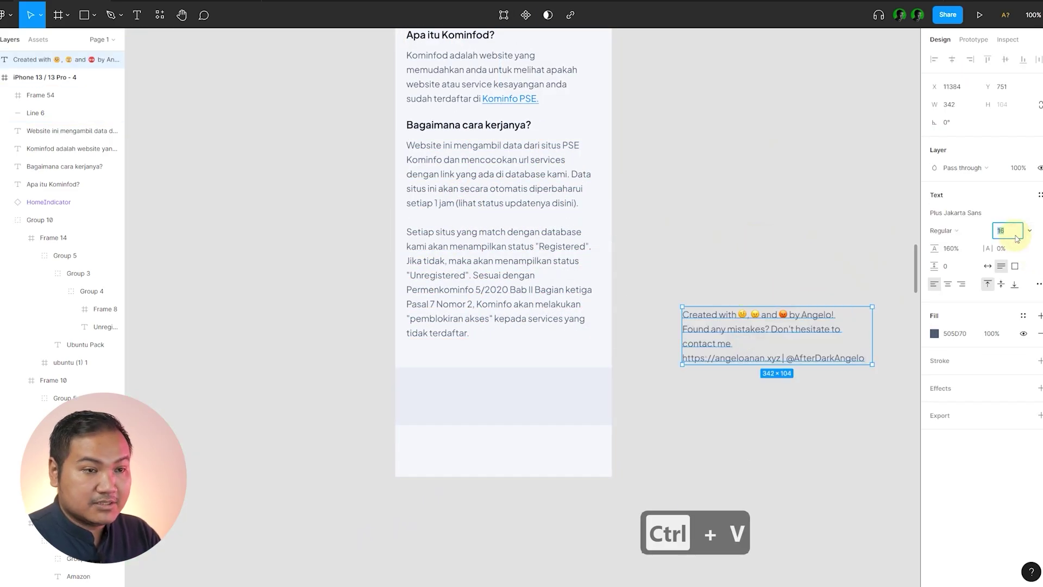
{"action": "type", "text": "14"}
{"action": "key", "text": "Return"}
{"action": "left_click", "coordinate": [759, 347]}
{"action": "left_click_drag", "start_coordinate": [759, 347], "coordinate": [500, 391]}
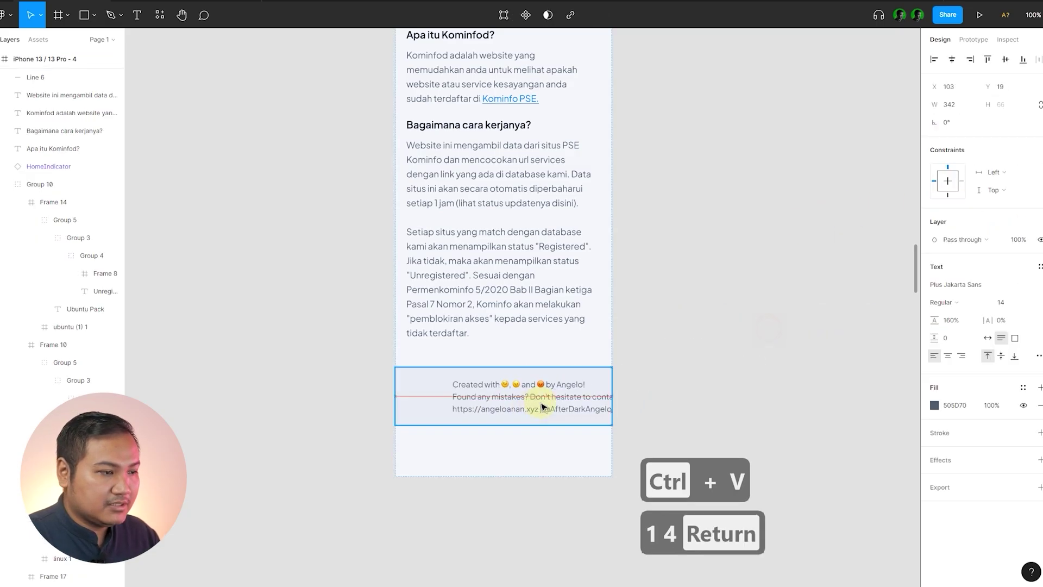
- Align the footer text with the paragraphs' left margin, at X 20 inside the footer frame
{"action": "scroll", "coordinate": [500, 392], "scroll_direction": "up", "scroll_amount": 5}
{"action": "left_click", "coordinate": [338, 262], "text": "shift"}
{"action": "key", "text": "alt+a"}
{"action": "left_click", "coordinate": [257, 306]}
- Set the footer frame's height to 100 and centre its text vertically
{"action": "left_click", "coordinate": [503, 400]}
{"action": "key", "text": "ctrl+alt+g"}
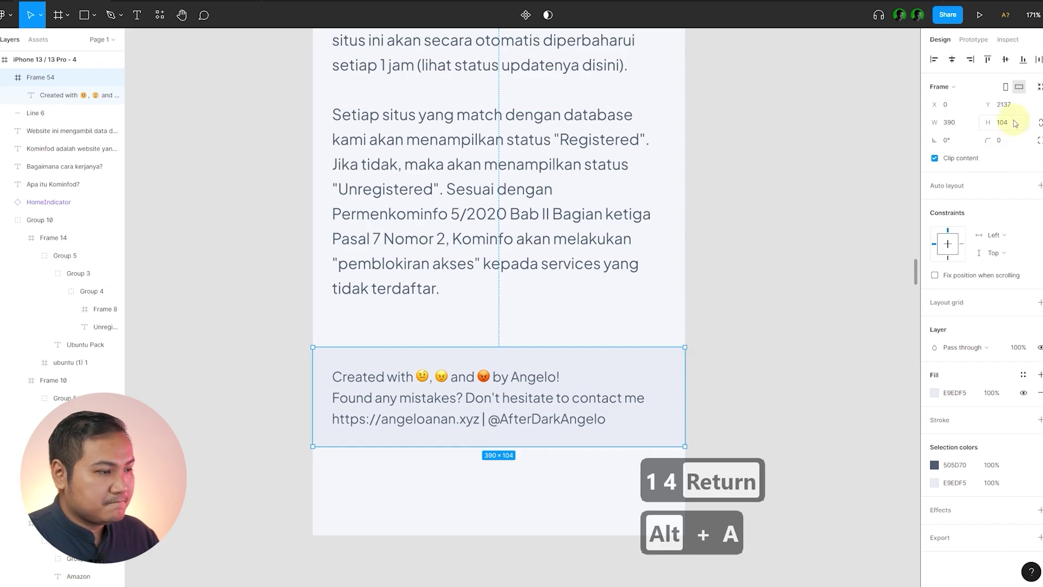
{"action": "left_click", "coordinate": [1014, 123]}
{"action": "type", "text": "100"}
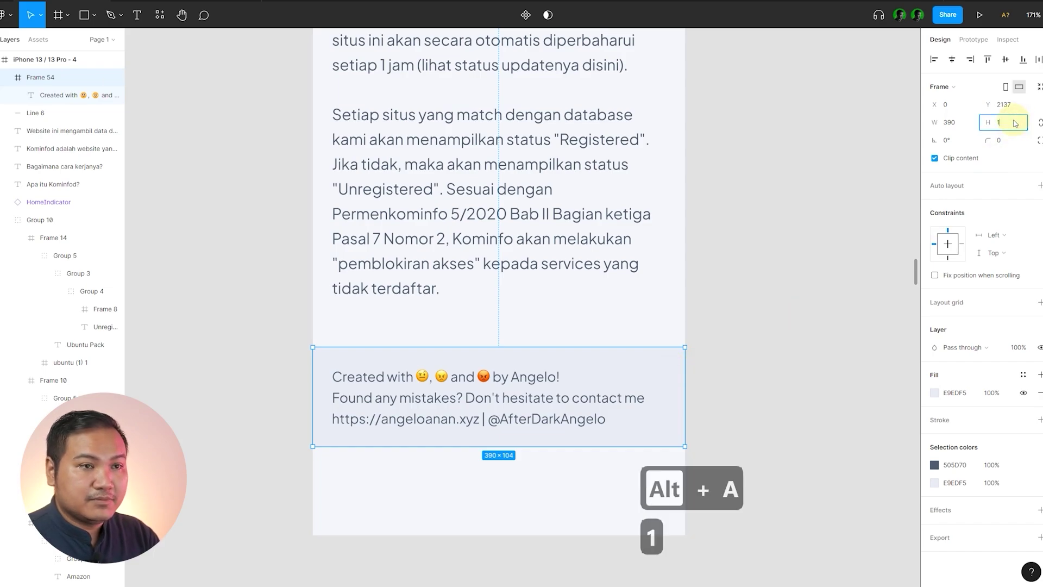
{"action": "key", "text": "Return"}
{"action": "left_click", "coordinate": [815, 321]}
{"action": "left_click", "coordinate": [596, 384]}
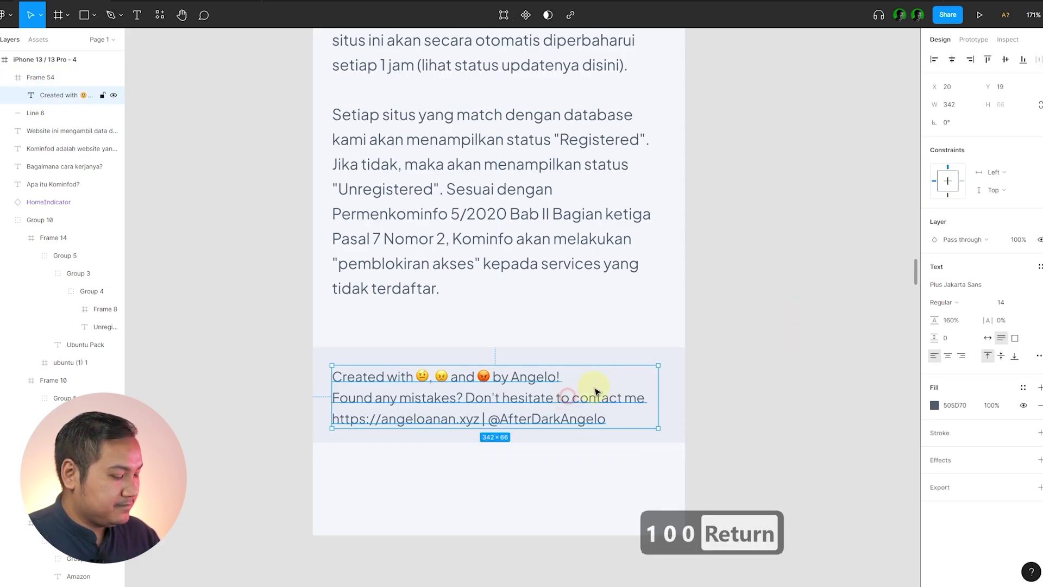
{"action": "key", "text": "alt+v"}
- Shorten the iPhone 13 / 13 Pro - 4 screen frame to a height of 2237 so it ends at the footer's lower edge
{"action": "left_click", "coordinate": [714, 301]}
{"action": "left_click", "coordinate": [633, 310]}
{"action": "left_click_drag", "start_coordinate": [557, 535], "coordinate": [587, 439]}
{"action": "left_click", "coordinate": [426, 484]}
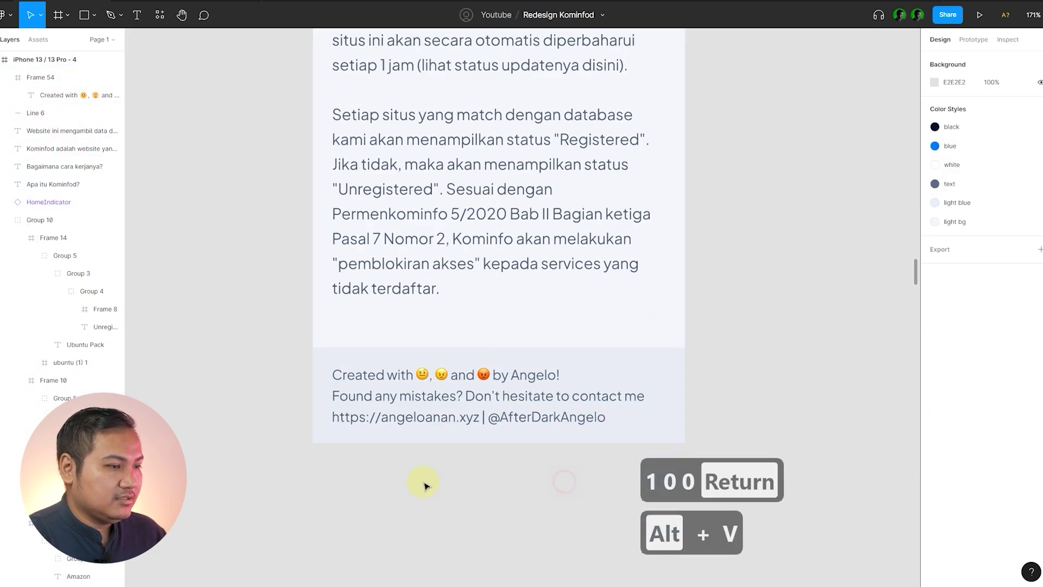
- Review the whole redesigned screen, from header to footer, beside the original site, the home wireframe and the style guide
{"action": "scroll", "coordinate": [426, 484], "scroll_direction": "down", "scroll_amount": 5}
{"action": "scroll", "coordinate": [612, 419], "scroll_direction": "down", "scroll_amount": 4}
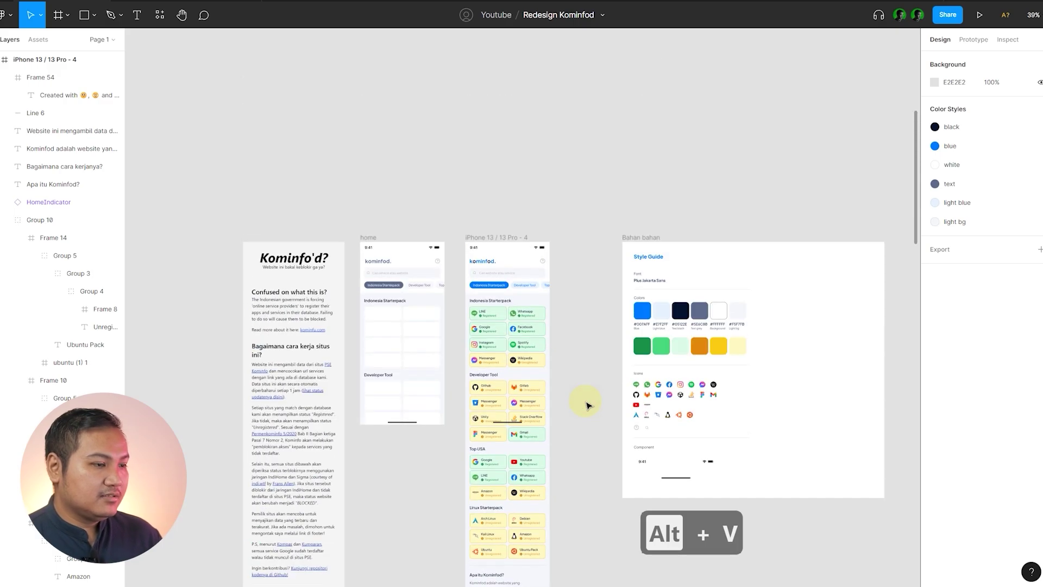
{"action": "scroll", "coordinate": [587, 401], "scroll_direction": "down", "scroll_amount": 4}
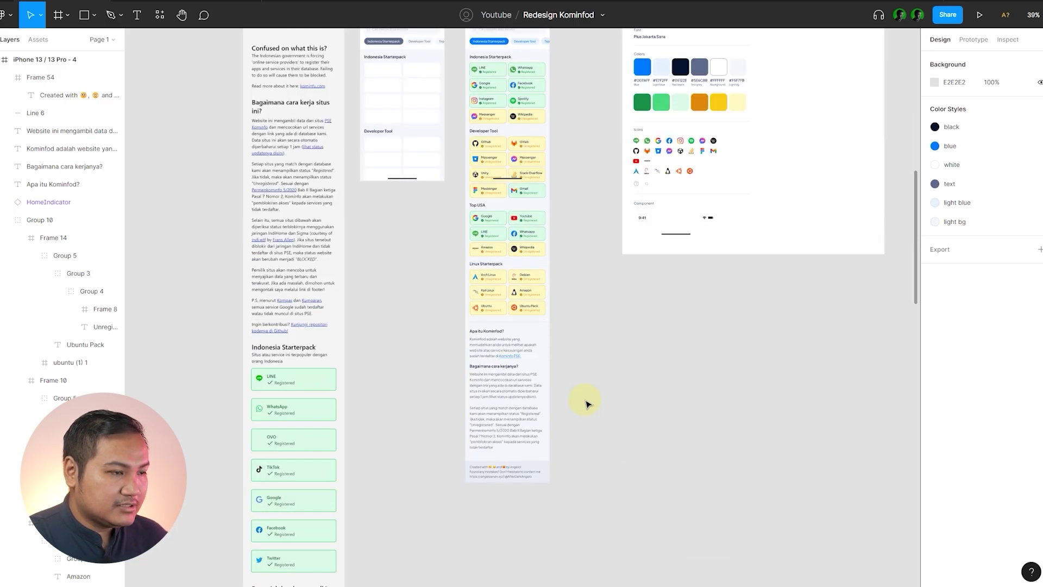
{"action": "scroll", "coordinate": [422, 353], "scroll_direction": "up", "scroll_amount": 5}
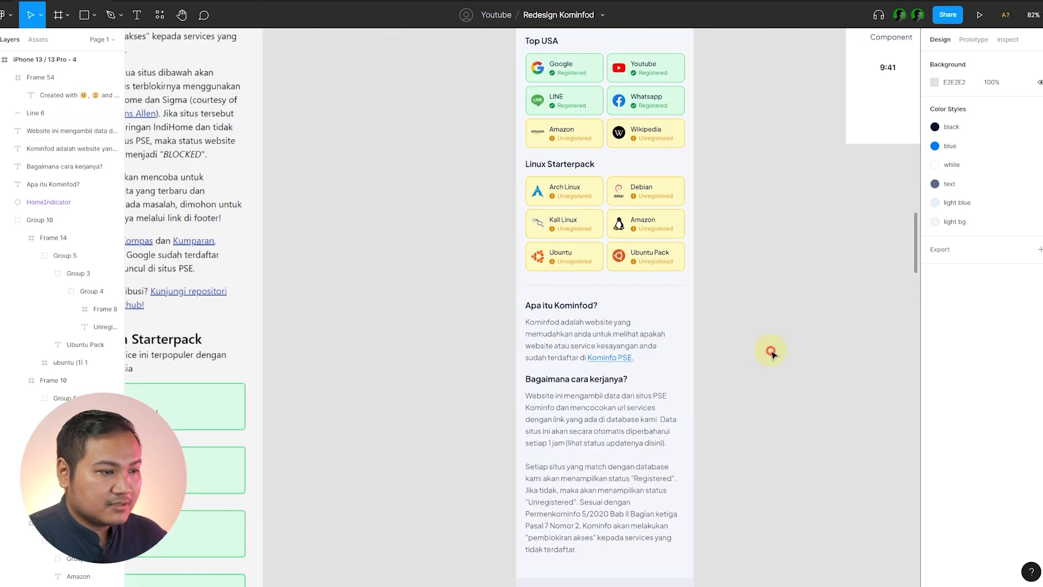
{"action": "scroll", "coordinate": [326, 458], "scroll_direction": "down", "scroll_amount": 2}
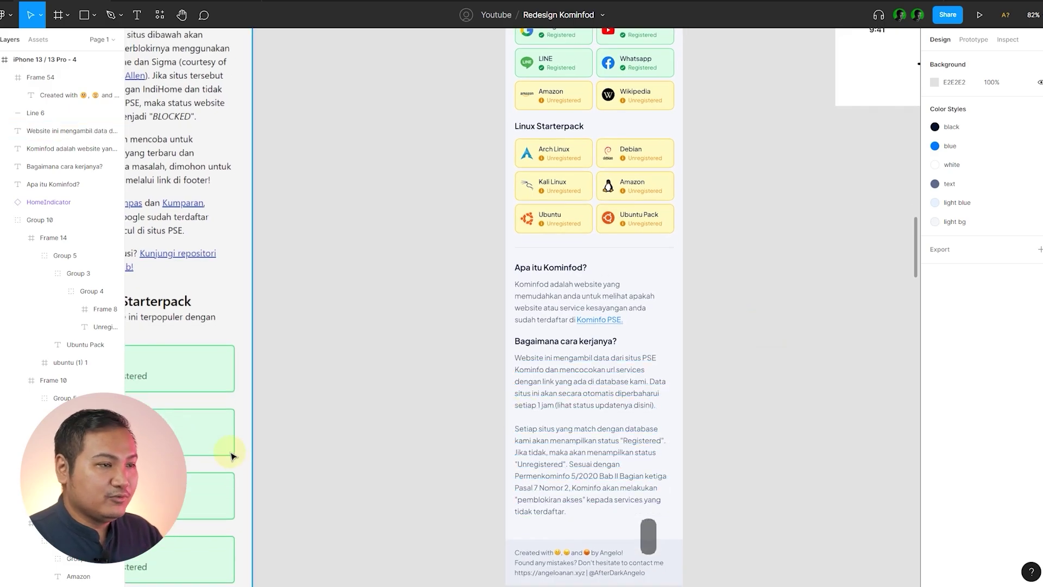
{"action": "scroll", "coordinate": [326, 402], "scroll_direction": "down", "scroll_amount": 2}
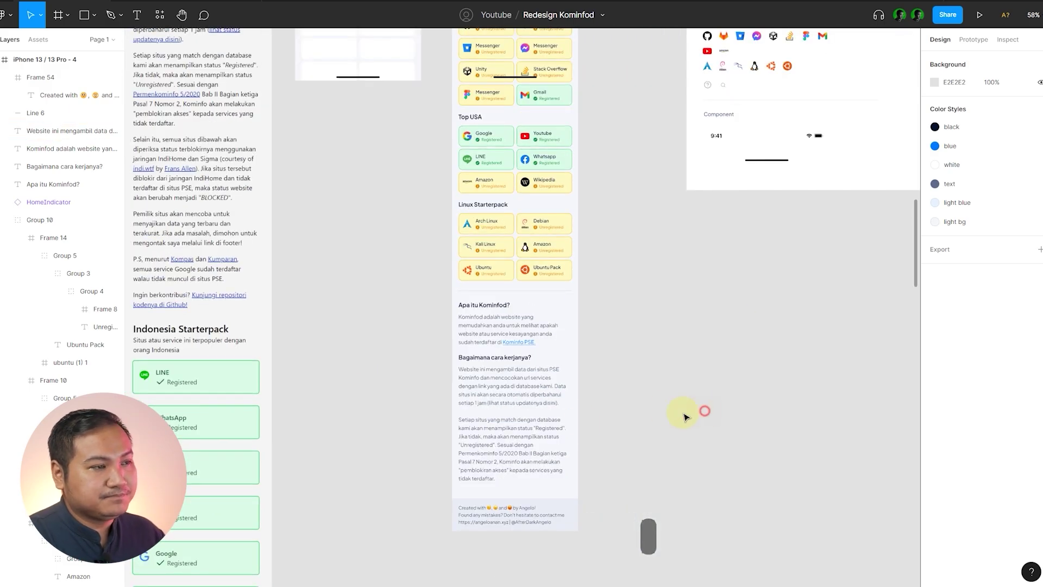
{"action": "scroll", "coordinate": [629, 363], "scroll_direction": "up", "scroll_amount": 5}
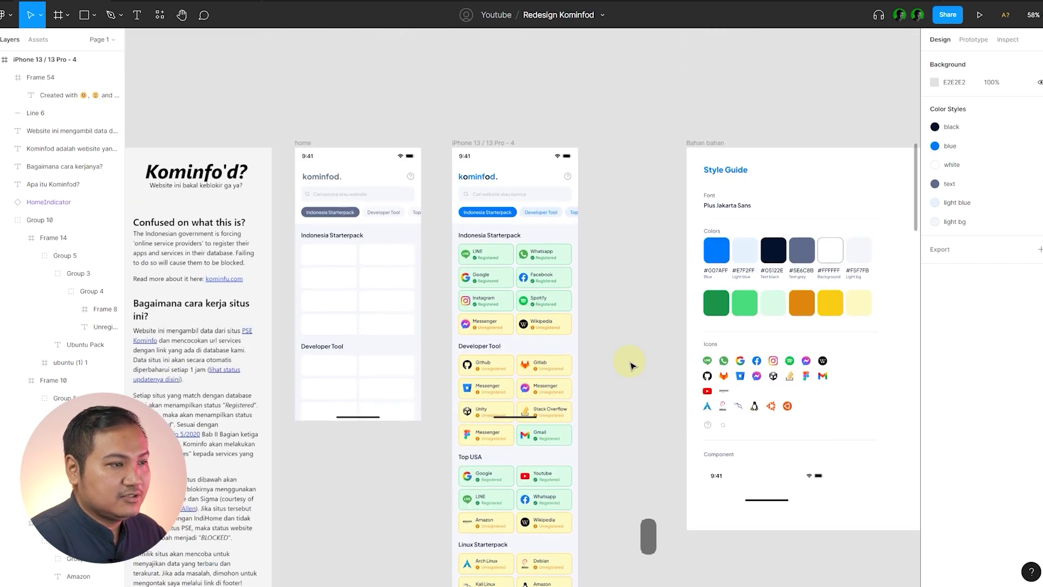
{"action": "left_click_drag", "start_coordinate": [634, 359], "coordinate": [611, 349]}
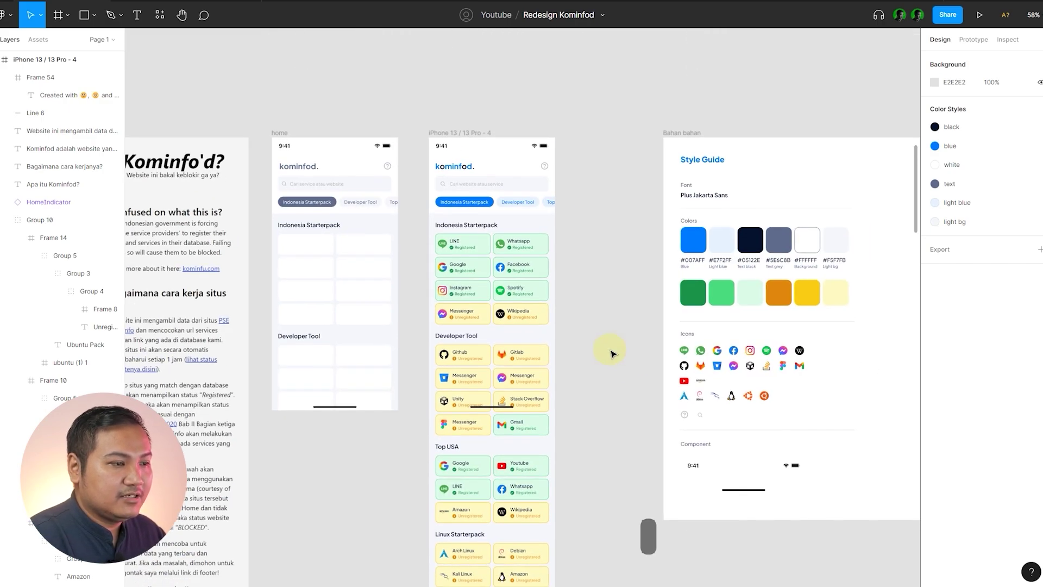
- Present the iPhone 13 / 13 Pro - 4 screen as a prototype and examine it from header to footer
{"action": "left_click", "coordinate": [477, 132]}
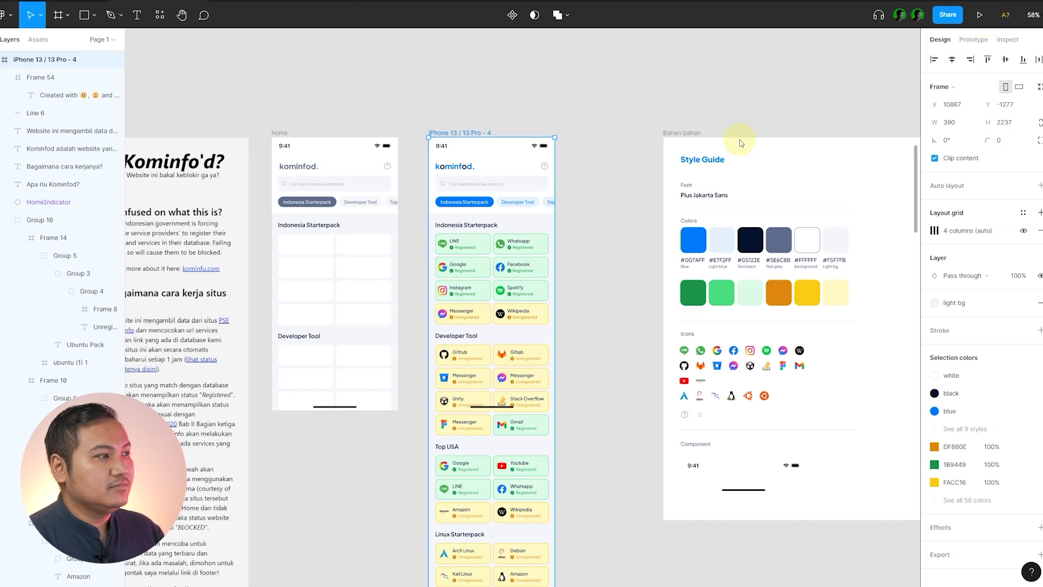
{"action": "key", "text": "ctrl+alt+Return"}
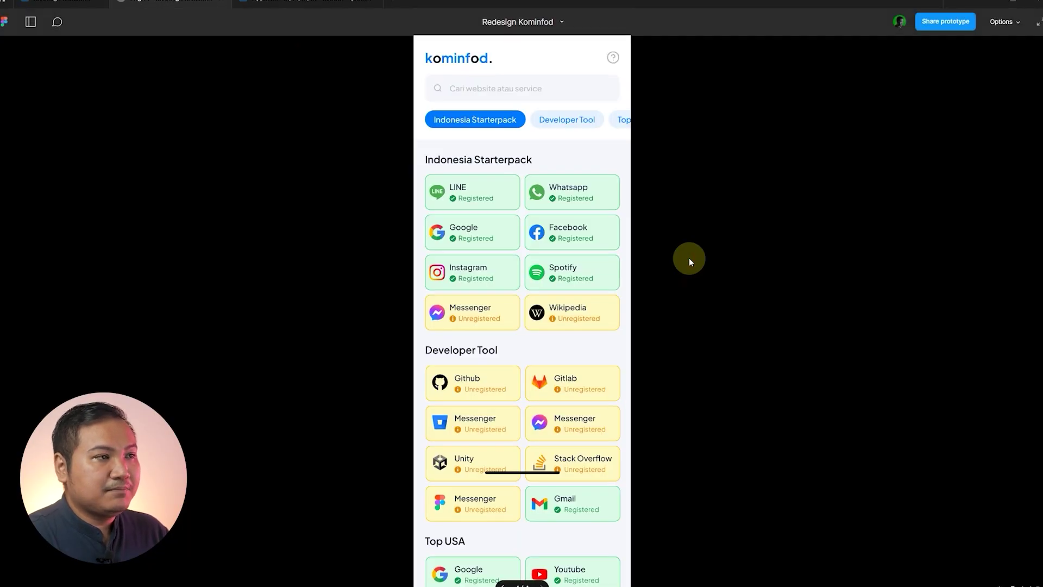
{"action": "scroll", "coordinate": [594, 225], "scroll_direction": "down", "scroll_amount": 5}
{"action": "scroll", "coordinate": [598, 225], "scroll_direction": "up", "scroll_amount": 1}
{"action": "scroll", "coordinate": [600, 230], "scroll_direction": "down", "scroll_amount": 8}
{"action": "scroll", "coordinate": [600, 230], "scroll_direction": "down", "scroll_amount": 1}
{"action": "scroll", "coordinate": [598, 225], "scroll_direction": "up", "scroll_amount": 10}
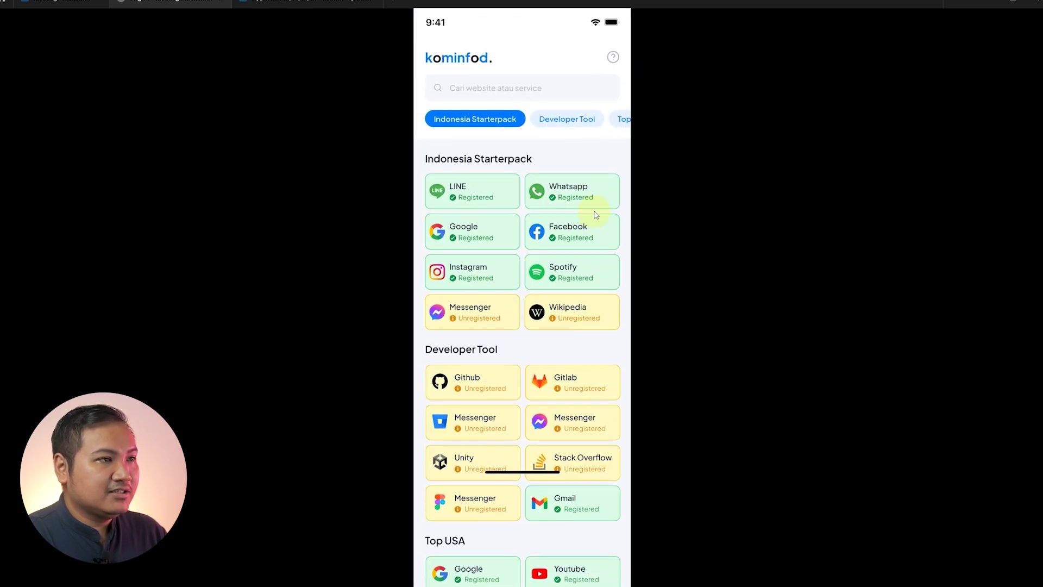
{"action": "scroll", "coordinate": [548, 109], "scroll_direction": "down", "scroll_amount": 3}
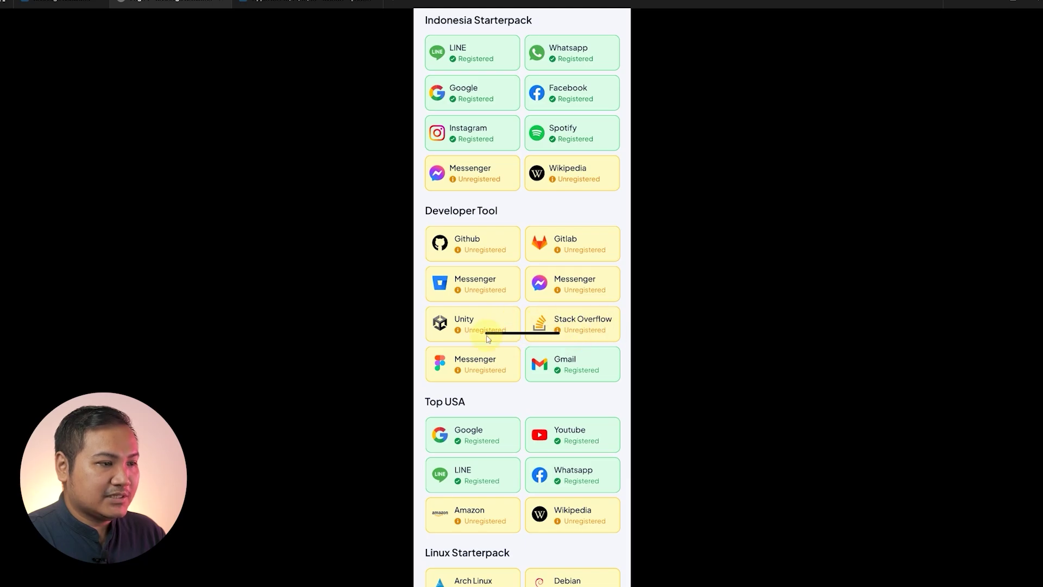
{"action": "scroll", "coordinate": [488, 338], "scroll_direction": "down", "scroll_amount": 10}
{"action": "scroll", "coordinate": [577, 318], "scroll_direction": "up", "scroll_amount": 10}
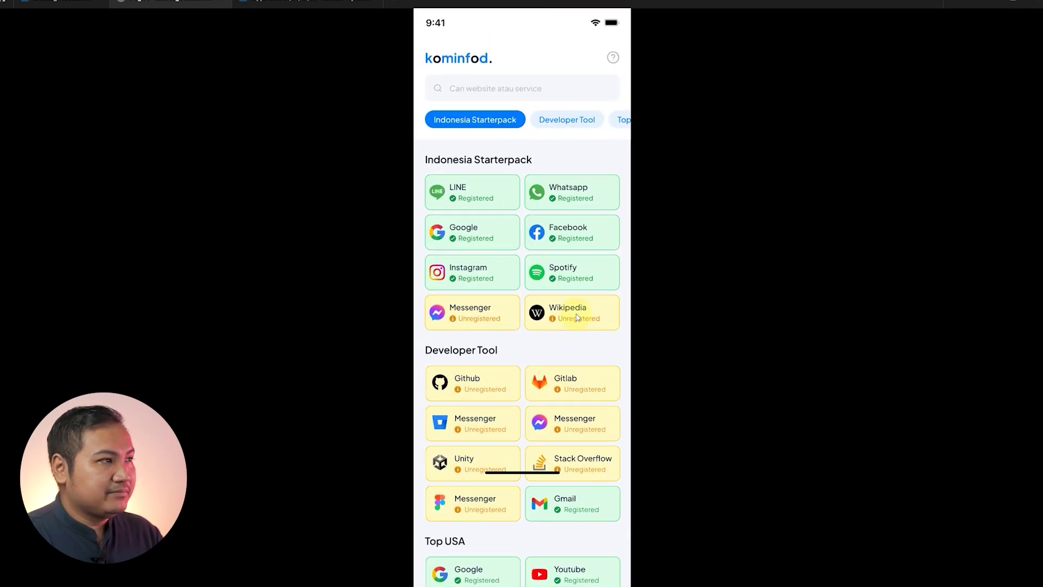
- Return to the Redesign Kominfod design file and view the redesigned screen on the canvas
{"action": "left_click", "coordinate": [46, 7]}
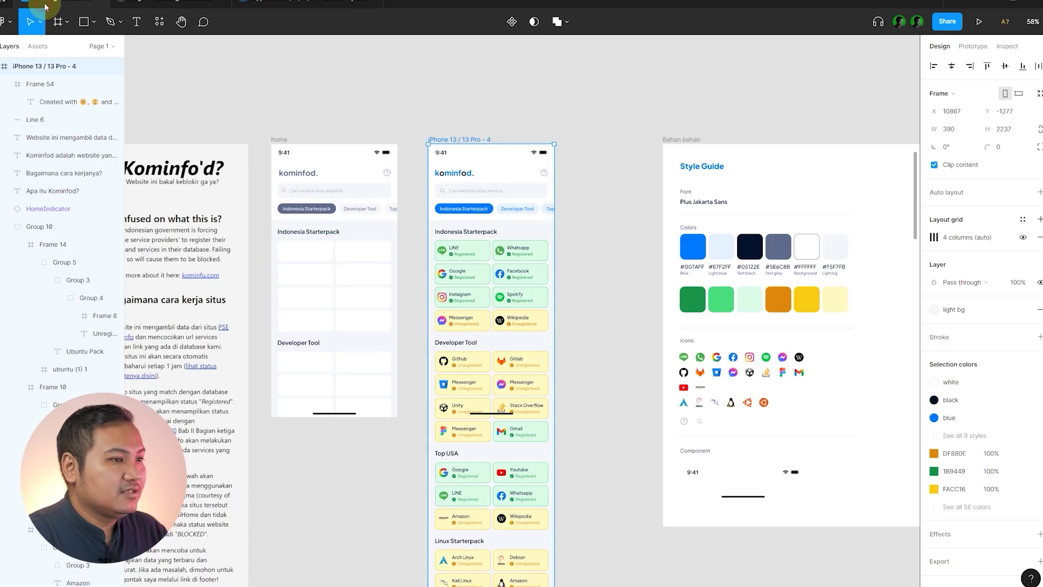
{"action": "left_click", "coordinate": [601, 207]}
{"action": "scroll", "coordinate": [598, 191], "scroll_direction": "down", "scroll_amount": 3}
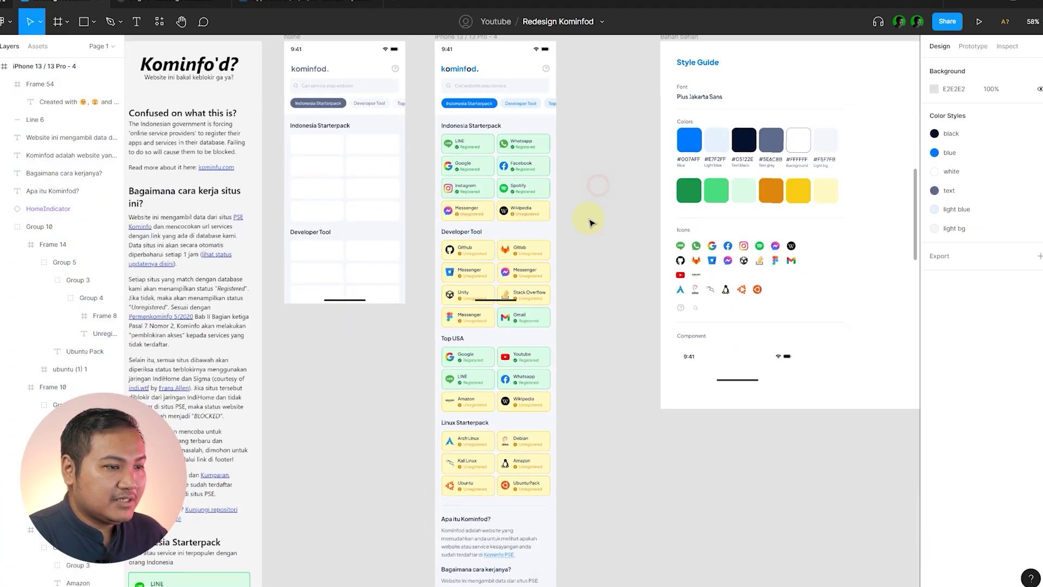
- Shorten the iPhone 13 / 13 Pro - 4 frame to a height of 844 so it ends level with the home frame
{"action": "scroll", "coordinate": [591, 222], "scroll_direction": "down", "scroll_amount": 3}
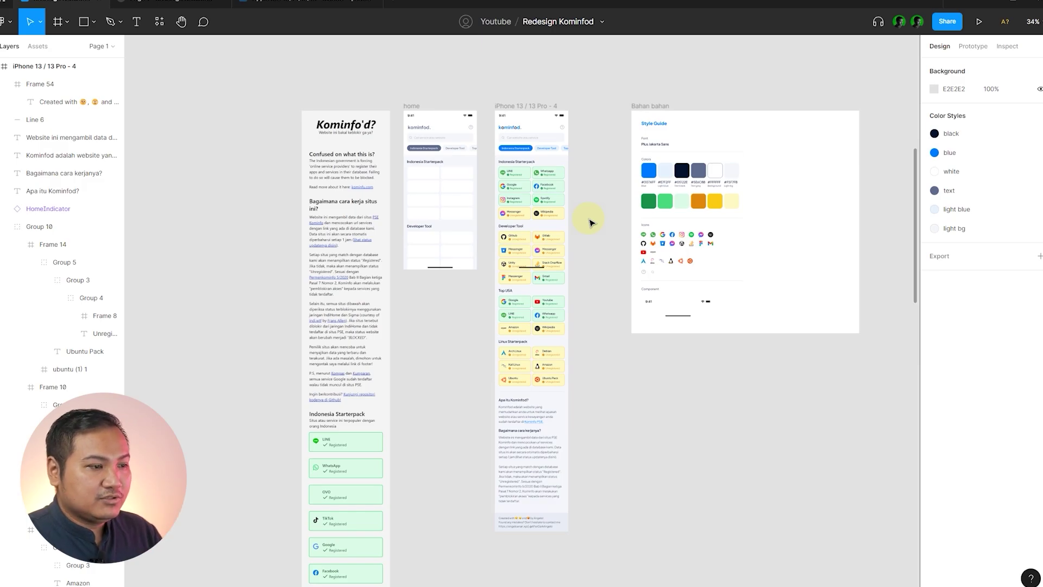
{"action": "left_click", "coordinate": [505, 105]}
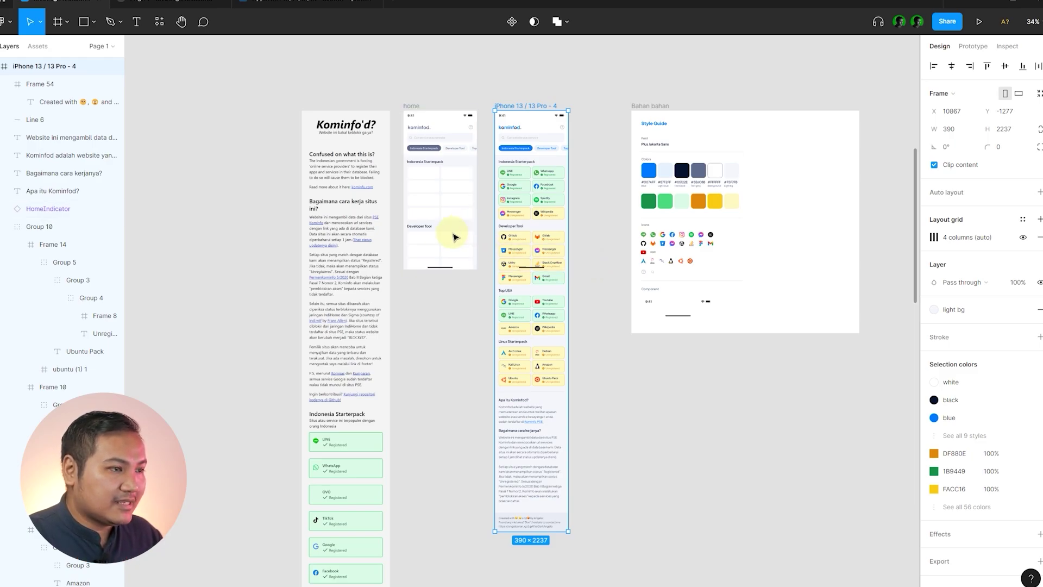
{"action": "left_click", "coordinate": [610, 340]}
{"action": "left_click", "coordinate": [554, 94]}
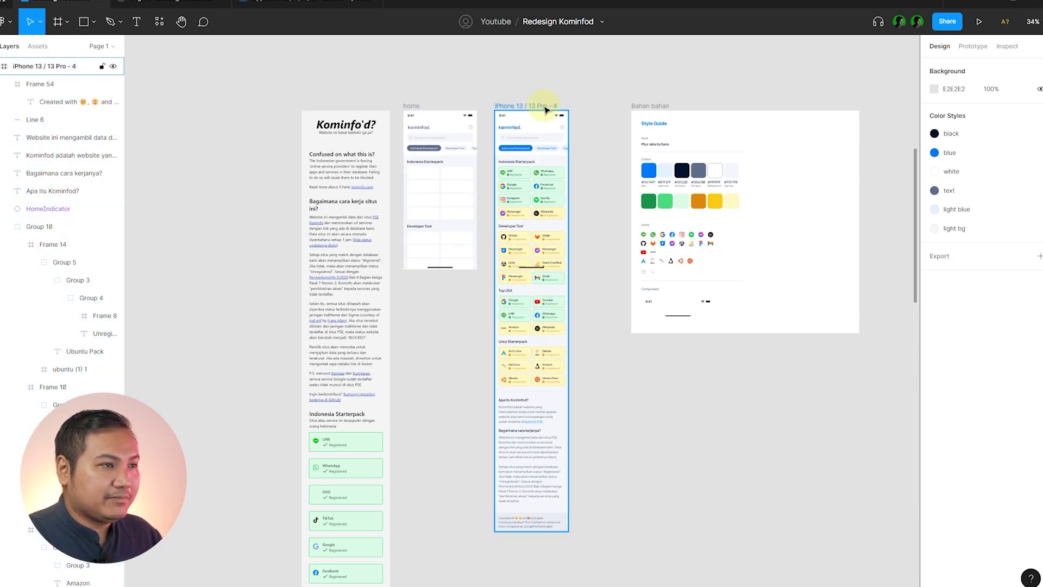
{"action": "left_click", "coordinate": [543, 106]}
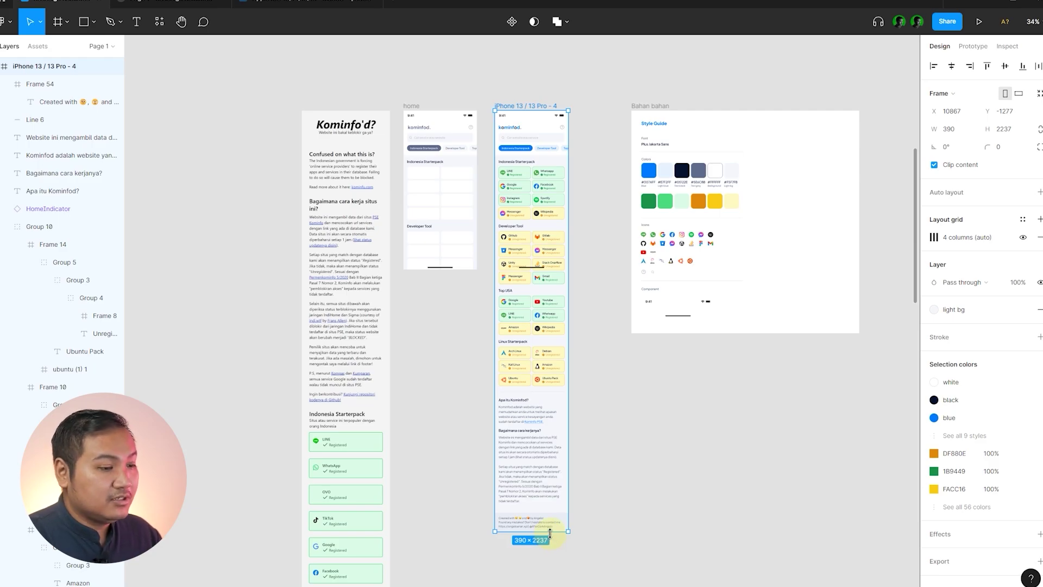
{"action": "left_click_drag", "start_coordinate": [550, 532], "coordinate": [548, 269]}
{"action": "left_click", "coordinate": [585, 302]}
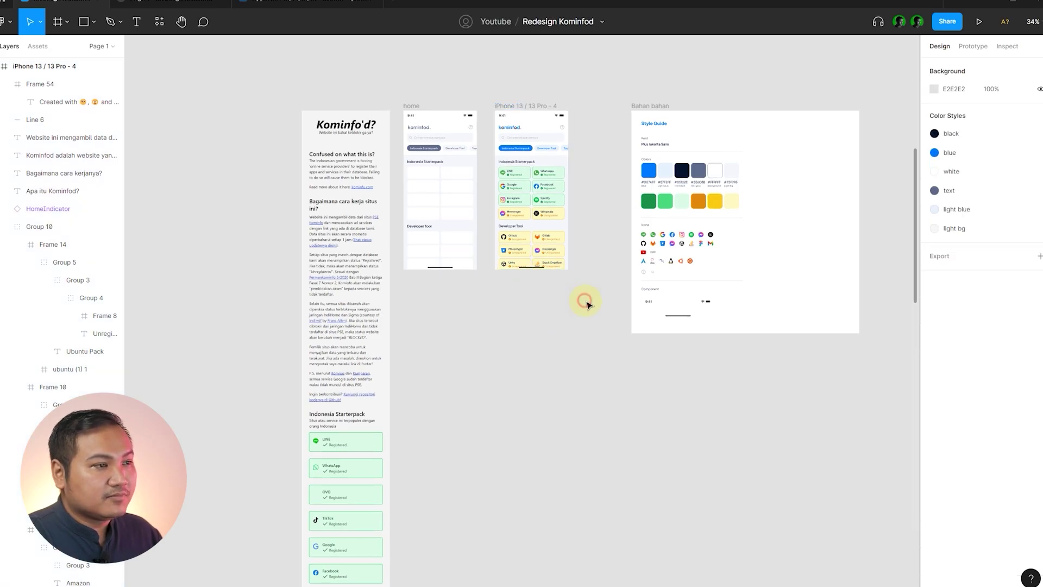
- Fix the position of the iPhone 13 / 13 Pro - 4 screen's status bar and its header Frame 40 when scrolling
{"action": "scroll", "coordinate": [544, 234], "scroll_direction": "up", "scroll_amount": 3}
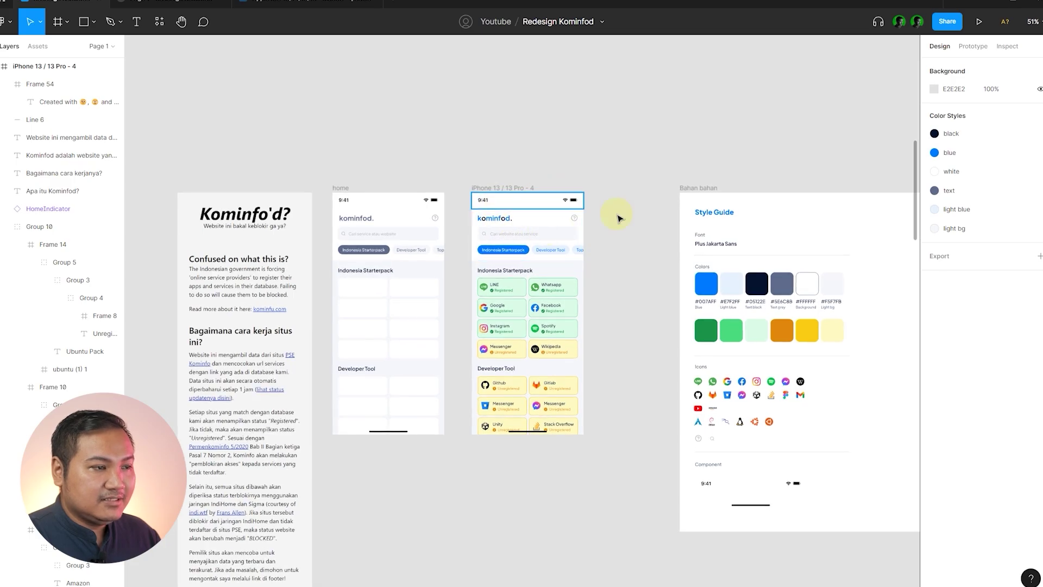
{"action": "scroll", "coordinate": [577, 283], "scroll_direction": "up", "scroll_amount": 3}
{"action": "left_click", "coordinate": [545, 168]}
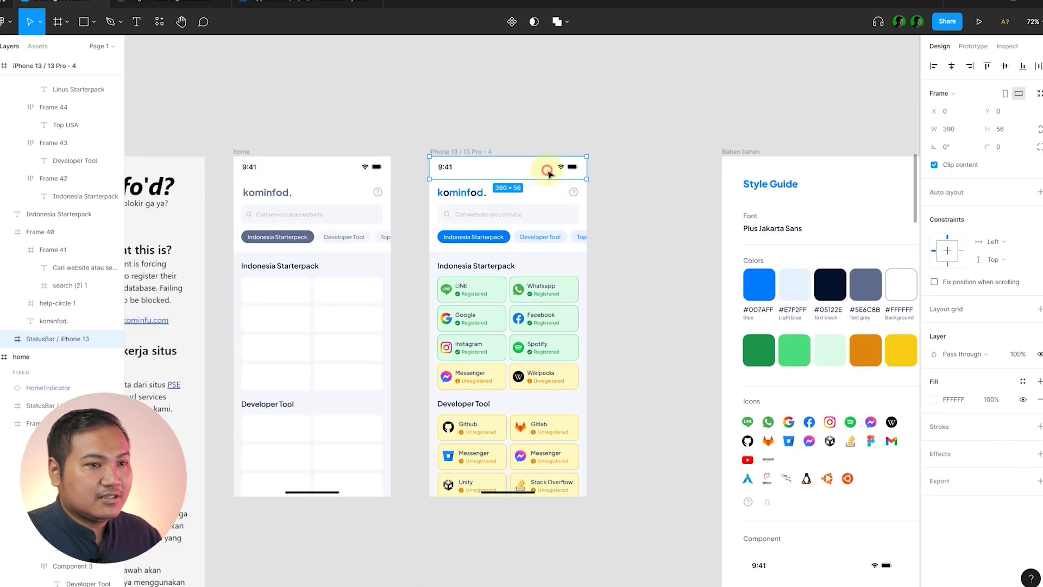
{"action": "left_click", "coordinate": [1005, 288]}
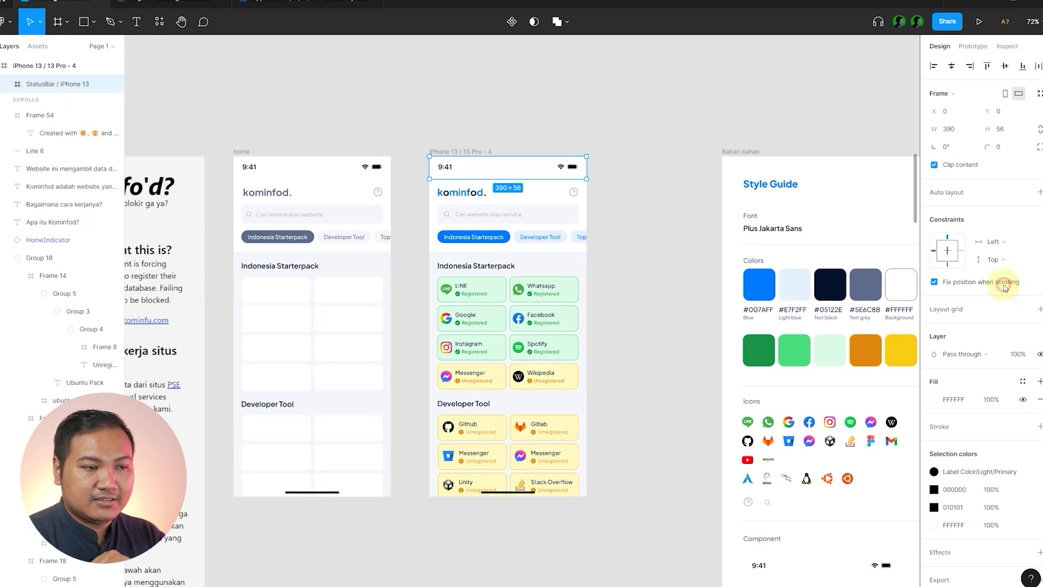
{"action": "left_click", "coordinate": [508, 222]}
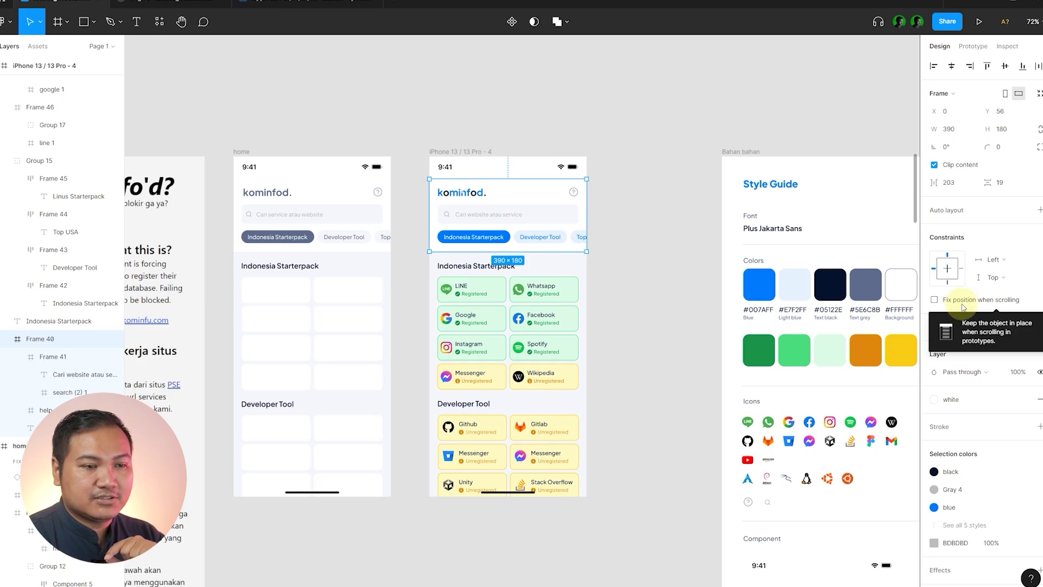
{"action": "left_click", "coordinate": [978, 304]}
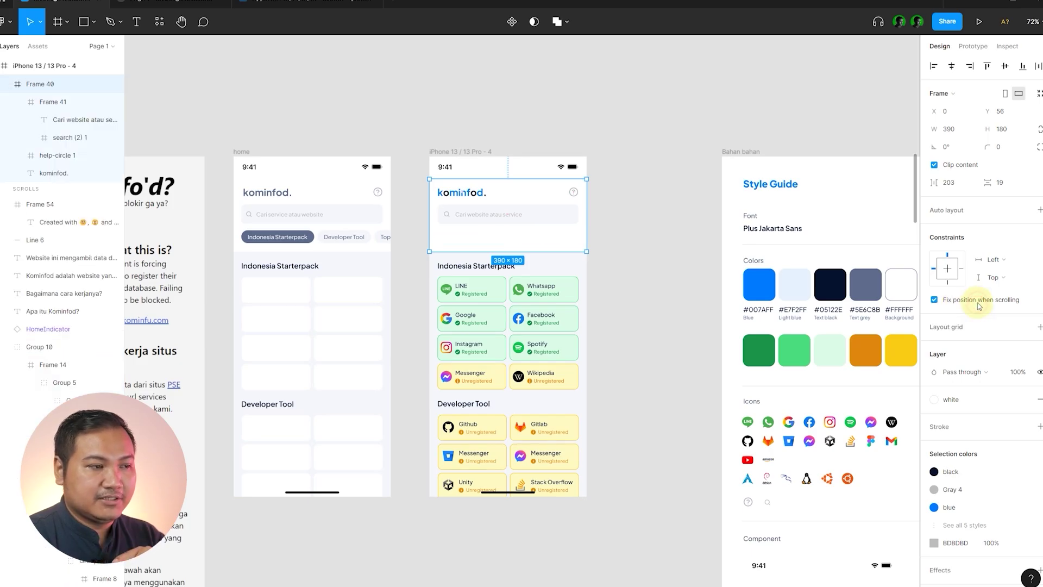
{"action": "left_click", "coordinate": [642, 305]}
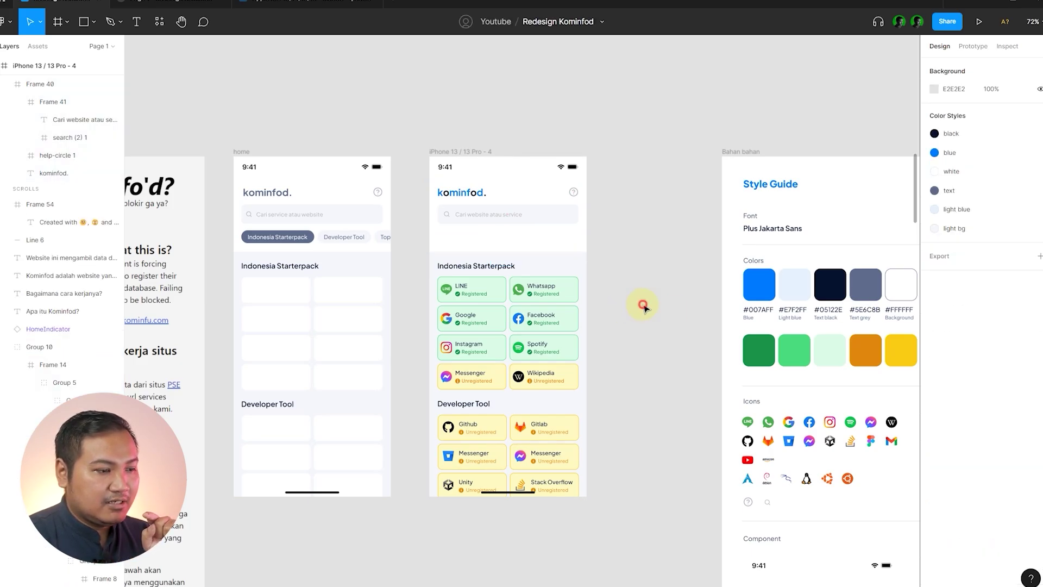
- Fix the home indicator's position when scrolling, and check the screen in the prototype preview before returning to the design file
{"action": "left_click", "coordinate": [507, 490]}
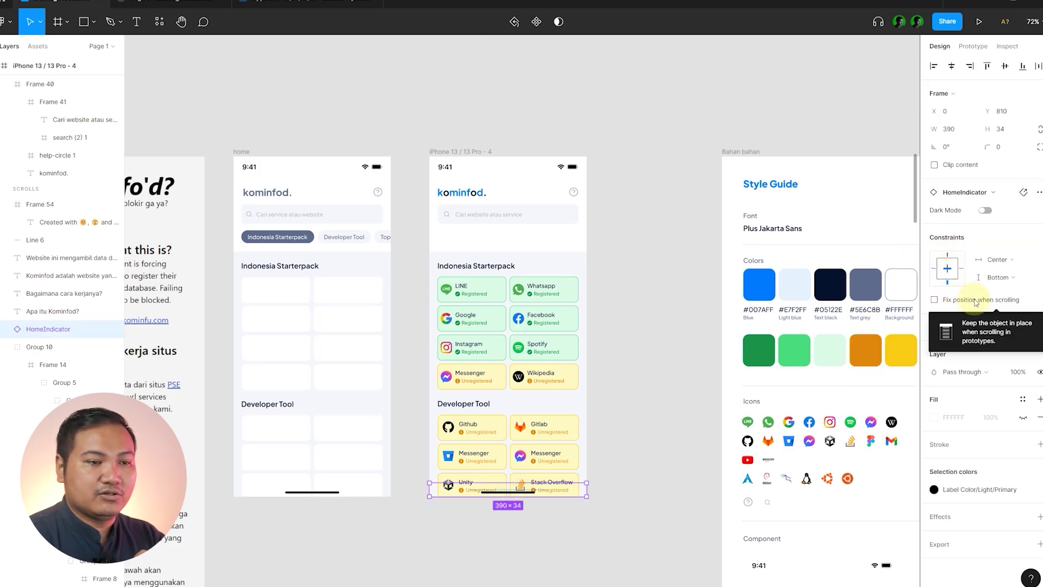
{"action": "left_click", "coordinate": [934, 299]}
{"action": "left_click", "coordinate": [621, 260]}
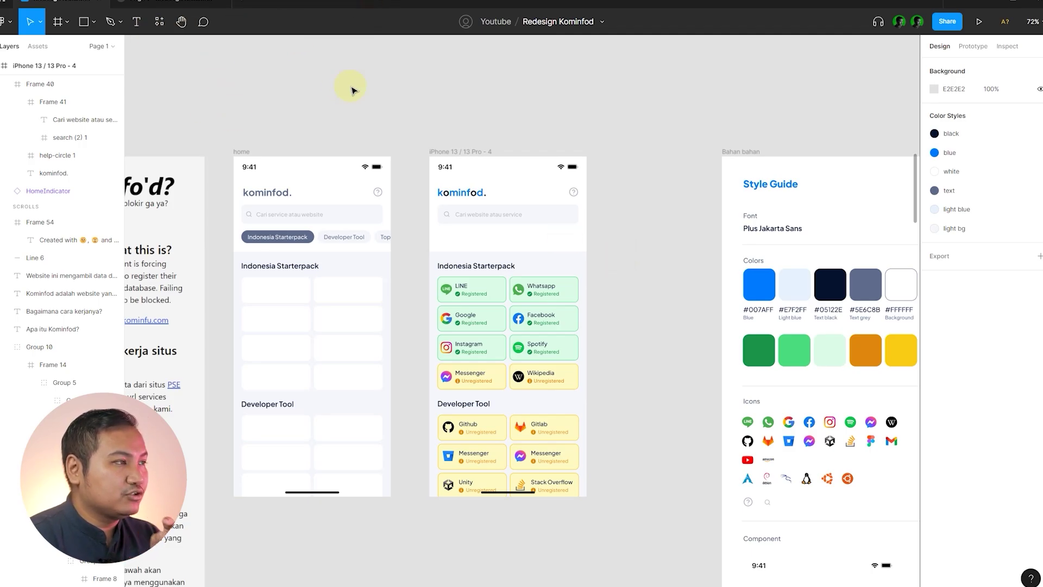
{"action": "left_click", "coordinate": [165, 5]}
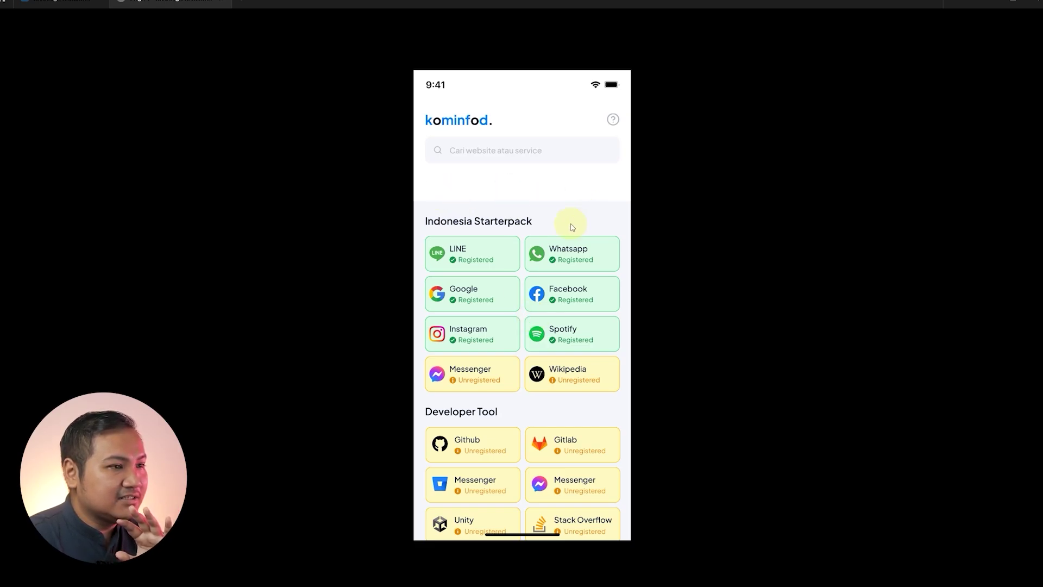
{"action": "left_click", "coordinate": [54, 4]}
{"action": "left_click", "coordinate": [655, 223]}
- Shift the header Frame 40 aside and move the category chips group out of the screen onto the empty canvas
{"action": "left_click_drag", "start_coordinate": [524, 239], "coordinate": [476, 224]}
{"action": "key", "text": "ctrl+z"}
{"action": "left_click", "coordinate": [663, 238]}
{"action": "scroll", "coordinate": [564, 230], "scroll_direction": "up", "scroll_amount": 3}
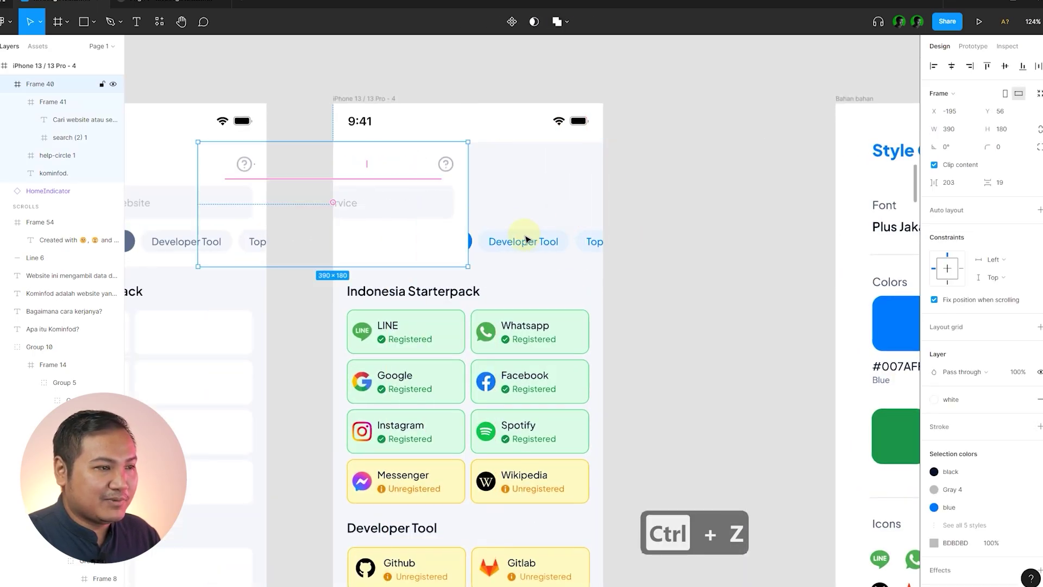
{"action": "left_click", "coordinate": [531, 239]}
{"action": "scroll", "coordinate": [352, 223], "scroll_direction": "down", "scroll_amount": 2}
{"action": "left_click", "coordinate": [572, 192]}
{"action": "left_click", "coordinate": [448, 238]}
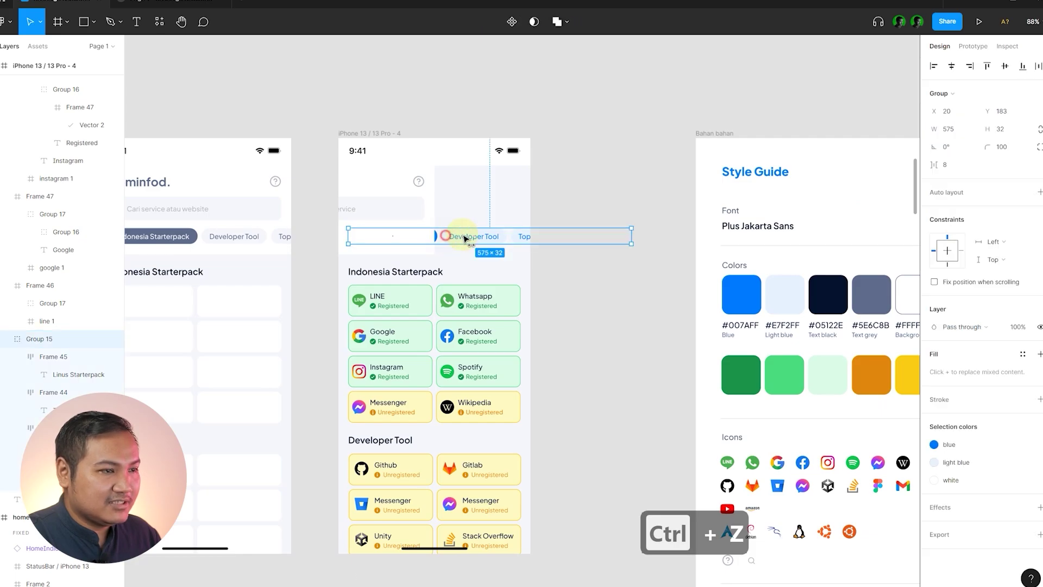
{"action": "left_click_drag", "start_coordinate": [460, 237], "coordinate": [636, 237]}
- Align the header Frame 40 back to the left edge of the iPhone 13 / 13 Pro - 4 screen
{"action": "left_click", "coordinate": [407, 231]}
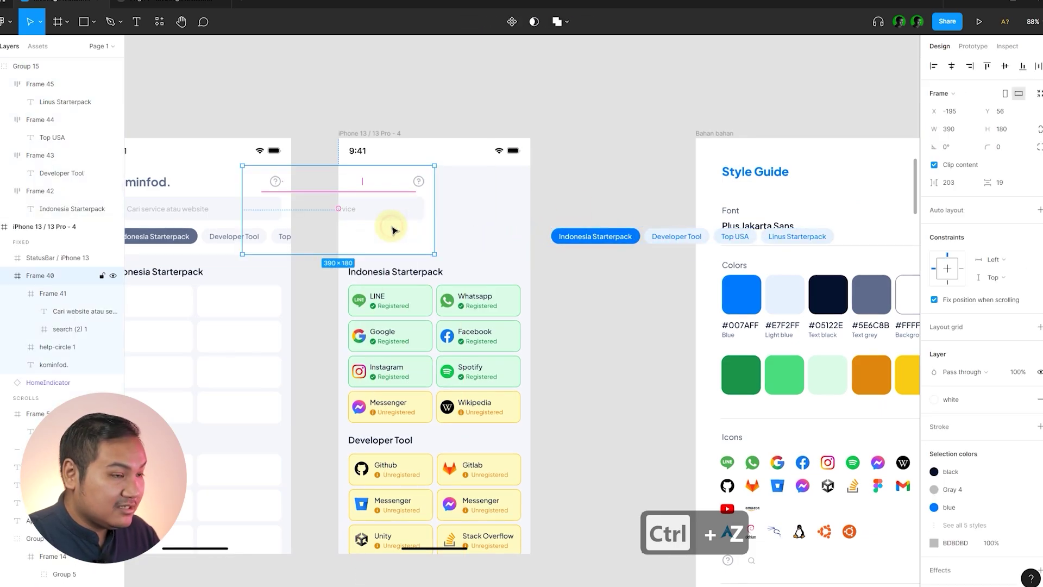
{"action": "key", "text": "alt+a"}
{"action": "left_click", "coordinate": [594, 193]}
- Cut the category chips group from the canvas and paste it inside the header Frame 40
{"action": "left_click", "coordinate": [579, 236]}
{"action": "left_click_drag", "start_coordinate": [576, 238], "coordinate": [470, 238]}
{"action": "key", "text": "ctrl+z"}
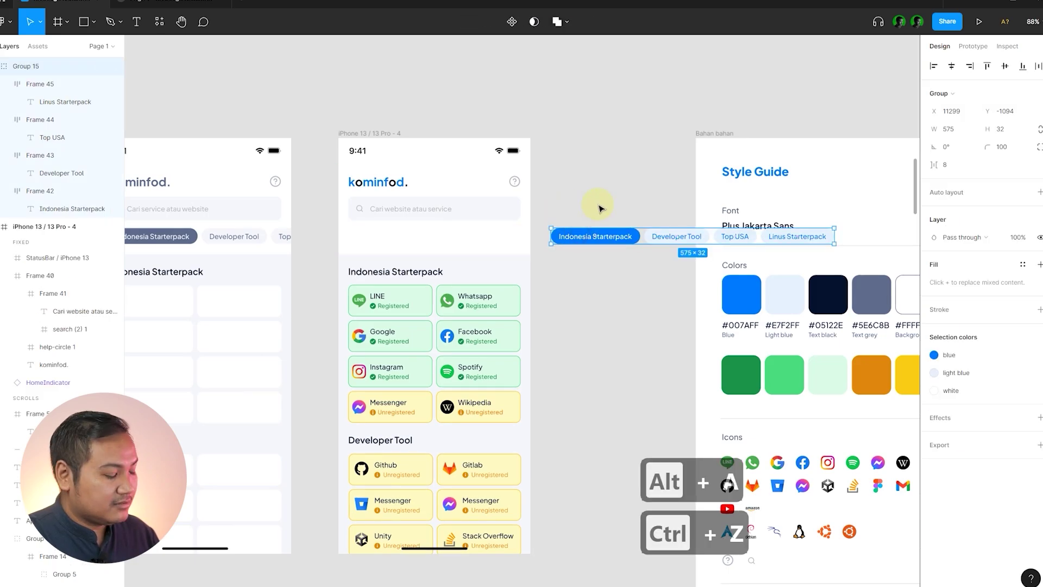
{"action": "key", "text": "ctrl+x"}
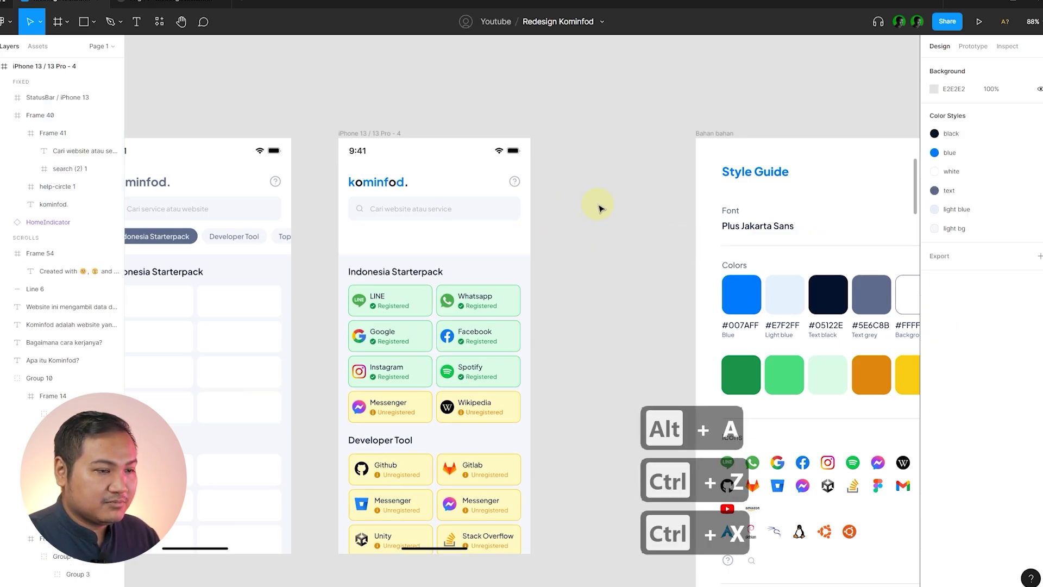
{"action": "left_click", "coordinate": [423, 238]}
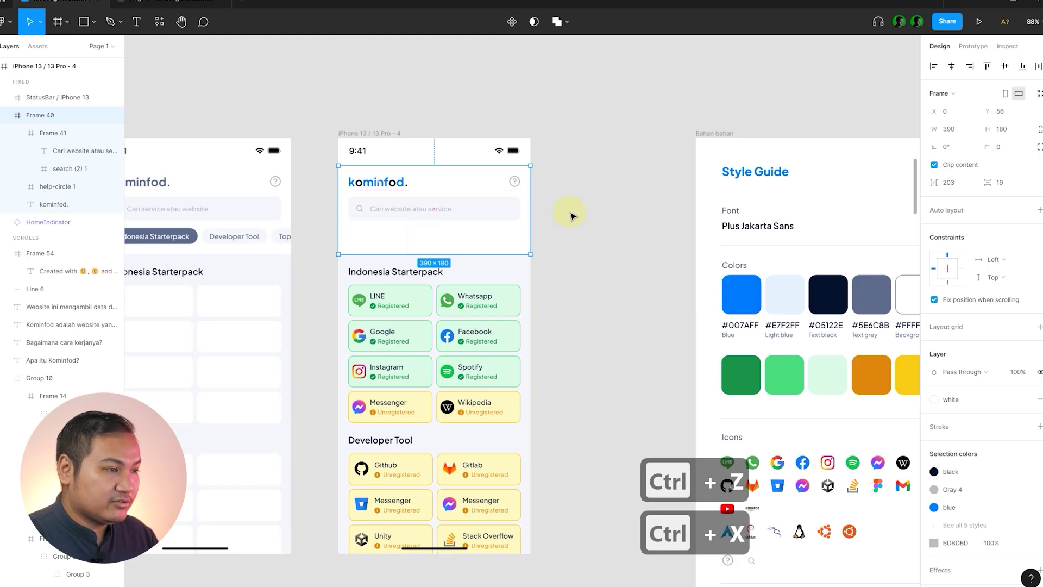
{"action": "key", "text": "ctrl+v"}
{"action": "scroll", "coordinate": [344, 221], "scroll_direction": "up", "scroll_amount": 5}
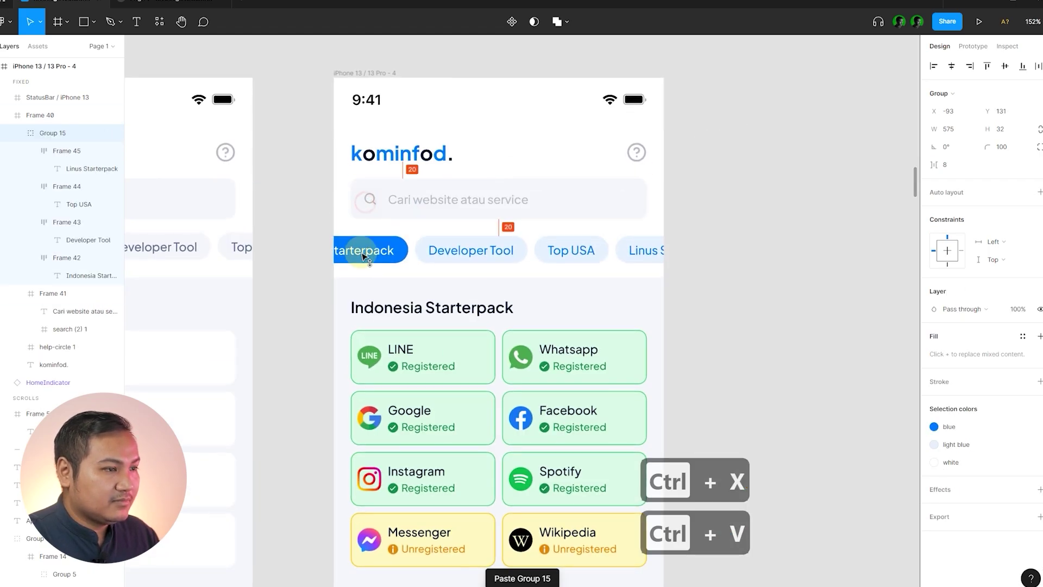
{"action": "key", "text": "Escape"}
{"action": "scroll", "coordinate": [724, 211], "scroll_direction": "down", "scroll_amount": 5}
- Set the vertical spacing between the redesigned header's search bar and category chips to 16, matching the home wireframe
{"action": "left_click", "coordinate": [336, 234]}
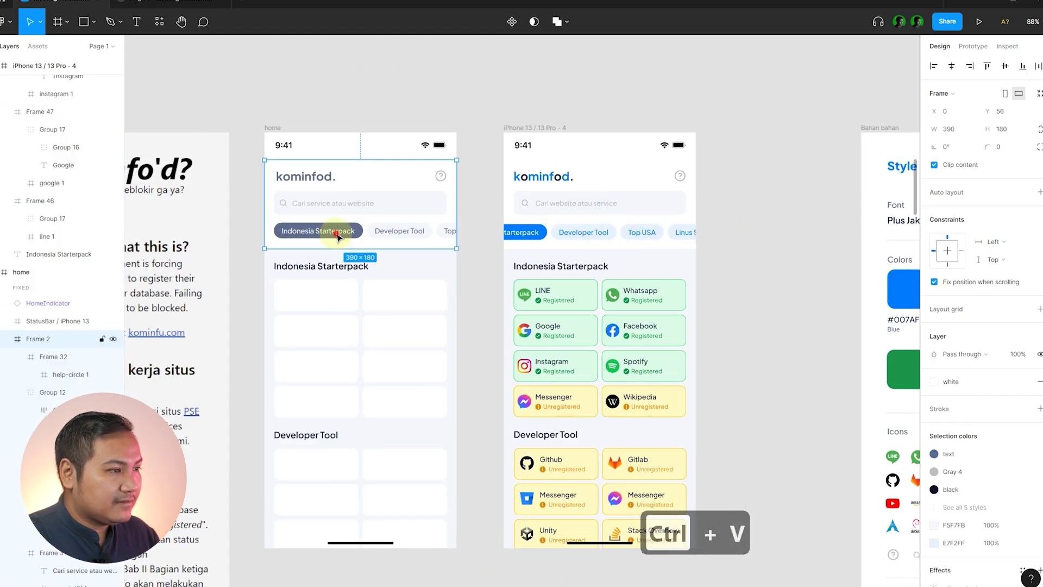
{"action": "double_click", "coordinate": [337, 235]}
{"action": "left_click", "coordinate": [357, 210], "text": "shift"}
{"action": "scroll", "coordinate": [682, 197], "scroll_direction": "up", "scroll_amount": 5}
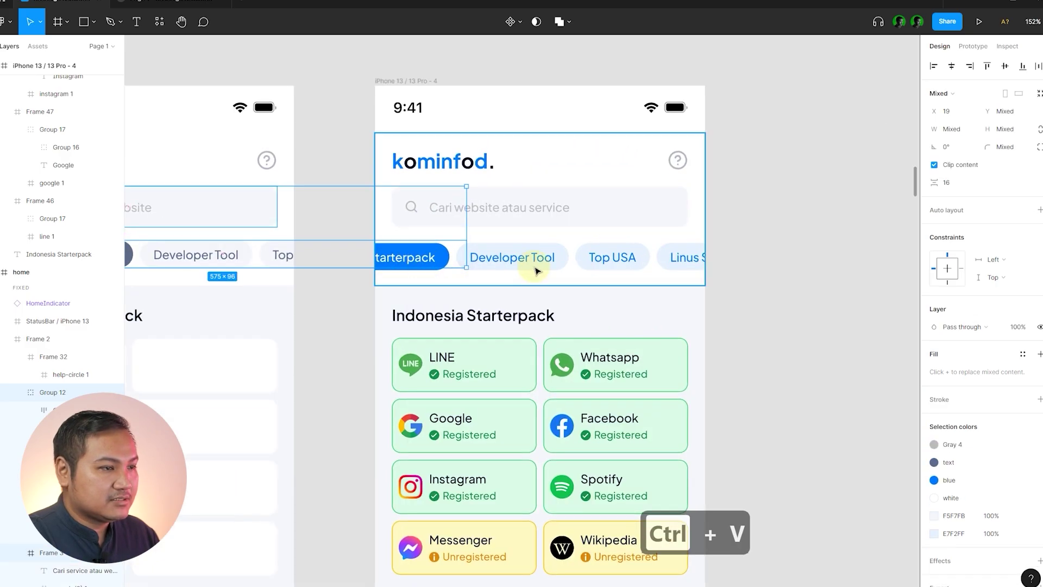
{"action": "double_click", "coordinate": [536, 268]}
{"action": "left_click", "coordinate": [692, 218], "text": "shift"}
{"action": "left_click", "coordinate": [951, 181]}
{"action": "type", "text": "1"}
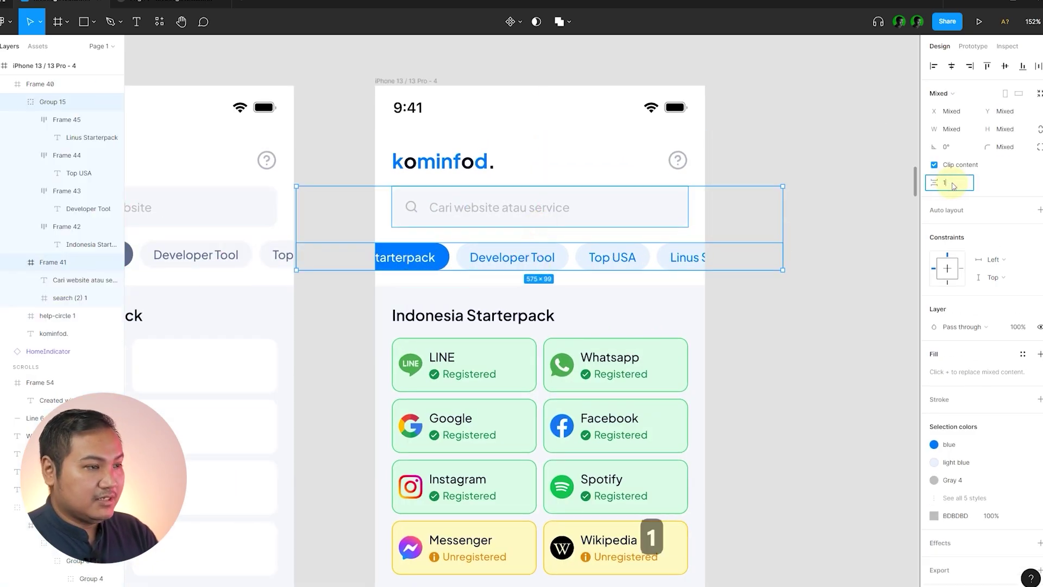
{"action": "type", "text": "6"}
{"action": "key", "text": "Return"}
- Slide the category chips into line with the search bar's left edge and check the header in the prototype preview
{"action": "left_click_drag", "start_coordinate": [397, 254], "coordinate": [524, 261]}
{"action": "left_click", "coordinate": [791, 181]}
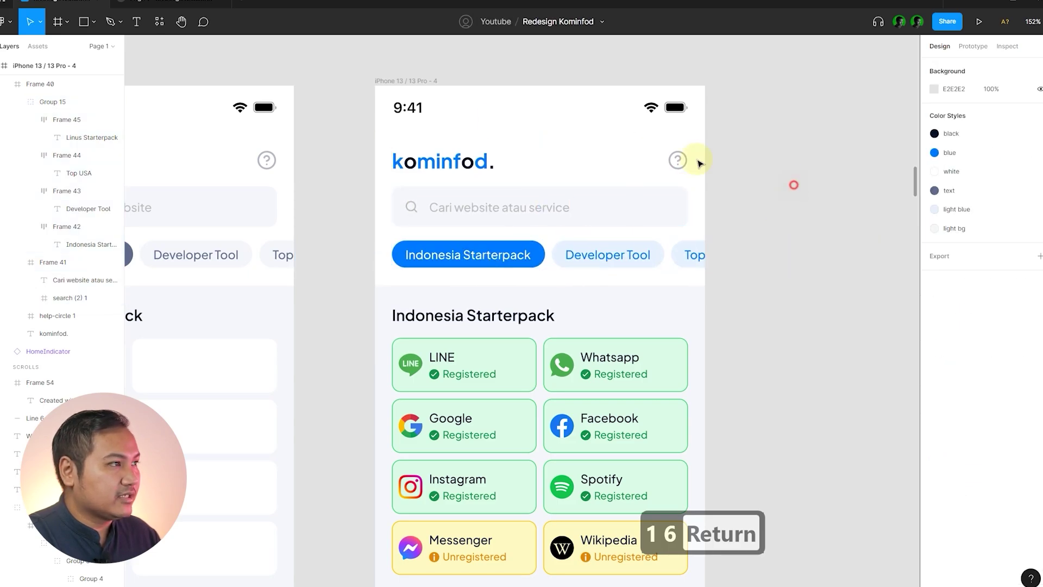
{"action": "left_click", "coordinate": [165, 12]}
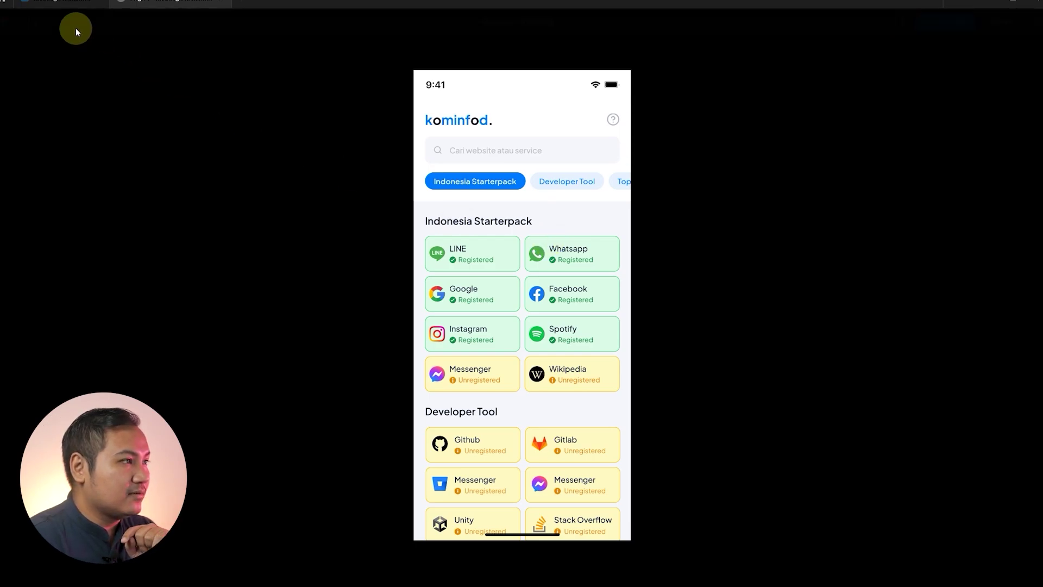
{"action": "left_click", "coordinate": [71, 8]}
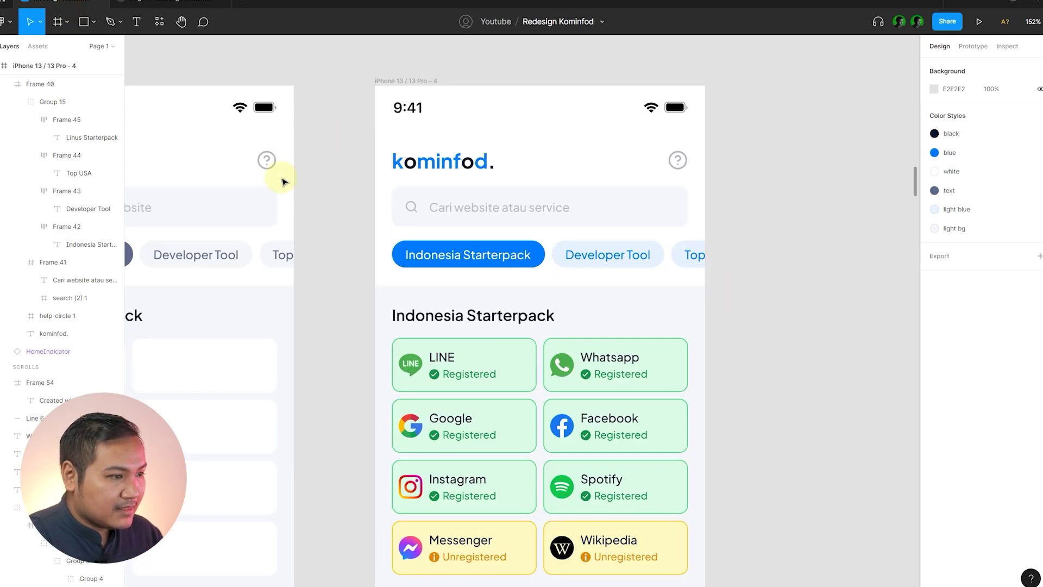
- Set the overflow scrolling of the iPhone 13 / 13 Pro - 4 frame to Vertical scrolling
{"action": "scroll", "coordinate": [283, 176], "scroll_direction": "down", "scroll_amount": 5}
{"action": "left_click", "coordinate": [358, 132]}
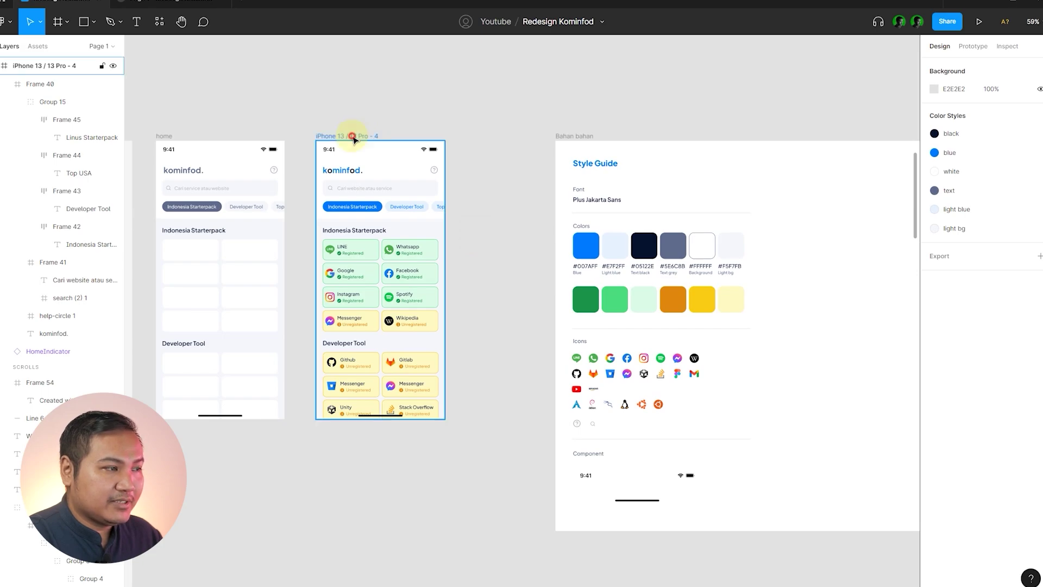
{"action": "left_click", "coordinate": [970, 48]}
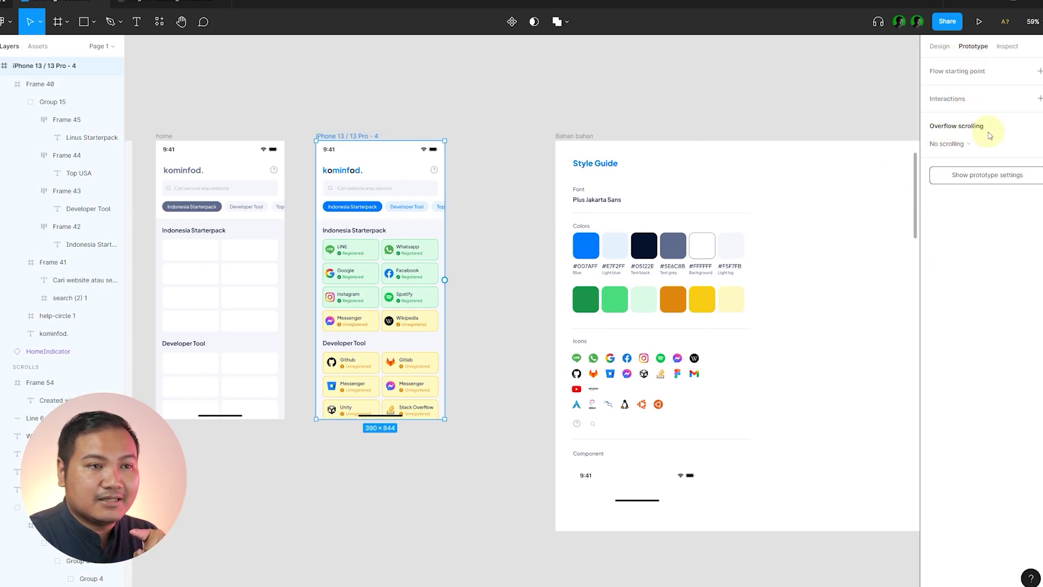
{"action": "left_click", "coordinate": [964, 146]}
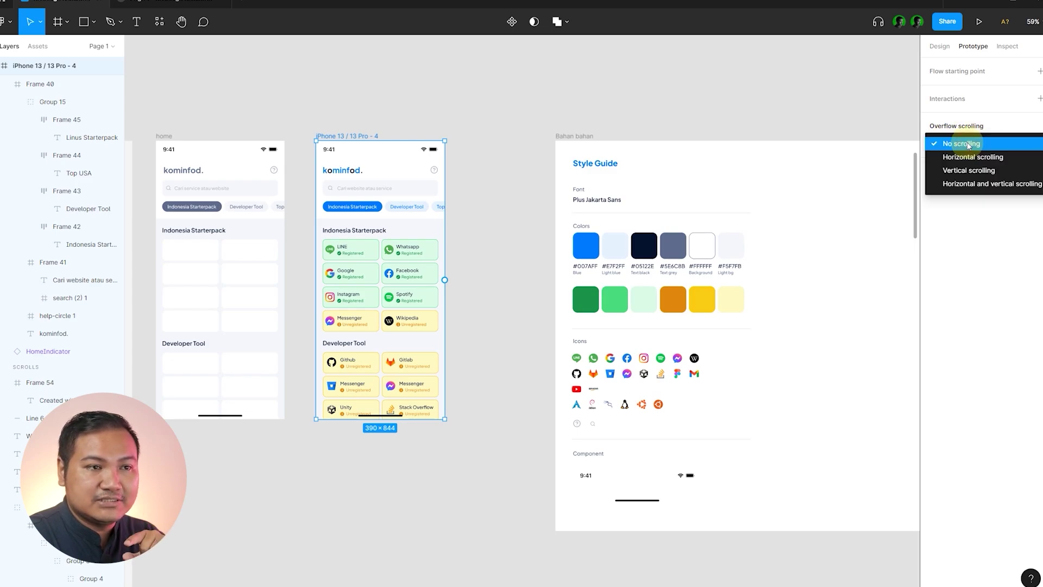
{"action": "left_click", "coordinate": [962, 170]}
{"action": "left_click", "coordinate": [487, 119]}
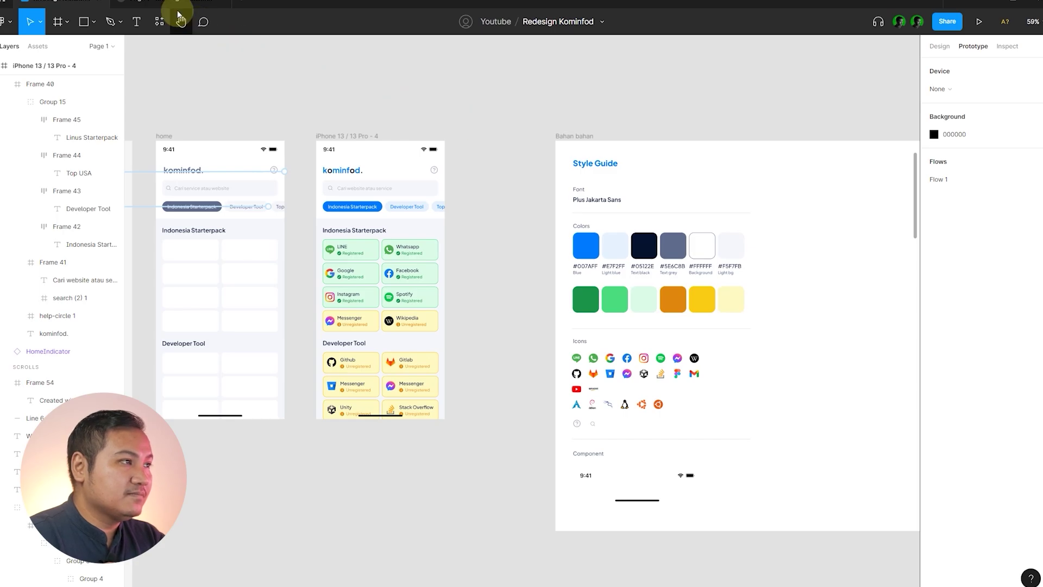
- Present the prototype and examine how the content scrolls from the first section to the footer beneath the fixed header
{"action": "key", "text": "ctrl+alt+Return"}
{"action": "scroll", "coordinate": [576, 257], "scroll_direction": "down", "scroll_amount": 5}
{"action": "scroll", "coordinate": [576, 258], "scroll_direction": "down", "scroll_amount": 10}
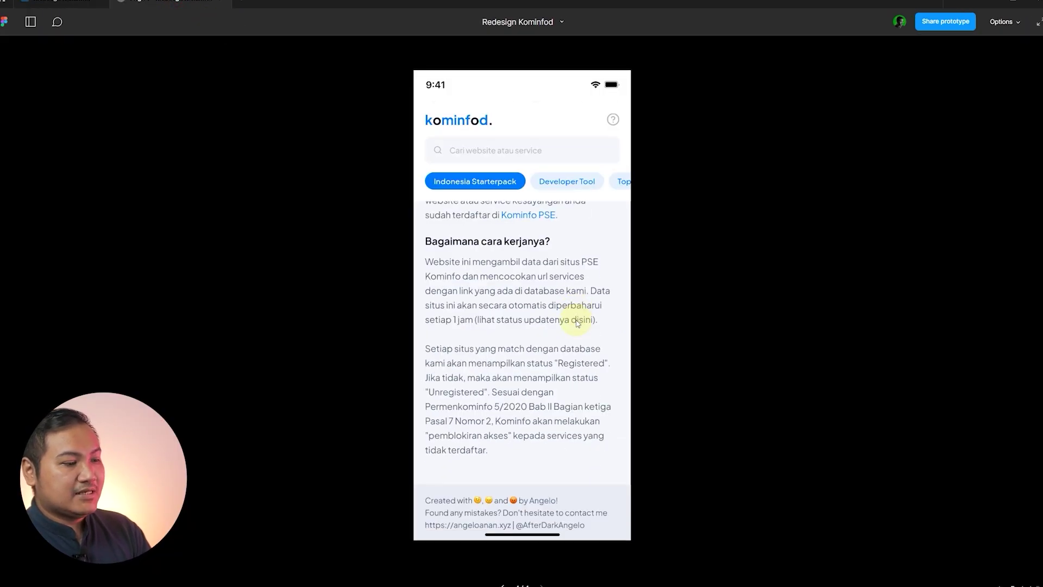
{"action": "scroll", "coordinate": [576, 322], "scroll_direction": "up", "scroll_amount": 2}
{"action": "scroll", "coordinate": [577, 322], "scroll_direction": "down", "scroll_amount": 2}
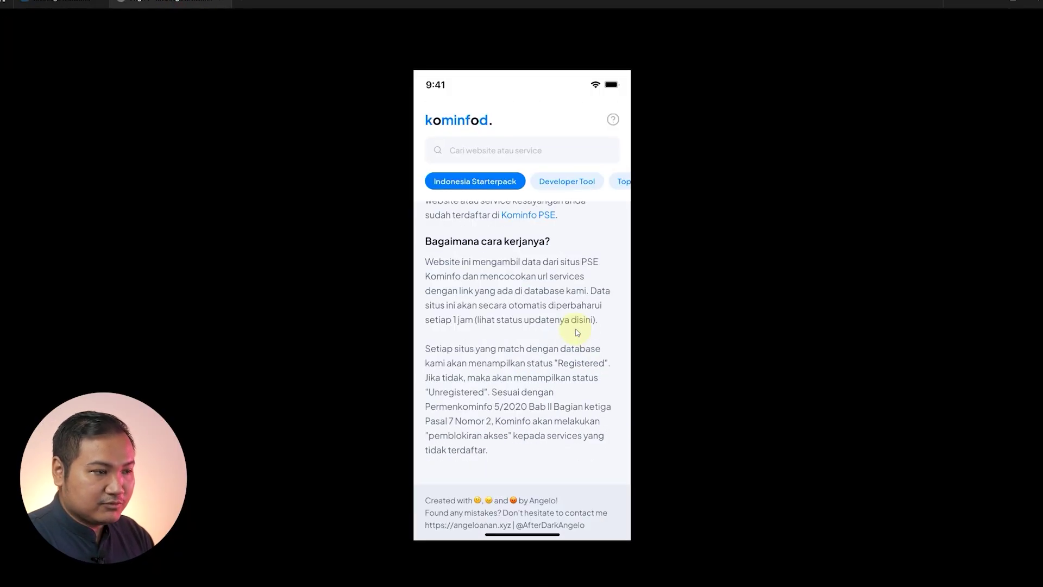
{"action": "scroll", "coordinate": [576, 331], "scroll_direction": "up", "scroll_amount": 5}
{"action": "scroll", "coordinate": [573, 332], "scroll_direction": "up", "scroll_amount": 10}
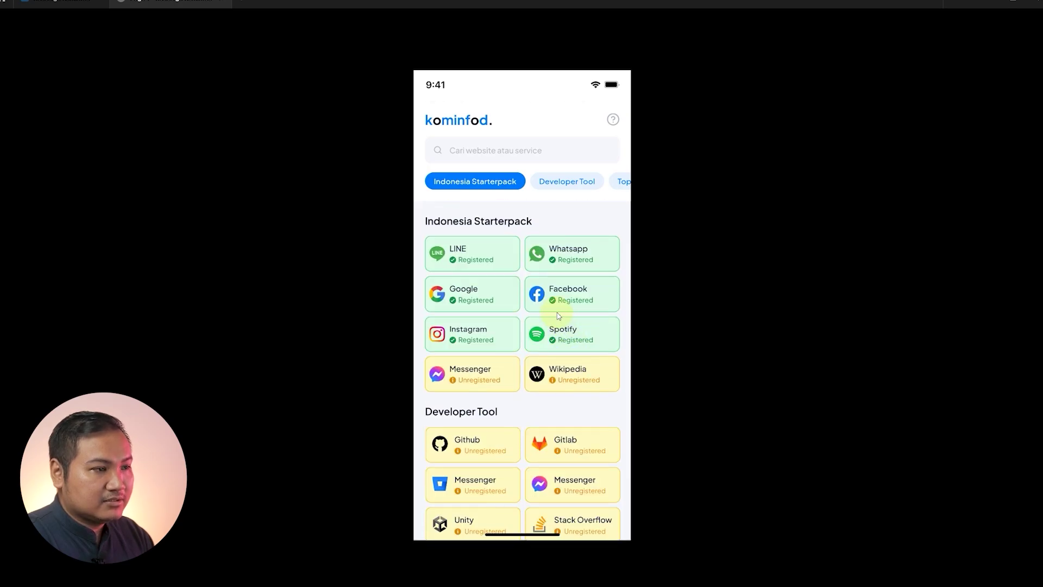
{"action": "scroll", "coordinate": [560, 321], "scroll_direction": "down", "scroll_amount": 7}
{"action": "scroll", "coordinate": [560, 326], "scroll_direction": "down", "scroll_amount": 3}
{"action": "scroll", "coordinate": [560, 326], "scroll_direction": "up", "scroll_amount": 10}
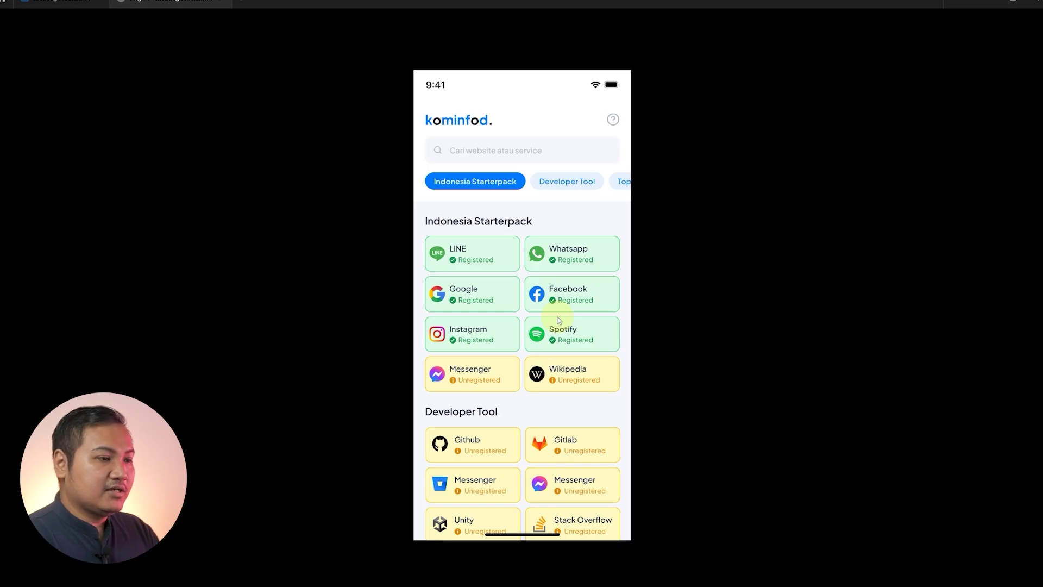
- Scroll the prototype preview down to the footer and back to the first section, checking the fixed header
{"action": "scroll", "coordinate": [560, 321], "scroll_direction": "down", "scroll_amount": 15}
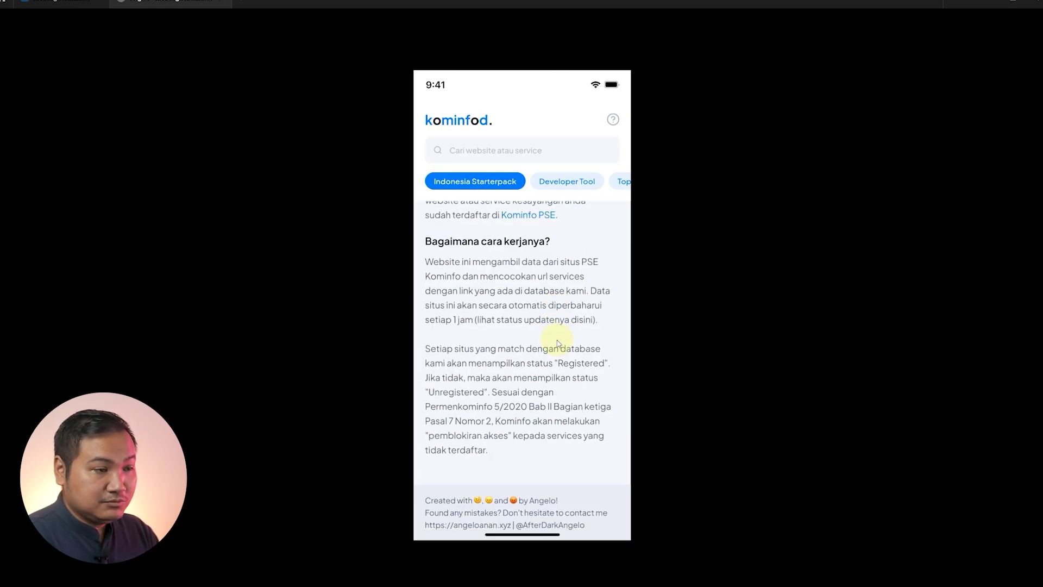
{"action": "scroll", "coordinate": [558, 343], "scroll_direction": "up", "scroll_amount": 15}
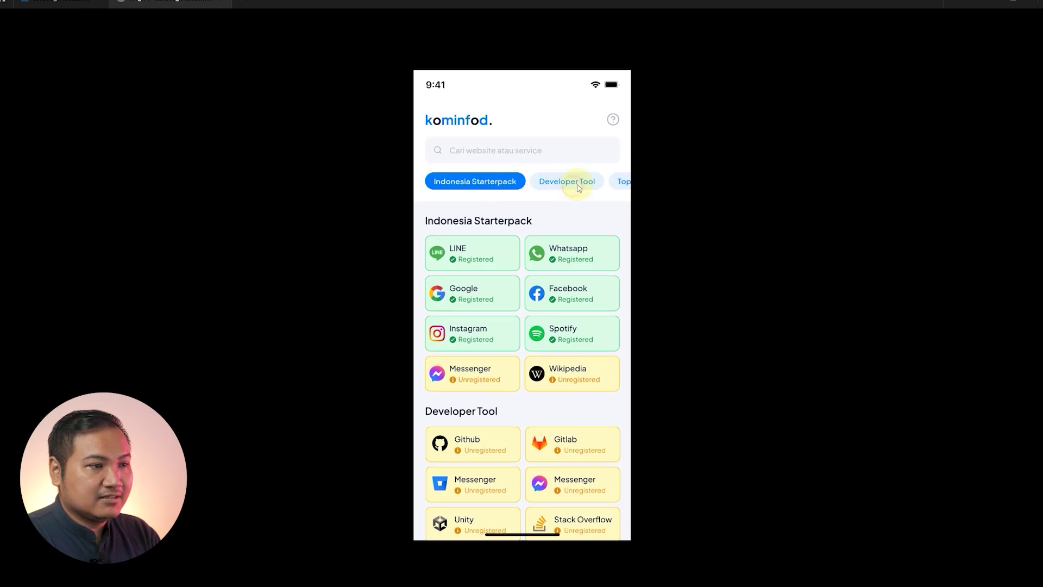
{"action": "left_click", "coordinate": [65, 5]}
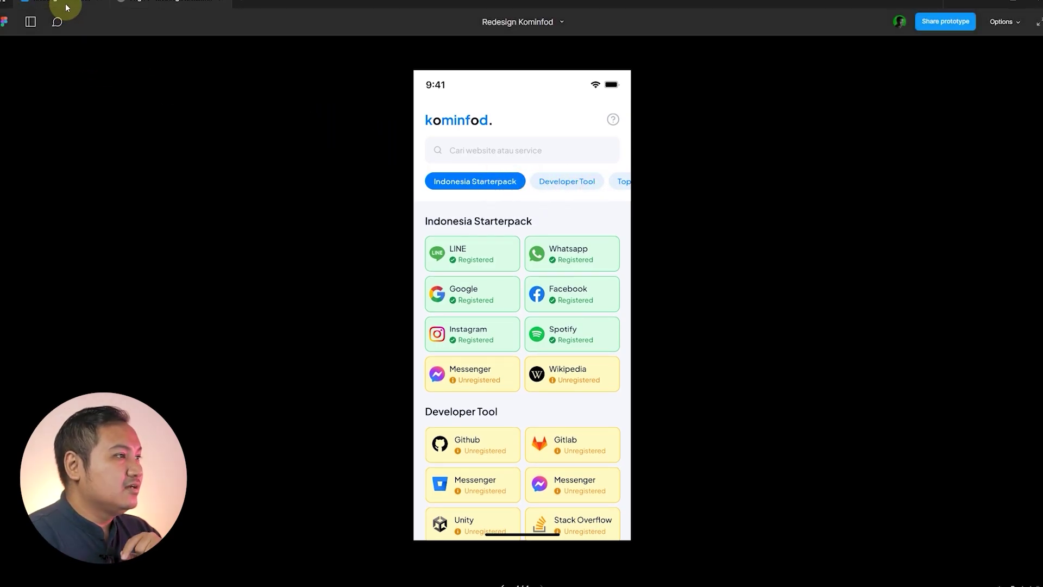
- Examine the category chips group in the design file and how far it extends past the phone screen's edge
{"action": "scroll", "coordinate": [204, 227], "scroll_direction": "up", "scroll_amount": 5}
{"action": "left_click_drag", "start_coordinate": [811, 212], "coordinate": [702, 265]}
{"action": "left_click", "coordinate": [532, 254]}
{"action": "left_click", "coordinate": [530, 241]}
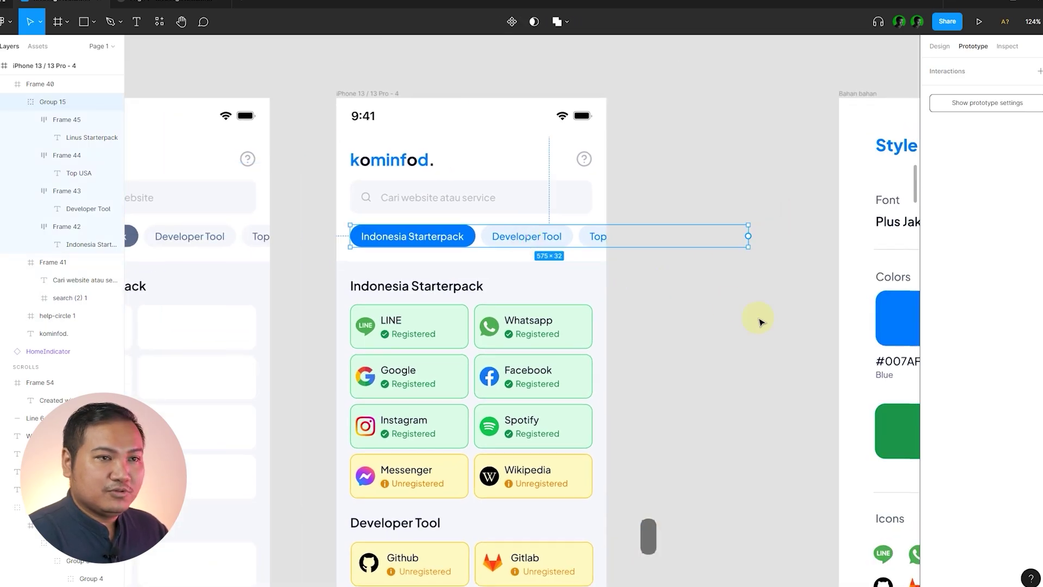
{"action": "left_click", "coordinate": [732, 308]}
{"action": "left_click", "coordinate": [941, 48]}
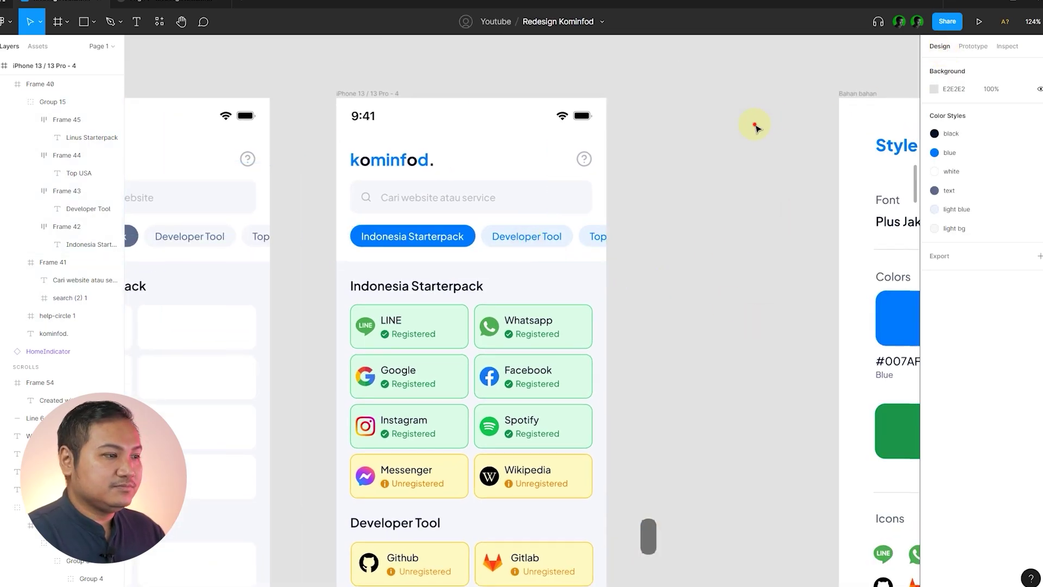
{"action": "scroll", "coordinate": [587, 230], "scroll_direction": "up", "scroll_amount": 3}
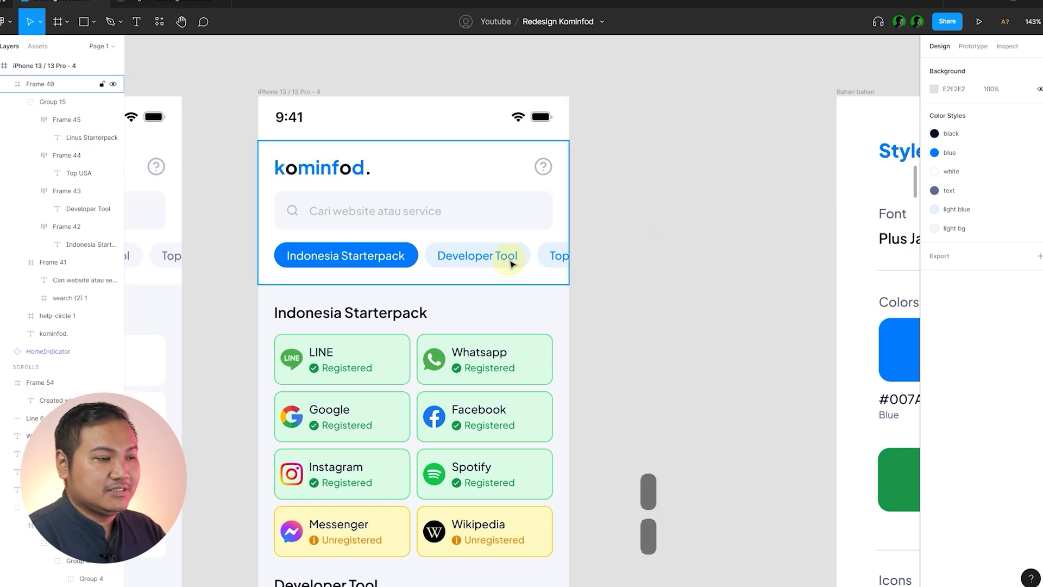
{"action": "scroll", "coordinate": [357, 270], "scroll_direction": "down", "scroll_amount": 2}
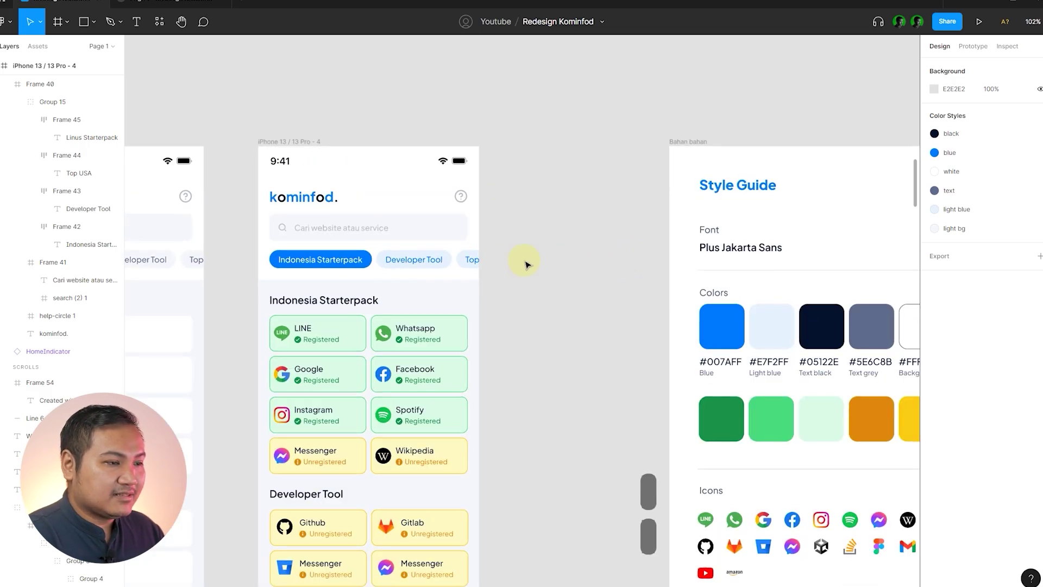
{"action": "left_click", "coordinate": [433, 260]}
{"action": "left_click", "coordinate": [433, 261]}
{"action": "left_click", "coordinate": [584, 229]}
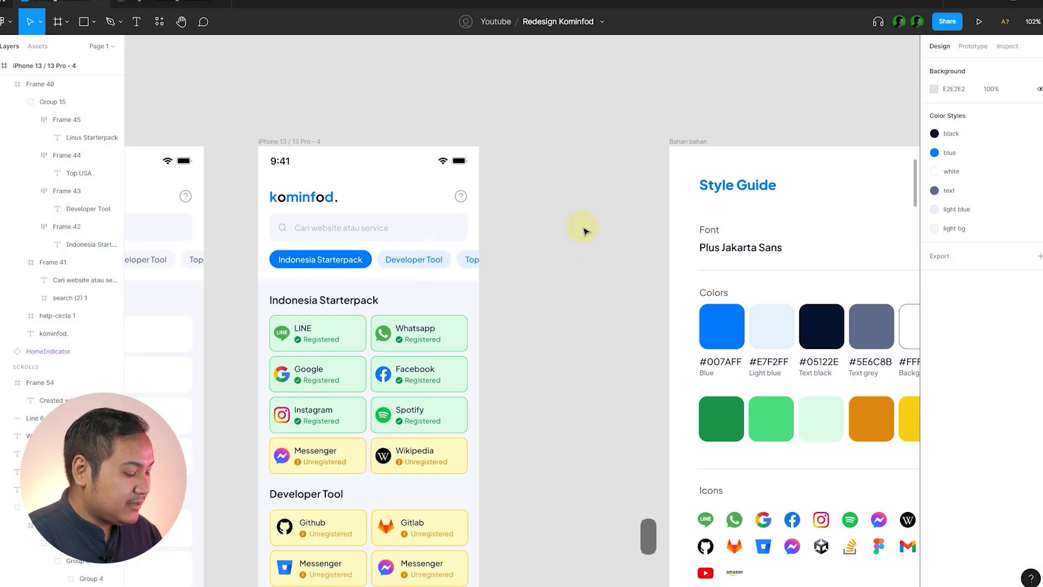
- Draw a frame about 731 × 61 around the category chips group in the redesigned header
{"action": "scroll", "coordinate": [424, 239], "scroll_direction": "up", "scroll_amount": 2}
{"action": "left_click", "coordinate": [300, 268]}
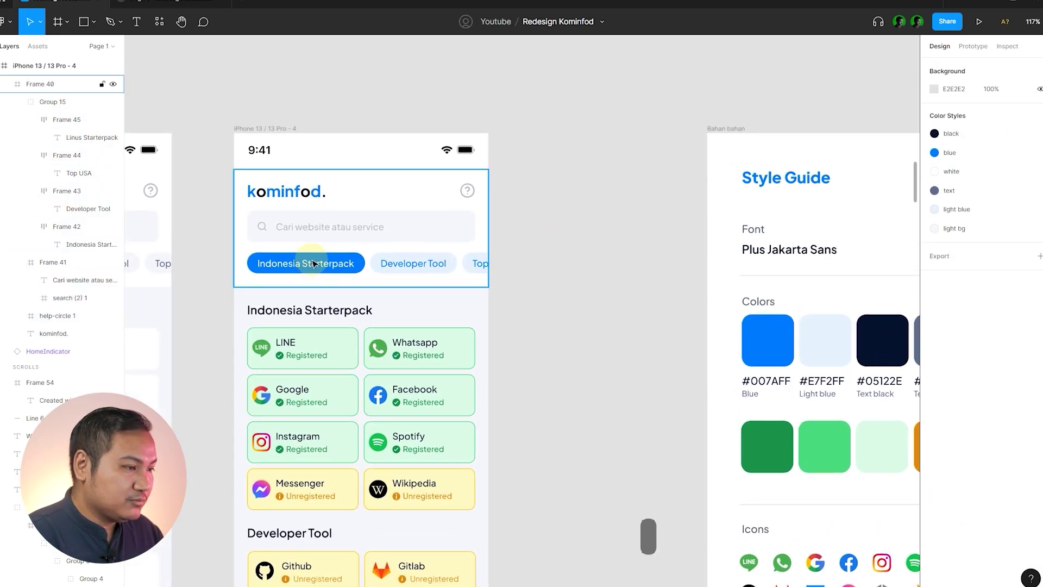
{"action": "left_click", "coordinate": [302, 269]}
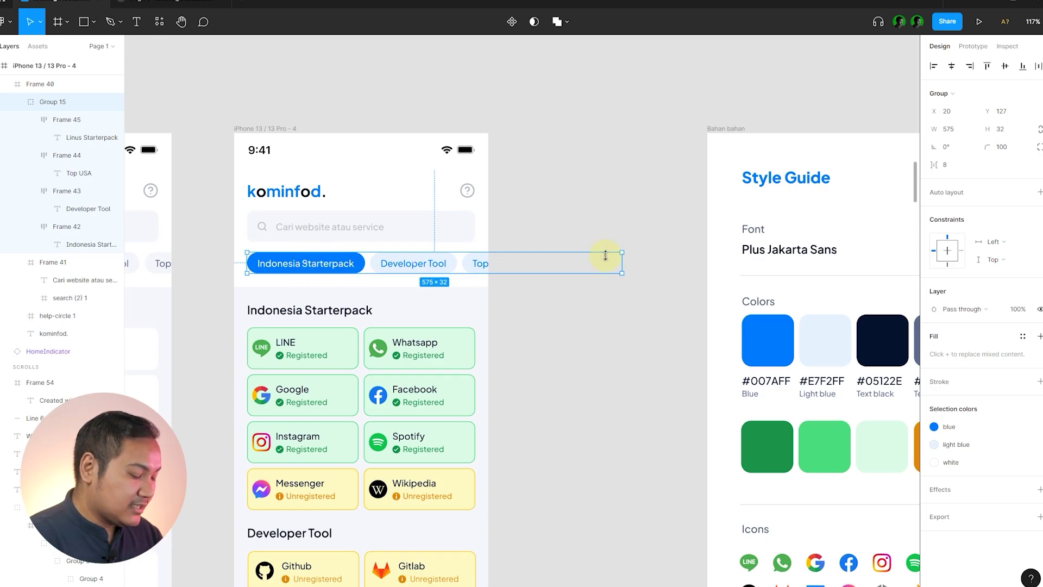
{"action": "key", "text": "f"}
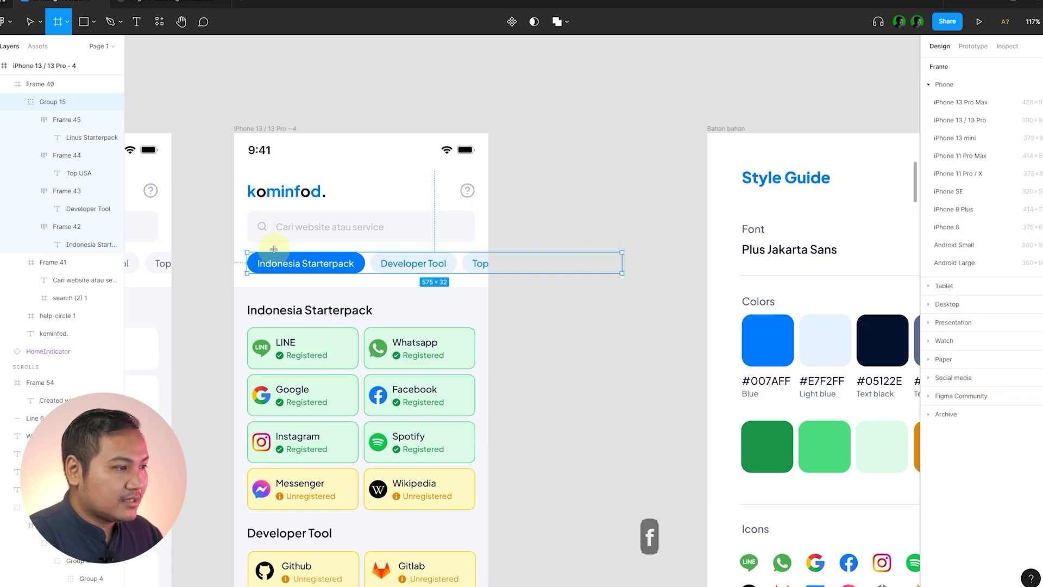
{"action": "scroll", "coordinate": [266, 251], "scroll_direction": "up", "scroll_amount": 3}
{"action": "scroll", "coordinate": [218, 242], "scroll_direction": "down", "scroll_amount": 2}
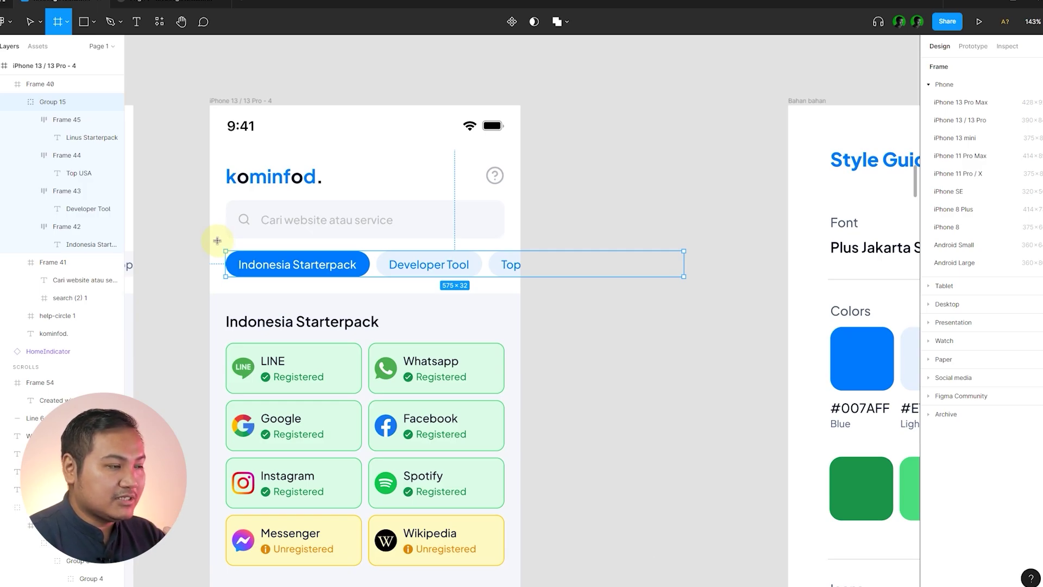
{"action": "left_click_drag", "start_coordinate": [218, 240], "coordinate": [800, 290]}
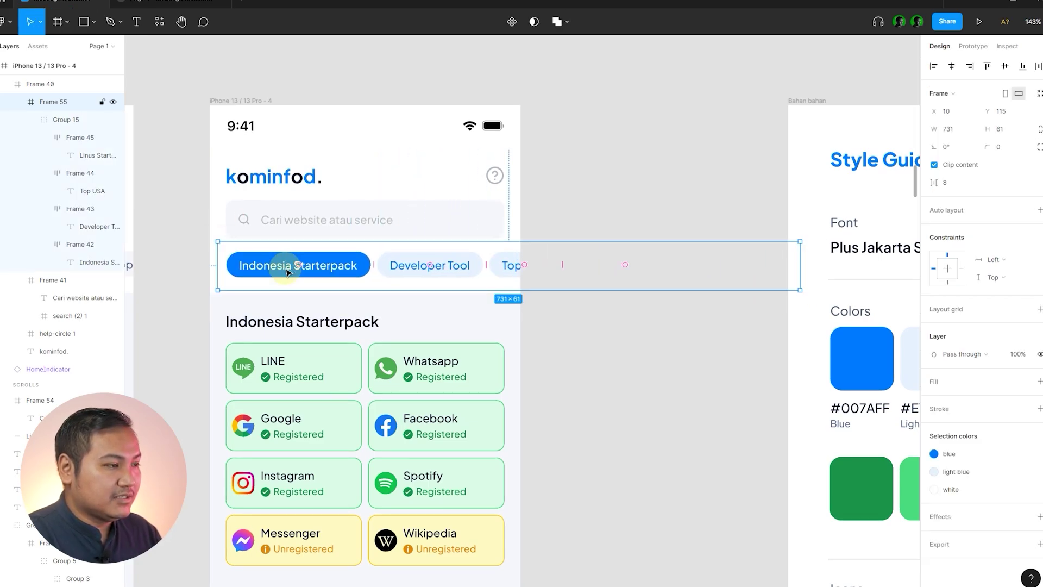
{"action": "key", "text": "ctrl+z"}
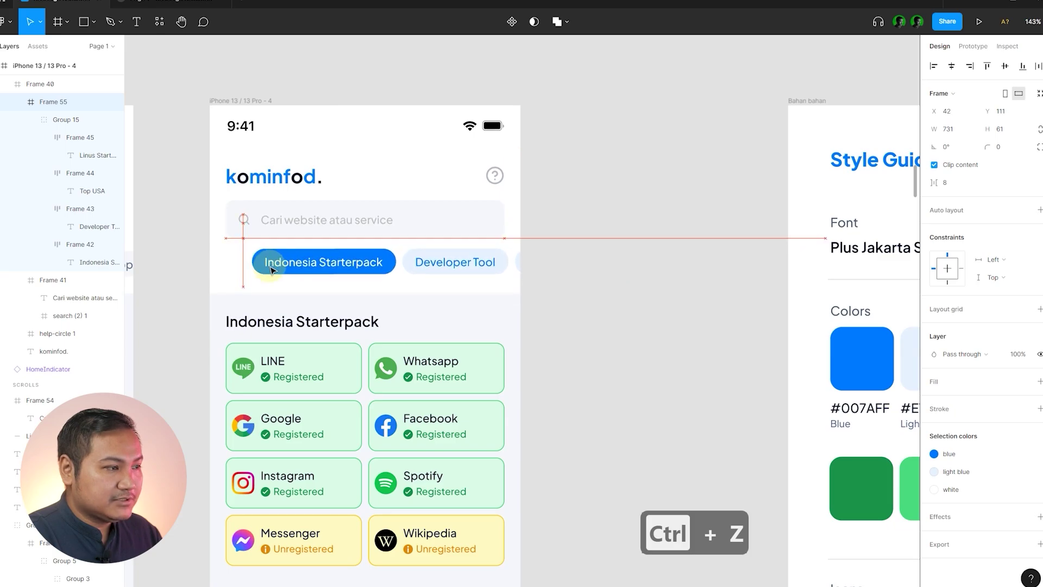
{"action": "key", "text": "ctrl+z"}
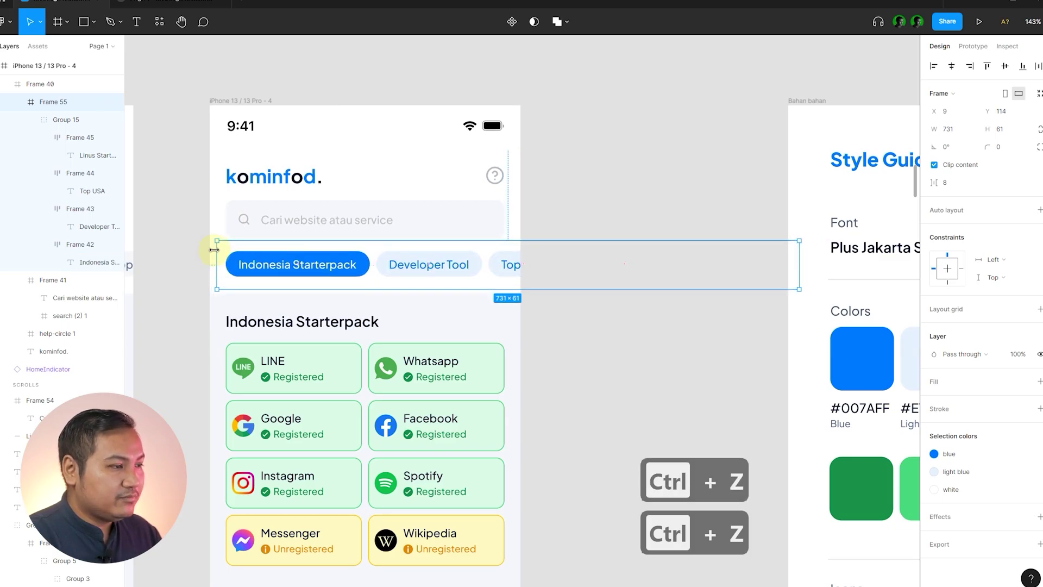
- Resize the frame around the category chips to 390 × 69 so it spans exactly the phone screen's width
{"action": "scroll", "coordinate": [256, 244], "scroll_direction": "up", "scroll_amount": 5}
{"action": "left_click_drag", "start_coordinate": [259, 228], "coordinate": [258, 226]}
{"action": "scroll", "coordinate": [344, 292], "scroll_direction": "down", "scroll_amount": 3}
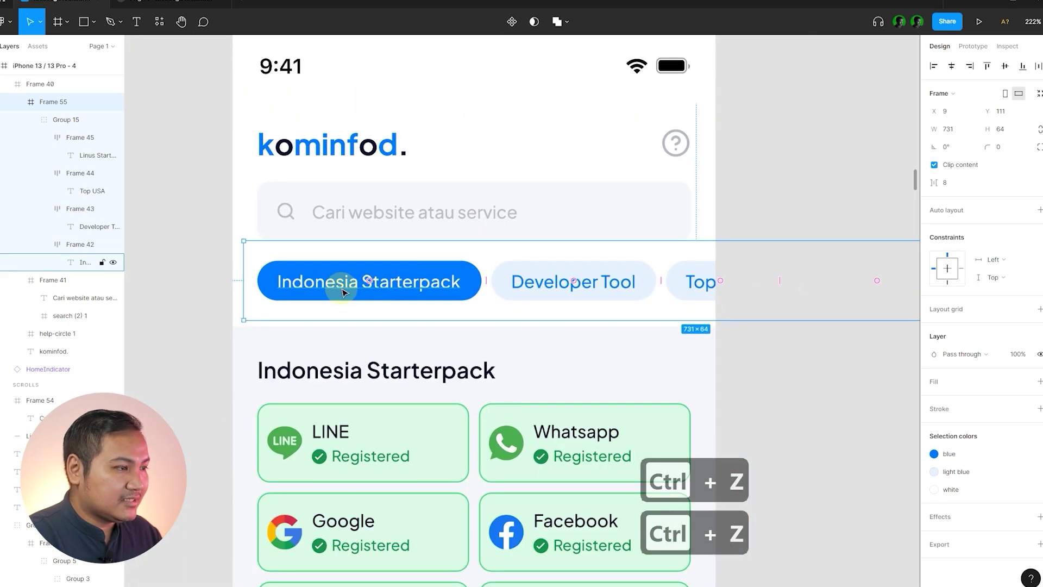
{"action": "left_click_drag", "start_coordinate": [243, 269], "coordinate": [232, 269]}
{"action": "left_click_drag", "start_coordinate": [289, 328], "coordinate": [291, 332]}
{"action": "scroll", "coordinate": [209, 321], "scroll_direction": "down", "scroll_amount": 5}
{"action": "left_click_drag", "start_coordinate": [659, 299], "coordinate": [452, 309]}
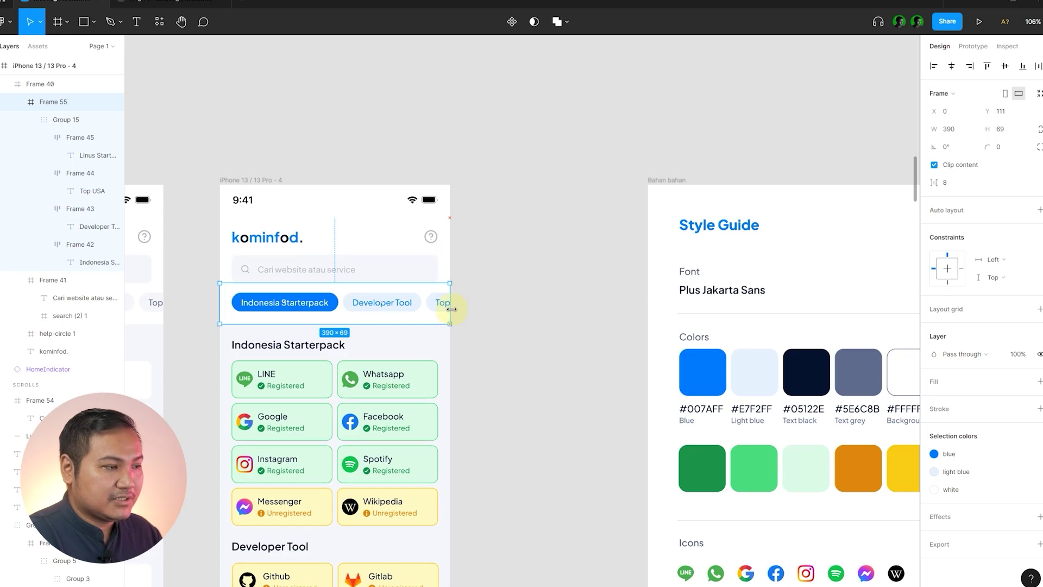
- Set the overflow scrolling of the category chips' frame to Horizontal scrolling
{"action": "scroll", "coordinate": [218, 323], "scroll_direction": "up", "scroll_amount": 3}
{"action": "left_click", "coordinate": [620, 310]}
{"action": "left_click", "coordinate": [598, 277]}
{"action": "double_click", "coordinate": [429, 303]}
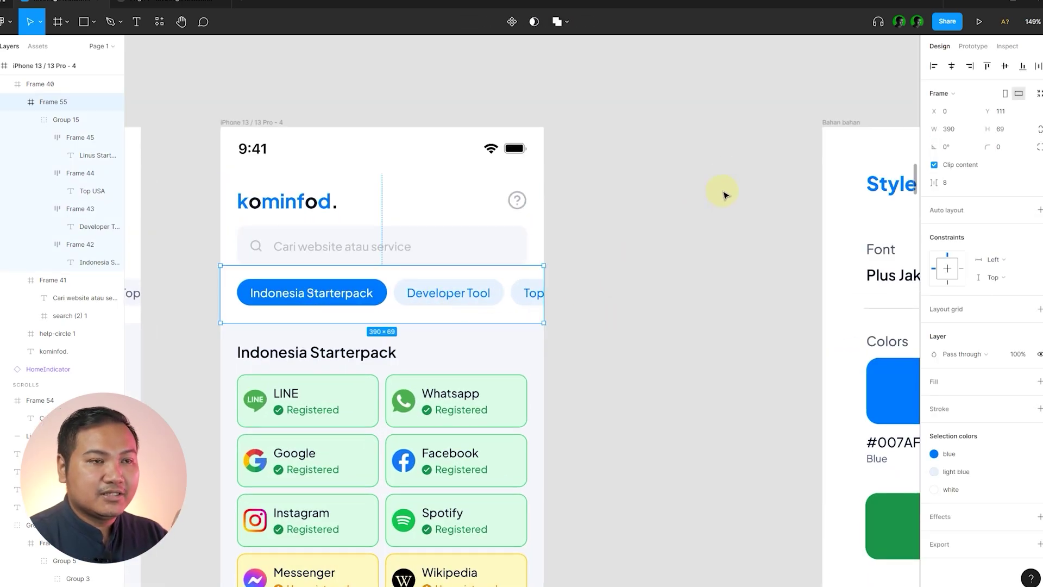
{"action": "left_click", "coordinate": [973, 46]}
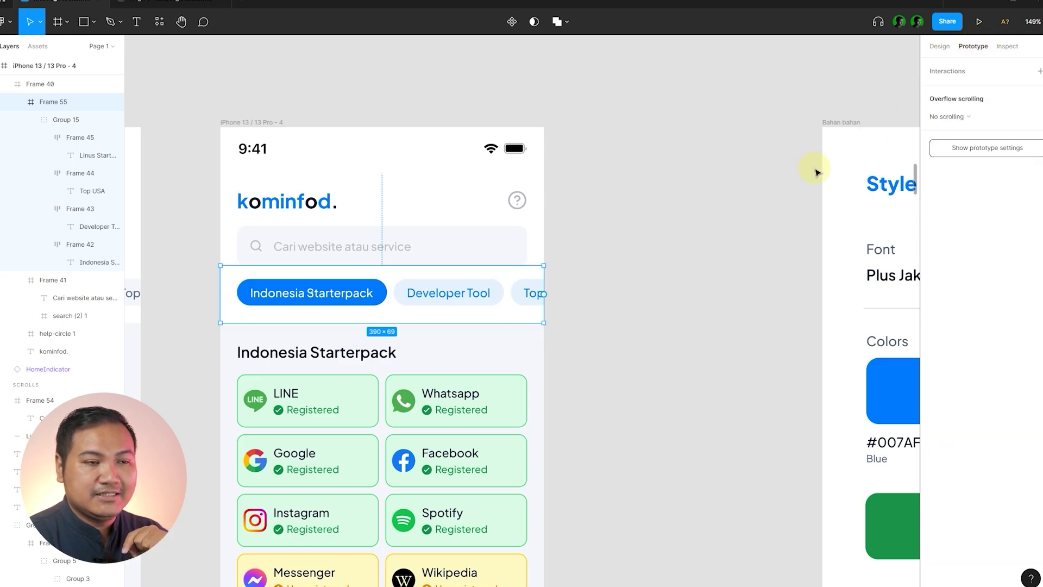
{"action": "left_click", "coordinate": [956, 116]}
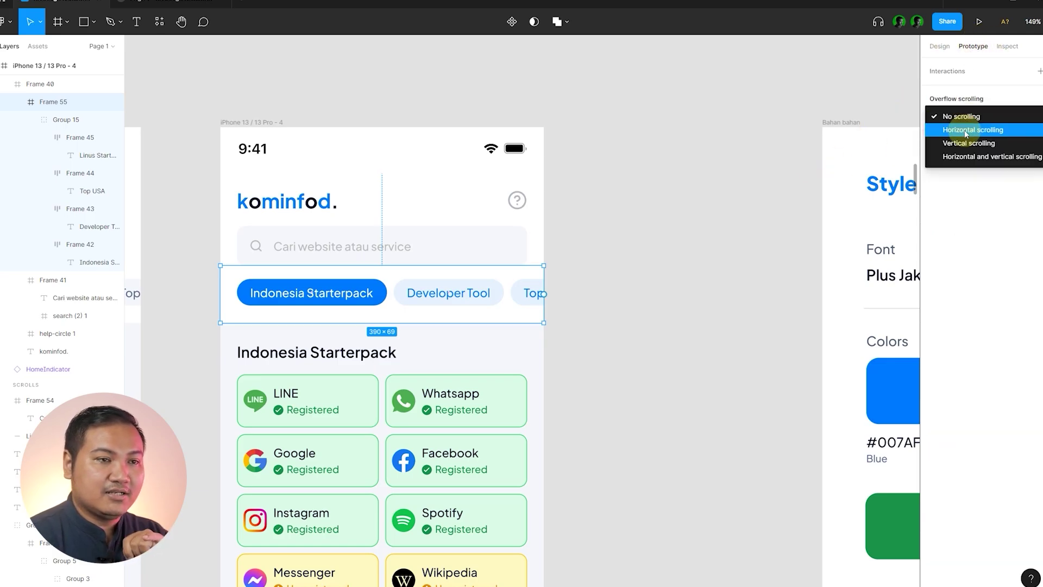
{"action": "left_click", "coordinate": [965, 130]}
{"action": "left_click", "coordinate": [620, 285]}
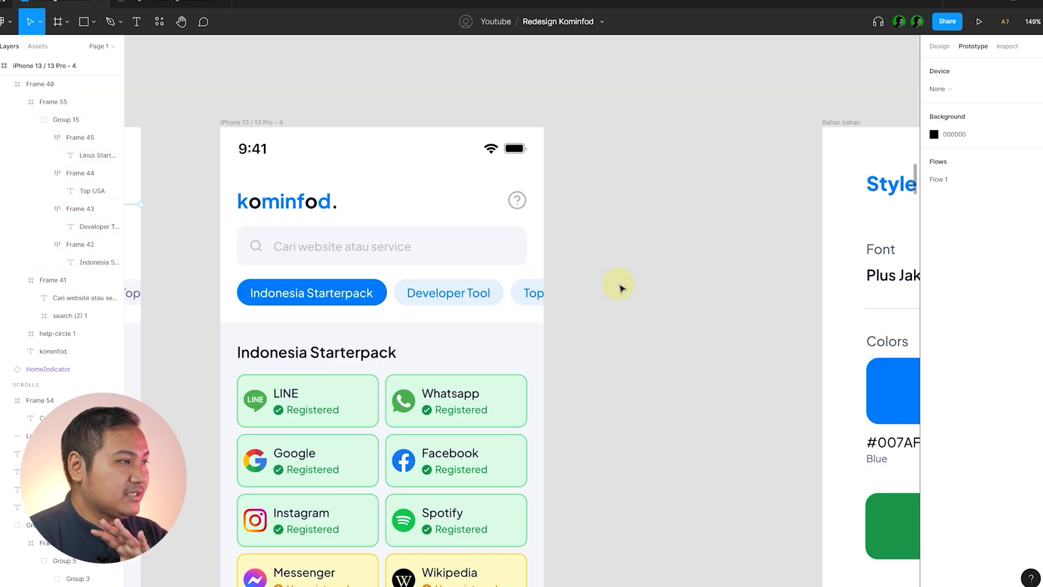
- Test the horizontal scrolling of the category chips in the prototype preview, from the first chip to the last
{"action": "left_click", "coordinate": [182, 4]}
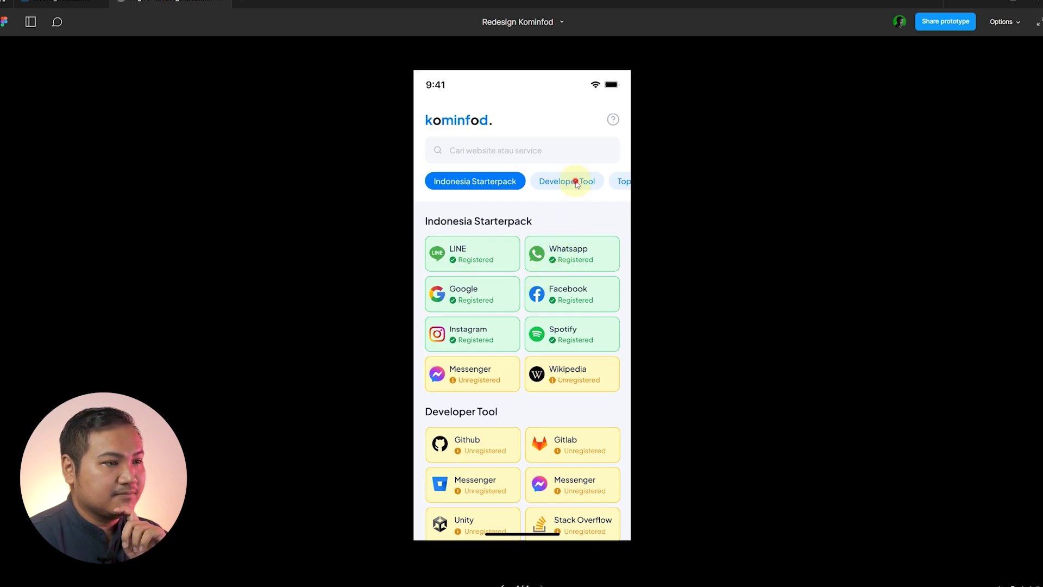
{"action": "left_click_drag", "start_coordinate": [576, 185], "coordinate": [428, 197]}
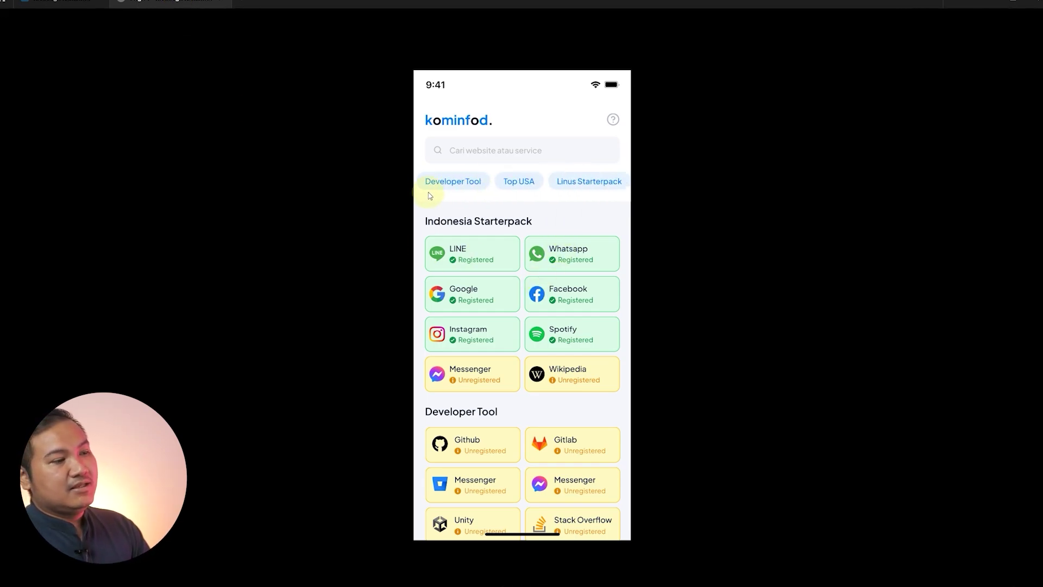
{"action": "left_click_drag", "start_coordinate": [508, 181], "coordinate": [608, 181]}
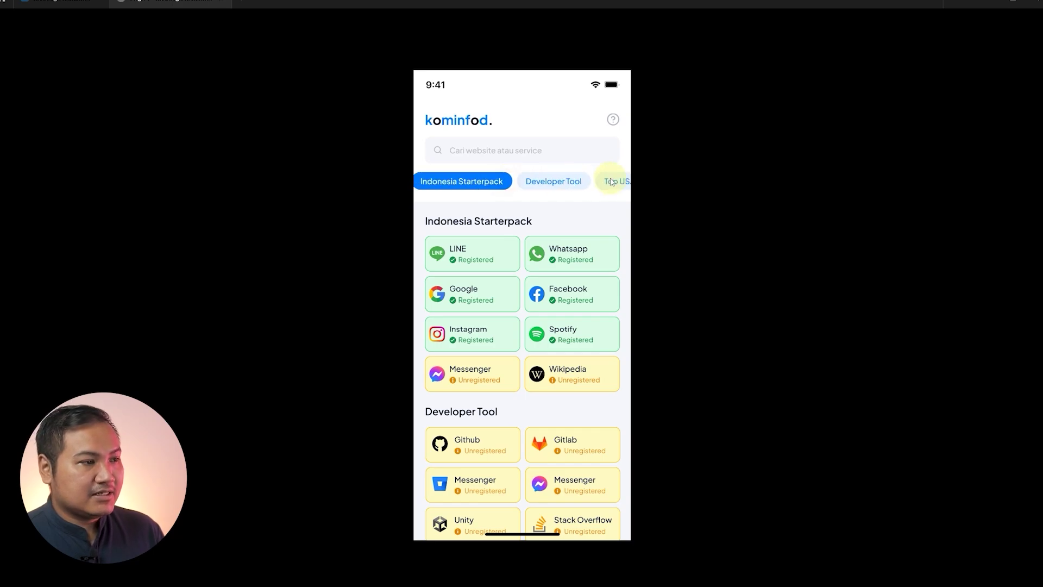
{"action": "mouse_move", "coordinate": [493, 181]}
{"action": "left_mouse_down"}
{"action": "mouse_move", "coordinate": [549, 183]}
{"action": "mouse_move", "coordinate": [437, 177]}
{"action": "mouse_move", "coordinate": [587, 186]}
{"action": "mouse_move", "coordinate": [404, 185]}
{"action": "mouse_move", "coordinate": [599, 184]}
{"action": "mouse_move", "coordinate": [435, 189]}
{"action": "left_mouse_up"}
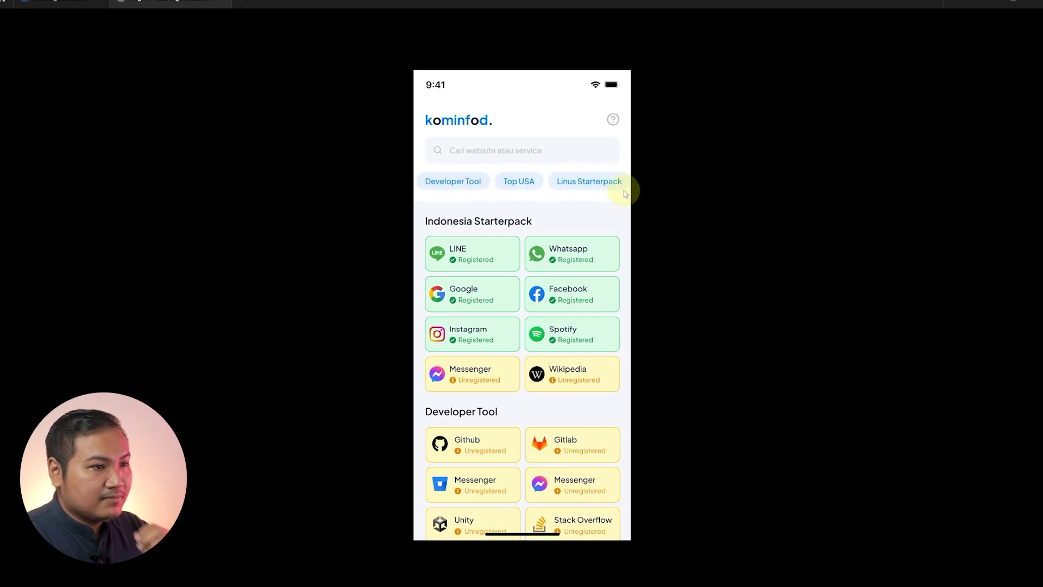
- Slide the category chips group left inside its frame until the Linus Starterpack chip and space after it are exposed
{"action": "left_click", "coordinate": [43, 5]}
{"action": "left_click", "coordinate": [516, 295]}
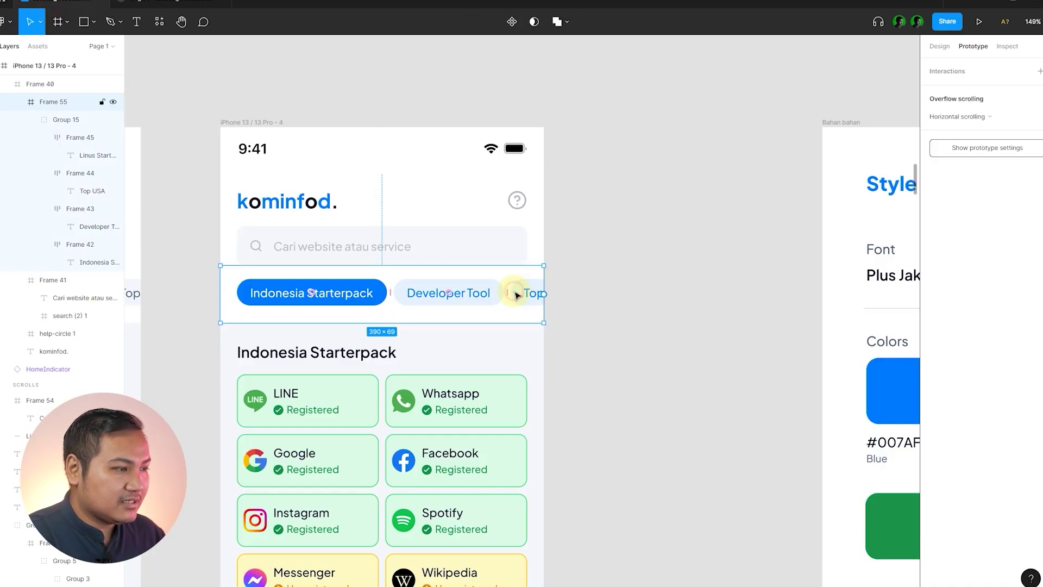
{"action": "left_click", "coordinate": [524, 295]}
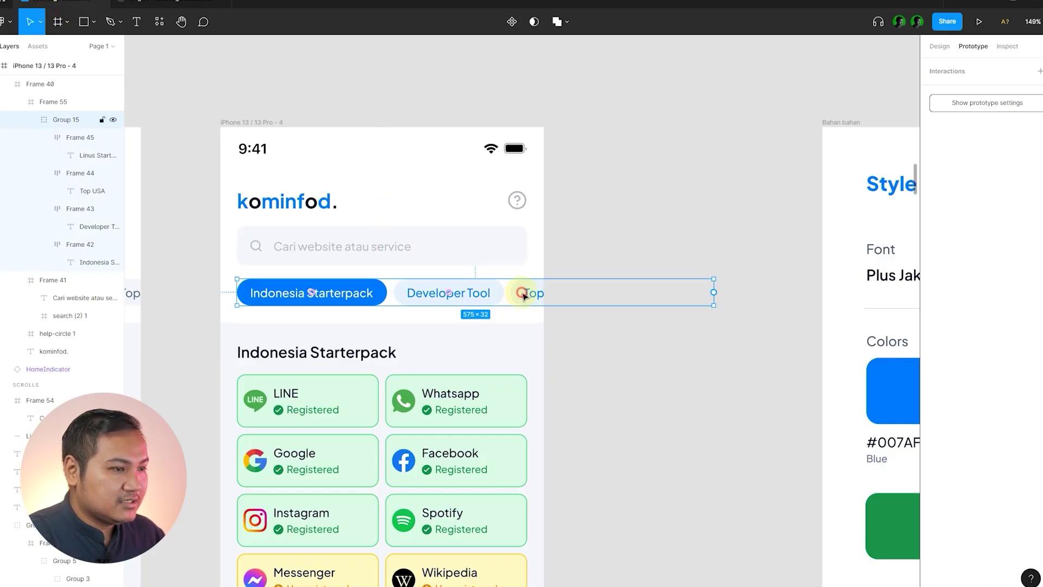
{"action": "left_click_drag", "start_coordinate": [487, 294], "coordinate": [435, 294]}
{"action": "scroll", "coordinate": [528, 296], "scroll_direction": "up", "scroll_amount": 5, "text": "ctrl"}
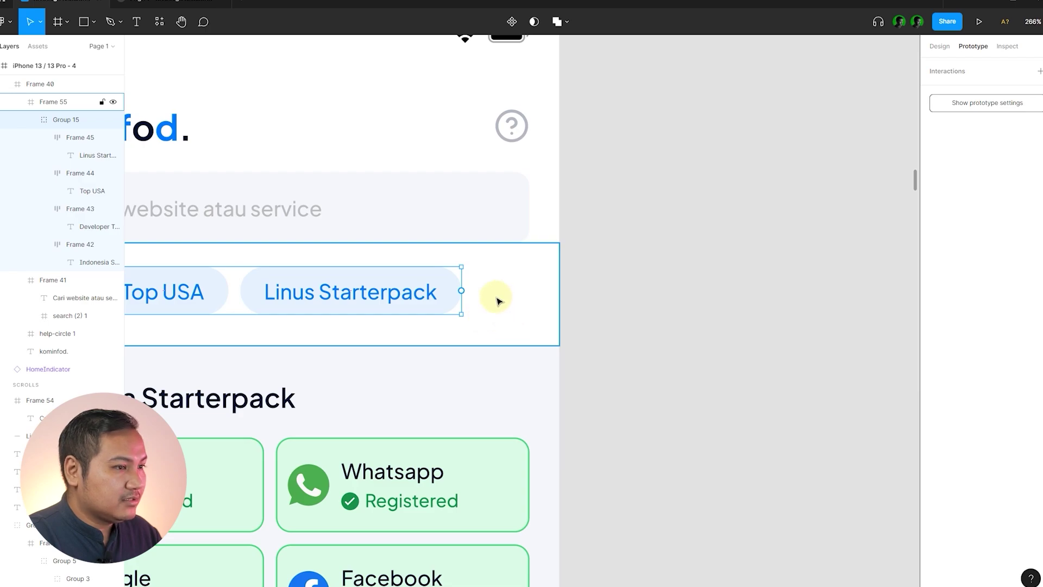
- Draw a rectangle about 22 × 24 just after the Linus Starterpack chip and fill it with the header's white, FFFFFF
{"action": "key", "text": "r"}
{"action": "mouse_move", "coordinate": [484, 279]}
{"action": "left_mouse_down"}
{"action": "mouse_move", "coordinate": [520, 305]}
{"action": "mouse_move", "coordinate": [516, 314]}
{"action": "left_mouse_up"}
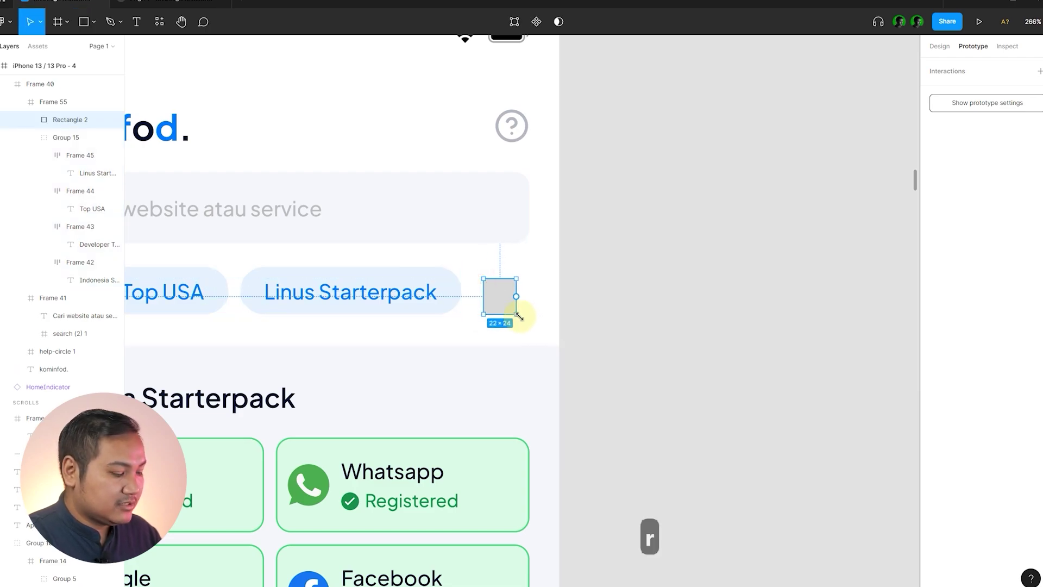
{"action": "left_click", "coordinate": [940, 46]}
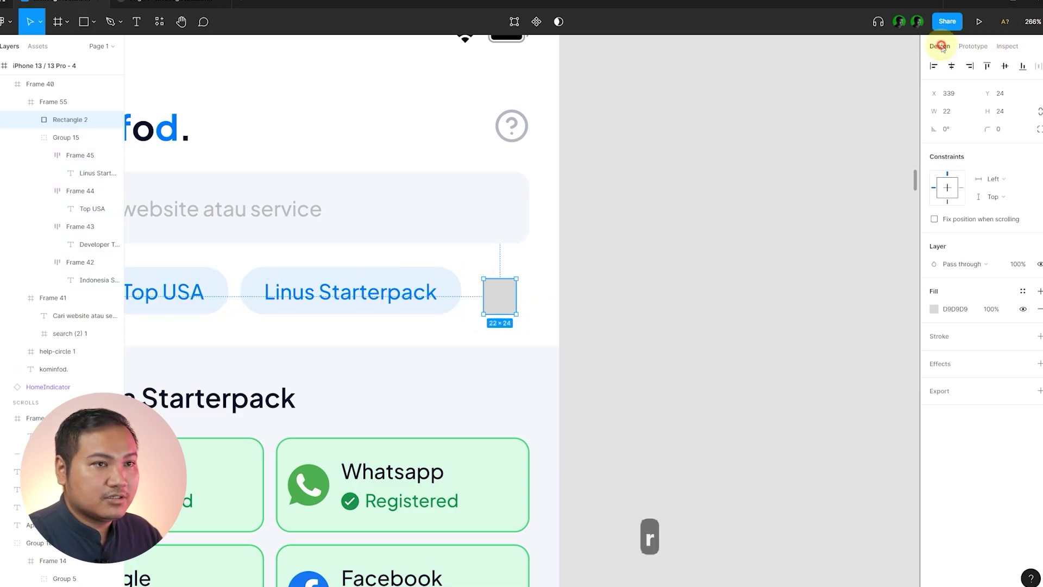
{"action": "key", "text": "i"}
{"action": "left_click", "coordinate": [530, 295]}
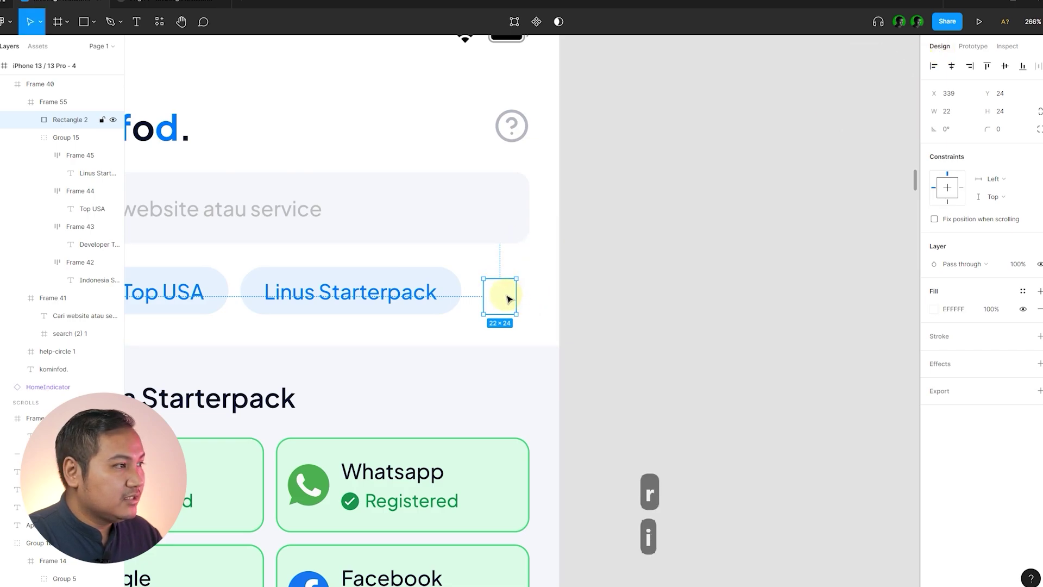
- Move the white rectangle into the category chips group and place it directly against the Linus Starterpack chip's end
{"action": "left_click_drag", "start_coordinate": [71, 135], "coordinate": [70, 146]}
{"action": "left_click", "coordinate": [505, 294]}
{"action": "mouse_move", "coordinate": [505, 294]}
{"action": "left_mouse_down"}
{"action": "mouse_move", "coordinate": [489, 284]}
{"action": "mouse_move", "coordinate": [487, 295]}
{"action": "left_mouse_up"}
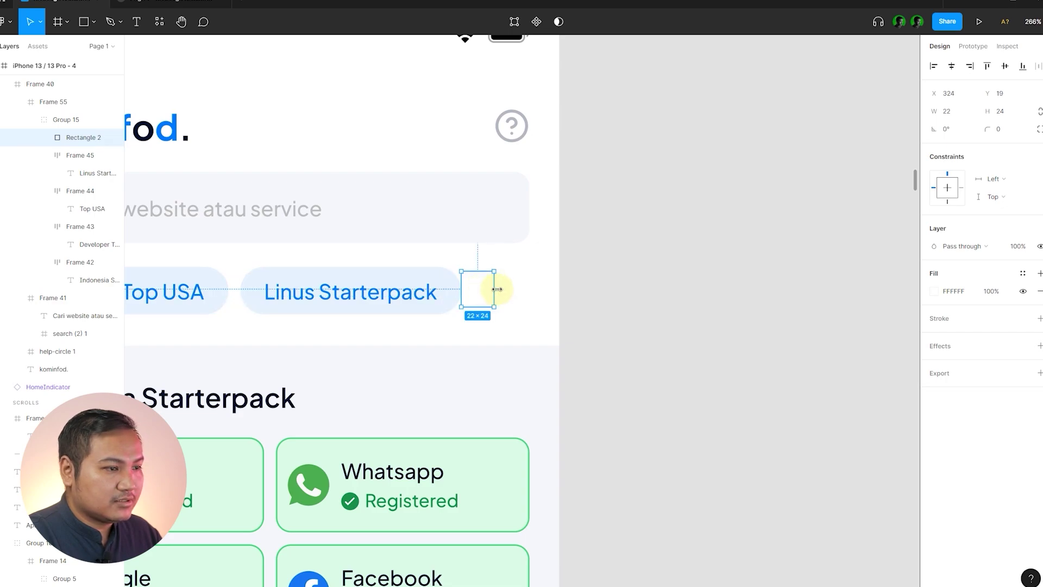
- Set the white spacer rectangle's width to 20 and select the whole category chips group
{"action": "left_click", "coordinate": [956, 117]}
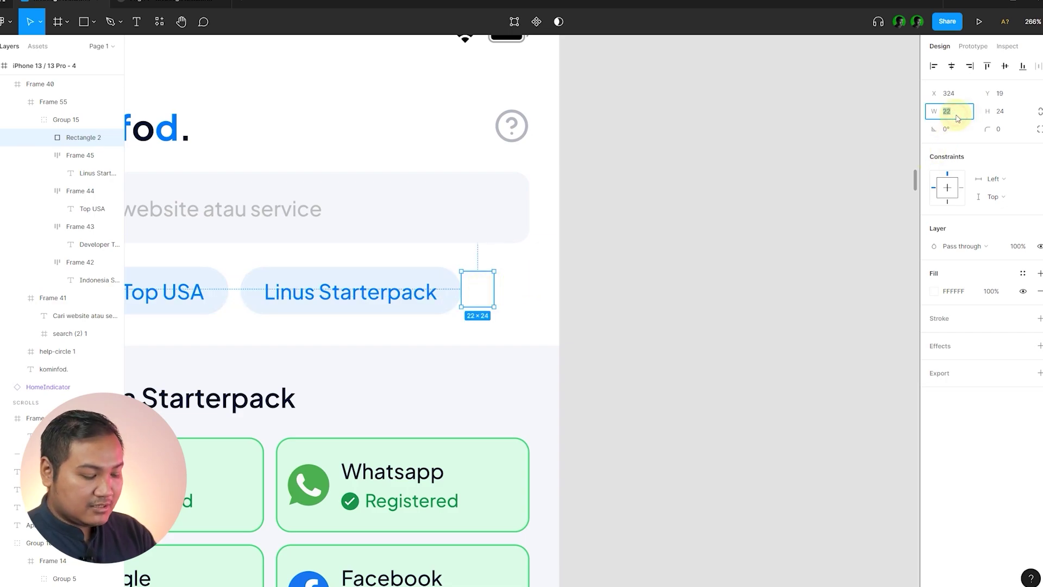
{"action": "type", "text": "20"}
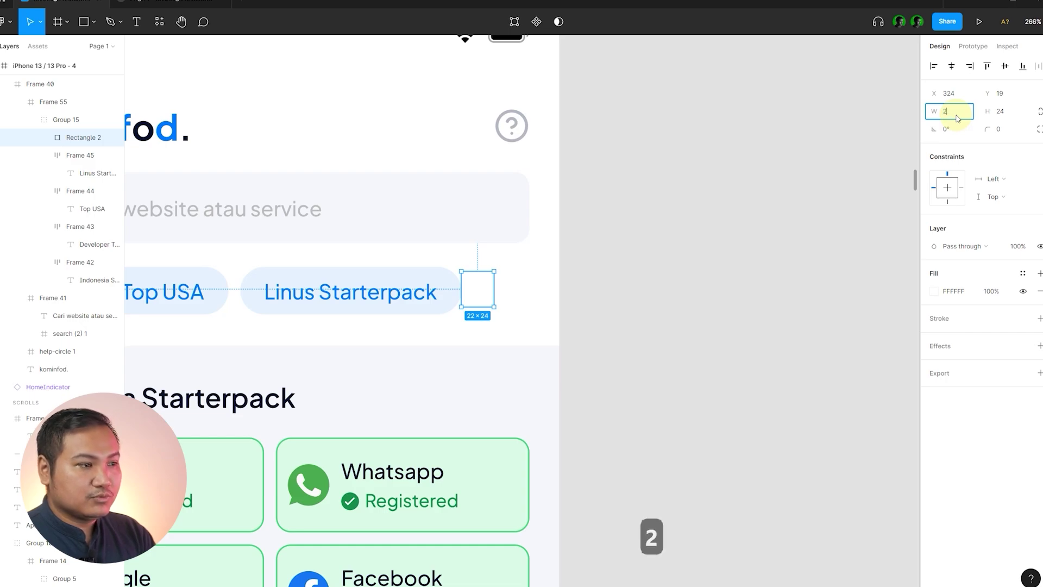
{"action": "key", "text": "Return"}
{"action": "left_click", "coordinate": [641, 255]}
{"action": "left_click", "coordinate": [442, 295]}
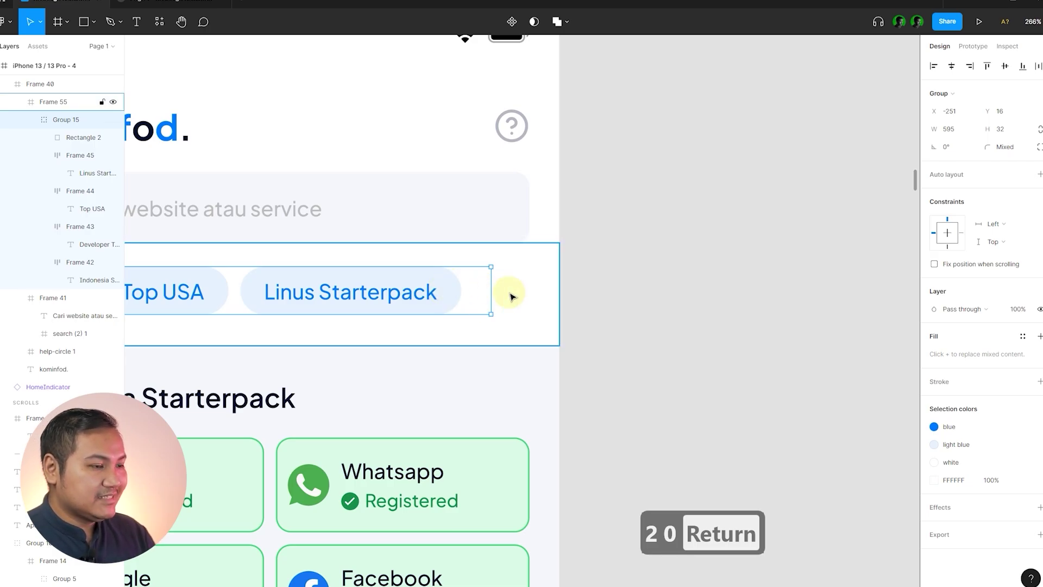
- Slide the category chips group back inside its frame until the Indonesia Starterpack chip leads the row again
{"action": "scroll", "coordinate": [693, 280], "scroll_direction": "down", "scroll_amount": 3}
{"action": "left_click_drag", "start_coordinate": [312, 288], "coordinate": [485, 295]}
{"action": "left_click_drag", "start_coordinate": [351, 287], "coordinate": [382, 288]}
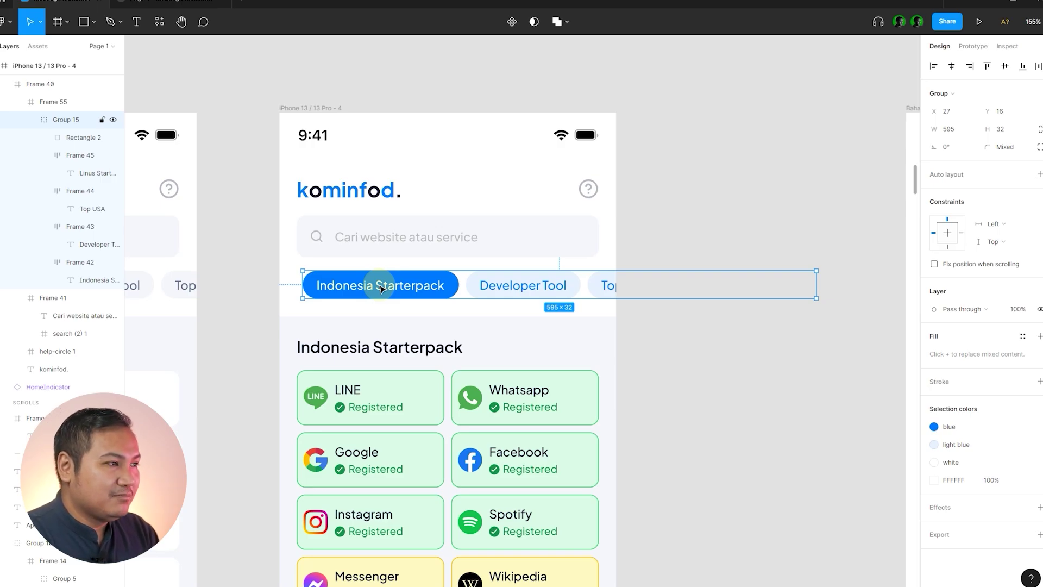
{"action": "left_click", "coordinate": [720, 386]}
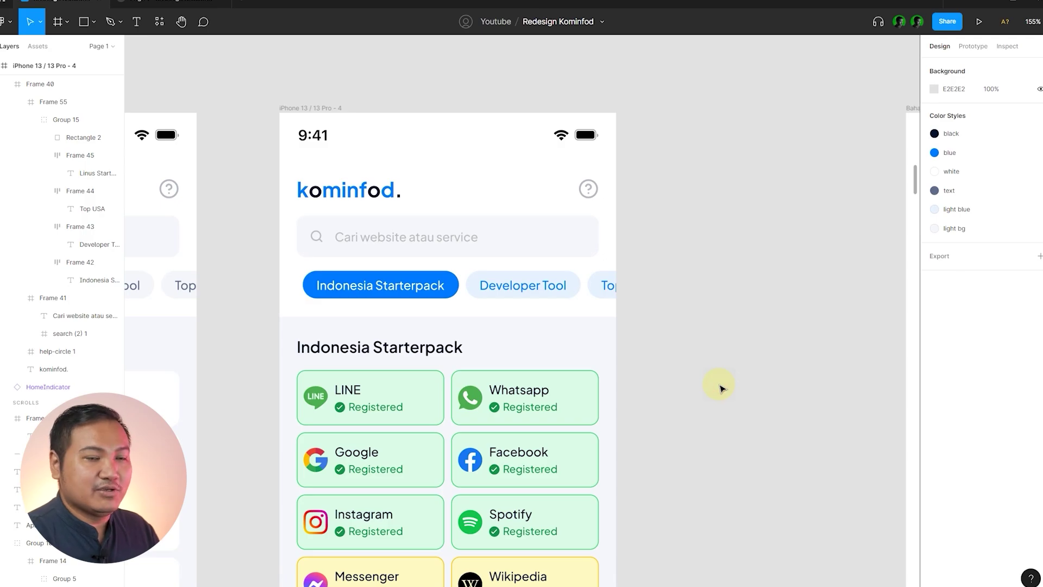
- Align the category chips group's left edge with the search bar above it
{"action": "left_click", "coordinate": [418, 285]}
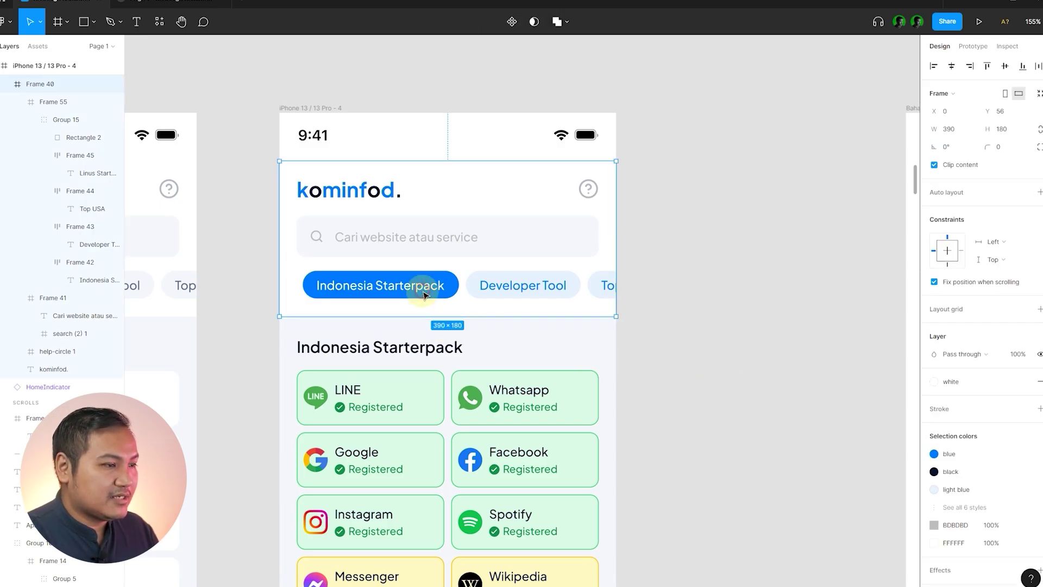
{"action": "left_click", "coordinate": [418, 285]}
{"action": "scroll", "coordinate": [401, 287], "scroll_direction": "up", "scroll_amount": 3}
{"action": "left_click", "coordinate": [400, 288]}
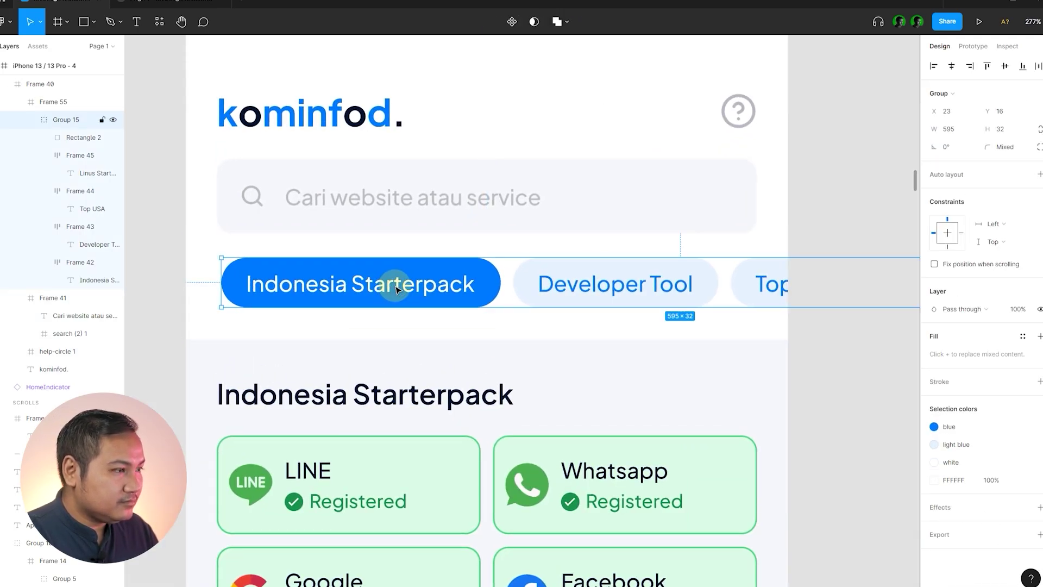
{"action": "left_click", "coordinate": [400, 185], "text": "shift"}
{"action": "key", "text": "alt+a"}
{"action": "left_click", "coordinate": [174, 259]}
{"action": "scroll", "coordinate": [163, 263], "scroll_direction": "down", "scroll_amount": 5}
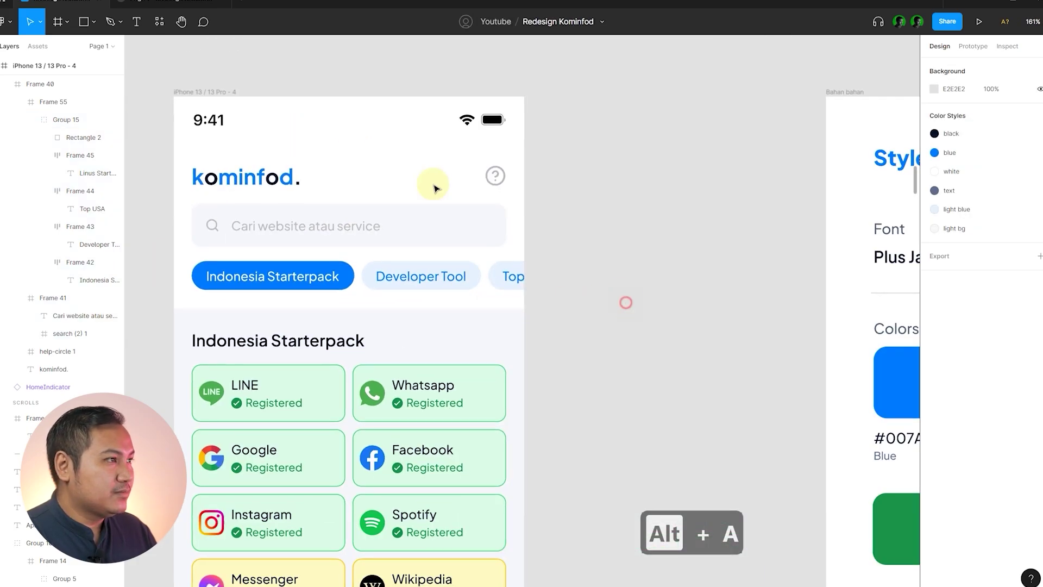
- Test the chip row in the prototype preview by scrolling it to the end and back, and return to the design file
{"action": "left_click", "coordinate": [196, 6]}
{"action": "mouse_move", "coordinate": [492, 186]}
{"action": "left_mouse_down"}
{"action": "mouse_move", "coordinate": [601, 179]}
{"action": "mouse_move", "coordinate": [493, 186]}
{"action": "left_mouse_up"}
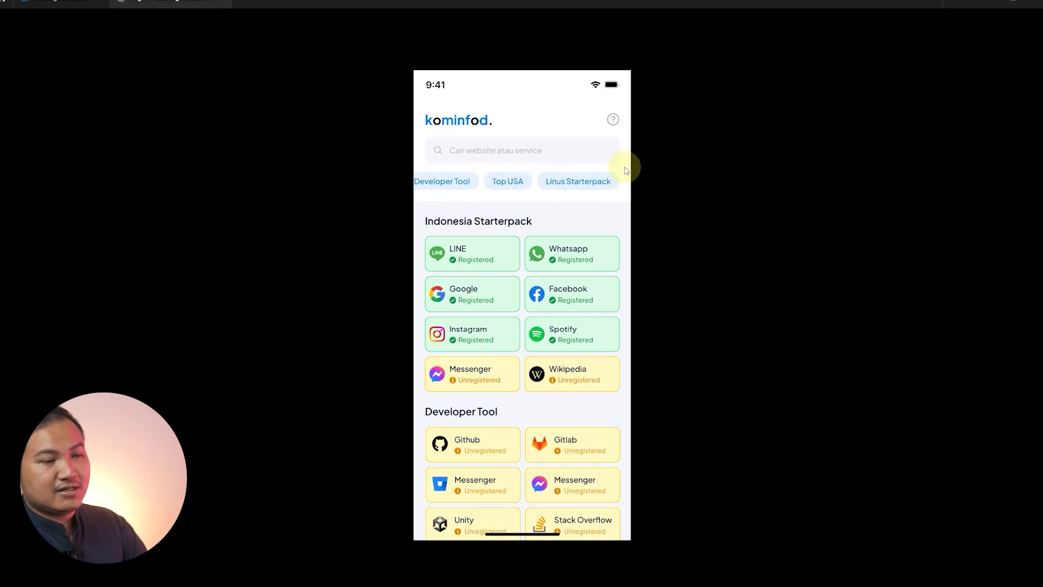
{"action": "left_click_drag", "start_coordinate": [433, 180], "coordinate": [613, 194]}
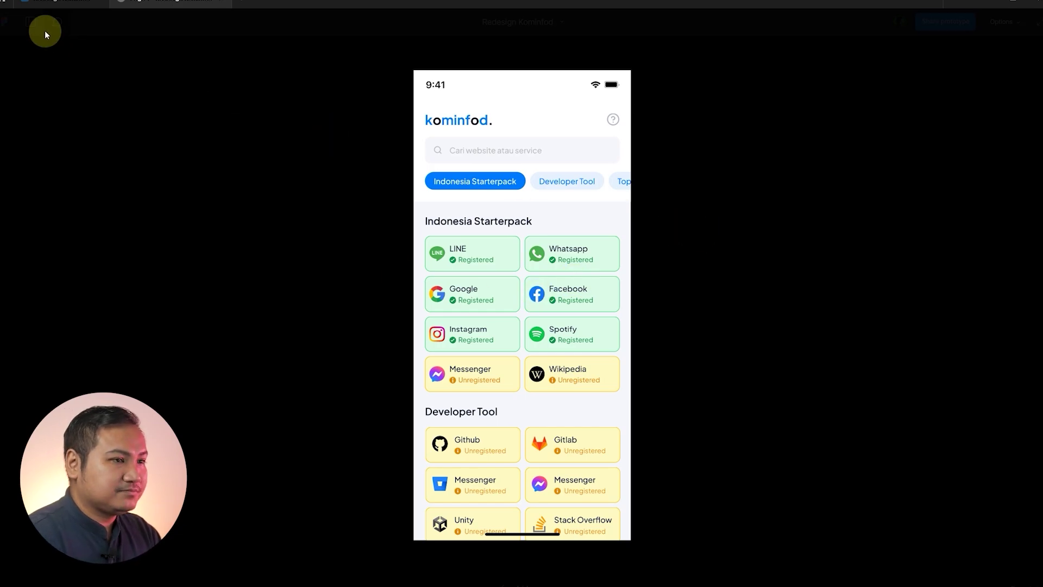
{"action": "left_click", "coordinate": [72, 5]}
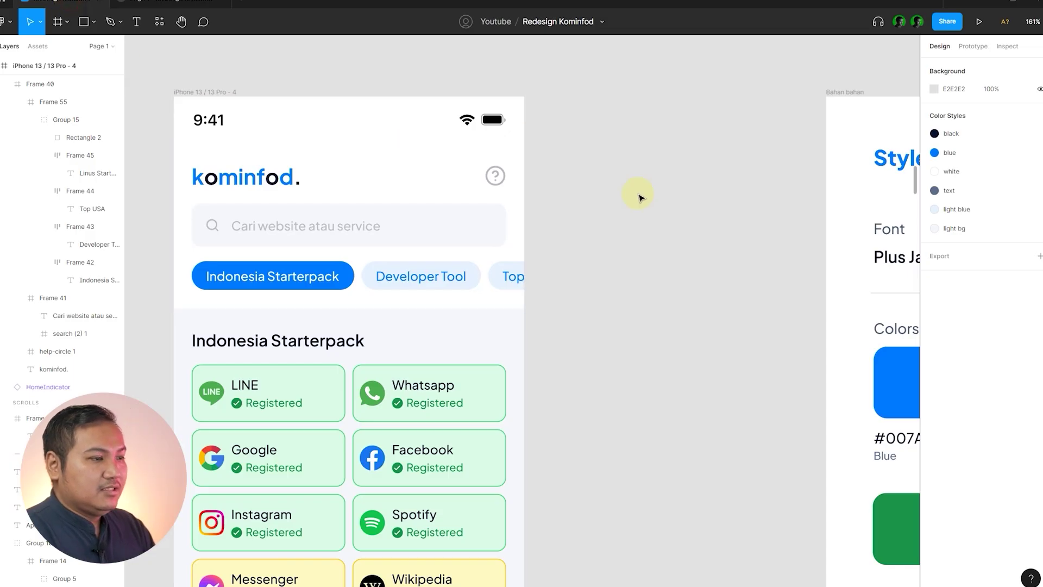
{"action": "scroll", "coordinate": [391, 233], "scroll_direction": "down", "scroll_amount": 5}
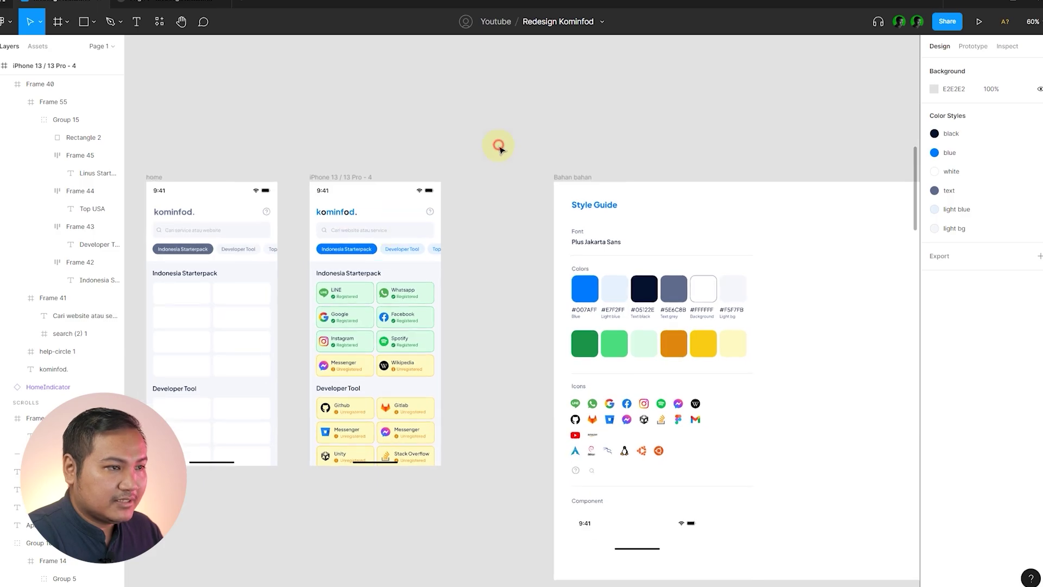
{"action": "scroll", "coordinate": [504, 140], "scroll_direction": "down", "scroll_amount": 3}
{"action": "left_click_drag", "start_coordinate": [495, 163], "coordinate": [823, 164]}
{"action": "left_click", "coordinate": [710, 145]}
{"action": "scroll", "coordinate": [442, 288], "scroll_direction": "up", "scroll_amount": 5}
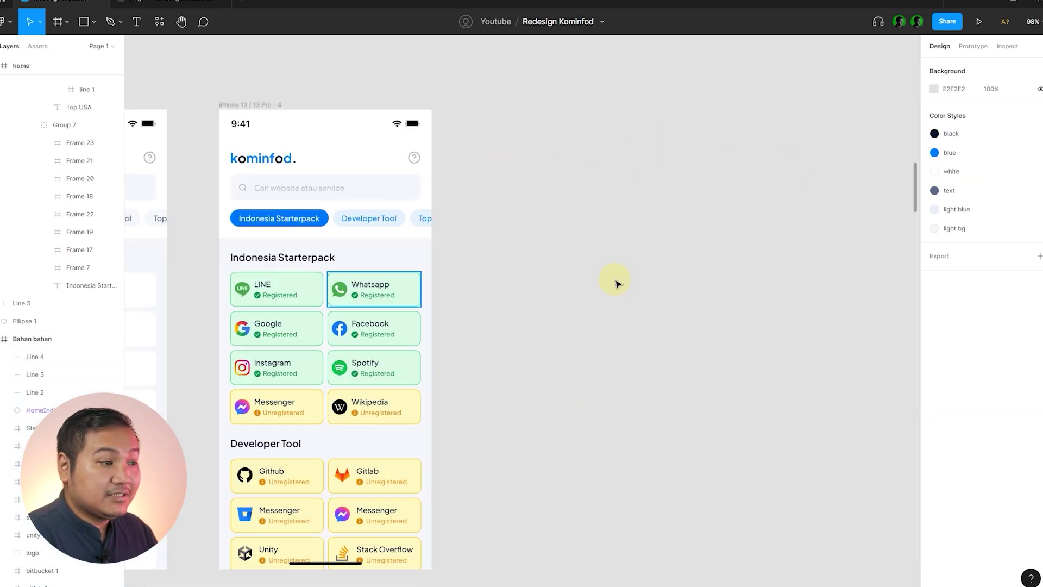
{"action": "scroll", "coordinate": [624, 282], "scroll_direction": "left", "scroll_amount": 2}
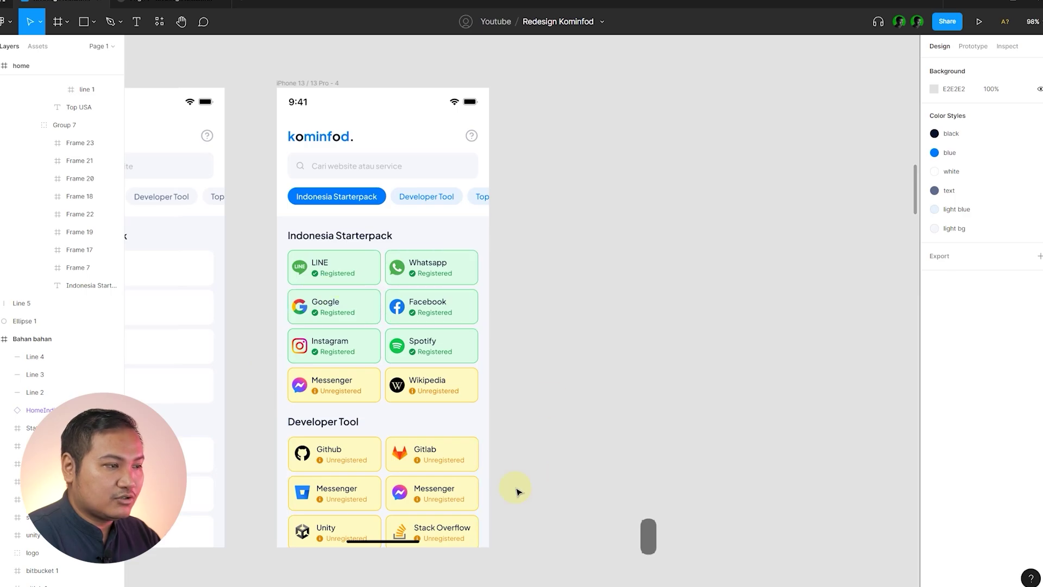
{"action": "left_click", "coordinate": [541, 263]}
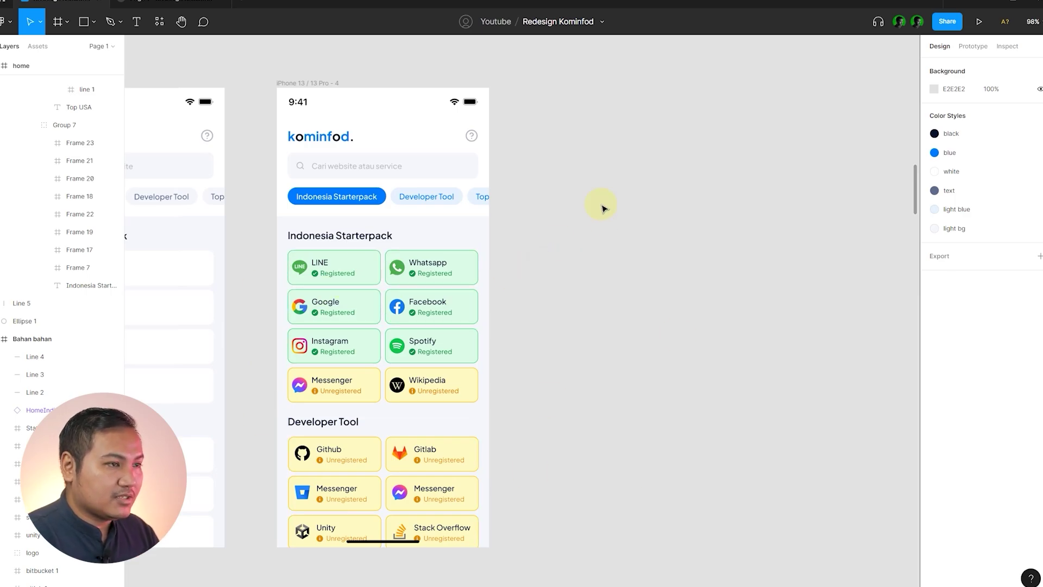
- Extend the iPhone 13 / 13 Pro - 4 frame to a height of 2490 so all its content shows
{"action": "scroll", "coordinate": [569, 121], "scroll_direction": "down", "scroll_amount": 5}
{"action": "left_click", "coordinate": [493, 104]}
{"action": "left_click_drag", "start_coordinate": [500, 282], "coordinate": [512, 541]}
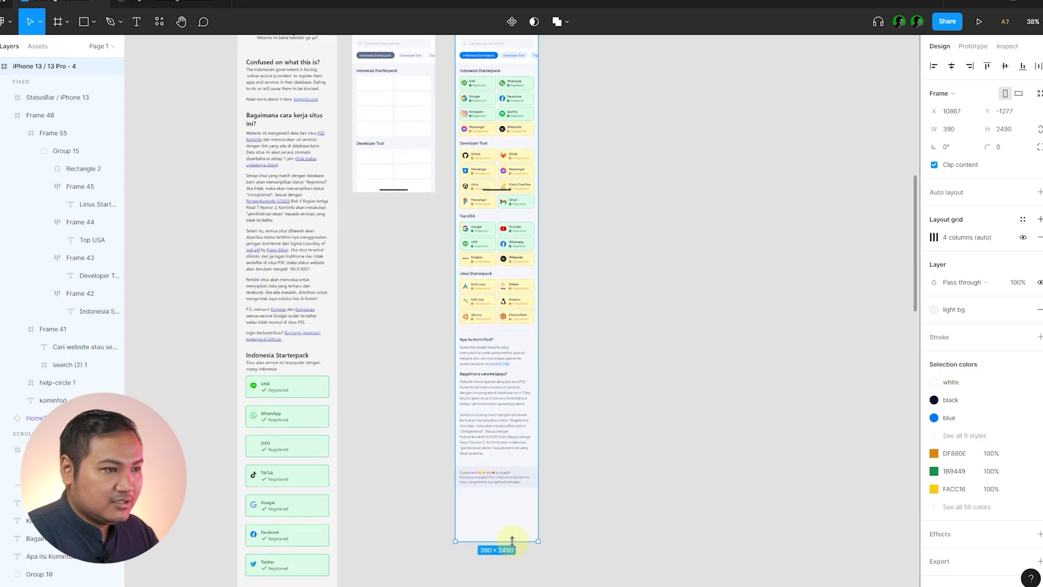
- Group the Indonesia Starterpack heading with its service cards in the iPhone 13 / 13 Pro - 4 frame
{"action": "left_click", "coordinate": [665, 432]}
{"action": "scroll", "coordinate": [570, 470], "scroll_direction": "down", "scroll_amount": 2}
{"action": "left_click_drag", "start_coordinate": [587, 476], "coordinate": [586, 272]}
{"action": "left_click", "coordinate": [549, 213]}
{"action": "scroll", "coordinate": [510, 174], "scroll_direction": "up", "scroll_amount": 3}
{"action": "key", "text": "ctrl+g"}
{"action": "left_click", "coordinate": [617, 247]}
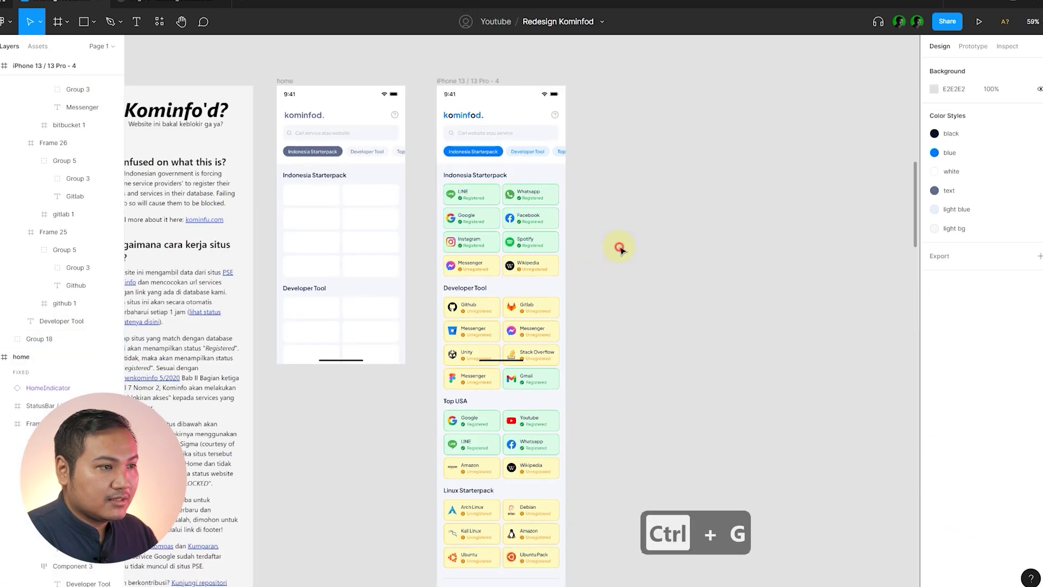
{"action": "scroll", "coordinate": [583, 286], "scroll_direction": "down", "scroll_amount": 3}
{"action": "left_click_drag", "start_coordinate": [578, 500], "coordinate": [491, 179]}
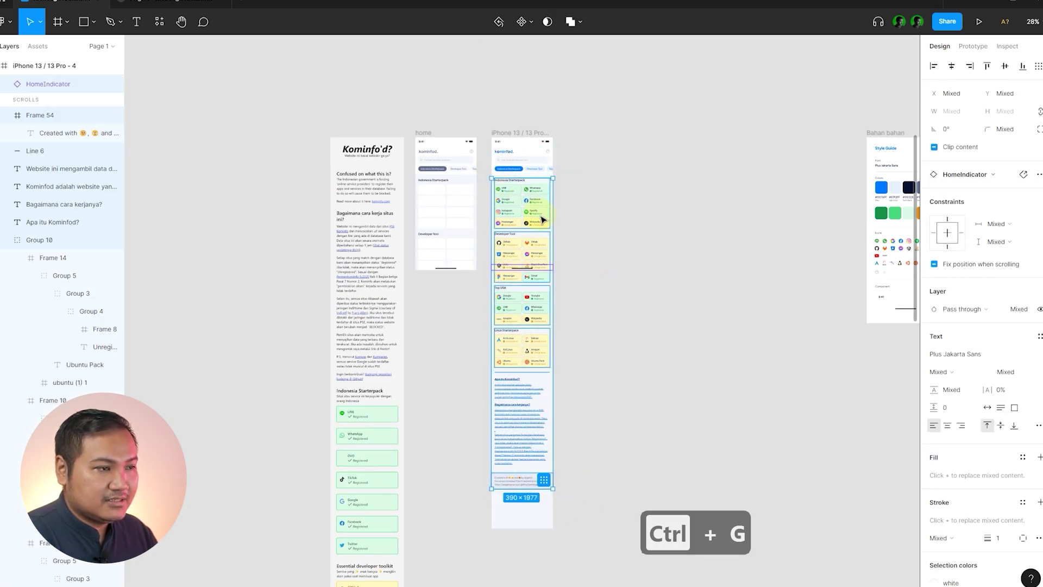
{"action": "scroll", "coordinate": [504, 190], "scroll_direction": "up", "scroll_amount": 1}
{"action": "scroll", "coordinate": [501, 179], "scroll_direction": "up", "scroll_amount": 5}
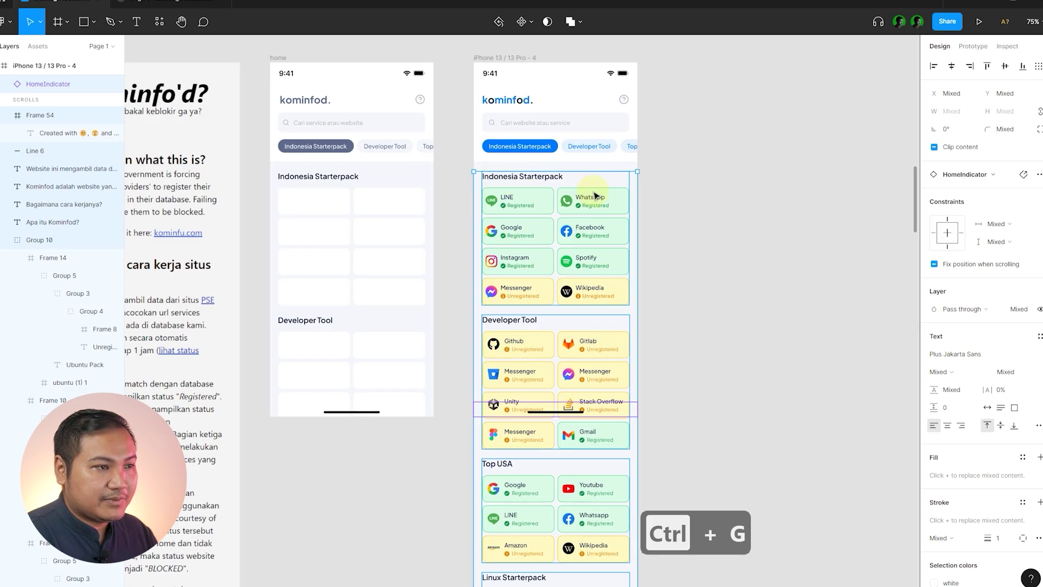
{"action": "scroll", "coordinate": [576, 472], "scroll_direction": "down", "scroll_amount": 4}
{"action": "scroll", "coordinate": [580, 269], "scroll_direction": "up", "scroll_amount": 5}
{"action": "scroll", "coordinate": [568, 353], "scroll_direction": "up", "scroll_amount": 2}
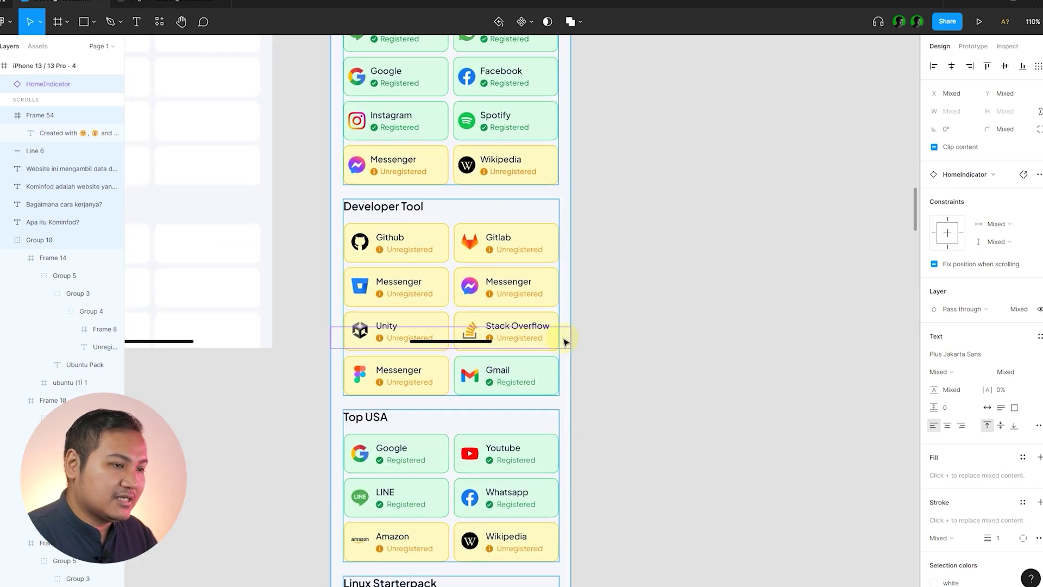
{"action": "key", "text": "Escape"}
{"action": "scroll", "coordinate": [495, 267], "scroll_direction": "down", "scroll_amount": 1}
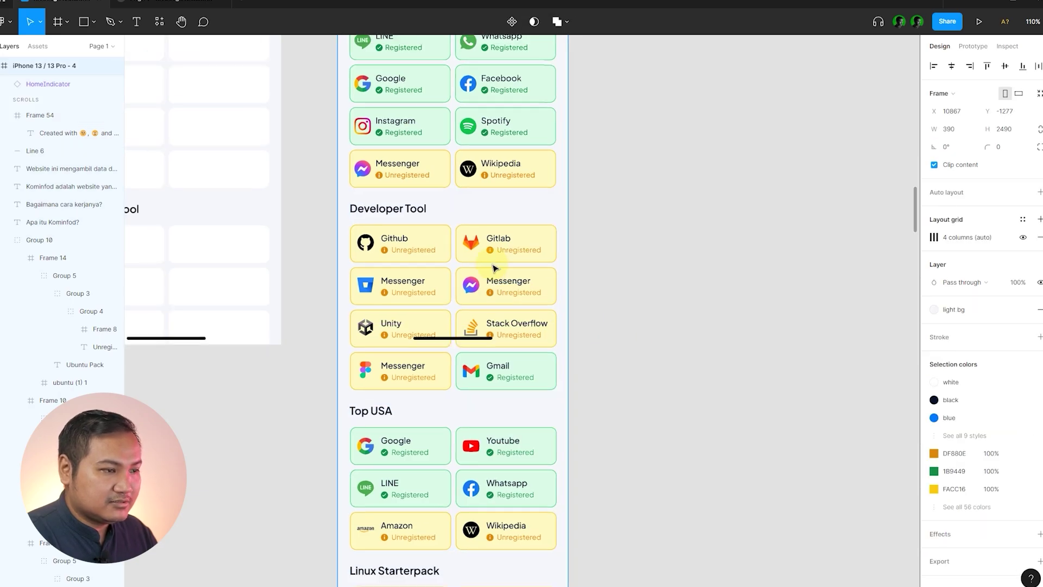
- Group all the scrolling content below the header, from Indonesia Starterpack to the footer, leaving out the home indicator
{"action": "scroll", "coordinate": [522, 270], "scroll_direction": "down", "scroll_amount": 6}
{"action": "left_click_drag", "start_coordinate": [564, 540], "coordinate": [458, 191]}
{"action": "scroll", "coordinate": [488, 261], "scroll_direction": "up", "scroll_amount": 5}
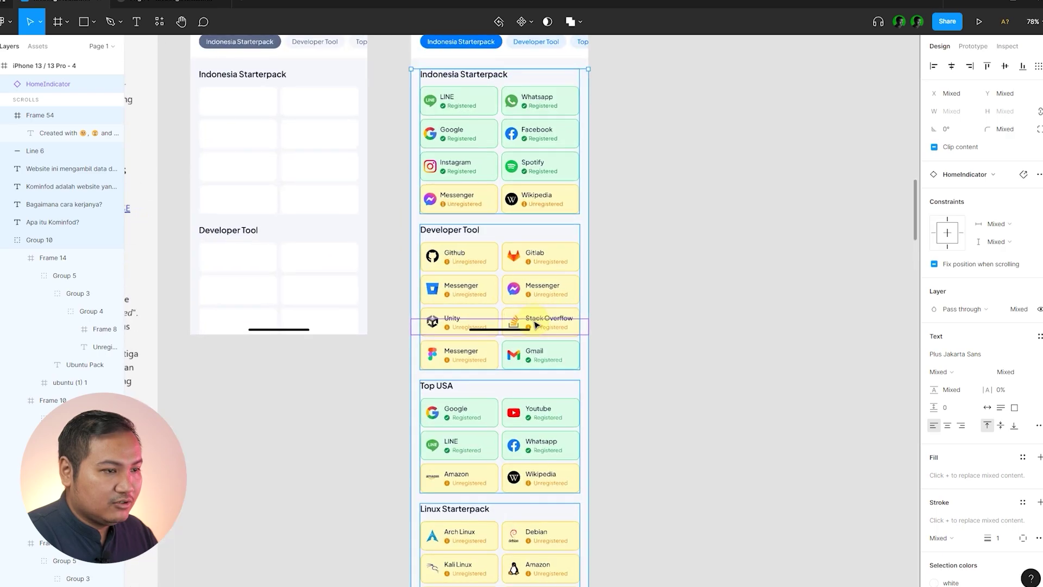
{"action": "scroll", "coordinate": [535, 325], "scroll_direction": "up", "scroll_amount": 5}
{"action": "left_click", "coordinate": [654, 344], "text": "shift"}
{"action": "scroll", "coordinate": [447, 298], "scroll_direction": "down", "scroll_amount": 5}
{"action": "left_click_drag", "start_coordinate": [420, 256], "coordinate": [463, 261]}
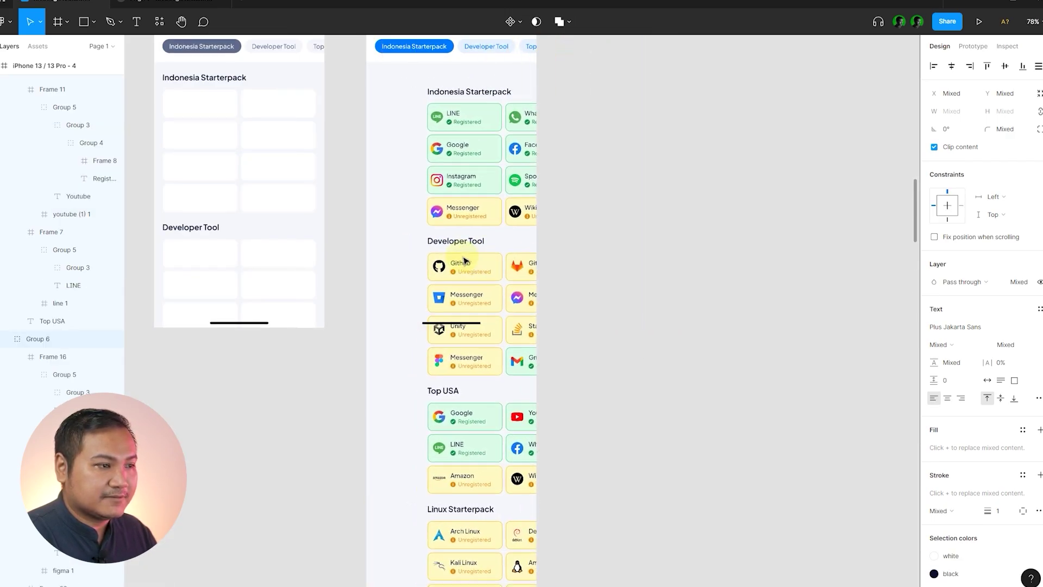
{"action": "key", "text": "ctrl+z"}
{"action": "scroll", "coordinate": [572, 261], "scroll_direction": "down", "scroll_amount": 5}
{"action": "scroll", "coordinate": [489, 269], "scroll_direction": "up", "scroll_amount": 1}
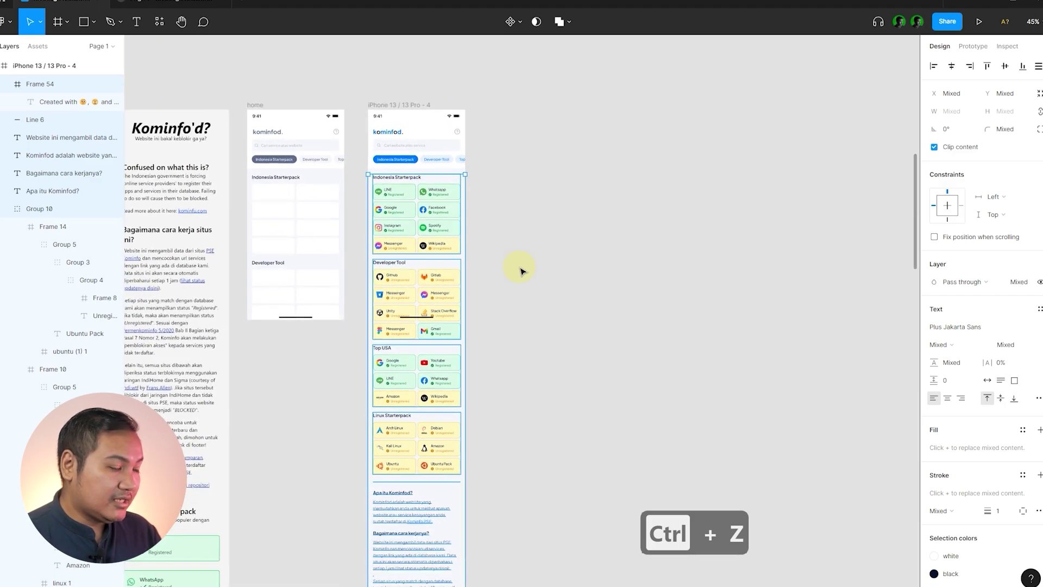
{"action": "key", "text": "ctrl+g"}
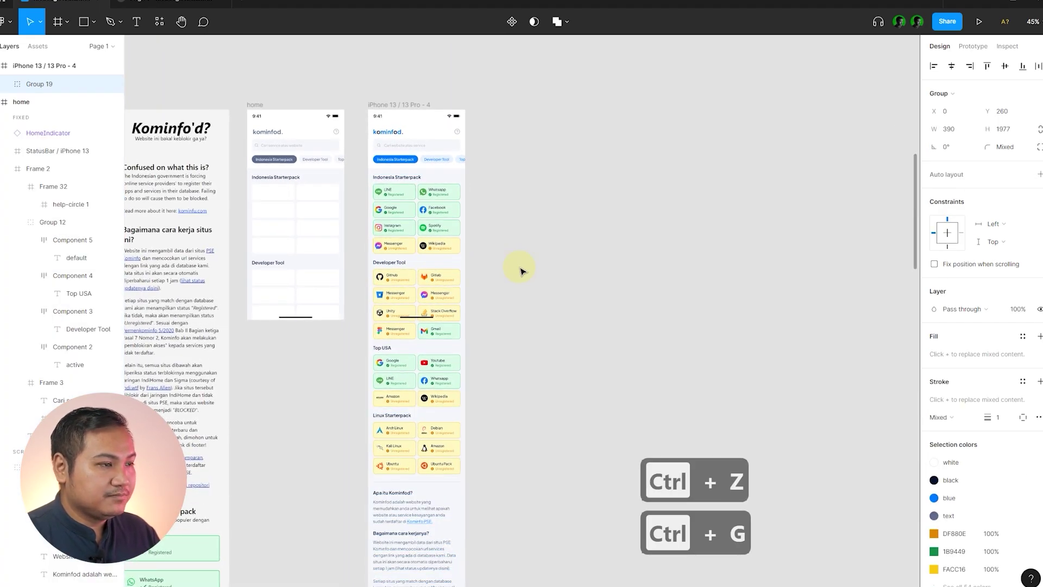
{"action": "left_click", "coordinate": [520, 270]}
- Shorten the iPhone 13 / 13 Pro - 4 frame to a height of 844, level with the neighbouring home wireframe
{"action": "scroll", "coordinate": [482, 226], "scroll_direction": "down", "scroll_amount": 4}
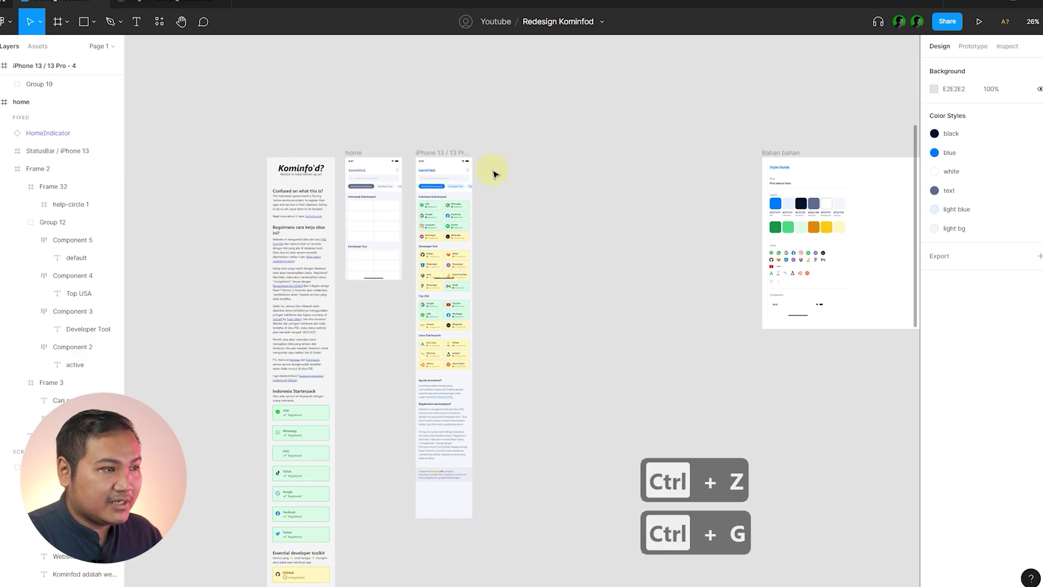
{"action": "left_click", "coordinate": [434, 152]}
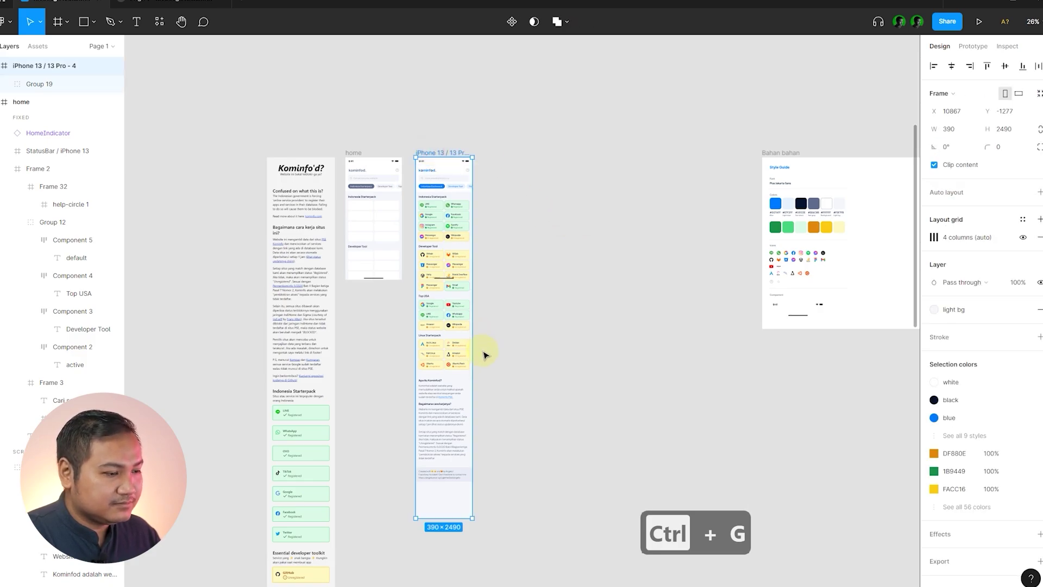
{"action": "left_click_drag", "start_coordinate": [453, 514], "coordinate": [372, 277]}
{"action": "scroll", "coordinate": [372, 275], "scroll_direction": "up", "scroll_amount": 10}
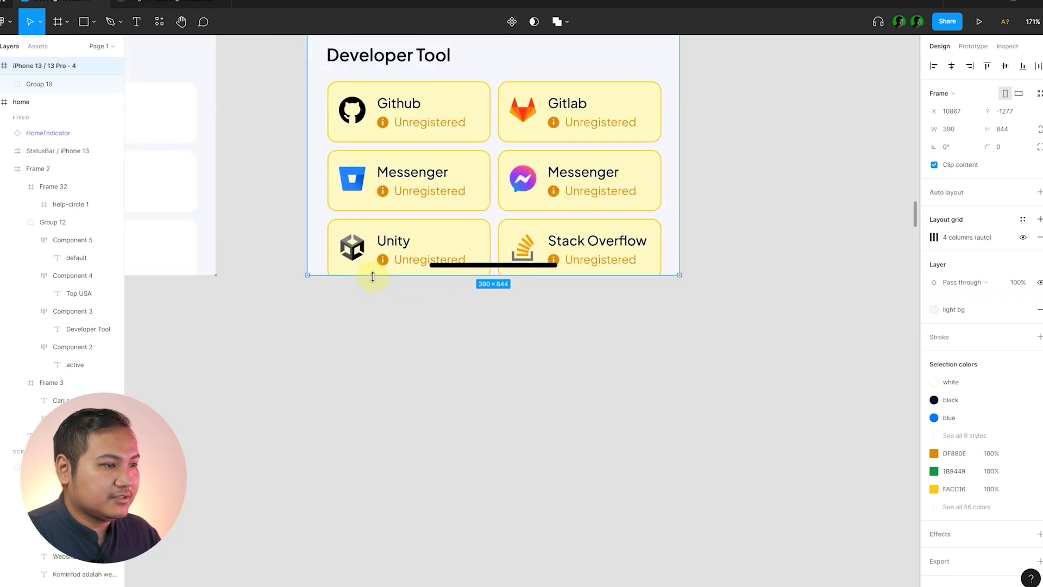
{"action": "left_click", "coordinate": [389, 326]}
{"action": "scroll", "coordinate": [331, 418], "scroll_direction": "down", "scroll_amount": 5}
{"action": "left_click", "coordinate": [536, 305]}
{"action": "left_click", "coordinate": [538, 279]}
{"action": "scroll", "coordinate": [447, 312], "scroll_direction": "up", "scroll_amount": 1}
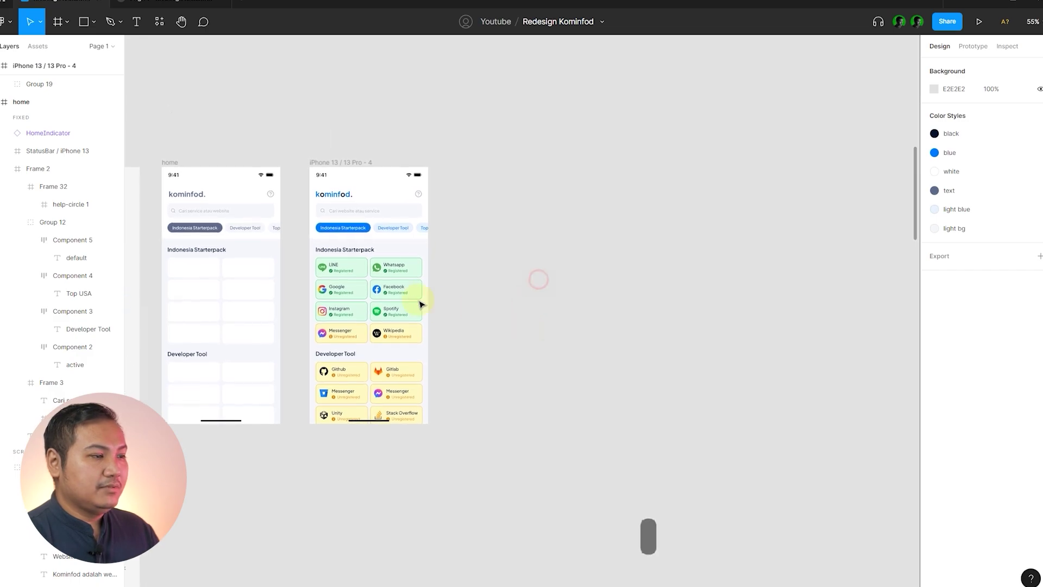
{"action": "scroll", "coordinate": [420, 295], "scroll_direction": "up", "scroll_amount": 2}
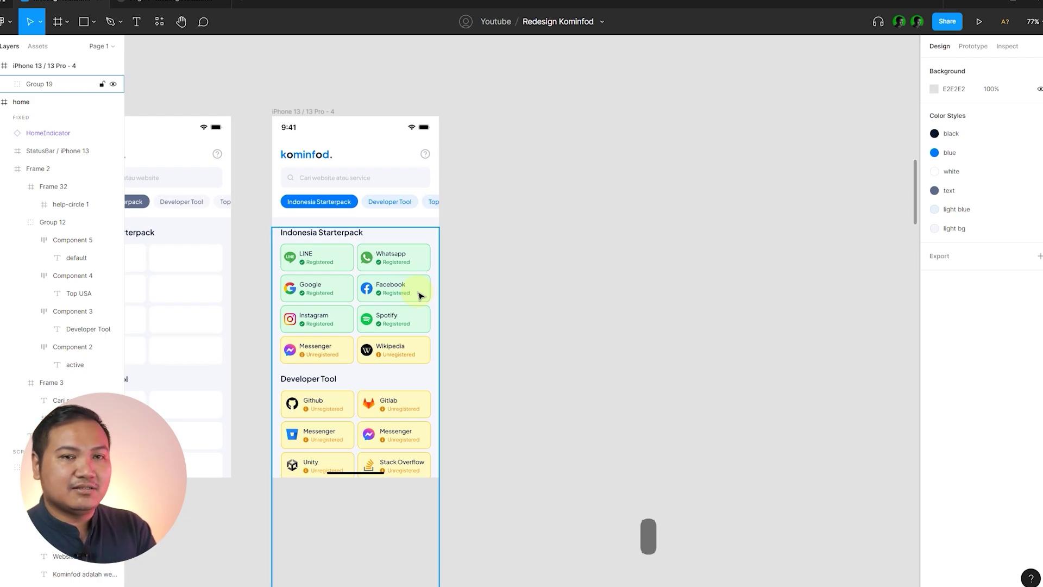
{"action": "left_click", "coordinate": [551, 317]}
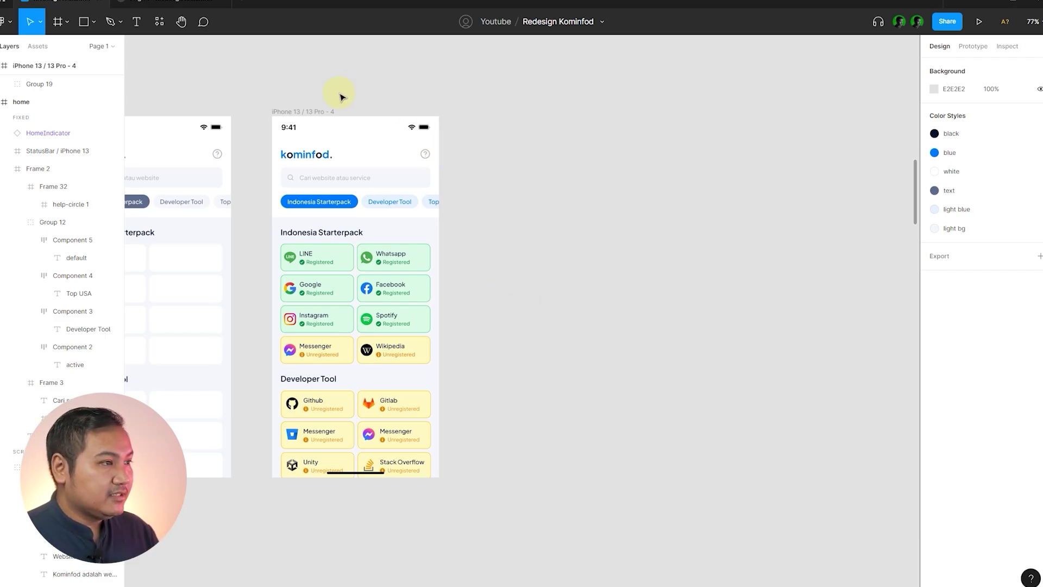
- Rename the iPhone 13 / 13 Pro - 4 frame as home
{"action": "left_click", "coordinate": [302, 110]}
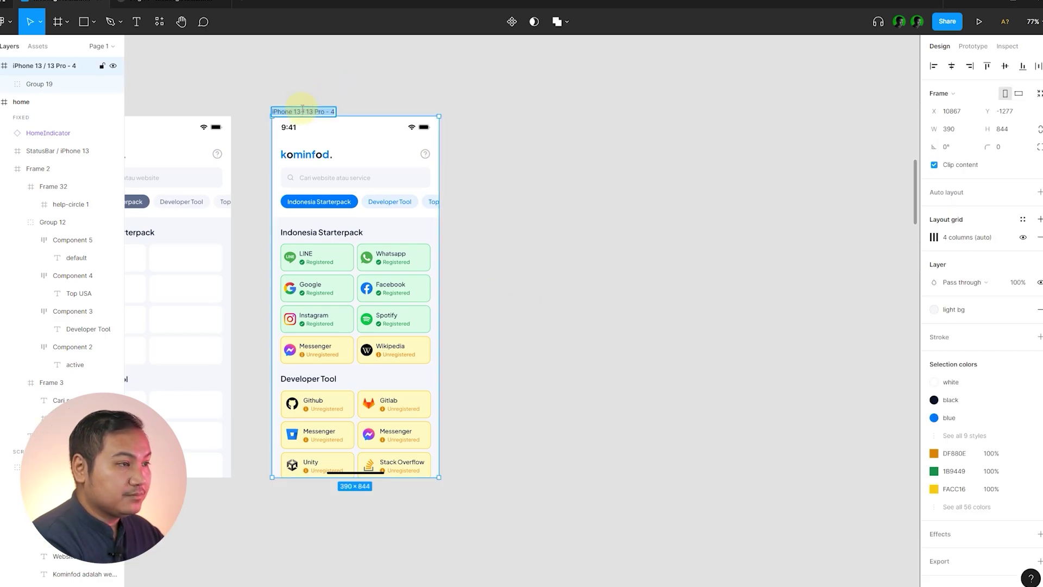
{"action": "type", "text": "ho,e"}
{"action": "key", "text": "BackSpace"}
{"action": "key", "text": "BackSpace"}
{"action": "type", "text": "m"}
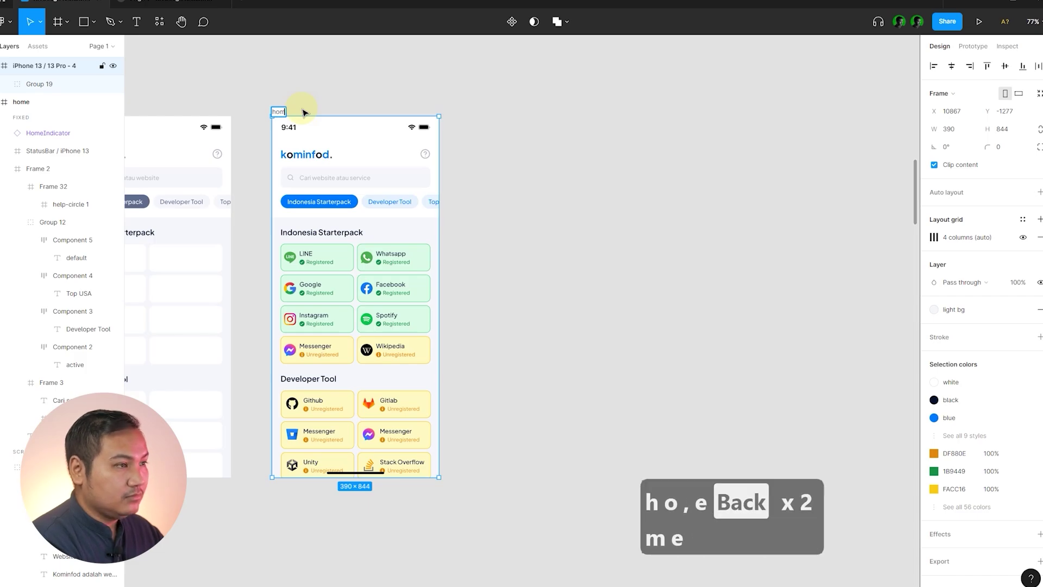
{"action": "type", "text": "e"}
{"action": "key", "text": "Return"}
{"action": "left_click", "coordinate": [300, 110]}
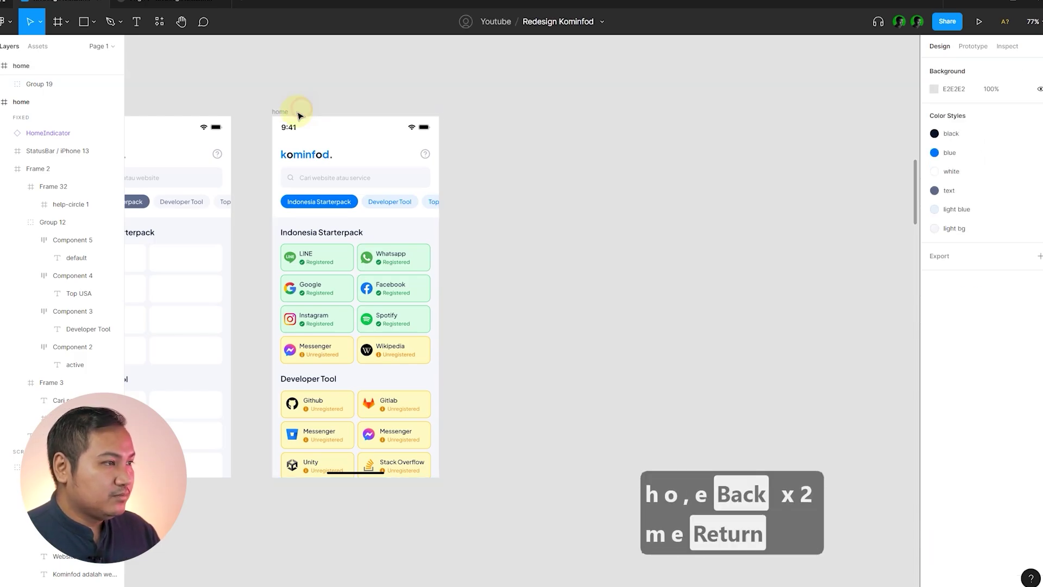
- Duplicate the coloured home frame beside the original
{"action": "left_click", "coordinate": [287, 108]}
{"action": "key", "text": "ctrl+d"}
{"action": "left_click", "coordinate": [501, 92]}
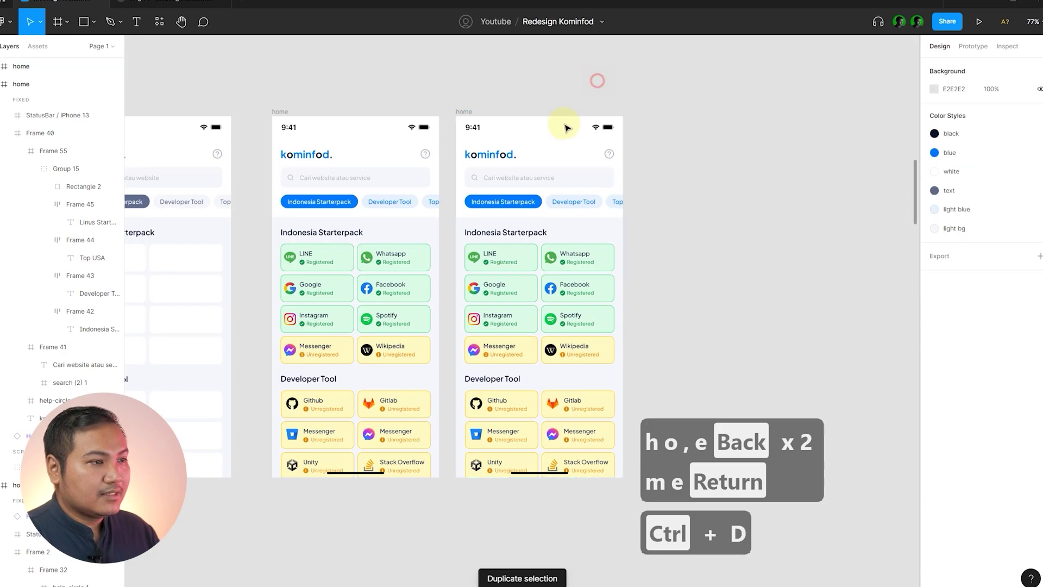
- Rename the duplicated home frame as home - developer
{"action": "scroll", "coordinate": [523, 177], "scroll_direction": "up", "scroll_amount": 5}
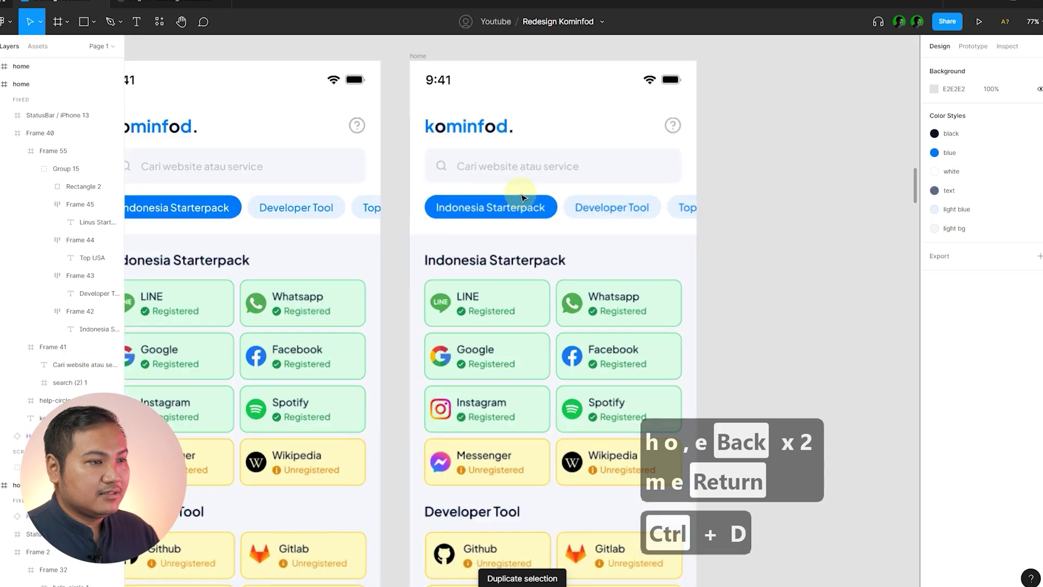
{"action": "left_click", "coordinate": [419, 55]}
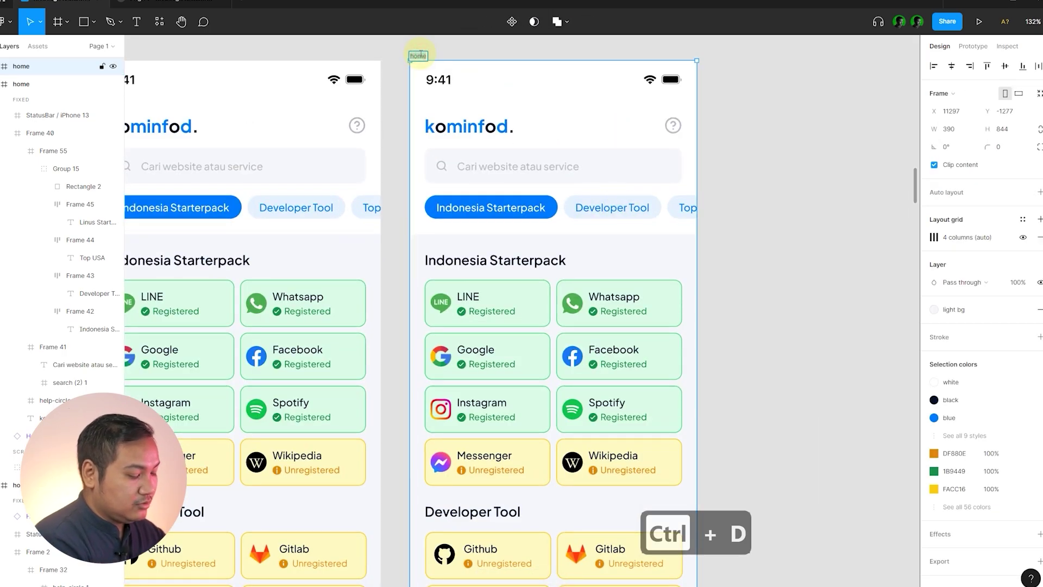
{"action": "type", "text": "home - deve"}
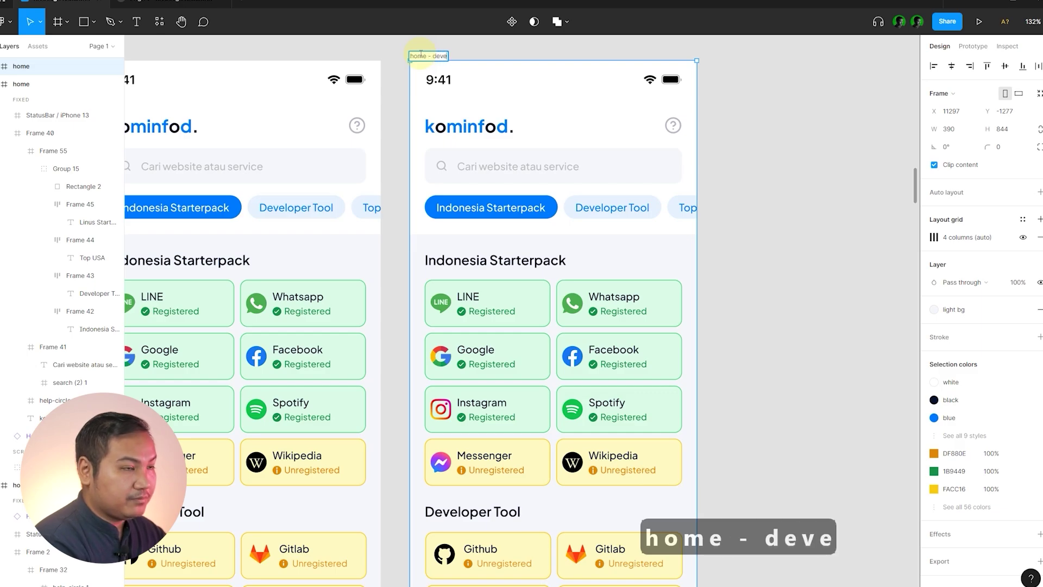
{"action": "type", "text": "loper"}
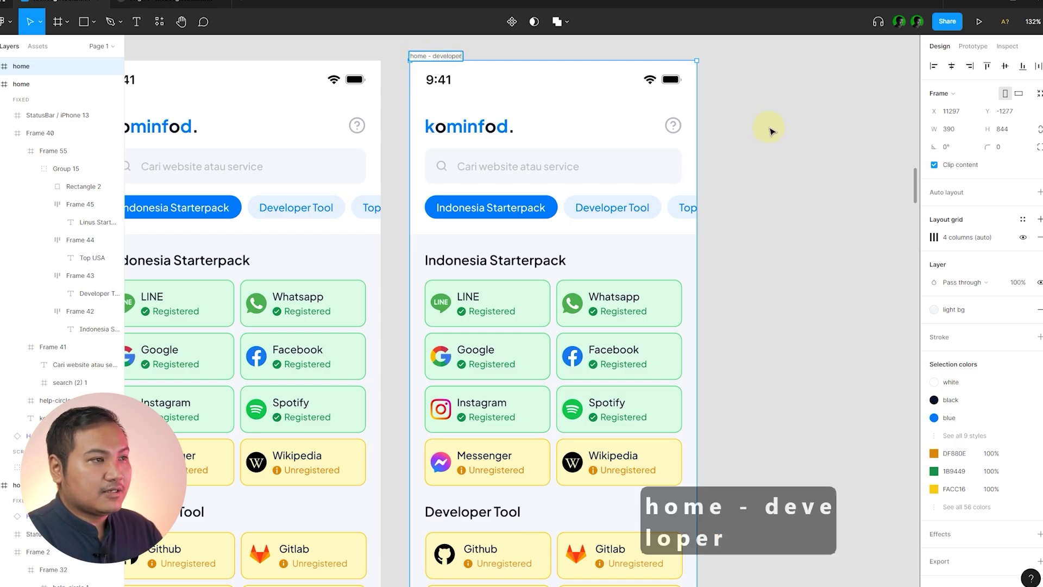
{"action": "left_click", "coordinate": [768, 133]}
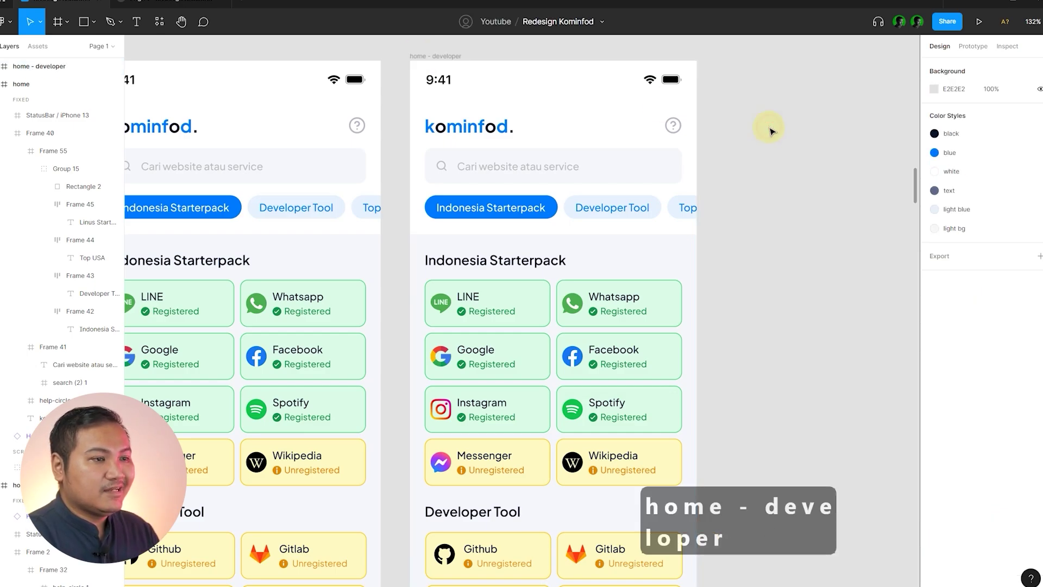
- Restyle the Developer Tool chip in the home - developer frame as active, with blue fill and white text
{"action": "scroll", "coordinate": [625, 209], "scroll_direction": "up", "scroll_amount": 5}
{"action": "left_click", "coordinate": [629, 205]}
{"action": "double_click", "coordinate": [629, 205]}
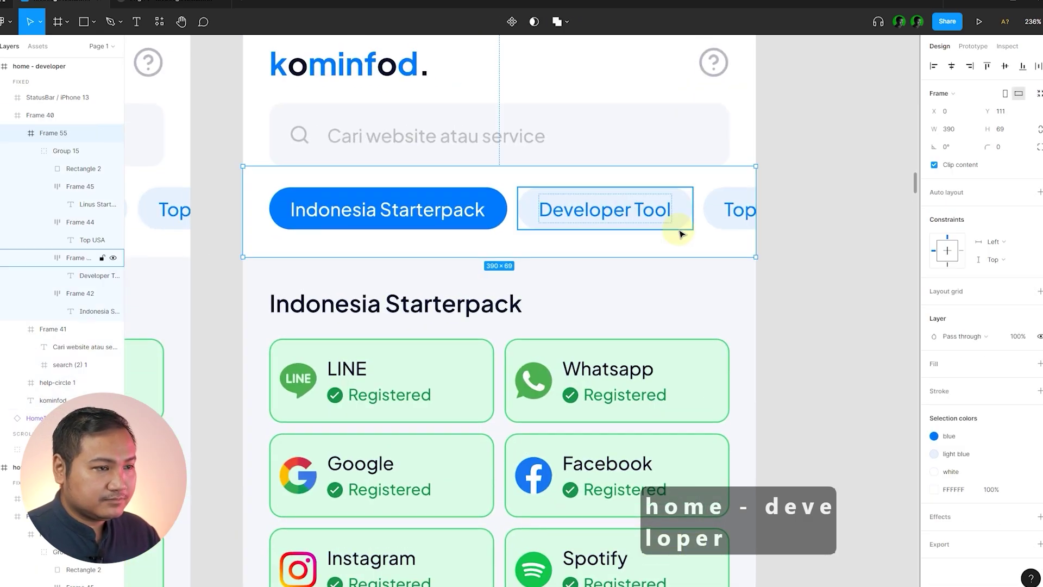
{"action": "scroll", "coordinate": [679, 233], "scroll_direction": "up", "scroll_amount": 5}
{"action": "scroll", "coordinate": [663, 224], "scroll_direction": "down", "scroll_amount": 3}
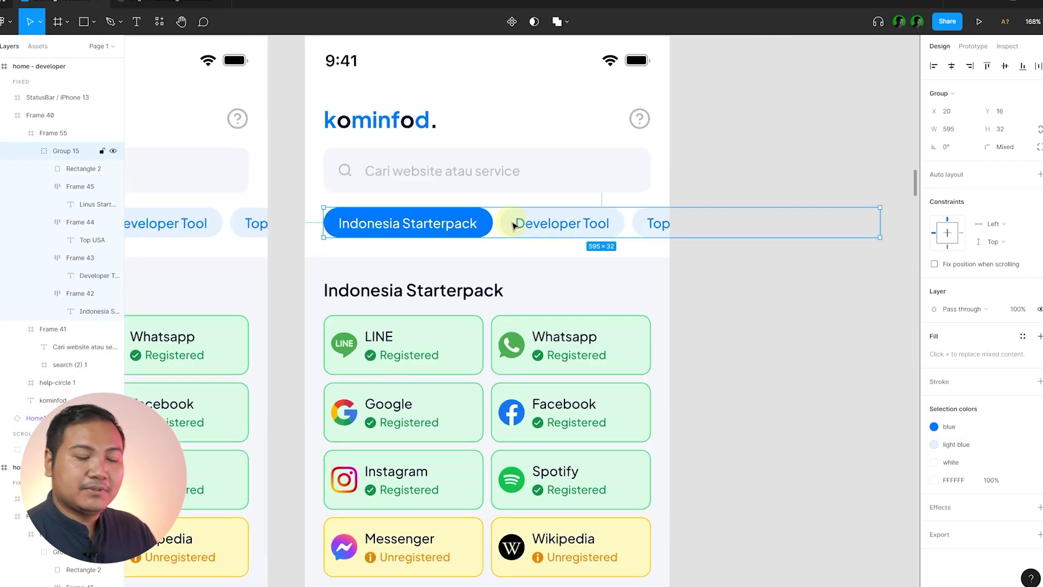
{"action": "scroll", "coordinate": [538, 235], "scroll_direction": "up", "scroll_amount": 2}
{"action": "left_click", "coordinate": [572, 222]}
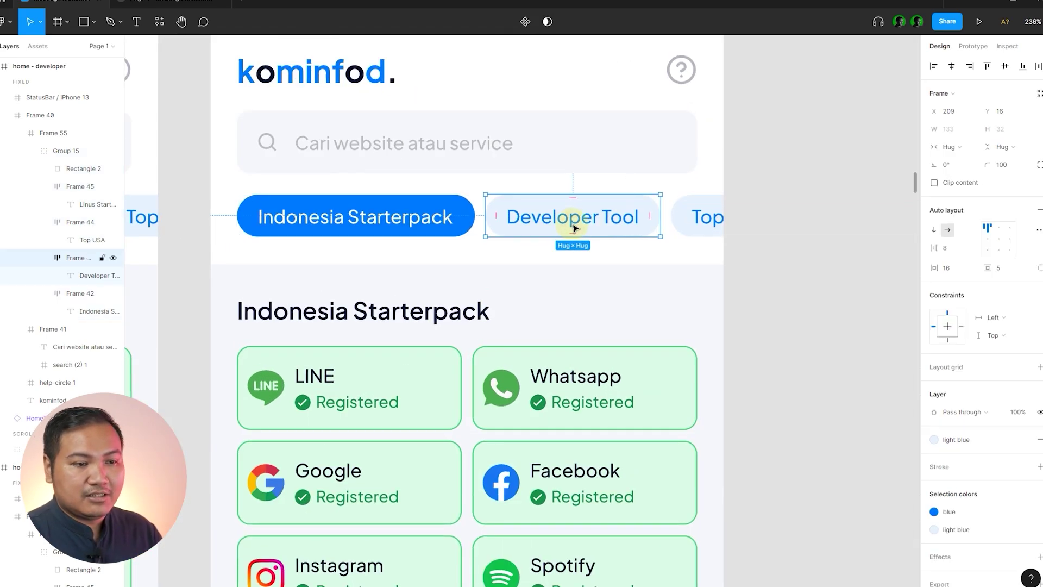
{"action": "left_click", "coordinate": [966, 450]}
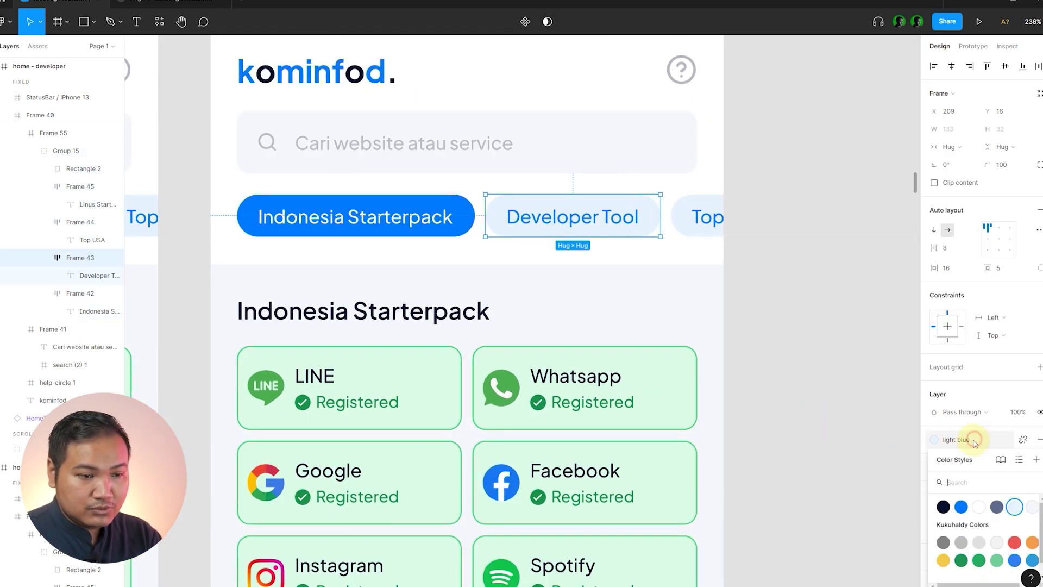
{"action": "left_click", "coordinate": [958, 505]}
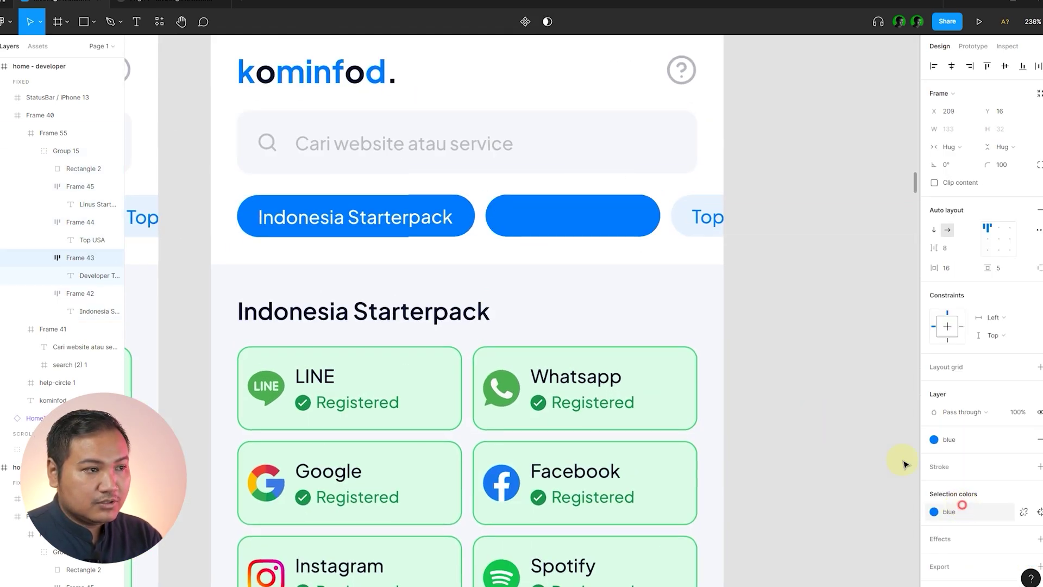
{"action": "double_click", "coordinate": [599, 220]}
{"action": "left_click", "coordinate": [964, 341]}
{"action": "left_click", "coordinate": [979, 411]}
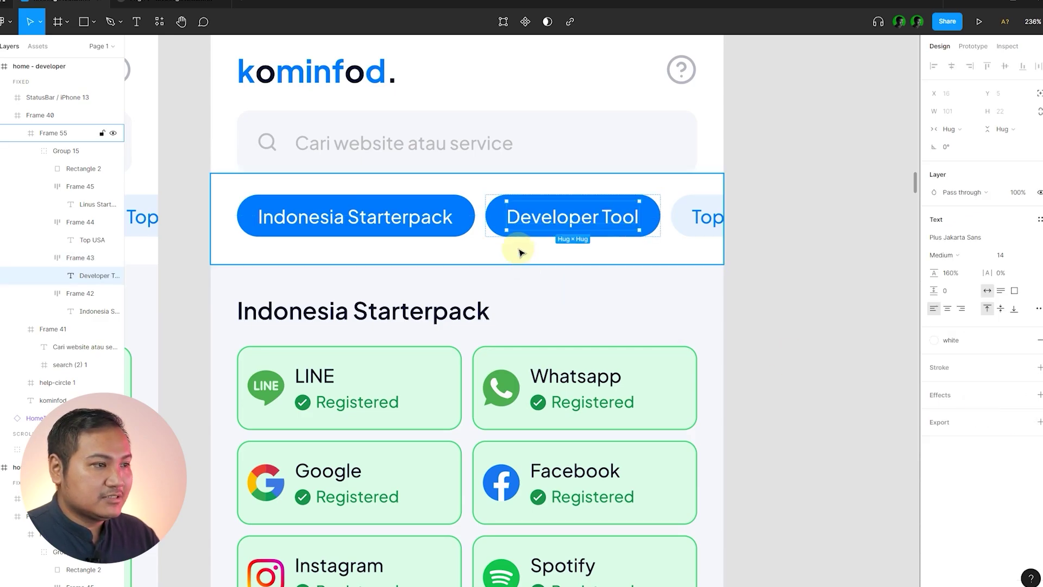
- Restyle the Indonesia Starterpack chip in the home - developer frame as inactive, with light blue fill and blue text
{"action": "left_click", "coordinate": [465, 216]}
{"action": "left_click", "coordinate": [962, 440]}
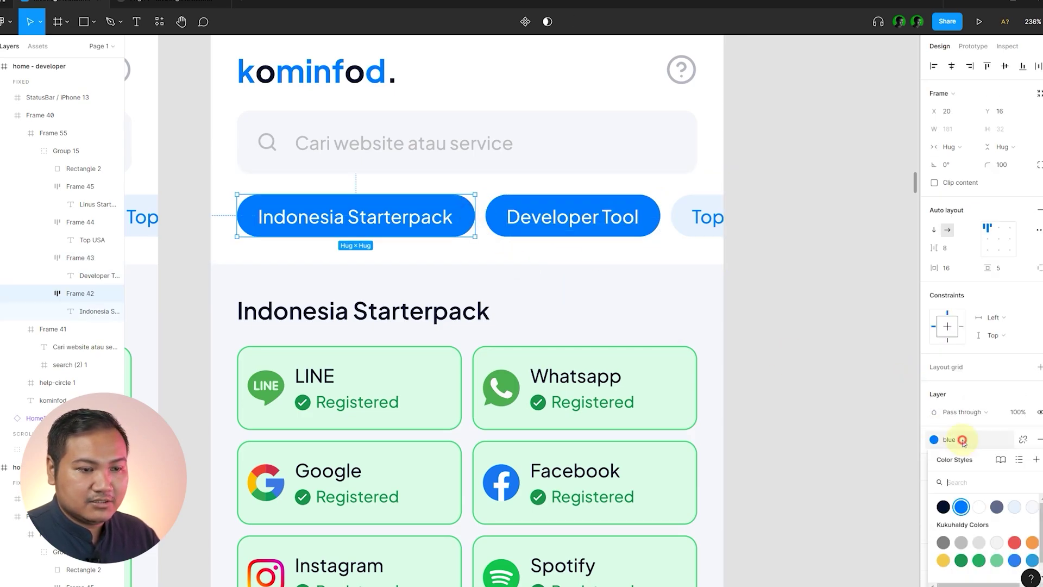
{"action": "left_click", "coordinate": [1015, 507]}
{"action": "double_click", "coordinate": [411, 214]}
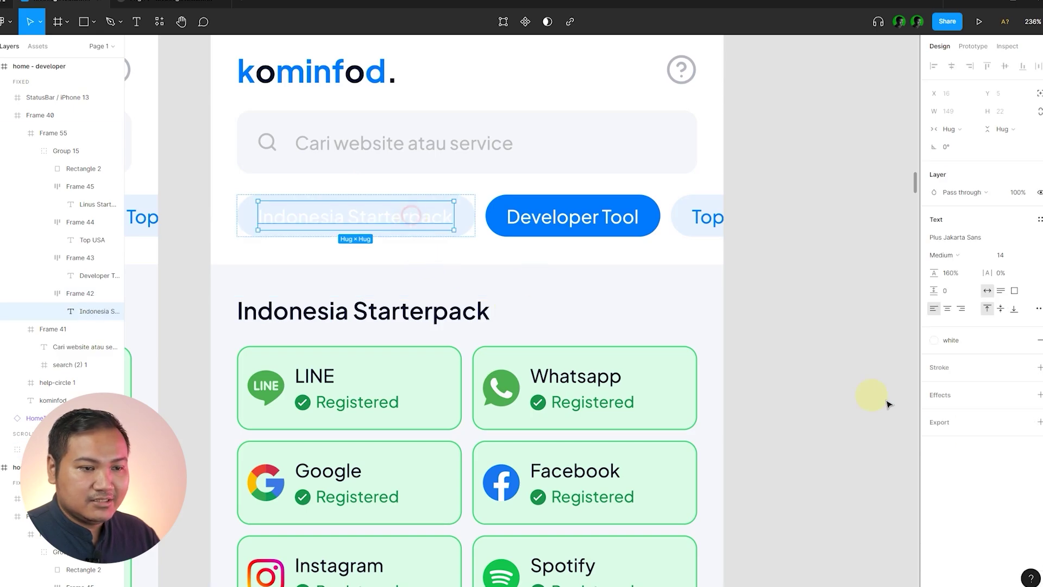
{"action": "left_click", "coordinate": [969, 341]}
{"action": "left_click", "coordinate": [960, 407]}
{"action": "left_click", "coordinate": [814, 289]}
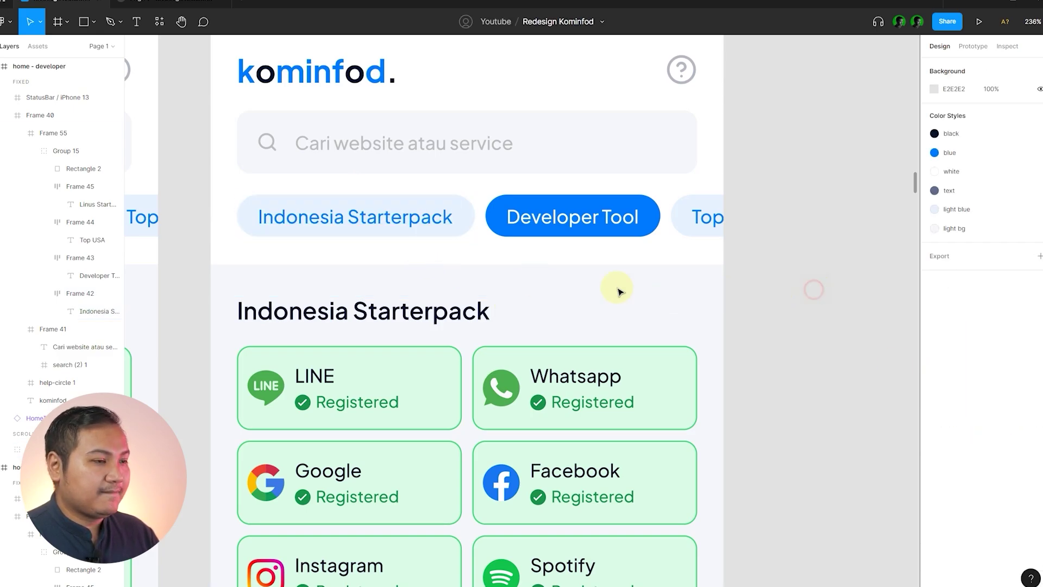
- Move the scrolling content group in home - developer up until the Developer Tool section starts directly below the header
{"action": "scroll", "coordinate": [736, 239], "scroll_direction": "down", "scroll_amount": 5}
{"action": "scroll", "coordinate": [699, 243], "scroll_direction": "down", "scroll_amount": 3}
{"action": "left_click", "coordinate": [602, 368]}
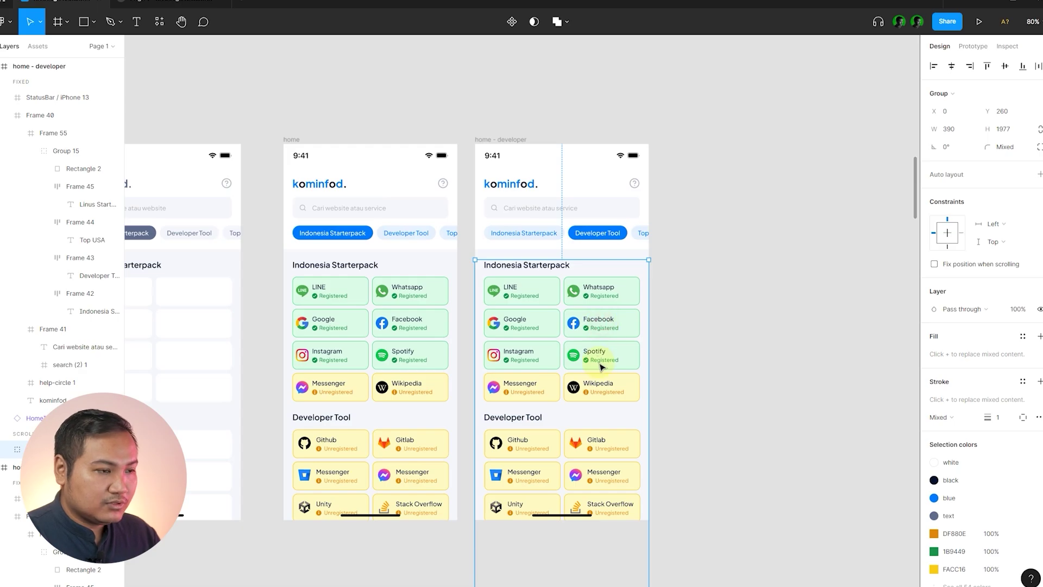
{"action": "left_click_drag", "start_coordinate": [571, 404], "coordinate": [557, 315]}
{"action": "scroll", "coordinate": [572, 275], "scroll_direction": "up", "scroll_amount": 5}
{"action": "left_click", "coordinate": [789, 319]}
{"action": "scroll", "coordinate": [461, 233], "scroll_direction": "down", "scroll_amount": 5}
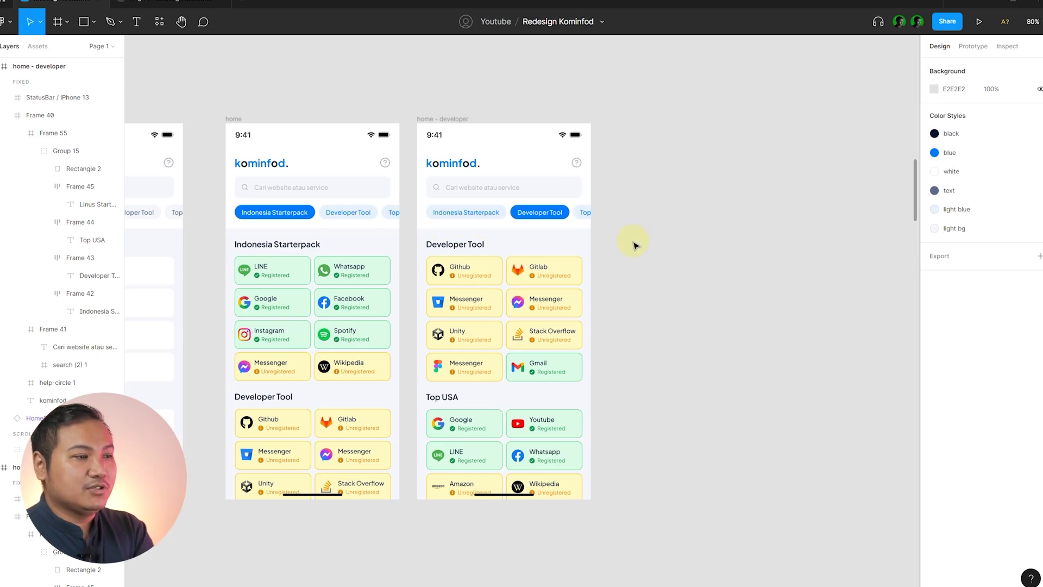
{"action": "left_click", "coordinate": [679, 233]}
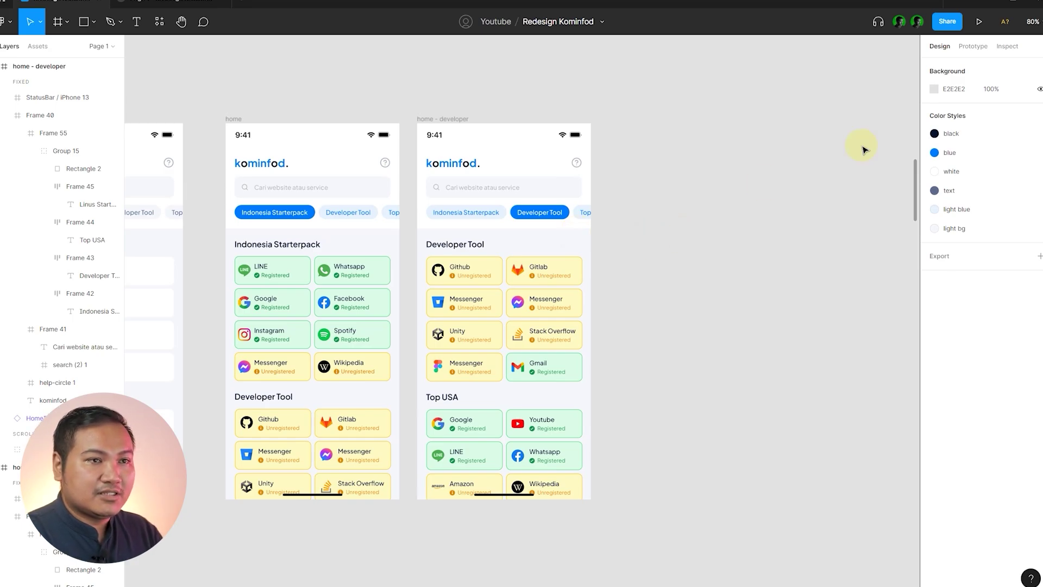
- Link the home frame's Developer Tool chip to the home - developer frame on click, using Smart animate with Ease out
{"action": "left_click", "coordinate": [972, 47]}
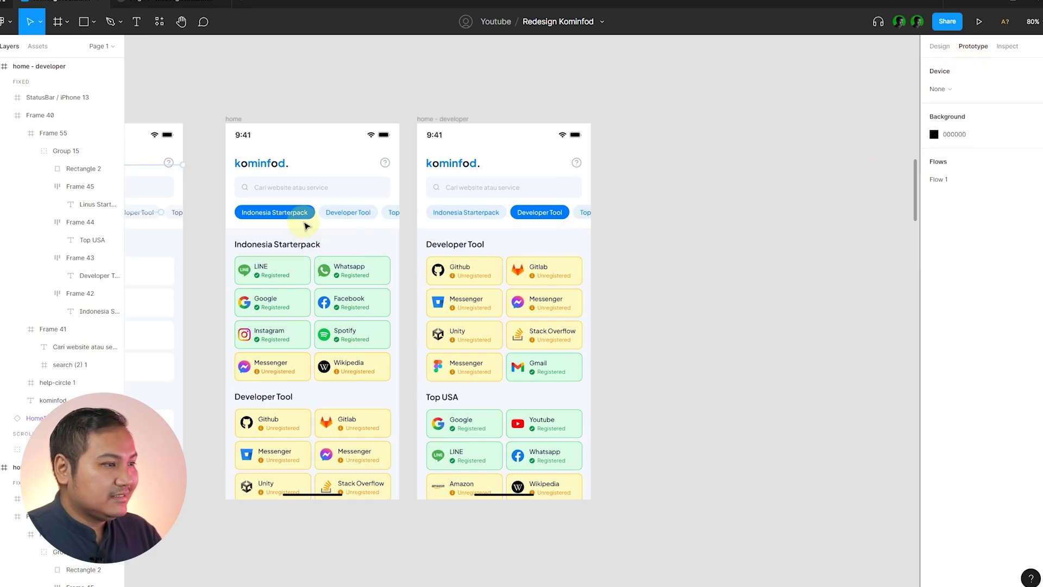
{"action": "left_click", "coordinate": [356, 217]}
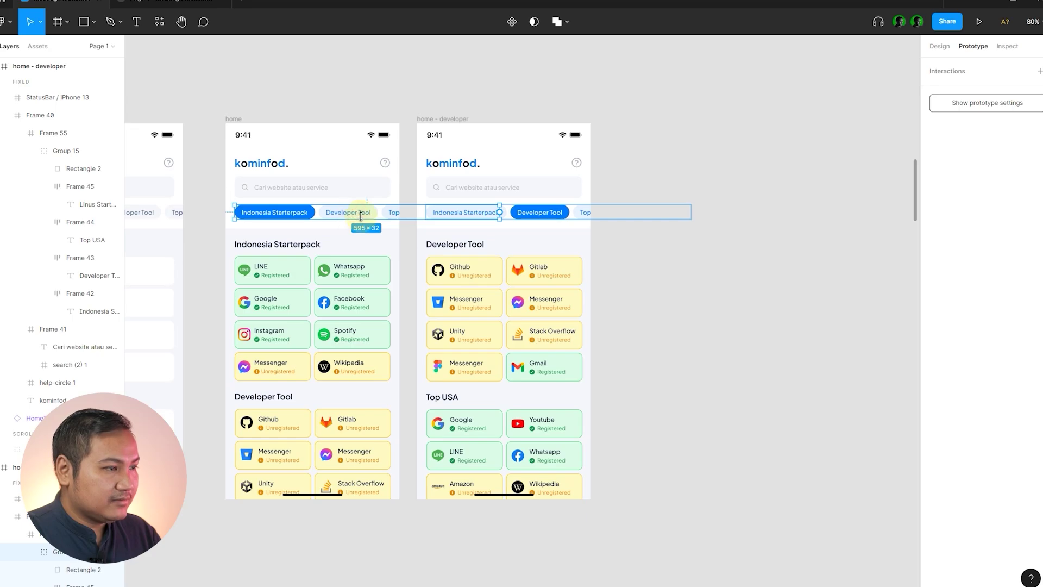
{"action": "left_click", "coordinate": [366, 215]}
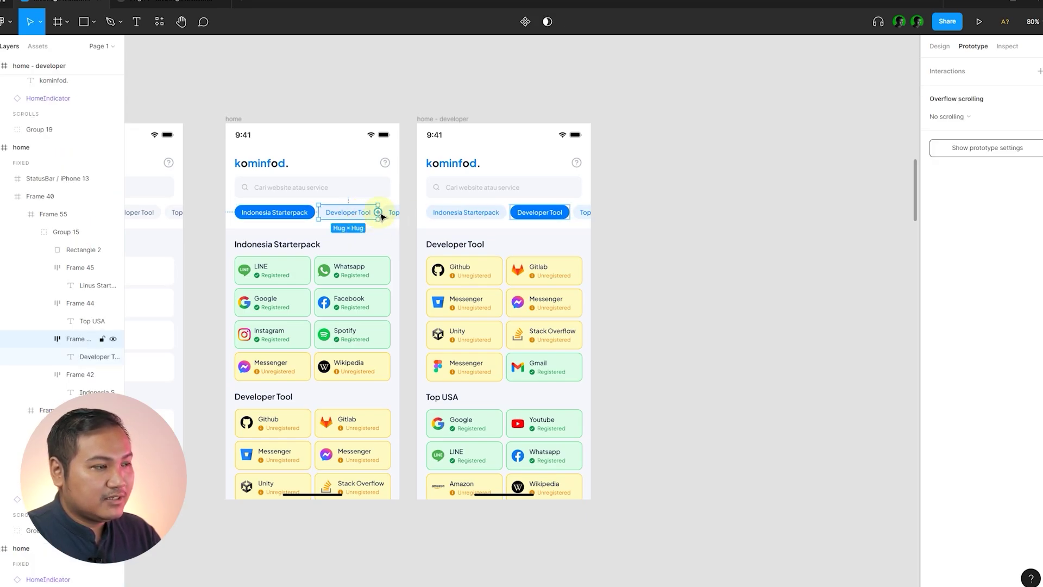
{"action": "left_click_drag", "start_coordinate": [379, 213], "coordinate": [453, 277]}
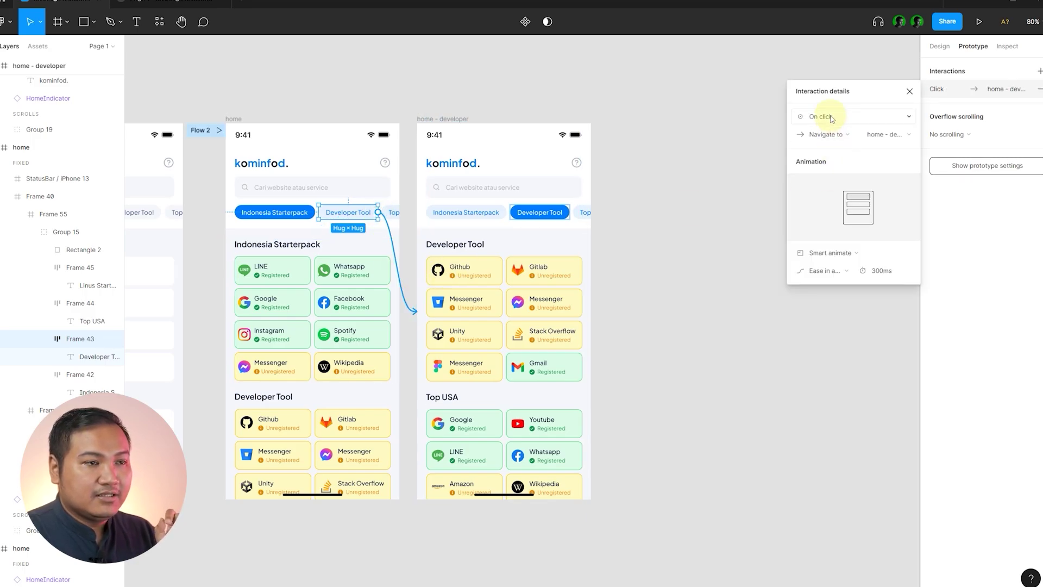
{"action": "left_click", "coordinate": [901, 135]}
{"action": "left_click", "coordinate": [901, 142]}
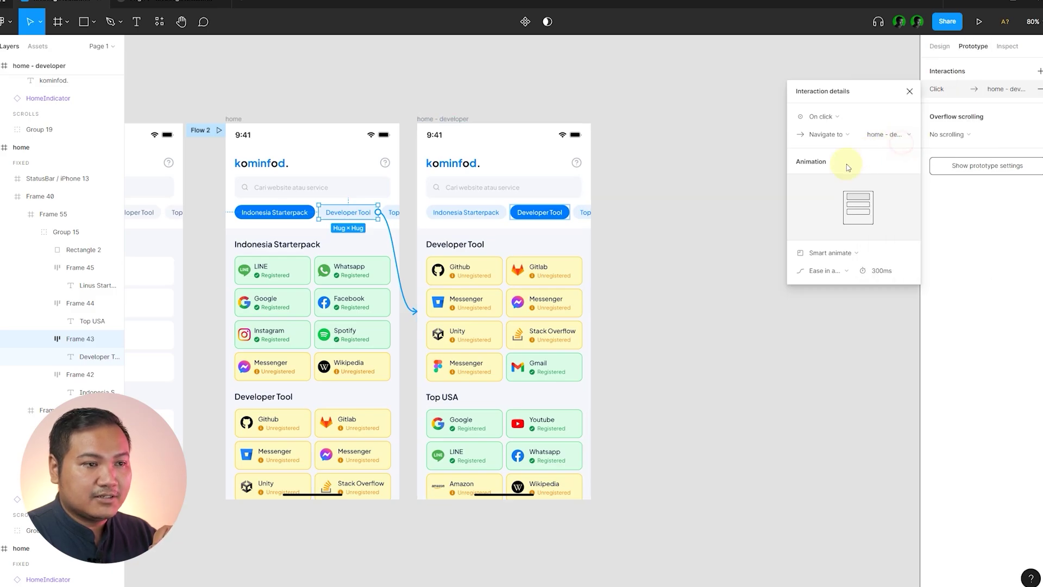
{"action": "left_click", "coordinate": [834, 271]}
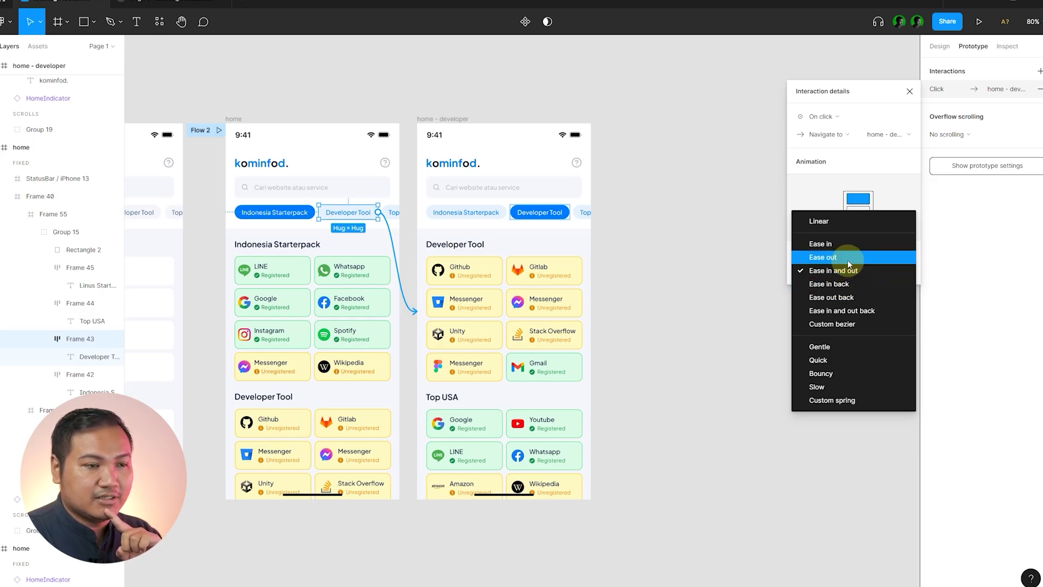
{"action": "left_click", "coordinate": [845, 262]}
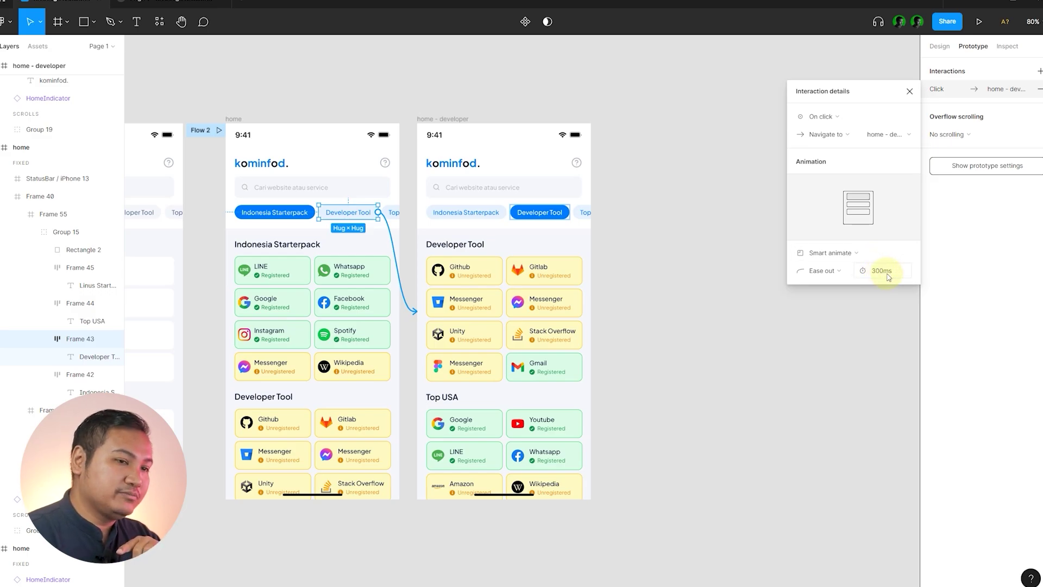
{"action": "left_click", "coordinate": [909, 92]}
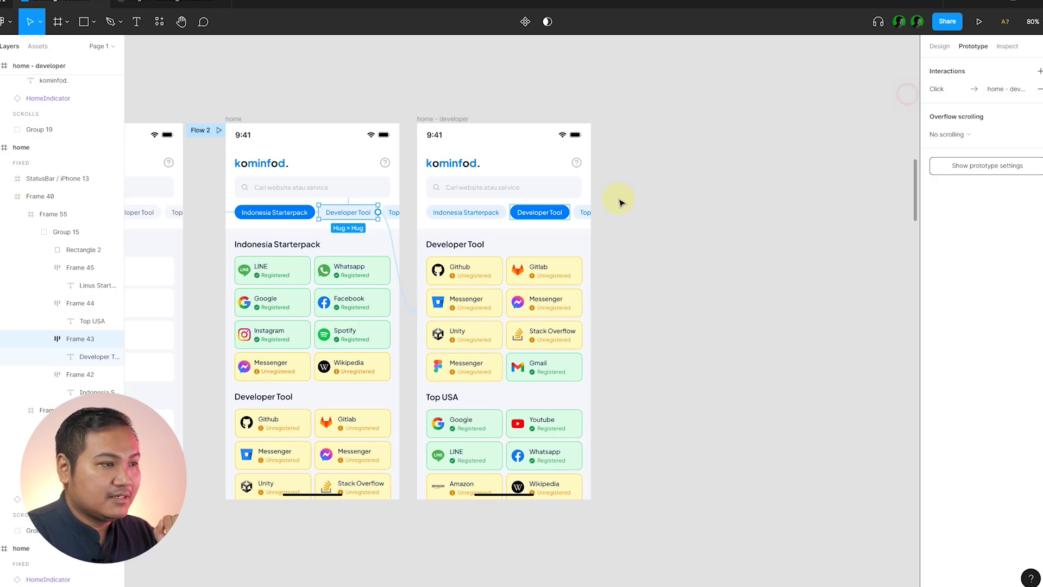
- Link the Indonesia Starterpack chip in the home - developer frame back to the home frame on click
{"action": "left_click", "coordinate": [487, 215]}
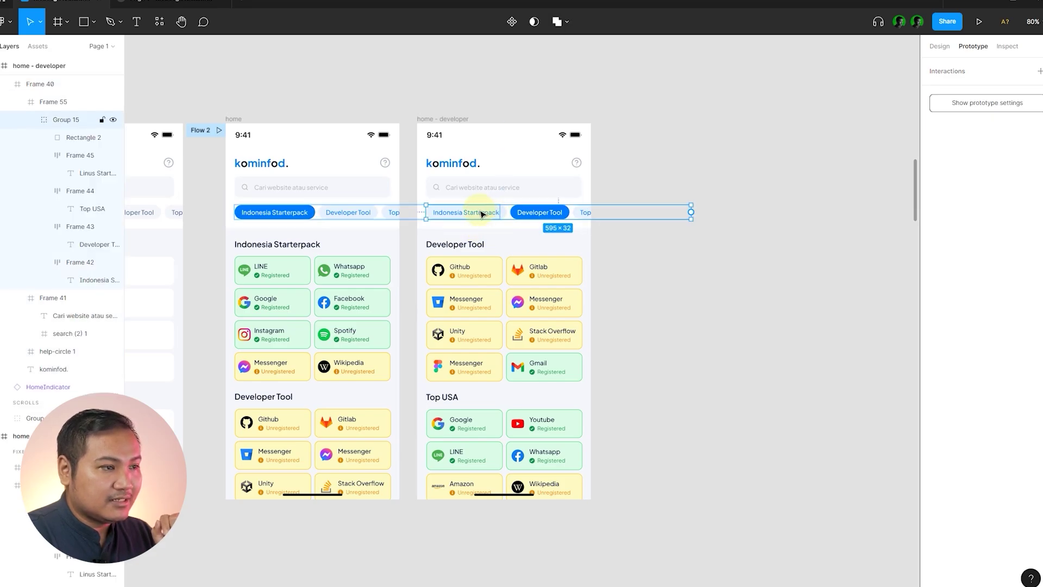
{"action": "double_click", "coordinate": [478, 214]}
{"action": "left_click_drag", "start_coordinate": [509, 215], "coordinate": [367, 282]}
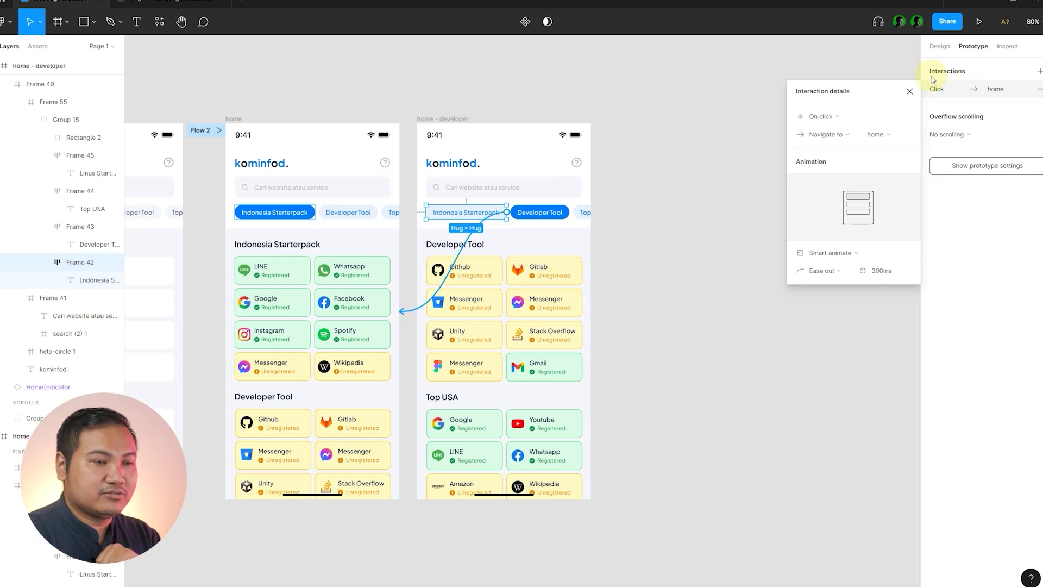
{"action": "left_click", "coordinate": [909, 91]}
{"action": "left_click", "coordinate": [715, 132]}
- Switch to the prototype preview and scroll through the home screen's content and back up
{"action": "left_click", "coordinate": [235, 118]}
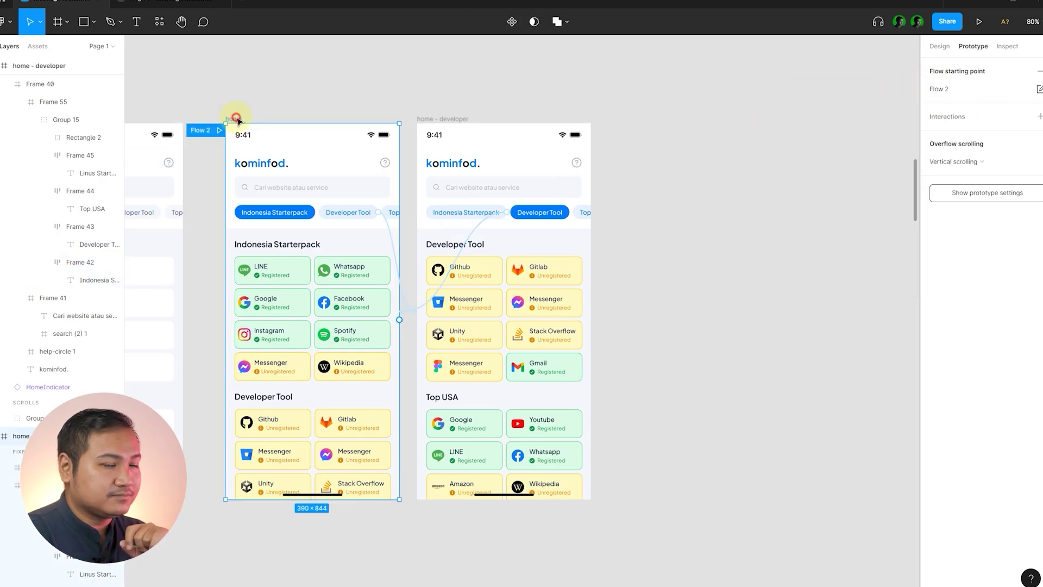
{"action": "left_click", "coordinate": [177, 7]}
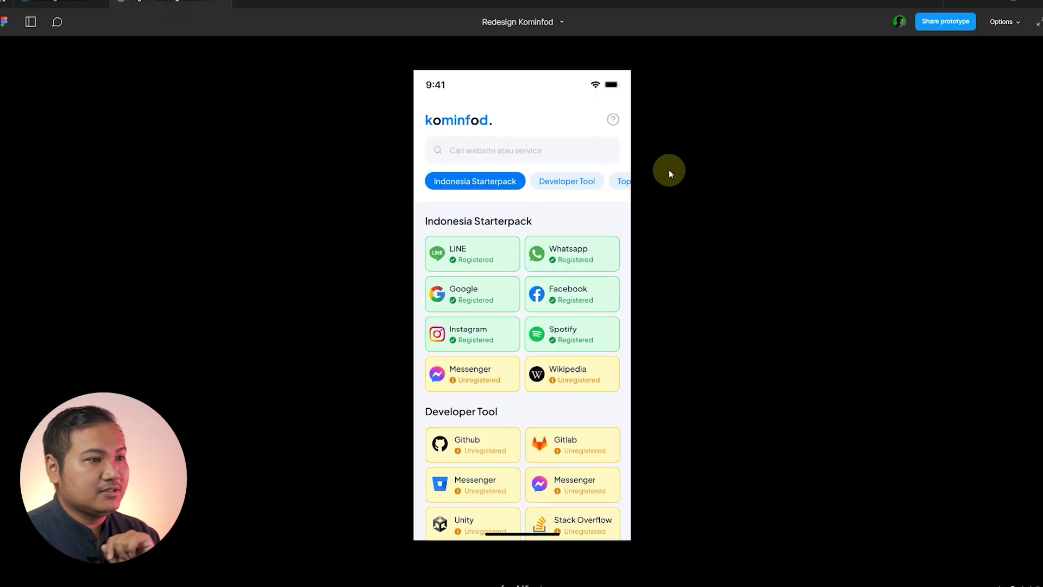
{"action": "scroll", "coordinate": [534, 302], "scroll_direction": "down", "scroll_amount": 6}
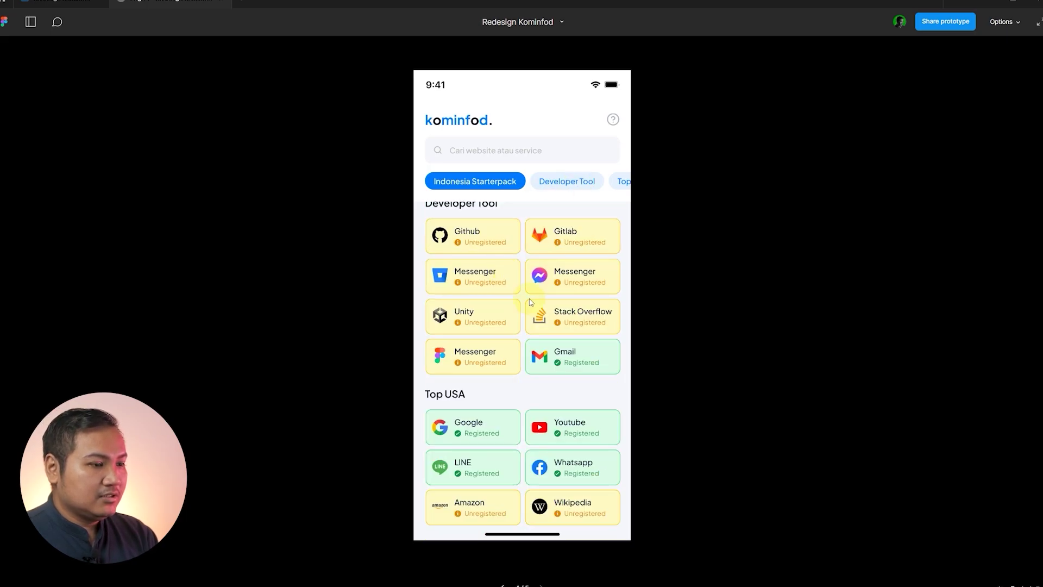
{"action": "scroll", "coordinate": [534, 301], "scroll_direction": "up", "scroll_amount": 6}
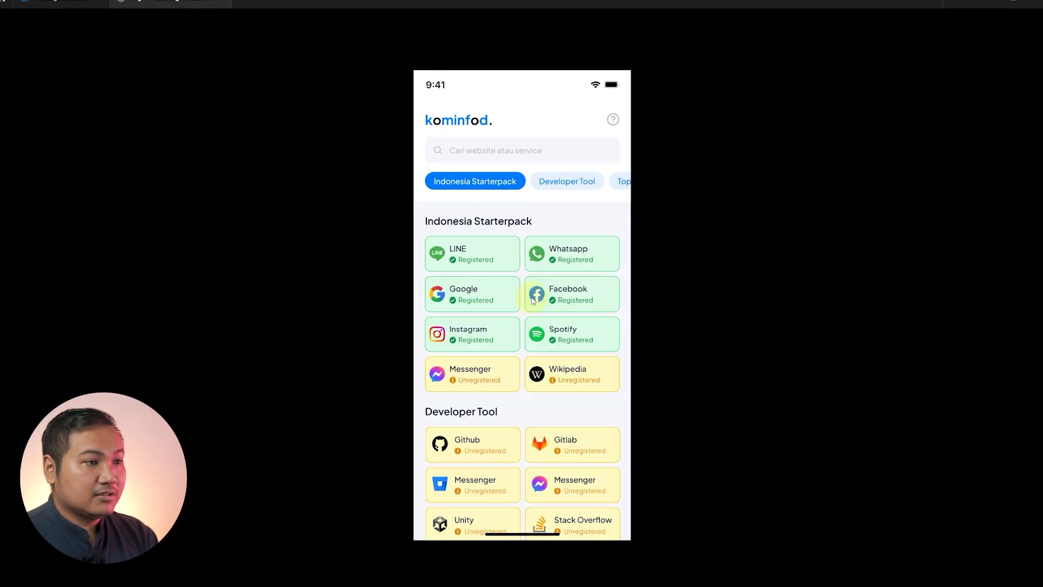
- Test the chip links in the preview by switching repeatedly between Developer Tool and Indonesia Starterpack
{"action": "left_click", "coordinate": [577, 186]}
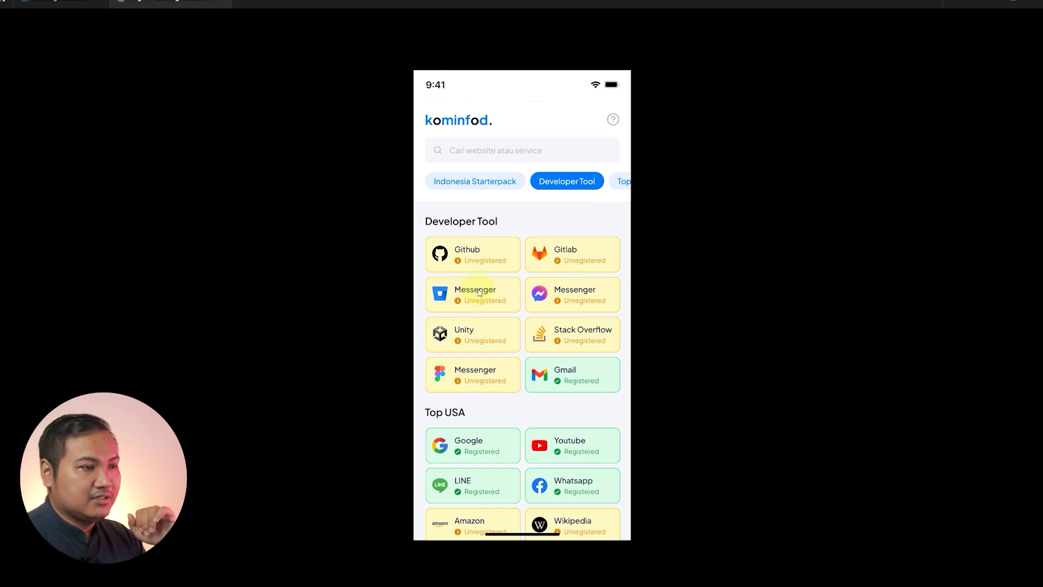
{"action": "left_click", "coordinate": [487, 185]}
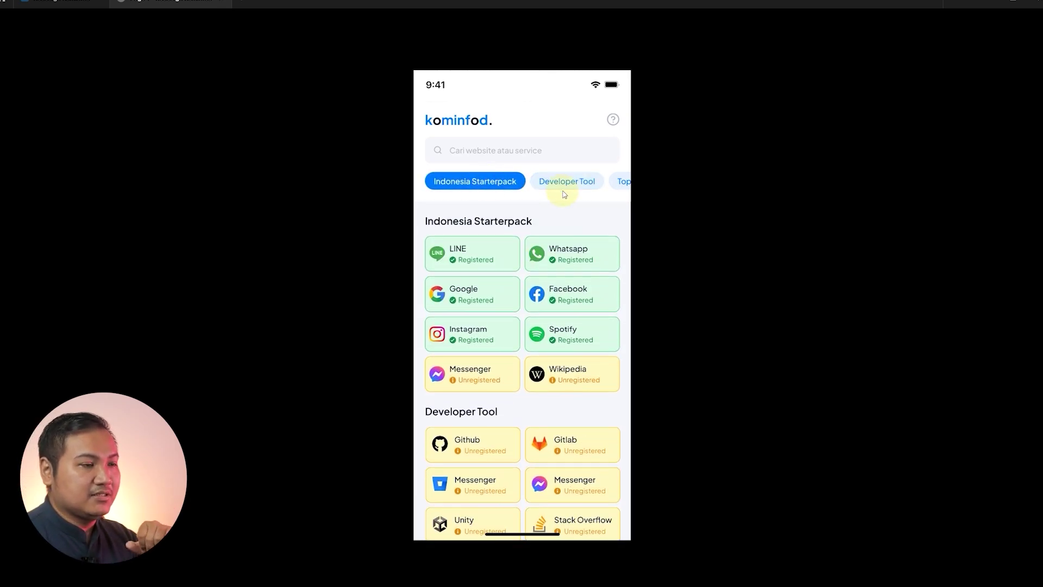
{"action": "left_click", "coordinate": [565, 186]}
{"action": "left_click", "coordinate": [477, 181]}
{"action": "left_click", "coordinate": [555, 185]}
{"action": "left_click", "coordinate": [493, 187]}
{"action": "left_click", "coordinate": [565, 186]}
{"action": "left_click", "coordinate": [481, 181]}
{"action": "left_click", "coordinate": [563, 186]}
{"action": "left_click", "coordinate": [478, 181]}
{"action": "left_click", "coordinate": [549, 185]}
{"action": "left_click", "coordinate": [486, 181]}
{"action": "left_click", "coordinate": [569, 182]}
{"action": "left_click", "coordinate": [511, 187]}
{"action": "left_click", "coordinate": [549, 181]}
- Check the Developer Tool screen's scrolling in the preview, switching to Indonesia Starterpack and back
{"action": "scroll", "coordinate": [552, 278], "scroll_direction": "up", "scroll_amount": 2}
{"action": "scroll", "coordinate": [548, 274], "scroll_direction": "down", "scroll_amount": 4}
{"action": "scroll", "coordinate": [543, 271], "scroll_direction": "up", "scroll_amount": 4}
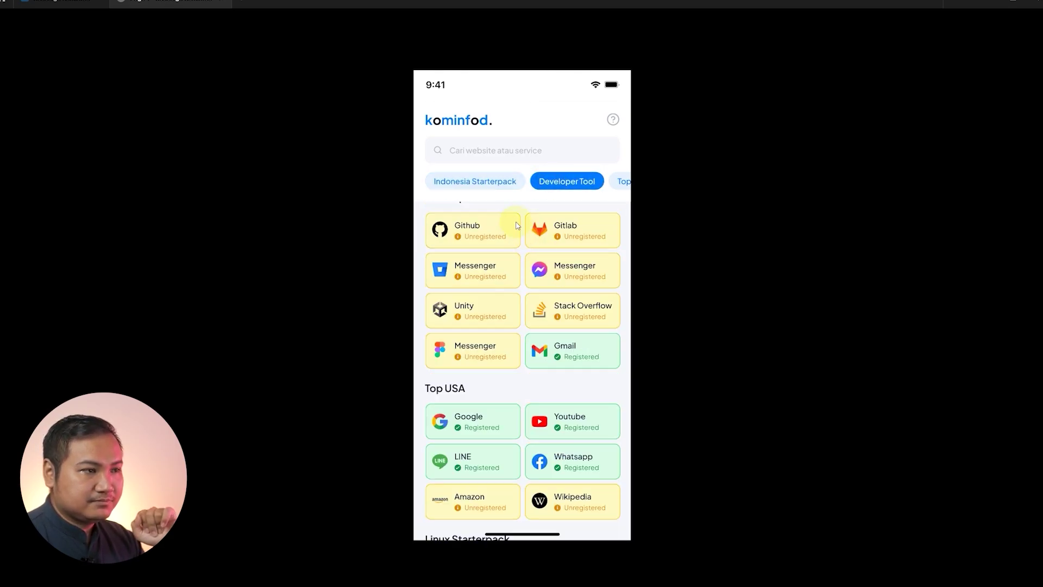
{"action": "left_click", "coordinate": [496, 182]}
{"action": "left_click", "coordinate": [561, 184]}
{"action": "scroll", "coordinate": [544, 279], "scroll_direction": "up", "scroll_amount": 2}
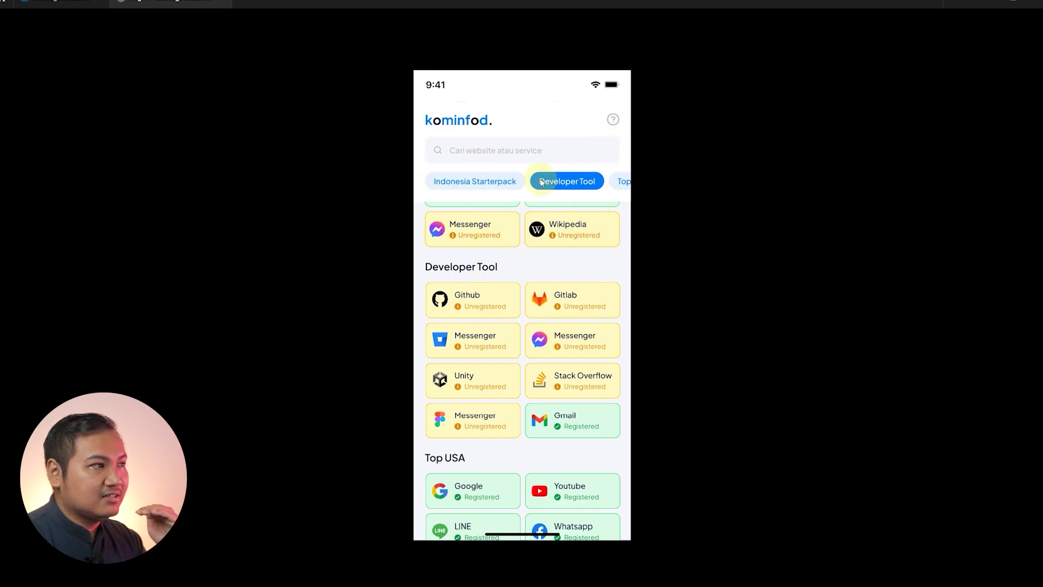
- Compare the home frame's scrolling content group with the Developer Tool screen in the prototype preview
{"action": "left_click", "coordinate": [76, 6]}
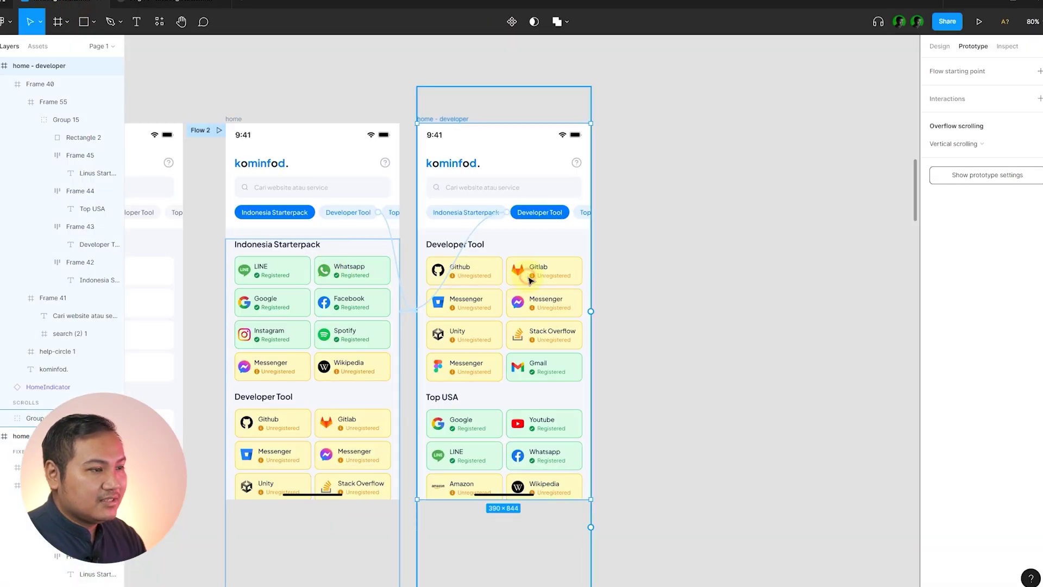
{"action": "left_click", "coordinate": [304, 255]}
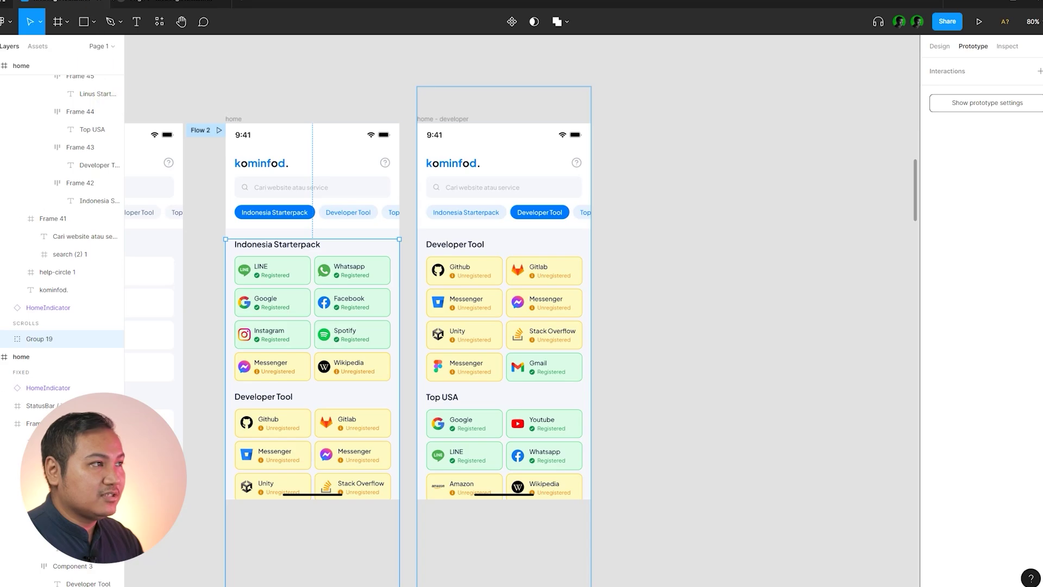
{"action": "left_click", "coordinate": [155, 4]}
{"action": "left_click", "coordinate": [548, 254]}
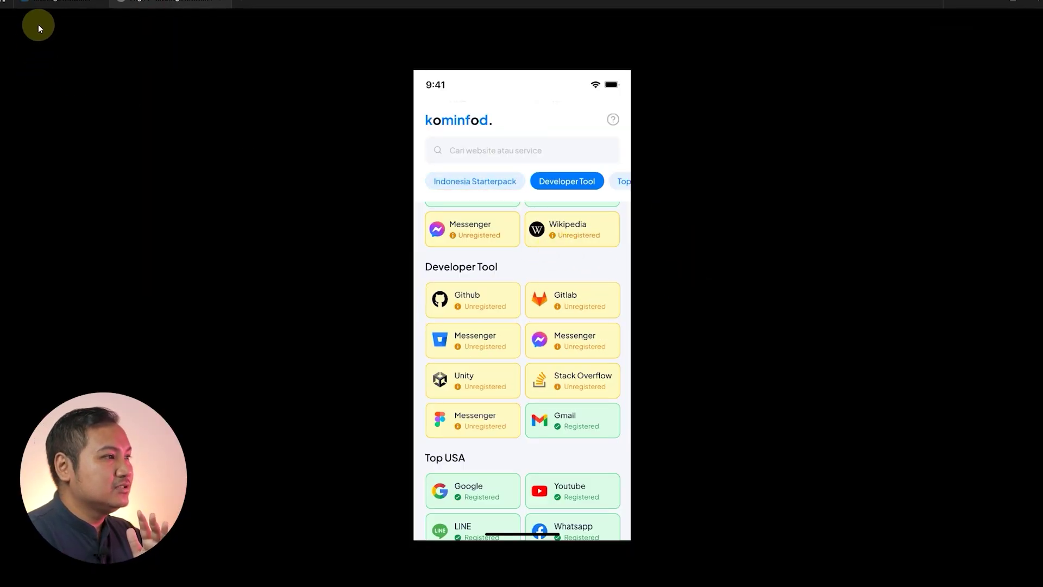
- Back in the design file, draw a rectangle over the home frame's header area, 390 by 252, from the frame's top-left corner
{"action": "left_click", "coordinate": [54, 5]}
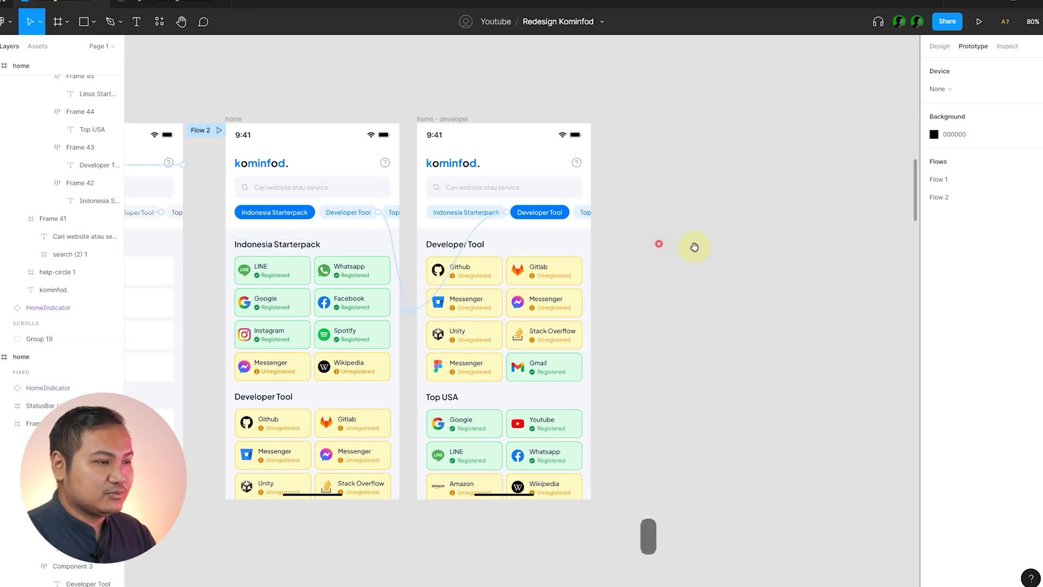
{"action": "scroll", "coordinate": [722, 255], "scroll_direction": "up", "scroll_amount": 3}
{"action": "left_click", "coordinate": [942, 47]}
{"action": "left_click", "coordinate": [407, 293]}
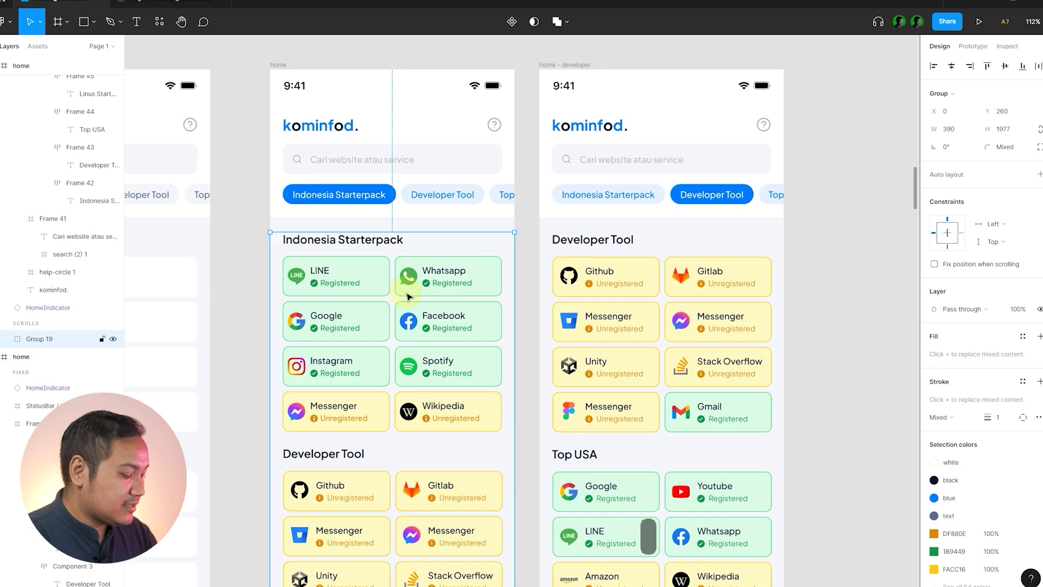
{"action": "key", "text": "r"}
{"action": "scroll", "coordinate": [267, 221], "scroll_direction": "up", "scroll_amount": 5}
{"action": "mouse_move", "coordinate": [266, 252]}
{"action": "left_mouse_down"}
{"action": "mouse_move", "coordinate": [681, 183]}
{"action": "mouse_move", "coordinate": [654, 151]}
{"action": "left_mouse_up"}
{"action": "scroll", "coordinate": [292, 327], "scroll_direction": "down", "scroll_amount": 5}
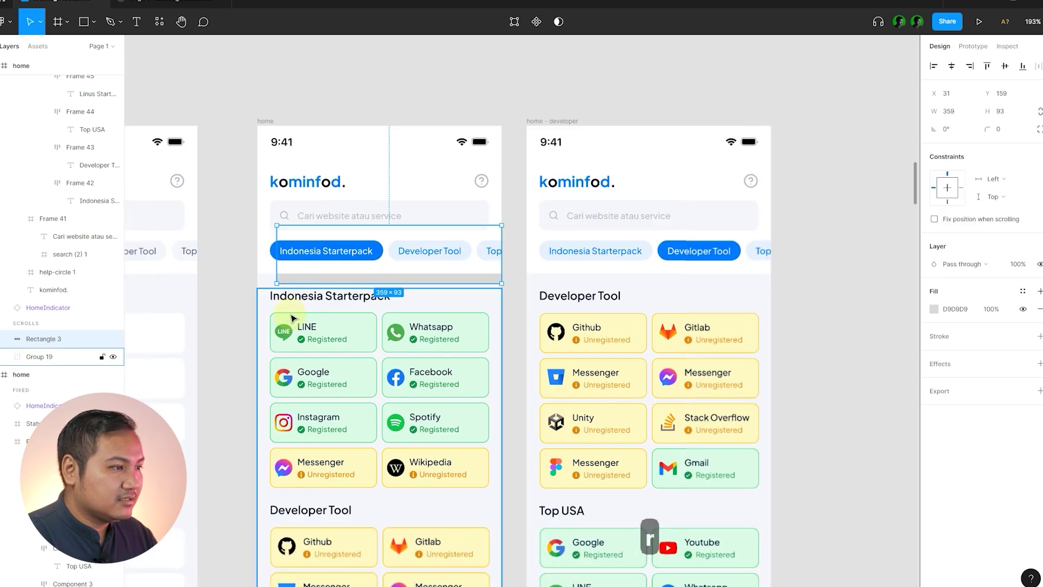
{"action": "left_click_drag", "start_coordinate": [277, 225], "coordinate": [258, 126]}
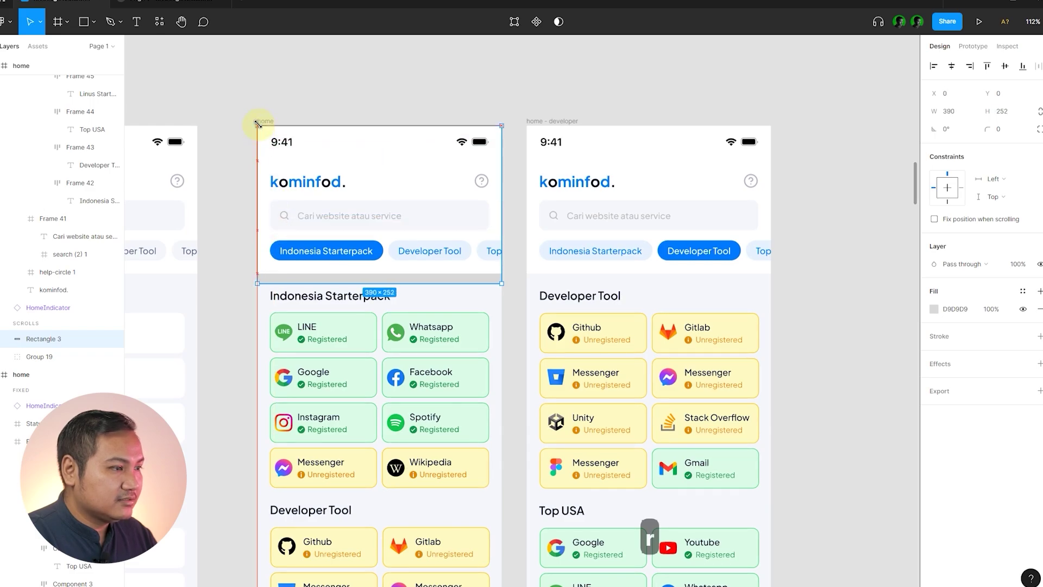
- Extend the header rectangle's height to 260 so it meets the top edge of the Indonesia Starterpack content group
{"action": "scroll", "coordinate": [293, 339], "scroll_direction": "up", "scroll_amount": 5}
{"action": "left_click", "coordinate": [369, 252]}
{"action": "left_click", "coordinate": [367, 242]}
{"action": "left_click_drag", "start_coordinate": [360, 246], "coordinate": [360, 254]}
{"action": "left_click", "coordinate": [678, 263]}
{"action": "left_click", "coordinate": [636, 237]}
{"action": "scroll", "coordinate": [283, 262], "scroll_direction": "up", "scroll_amount": 2}
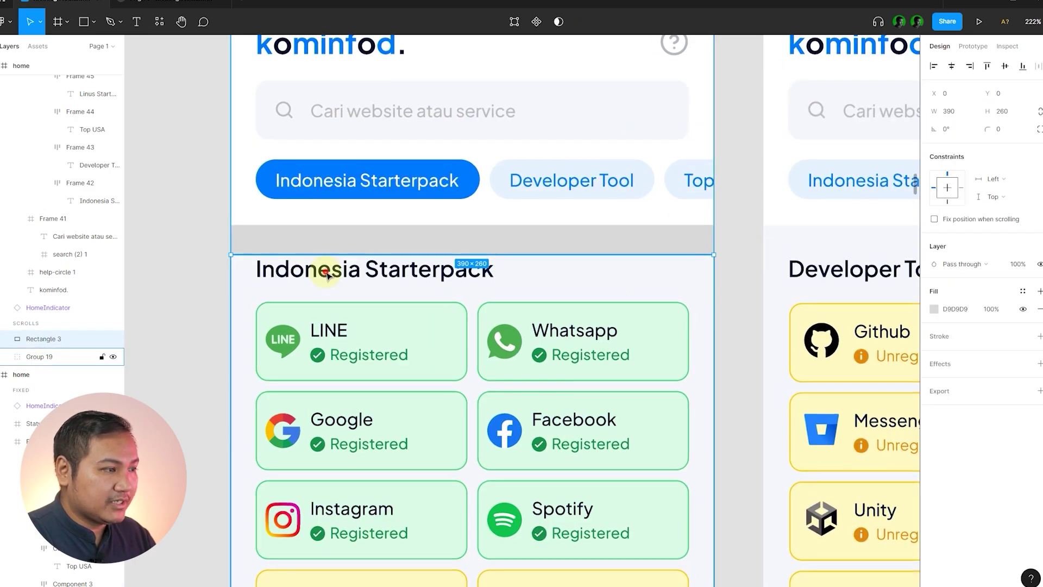
- Apply the light bg color style to the rectangle's fill
{"action": "left_click", "coordinate": [184, 244]}
{"action": "left_click", "coordinate": [298, 239]}
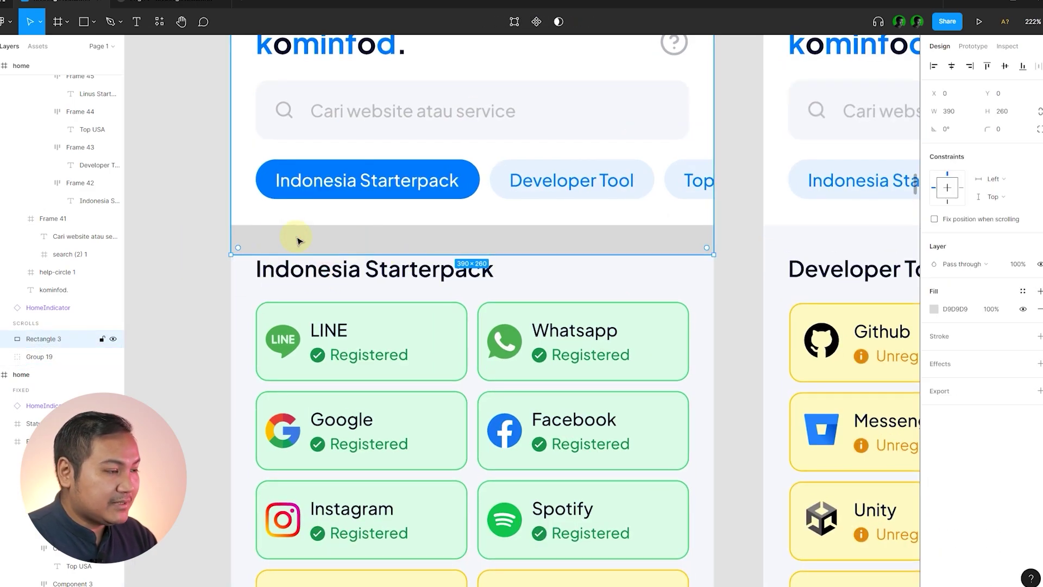
{"action": "left_click", "coordinate": [1023, 291]}
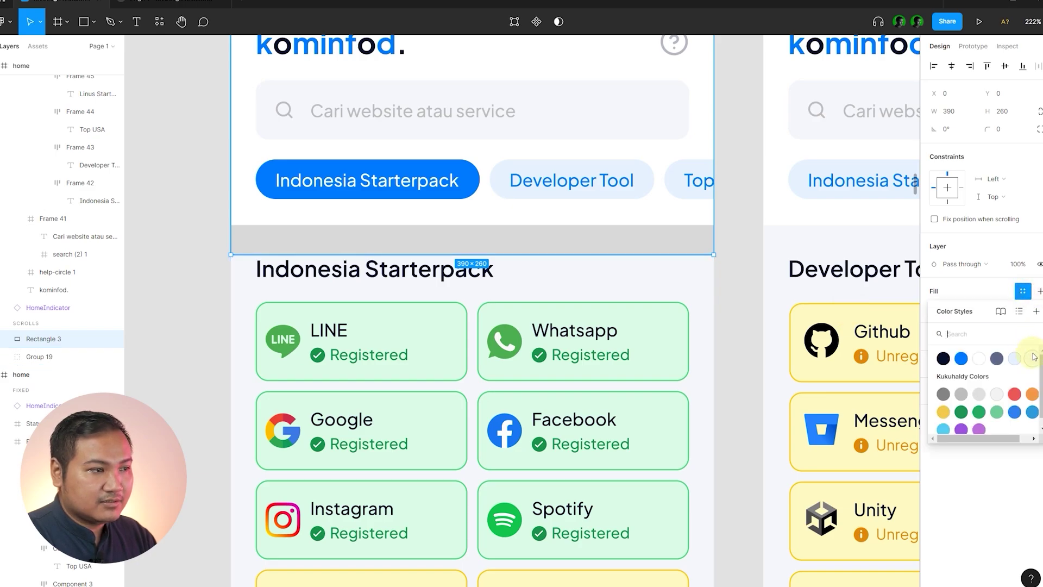
{"action": "left_click", "coordinate": [1031, 356]}
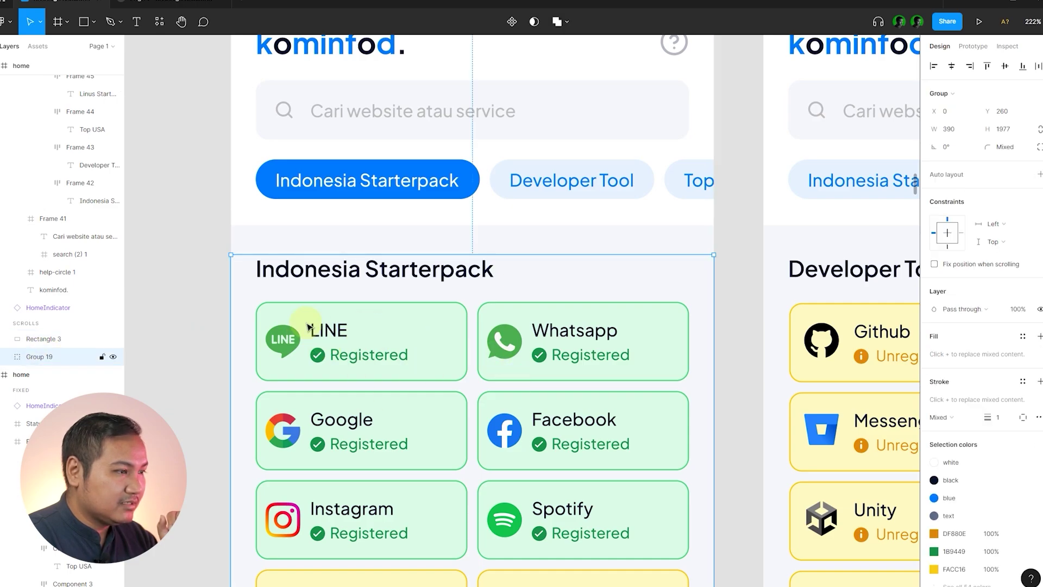
- Move the rectangle into the home frame's scrolling content group, Group 19
{"action": "left_click_drag", "start_coordinate": [38, 342], "coordinate": [42, 359]}
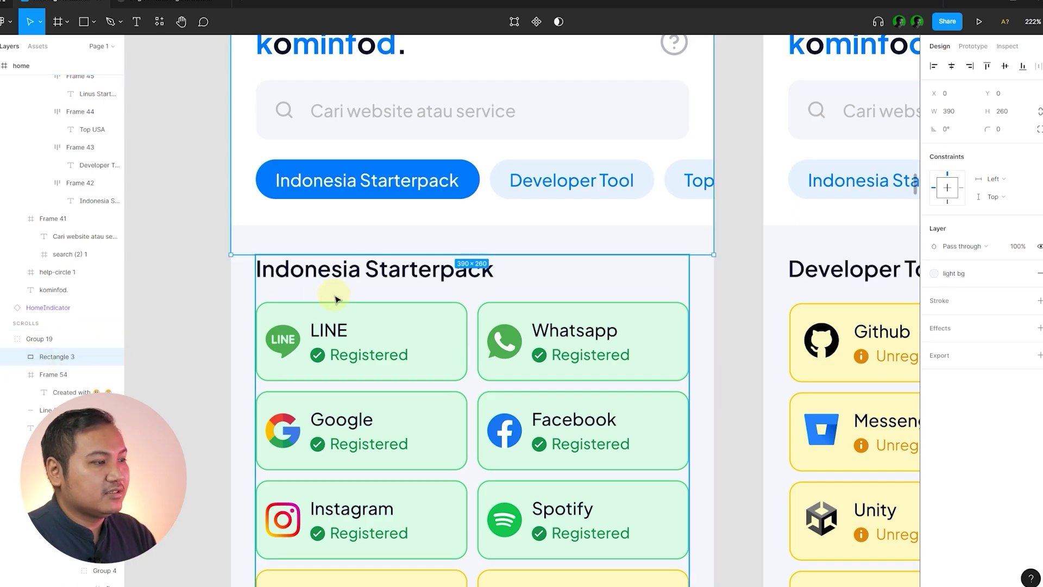
{"action": "left_click", "coordinate": [181, 293]}
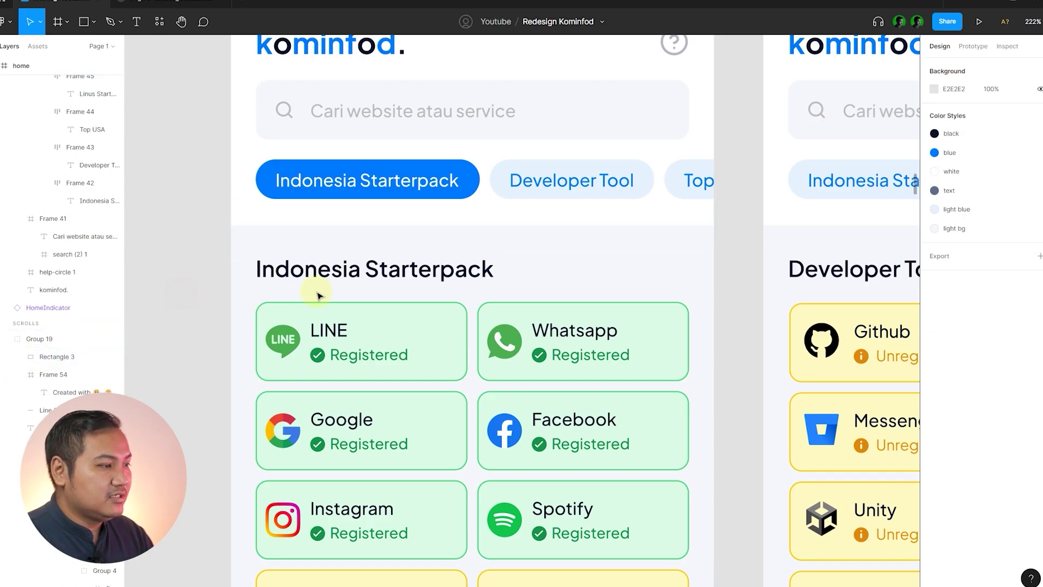
{"action": "left_click", "coordinate": [49, 343]}
{"action": "scroll", "coordinate": [443, 368], "scroll_direction": "down", "scroll_amount": 5}
{"action": "key", "text": "ctrl+z"}
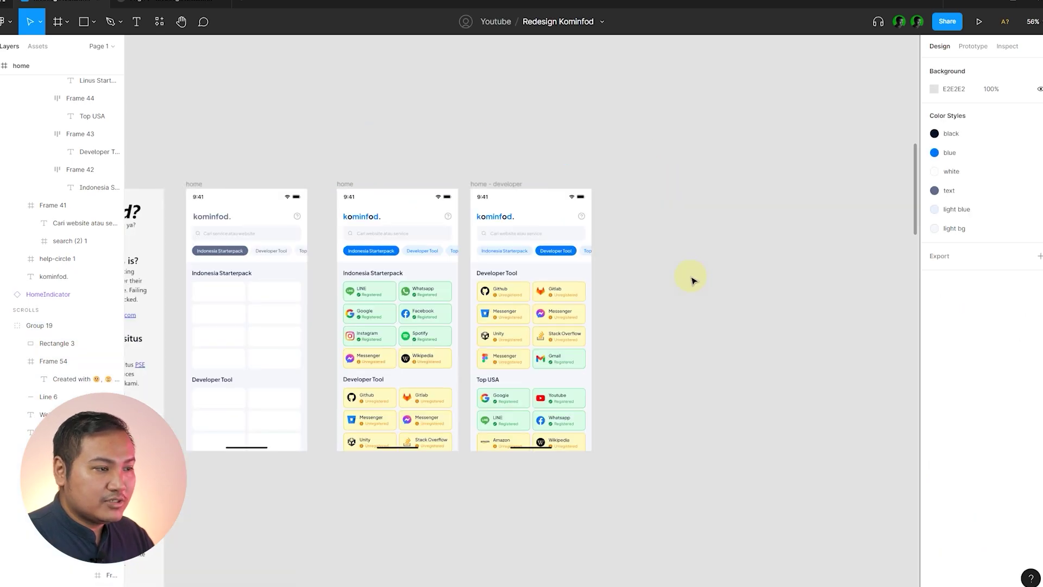
{"action": "scroll", "coordinate": [405, 294], "scroll_direction": "up", "scroll_amount": 3}
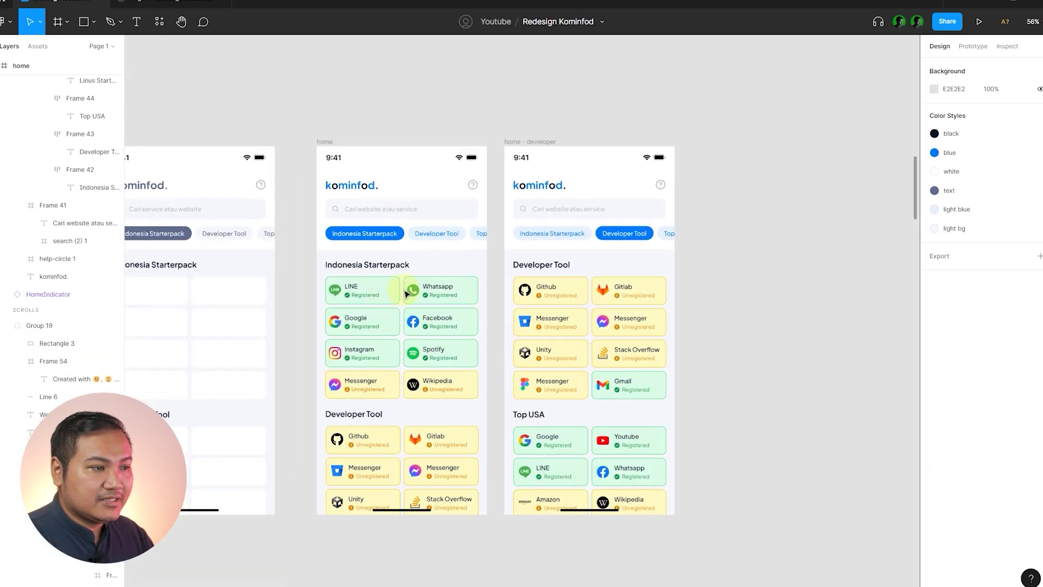
- Try moving the extended content group down within the home frame, and undo the move
{"action": "left_click", "coordinate": [335, 264]}
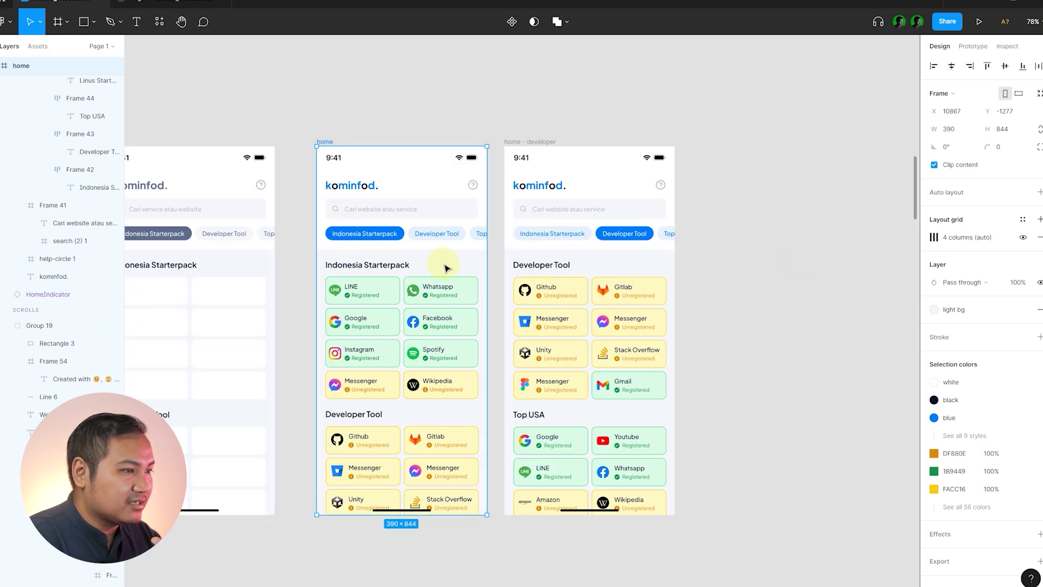
{"action": "left_click", "coordinate": [44, 325]}
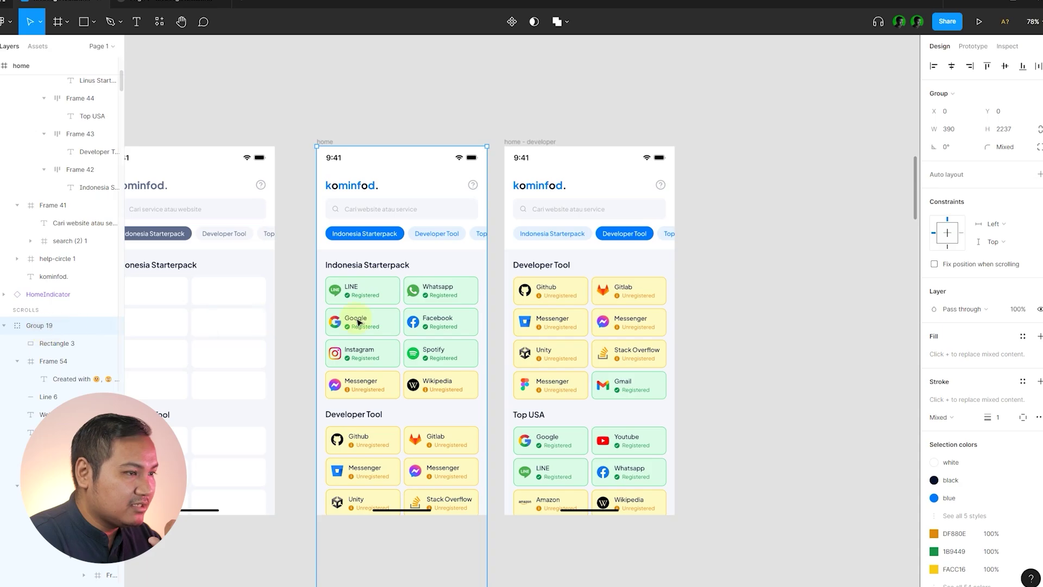
{"action": "left_click_drag", "start_coordinate": [401, 299], "coordinate": [400, 331]}
{"action": "key", "text": "ctrl+z"}
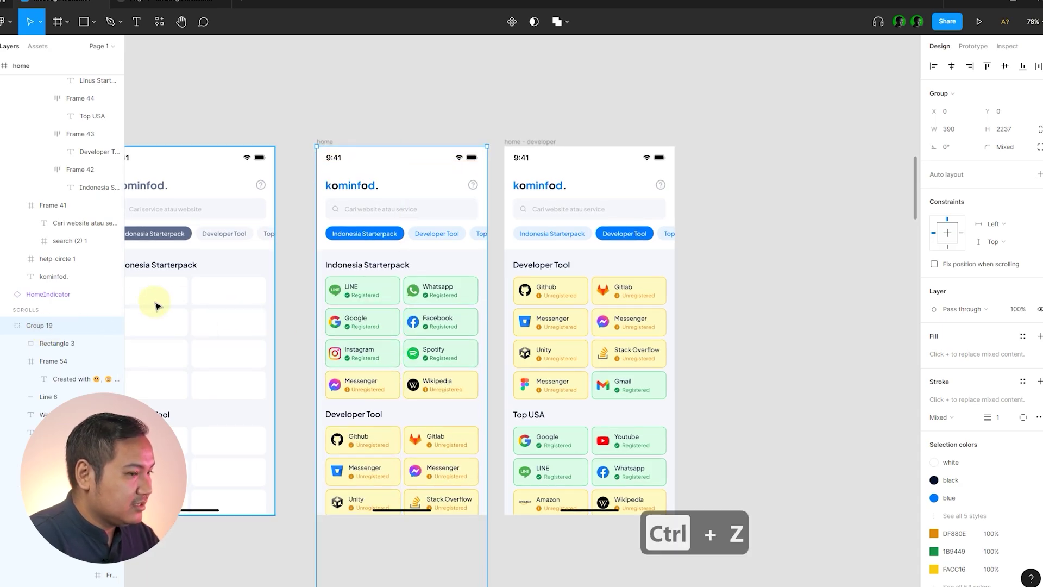
- Rename Group 19 as "scrollable content"
{"action": "double_click", "coordinate": [41, 326]}
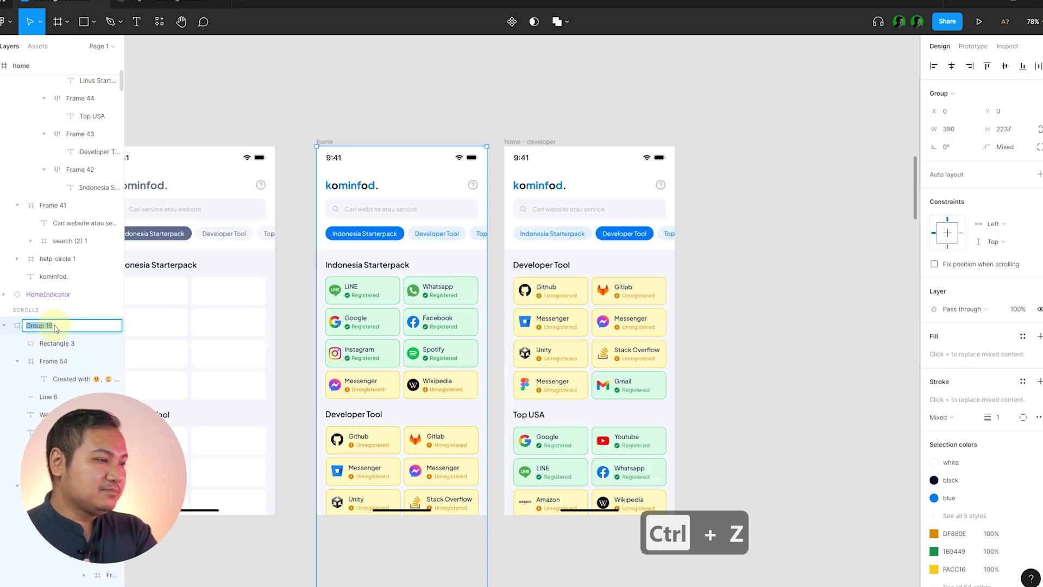
{"action": "type", "text": "scrol"}
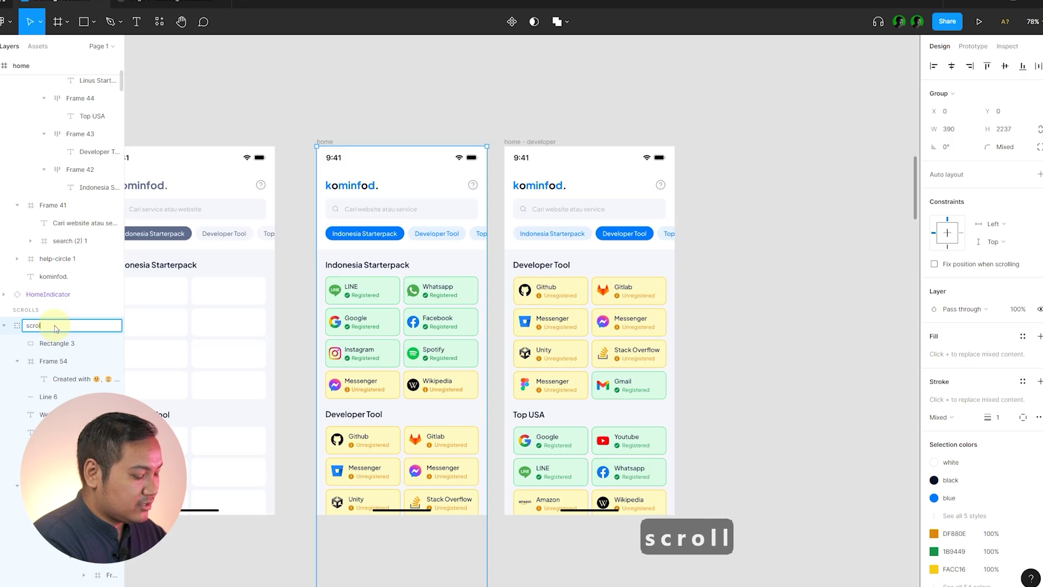
{"action": "type", "text": "lable content"}
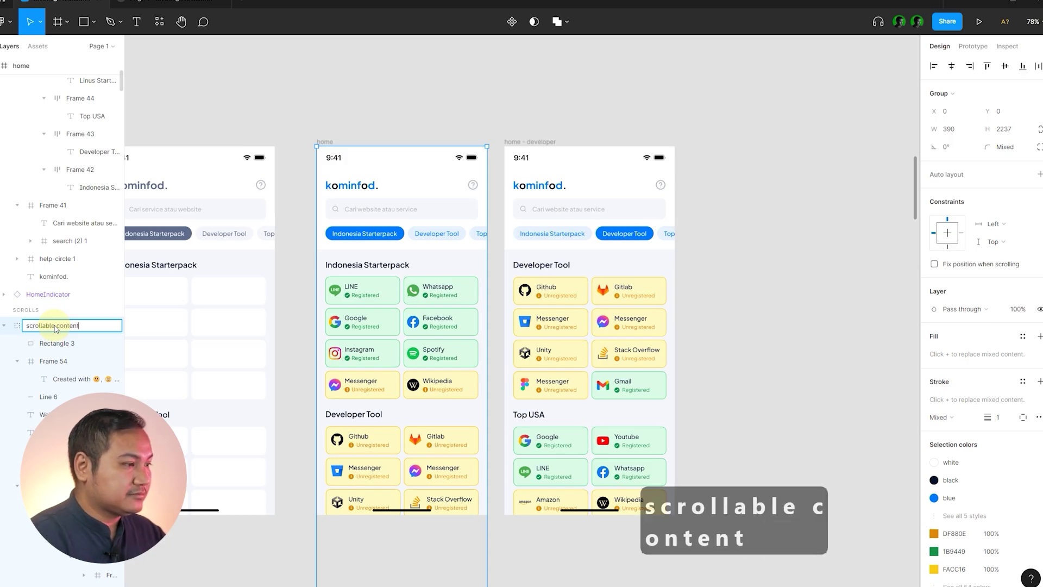
{"action": "left_click", "coordinate": [757, 328]}
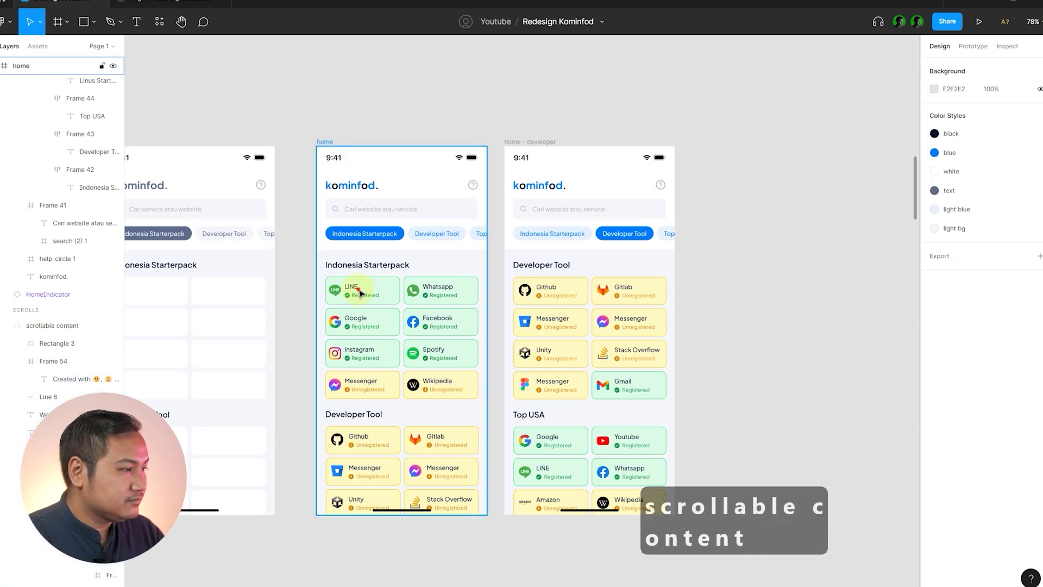
- Copy the scrollable content group and replace the home - developer frame's scrolling content group with it
{"action": "left_click", "coordinate": [338, 298]}
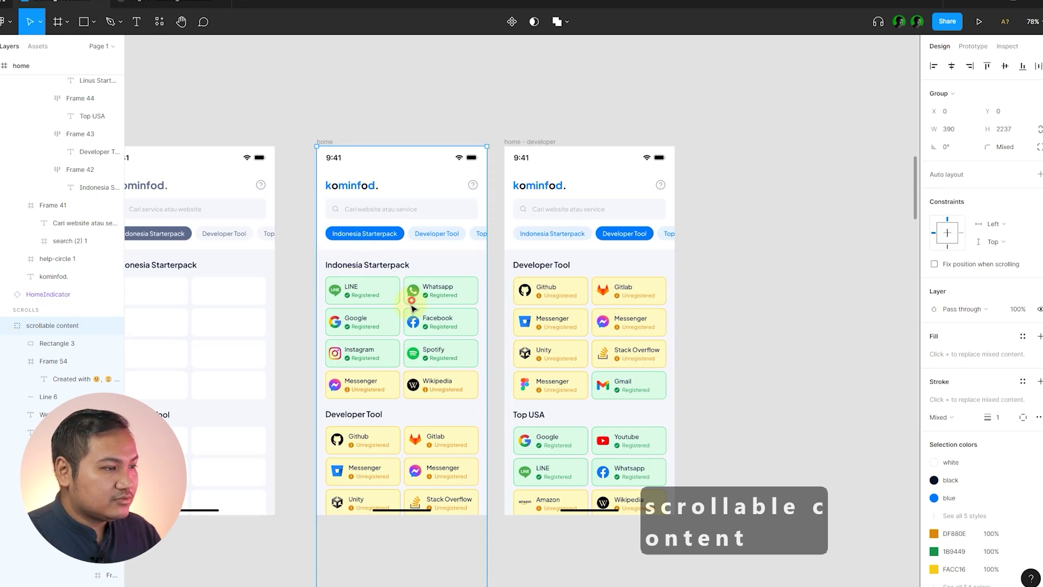
{"action": "key", "text": "ctrl+z"}
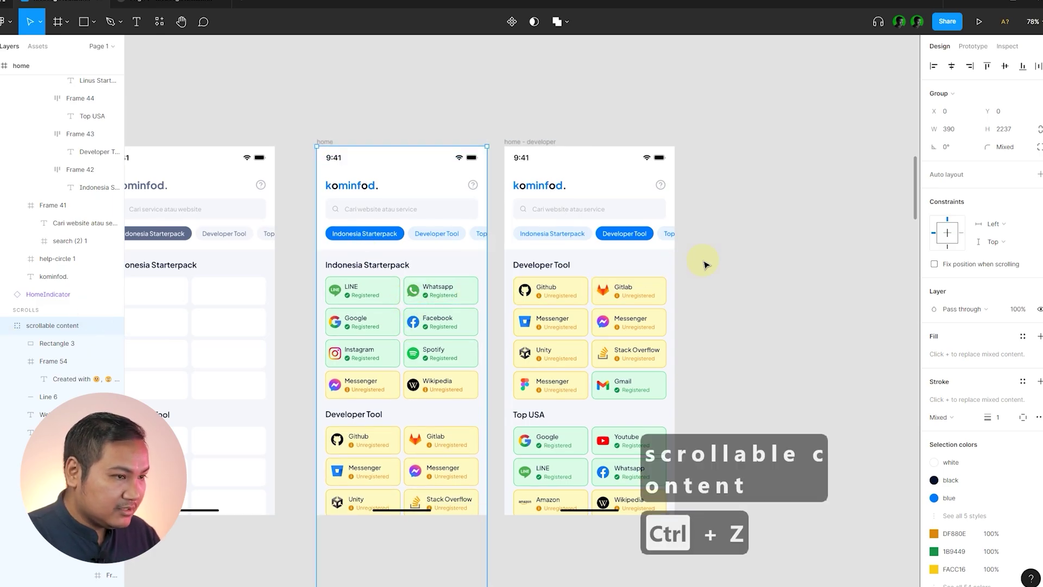
{"action": "key", "text": "ctrl+c"}
{"action": "left_click", "coordinate": [630, 287]}
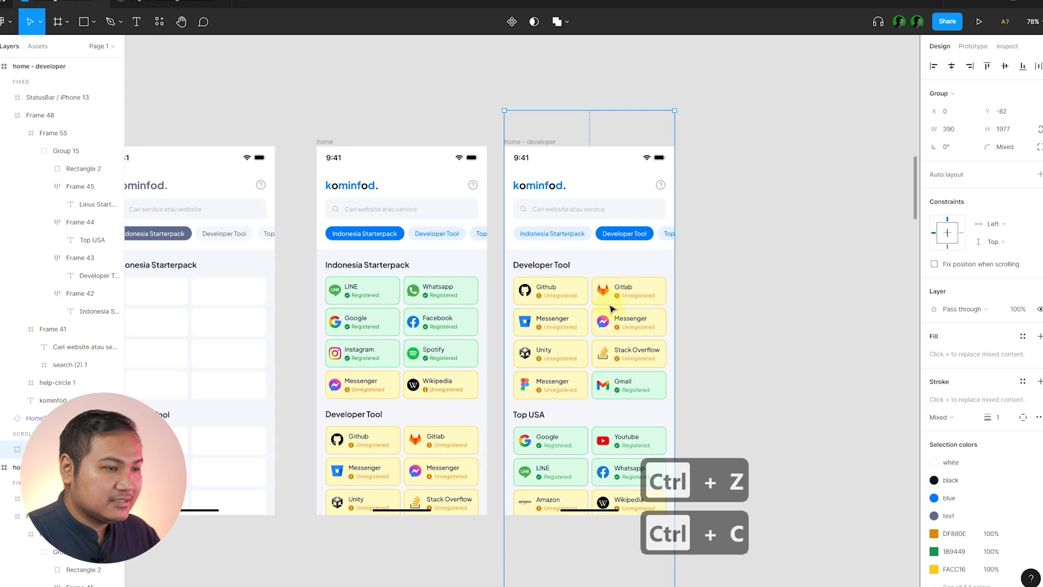
{"action": "left_click_drag", "start_coordinate": [610, 288], "coordinate": [600, 335]}
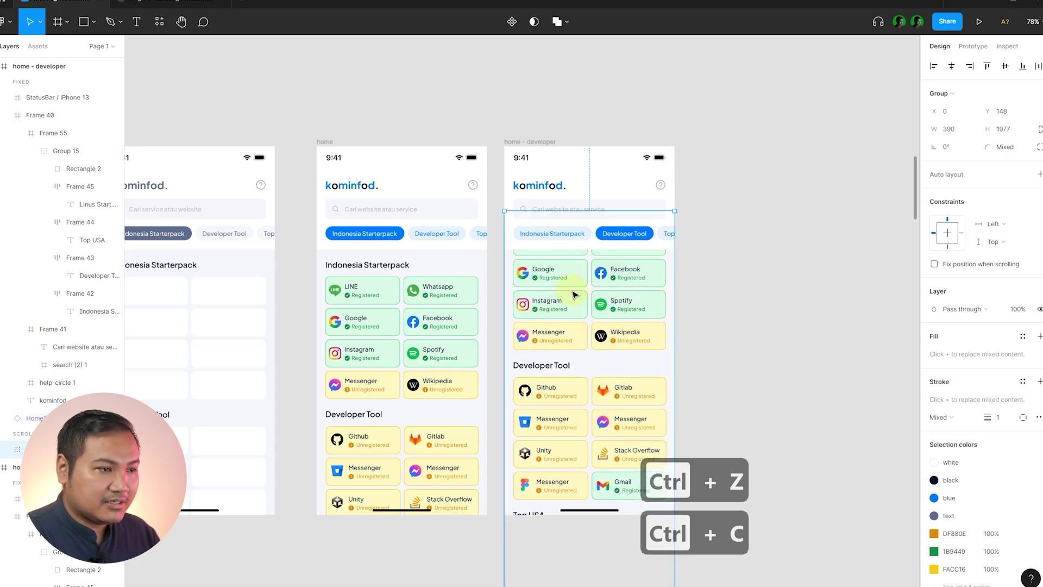
{"action": "left_click_drag", "start_coordinate": [579, 301], "coordinate": [563, 308]}
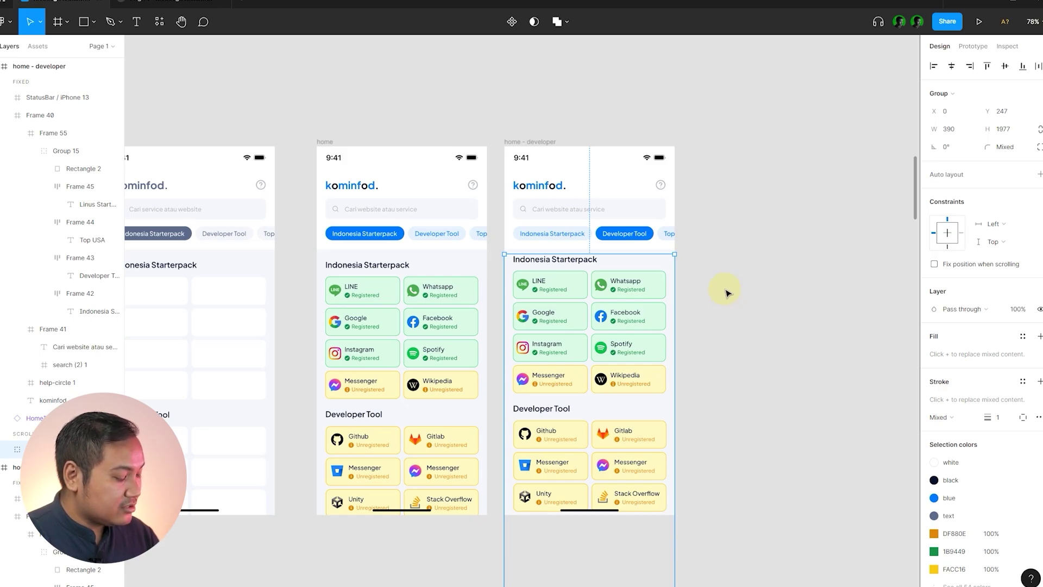
{"action": "key", "text": "ctrl+shift+r"}
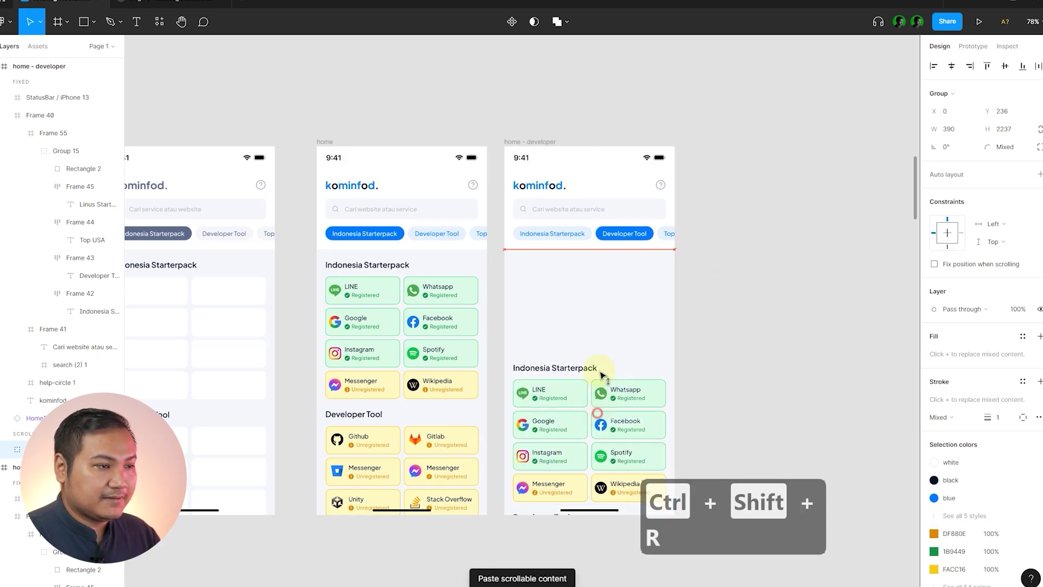
- Move the replaced group up to Y -344 so the Developer Tool section sits just below the fixed header
{"action": "left_click_drag", "start_coordinate": [563, 395], "coordinate": [568, 307]}
{"action": "scroll", "coordinate": [573, 336], "scroll_direction": "up", "scroll_amount": 3}
{"action": "left_click_drag", "start_coordinate": [580, 353], "coordinate": [585, 191]}
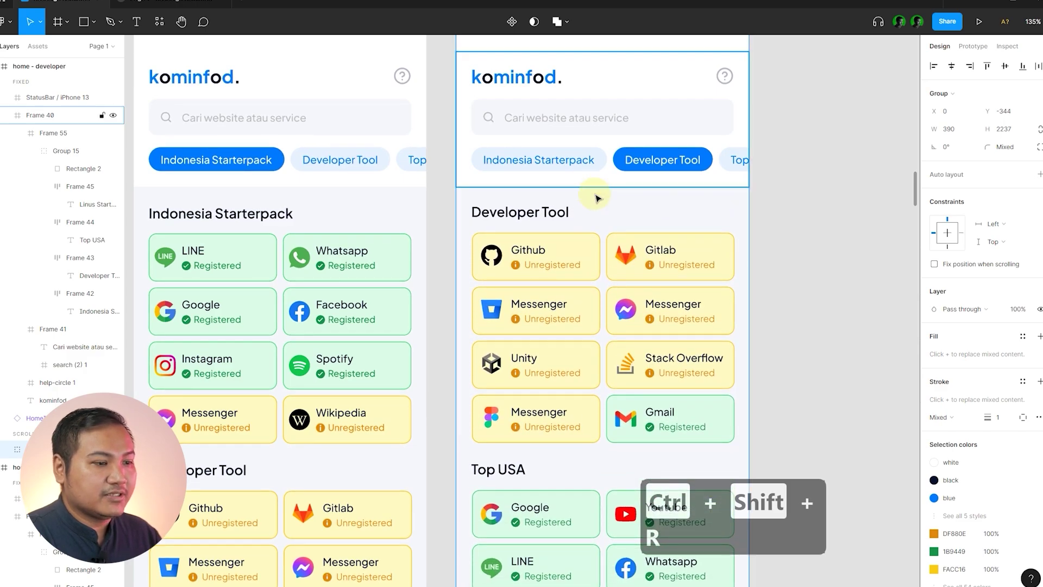
{"action": "left_click", "coordinate": [792, 238]}
{"action": "scroll", "coordinate": [485, 299], "scroll_direction": "down", "scroll_amount": 5}
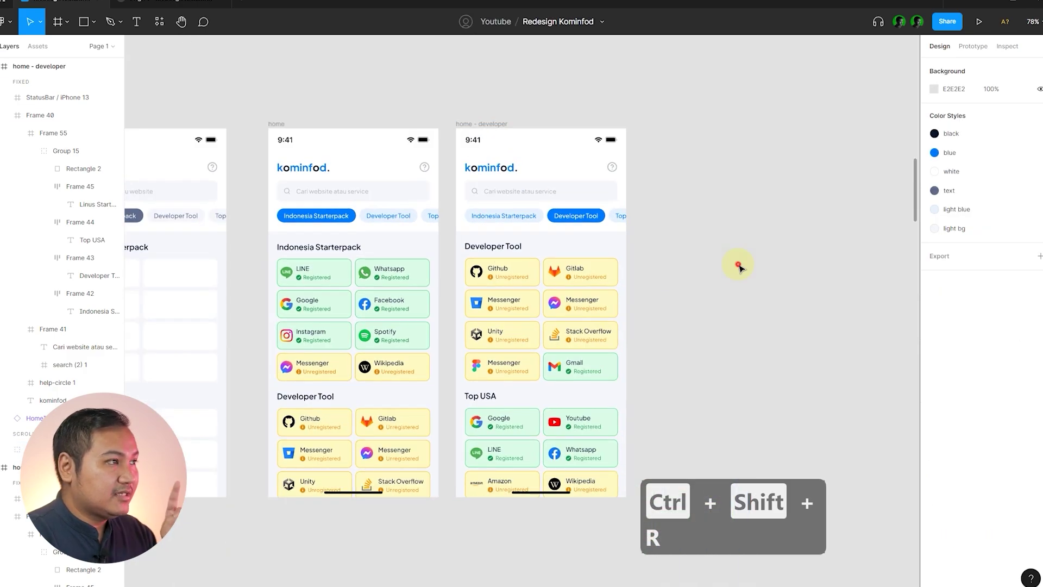
- Test the chip links in the prototype preview and scroll the Developer Tool screen up to its Indonesia Starterpack section
{"action": "left_click", "coordinate": [191, 3]}
{"action": "left_click", "coordinate": [467, 181]}
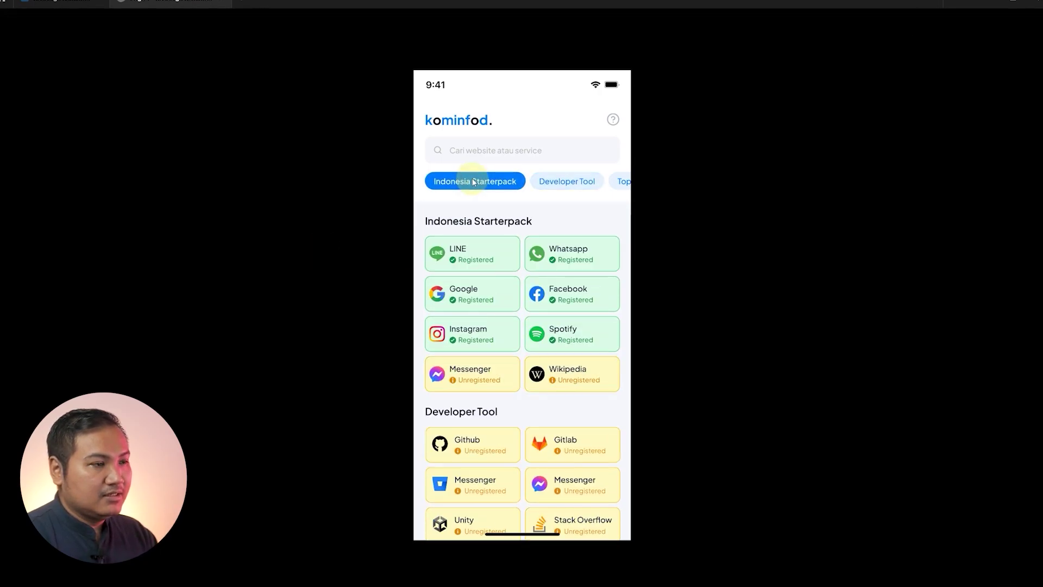
{"action": "left_click", "coordinate": [550, 185]}
{"action": "left_click", "coordinate": [465, 181]}
{"action": "left_click", "coordinate": [565, 181]}
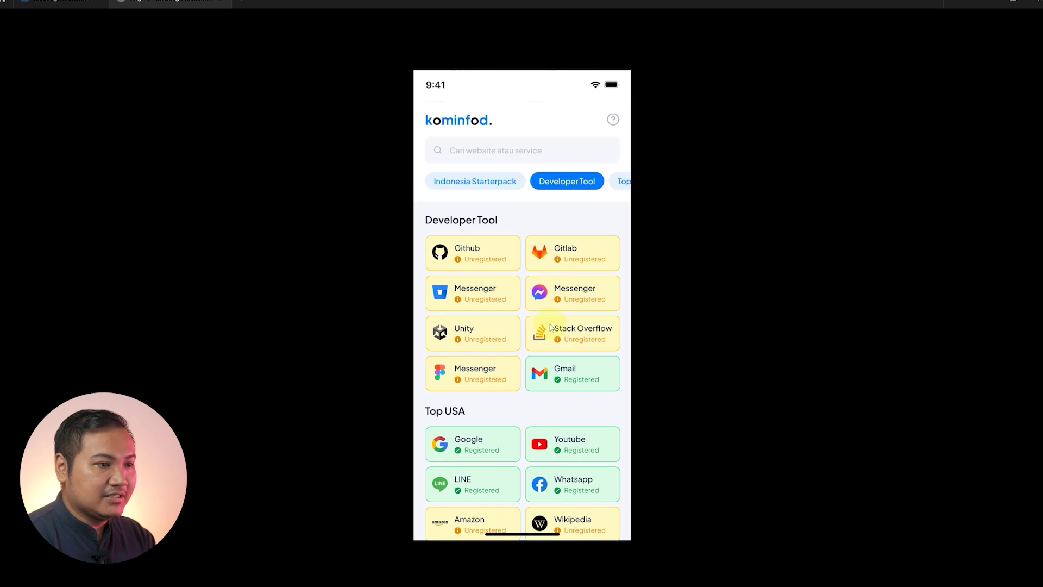
{"action": "scroll", "coordinate": [550, 328], "scroll_direction": "up", "scroll_amount": 3}
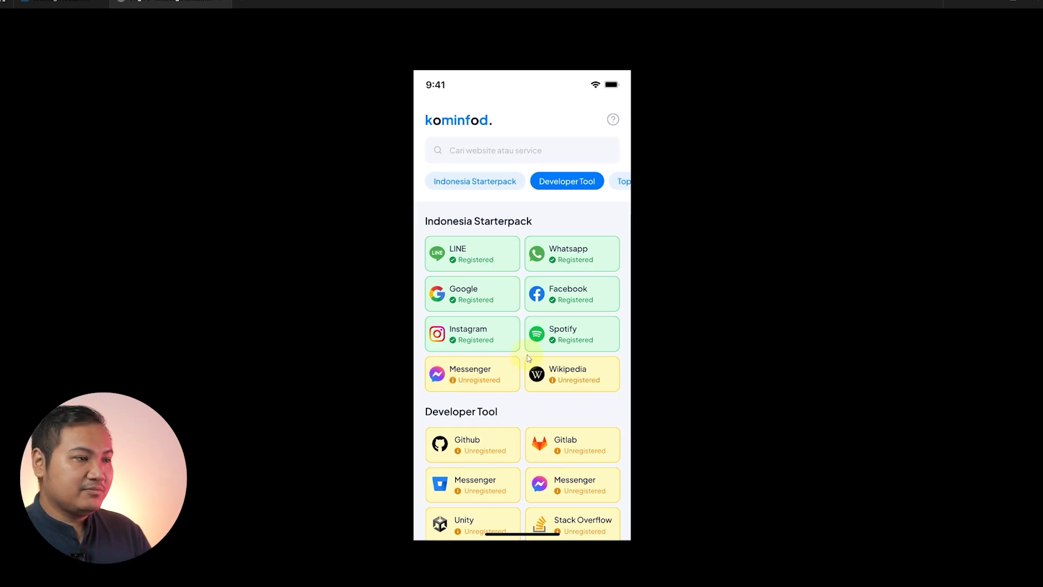
{"action": "scroll", "coordinate": [524, 372], "scroll_direction": "up", "scroll_amount": 2}
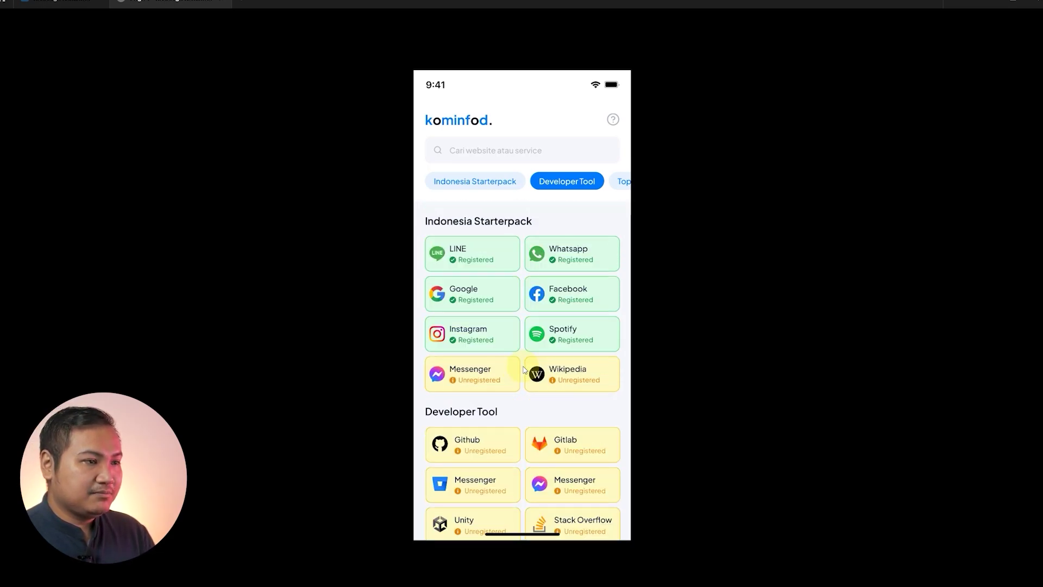
- Switch repeatedly between the two category screens in the preview, ending on Indonesia Starterpack
{"action": "left_click", "coordinate": [471, 185]}
{"action": "left_click", "coordinate": [547, 183]}
{"action": "left_click", "coordinate": [465, 179]}
{"action": "left_click", "coordinate": [540, 181]}
{"action": "left_click", "coordinate": [477, 181]}
{"action": "left_click", "coordinate": [569, 181]}
{"action": "left_click", "coordinate": [471, 187]}
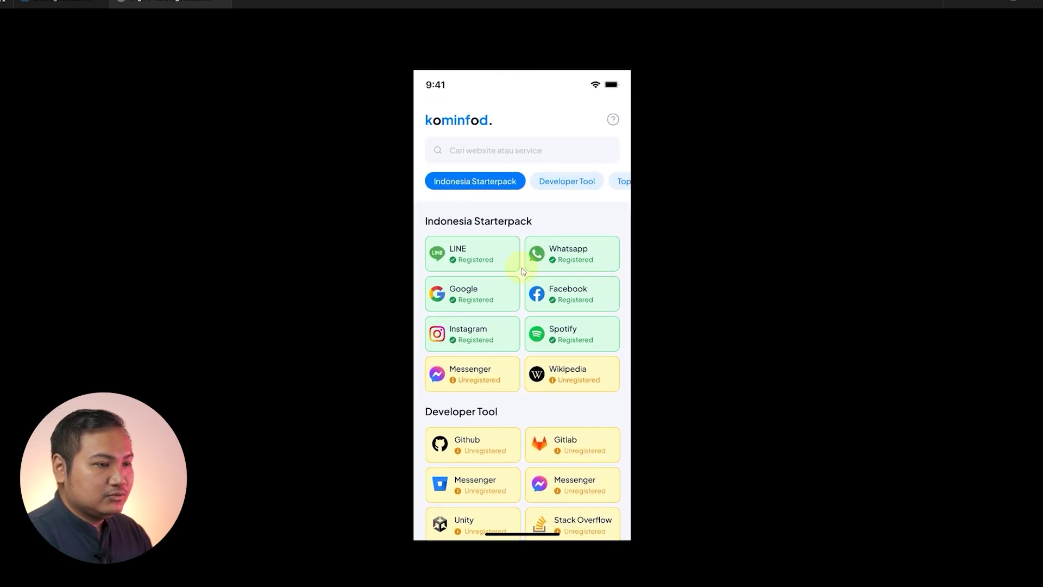
- Scroll the Indonesia Starterpack prototype screen down to the footer and view its Apa itu Kominfod? section
{"action": "scroll", "coordinate": [552, 320], "scroll_direction": "down", "scroll_amount": 10}
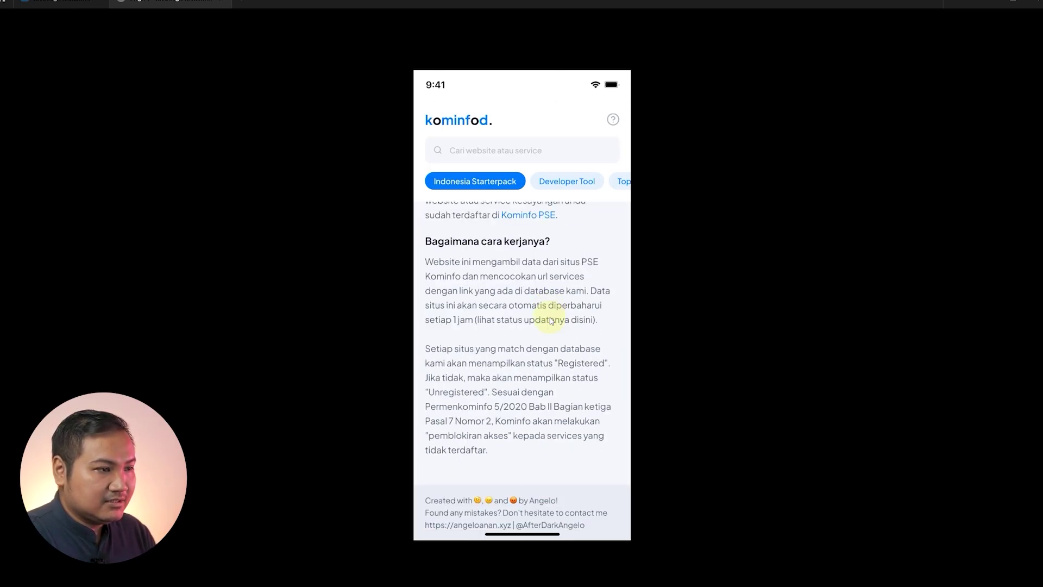
{"action": "scroll", "coordinate": [460, 318], "scroll_direction": "down", "scroll_amount": 5}
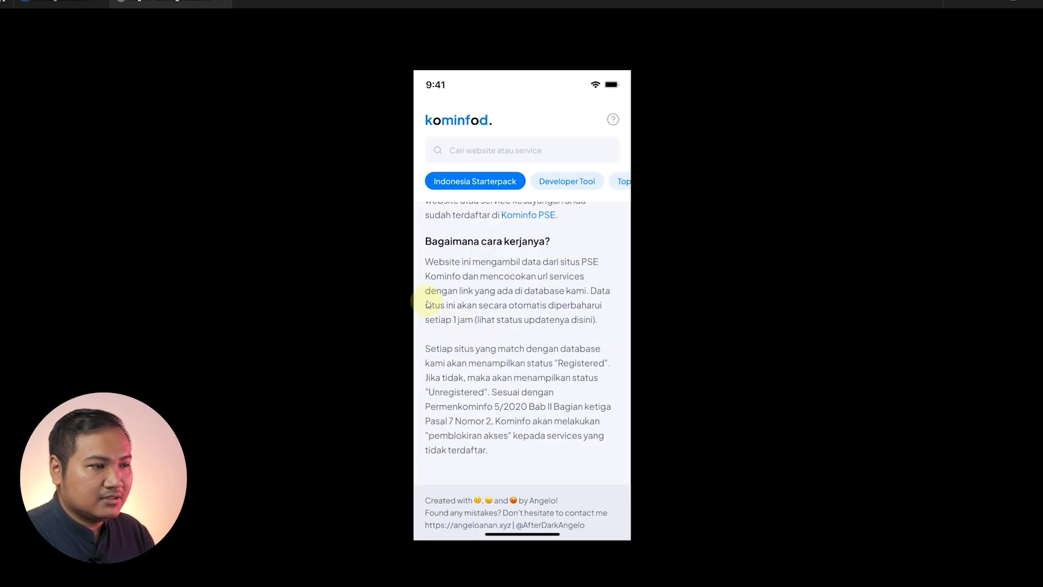
{"action": "scroll", "coordinate": [480, 312], "scroll_direction": "up", "scroll_amount": 3}
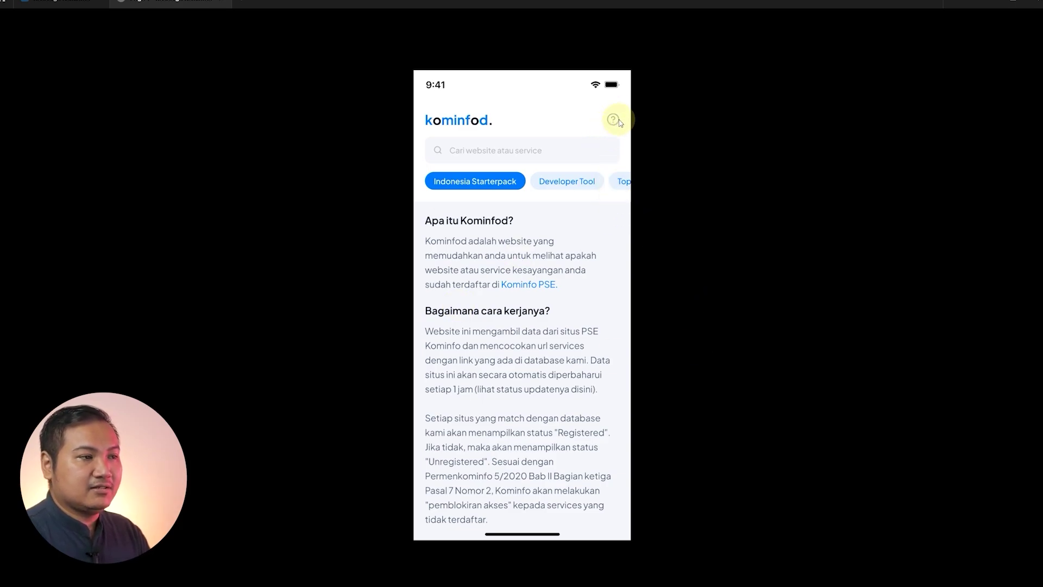
{"action": "left_click", "coordinate": [586, 325]}
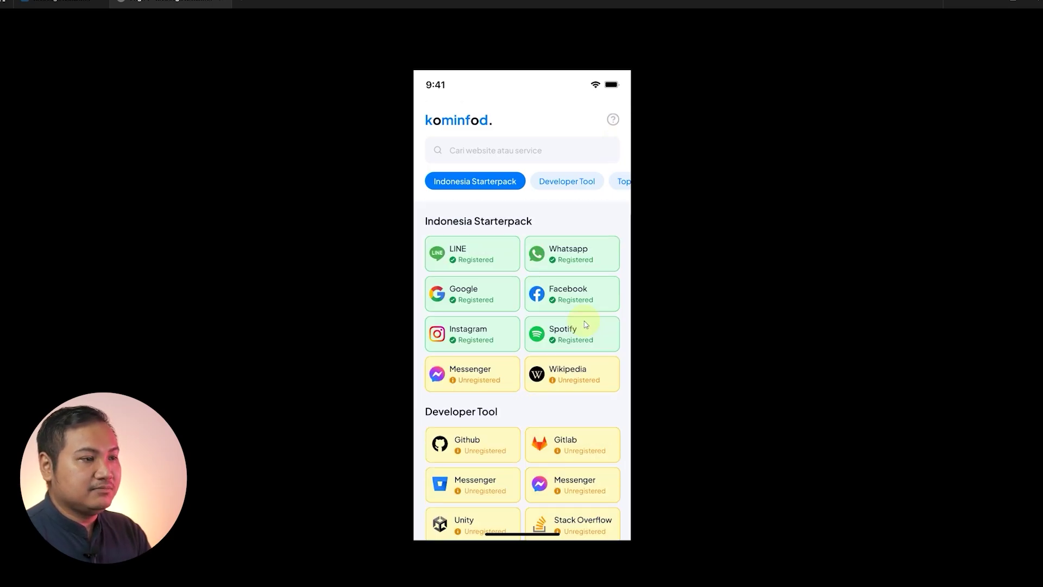
{"action": "scroll", "coordinate": [585, 323], "scroll_direction": "down", "scroll_amount": 2}
- Return to the design file and draw a frame about 69 × 44 around the help icon in the home frame's header
{"action": "left_click", "coordinate": [65, 4]}
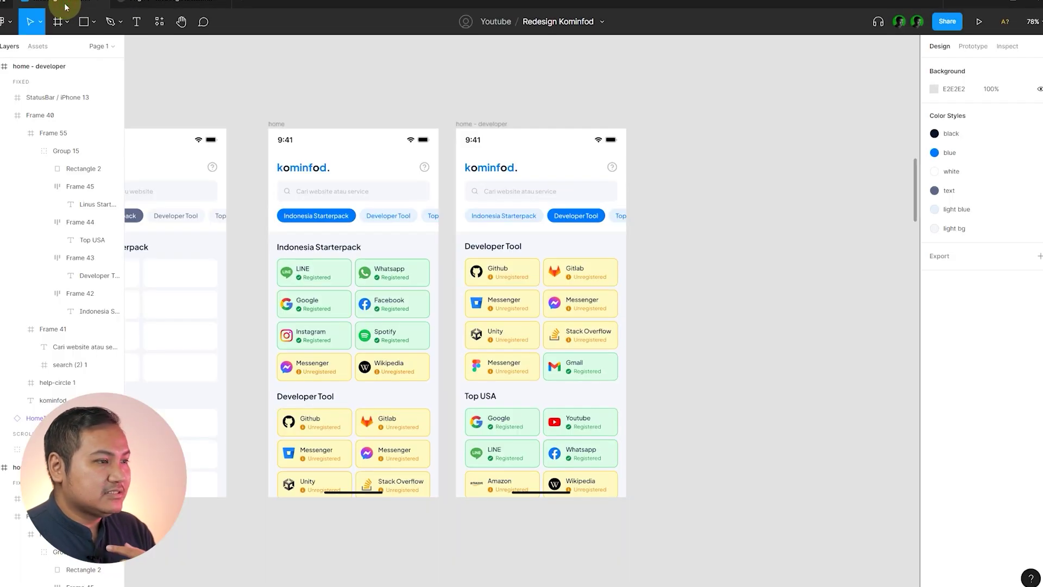
{"action": "left_click", "coordinate": [438, 88]}
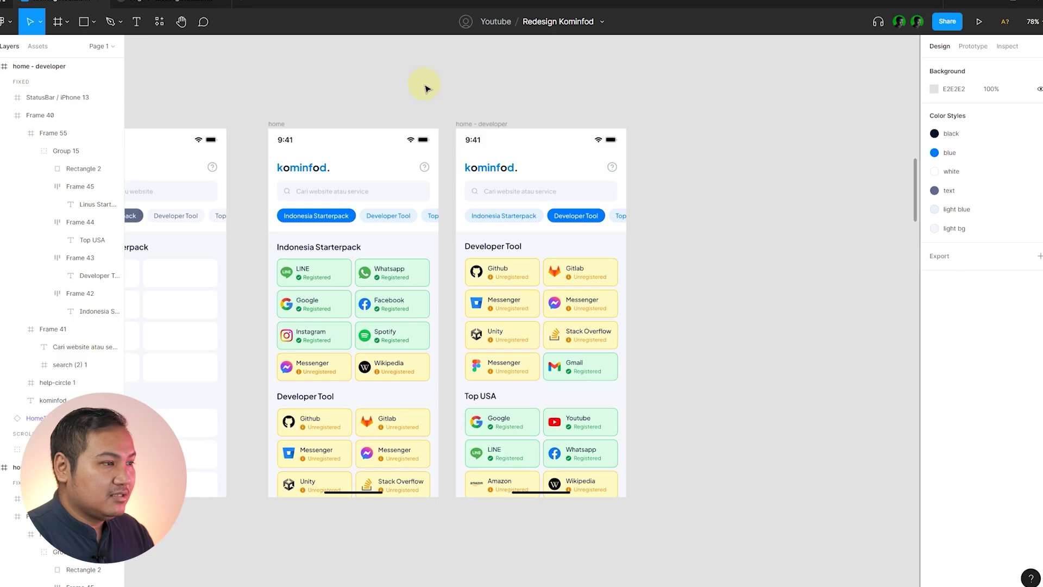
{"action": "scroll", "coordinate": [396, 97], "scroll_direction": "up", "scroll_amount": 5}
{"action": "scroll", "coordinate": [407, 101], "scroll_direction": "left", "scroll_amount": 2}
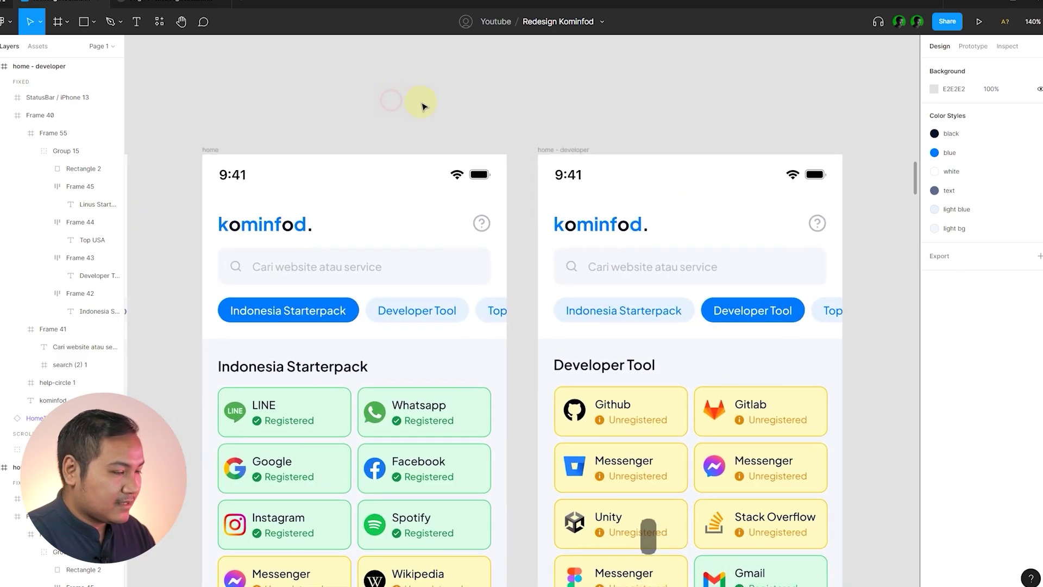
{"action": "scroll", "coordinate": [446, 192], "scroll_direction": "up", "scroll_amount": 3}
{"action": "left_click", "coordinate": [494, 238]}
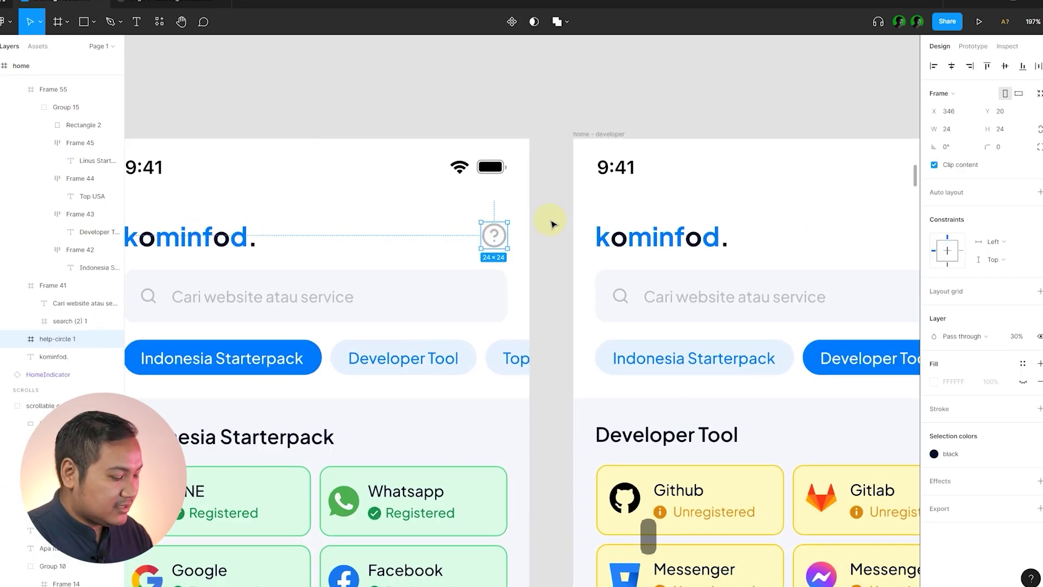
{"action": "key", "text": "f"}
{"action": "scroll", "coordinate": [419, 228], "scroll_direction": "up", "scroll_amount": 3}
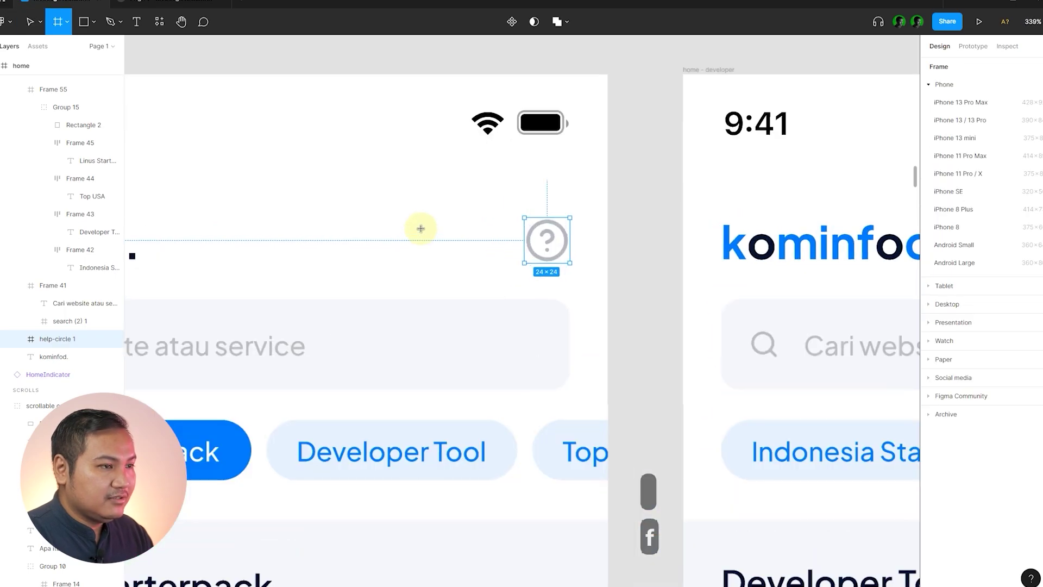
{"action": "left_click_drag", "start_coordinate": [466, 288], "coordinate": [586, 200]}
{"action": "scroll", "coordinate": [610, 233], "scroll_direction": "down", "scroll_amount": 5}
{"action": "scroll", "coordinate": [582, 233], "scroll_direction": "up", "scroll_amount": 4}
{"action": "key", "text": "ctrl+z"}
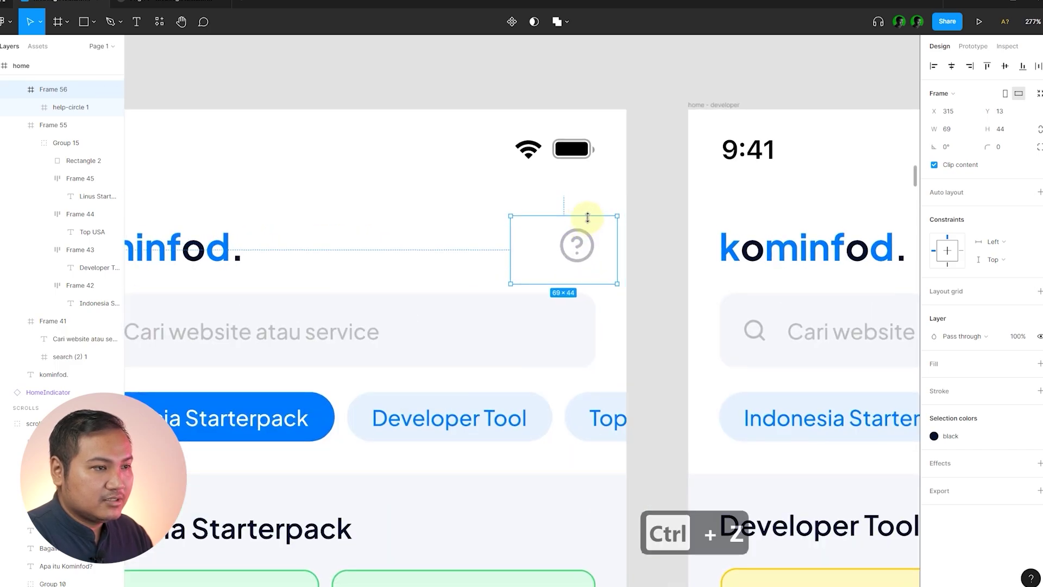
- Enlarge the frame around the home frame's help icon to 75 × 61 so it reaches the screen's edge
{"action": "left_click_drag", "start_coordinate": [617, 221], "coordinate": [626, 219]}
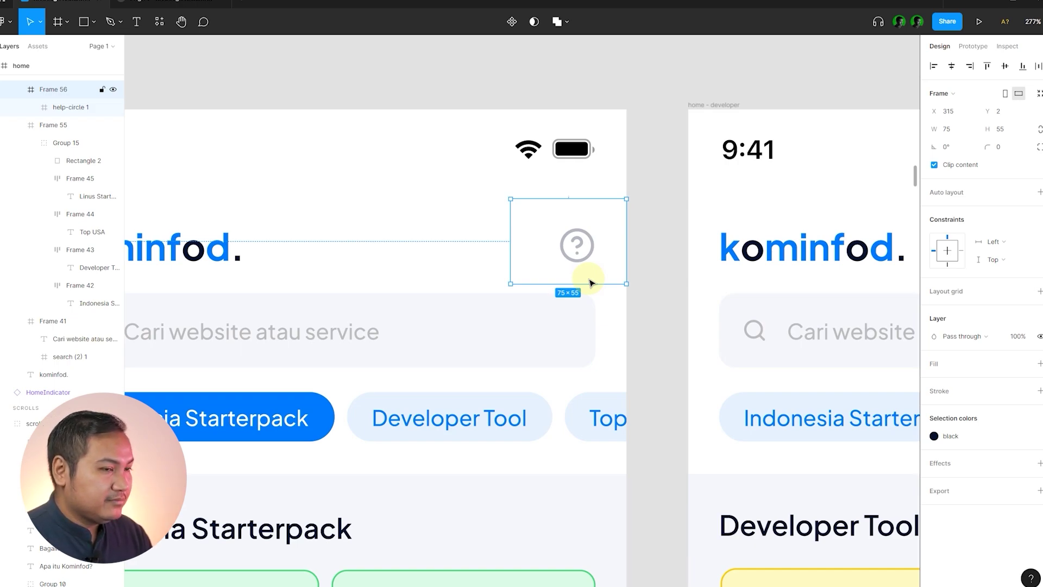
{"action": "left_click_drag", "start_coordinate": [588, 284], "coordinate": [586, 294]}
{"action": "scroll", "coordinate": [544, 272], "scroll_direction": "down", "scroll_amount": 5}
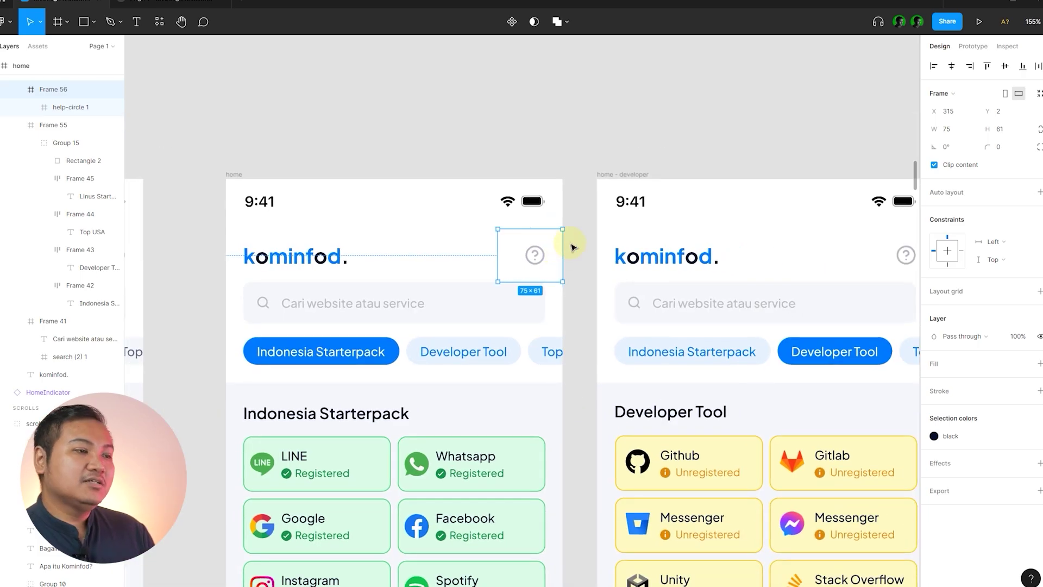
{"action": "left_click", "coordinate": [532, 166]}
{"action": "scroll", "coordinate": [489, 152], "scroll_direction": "down", "scroll_amount": 3}
- Copy the framed help icon from the home frame and replace the help icon in the home - developer frame with it
{"action": "left_click", "coordinate": [458, 232]}
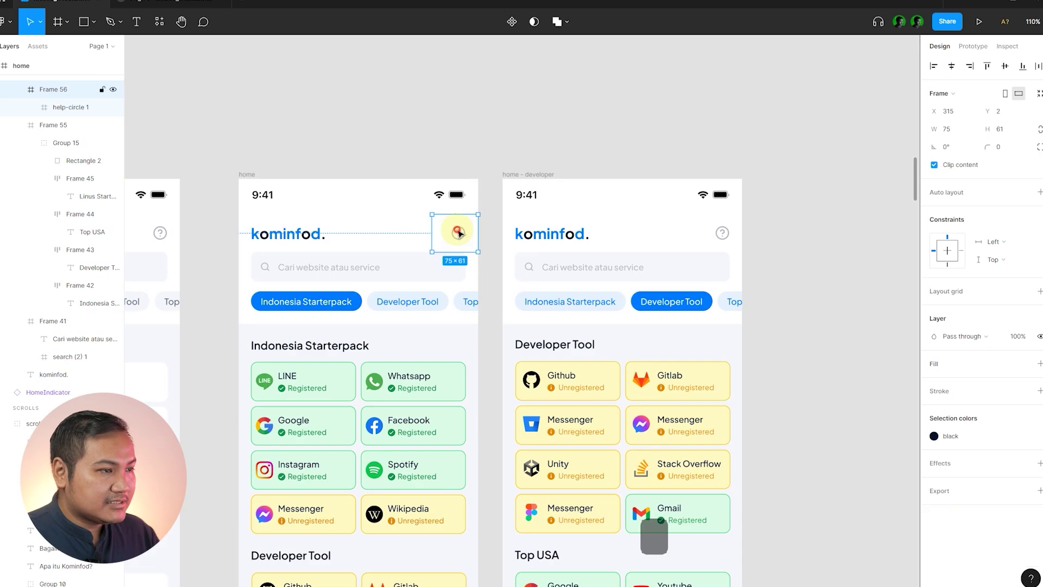
{"action": "key", "text": "Escape"}
{"action": "left_click", "coordinate": [459, 240]}
{"action": "key", "text": "ctrl+c"}
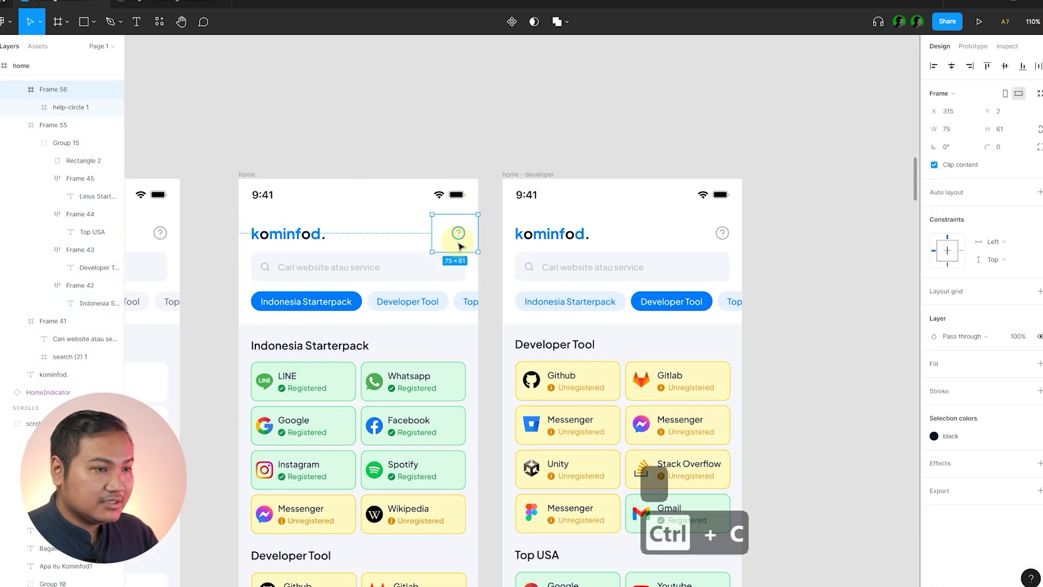
{"action": "left_click", "coordinate": [727, 234]}
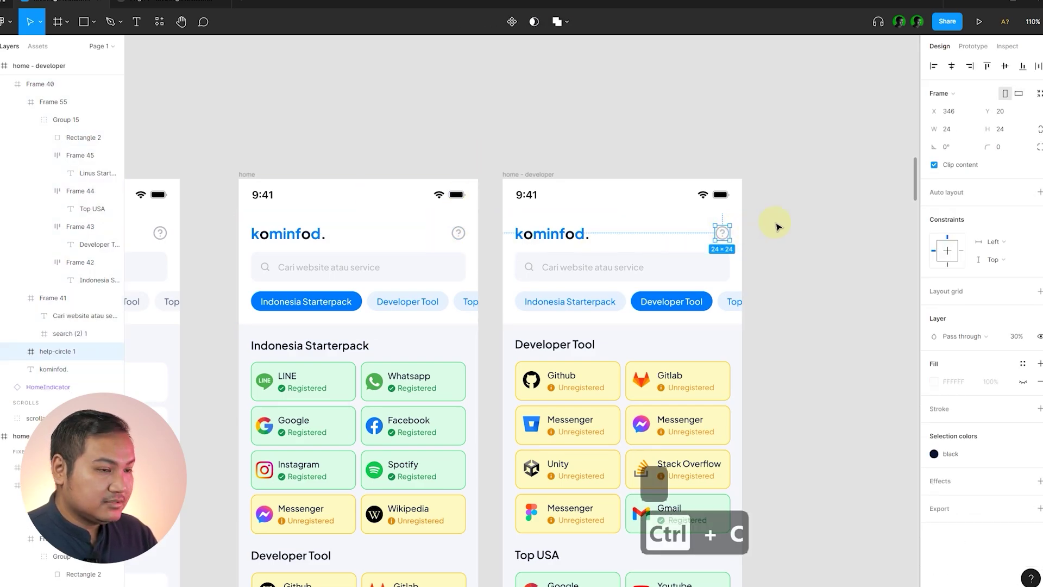
{"action": "key", "text": "Delete"}
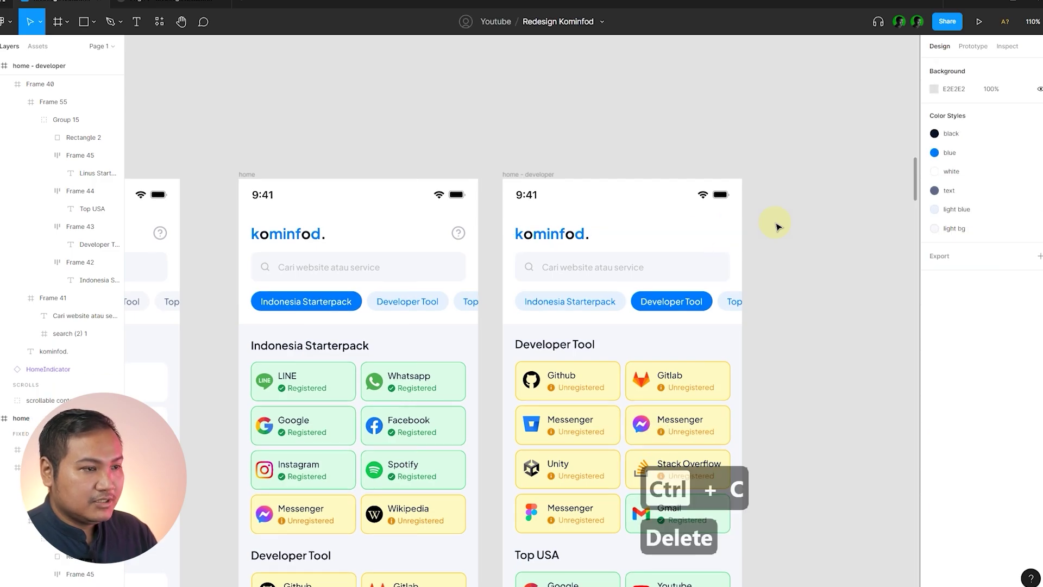
{"action": "left_click", "coordinate": [663, 233]}
{"action": "key", "text": "ctrl+v"}
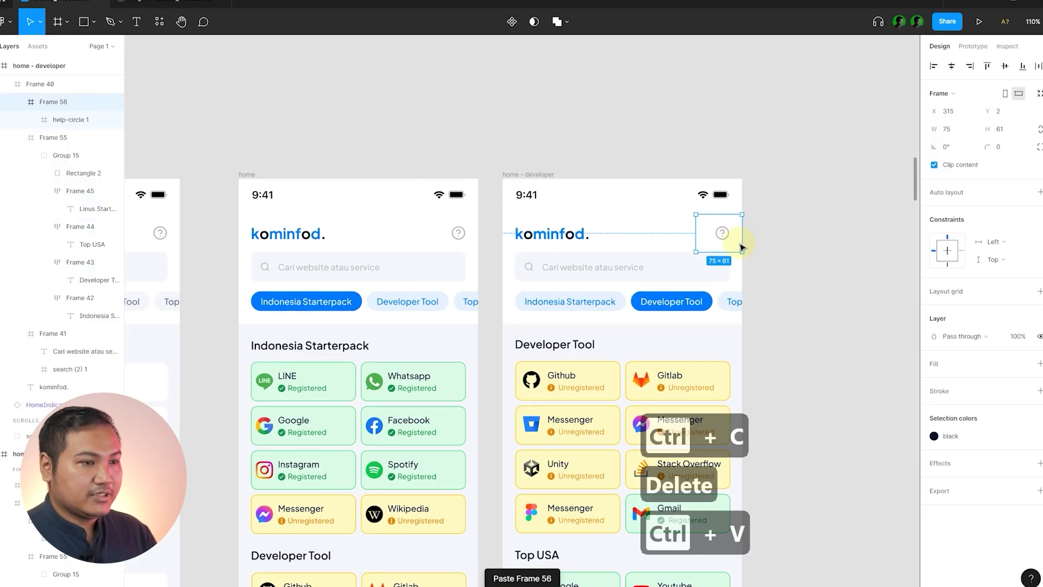
- Duplicate the home frame, placing the copy beside the home - developer frame
{"action": "left_click", "coordinate": [278, 149]}
{"action": "scroll", "coordinate": [266, 149], "scroll_direction": "down", "scroll_amount": 5}
{"action": "left_click", "coordinate": [225, 172]}
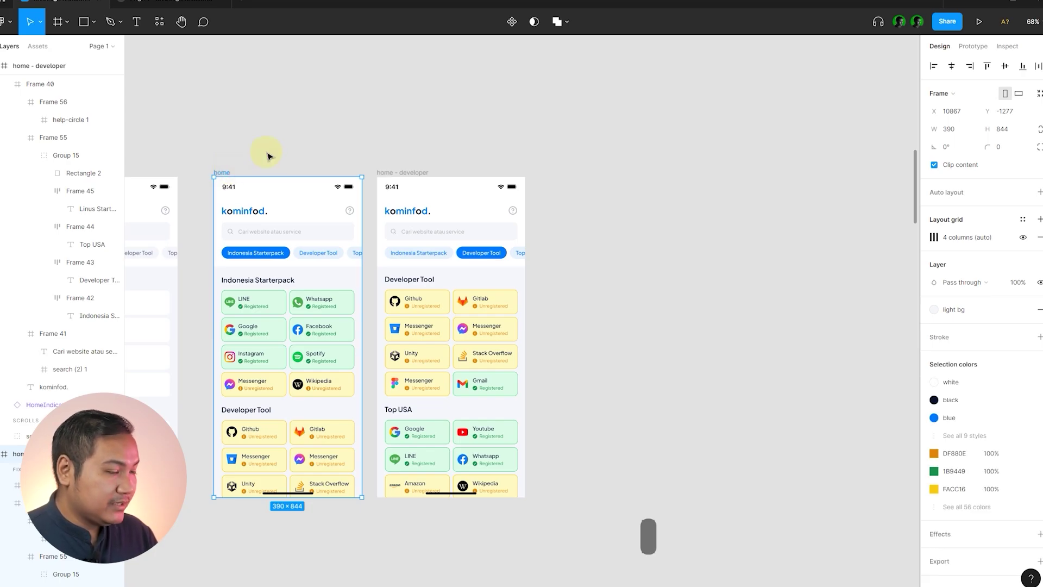
{"action": "key", "text": "ctrl+d"}
{"action": "left_click", "coordinate": [527, 103]}
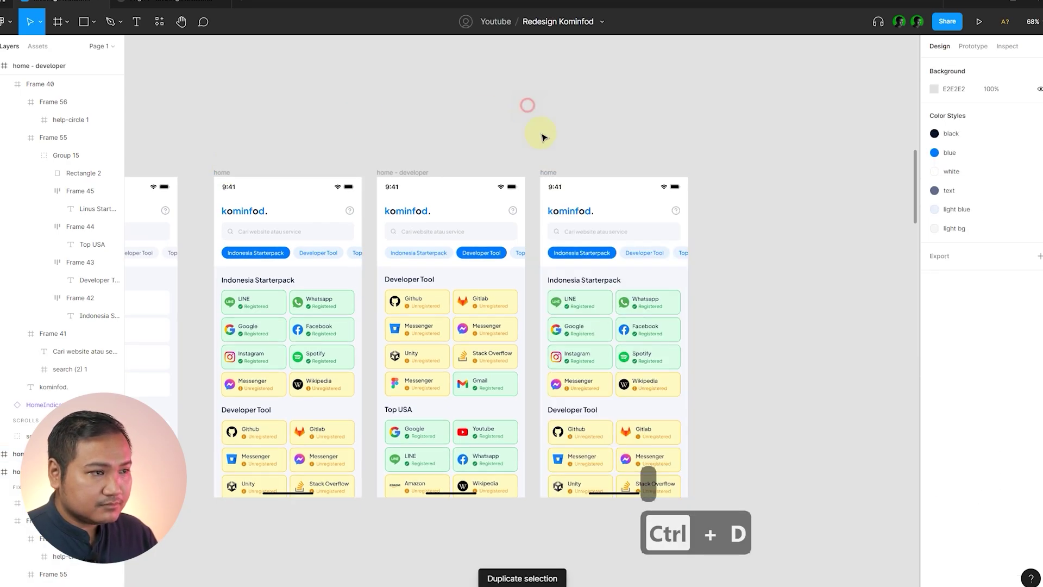
- Rename the duplicated home frame as home - about
{"action": "left_click", "coordinate": [550, 173]}
{"action": "left_click", "coordinate": [717, 314]}
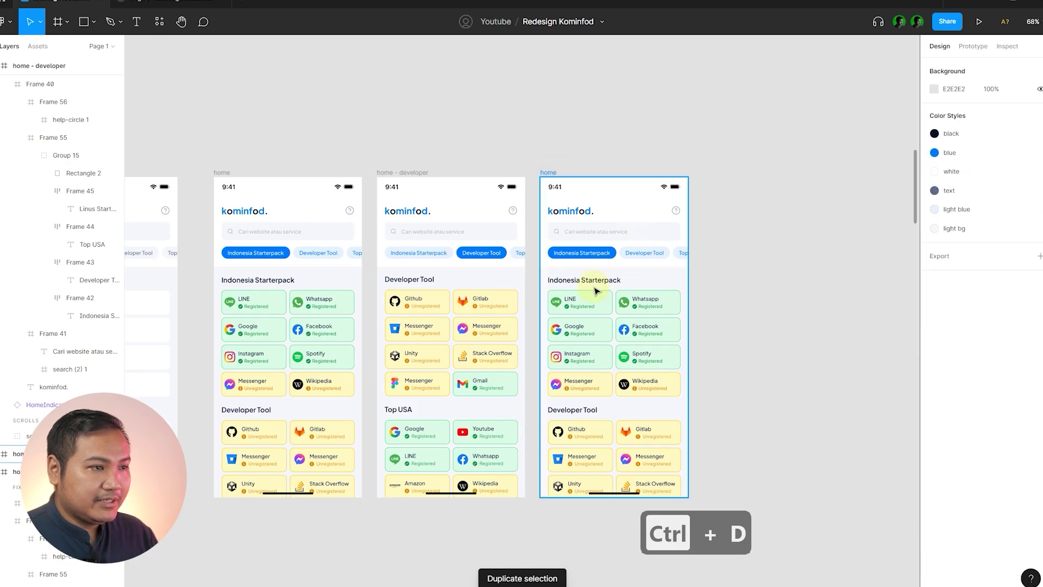
{"action": "double_click", "coordinate": [550, 173]}
{"action": "key", "text": "Right"}
{"action": "type", "text": "- about"}
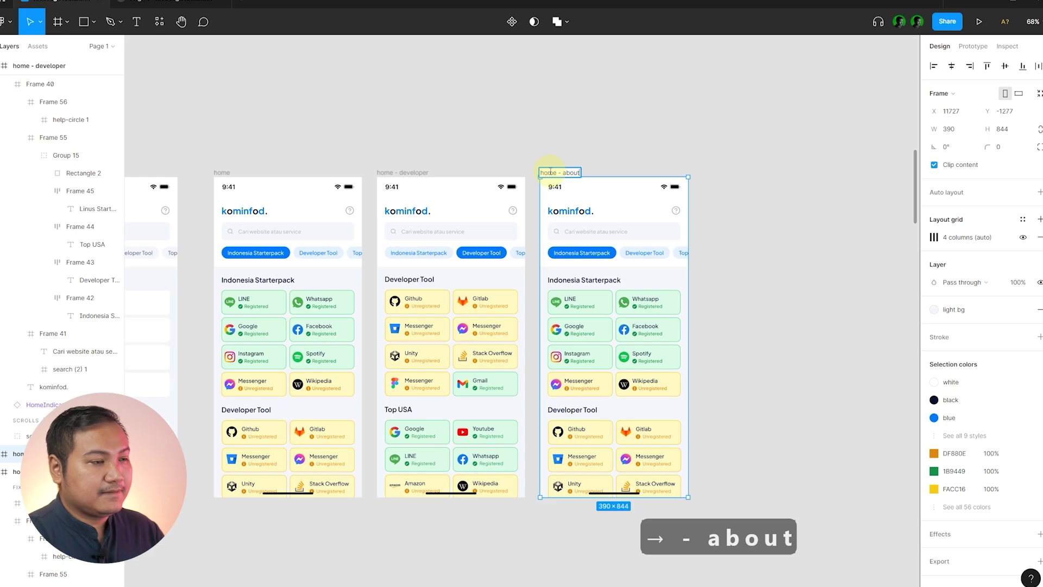
{"action": "left_click", "coordinate": [723, 130]}
- Move the home - about frame's scrollable content group up to Y -1263 so the Apa itu Kominfod? section sits just below the fixed header
{"action": "left_click", "coordinate": [644, 314]}
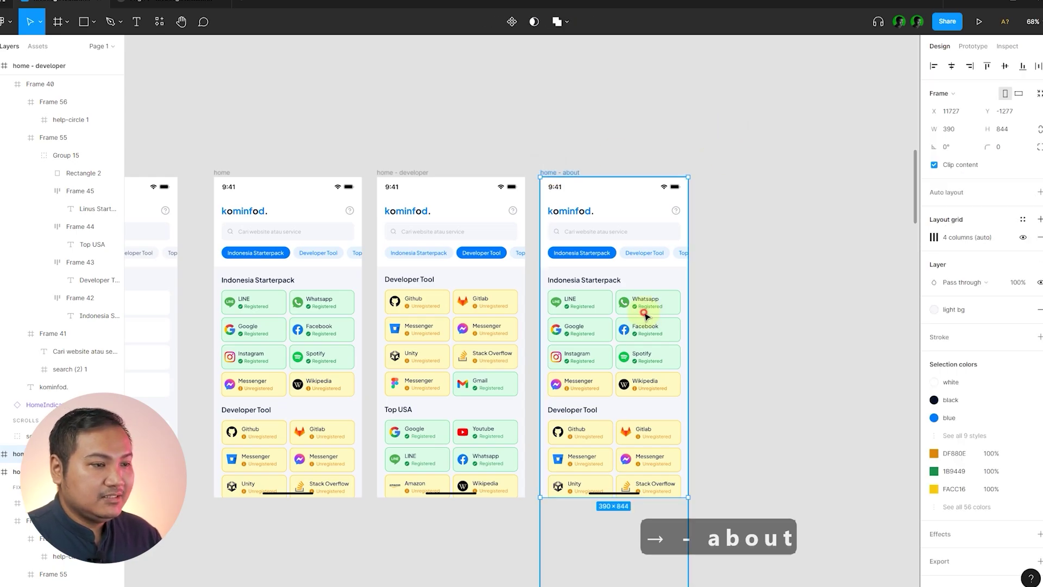
{"action": "left_click", "coordinate": [646, 316]}
{"action": "left_click", "coordinate": [767, 340]}
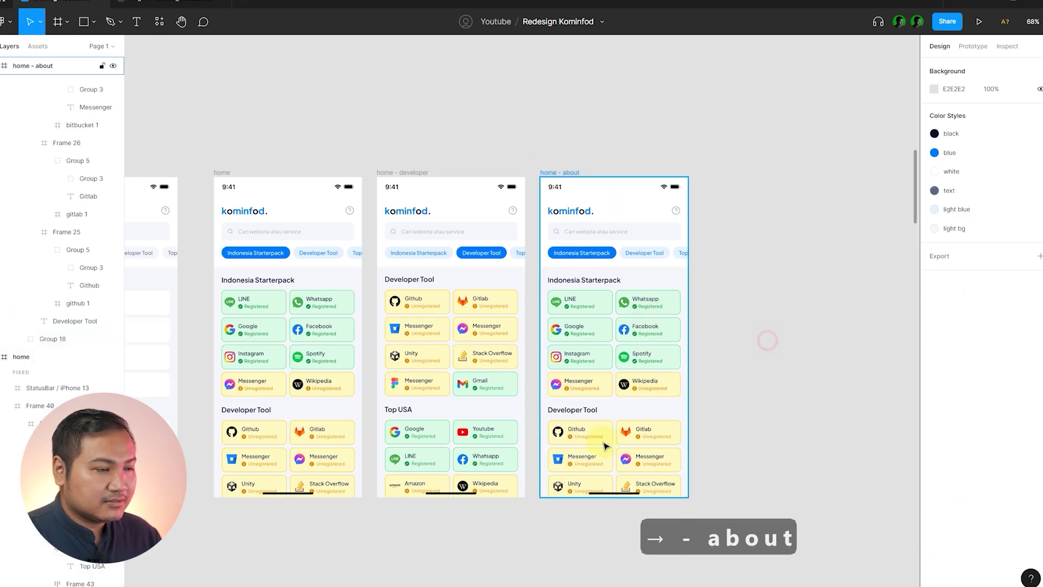
{"action": "left_click", "coordinate": [650, 369]}
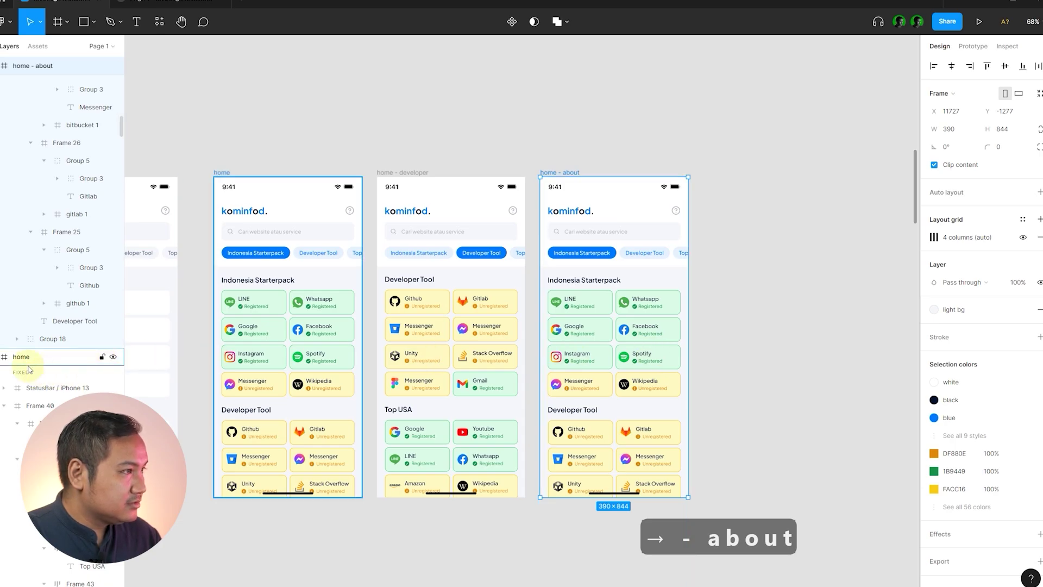
{"action": "scroll", "coordinate": [31, 367], "scroll_direction": "down", "scroll_amount": 10}
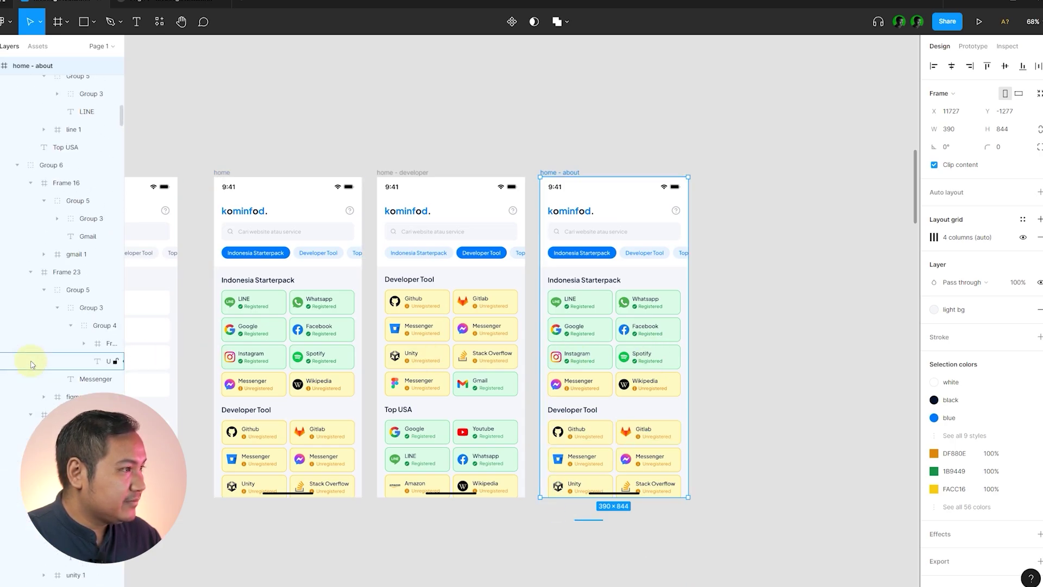
{"action": "left_click", "coordinate": [649, 311]}
{"action": "double_click", "coordinate": [612, 278]}
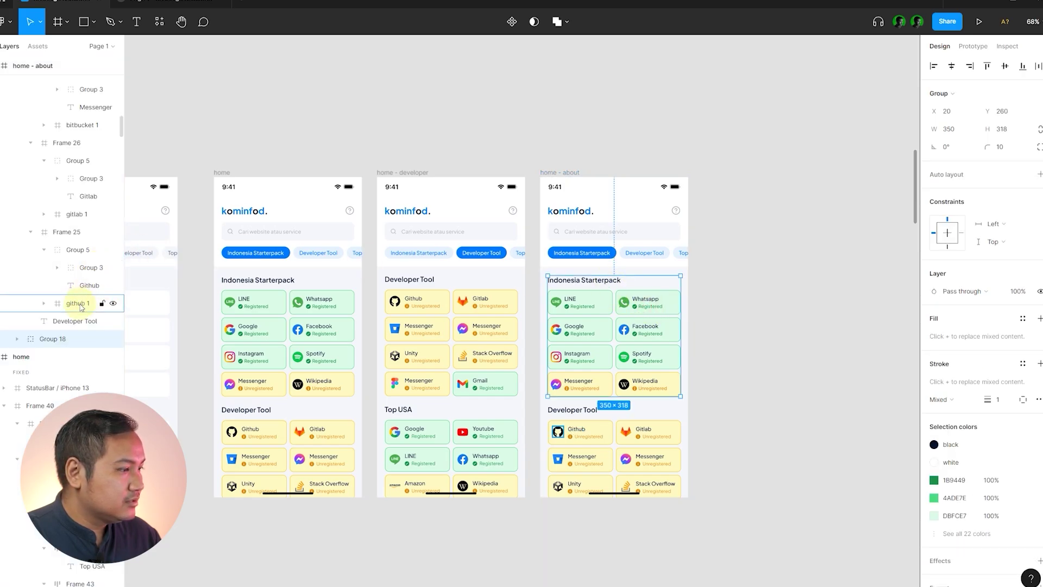
{"action": "scroll", "coordinate": [79, 315], "scroll_direction": "up", "scroll_amount": 10}
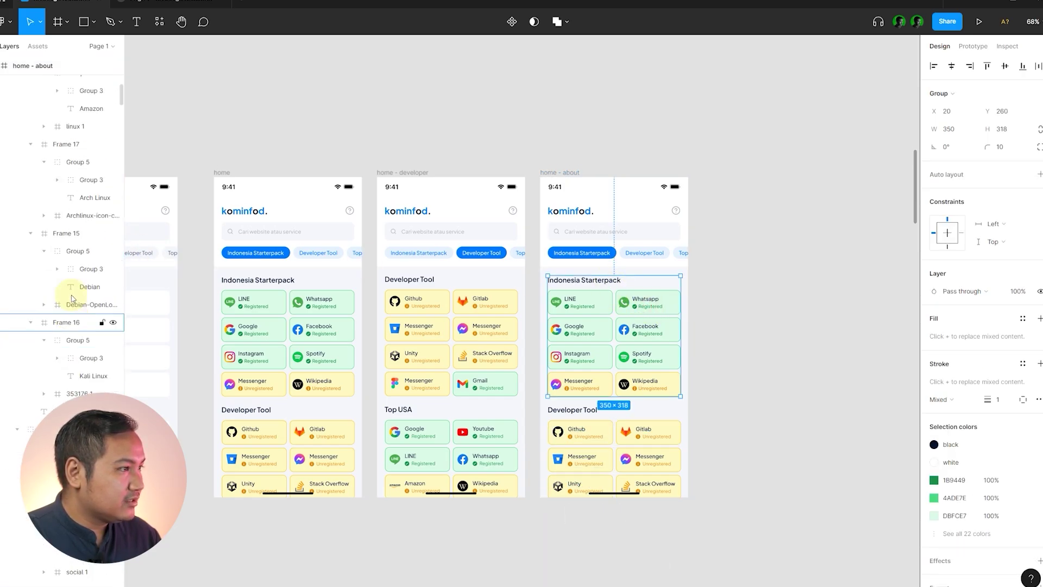
{"action": "scroll", "coordinate": [72, 297], "scroll_direction": "up", "scroll_amount": 6}
{"action": "scroll", "coordinate": [72, 298], "scroll_direction": "up", "scroll_amount": 5}
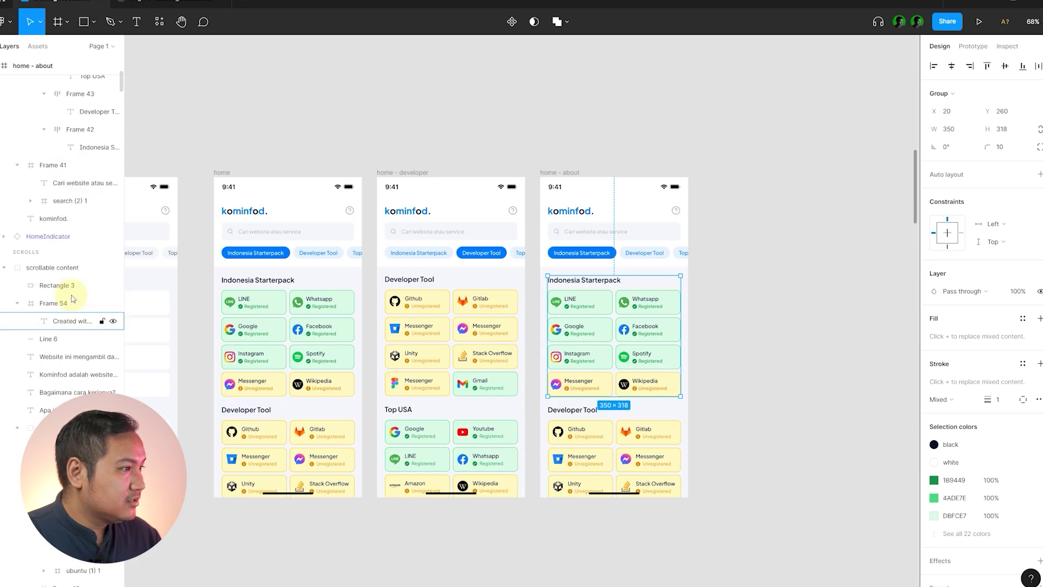
{"action": "left_click", "coordinate": [52, 325]}
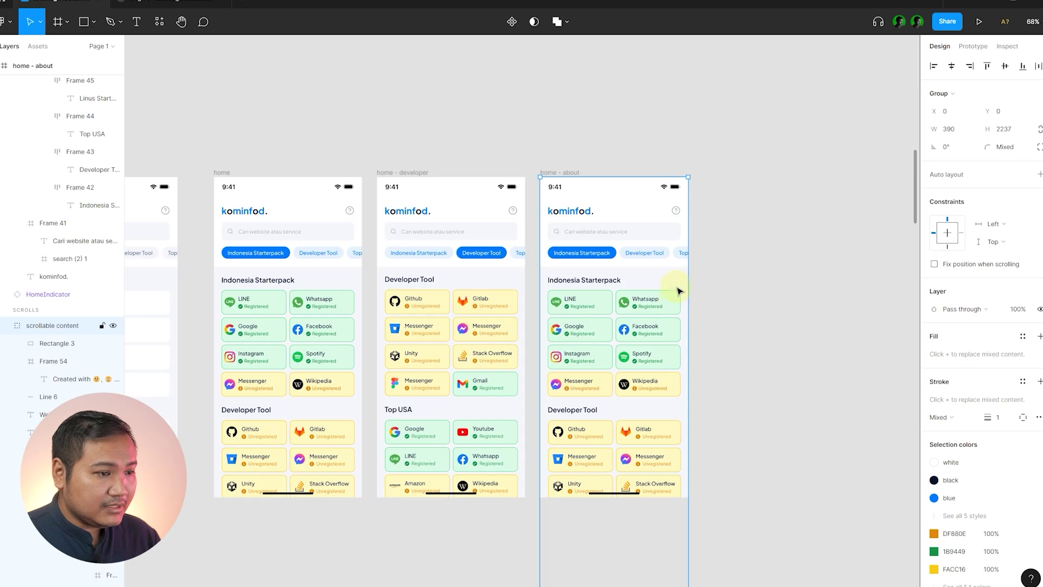
{"action": "scroll", "coordinate": [611, 366], "scroll_direction": "down", "scroll_amount": 5}
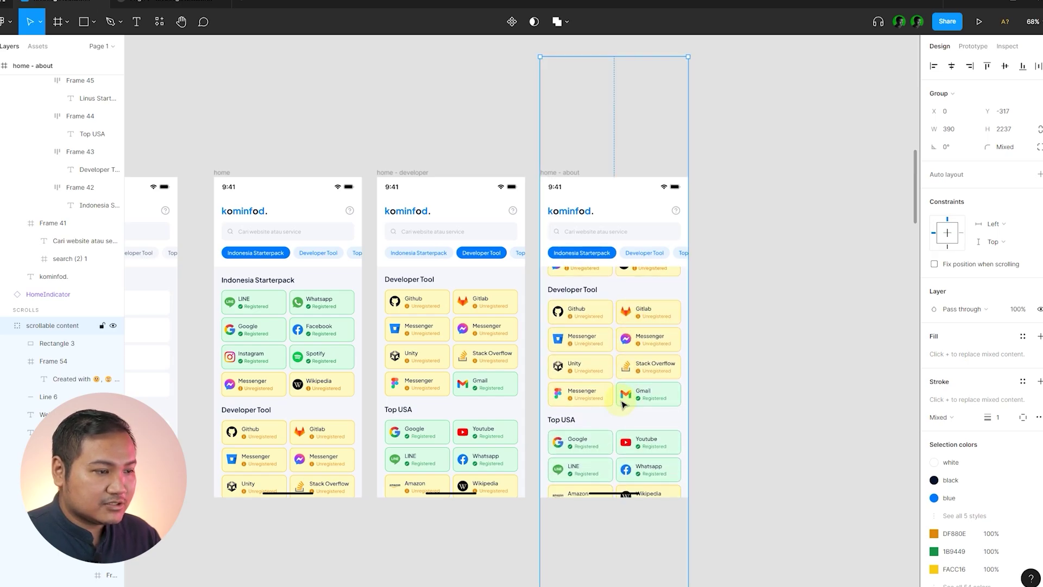
{"action": "scroll", "coordinate": [615, 358], "scroll_direction": "down", "scroll_amount": 5}
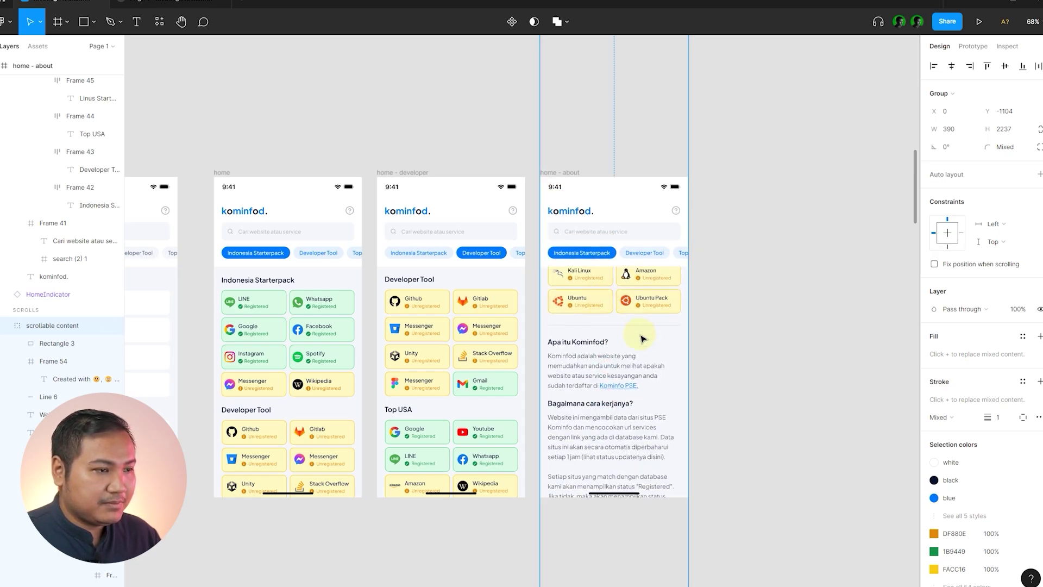
{"action": "scroll", "coordinate": [641, 338], "scroll_direction": "up", "scroll_amount": 5}
{"action": "left_click_drag", "start_coordinate": [627, 395], "coordinate": [638, 278]}
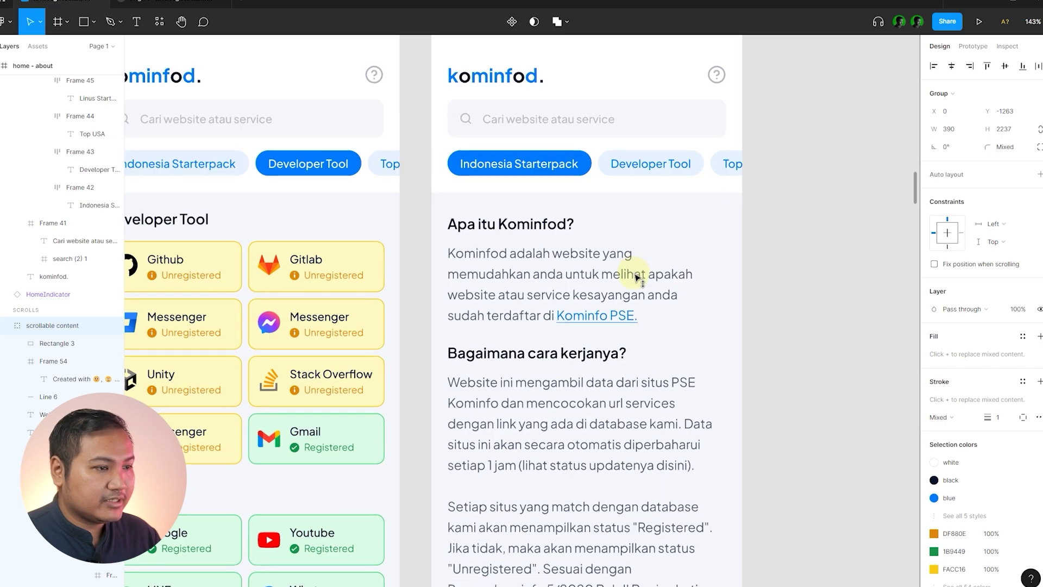
{"action": "scroll", "coordinate": [625, 255], "scroll_direction": "down", "scroll_amount": 5}
{"action": "left_click", "coordinate": [781, 94]}
{"action": "scroll", "coordinate": [633, 153], "scroll_direction": "up", "scroll_amount": 3}
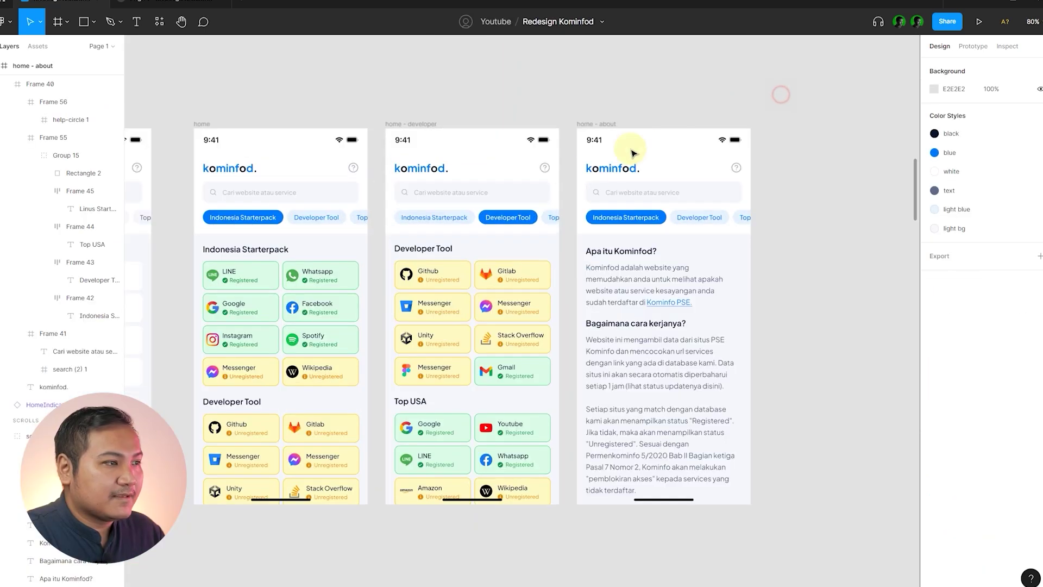
- Link the home frame's help icon frame to home - about on click, navigating with Smart animate, ease out, 300 ms
{"action": "left_click", "coordinate": [202, 124]}
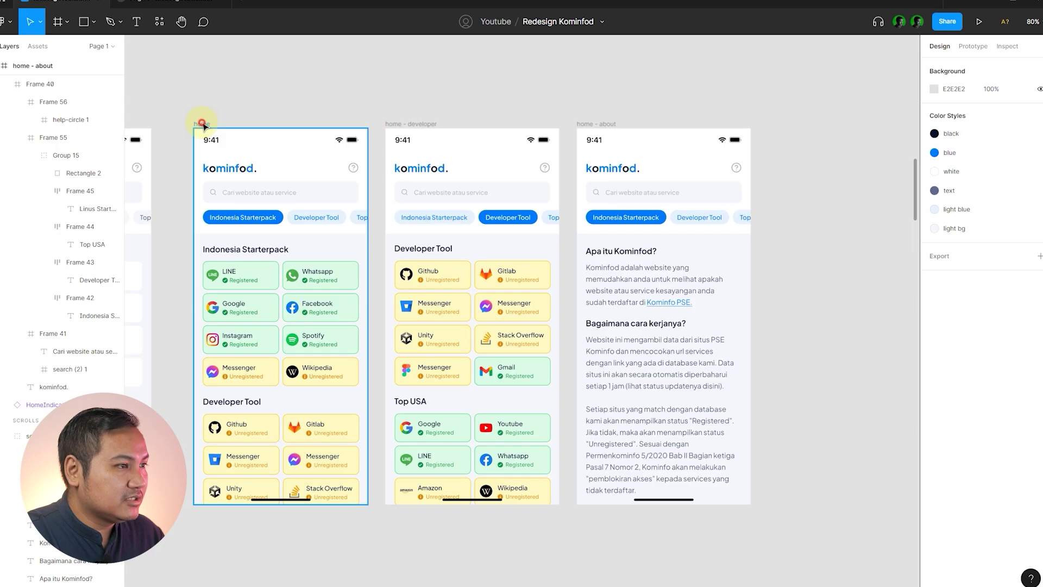
{"action": "double_click", "coordinate": [351, 166]}
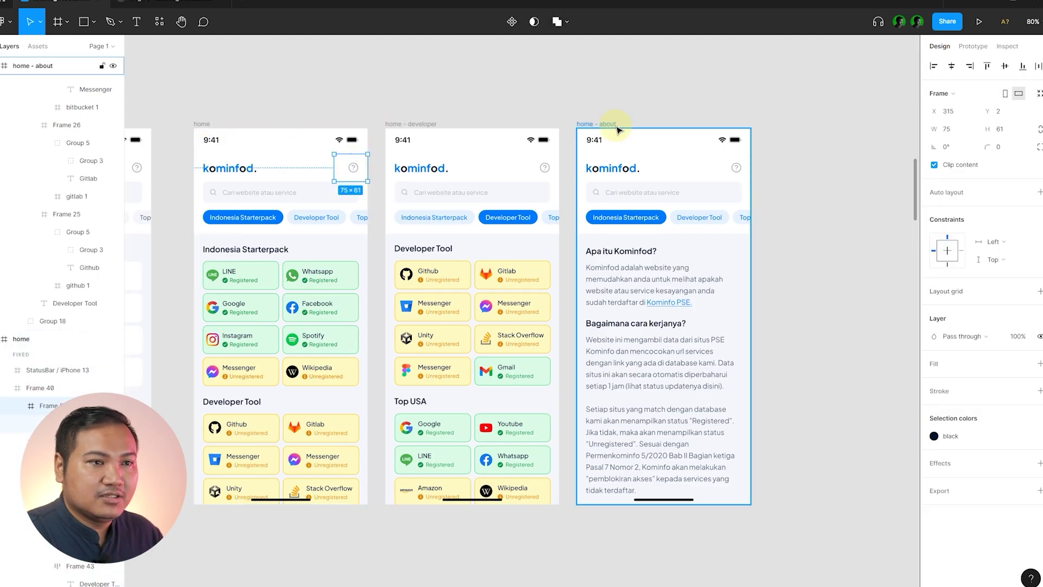
{"action": "left_click", "coordinate": [972, 47]}
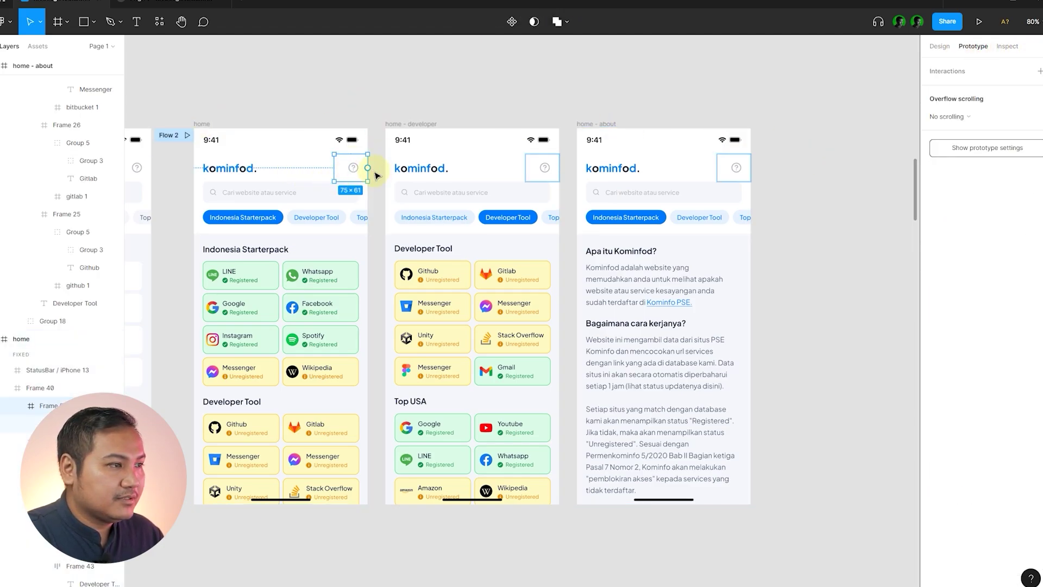
{"action": "left_click_drag", "start_coordinate": [369, 170], "coordinate": [603, 250]}
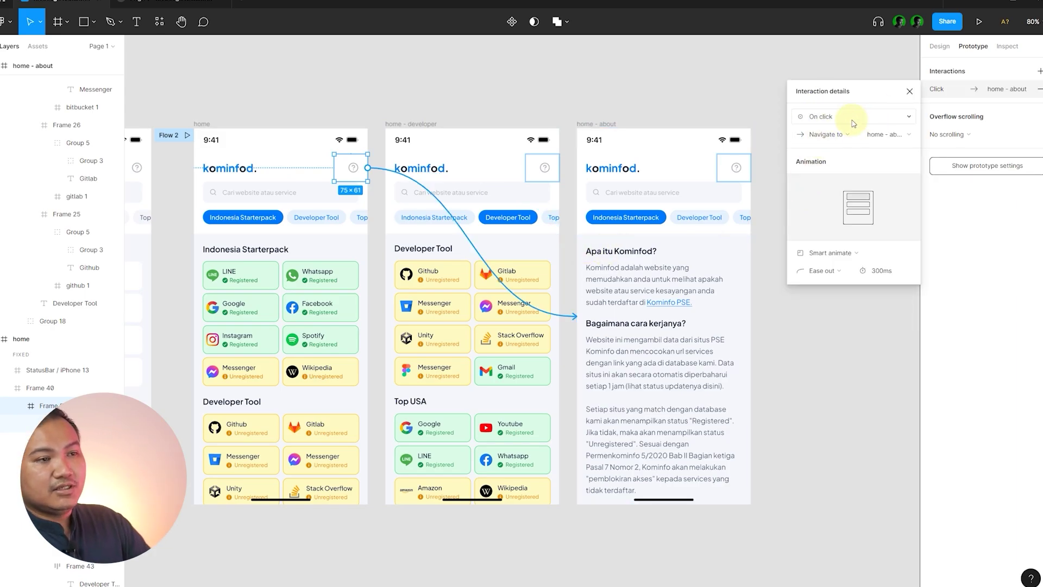
{"action": "left_click", "coordinate": [891, 135]}
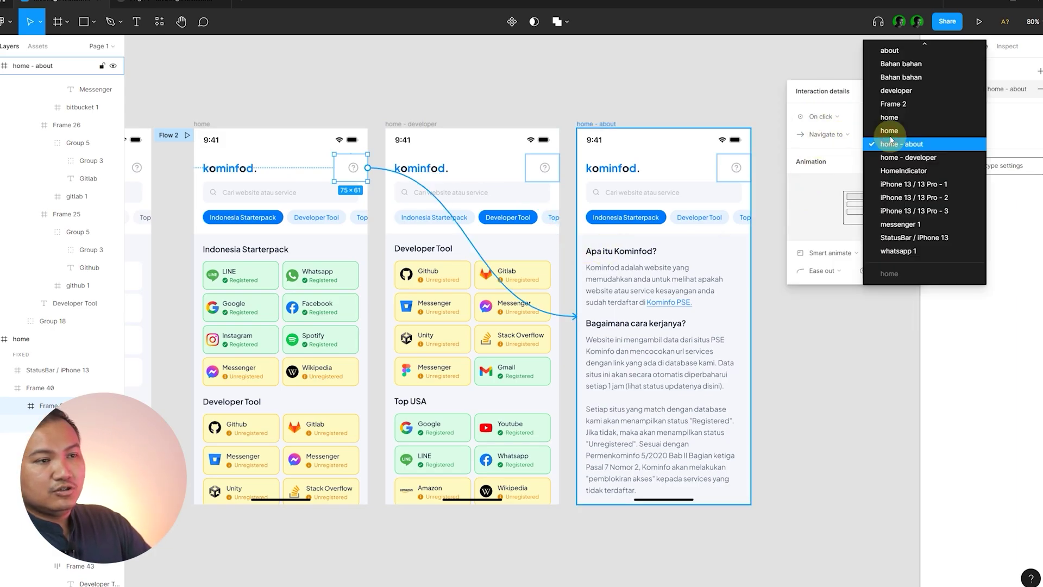
{"action": "left_click", "coordinate": [891, 143]}
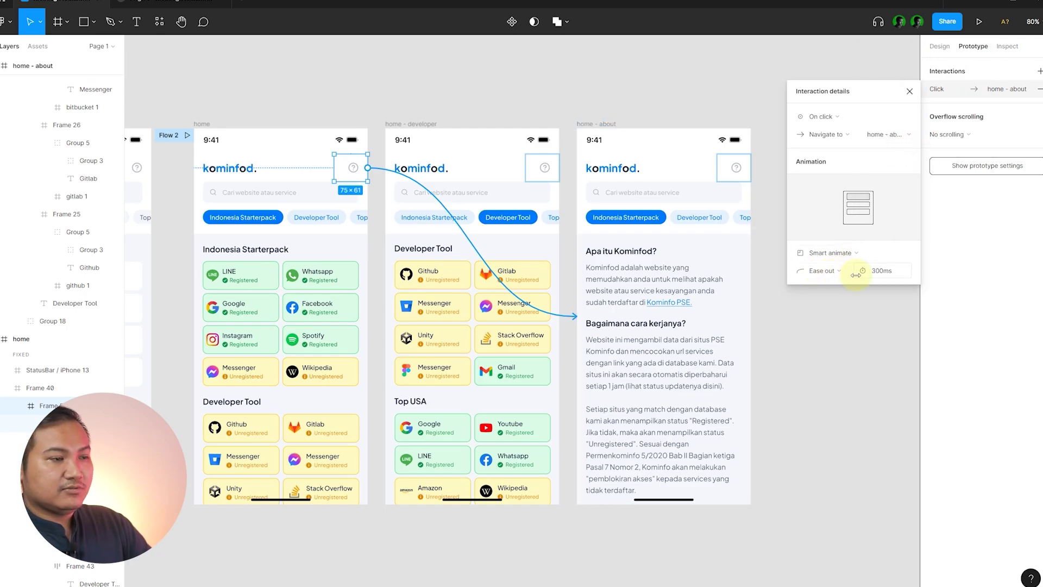
{"action": "left_click", "coordinate": [794, 360]}
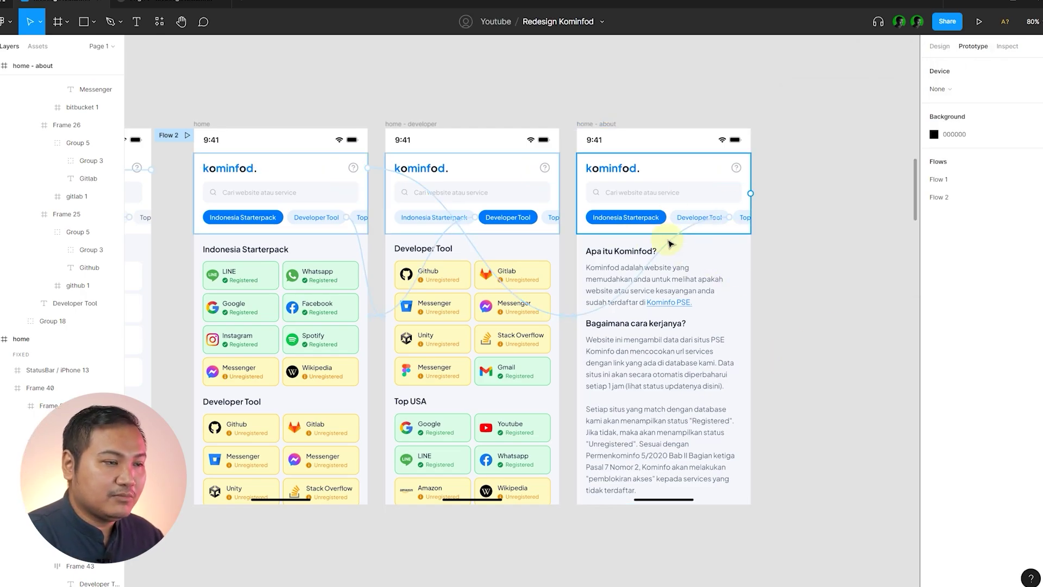
- Link the Indonesia Starterpack chip in the home - about frame to the home frame and check the Developer Tool chip's existing link
{"action": "double_click", "coordinate": [637, 222]}
{"action": "double_click", "coordinate": [654, 219]}
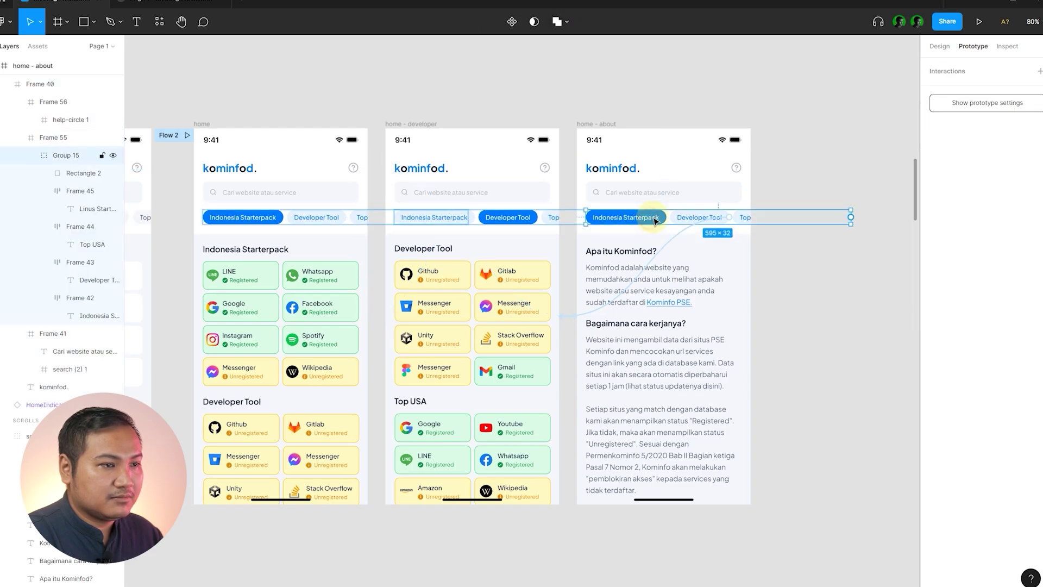
{"action": "double_click", "coordinate": [656, 218]}
{"action": "left_click_drag", "start_coordinate": [666, 220], "coordinate": [354, 284]}
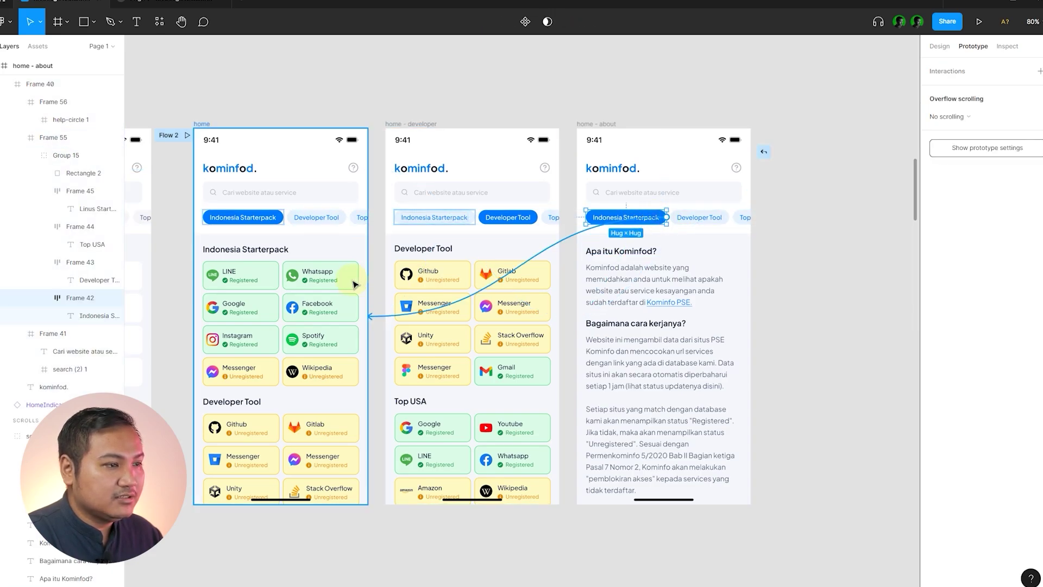
{"action": "left_click", "coordinate": [700, 217]}
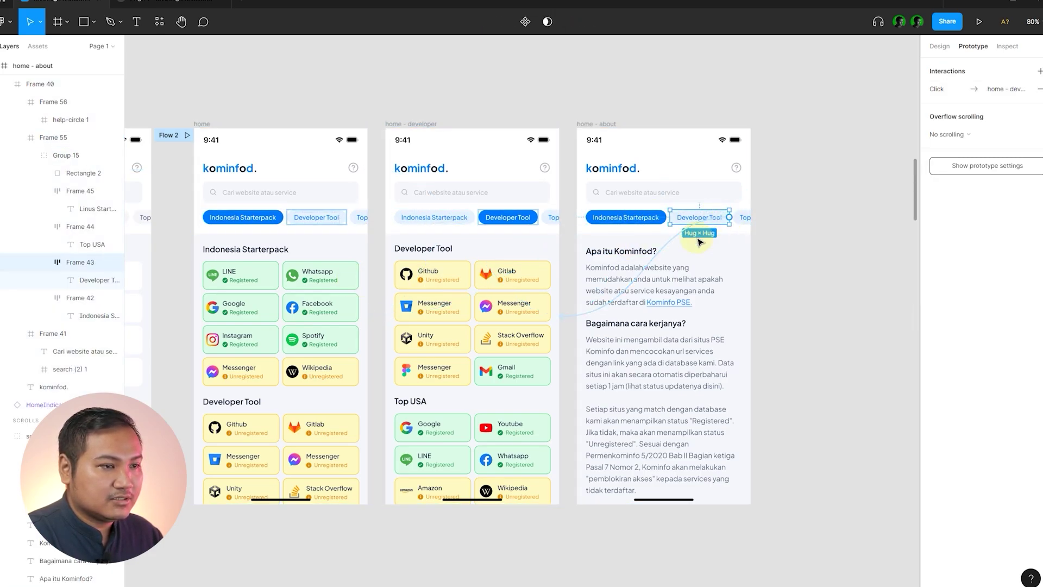
{"action": "left_click", "coordinate": [810, 204]}
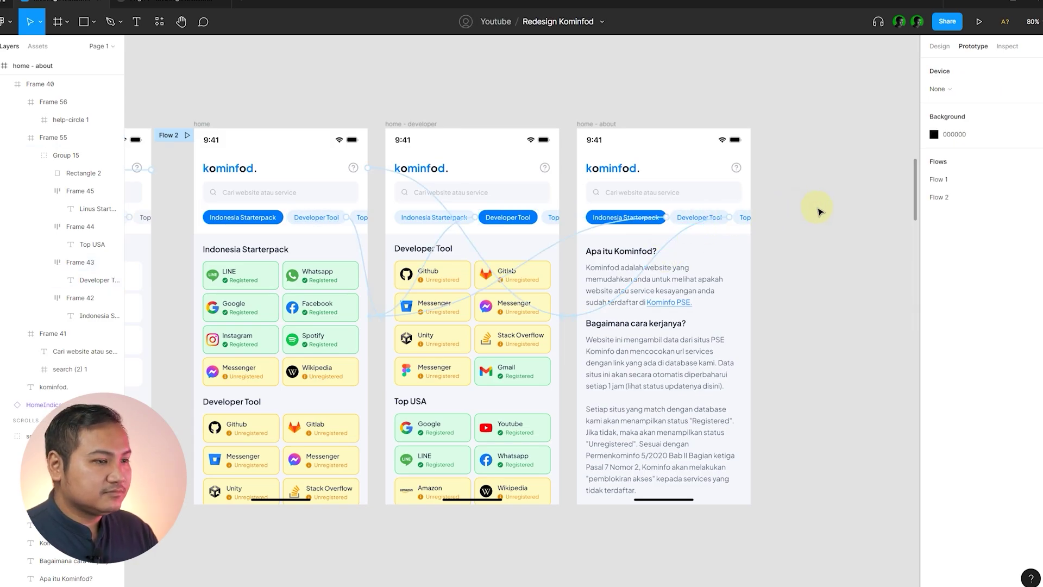
{"action": "scroll", "coordinate": [652, 272], "scroll_direction": "down", "scroll_amount": 5}
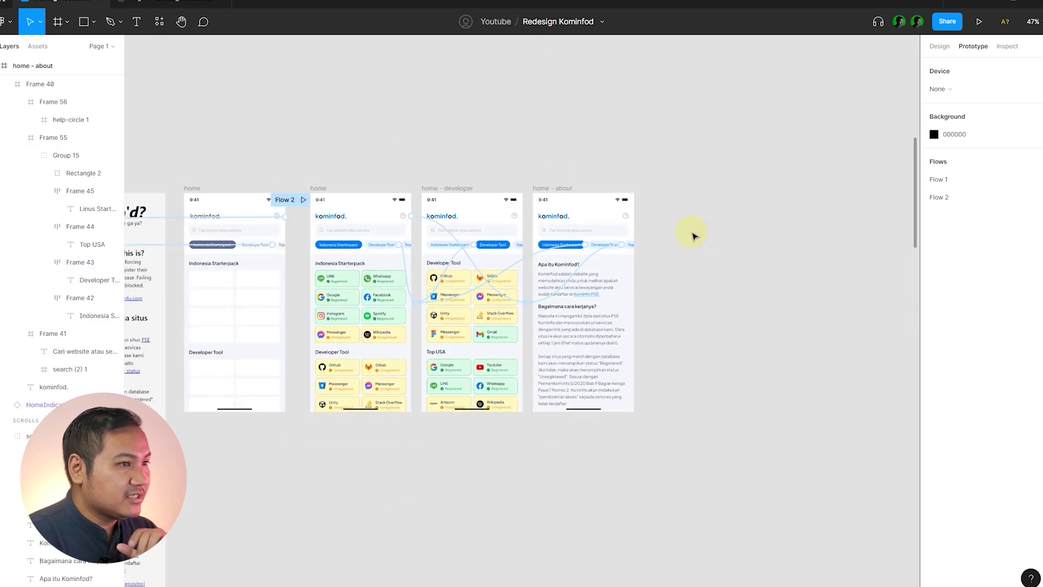
- Switch to the prototype preview and test scrolling the home screen's content under the fixed header
{"action": "left_click", "coordinate": [185, 4]}
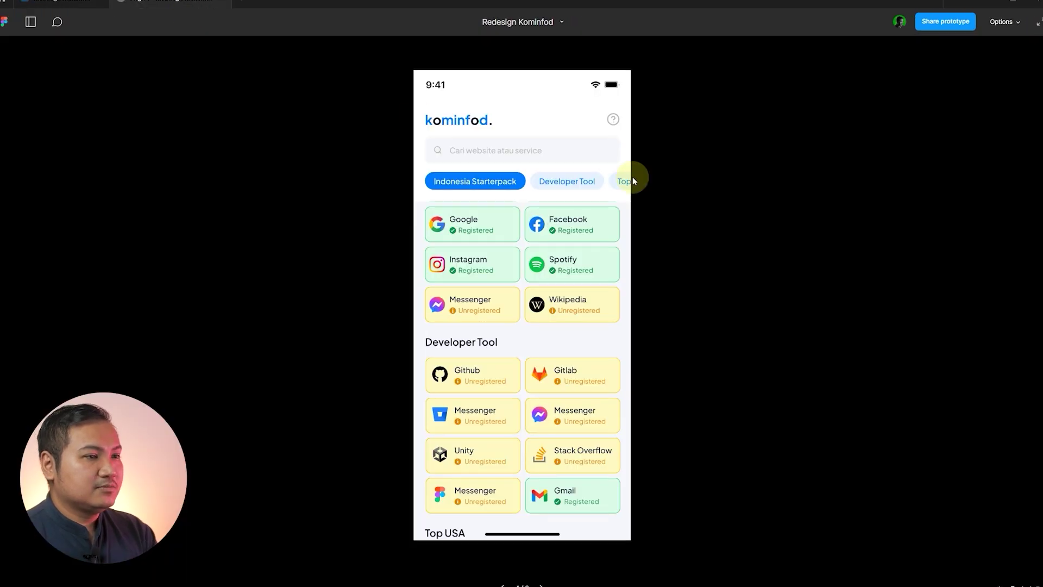
{"action": "left_click", "coordinate": [545, 111]}
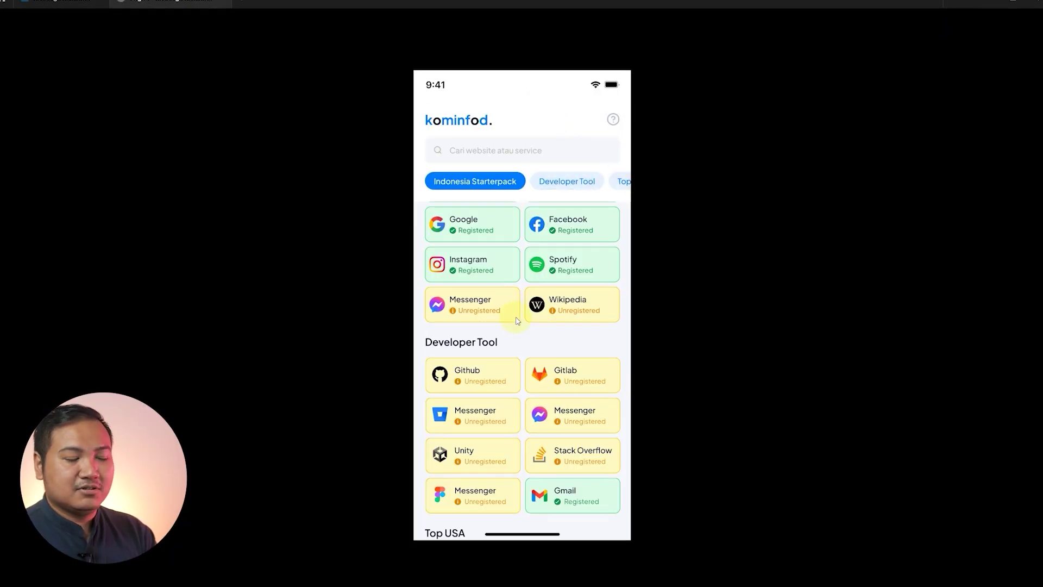
{"action": "scroll", "coordinate": [531, 341], "scroll_direction": "down", "scroll_amount": 4}
{"action": "scroll", "coordinate": [531, 341], "scroll_direction": "up", "scroll_amount": 5}
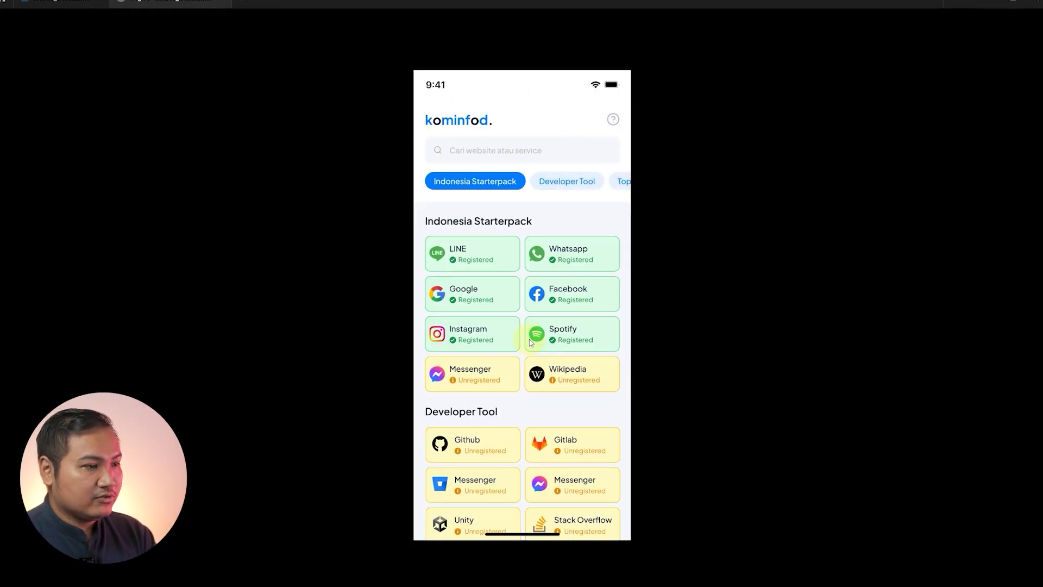
{"action": "scroll", "coordinate": [531, 341], "scroll_direction": "down", "scroll_amount": 4}
{"action": "scroll", "coordinate": [529, 341], "scroll_direction": "up", "scroll_amount": 4}
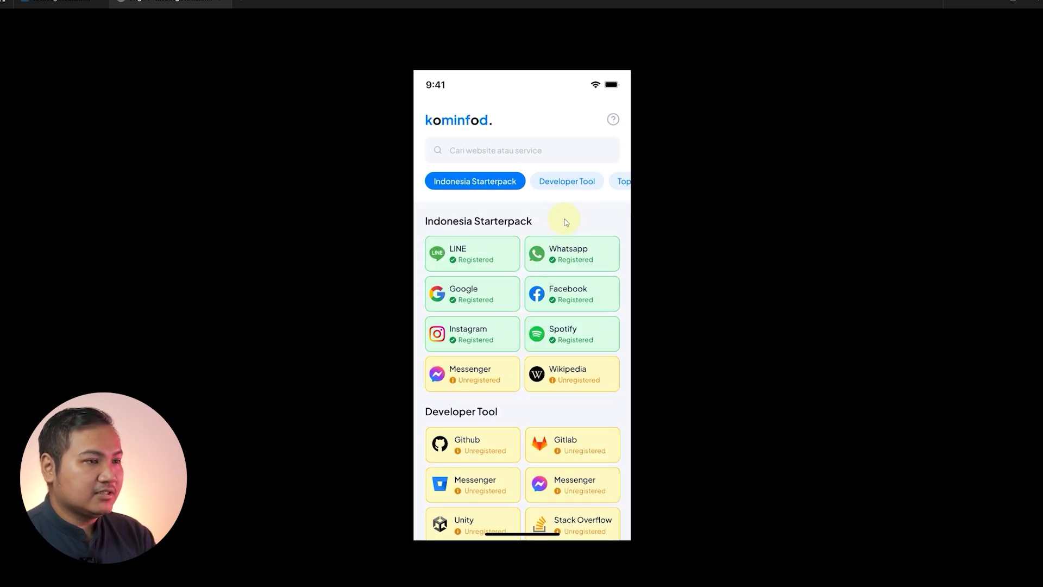
- Test switching between the Developer Tool and Indonesia Starterpack chips in the prototype, including scrolling the developer screen
{"action": "left_click", "coordinate": [573, 191]}
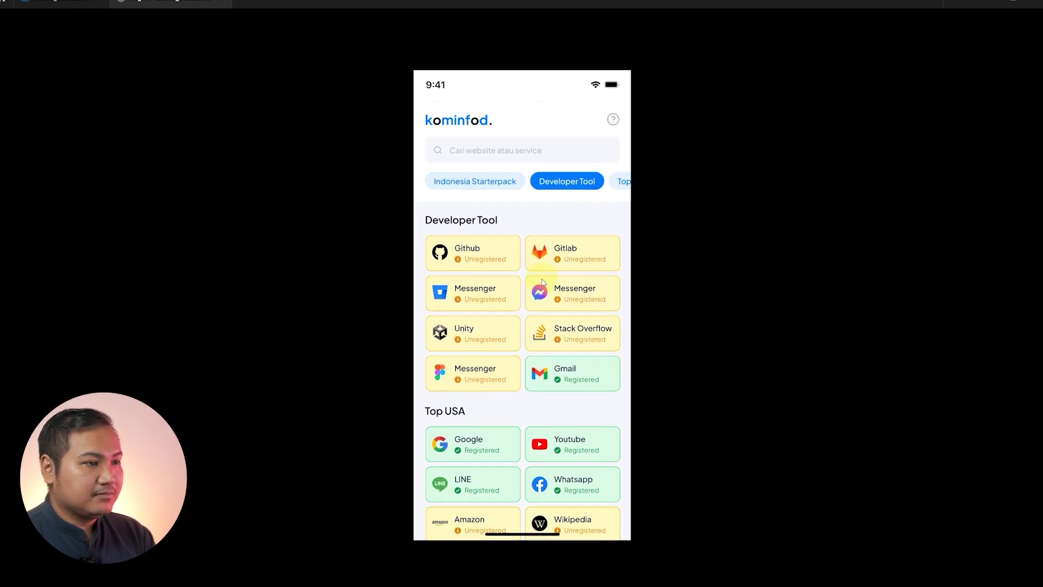
{"action": "left_click", "coordinate": [530, 189]}
{"action": "left_click", "coordinate": [569, 182]}
{"action": "left_click", "coordinate": [503, 181]}
{"action": "left_click", "coordinate": [551, 181]}
{"action": "scroll", "coordinate": [570, 274], "scroll_direction": "down", "scroll_amount": 6}
{"action": "scroll", "coordinate": [567, 280], "scroll_direction": "up", "scroll_amount": 10}
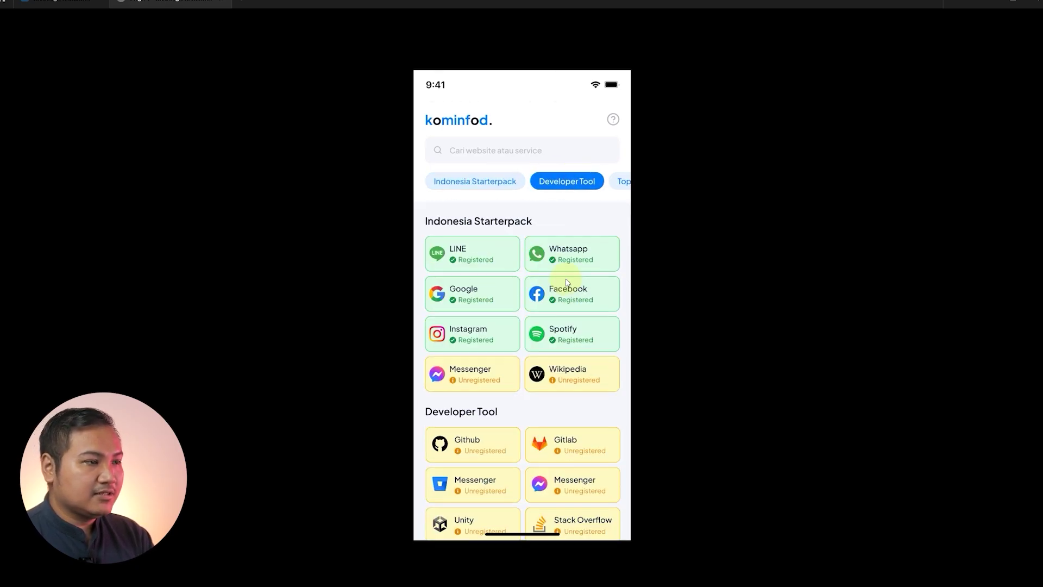
{"action": "left_click", "coordinate": [502, 184]}
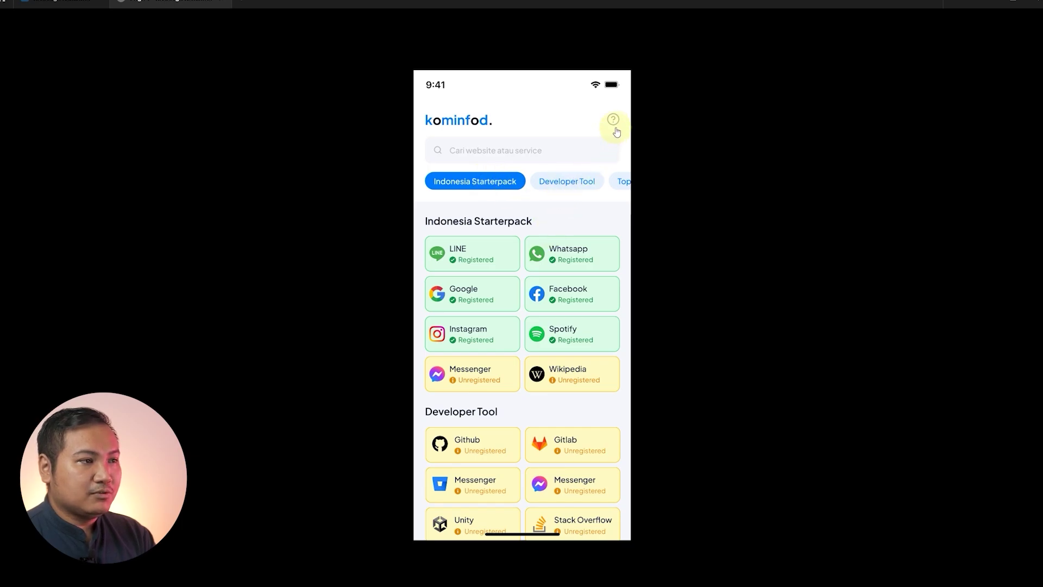
- Test the help icon's link to the about screen and scroll through its content in both directions
{"action": "left_click", "coordinate": [615, 128]}
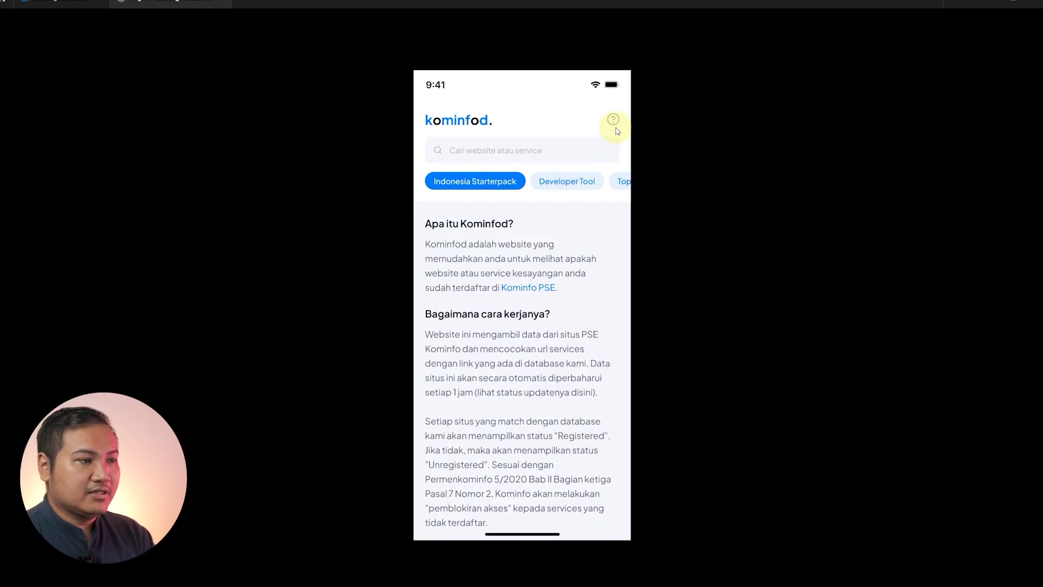
{"action": "scroll", "coordinate": [516, 318], "scroll_direction": "down", "scroll_amount": 3}
{"action": "scroll", "coordinate": [516, 320], "scroll_direction": "up", "scroll_amount": 3}
{"action": "scroll", "coordinate": [516, 321], "scroll_direction": "down", "scroll_amount": 3}
{"action": "scroll", "coordinate": [517, 320], "scroll_direction": "up", "scroll_amount": 5}
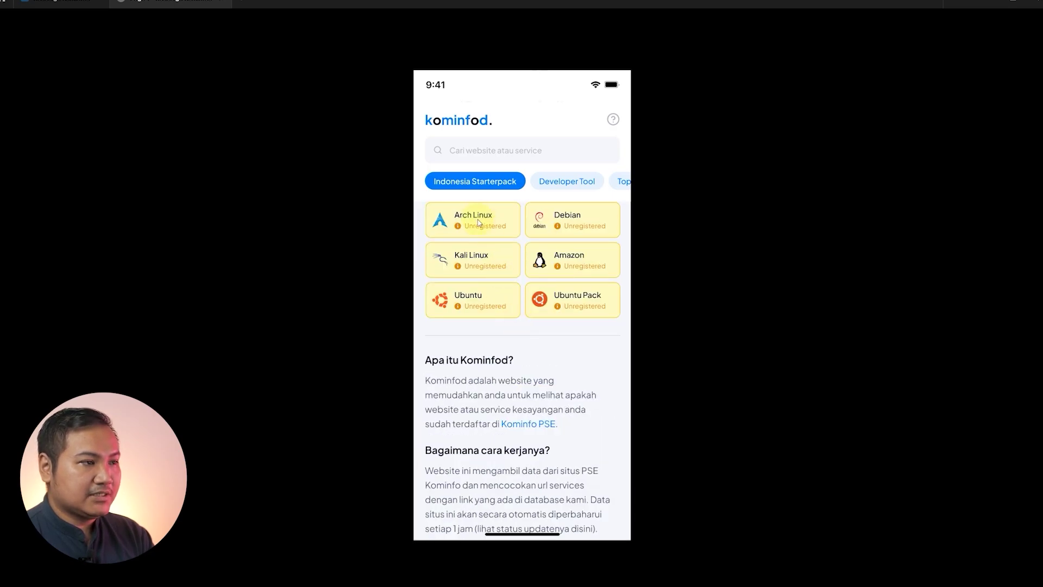
- Test the Indonesia Starterpack chip from the about screen, and alternate between the home and developer screens
{"action": "left_click", "coordinate": [478, 185]}
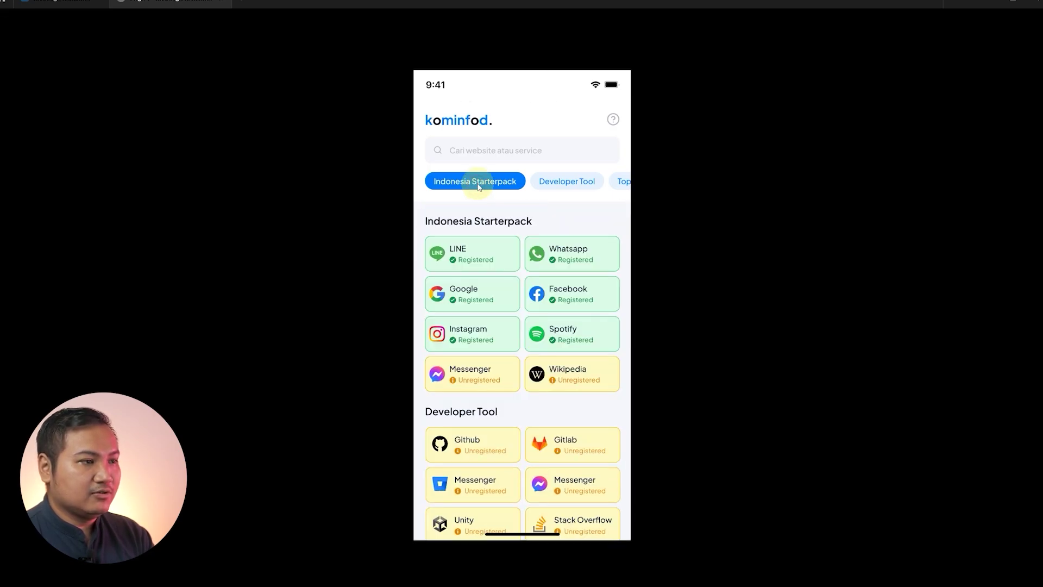
{"action": "left_click", "coordinate": [570, 182]}
{"action": "left_click", "coordinate": [500, 189]}
{"action": "left_click", "coordinate": [552, 181]}
{"action": "left_click", "coordinate": [477, 180]}
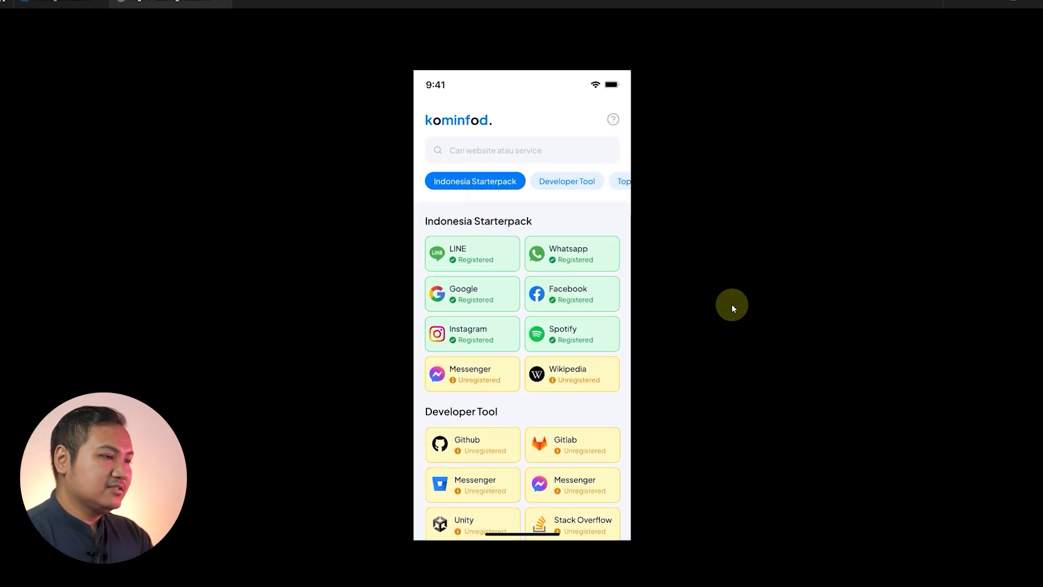
- Return to the design file, show and hide the canvas comments, and switch back to the design properties
{"action": "mouse_move", "coordinate": [210, 16]}
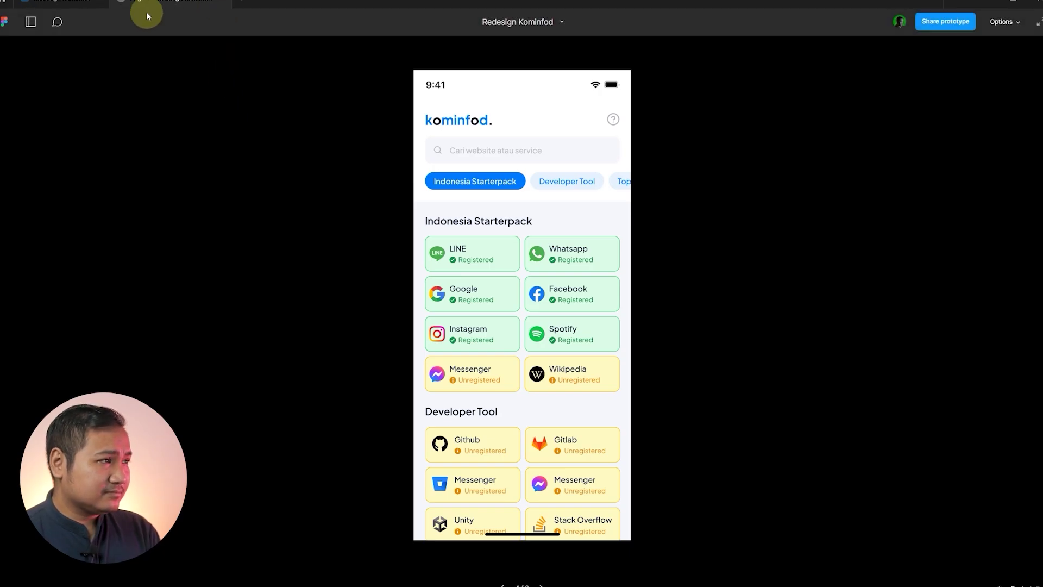
{"action": "left_click", "coordinate": [81, 6]}
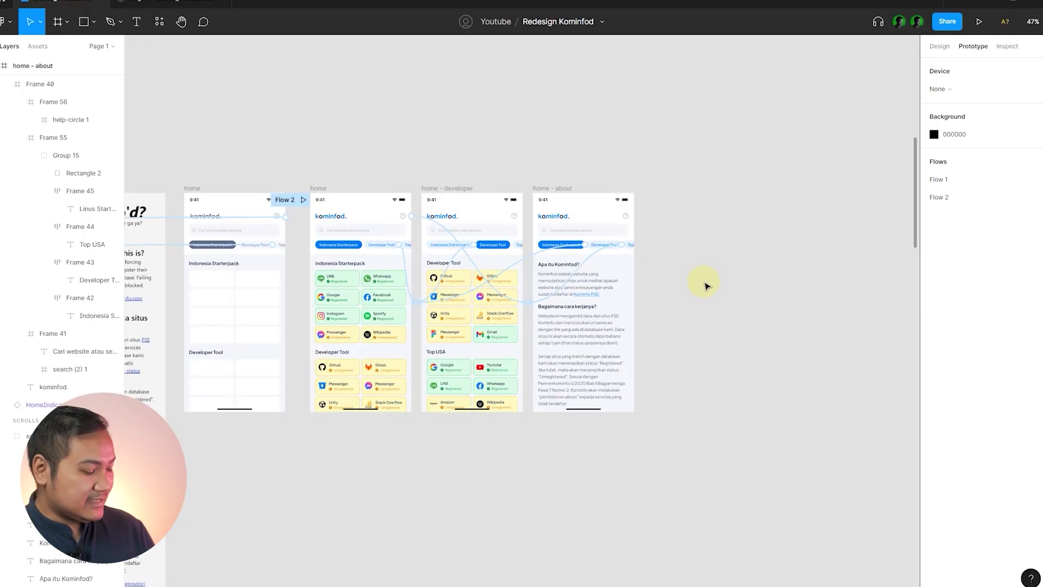
{"action": "key", "text": "shift+c"}
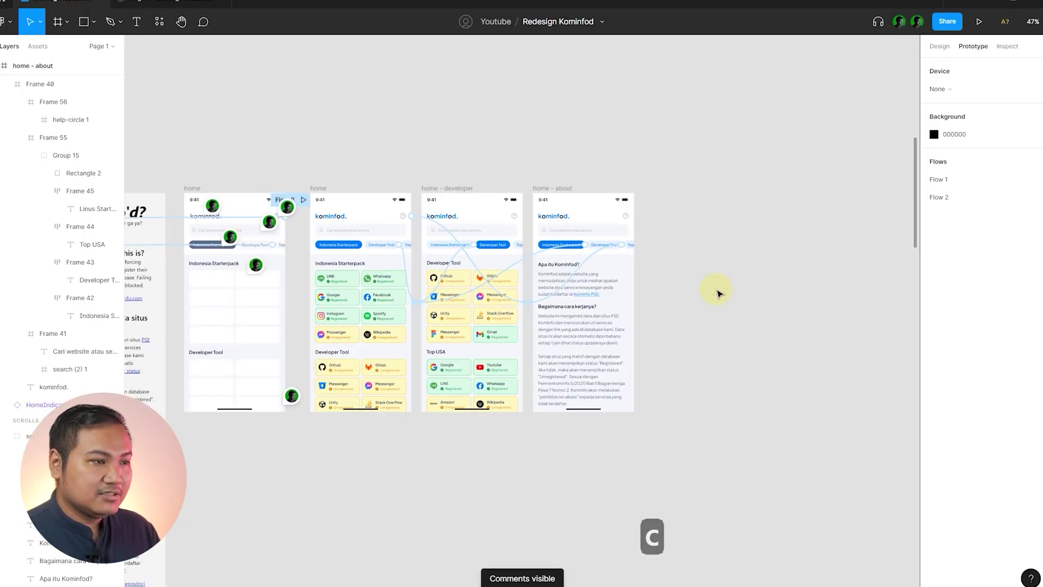
{"action": "key", "text": "shift+c"}
{"action": "left_click", "coordinate": [939, 46]}
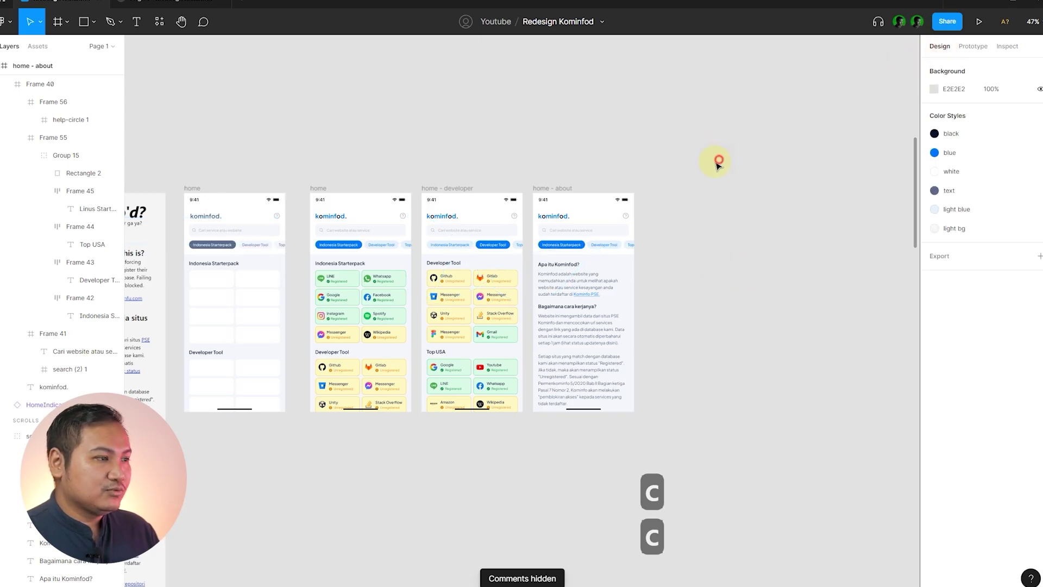
{"action": "scroll", "coordinate": [353, 239], "scroll_direction": "up", "scroll_amount": 5, "text": "ctrl"}
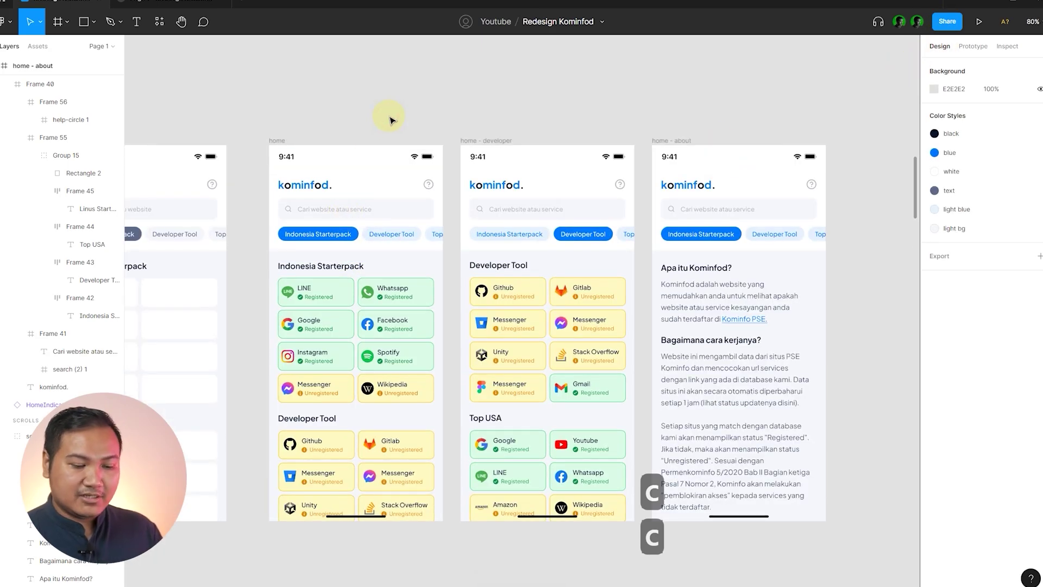
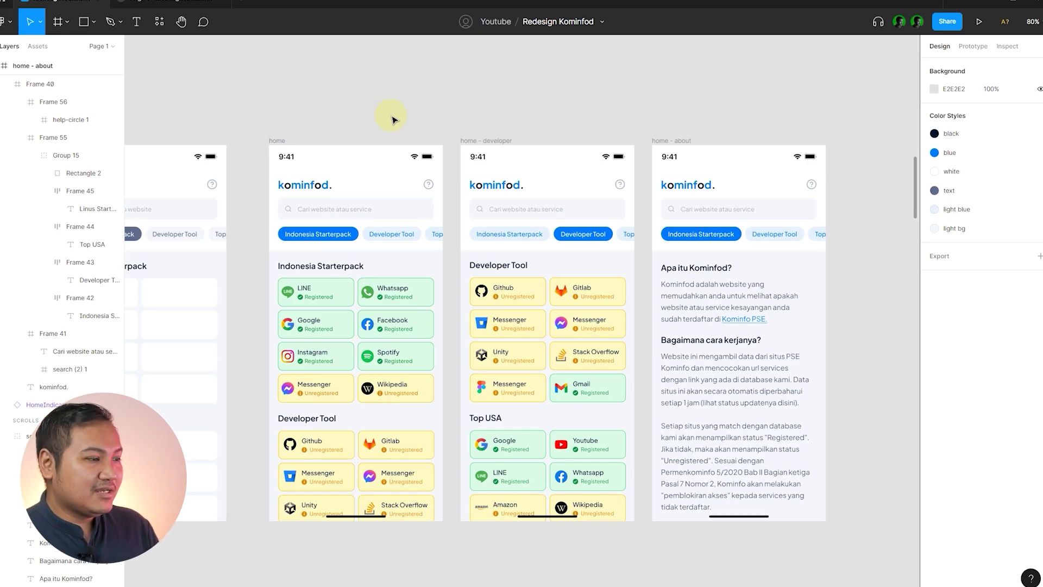
{"action": "scroll", "coordinate": [309, 132], "scroll_direction": "down", "scroll_amount": 3}
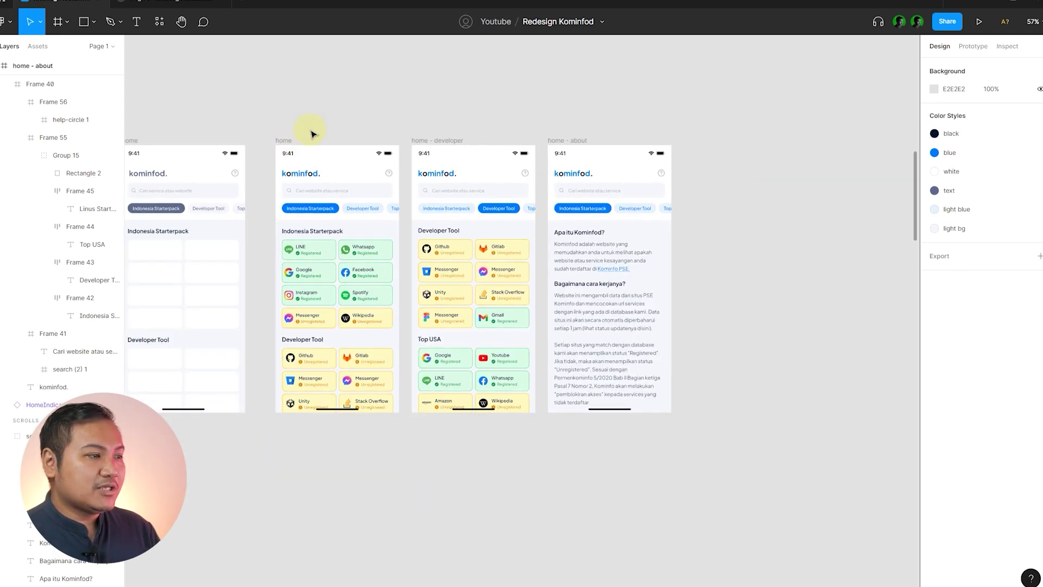
{"action": "scroll", "coordinate": [291, 199], "scroll_direction": "up", "scroll_amount": 5}
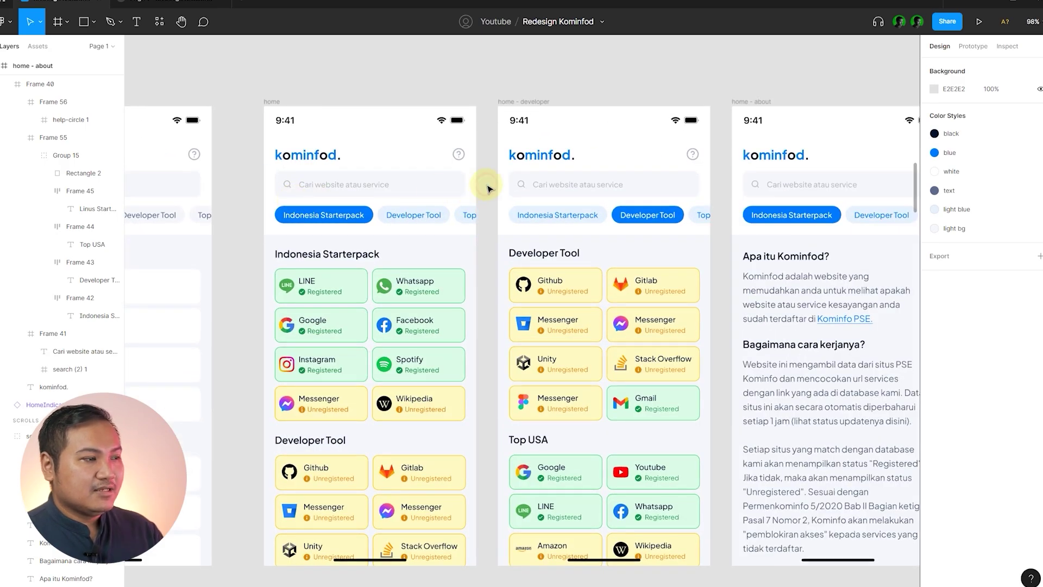
{"action": "scroll", "coordinate": [487, 189], "scroll_direction": "down", "scroll_amount": 1}
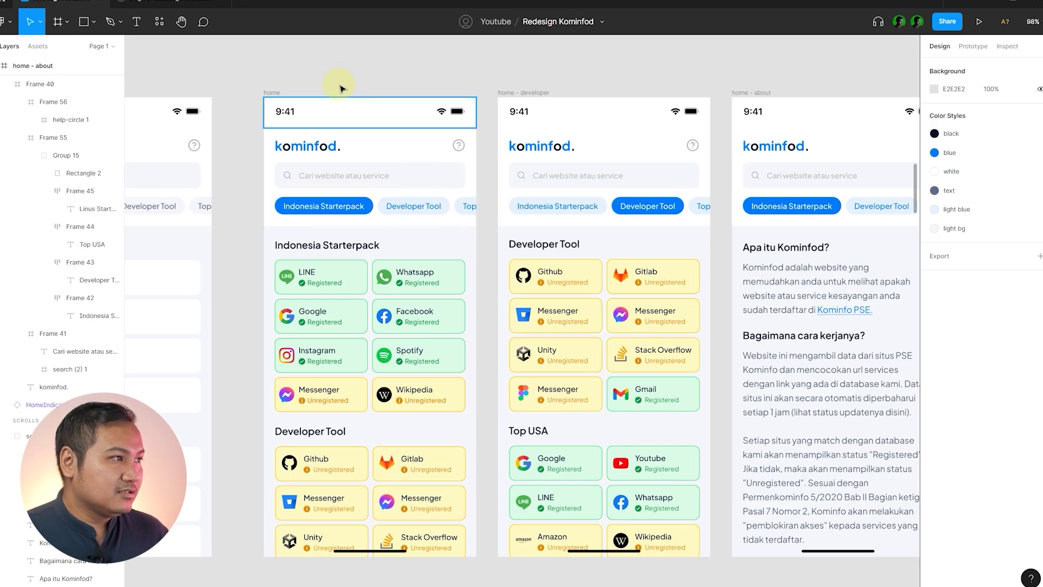
{"action": "scroll", "coordinate": [304, 90], "scroll_direction": "down", "scroll_amount": 2}
{"action": "scroll", "coordinate": [400, 163], "scroll_direction": "down", "scroll_amount": 2}
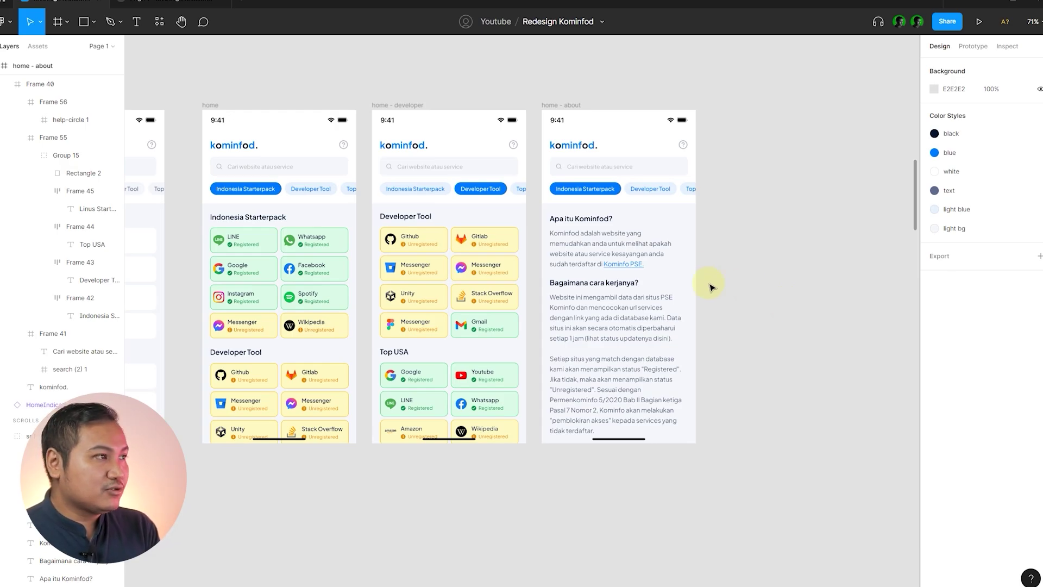
- Review the finished home screen in the prototype preview by scrolling its content down and back up
{"action": "left_click", "coordinate": [177, 4]}
{"action": "scroll", "coordinate": [509, 281], "scroll_direction": "down", "scroll_amount": 10}
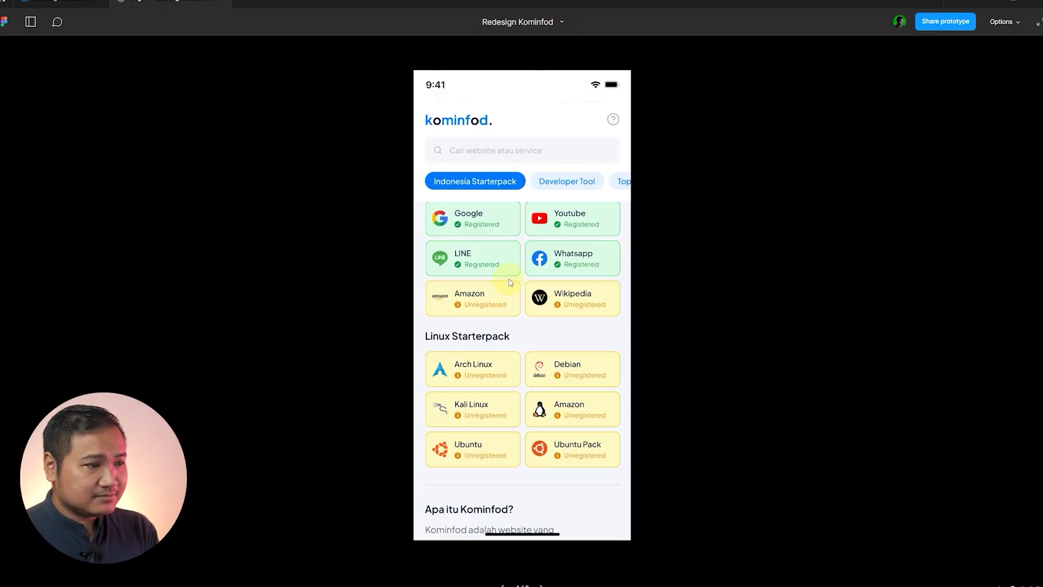
{"action": "scroll", "coordinate": [509, 282], "scroll_direction": "up", "scroll_amount": 10}
{"action": "left_click", "coordinate": [58, 5]}
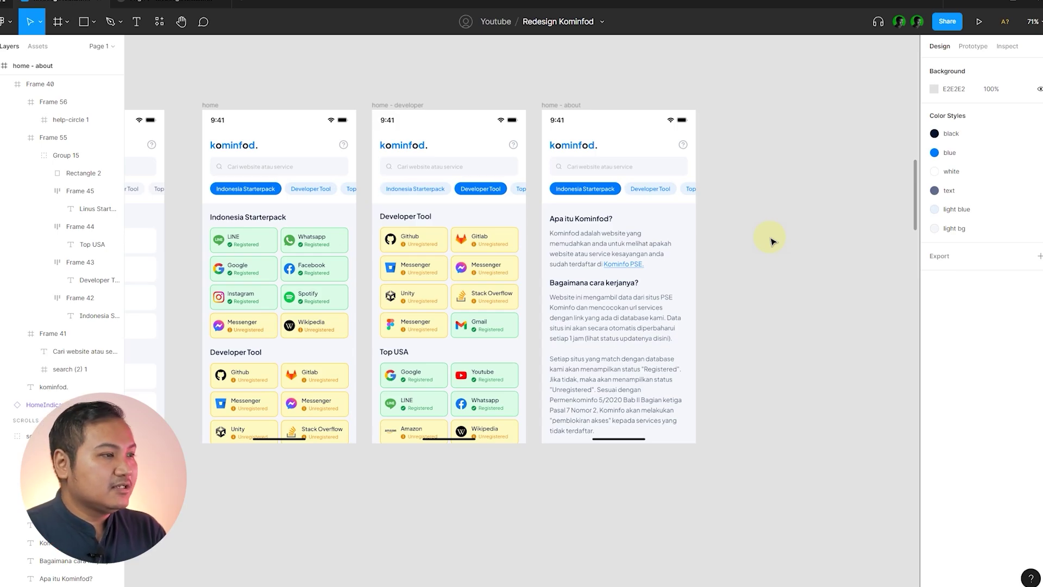
{"action": "left_click", "coordinate": [174, 6]}
{"action": "left_click", "coordinate": [728, 314]}
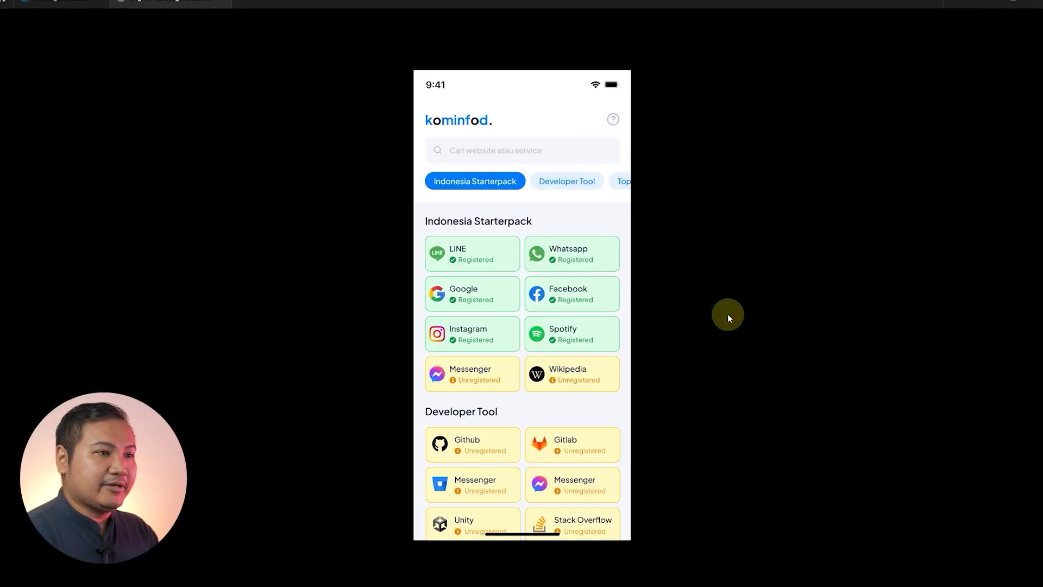
{"action": "scroll", "coordinate": [612, 312], "scroll_direction": "down", "scroll_amount": 6}
{"action": "scroll", "coordinate": [612, 310], "scroll_direction": "up", "scroll_amount": 6}
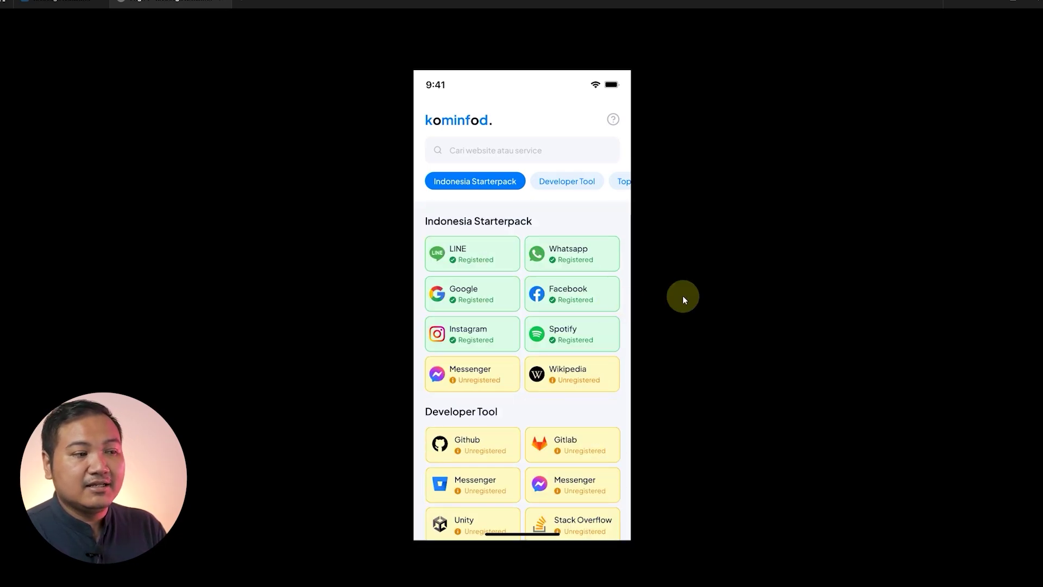
{"action": "left_click", "coordinate": [692, 296]}
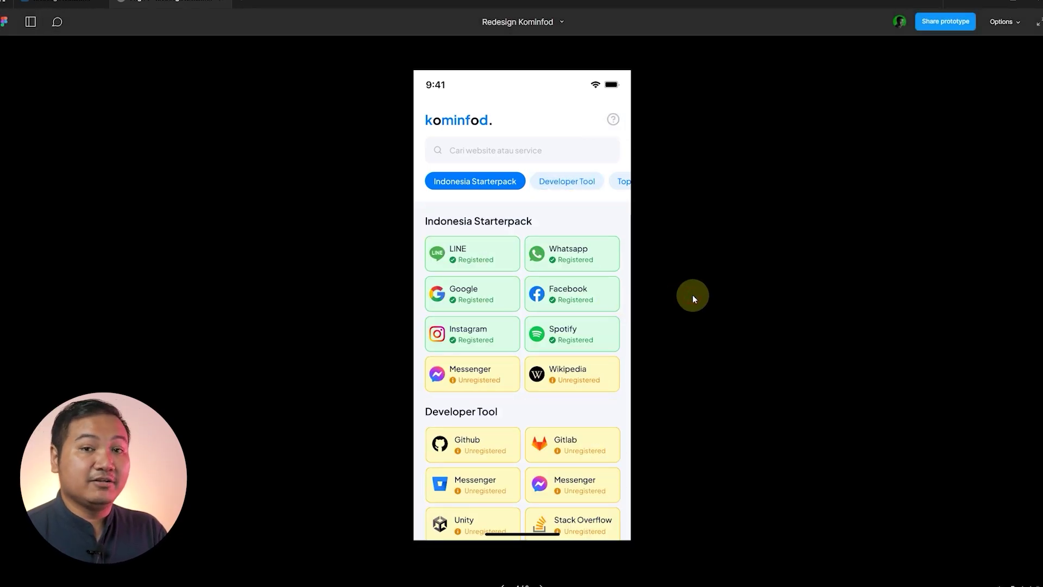